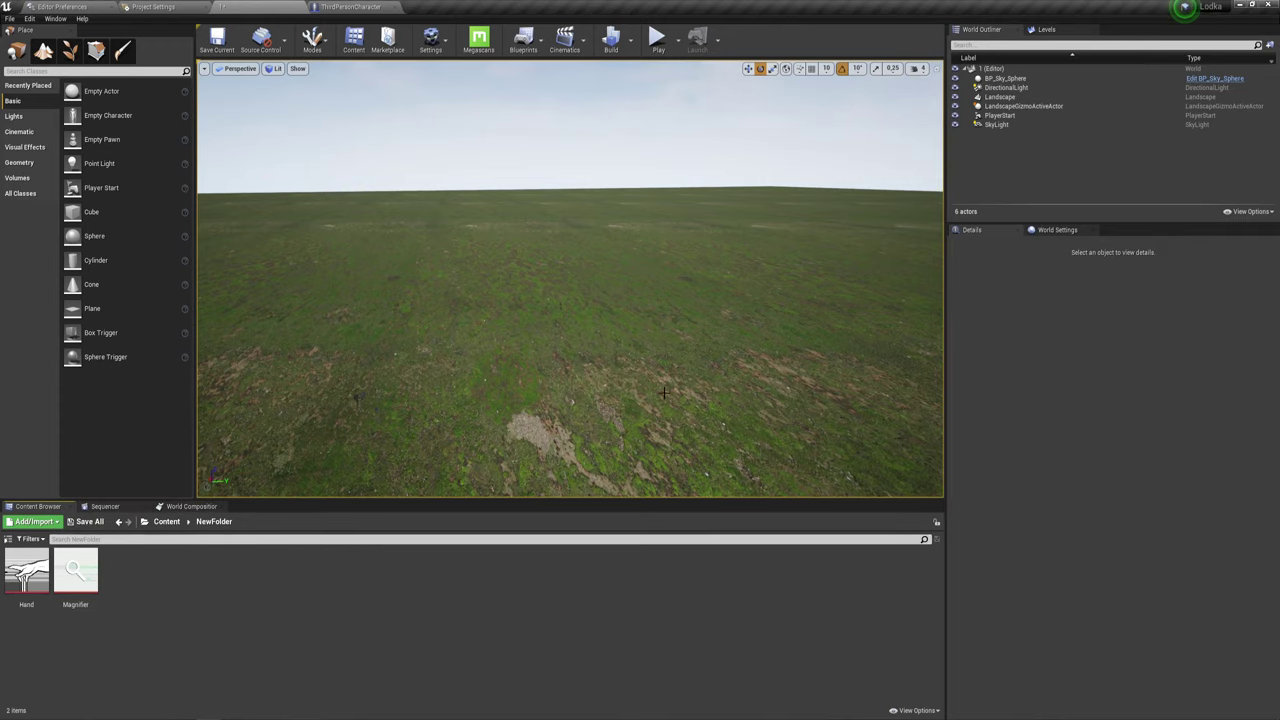
# - Create a new Actor Blueprint class from the Content Browser
pyautogui.moveTo(663, 393); pyautogui.dragTo(663, 440, button='right')
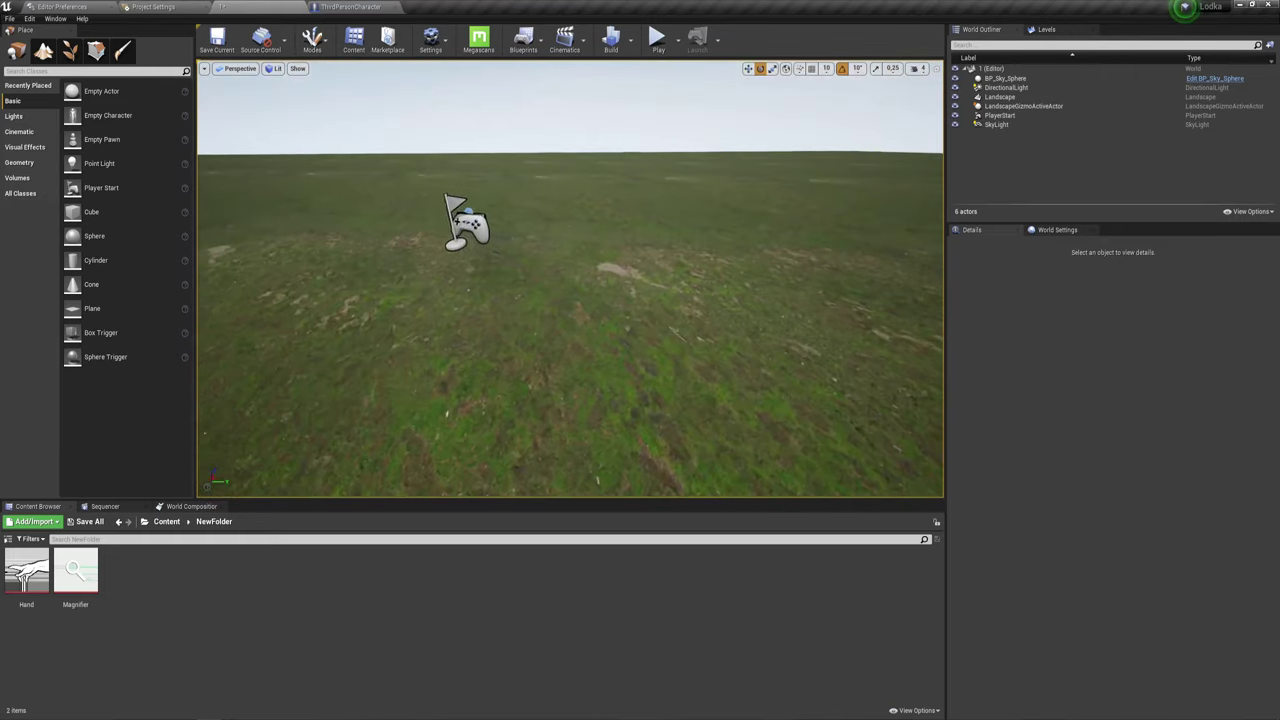
pyautogui.moveTo(663, 440)
pyautogui.mouseDown(button='right')
pyautogui.moveTo(663, 372)
pyautogui.moveTo(663, 420)
pyautogui.mouseUp(button='right')
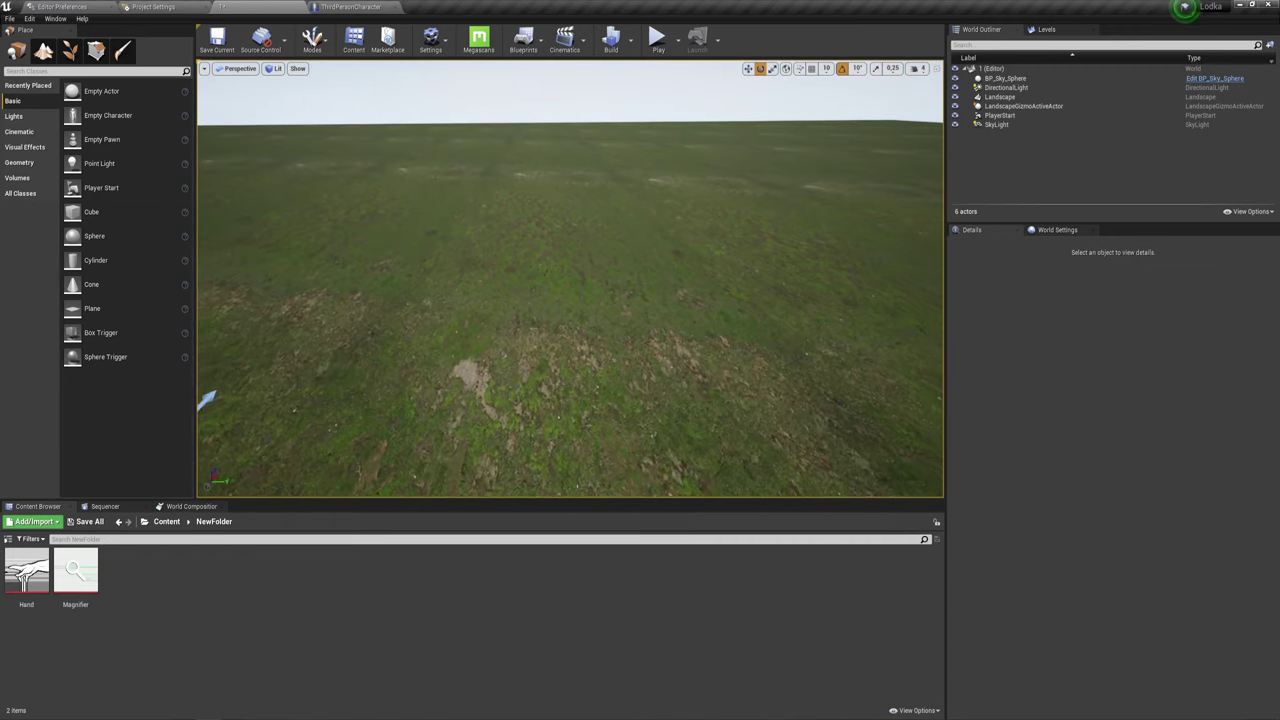
pyautogui.rightClick(208, 587)
pyautogui.click(278, 330)
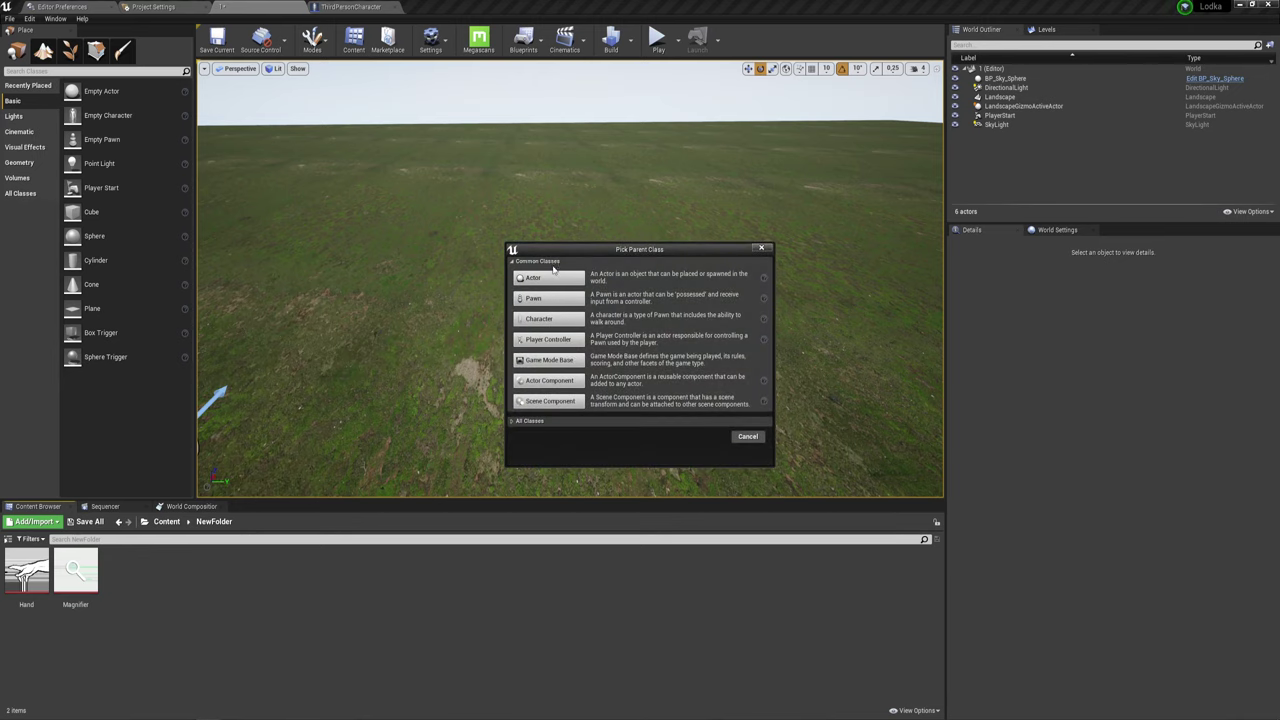
pyautogui.click(552, 277)
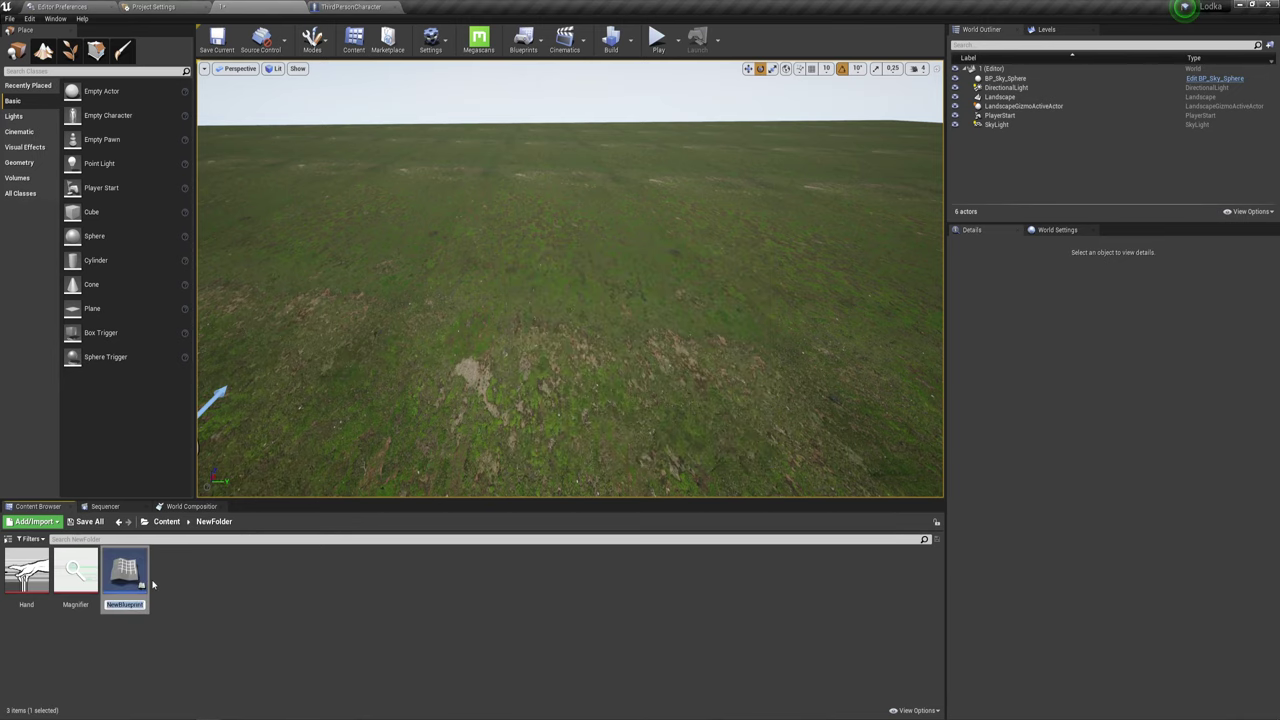
# - Name the new Blueprint AC_Box and place it in NewFolder
pyautogui.write('B')
pyautogui.press('BackSpace')
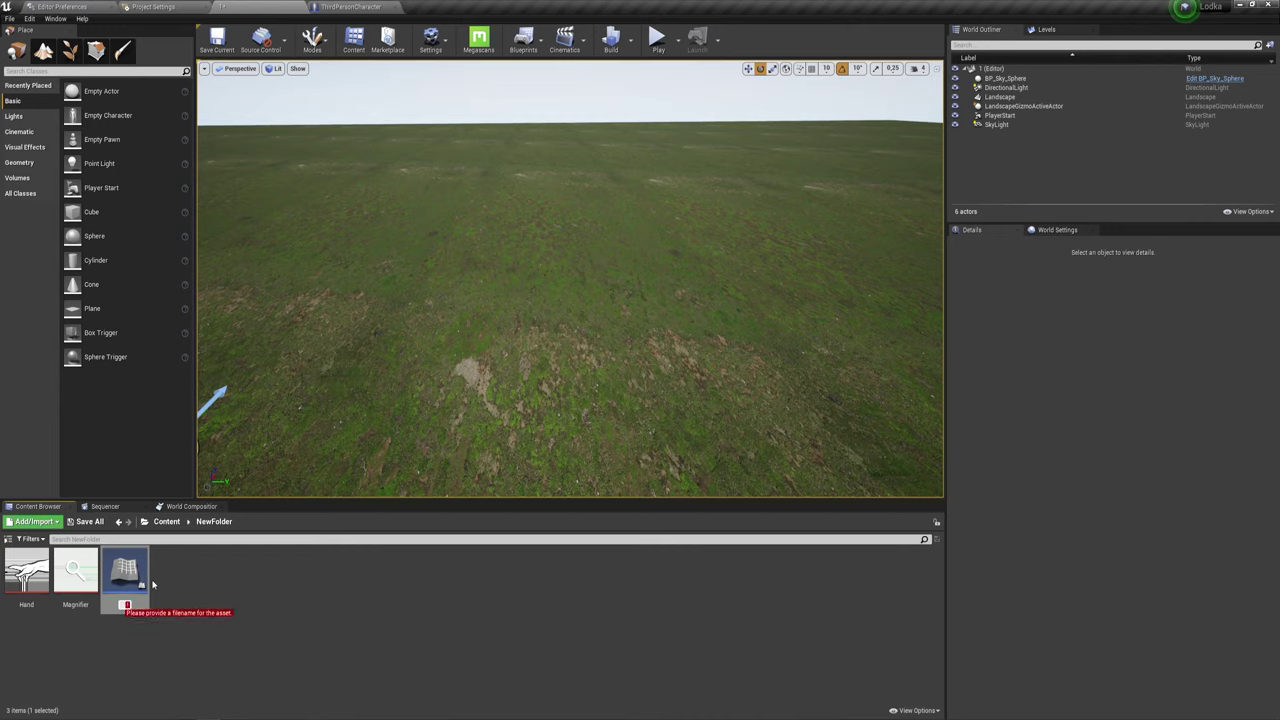
pyautogui.write('AC_')
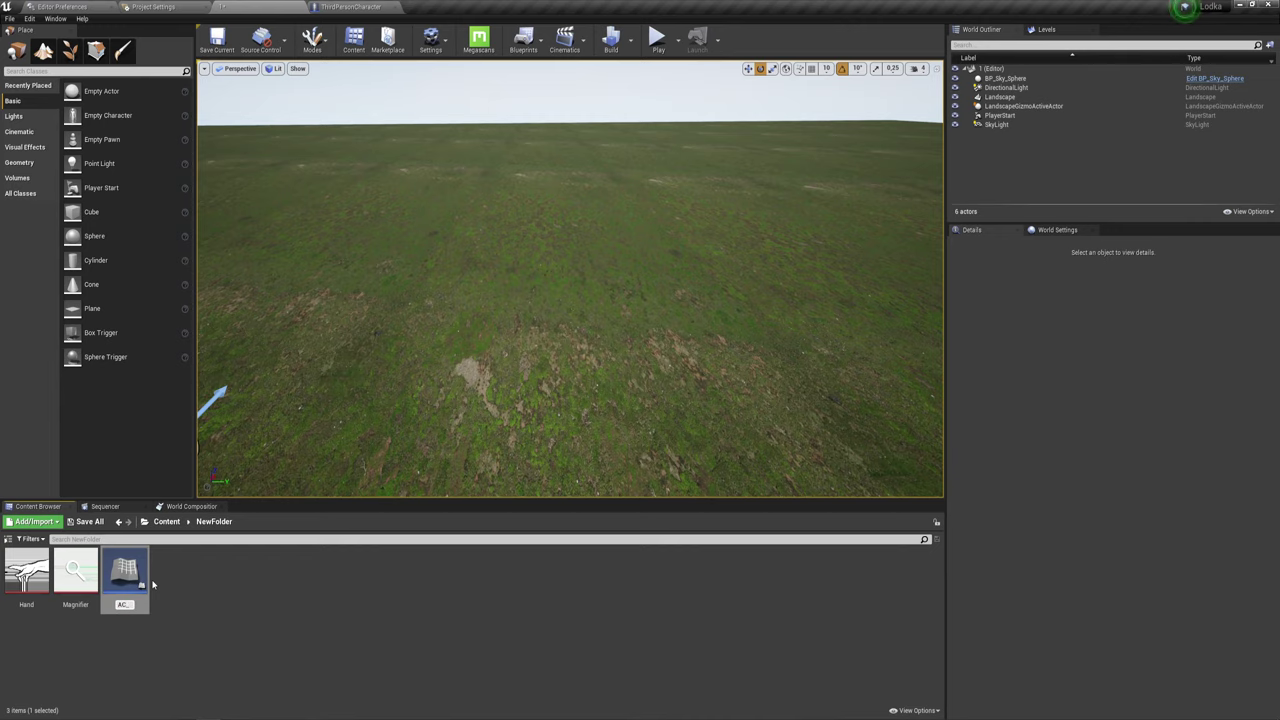
pyautogui.write('E')
pyautogui.write('ox')
pyautogui.press('Return')
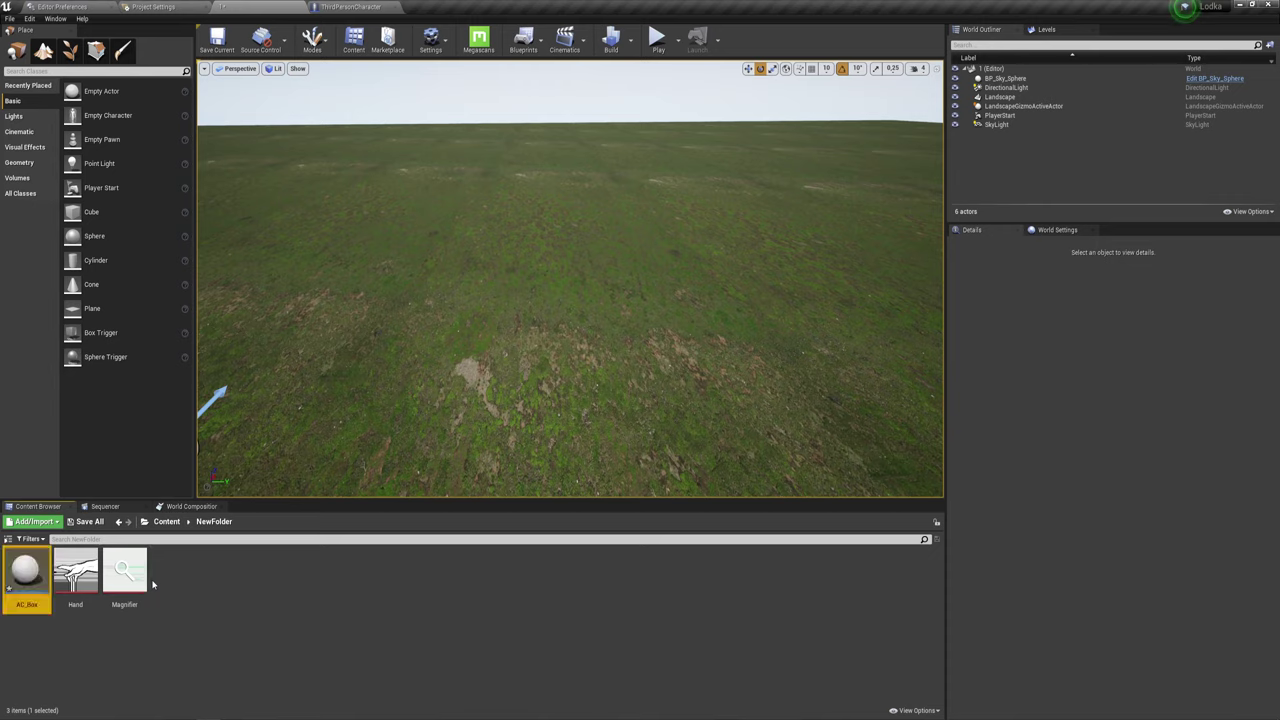
pyautogui.moveTo(15, 568); pyautogui.dragTo(209, 587)
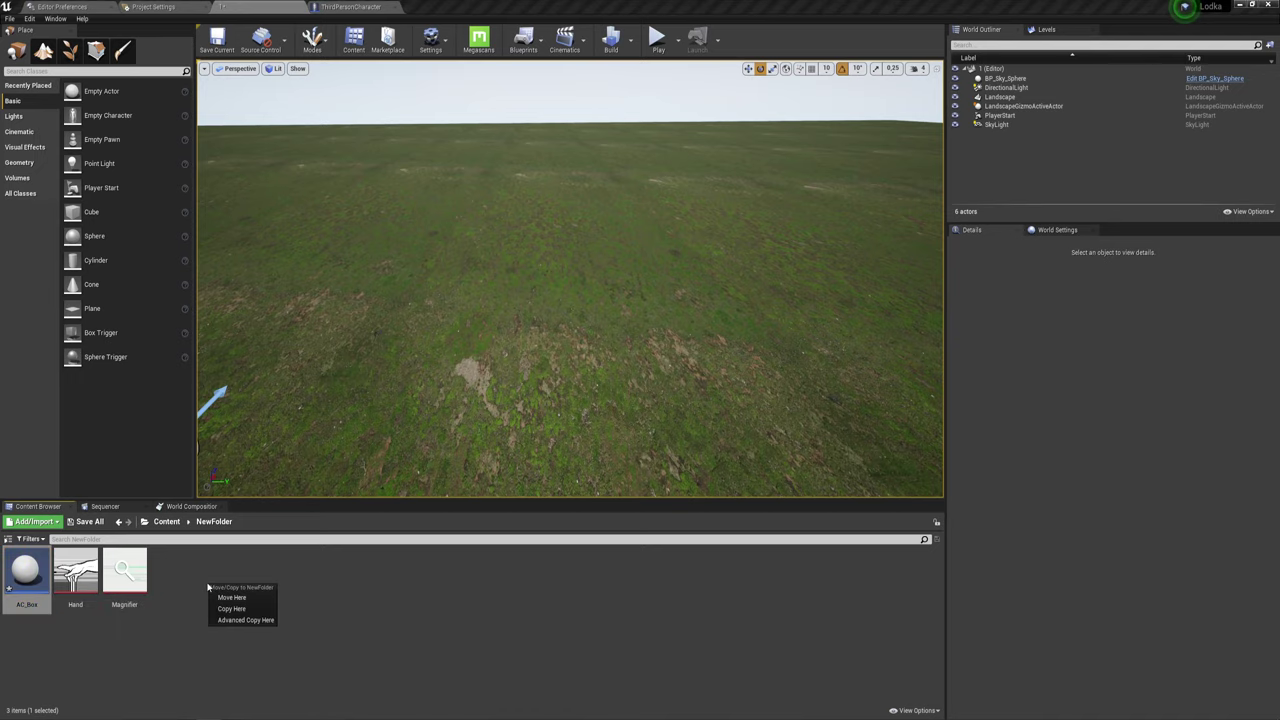
pyautogui.press('Escape')
# - Open AC_Box, add a Cube component and scale it flat vertically
pyautogui.doubleClick(26, 572)
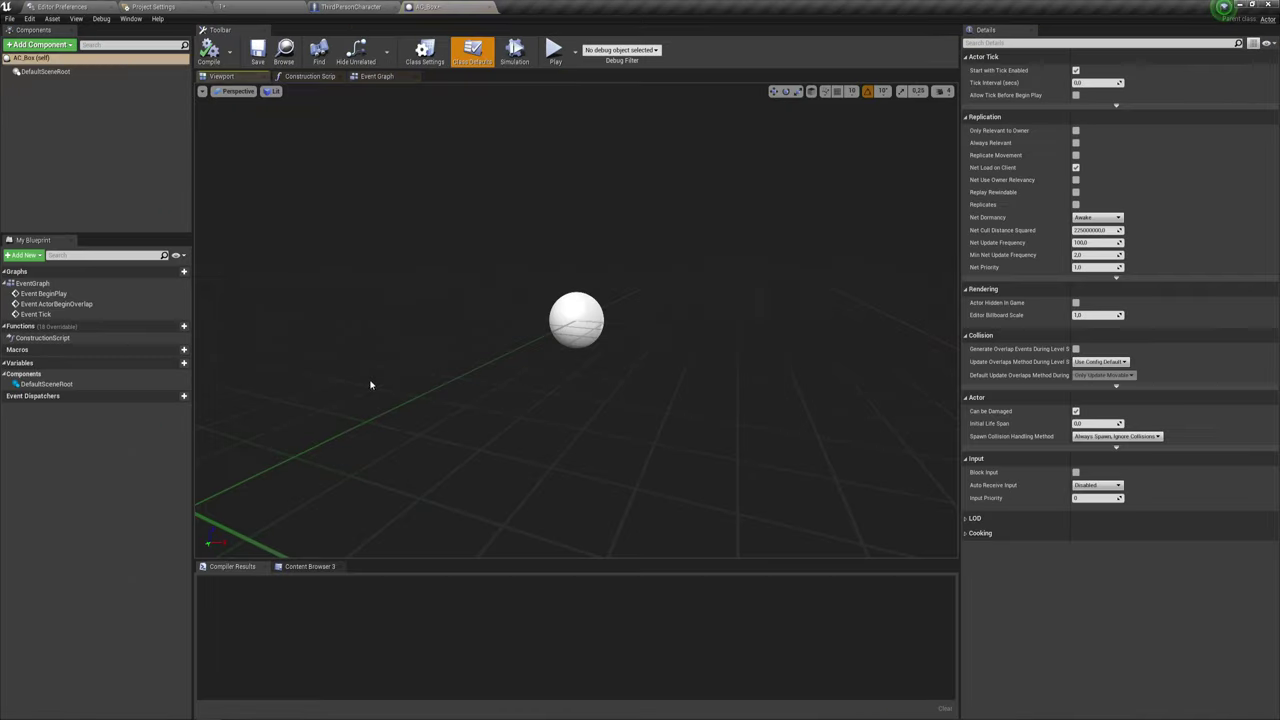
pyautogui.click(40, 44)
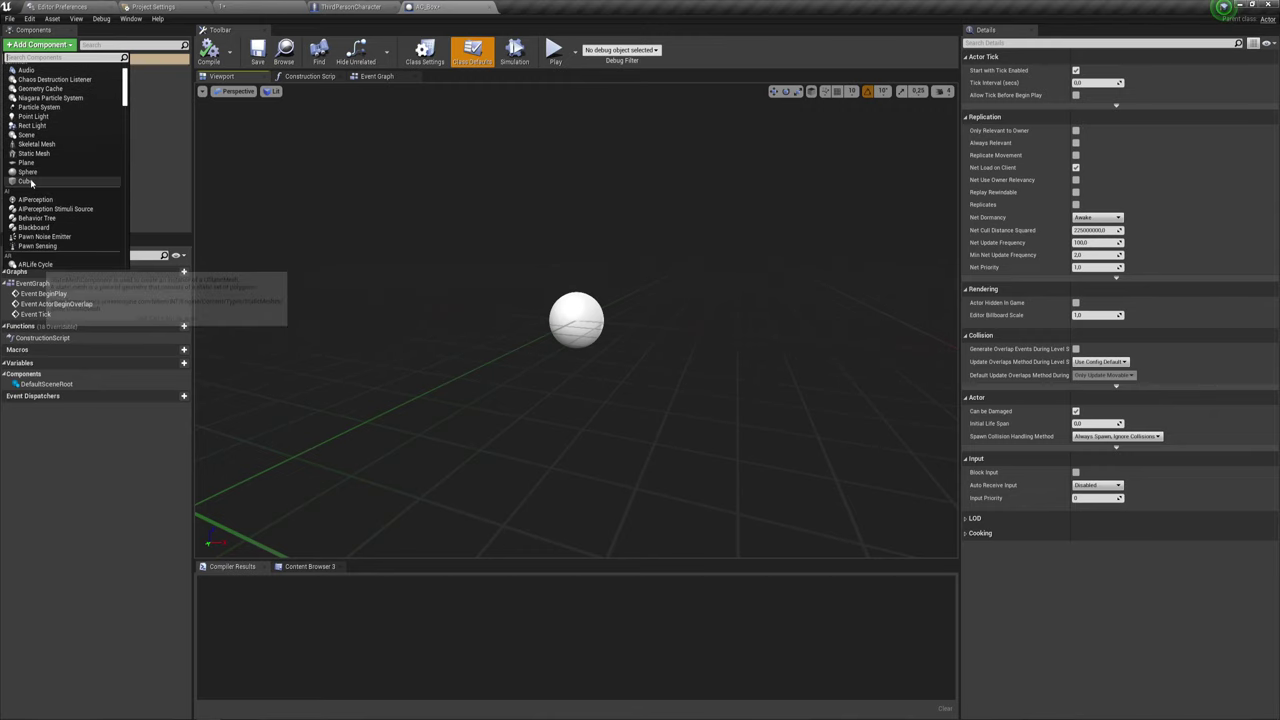
pyautogui.click(40, 178)
pyautogui.click(799, 92)
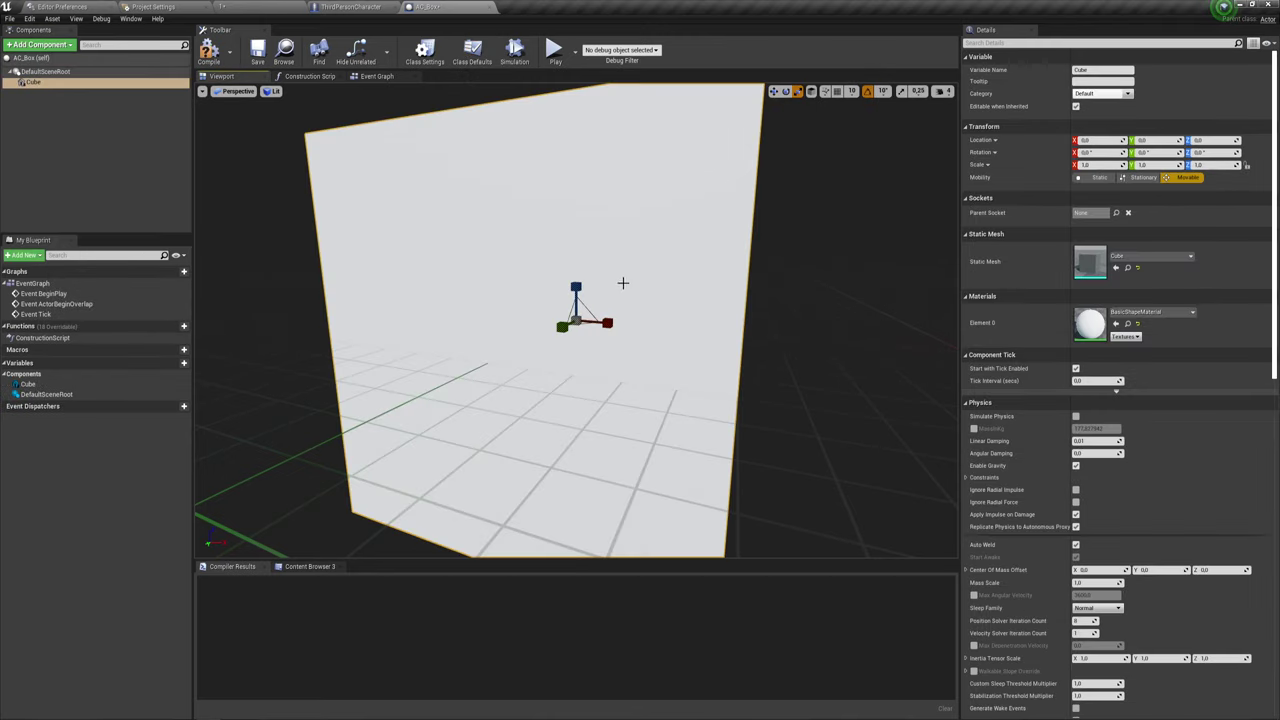
pyautogui.moveTo(576, 318)
pyautogui.mouseDown()
pyautogui.moveTo(563, 320)
pyautogui.moveTo(605, 322)
pyautogui.moveTo(577, 305)
pyautogui.moveTo(576, 264)
pyautogui.mouseUp()
pyautogui.press('w')
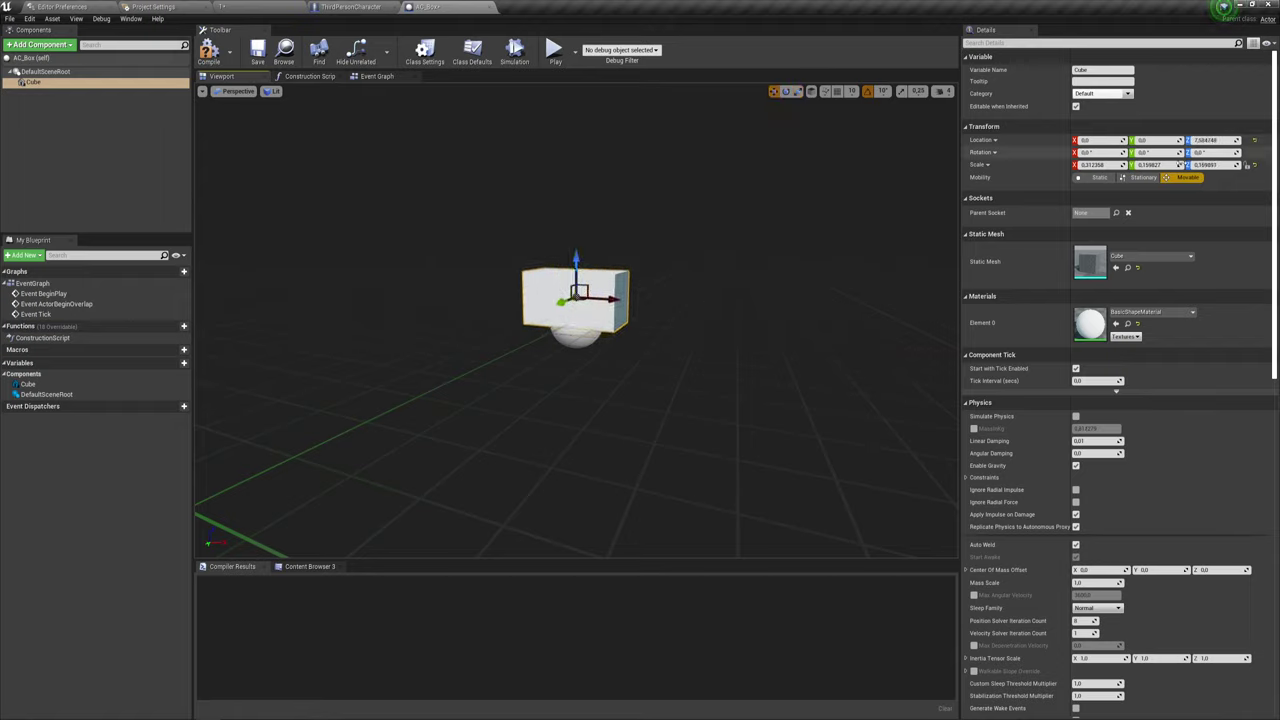
# - Give the cube's Element 0 the LandmassBrush_Island material
pyautogui.click(1150, 312)
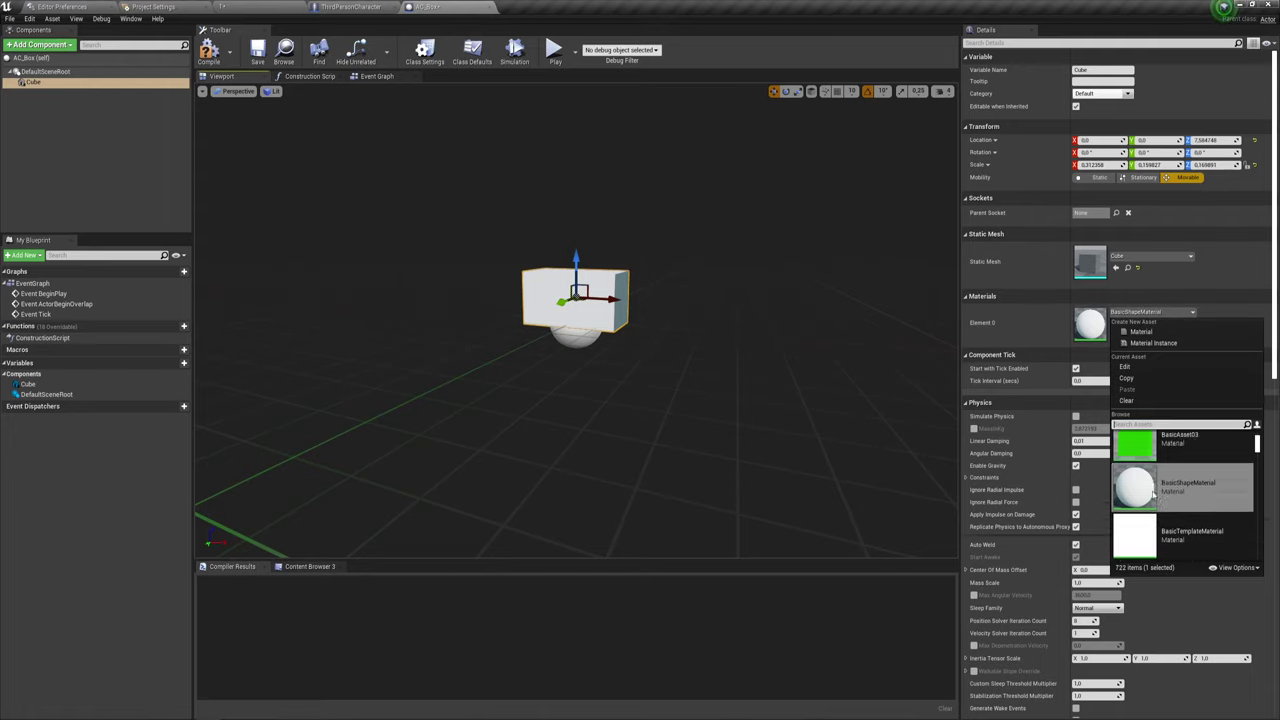
pyautogui.scroll(-3, 1153, 494)
pyautogui.scroll(-5, 1153, 494)
pyautogui.scroll(-5, 1153, 494)
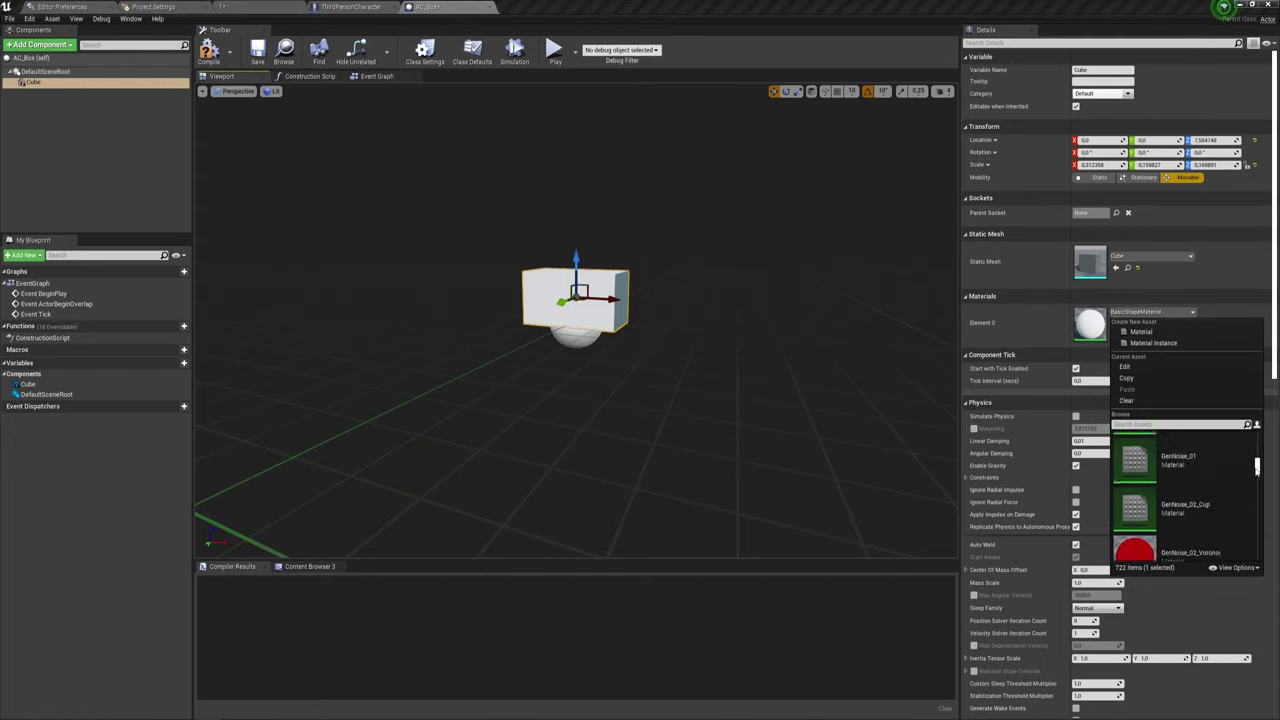
pyautogui.scroll(-3, 1153, 494)
pyautogui.scroll(2, 1205, 497)
pyautogui.scroll(2, 1205, 497)
pyautogui.scroll(2, 1205, 497)
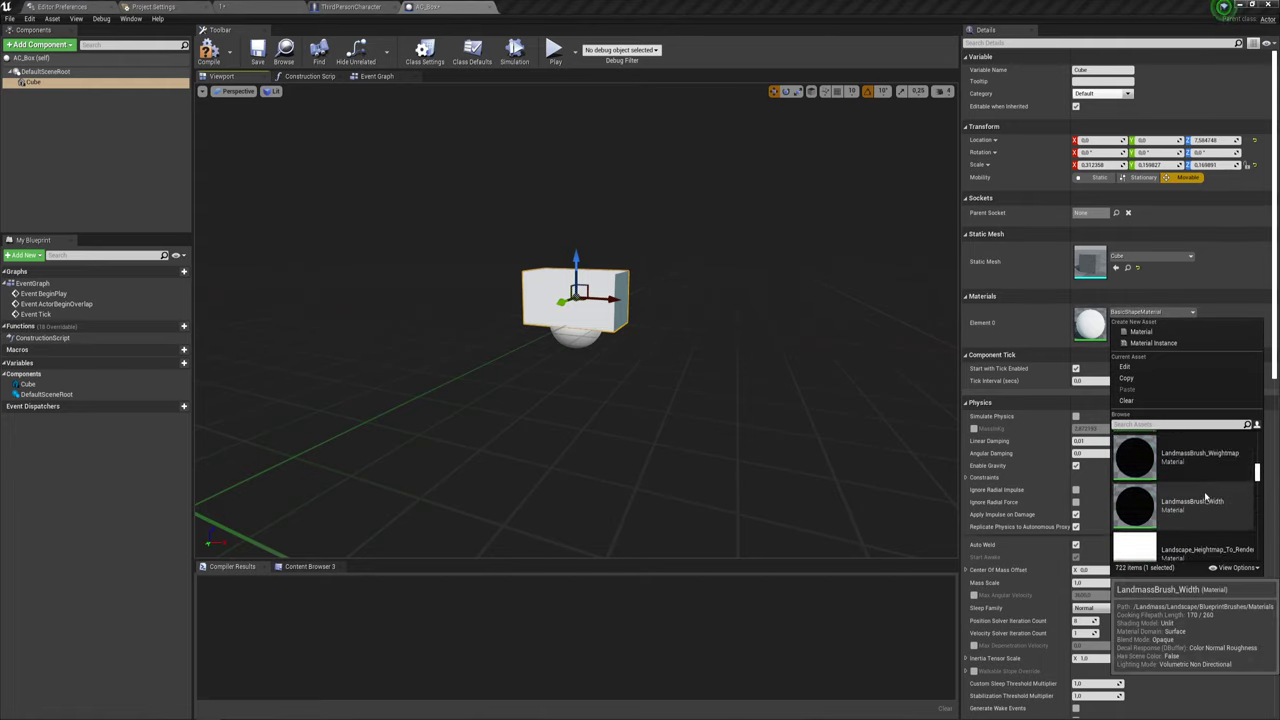
pyautogui.scroll(2, 1205, 497)
pyautogui.click(1195, 502)
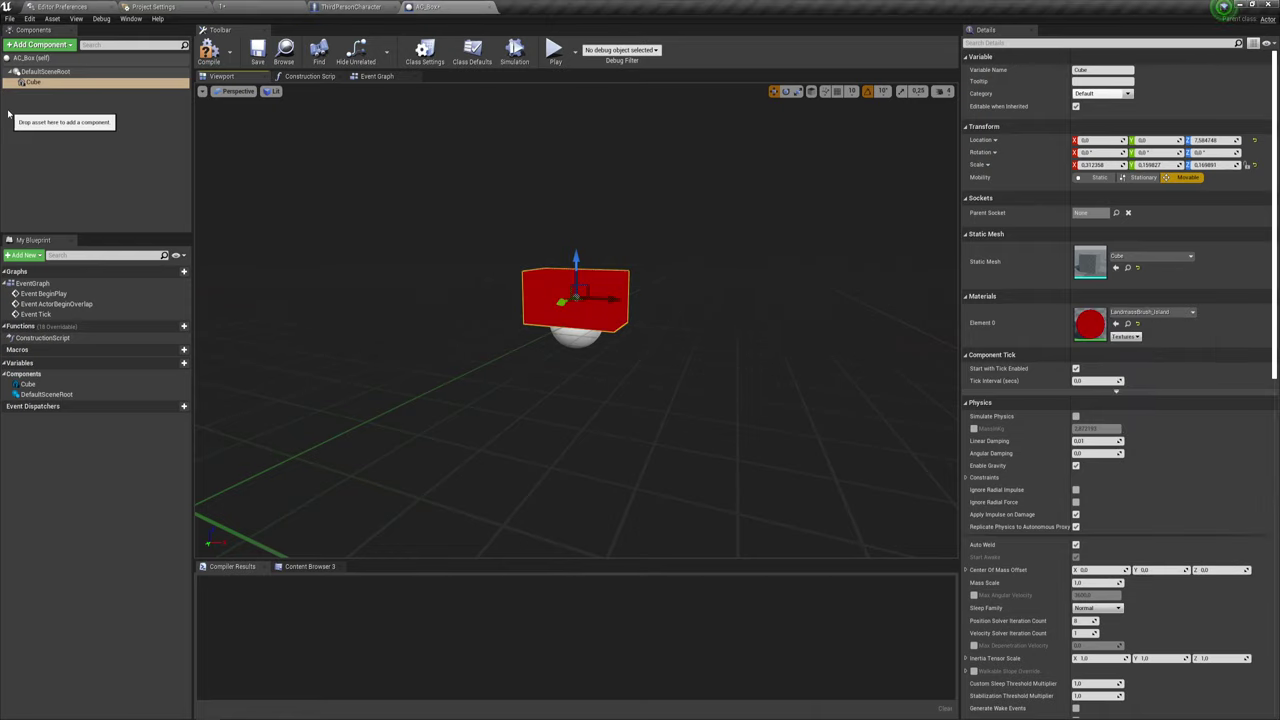
# - Reselect the Cube component and switch to the Event Graph
pyautogui.click(74, 134)
pyautogui.click(33, 84)
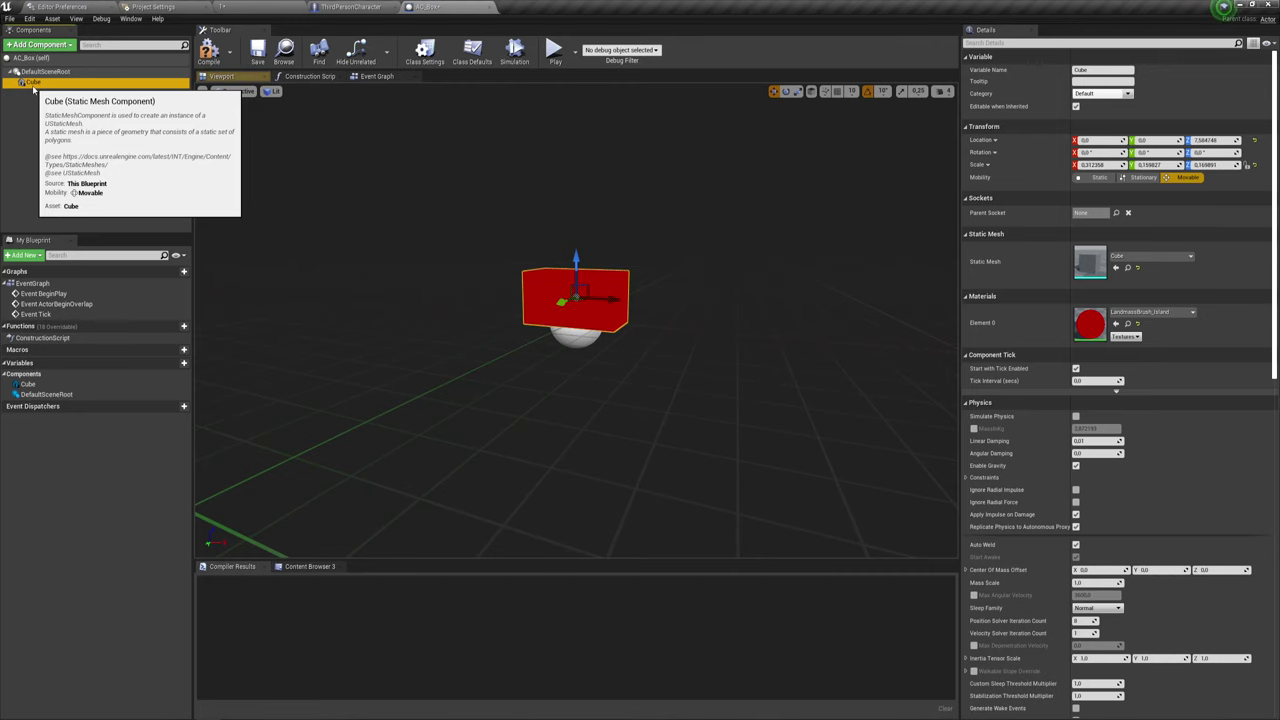
pyautogui.click(377, 76)
# - Box-select and delete Event BeginPlay and Event ActorBeginOverlap, then centre Event Tick in view
pyautogui.moveTo(780, 290); pyautogui.dragTo(560, 266, button='right')
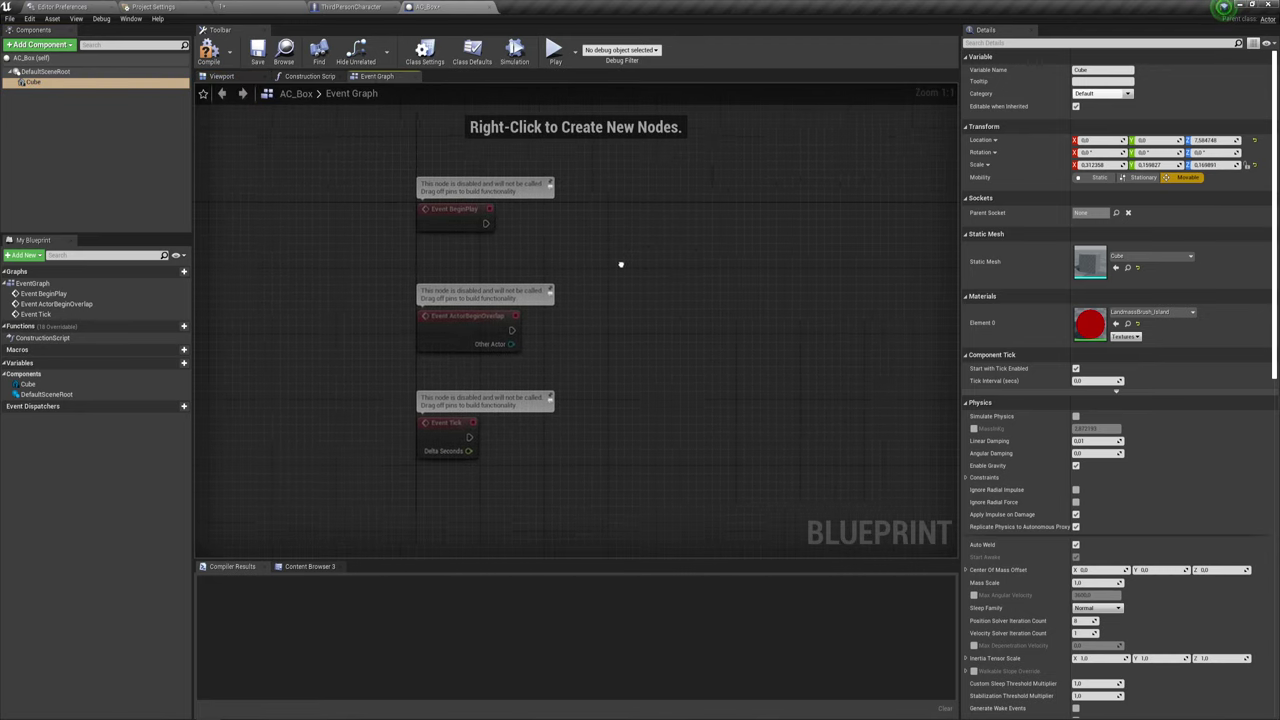
pyautogui.scroll(-1, 597, 280)
pyautogui.moveTo(544, 330); pyautogui.dragTo(613, 400, button='right')
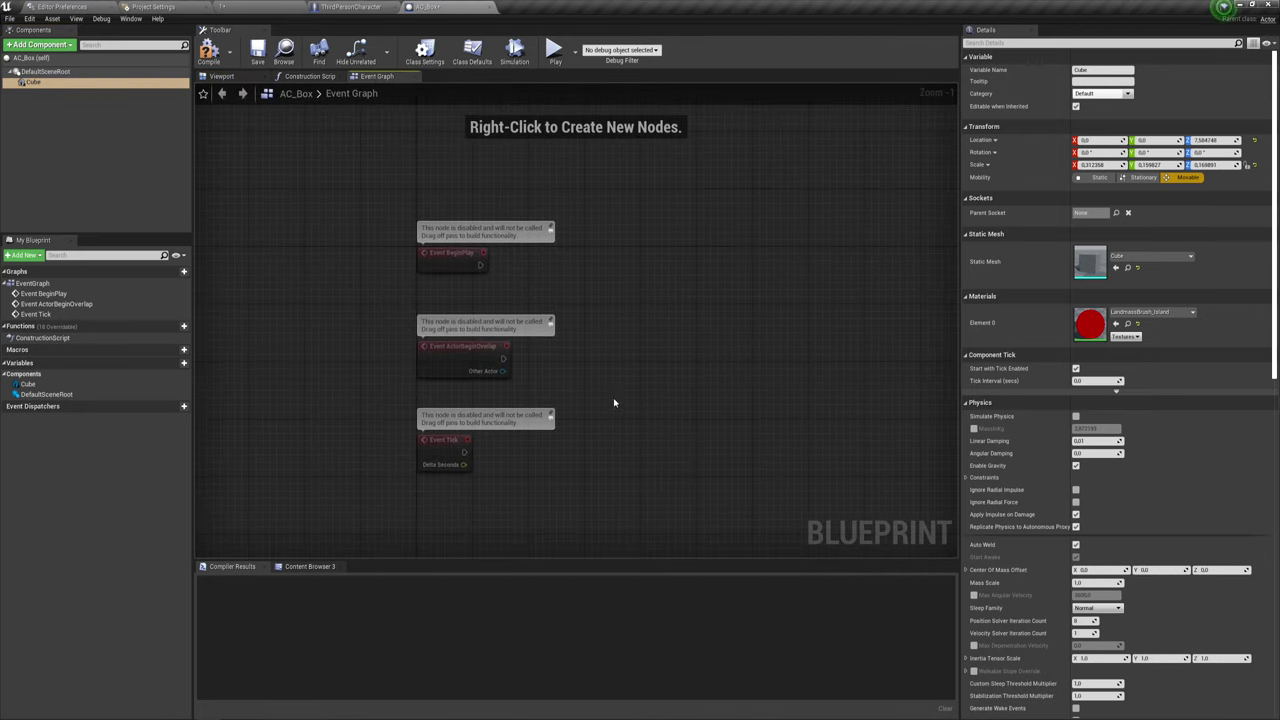
pyautogui.moveTo(611, 394); pyautogui.dragTo(389, 223)
pyautogui.moveTo(437, 258); pyautogui.dragTo(355, 133)
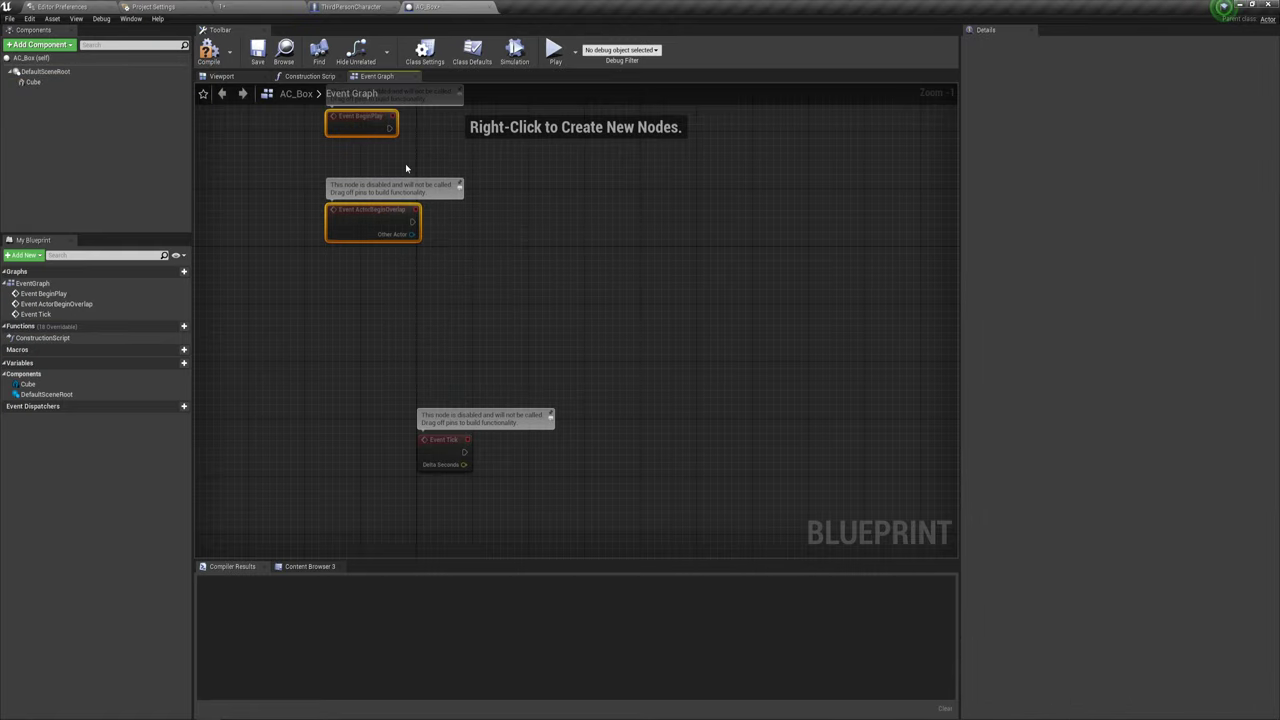
pyautogui.press('Delete')
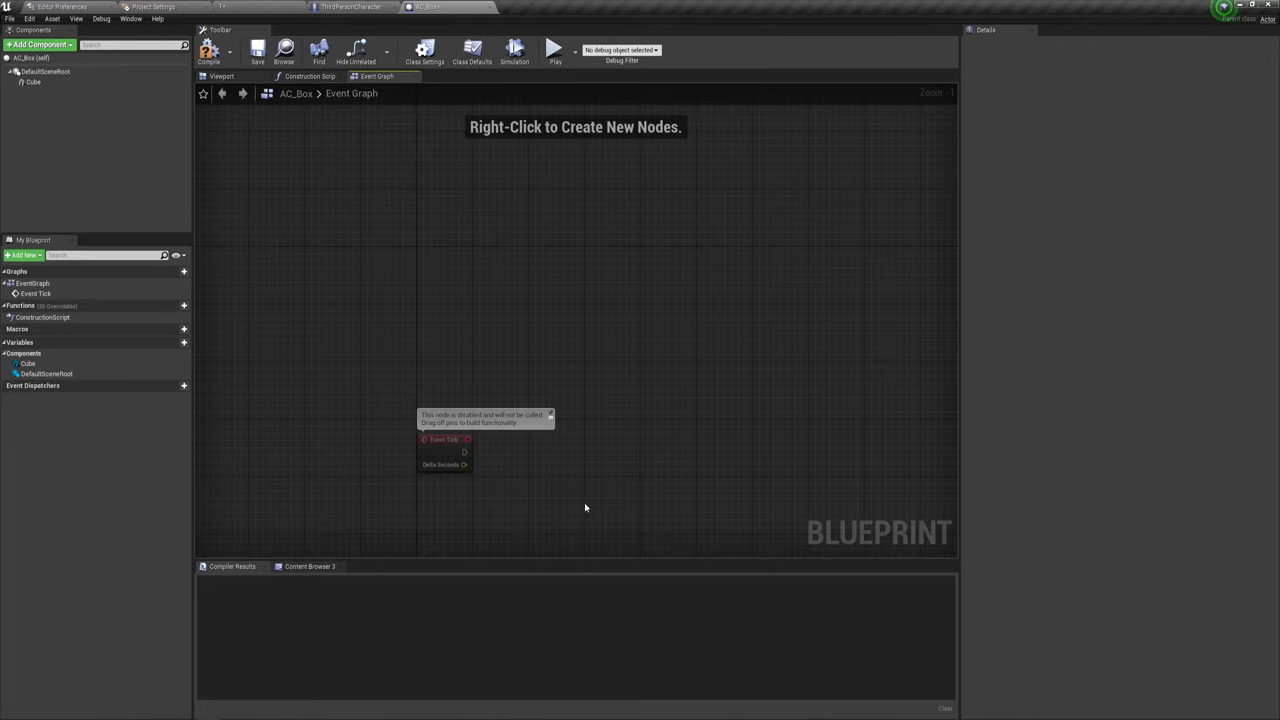
pyautogui.moveTo(586, 509); pyautogui.dragTo(475, 258, button='right')
pyautogui.moveTo(459, 320); pyautogui.dragTo(406, 280, button='right')
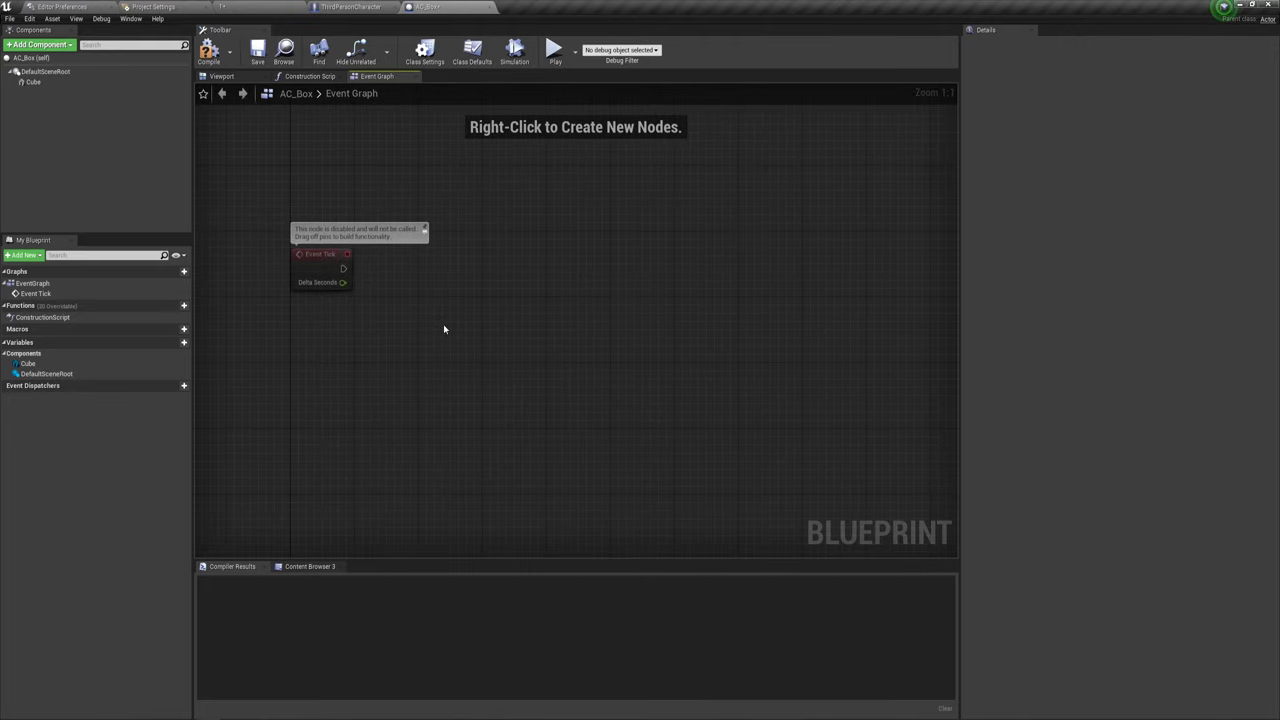
pyautogui.moveTo(443, 324); pyautogui.dragTo(408, 347, button='right')
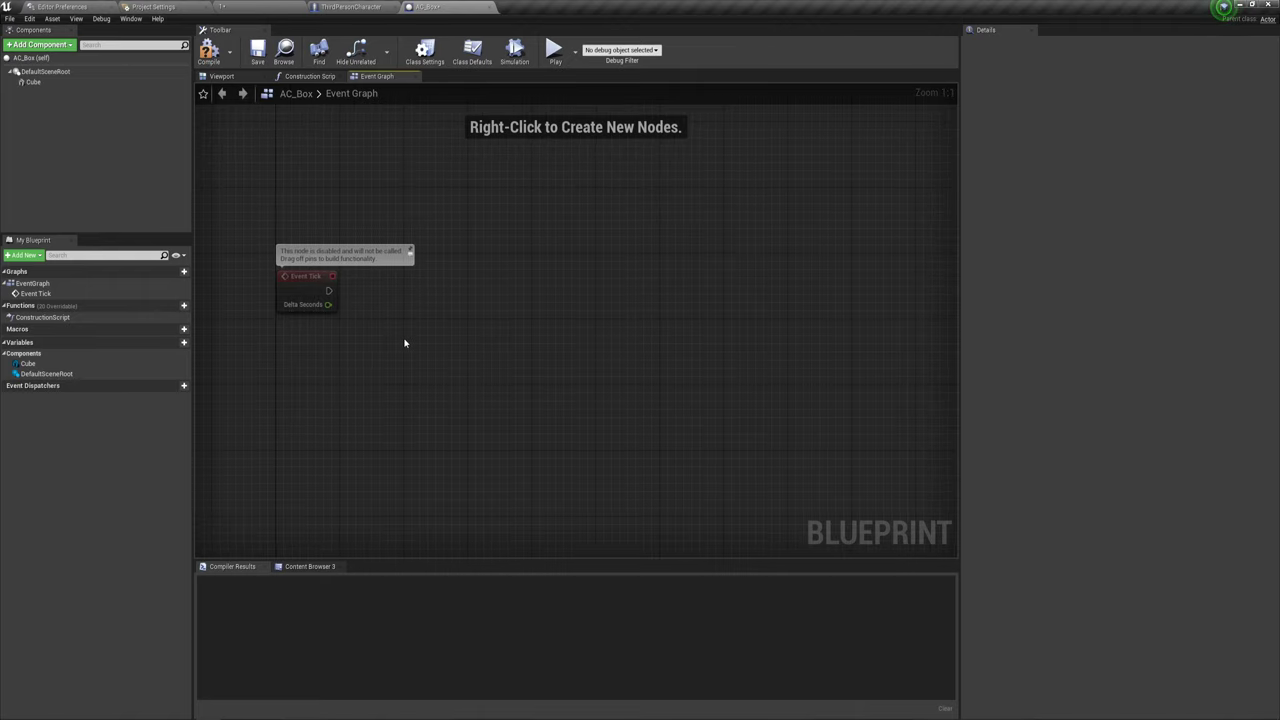
pyautogui.moveTo(405, 364); pyautogui.dragTo(397, 378, button='right')
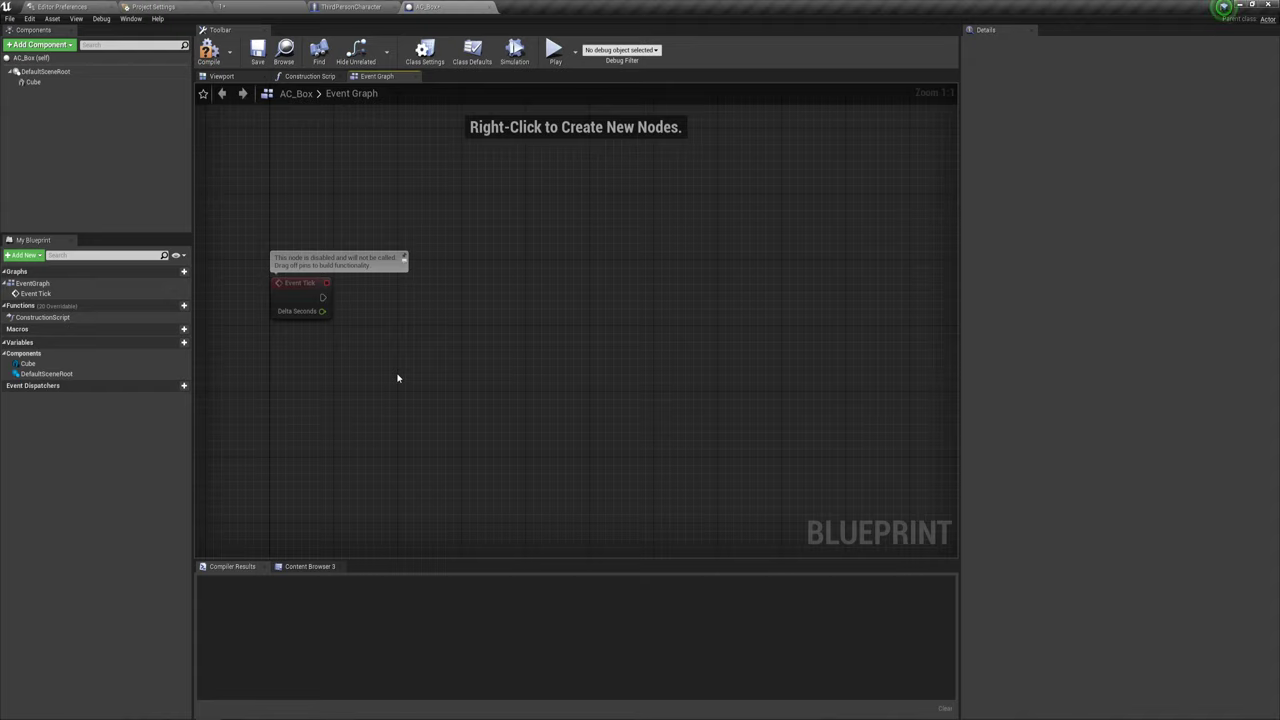
# - Add a Get Player Character node feeding a GetActorLocation node
pyautogui.rightClick(400, 377)
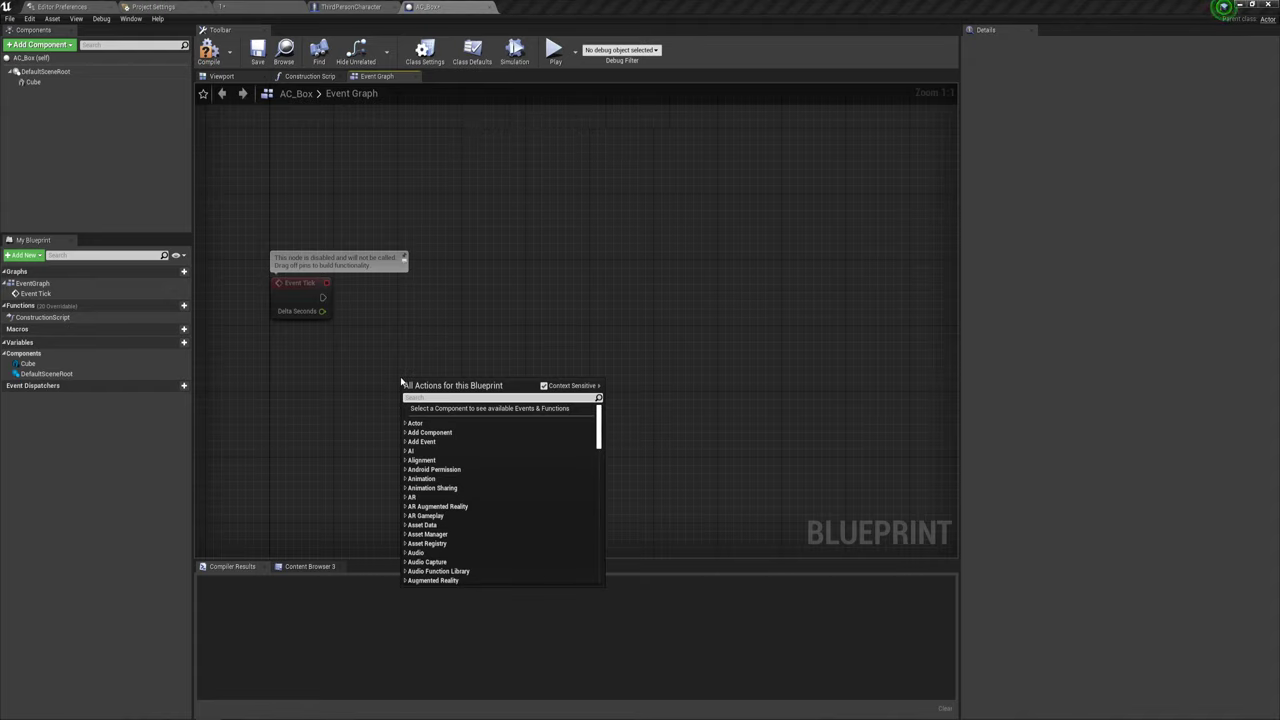
pyautogui.write('get')
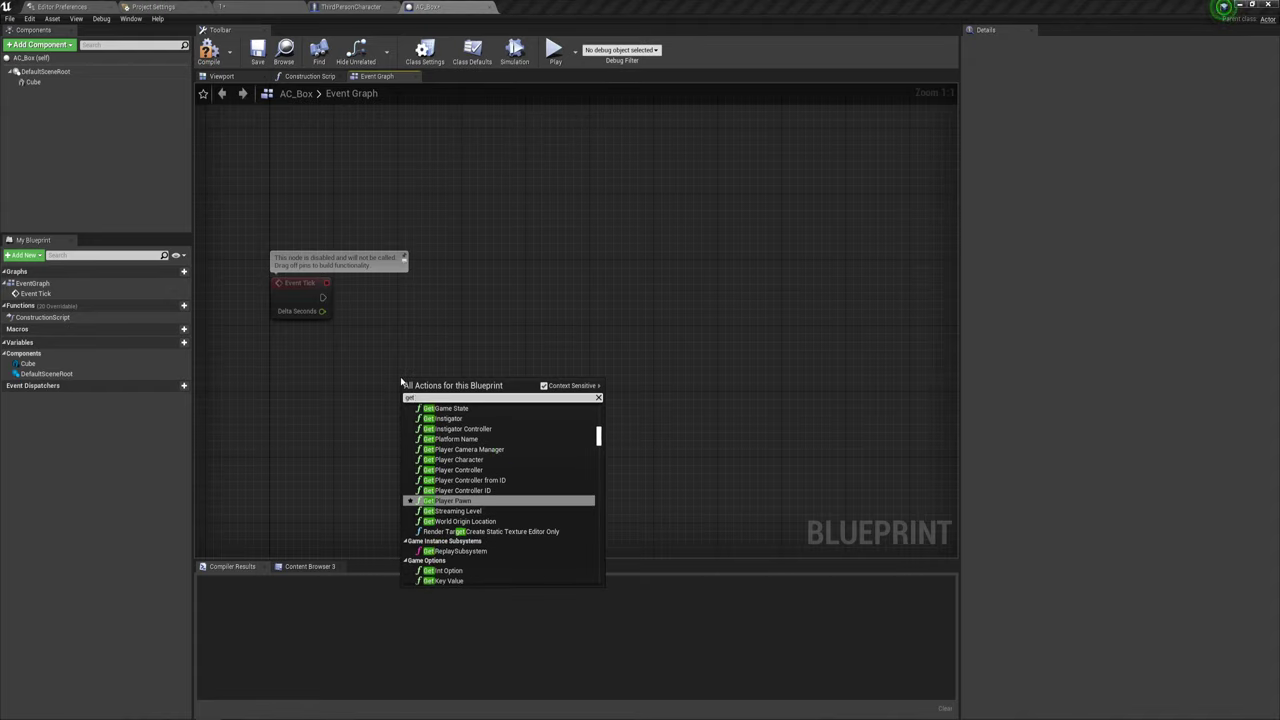
pyautogui.write(' play')
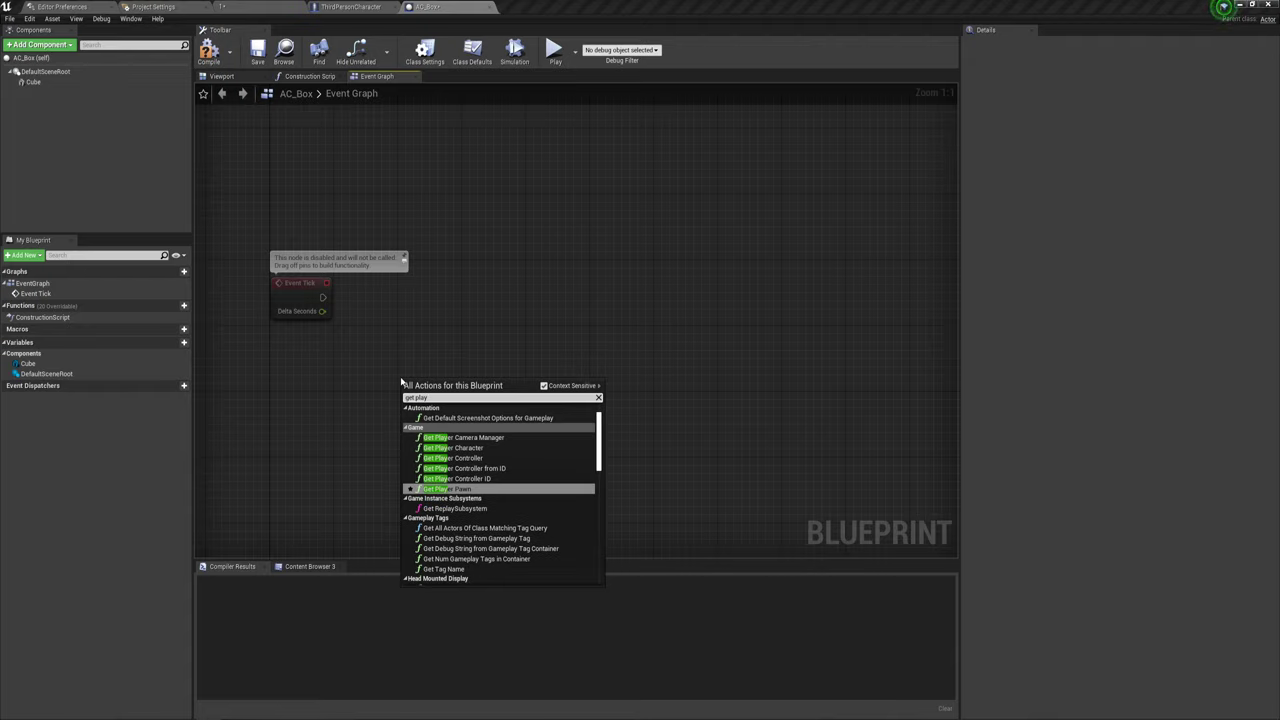
pyautogui.click(455, 447)
pyautogui.moveTo(484, 381)
pyautogui.mouseDown()
pyautogui.moveTo(380, 397)
pyautogui.moveTo(457, 347)
pyautogui.mouseUp()
pyautogui.write('get')
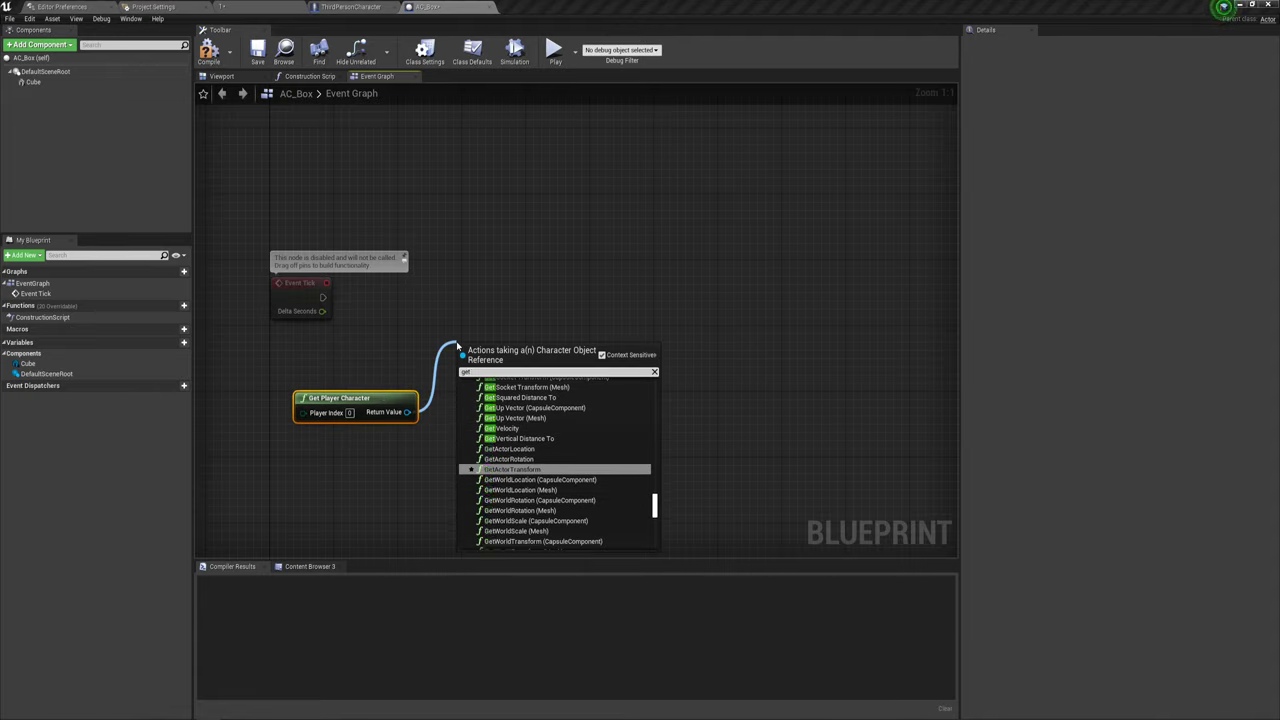
pyautogui.write(' act')
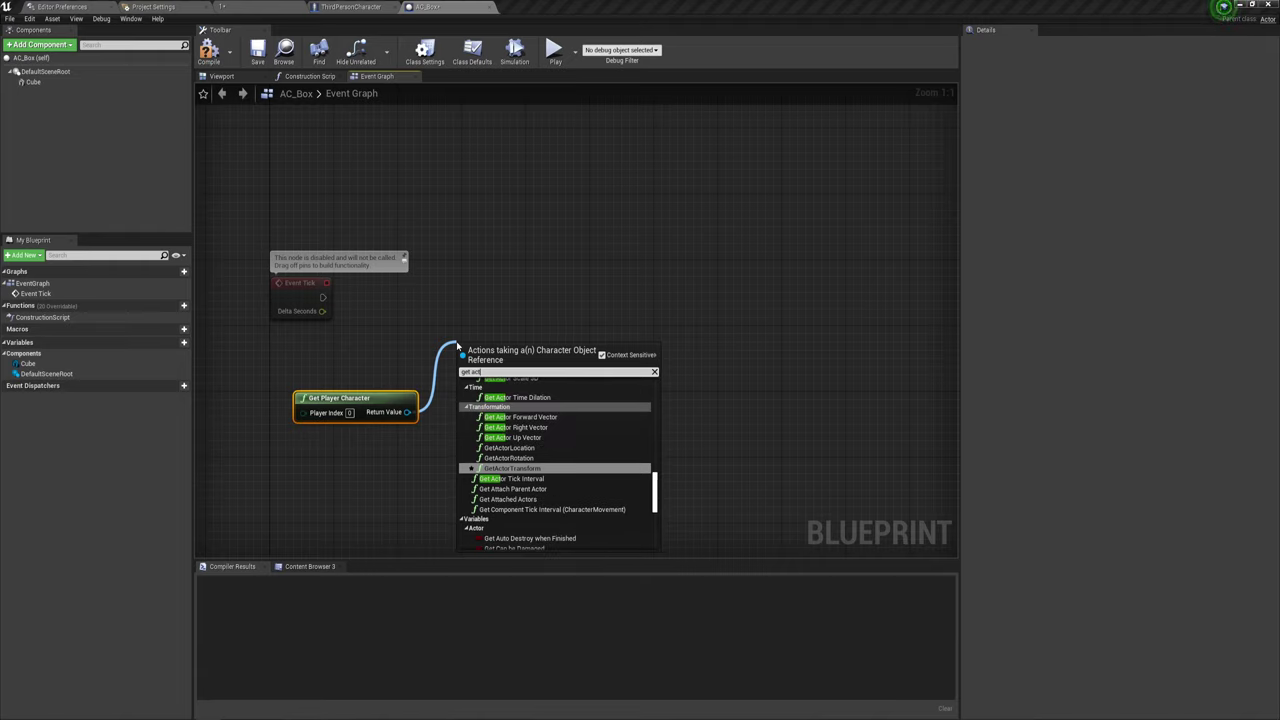
pyautogui.click(527, 449)
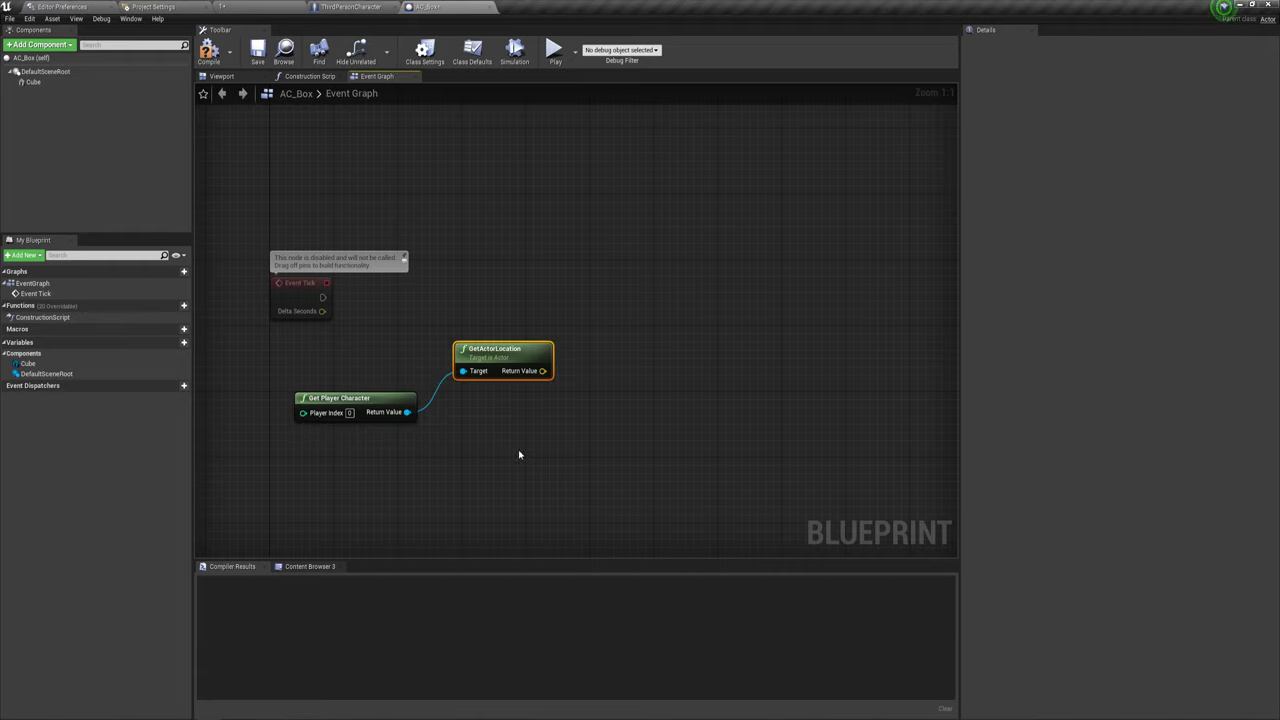
pyautogui.moveTo(510, 422); pyautogui.dragTo(472, 397, button='right')
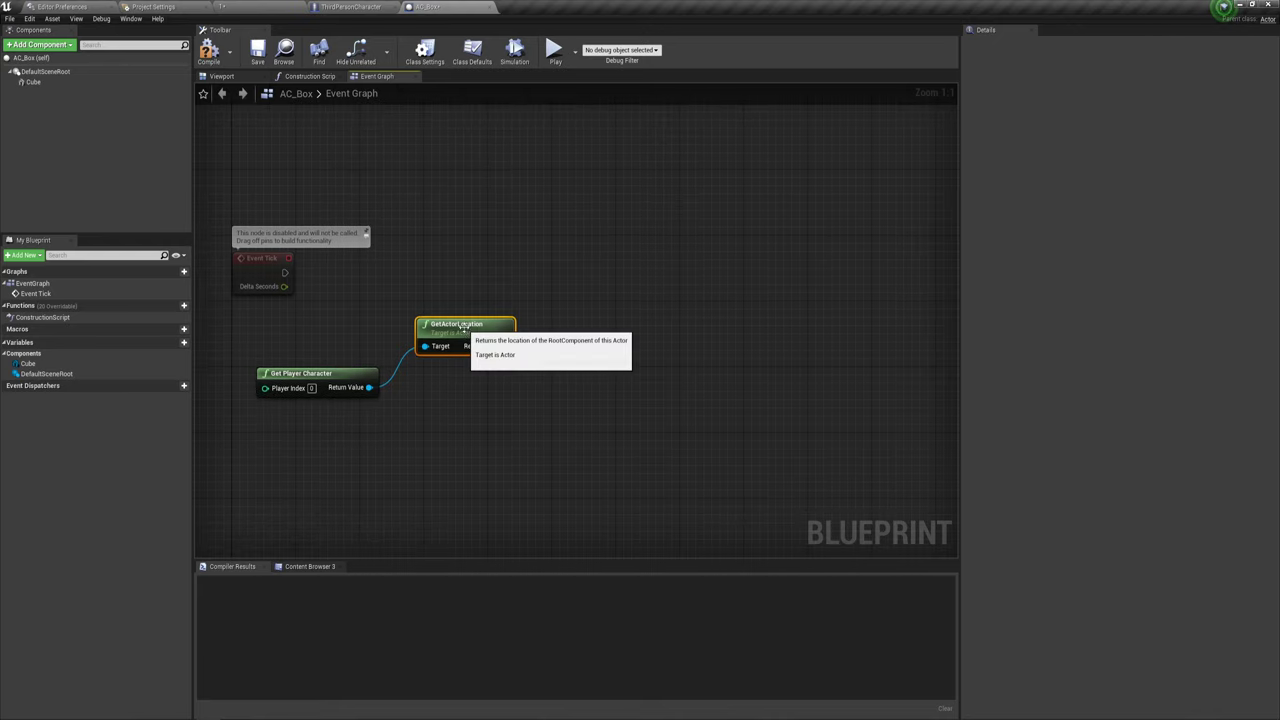
pyautogui.moveTo(455, 330); pyautogui.dragTo(447, 347)
pyautogui.moveTo(479, 417); pyautogui.dragTo(479, 395, button='right')
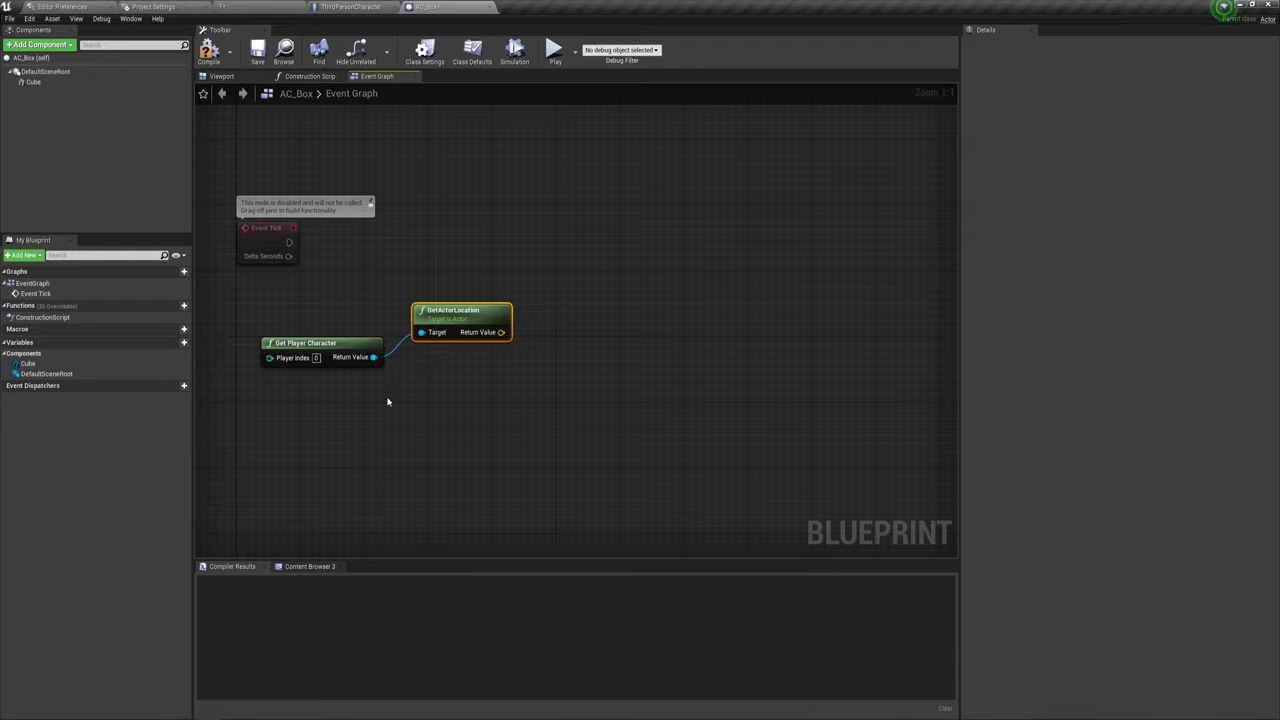
# - Duplicate the GetActorLocation node with Ctrl+C and Ctrl+V
pyautogui.rightClick(425, 395)
pyautogui.click(452, 309)
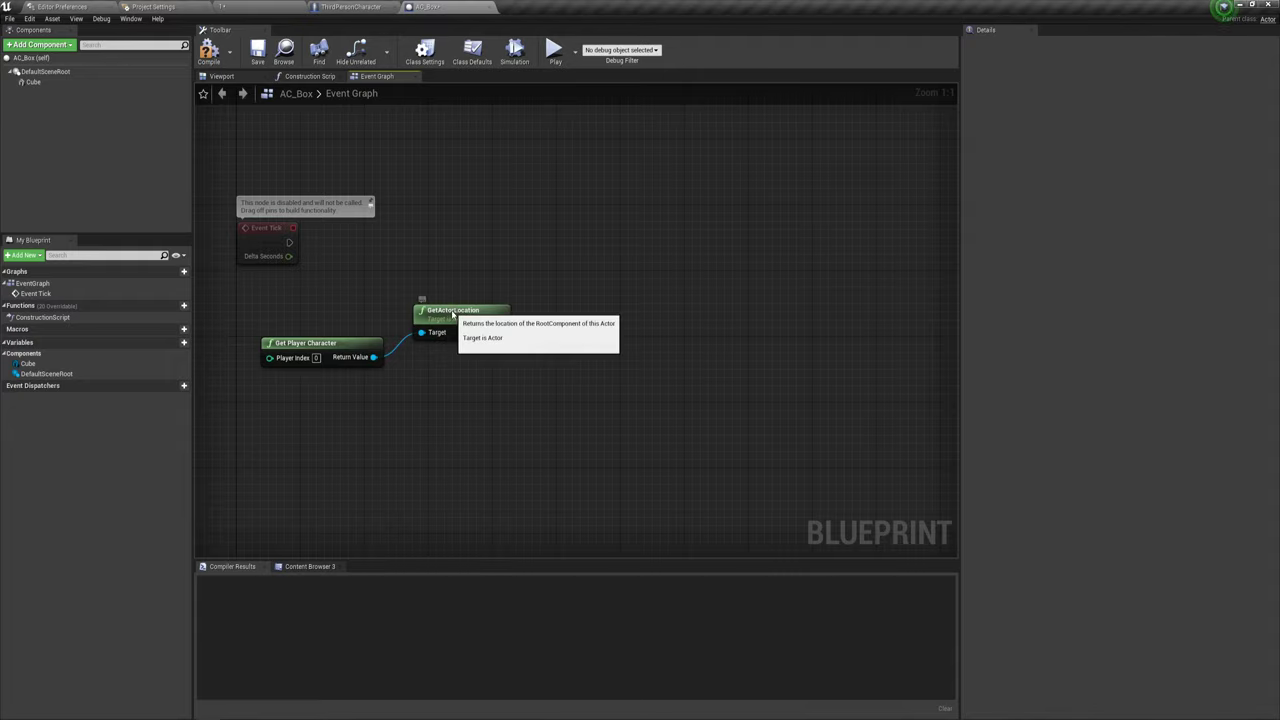
pyautogui.hotkey('ctrl', 'c')
pyautogui.hotkey('ctrl', 'v')
# - Subtract the self GetActorLocation from the player's location with a vector - vector node
pyautogui.moveTo(476, 372); pyautogui.dragTo(443, 392)
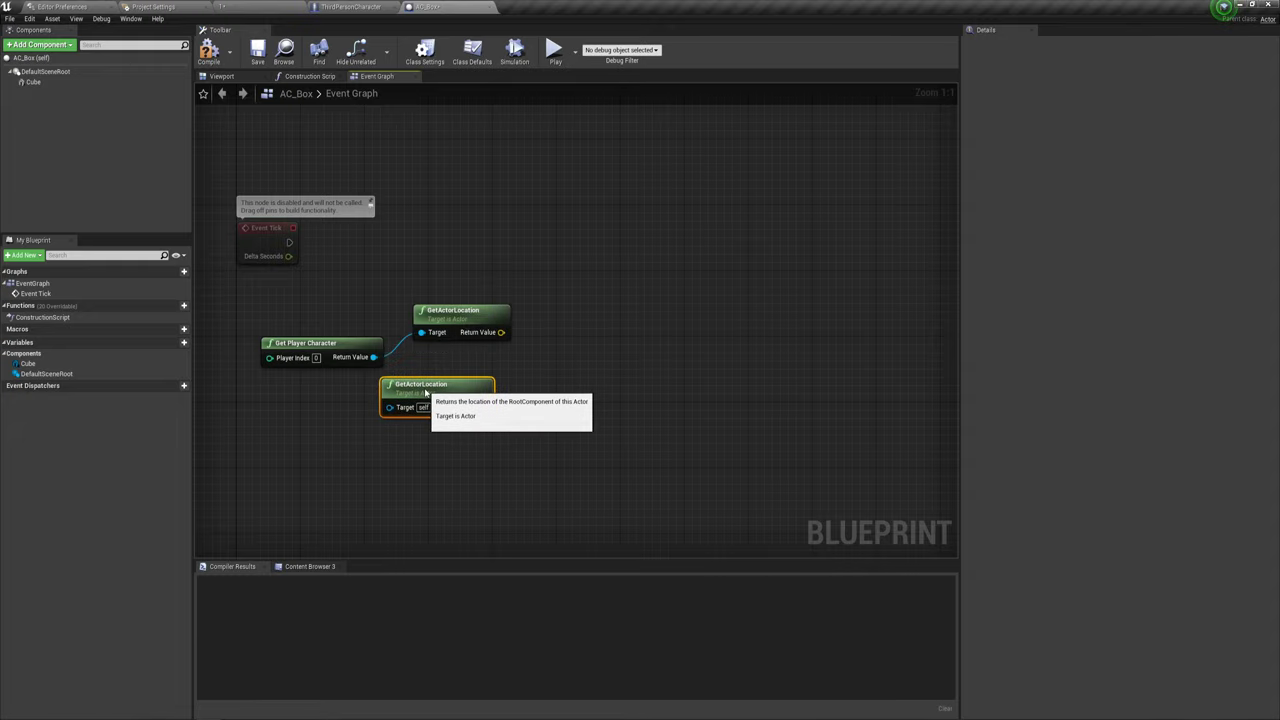
pyautogui.moveTo(501, 332); pyautogui.dragTo(568, 360)
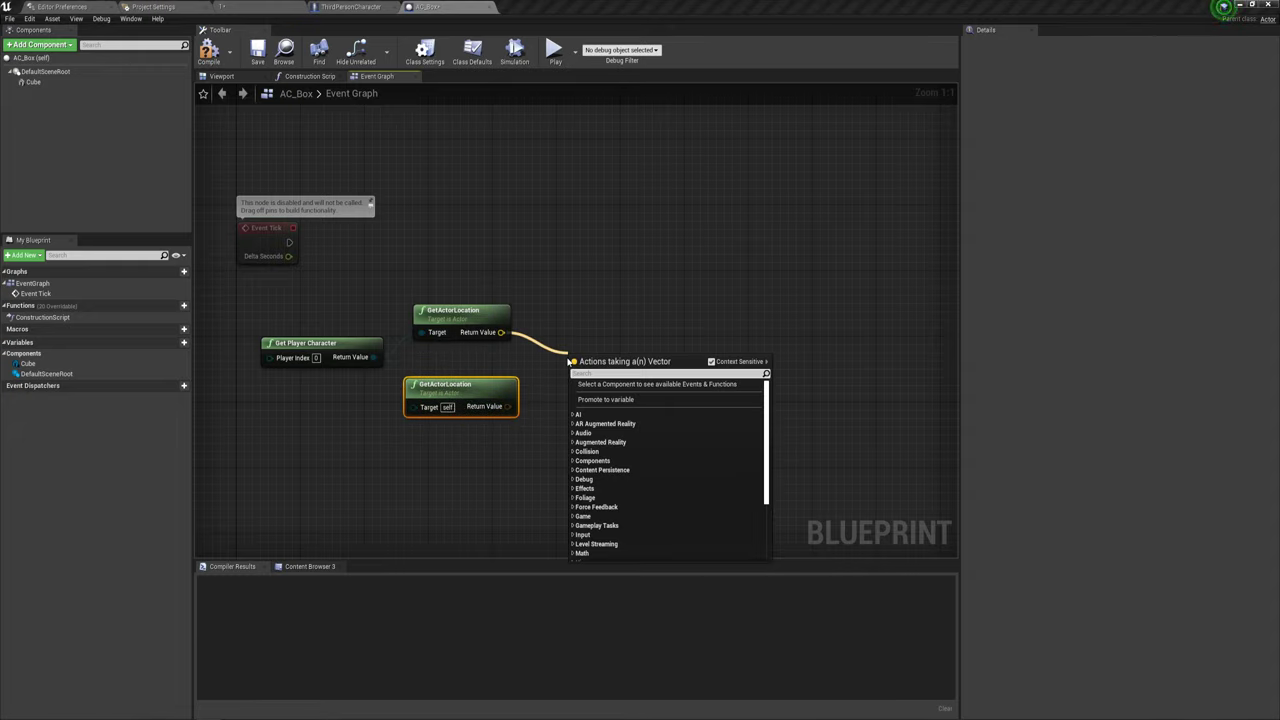
pyautogui.write('*')
pyautogui.click(620, 424)
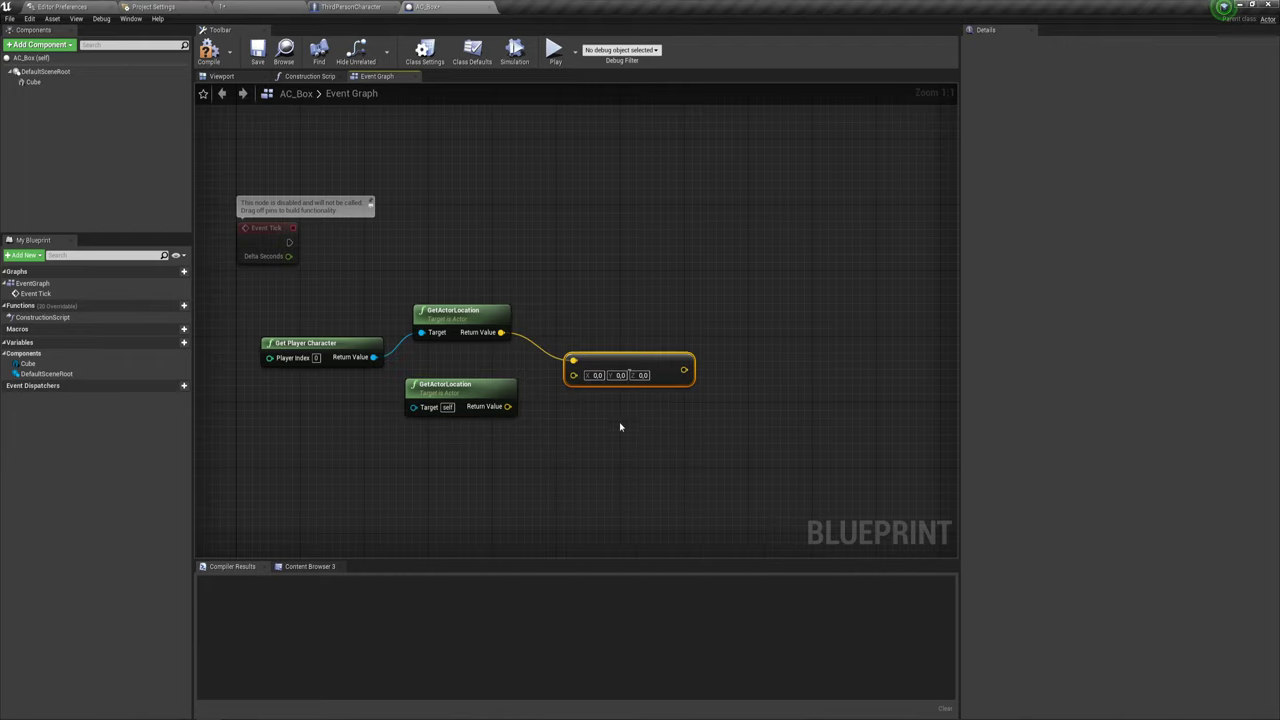
pyautogui.moveTo(508, 406)
pyautogui.mouseDown()
pyautogui.moveTo(573, 375)
pyautogui.moveTo(549, 343)
pyautogui.moveTo(559, 351)
pyautogui.mouseUp()
pyautogui.moveTo(497, 387); pyautogui.dragTo(487, 387)
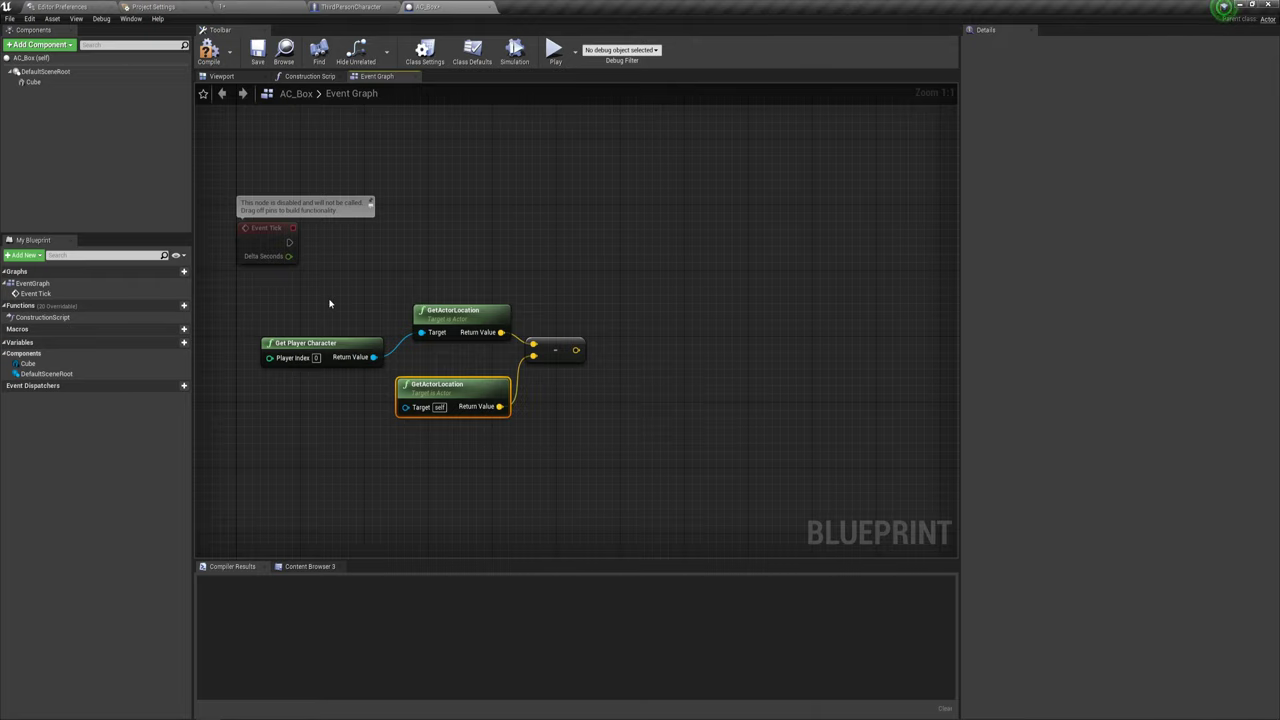
pyautogui.moveTo(340, 344); pyautogui.dragTo(364, 319)
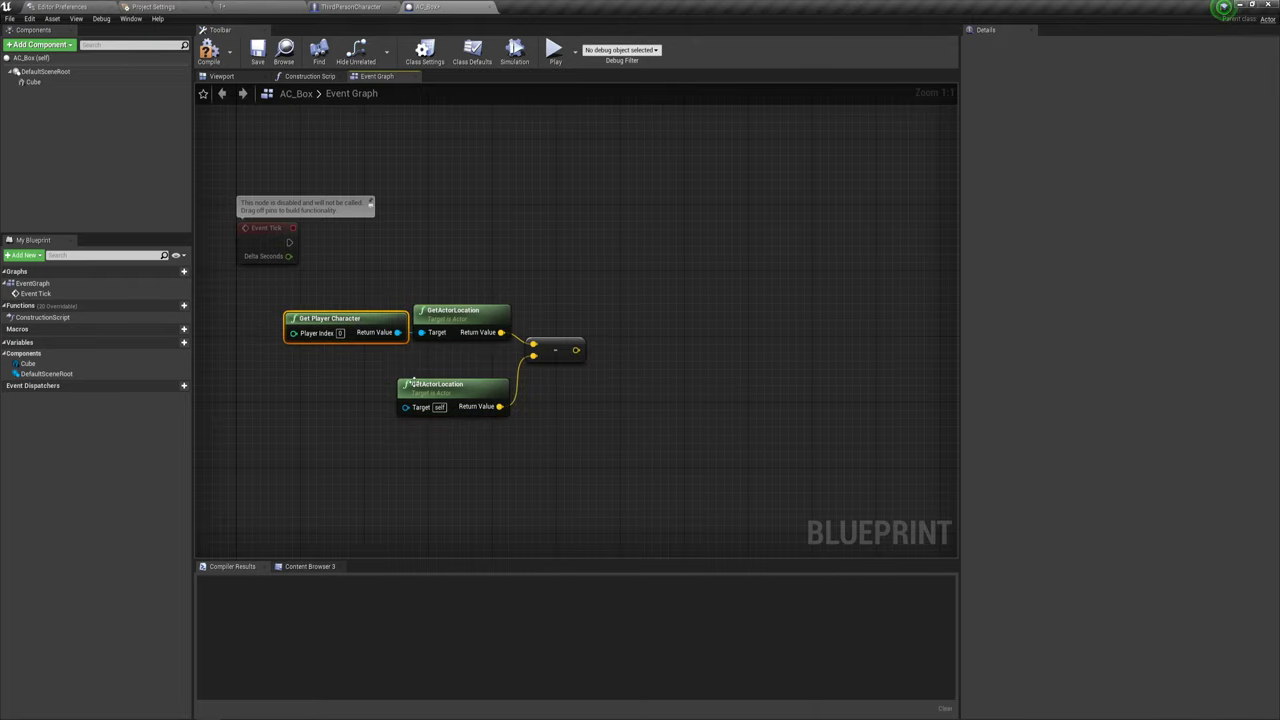
pyautogui.moveTo(325, 392); pyautogui.dragTo(576, 463)
pyautogui.moveTo(576, 463); pyautogui.dragTo(537, 431, button='right')
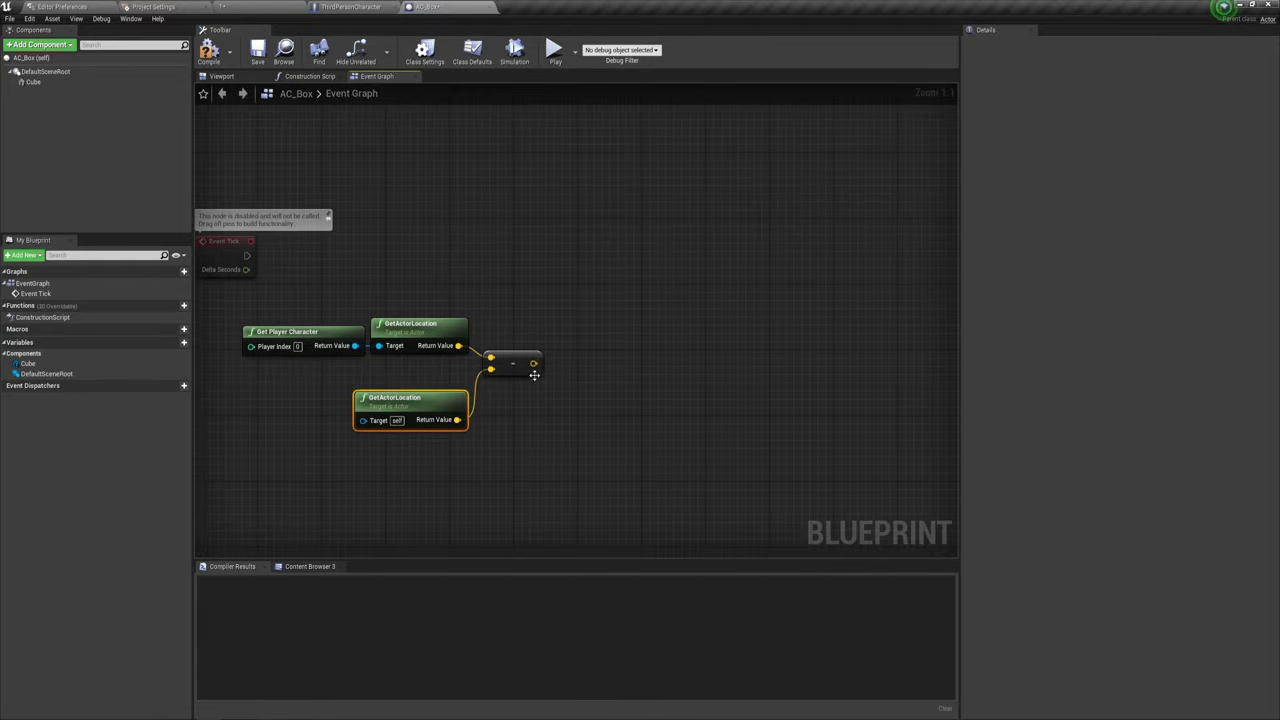
# - Feed the subtraction result into a new VectorLength node
pyautogui.moveTo(533, 363); pyautogui.dragTo(601, 355)
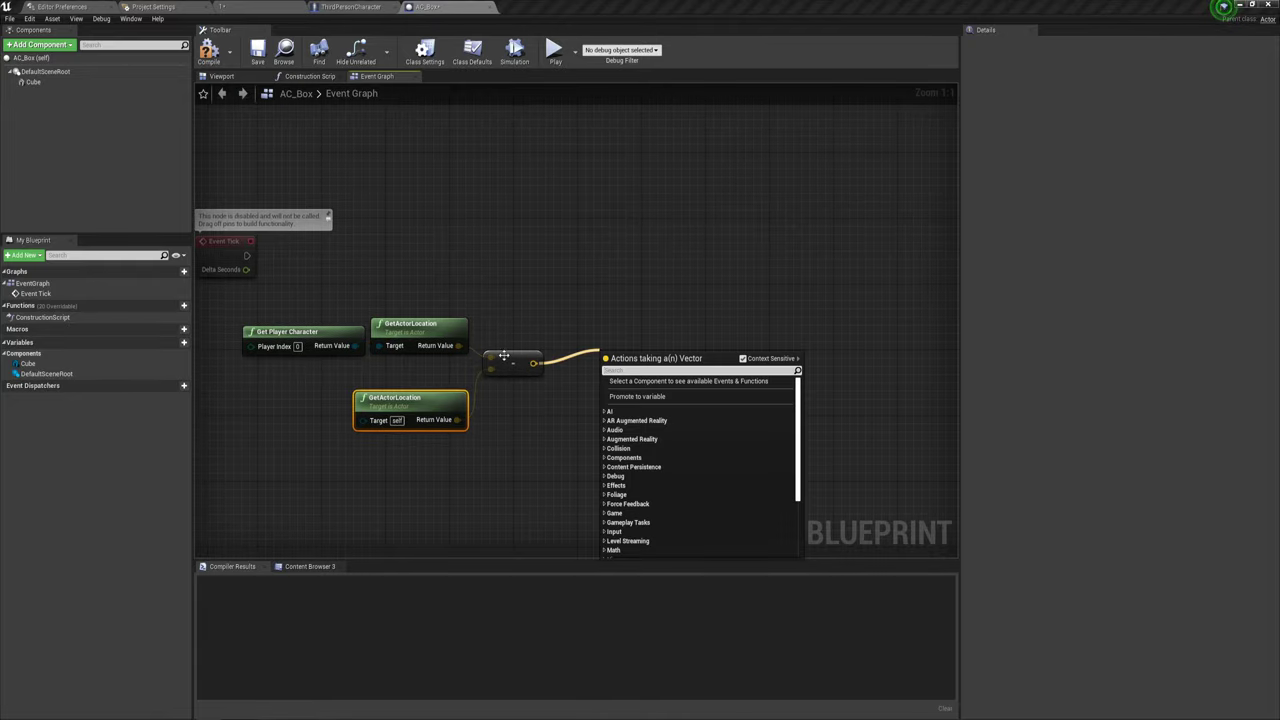
pyautogui.moveTo(542, 408); pyautogui.dragTo(484, 441, button='right')
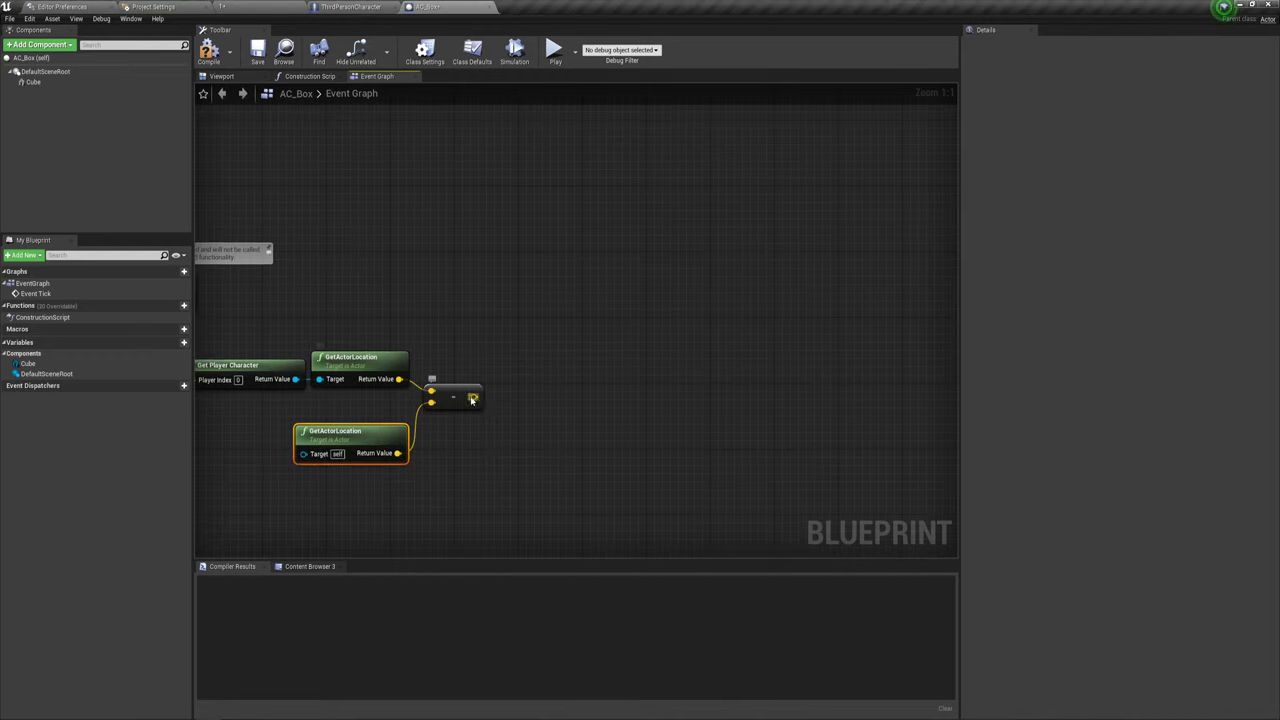
pyautogui.moveTo(474, 397); pyautogui.dragTo(551, 400)
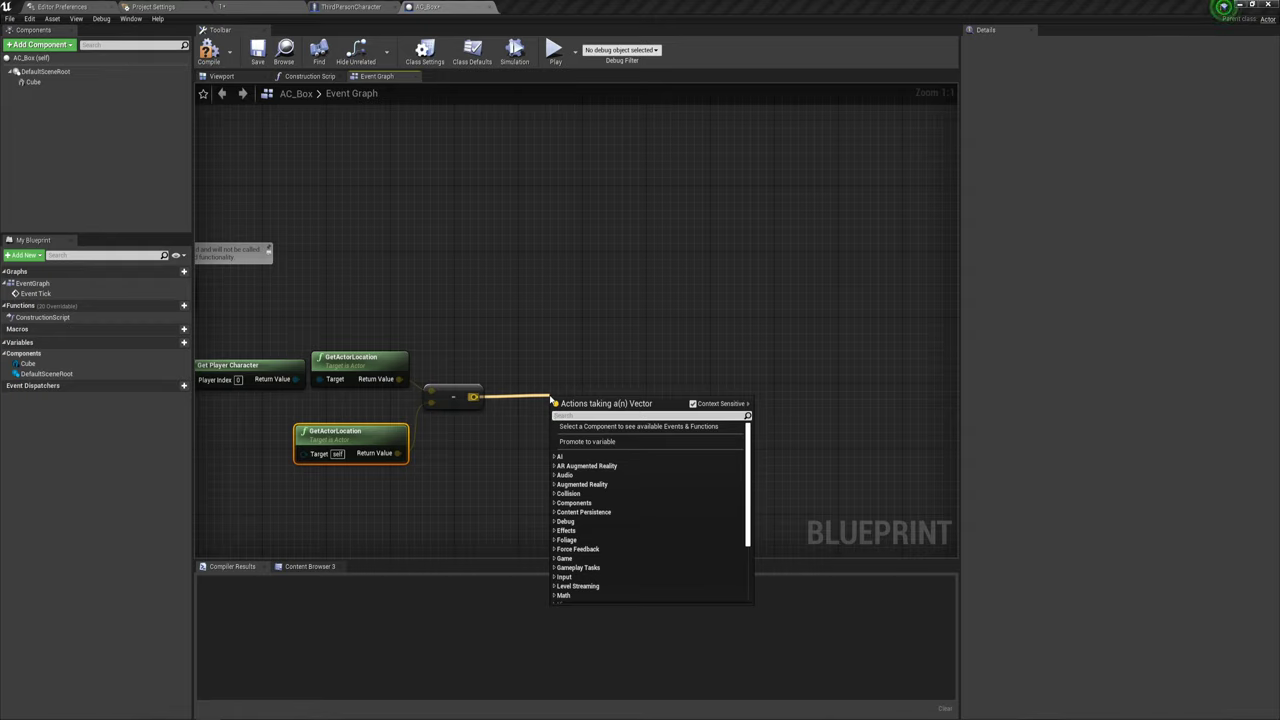
pyautogui.write('vect')
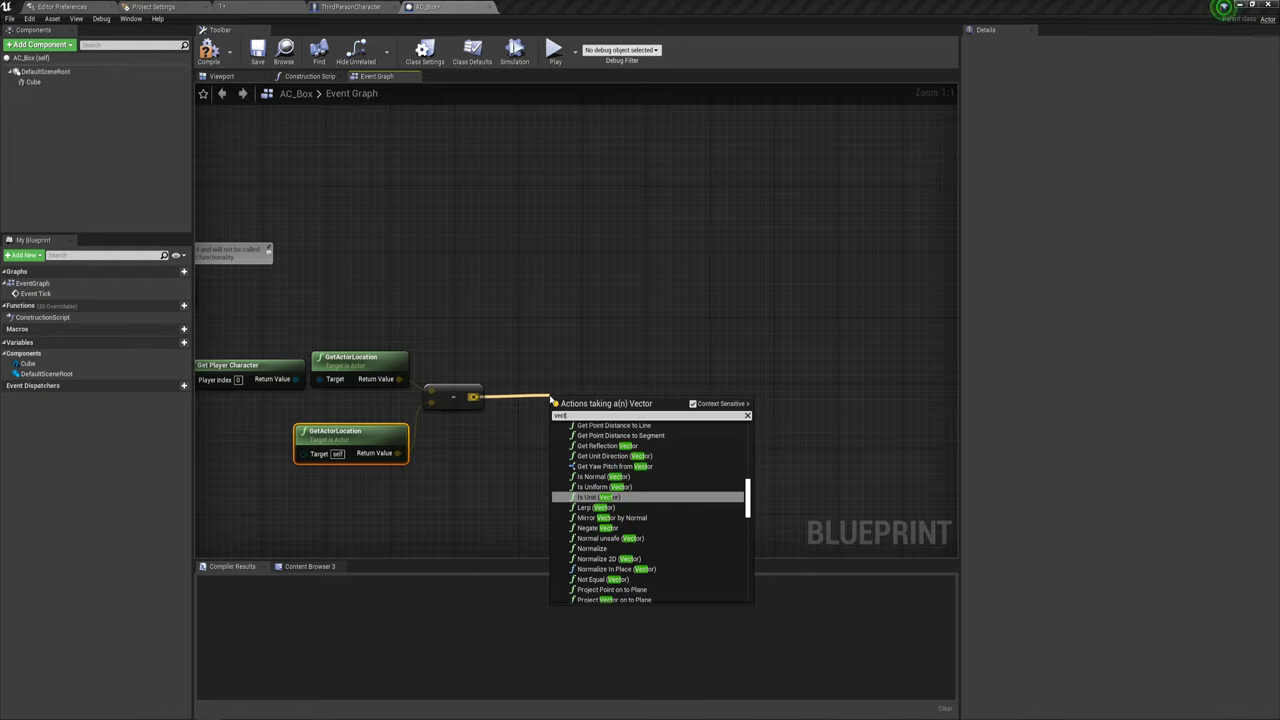
pyautogui.write('or')
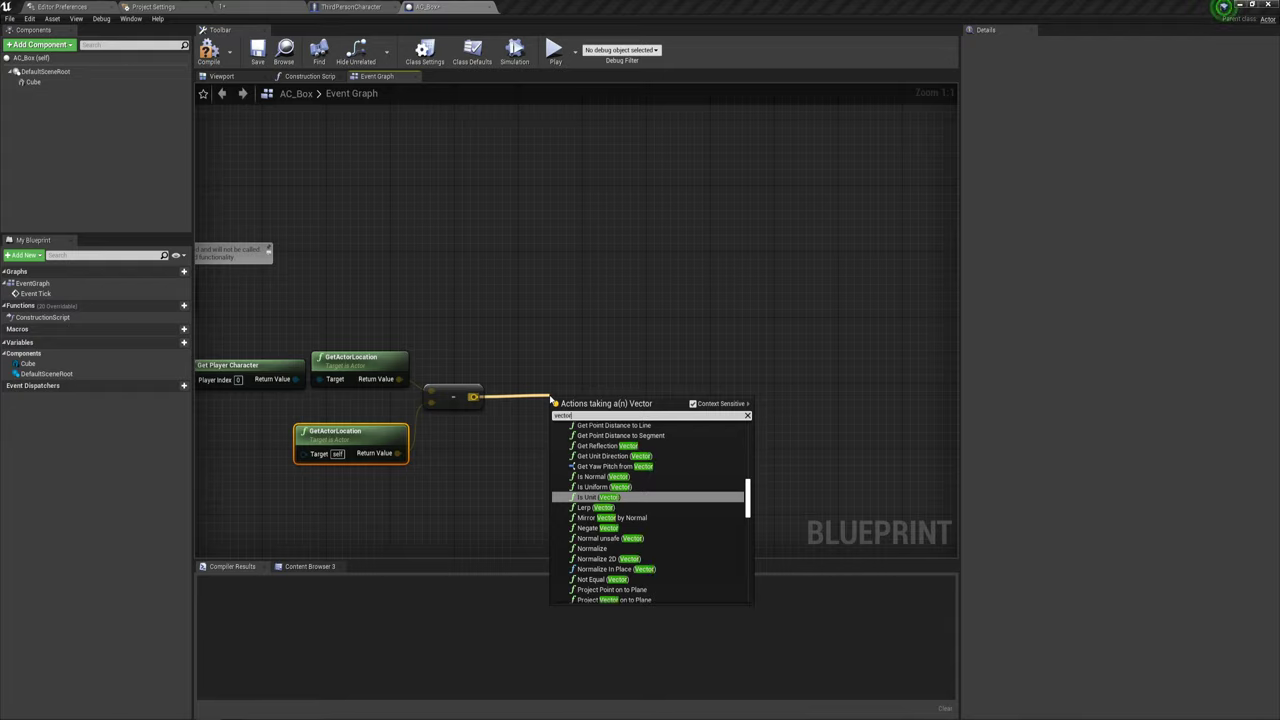
pyautogui.write('le')
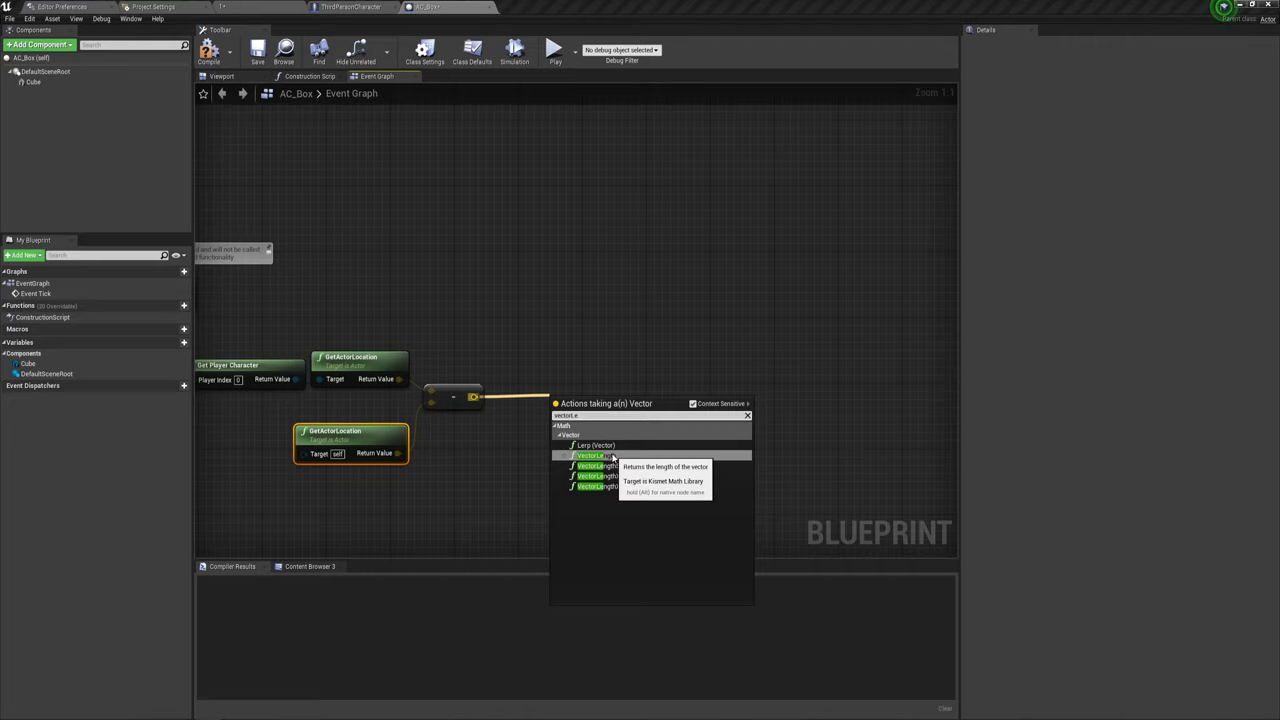
pyautogui.click(606, 455)
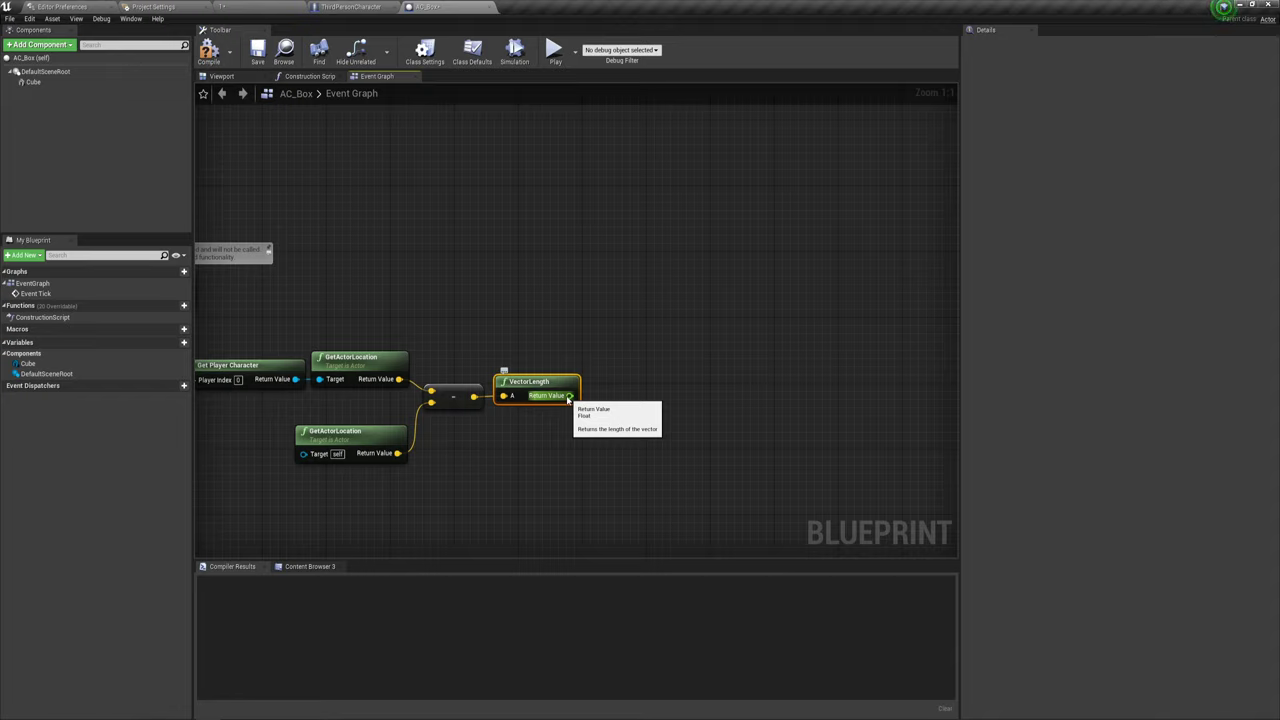
pyautogui.moveTo(568, 398); pyautogui.dragTo(664, 413)
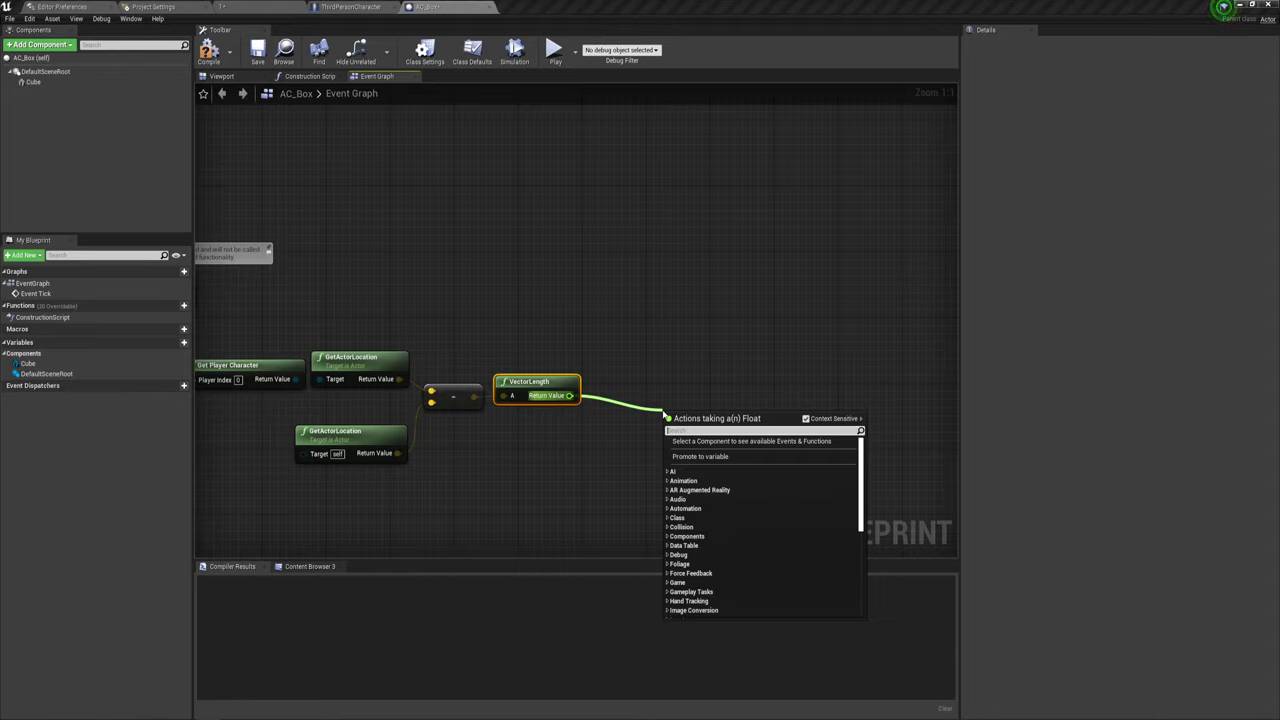
# - Compare the VectorLength result with float <= 500.0 and add a Branch node
pyautogui.write('<')
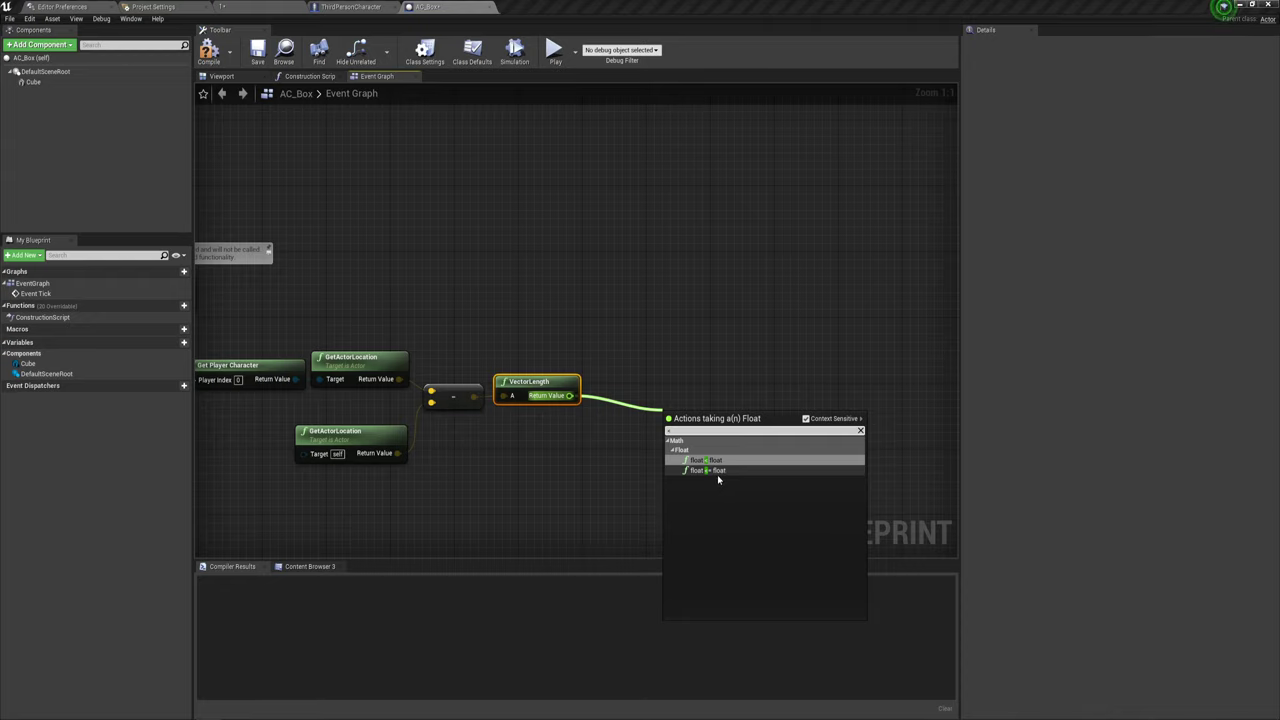
pyautogui.click(712, 471)
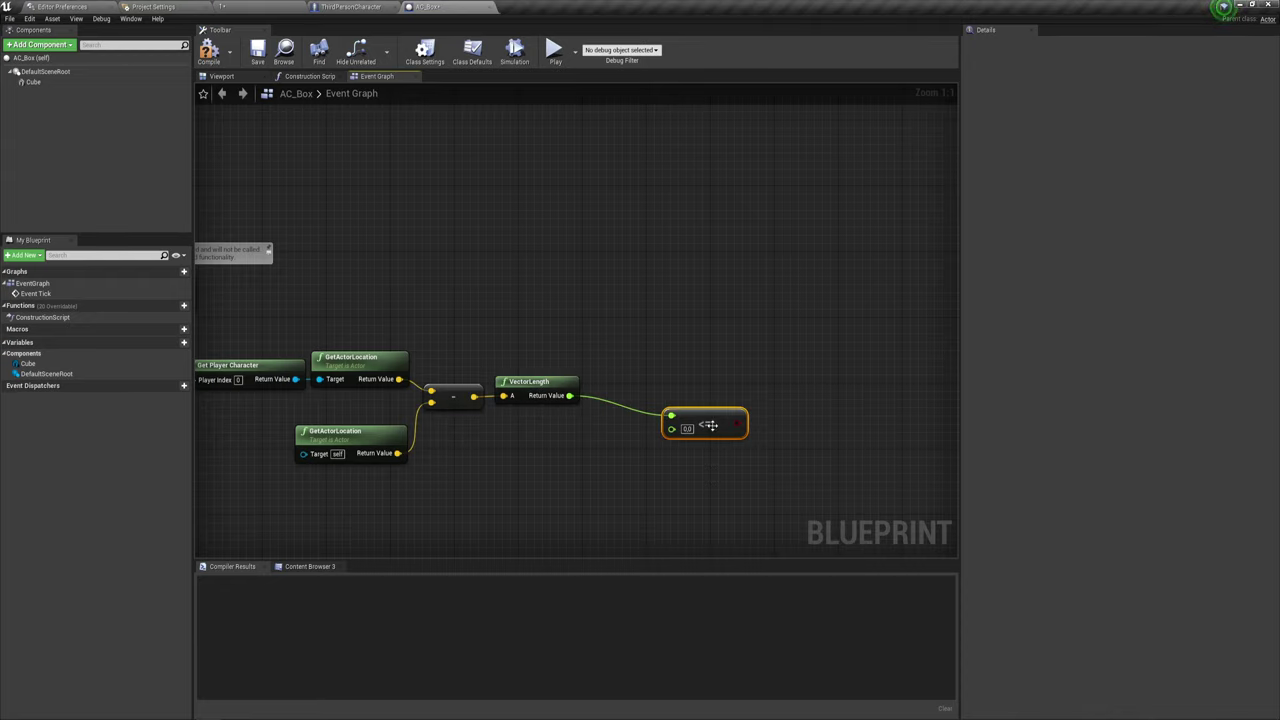
pyautogui.moveTo(662, 413); pyautogui.dragTo(646, 405)
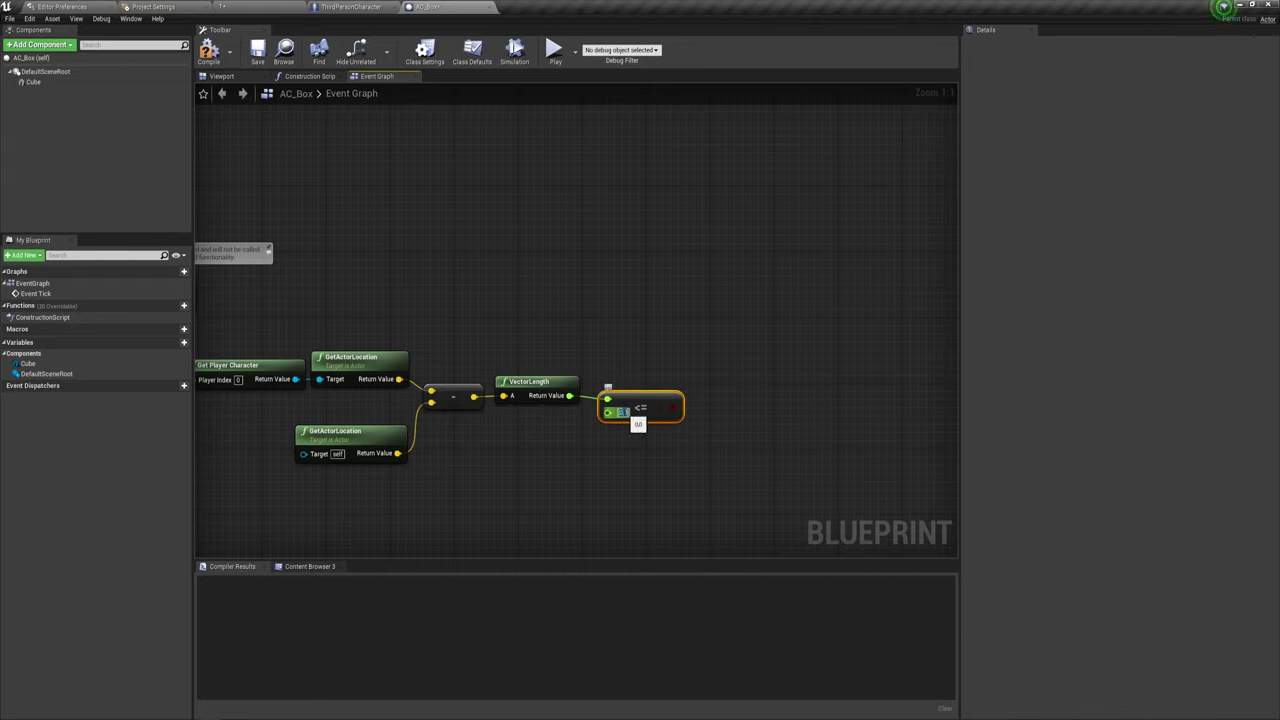
pyautogui.write('300')
pyautogui.click(656, 477)
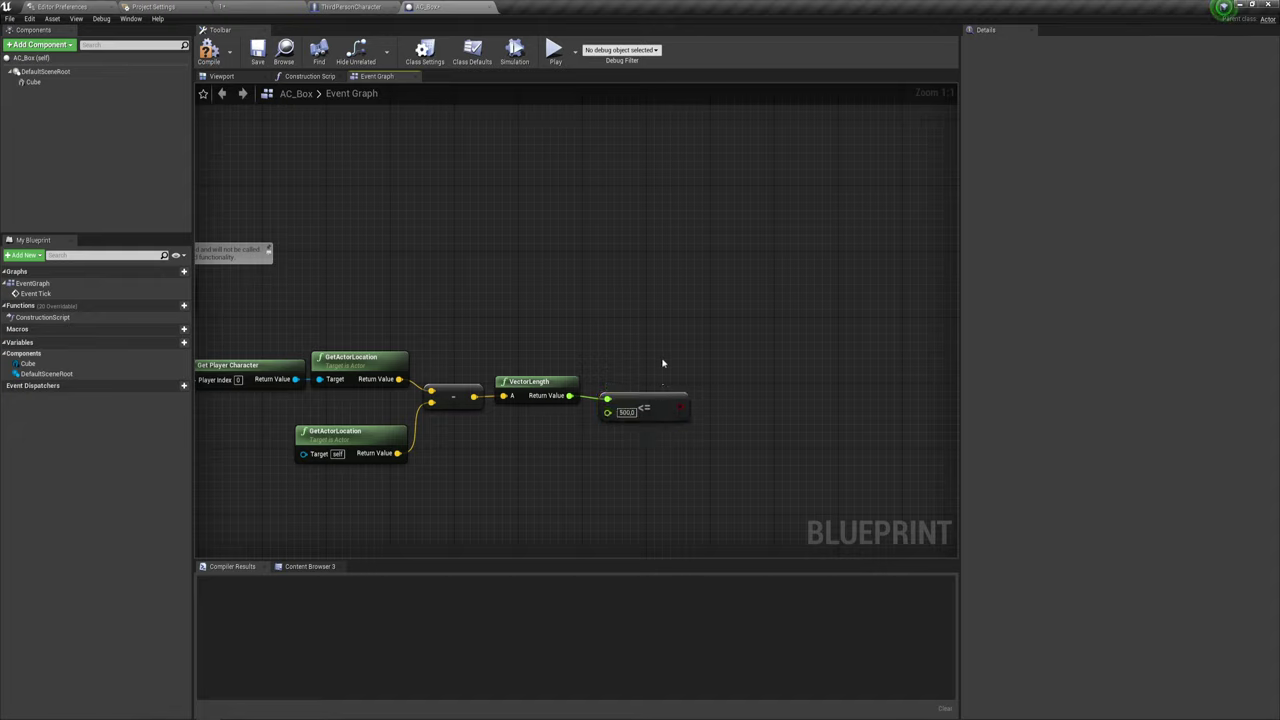
pyautogui.click(651, 308)
pyautogui.moveTo(656, 318)
pyautogui.mouseDown()
pyautogui.moveTo(588, 310)
pyautogui.moveTo(671, 289)
pyautogui.mouseUp()
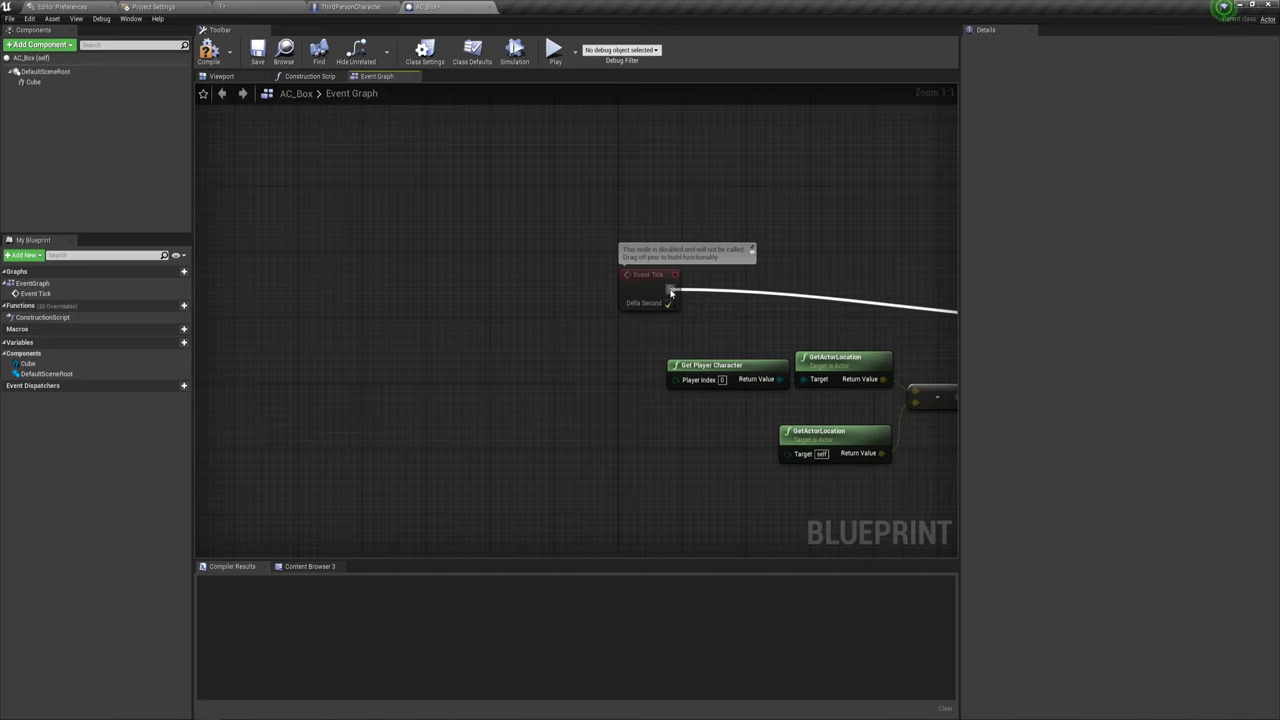
# - Wire Event Tick into the Branch and the <= result into its Condition
pyautogui.moveTo(906, 336); pyautogui.dragTo(474, 318, button='right')
pyautogui.moveTo(741, 304); pyautogui.dragTo(810, 279)
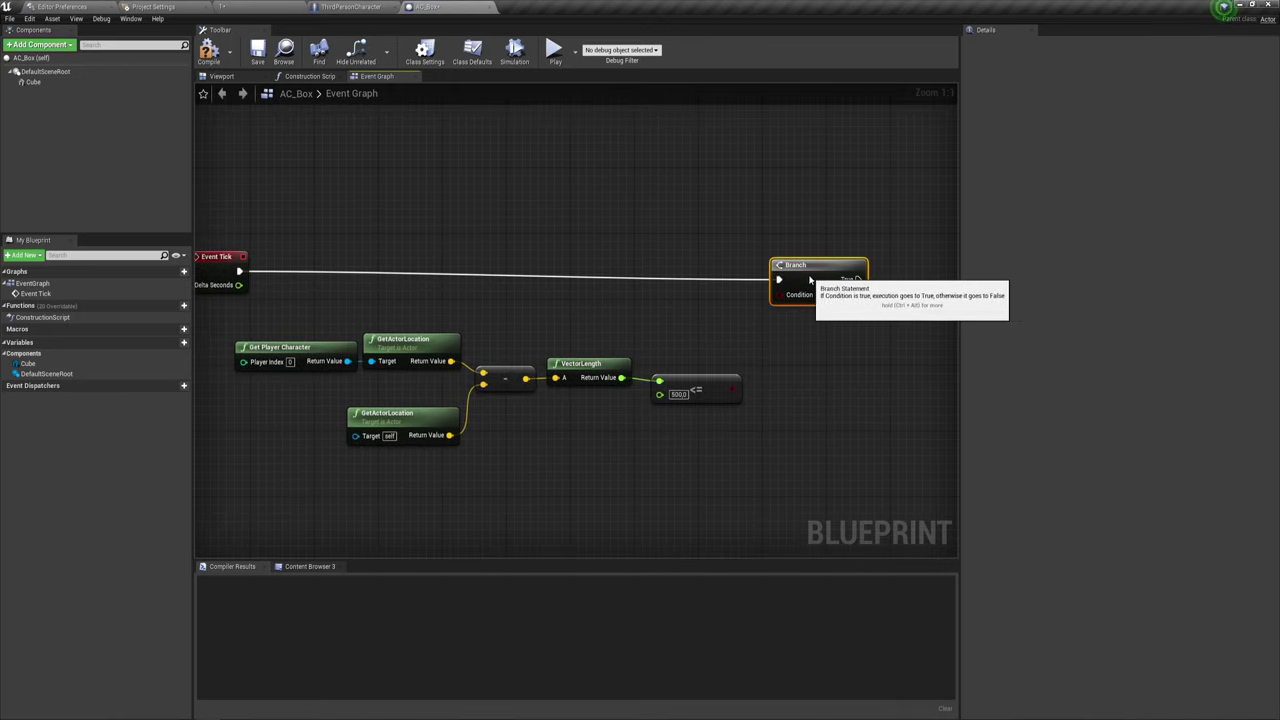
pyautogui.moveTo(822, 346); pyautogui.dragTo(694, 346, button='right')
pyautogui.moveTo(605, 387)
pyautogui.mouseDown()
pyautogui.moveTo(636, 312)
pyautogui.moveTo(595, 353)
pyautogui.moveTo(651, 296)
pyautogui.mouseUp()
pyautogui.moveTo(691, 344); pyautogui.dragTo(438, 356, button='right')
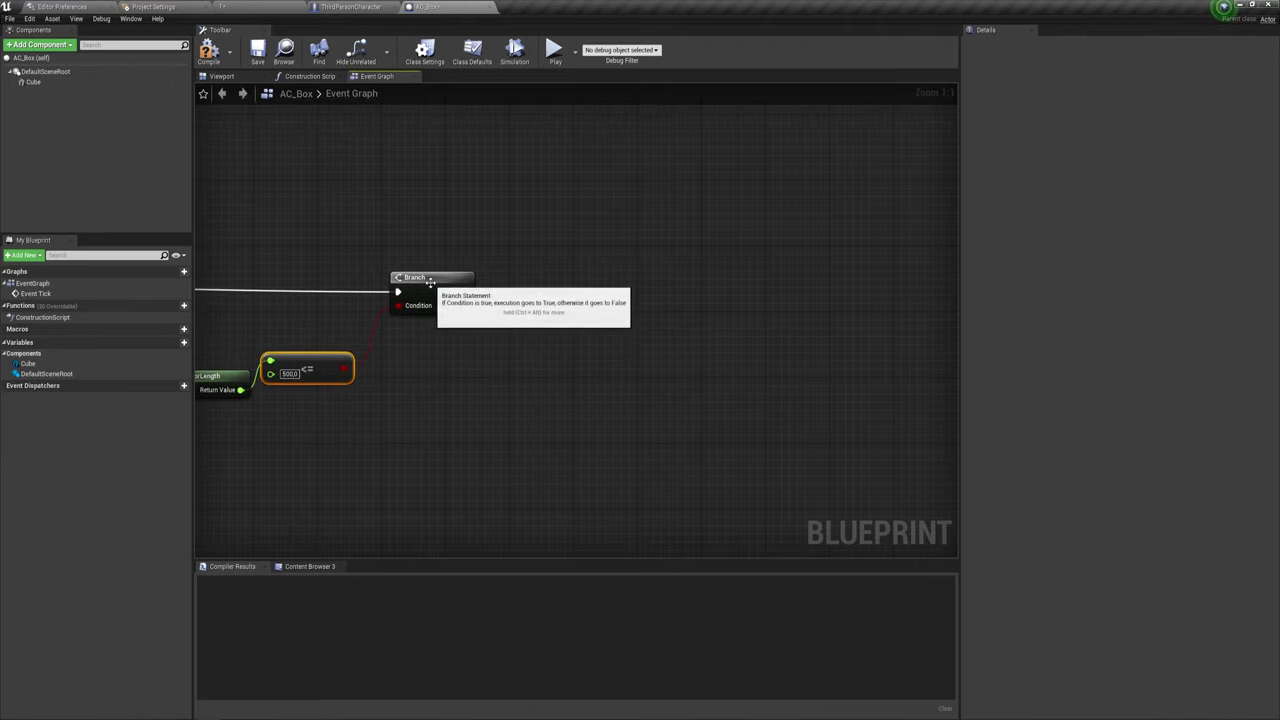
pyautogui.moveTo(436, 288); pyautogui.dragTo(444, 280)
pyautogui.moveTo(295, 372); pyautogui.dragTo(300, 363)
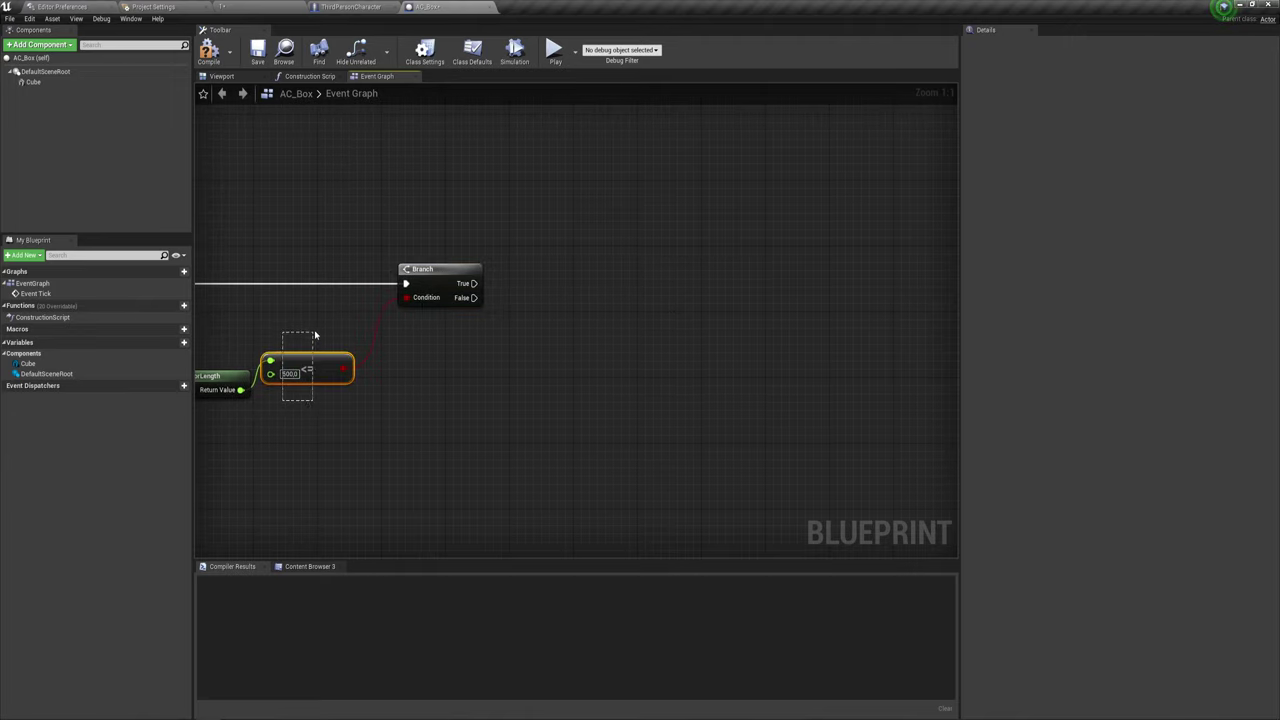
pyautogui.moveTo(445, 391); pyautogui.dragTo(503, 410, button='right')
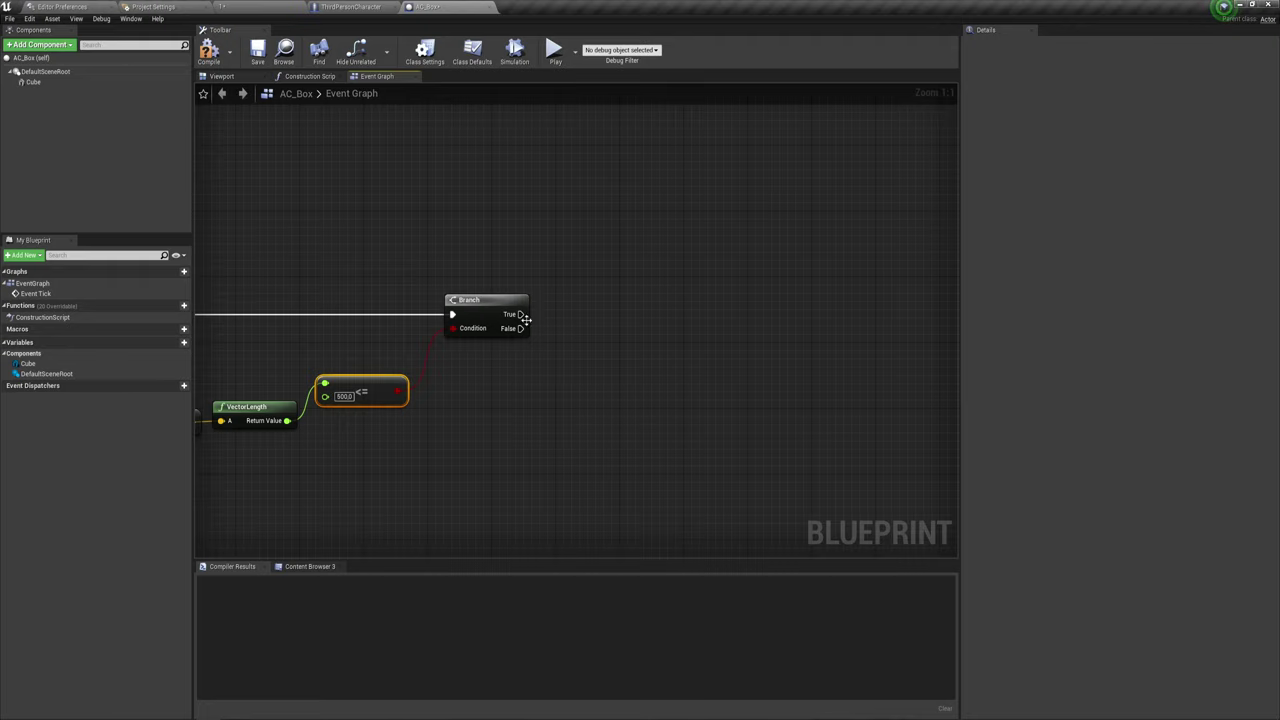
# - Pull a wire from the Branch's True output, then cancel without adding a node
pyautogui.moveTo(520, 314); pyautogui.dragTo(685, 212)
pyautogui.moveTo(616, 336); pyautogui.dragTo(564, 388, button='right')
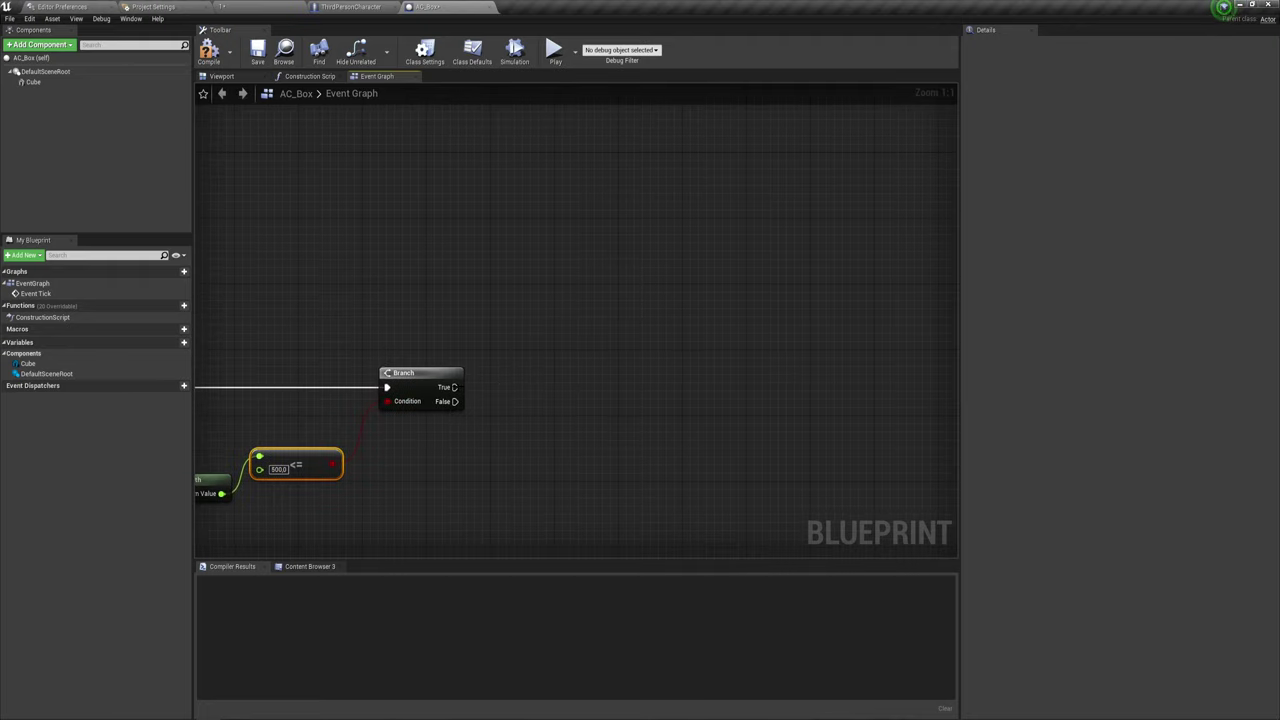
pyautogui.moveTo(455, 387); pyautogui.dragTo(565, 320)
pyautogui.click(542, 267)
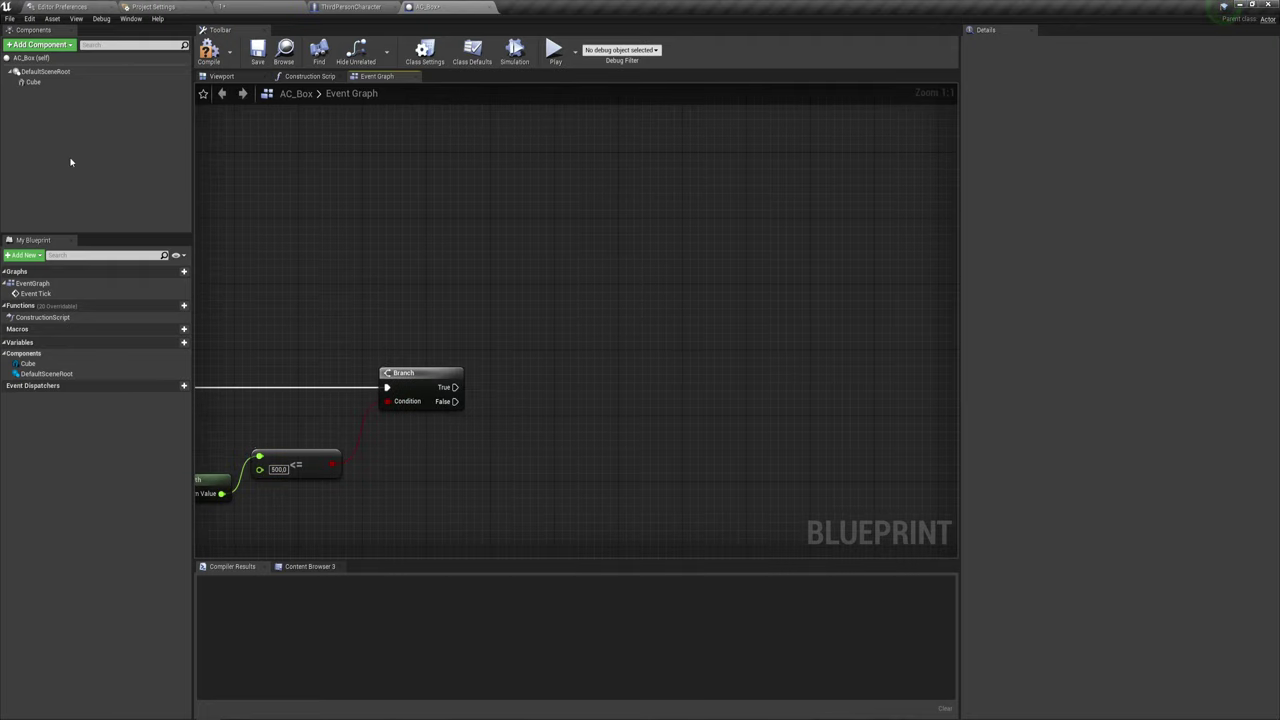
# - In the Viewport, frame the red cube, add a Plane component and raise it above the cube
pyautogui.click(33, 81)
pyautogui.click(246, 82)
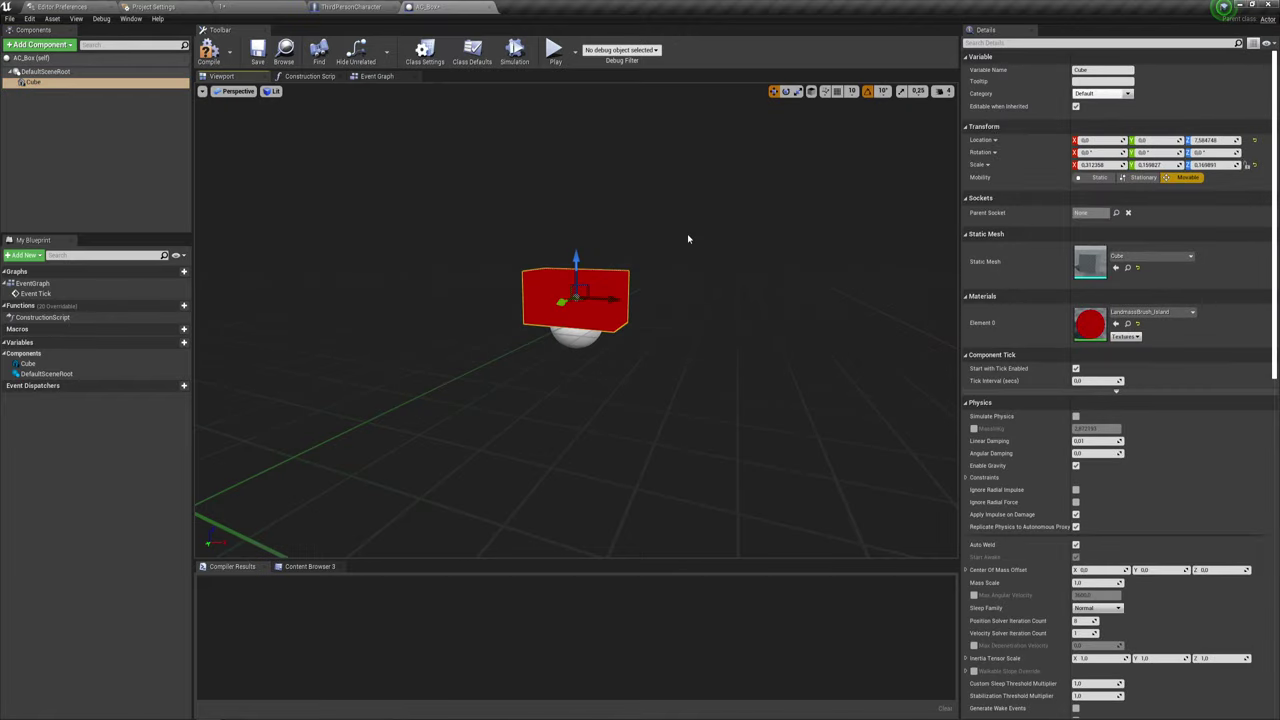
pyautogui.moveTo(688, 237); pyautogui.dragTo(688, 200, button='right')
pyautogui.press('f')
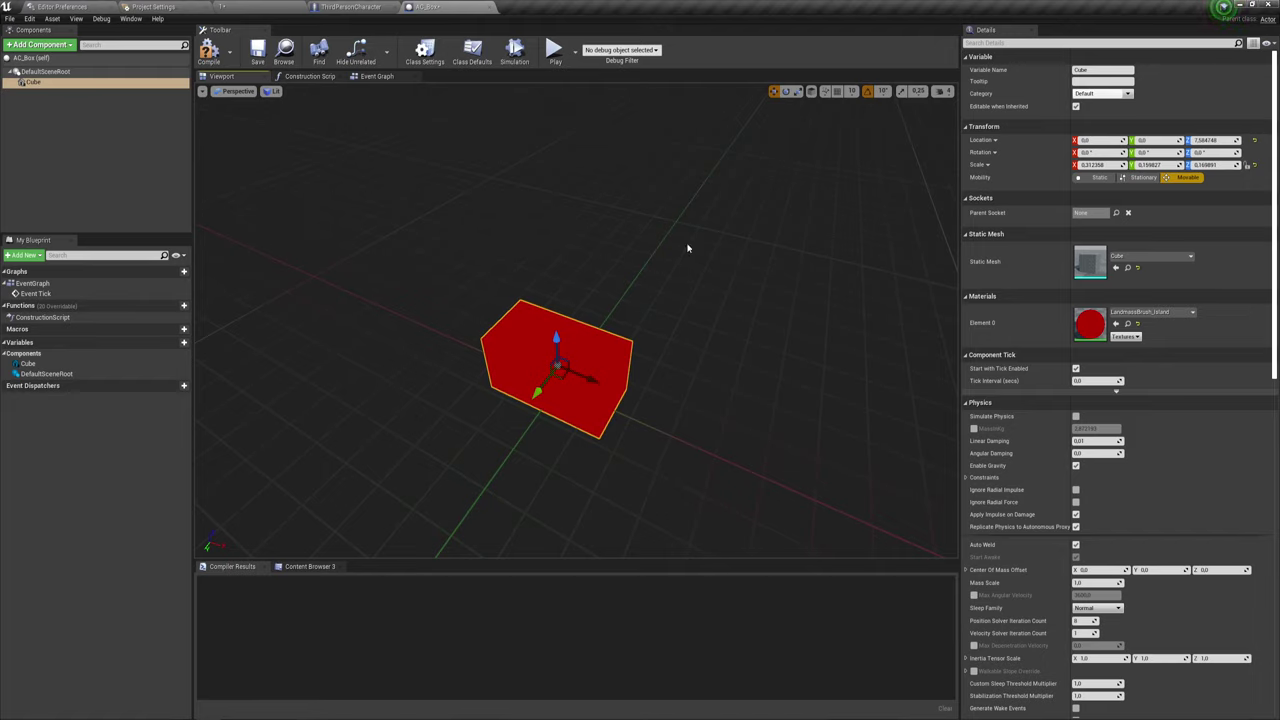
pyautogui.click(40, 44)
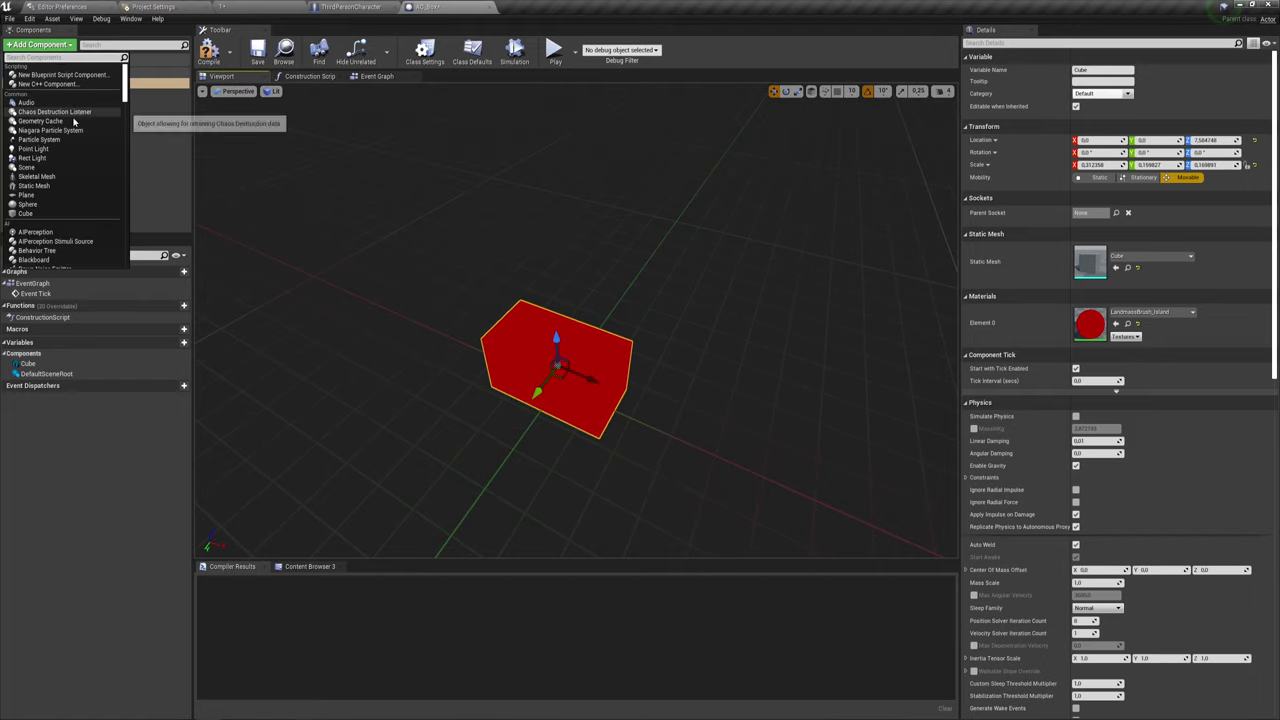
pyautogui.click(26, 195)
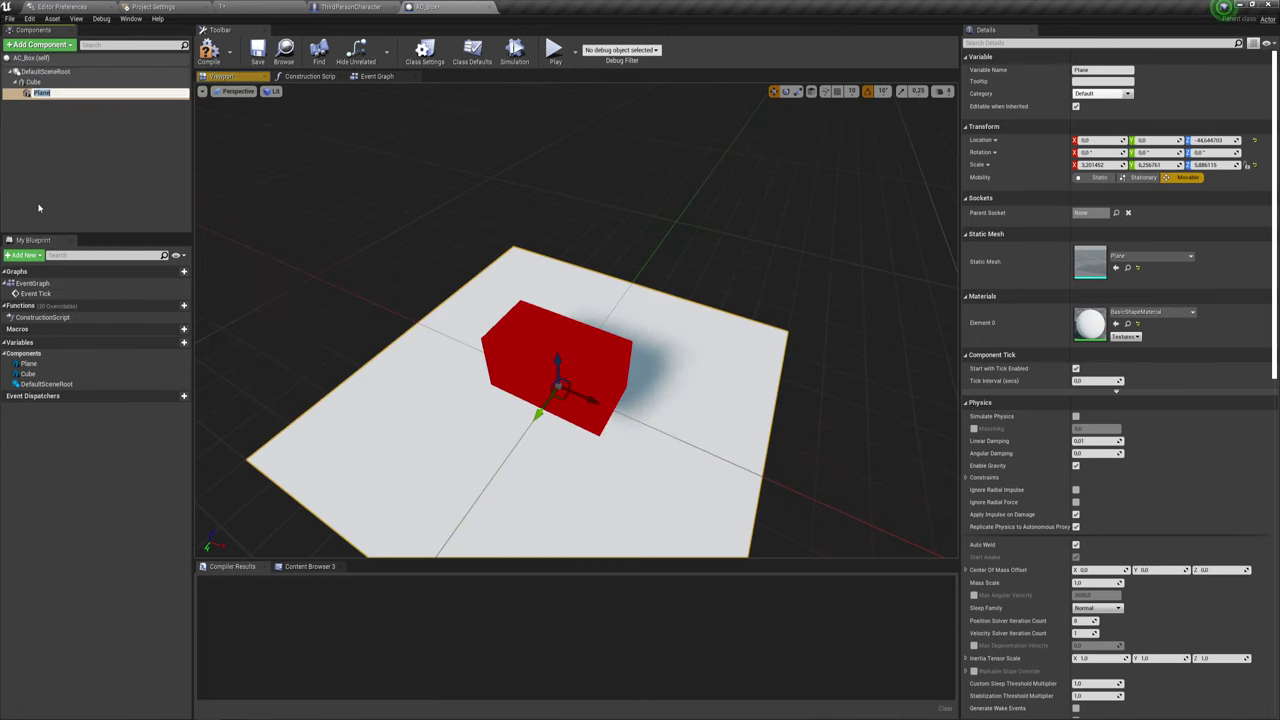
pyautogui.moveTo(561, 377)
pyautogui.mouseDown()
pyautogui.moveTo(576, 327)
pyautogui.moveTo(555, 343)
pyautogui.moveTo(546, 332)
pyautogui.moveTo(587, 334)
pyautogui.mouseUp()
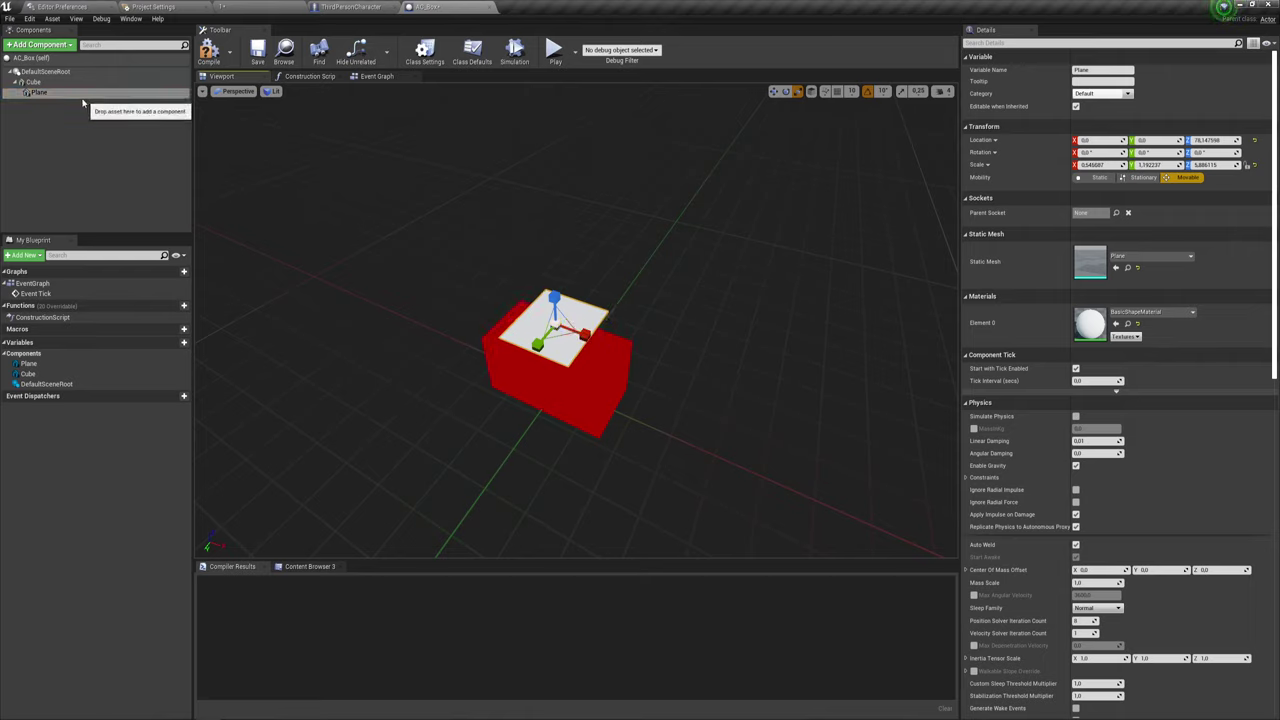
pyautogui.click(40, 44)
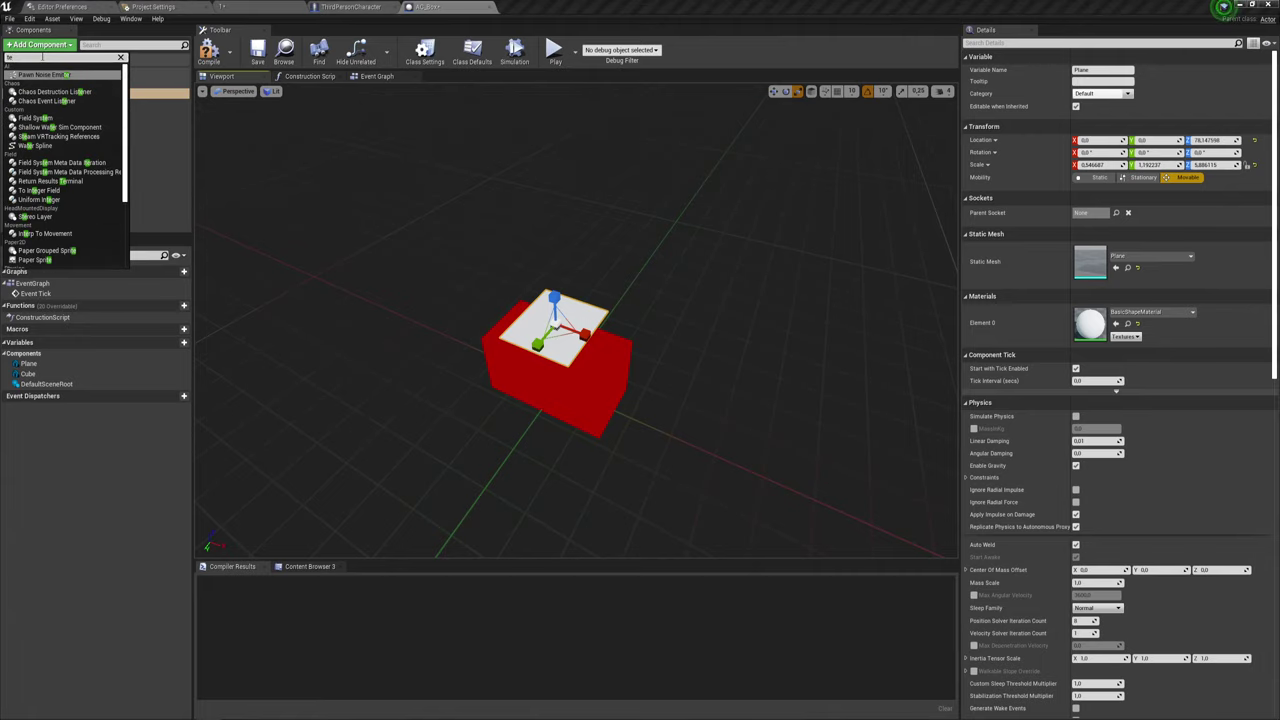
# - Add a TextRender component and raise it above the plane
pyautogui.write('text')
pyautogui.click(45, 74)
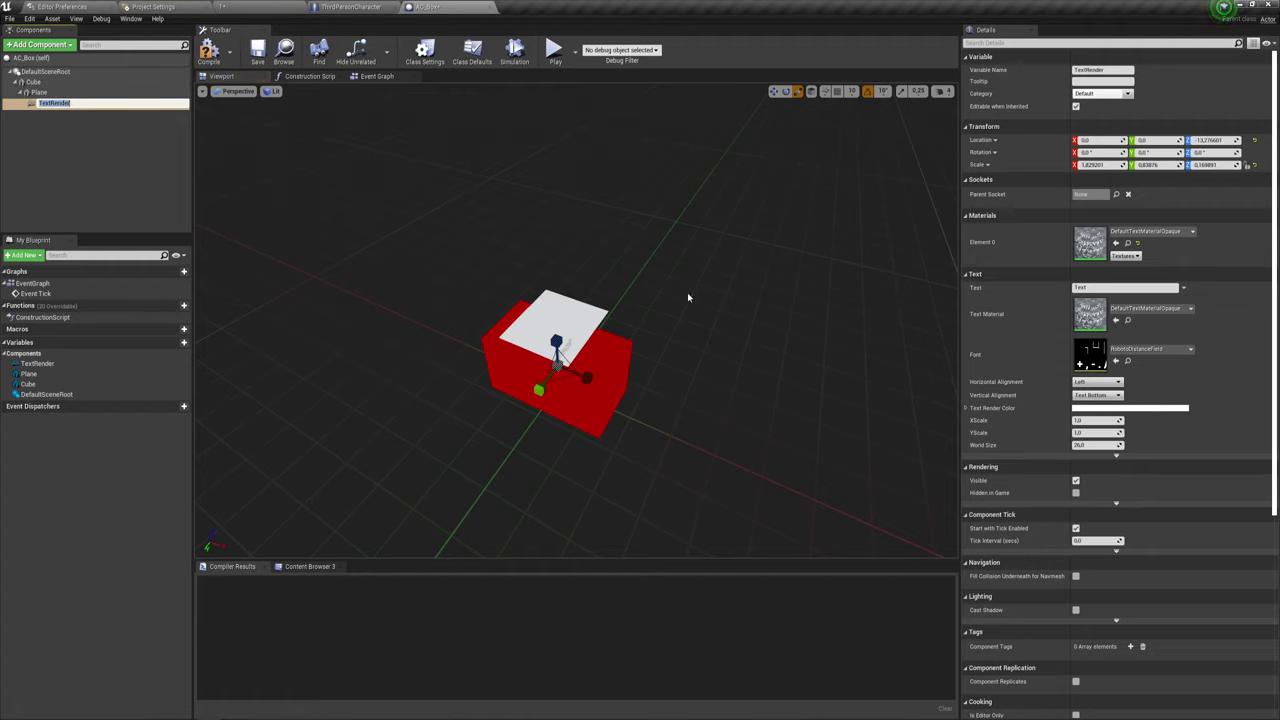
pyautogui.press('Return')
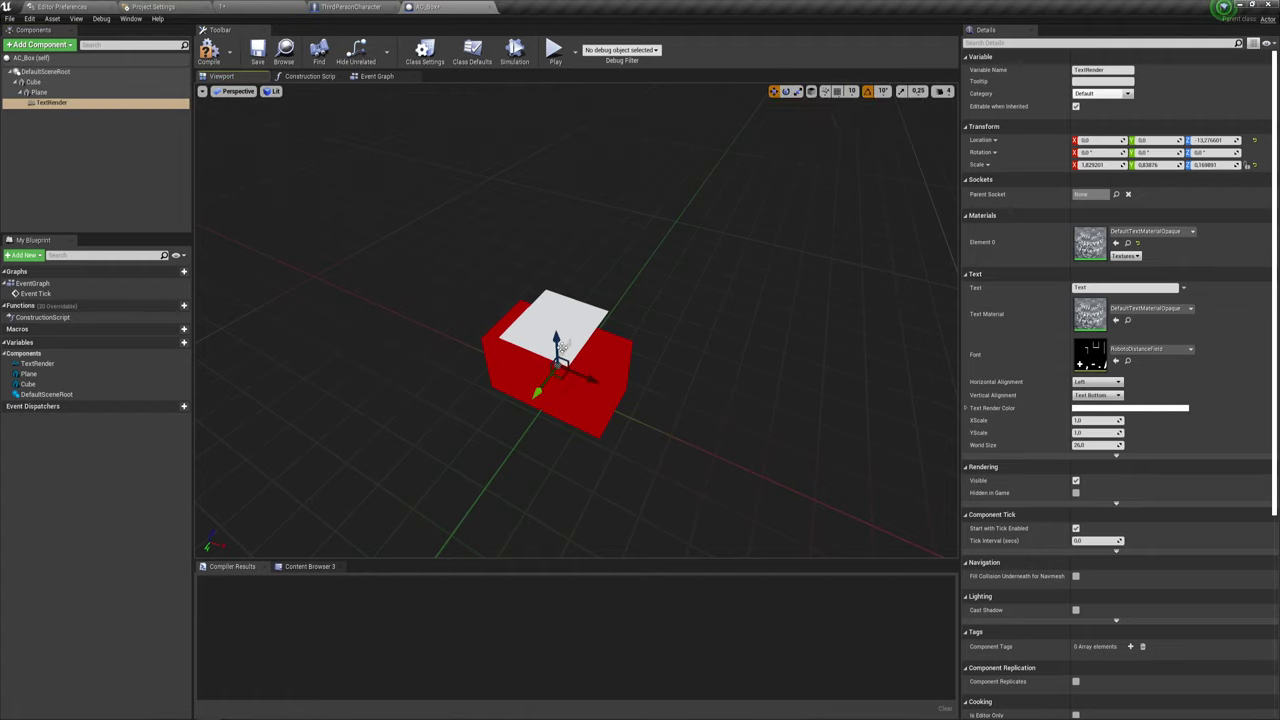
pyautogui.moveTo(558, 345); pyautogui.dragTo(565, 272)
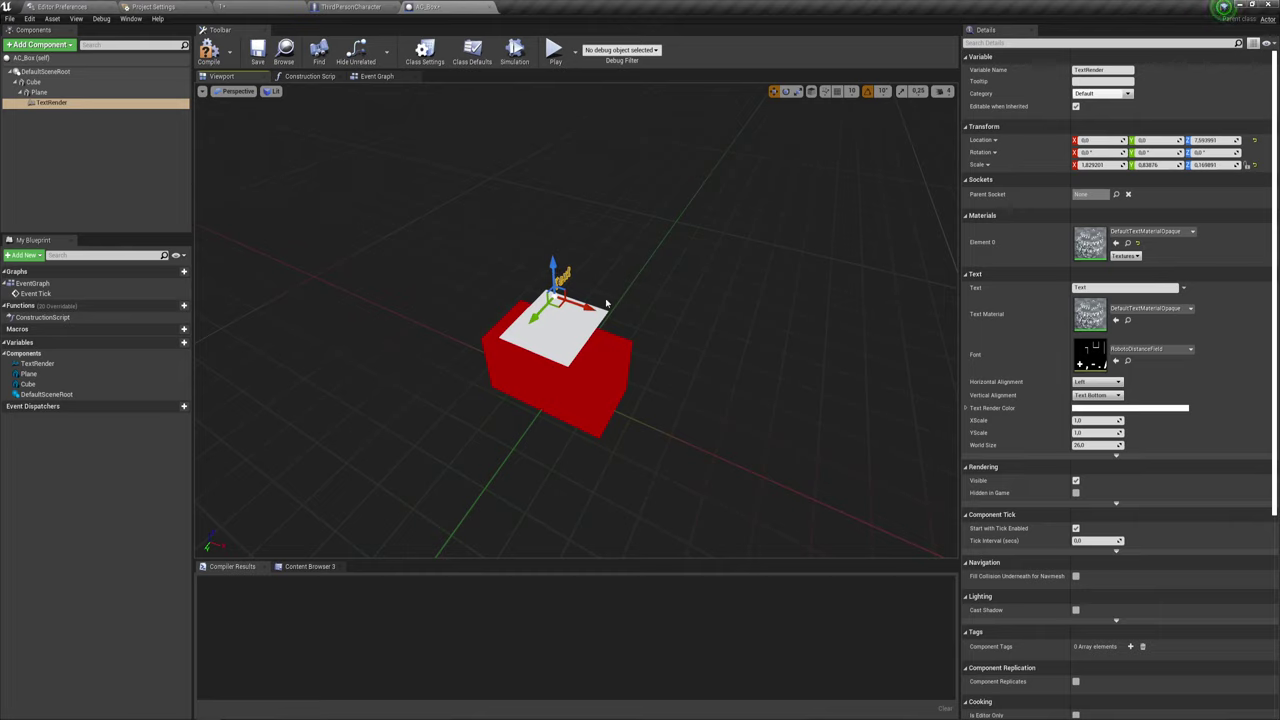
# - Attach the TextRender to the Cube, reset its scale and set World Size to 45
pyautogui.click(1086, 445)
pyautogui.click(46, 104)
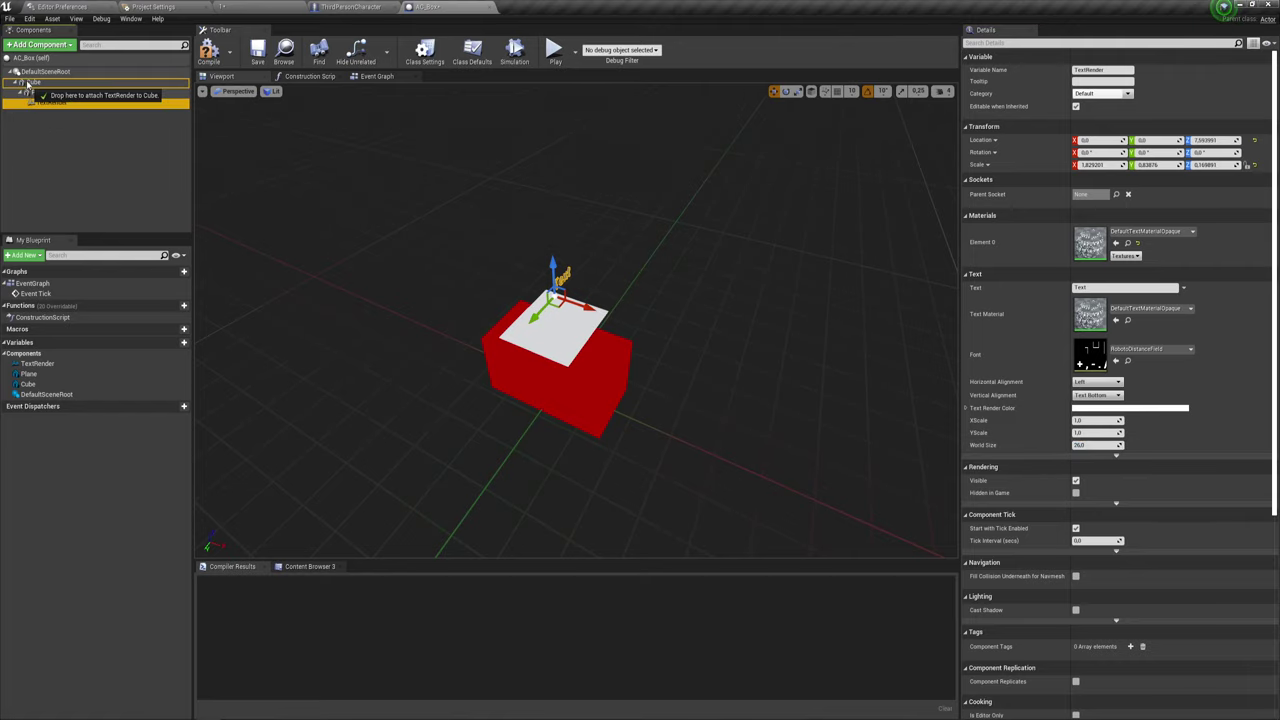
pyautogui.moveTo(46, 112); pyautogui.dragTo(32, 83)
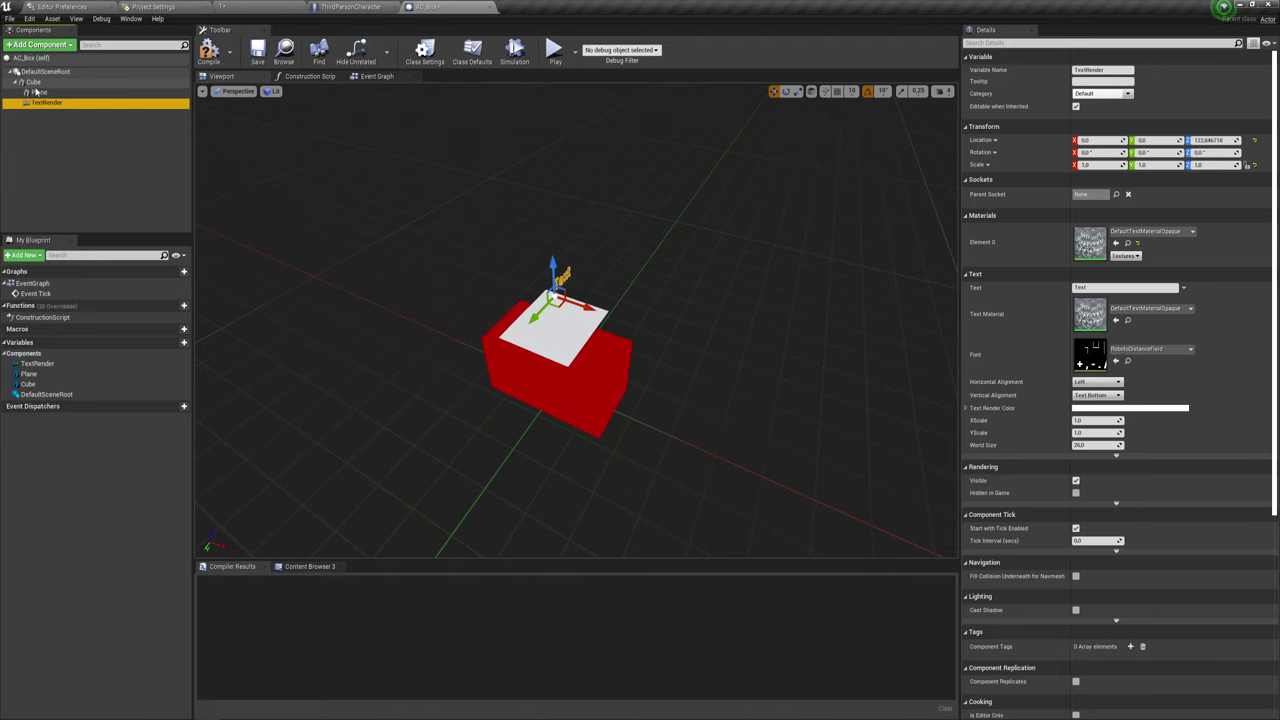
pyautogui.click(37, 92)
pyautogui.click(40, 103)
pyautogui.click(1254, 166)
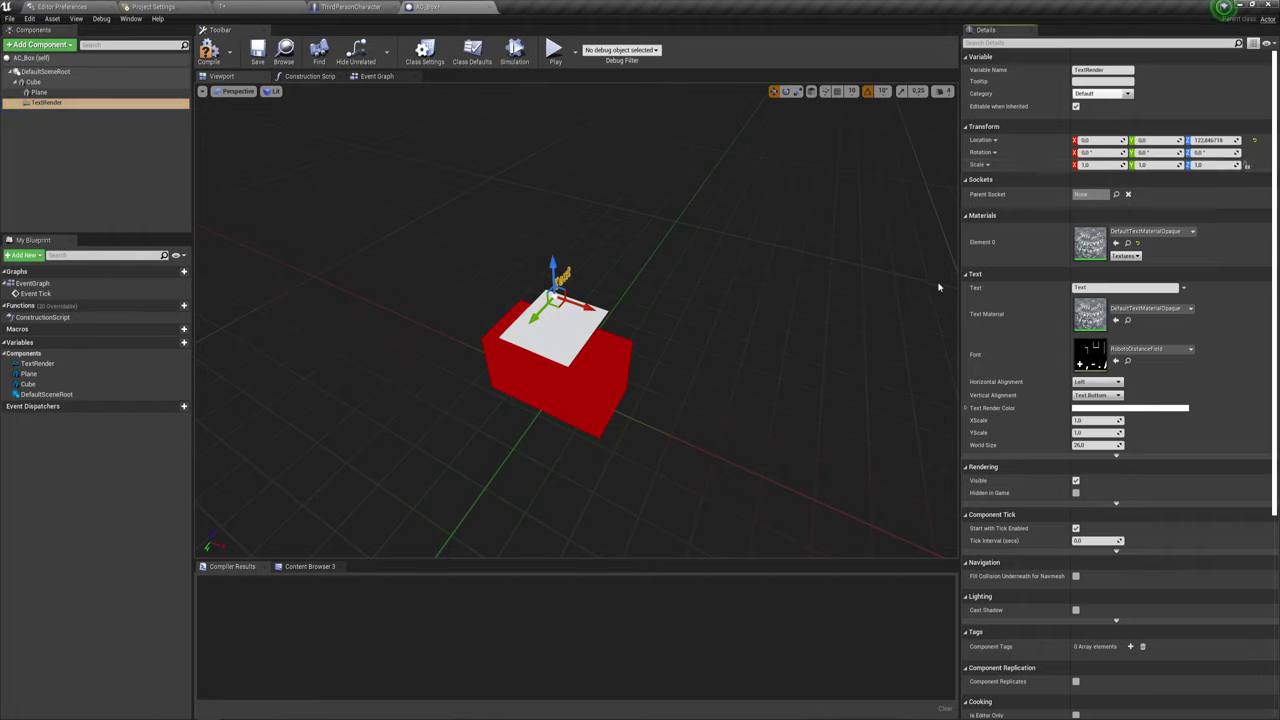
pyautogui.click(1080, 446)
pyautogui.write('45')
pyautogui.moveTo(783, 424); pyautogui.dragTo(704, 419)
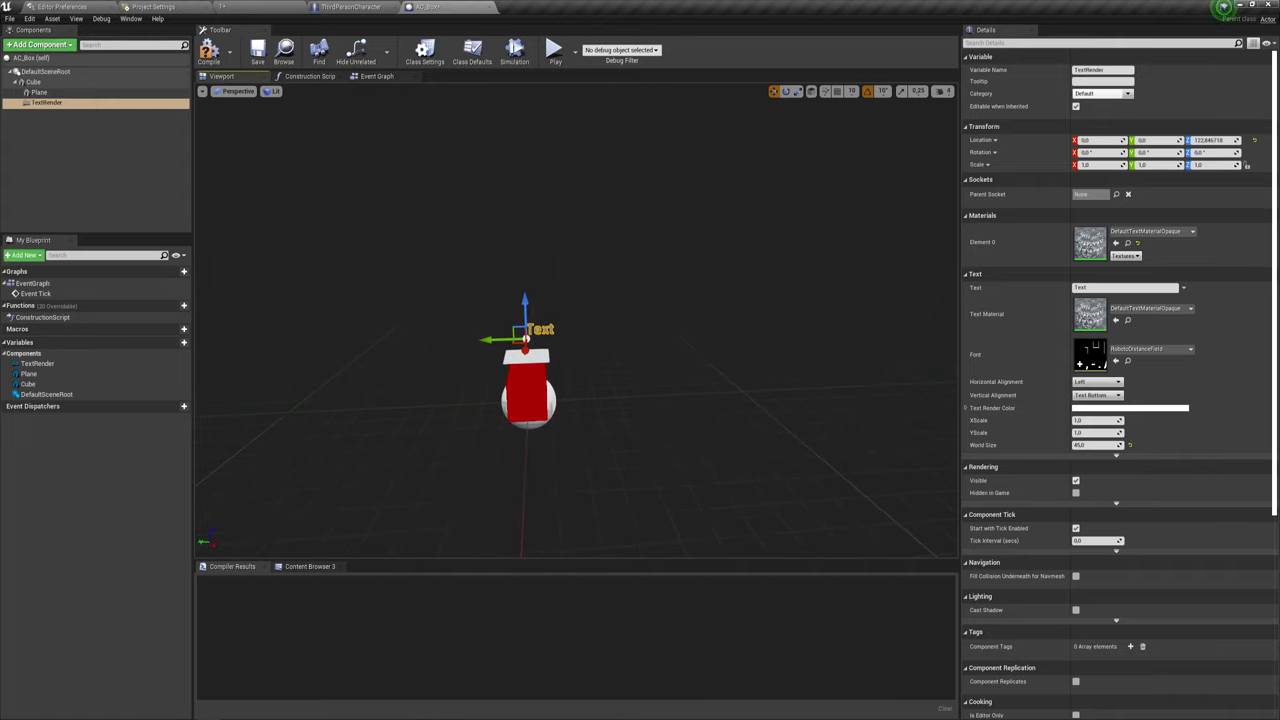
# - Set the text's Horizontal Alignment to Center and Vertical Alignment to Text Center
pyautogui.click(1097, 383)
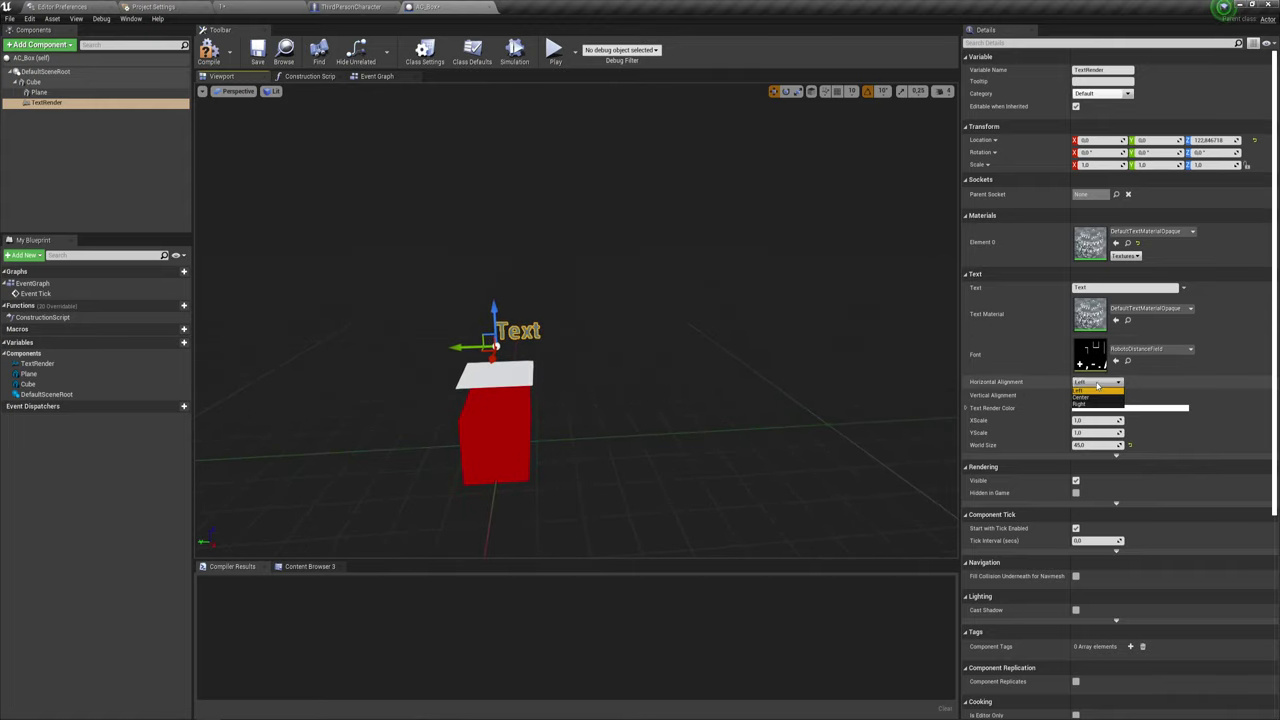
pyautogui.click(1080, 397)
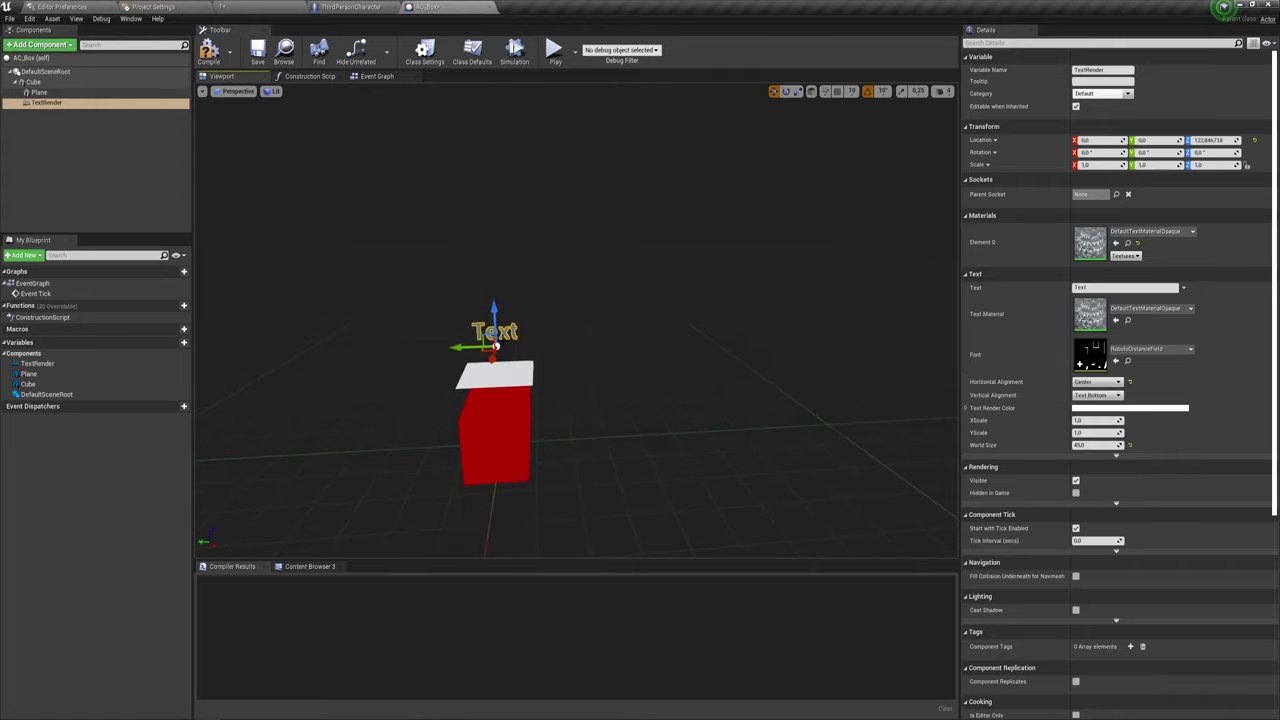
pyautogui.click(1100, 396)
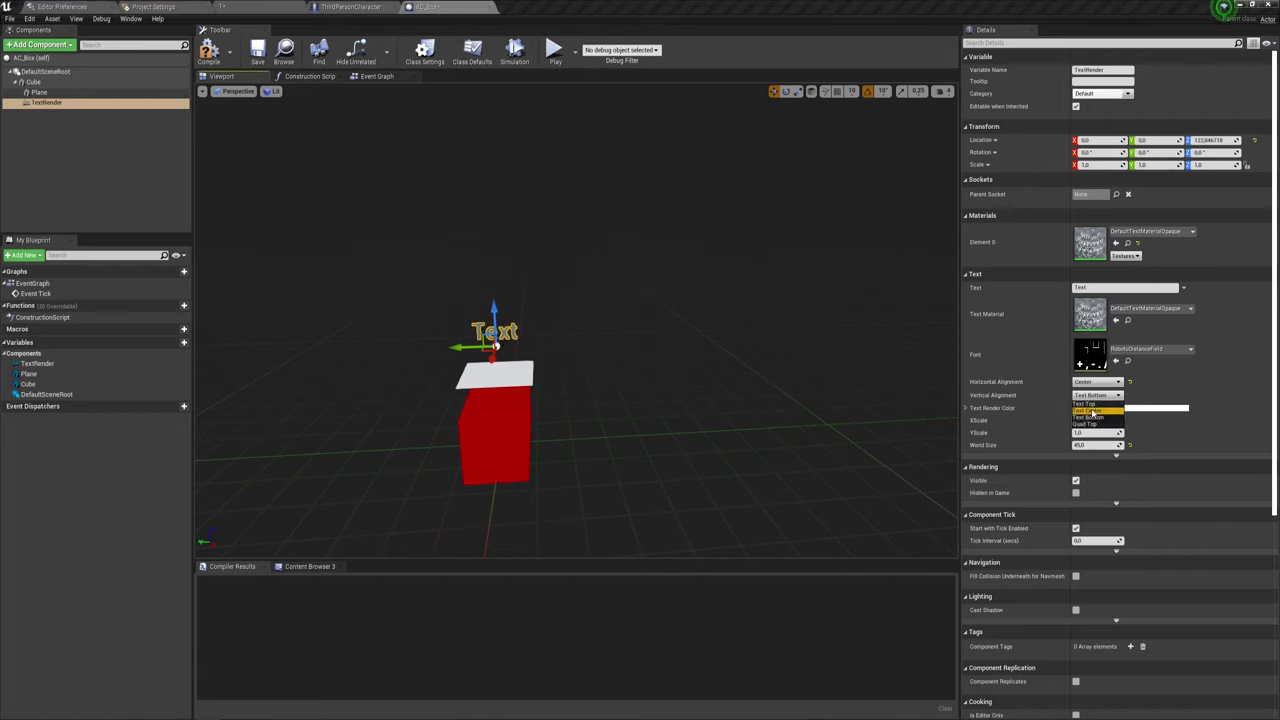
pyautogui.click(1092, 411)
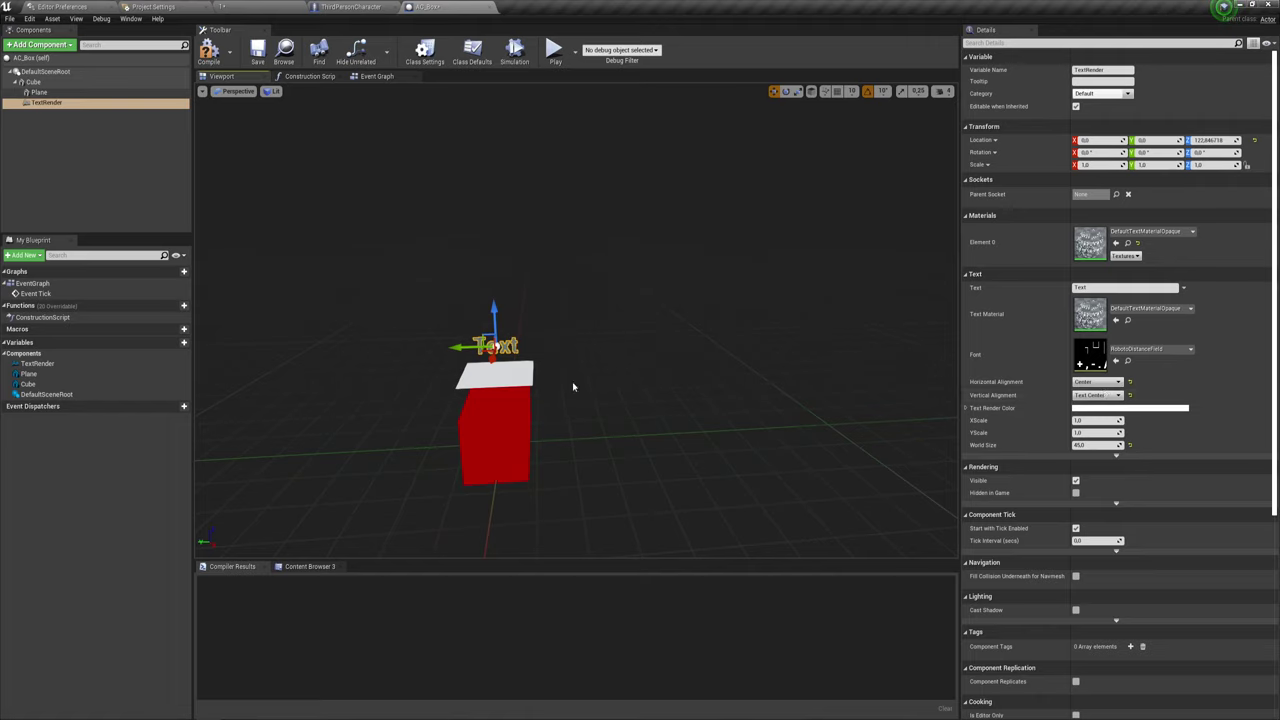
# - Tilt the Plane with the rotate gizmo and return to the level editor
pyautogui.moveTo(573, 387); pyautogui.dragTo(588, 400, button='right')
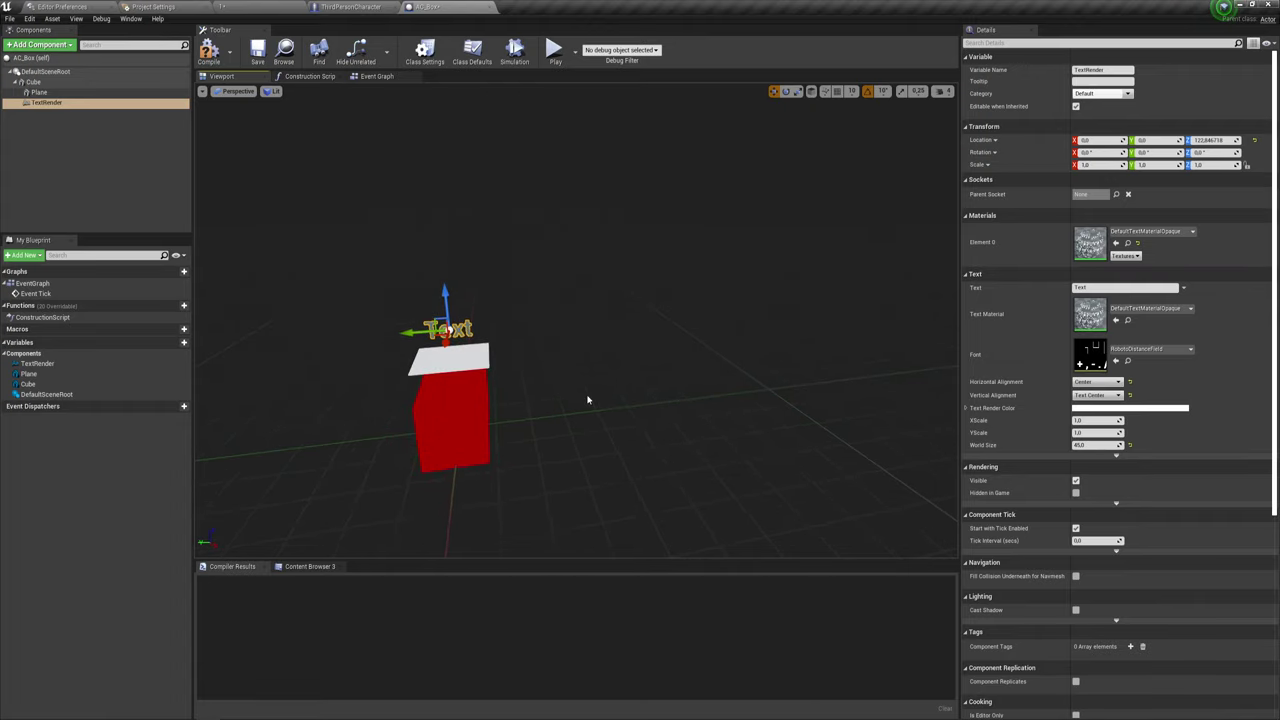
pyautogui.moveTo(573, 401)
pyautogui.mouseDown(button='right')
pyautogui.moveTo(590, 395)
pyautogui.moveTo(558, 363)
pyautogui.mouseUp(button='right')
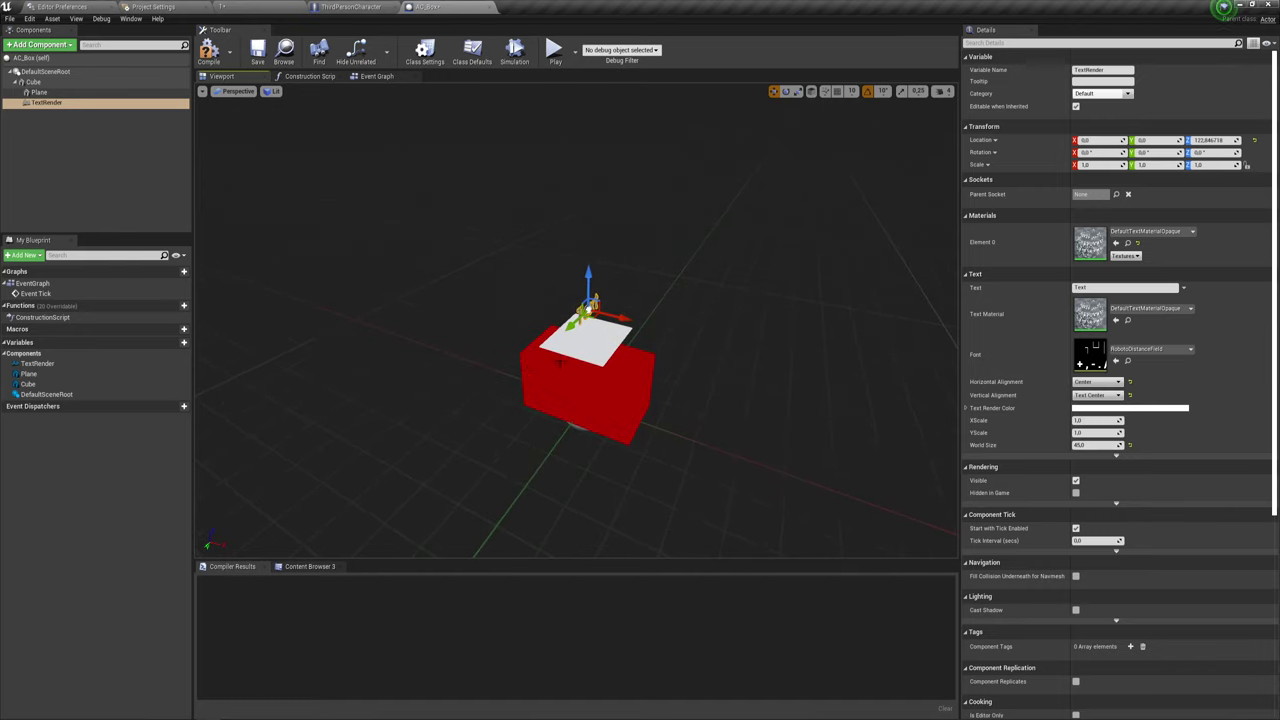
pyautogui.click(595, 338)
pyautogui.press('e')
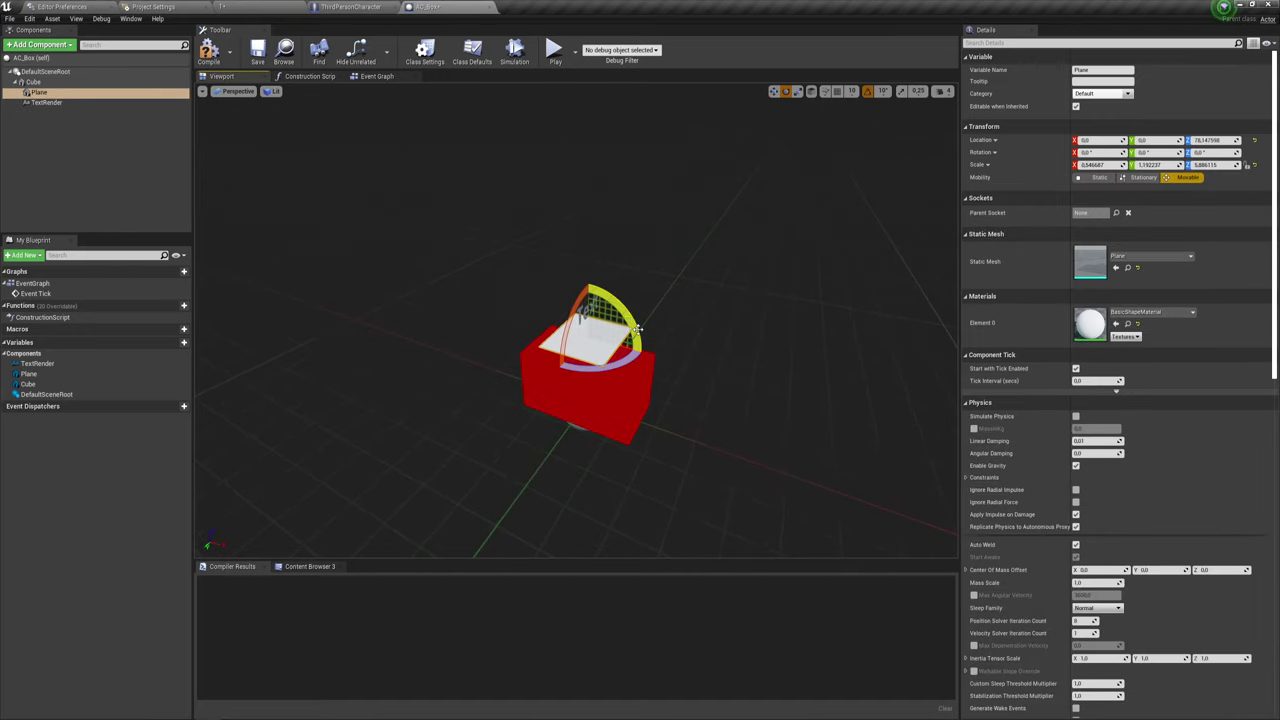
pyautogui.moveTo(645, 356); pyautogui.dragTo(624, 315)
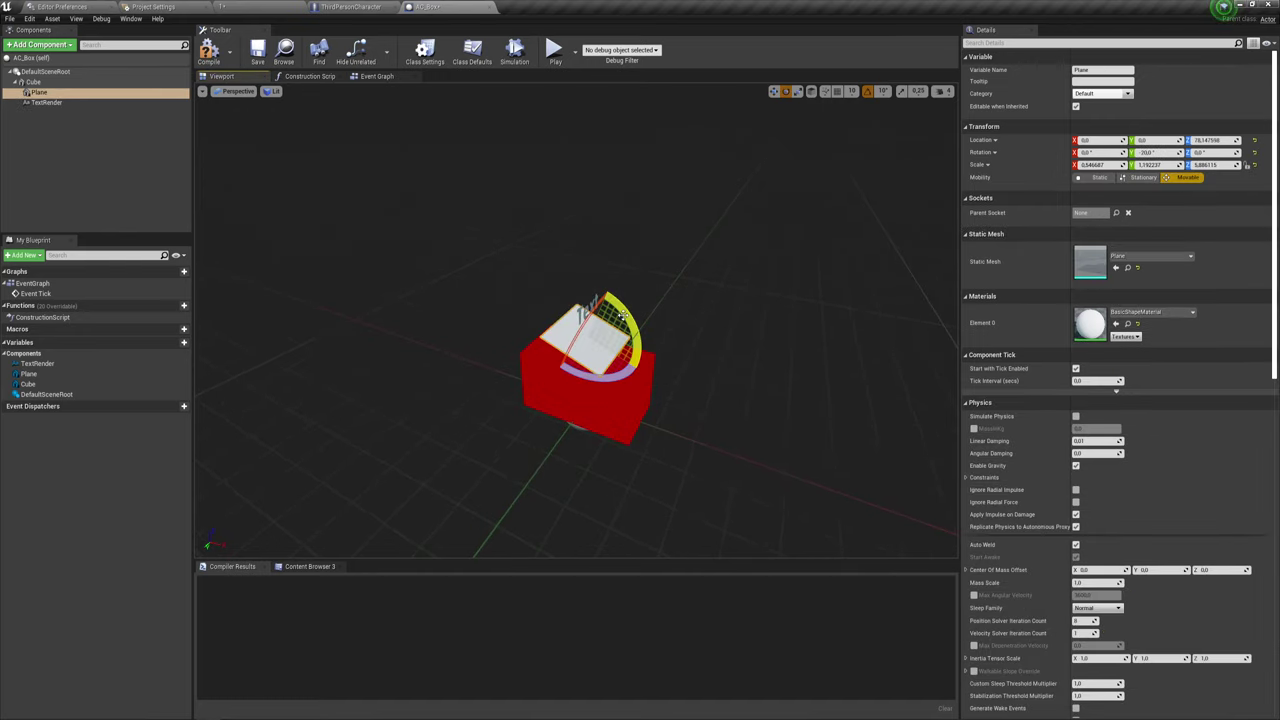
pyautogui.moveTo(622, 315); pyautogui.dragTo(606, 333, button='right')
pyautogui.click(237, 8)
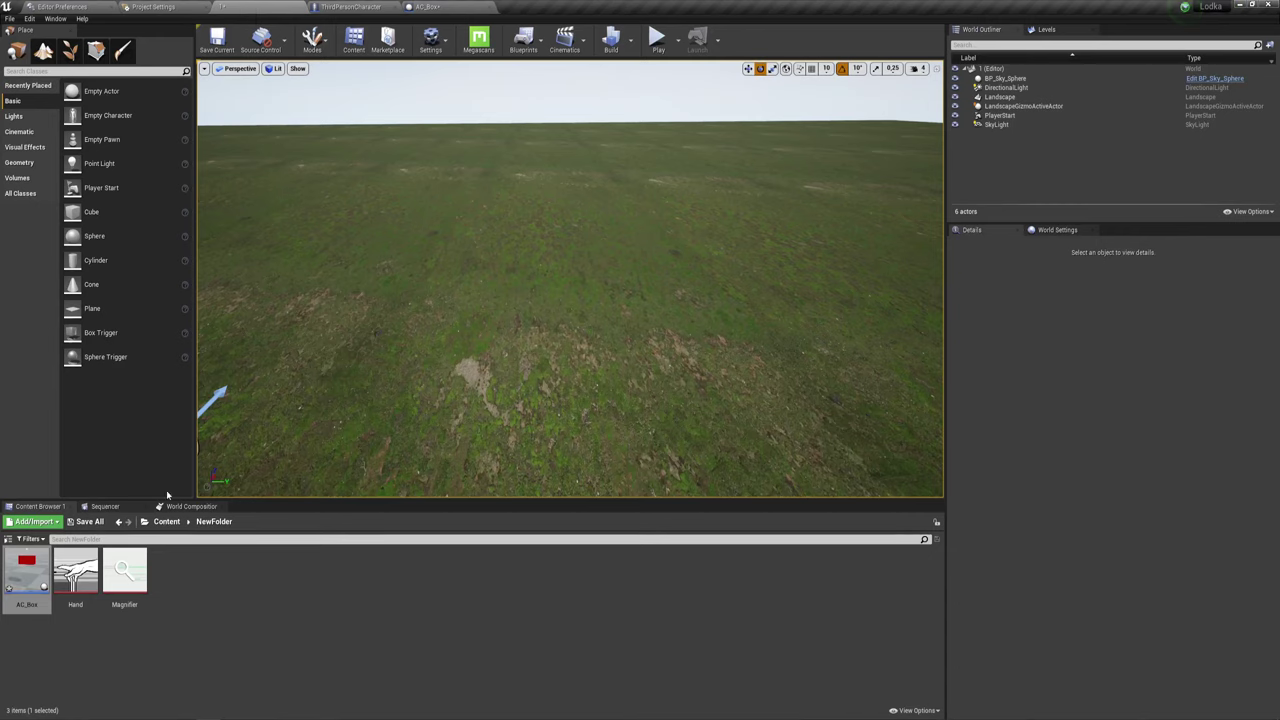
# - Create Magnifier_Mat from the Magnifier texture and open it in the Material Editor
pyautogui.click(125, 575)
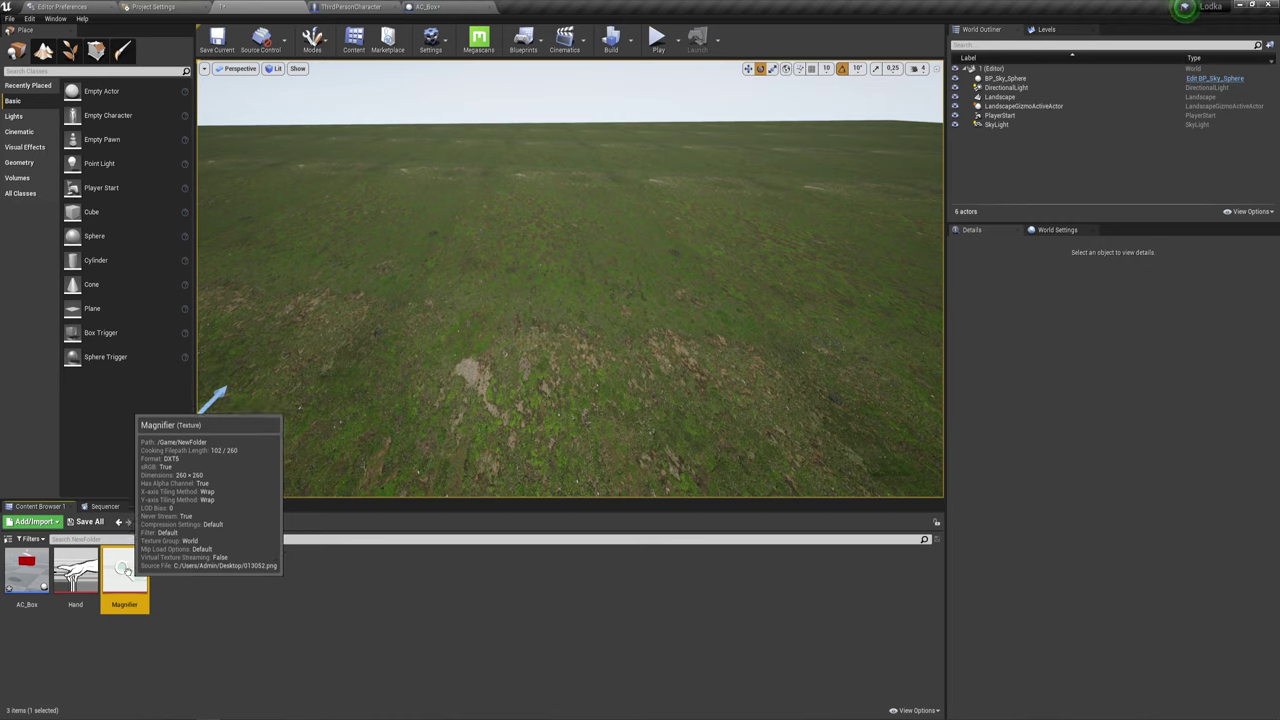
pyautogui.rightClick(130, 565)
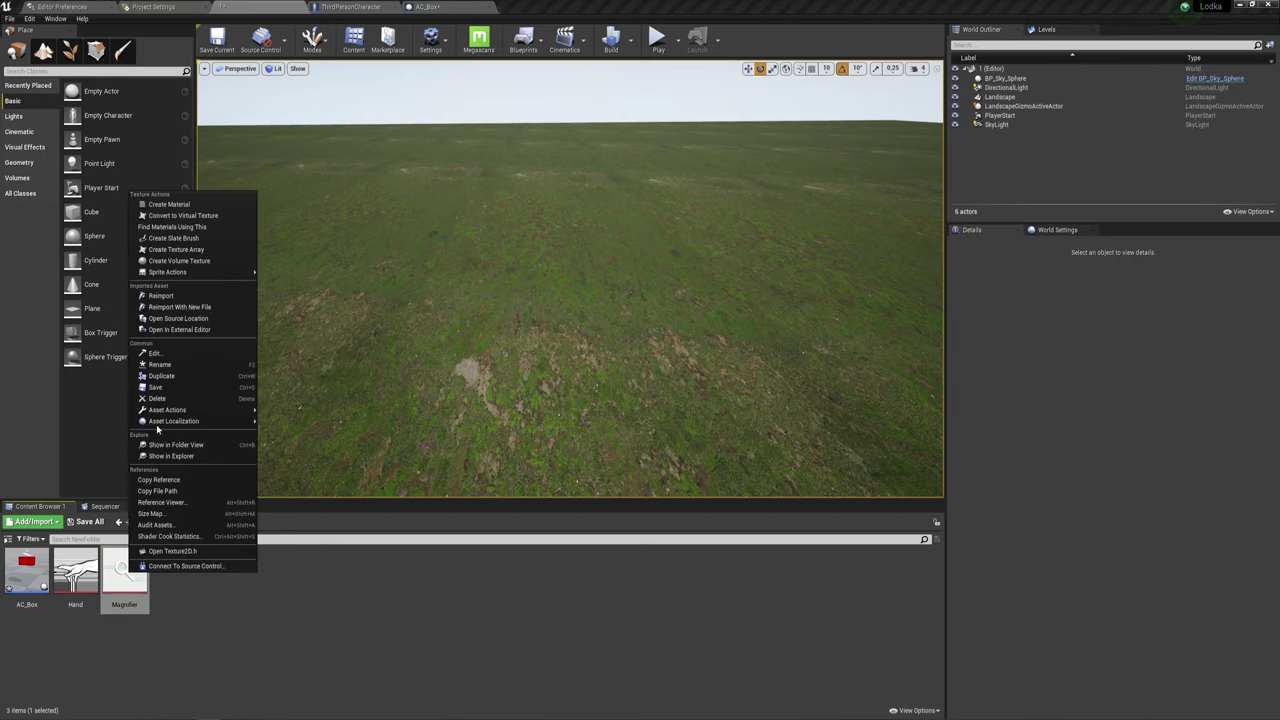
pyautogui.click(175, 204)
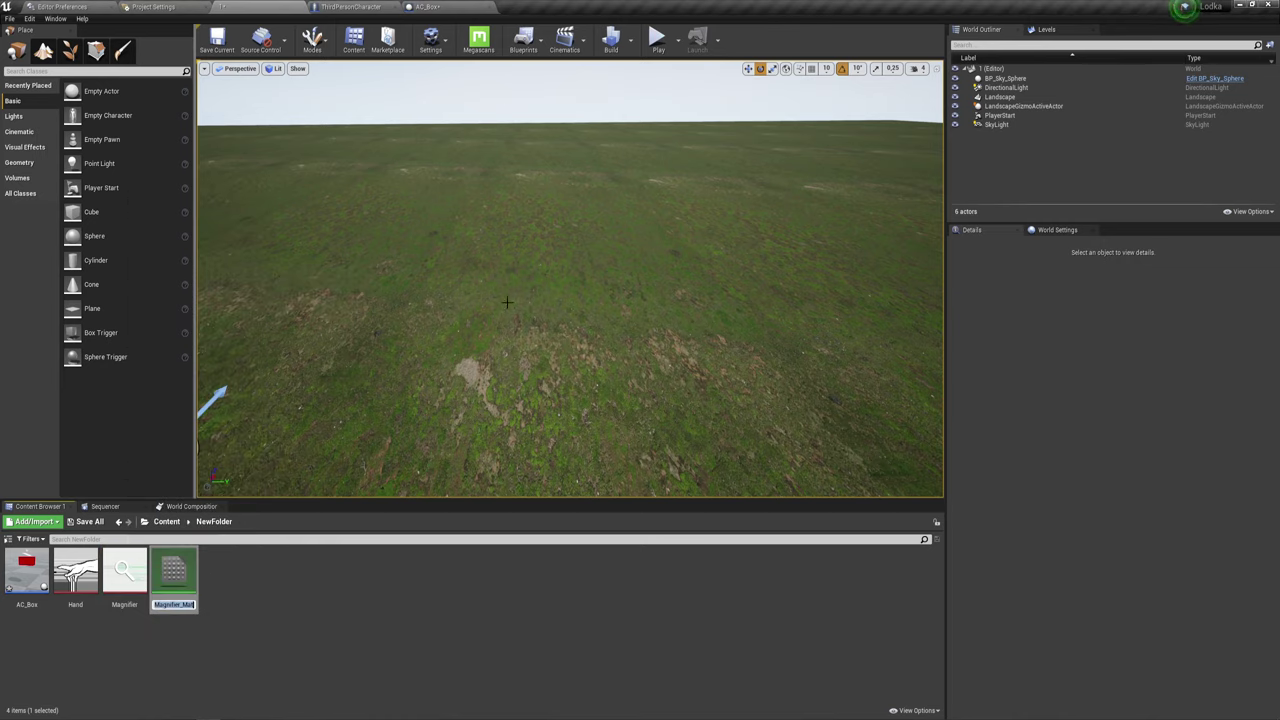
pyautogui.doubleClick(173, 572)
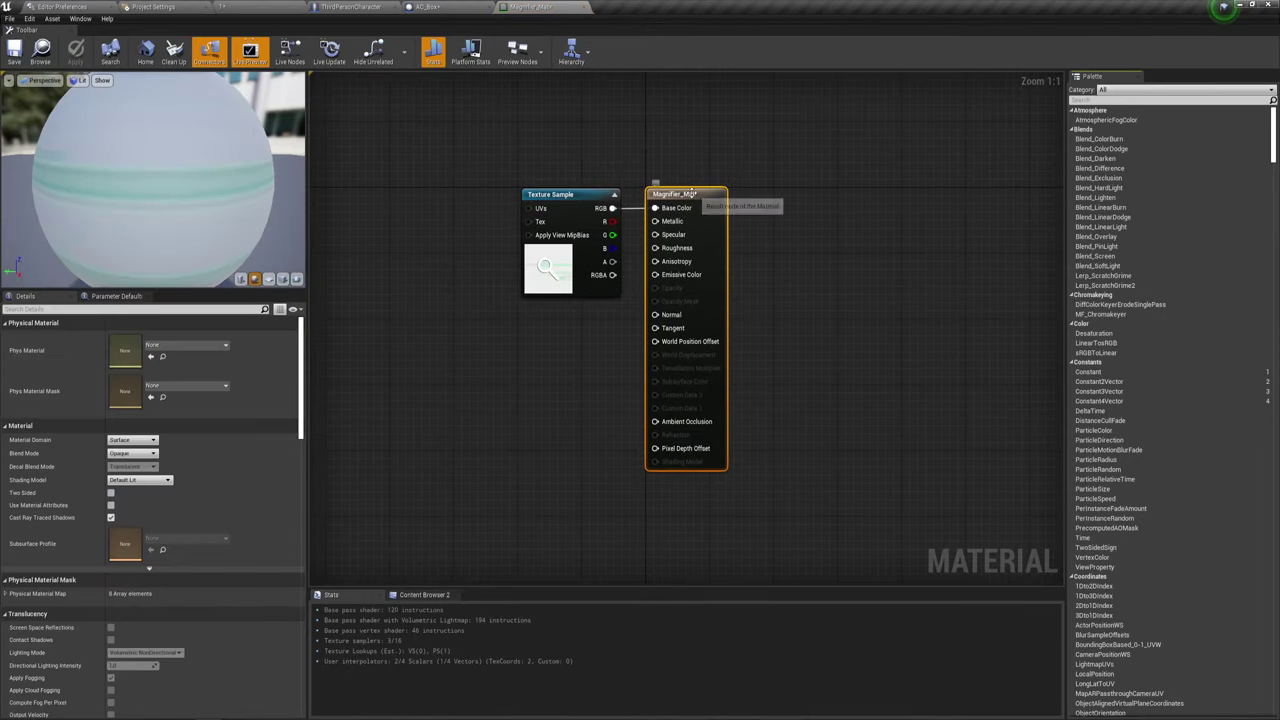
# - Connect the Magnifier texture's alpha output to the material's Opacity input
pyautogui.moveTo(695, 194); pyautogui.dragTo(807, 194)
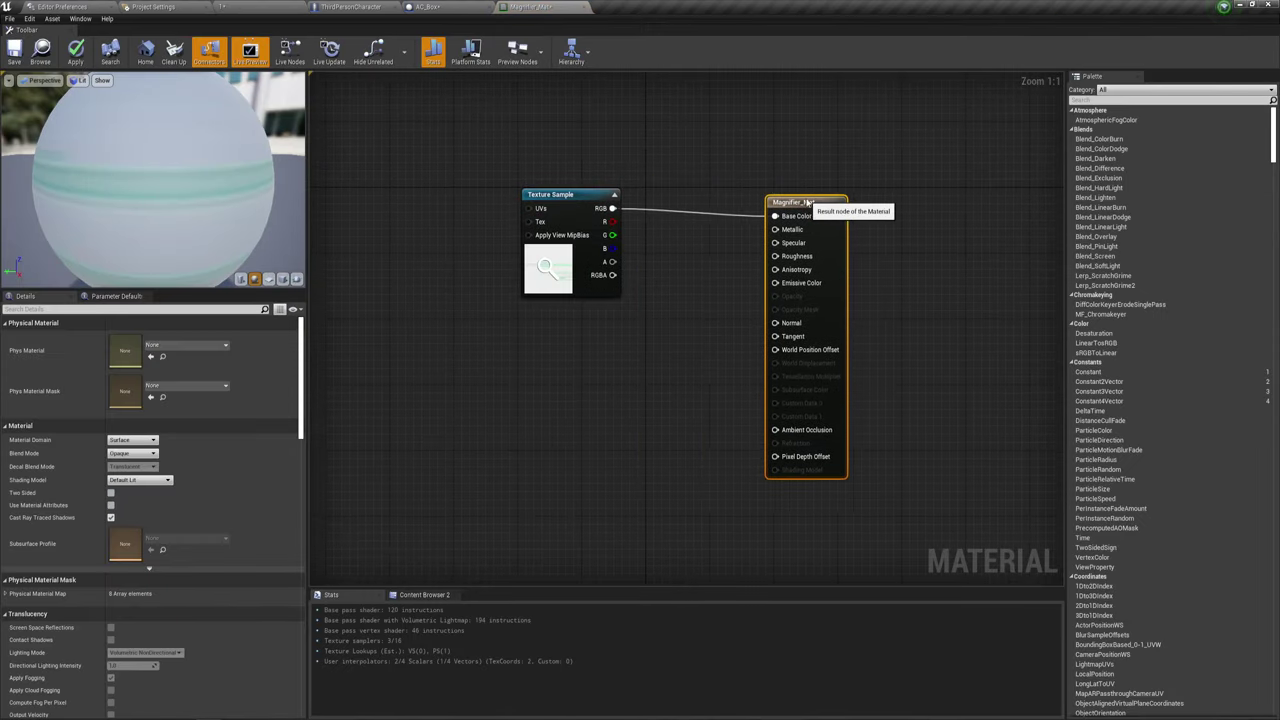
pyautogui.moveTo(771, 271); pyautogui.dragTo(709, 300, button='right')
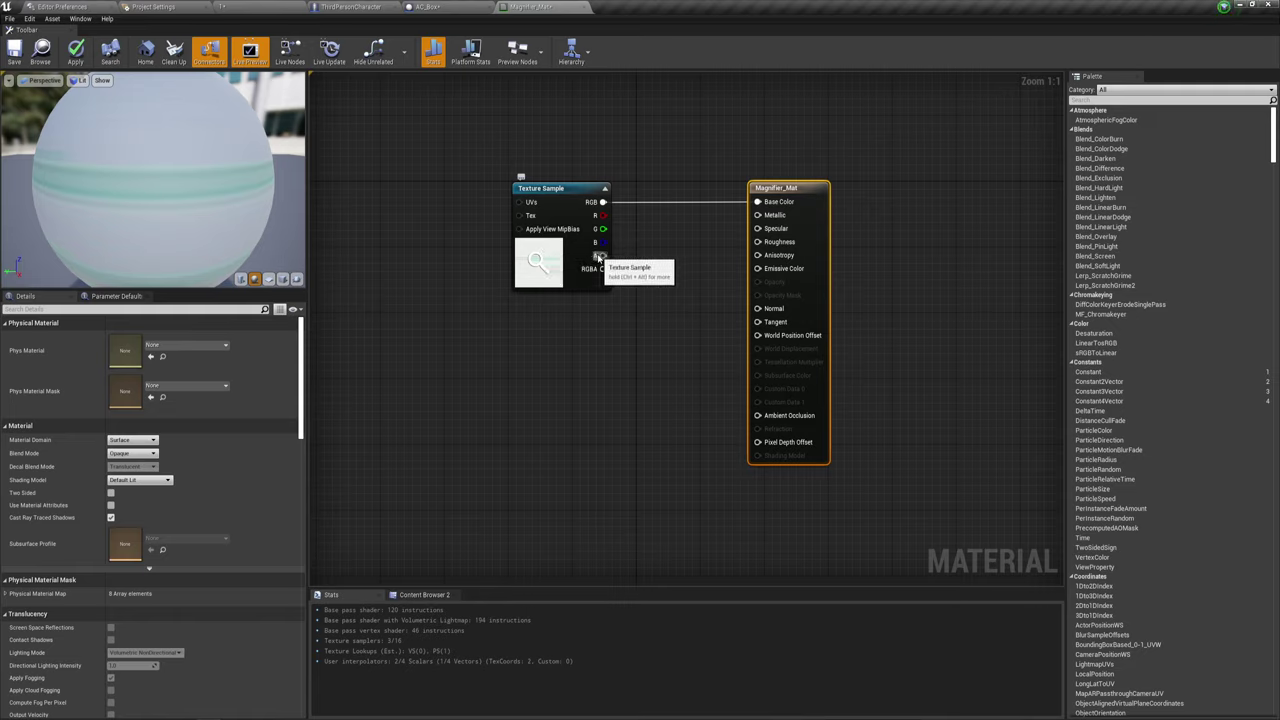
pyautogui.moveTo(603, 255); pyautogui.dragTo(757, 308)
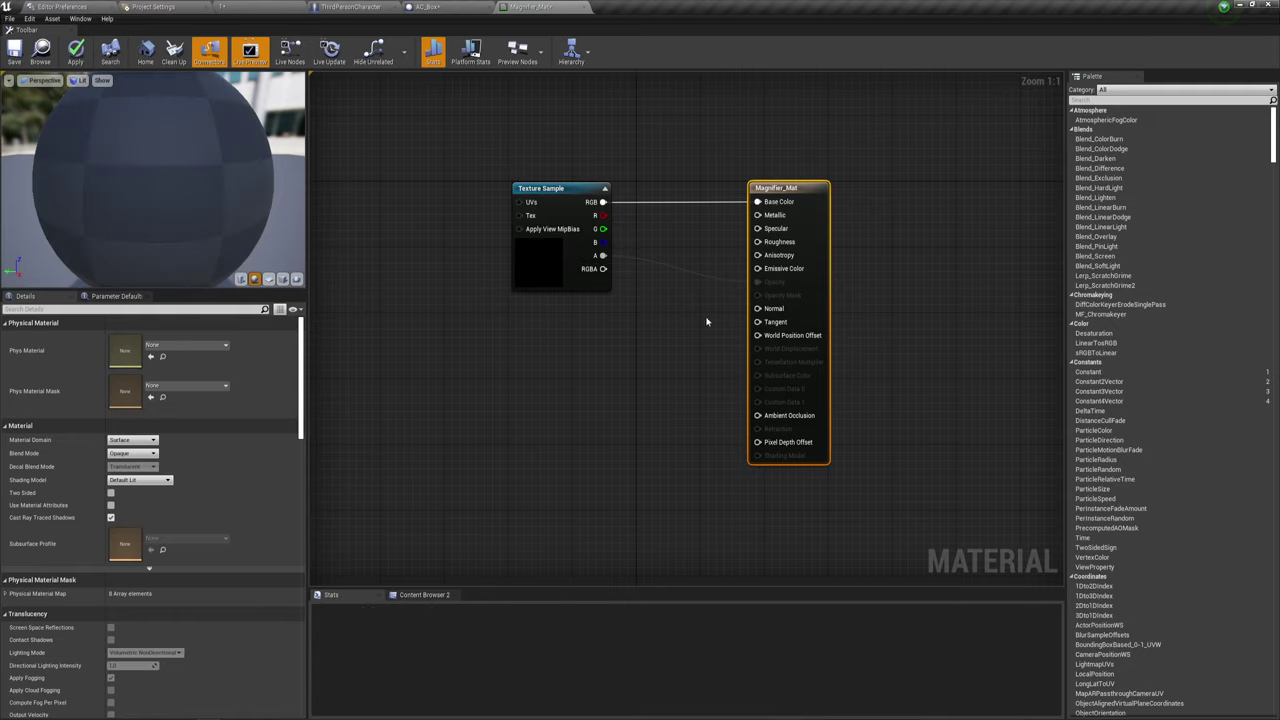
# - Set Blend Mode to Translucent with Surface domain, then apply and save Magnifier_Mat
pyautogui.click(132, 440)
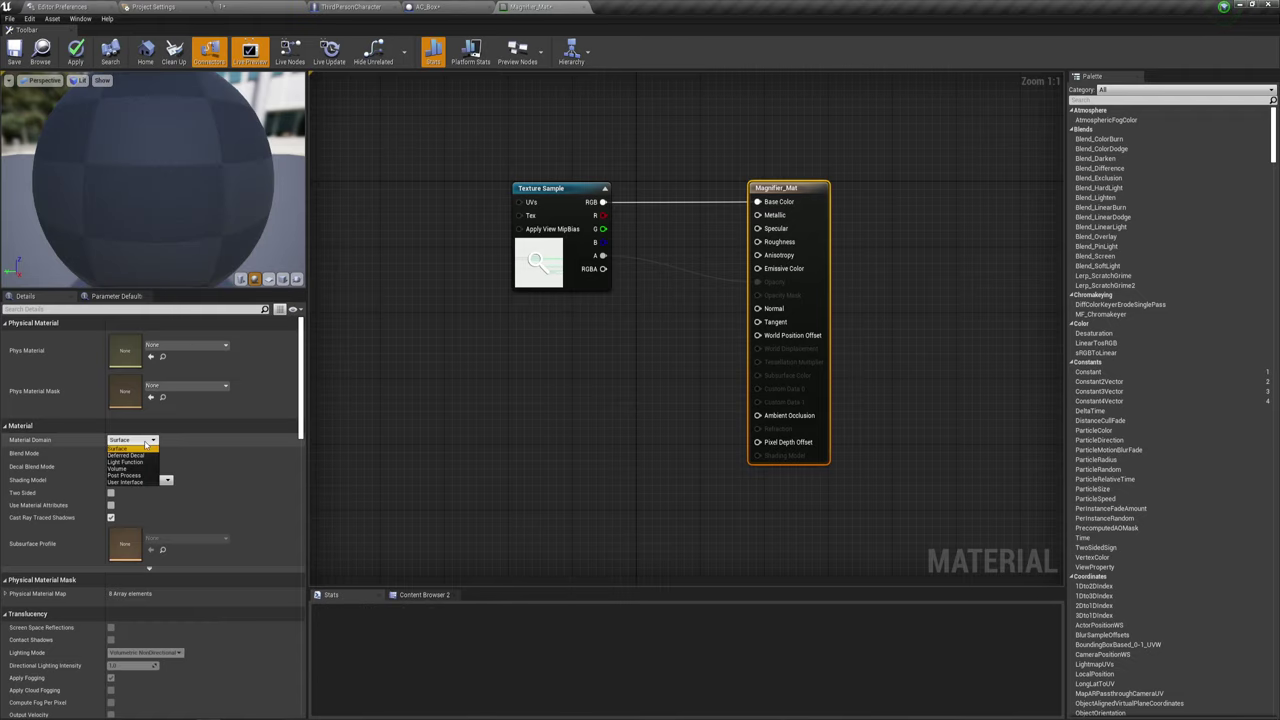
pyautogui.click(120, 448)
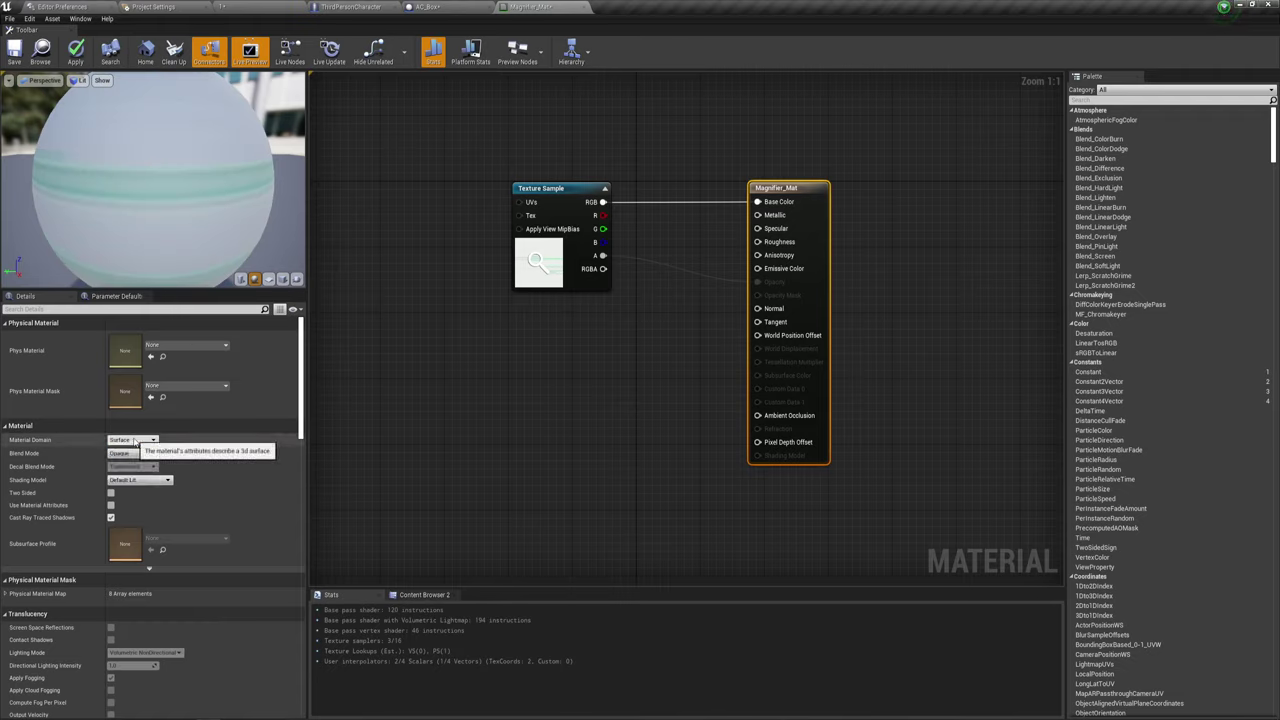
pyautogui.click(132, 453)
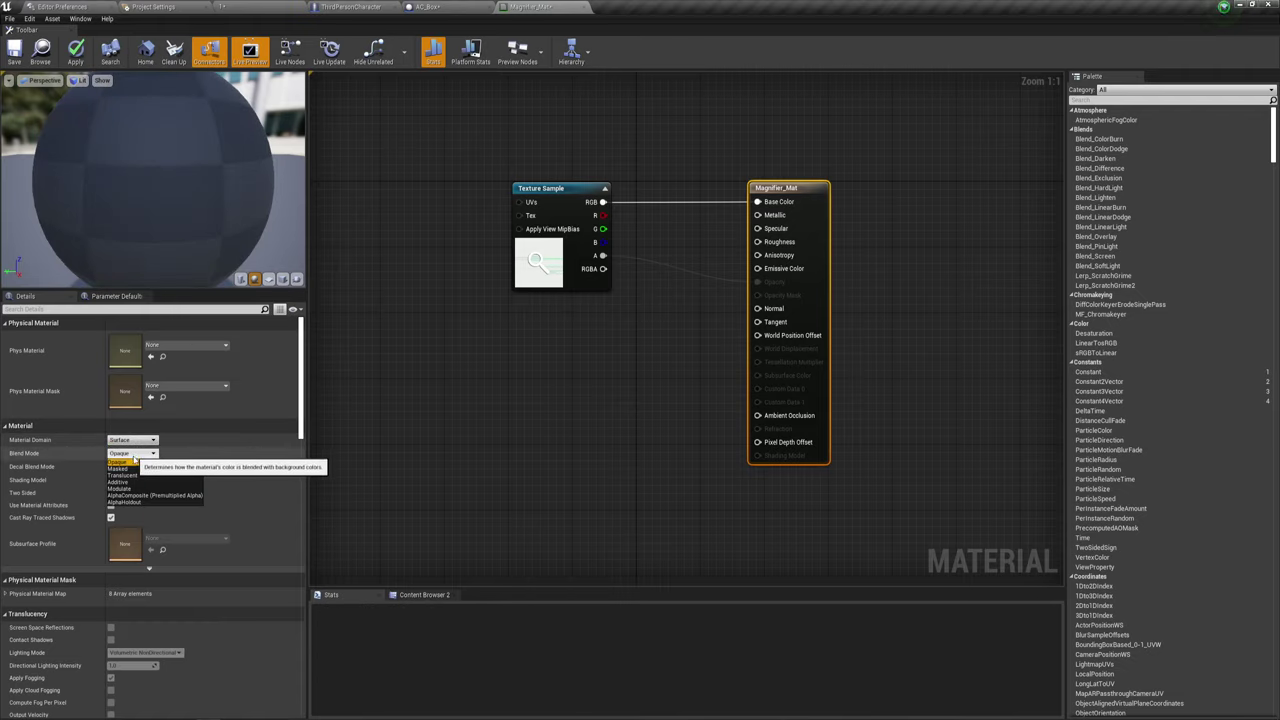
pyautogui.click(134, 477)
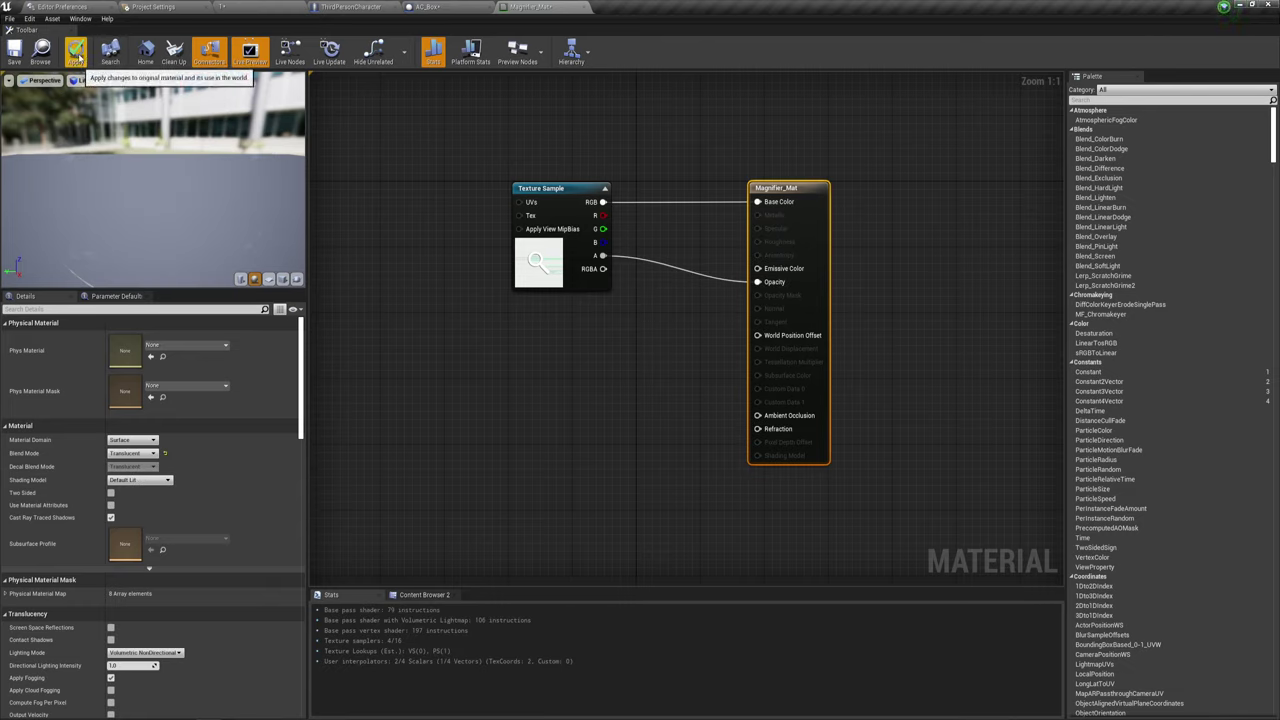
pyautogui.click(76, 52)
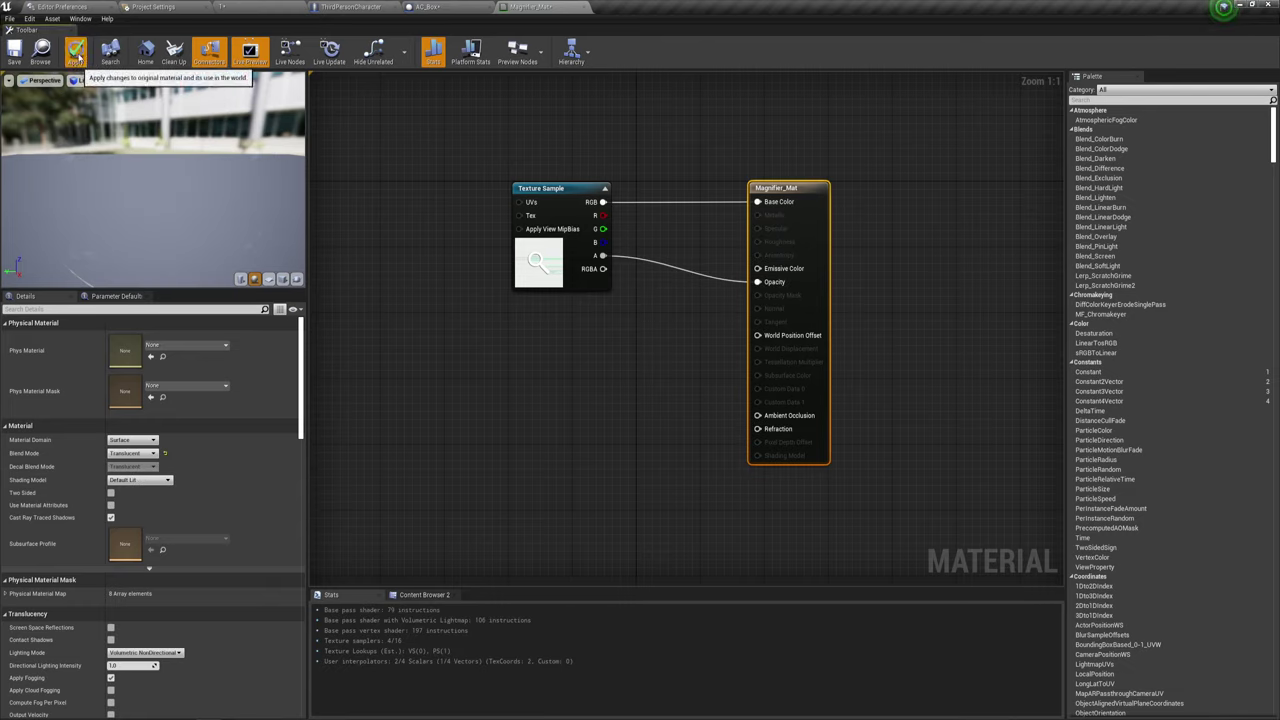
pyautogui.click(14, 50)
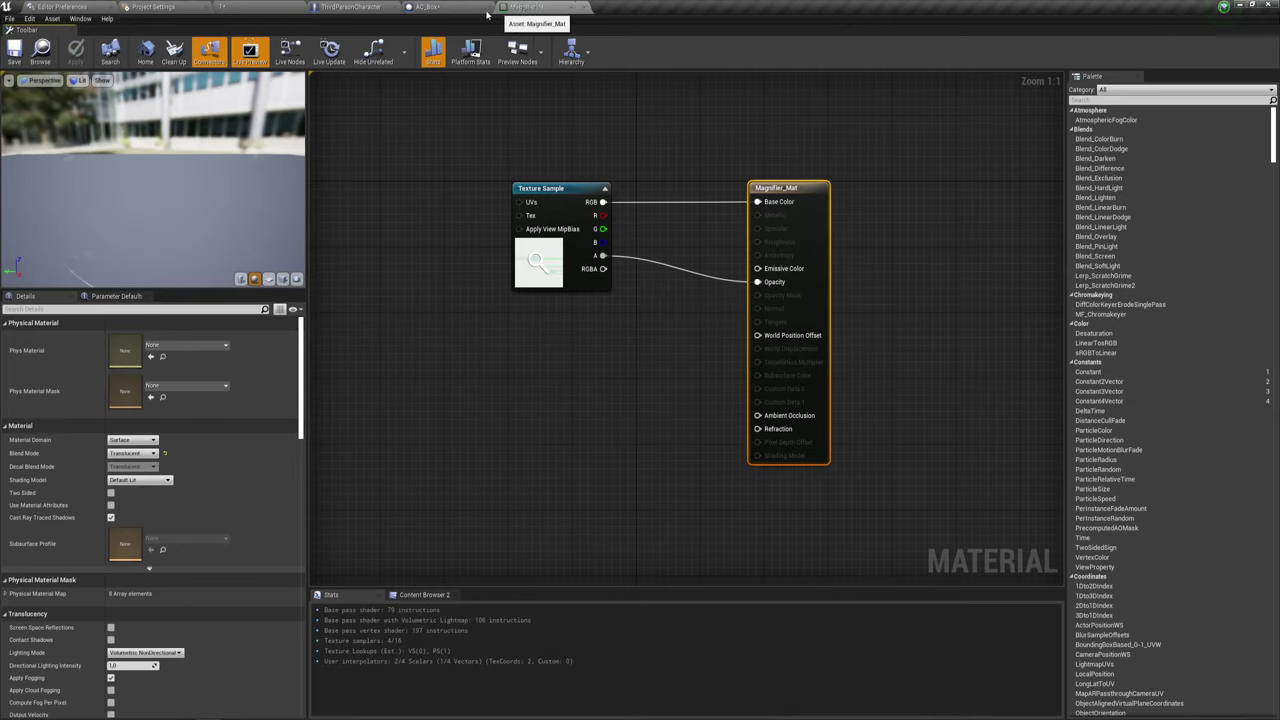
# - Assign Magnifier_Mat to Element 0 of the AC_Box Plane component's materials
pyautogui.click(428, 7)
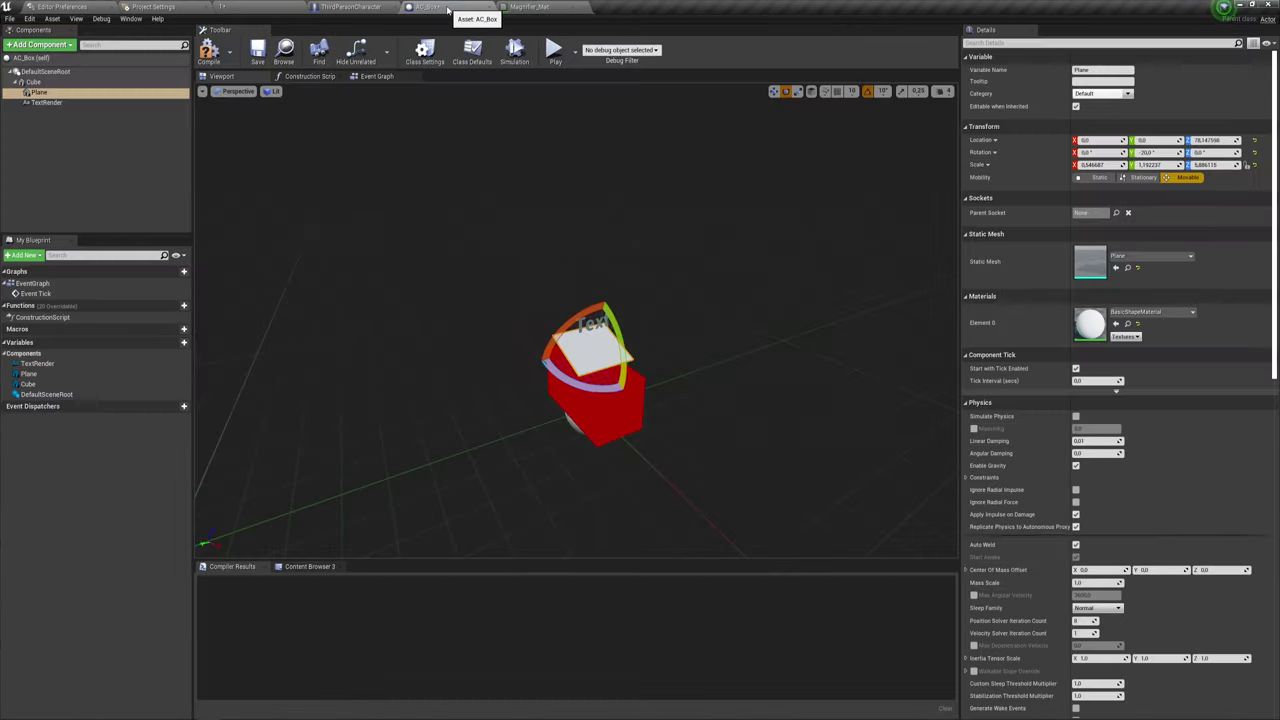
pyautogui.click(270, 7)
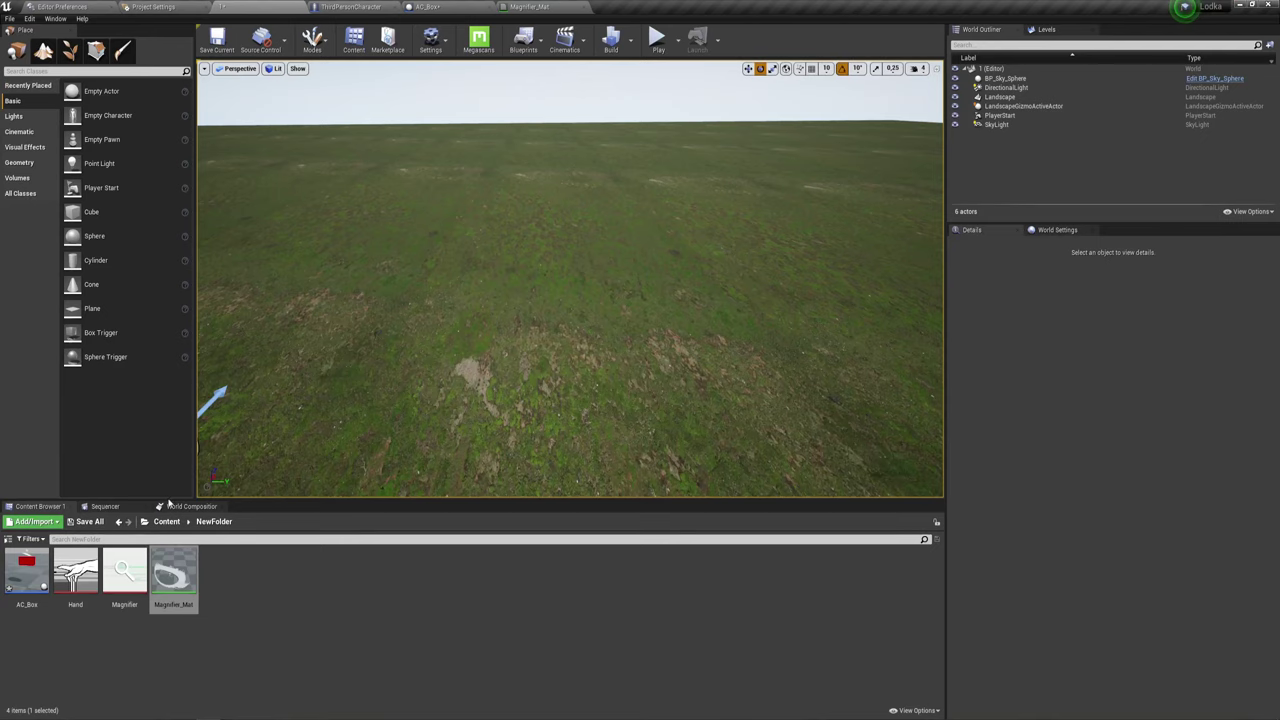
pyautogui.click(172, 575)
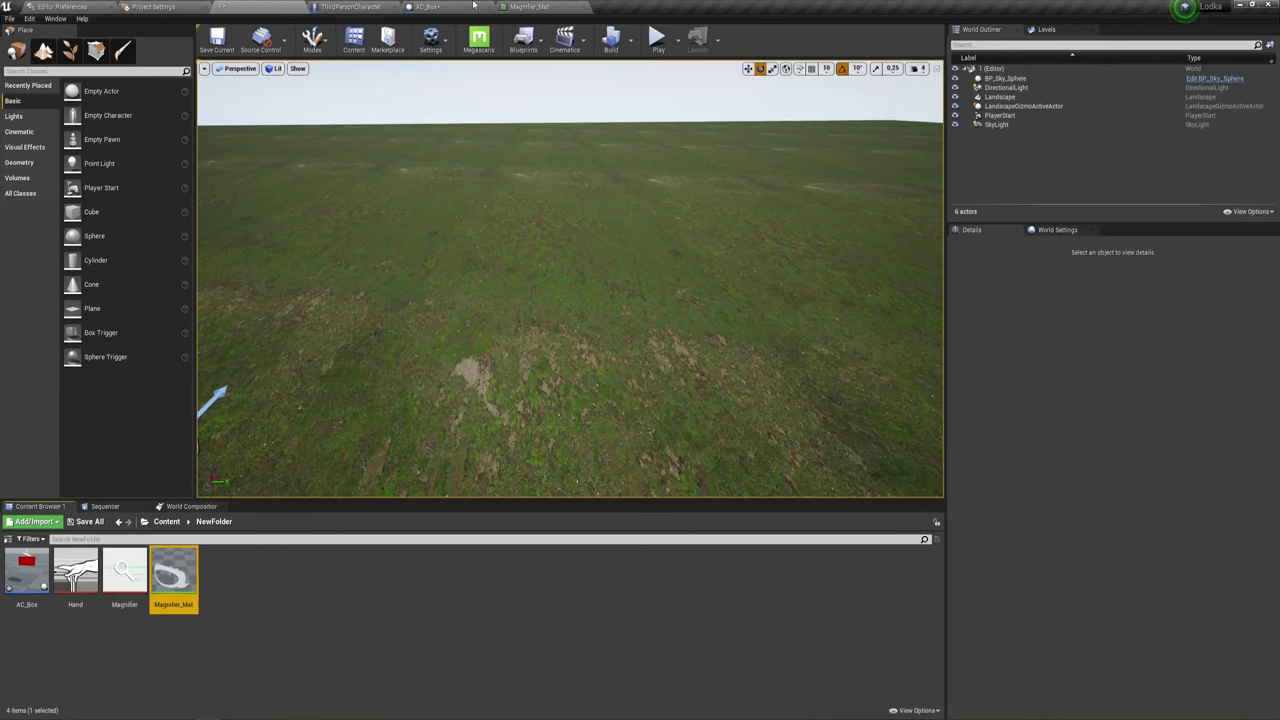
pyautogui.click(430, 7)
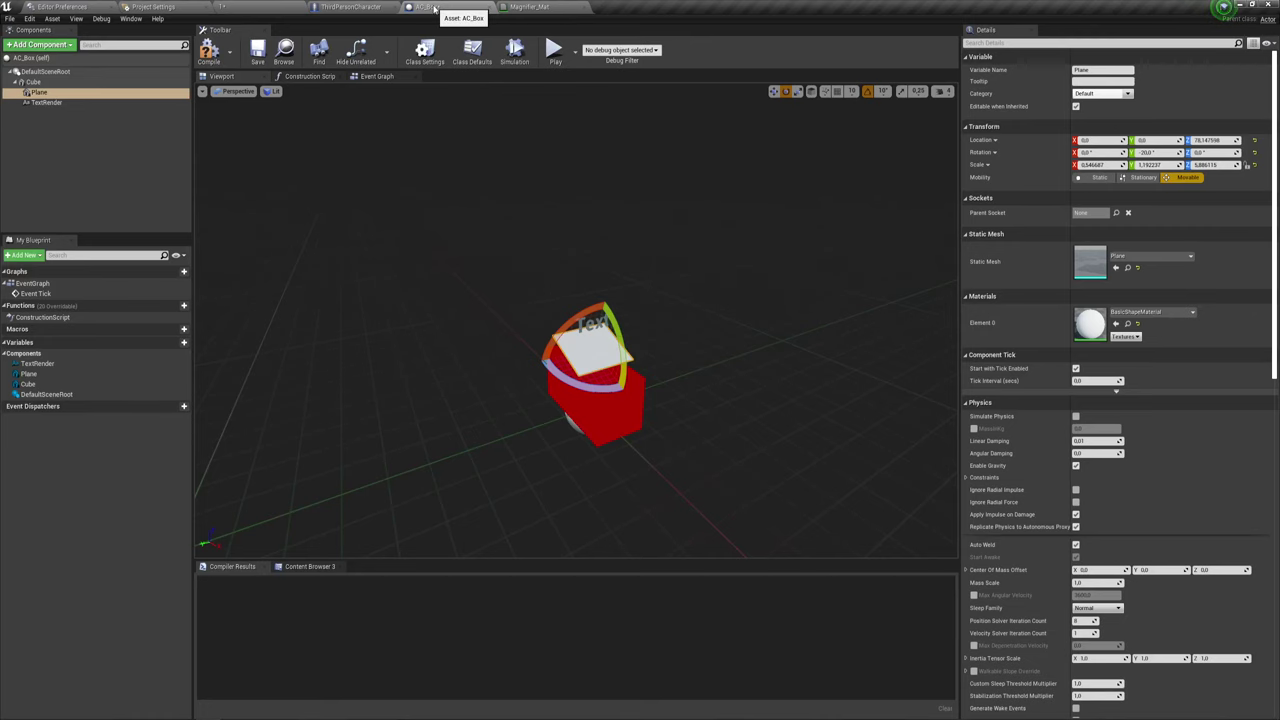
pyautogui.click(1116, 323)
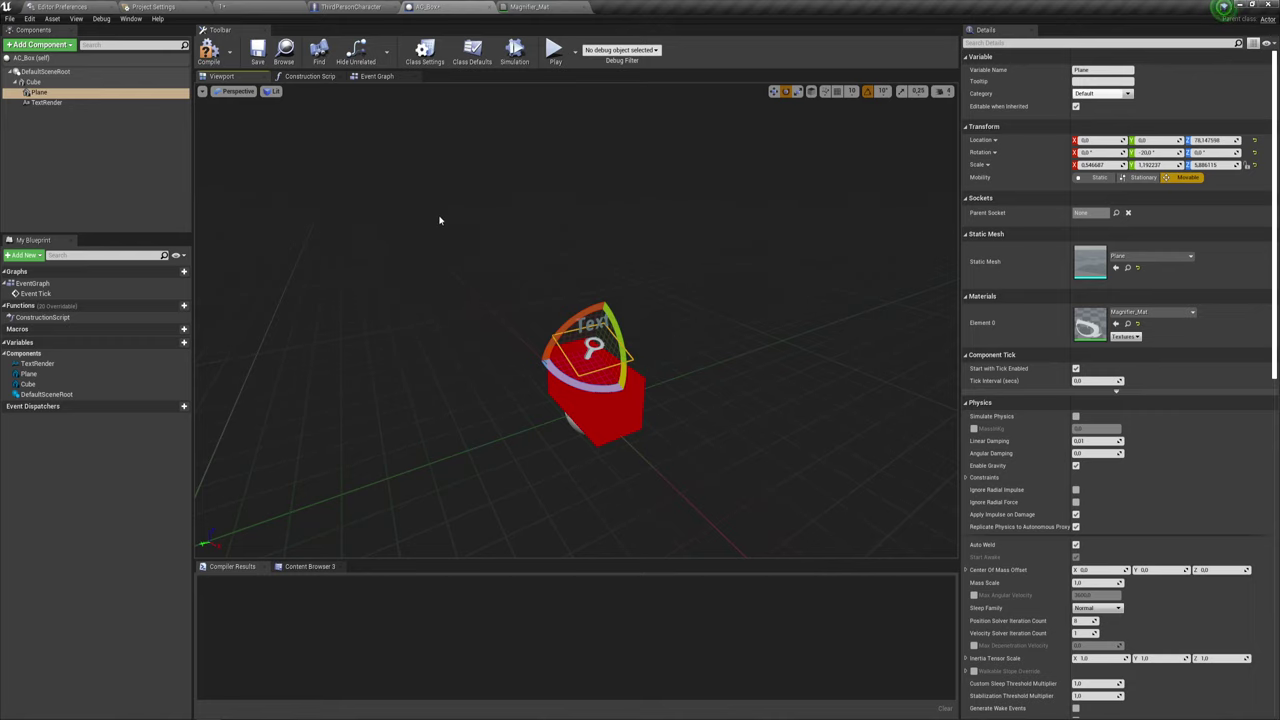
pyautogui.click(376, 77)
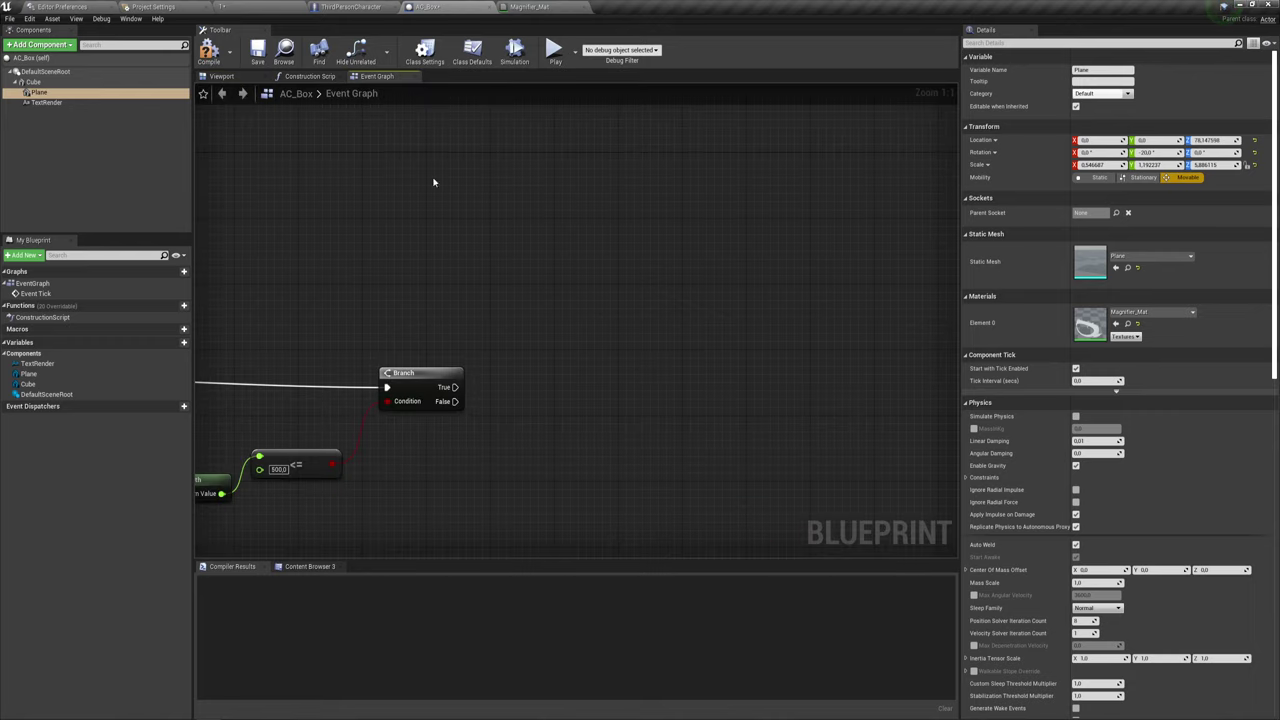
# - Add an Event BeginPlay node to the AC_Box event graph
pyautogui.rightClick(474, 249)
pyautogui.press('Escape')
pyautogui.moveTo(337, 311); pyautogui.dragTo(266, 134, button='right')
pyautogui.moveTo(480, 463)
pyautogui.mouseDown(button='right')
pyautogui.moveTo(512, 312)
pyautogui.moveTo(489, 209)
pyautogui.moveTo(480, 237)
pyautogui.mouseUp(button='right')
pyautogui.rightClick(470, 211)
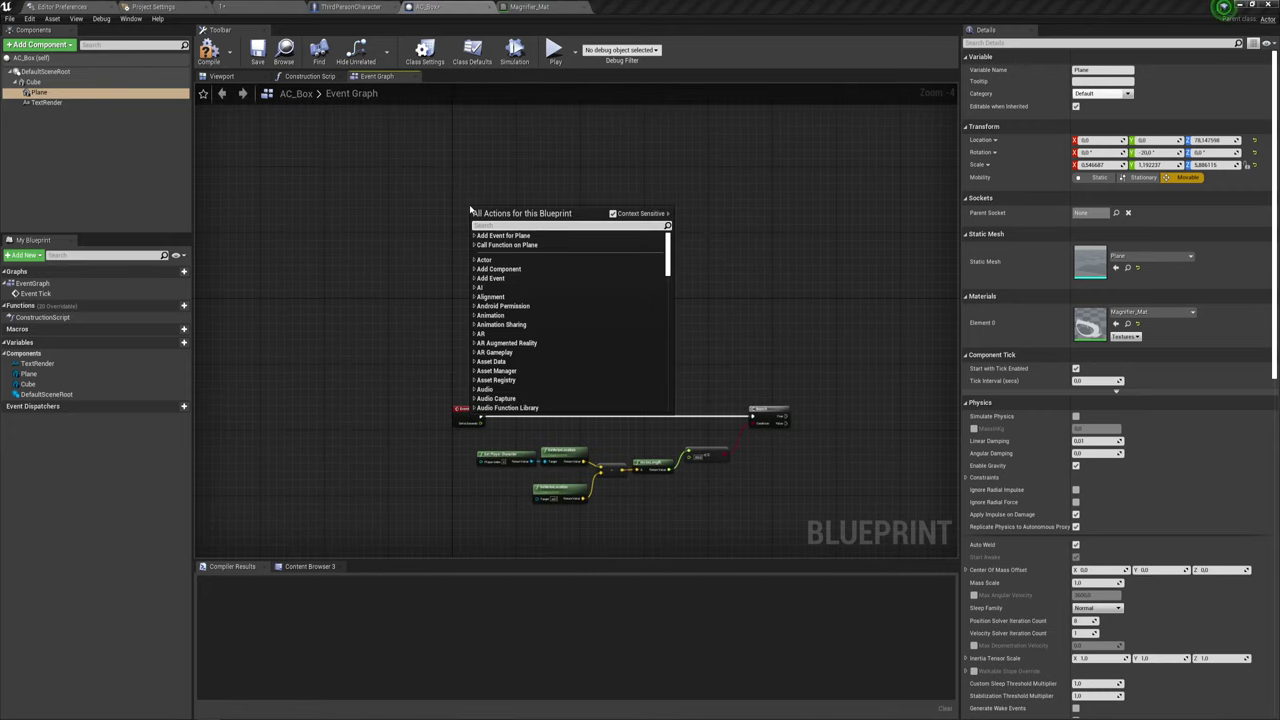
pyautogui.write('begin')
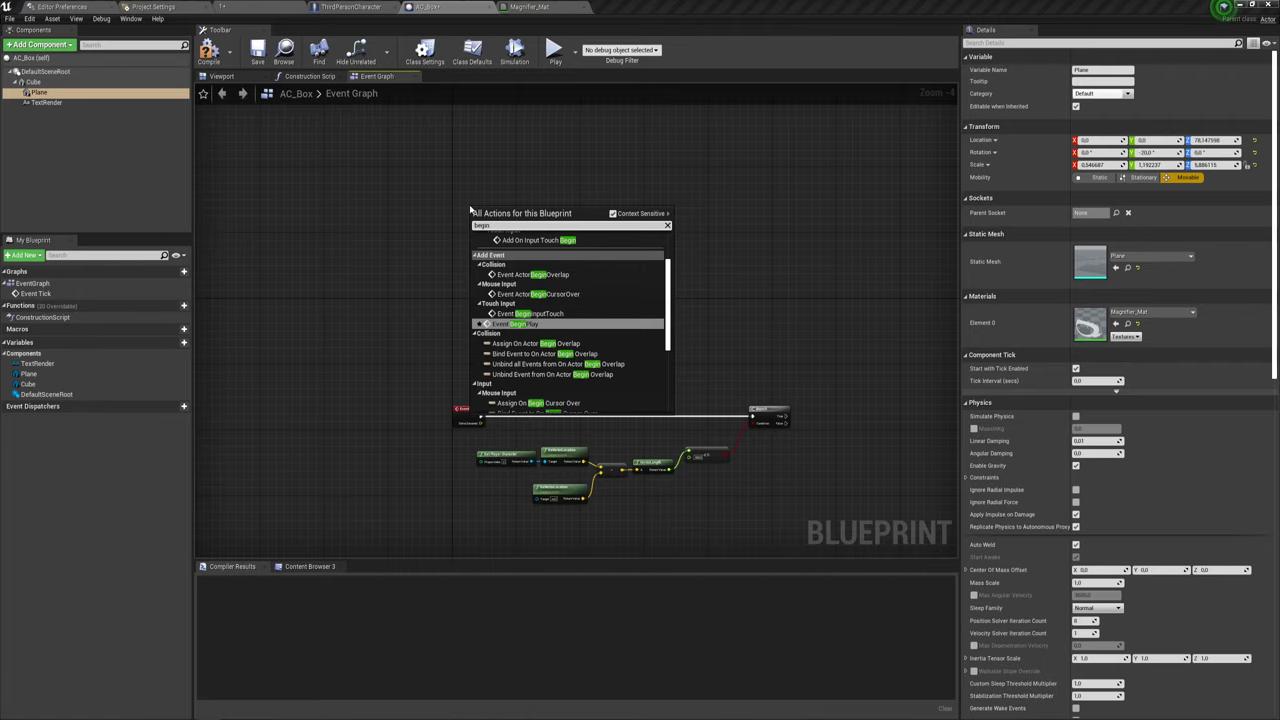
pyautogui.click(528, 324)
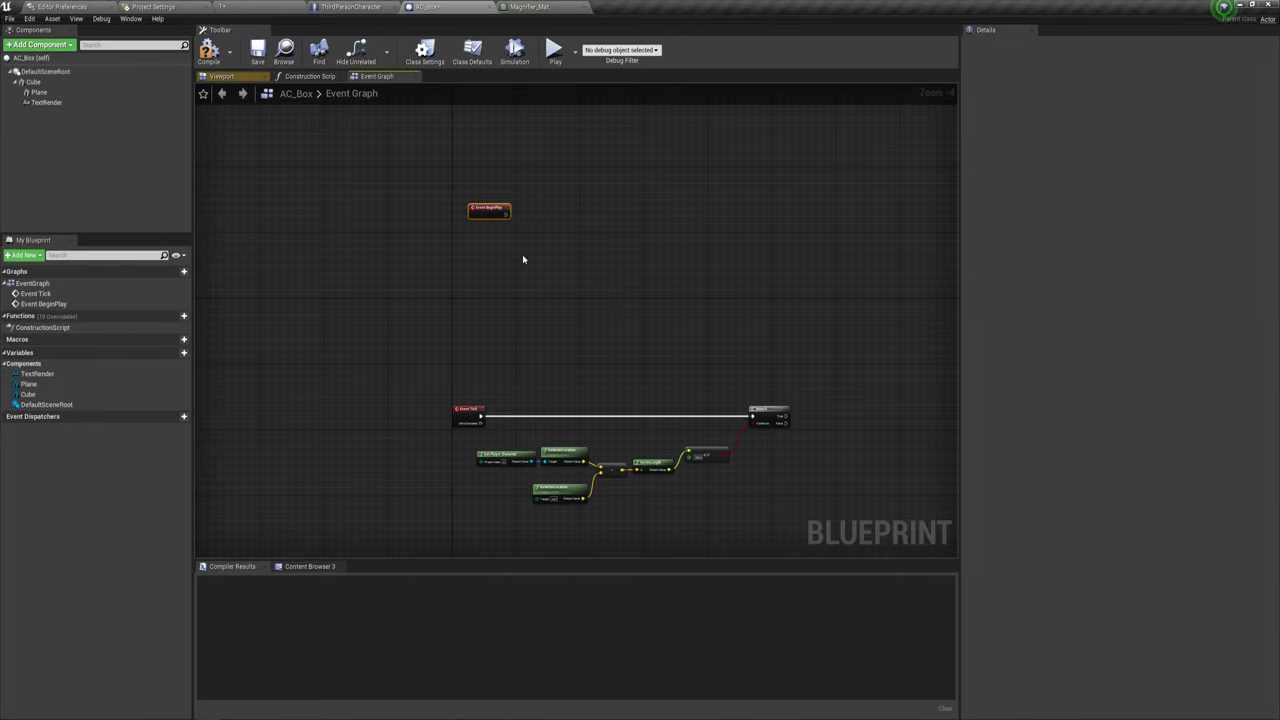
# - Add a Plane reference and a Set Material node targeting the Plane
pyautogui.scroll(5, 510, 310)
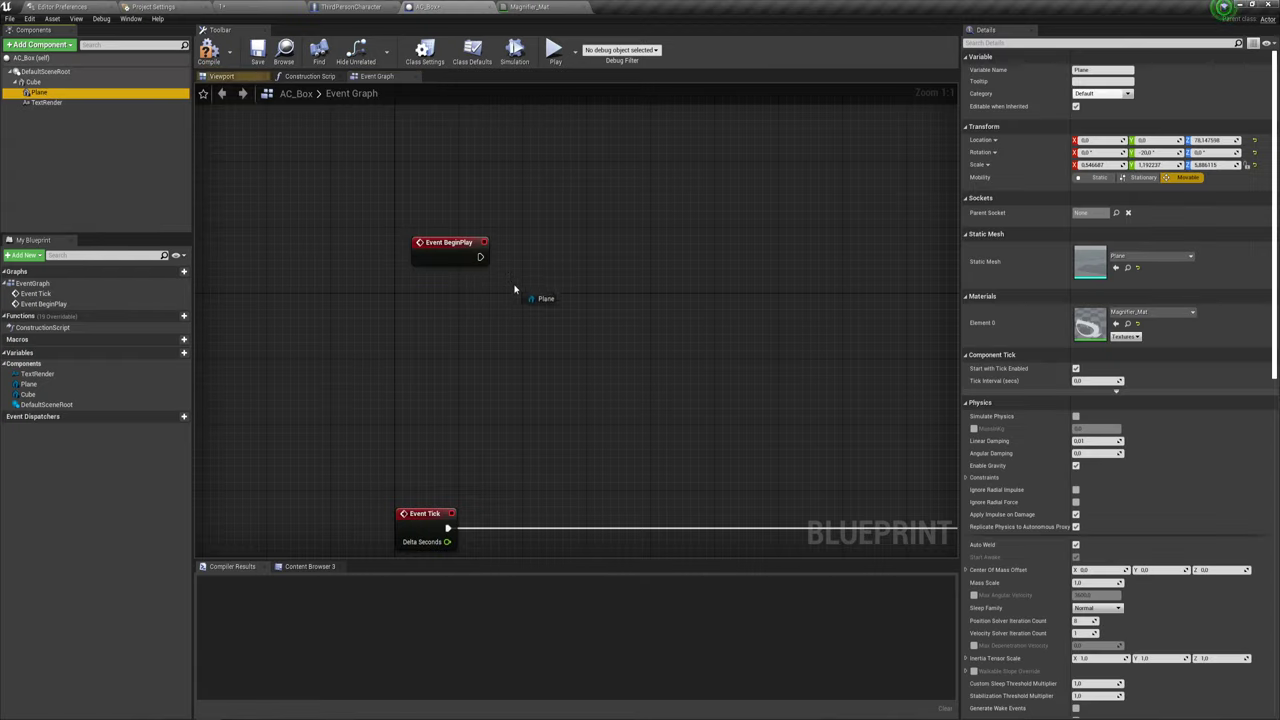
pyautogui.moveTo(39, 92)
pyautogui.mouseDown()
pyautogui.moveTo(519, 298)
pyautogui.moveTo(612, 225)
pyautogui.mouseUp()
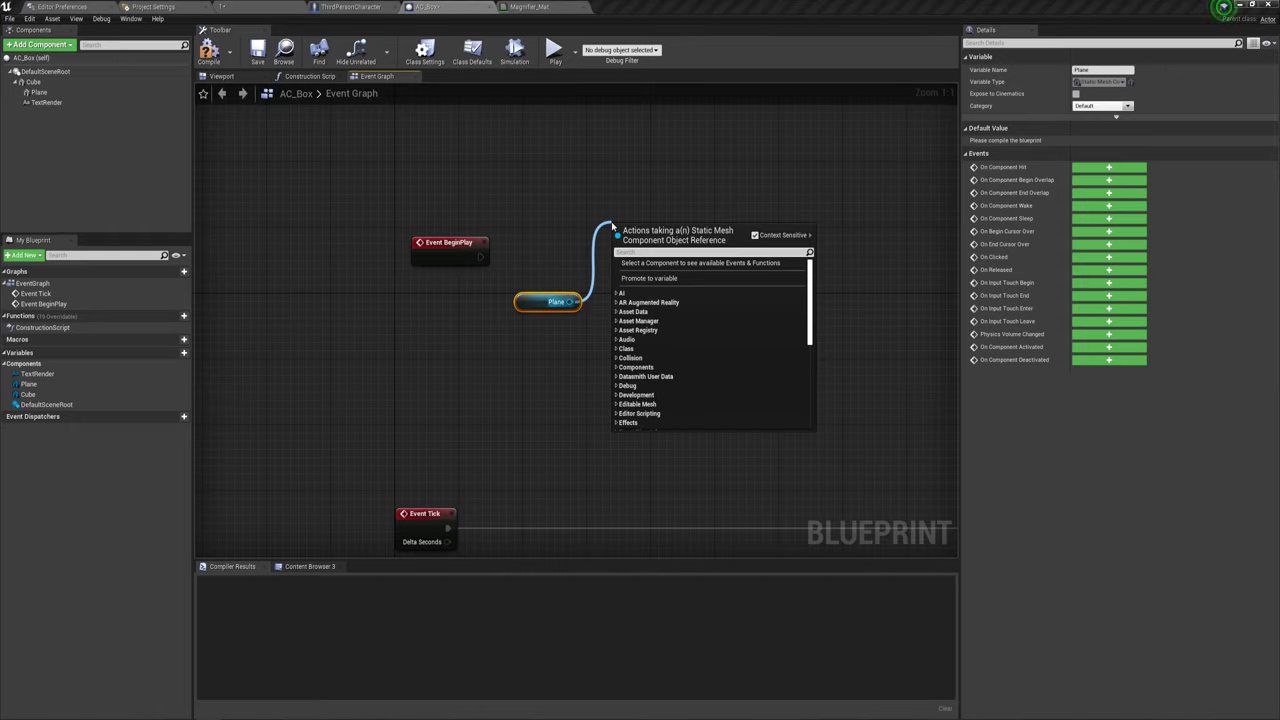
pyautogui.write('set')
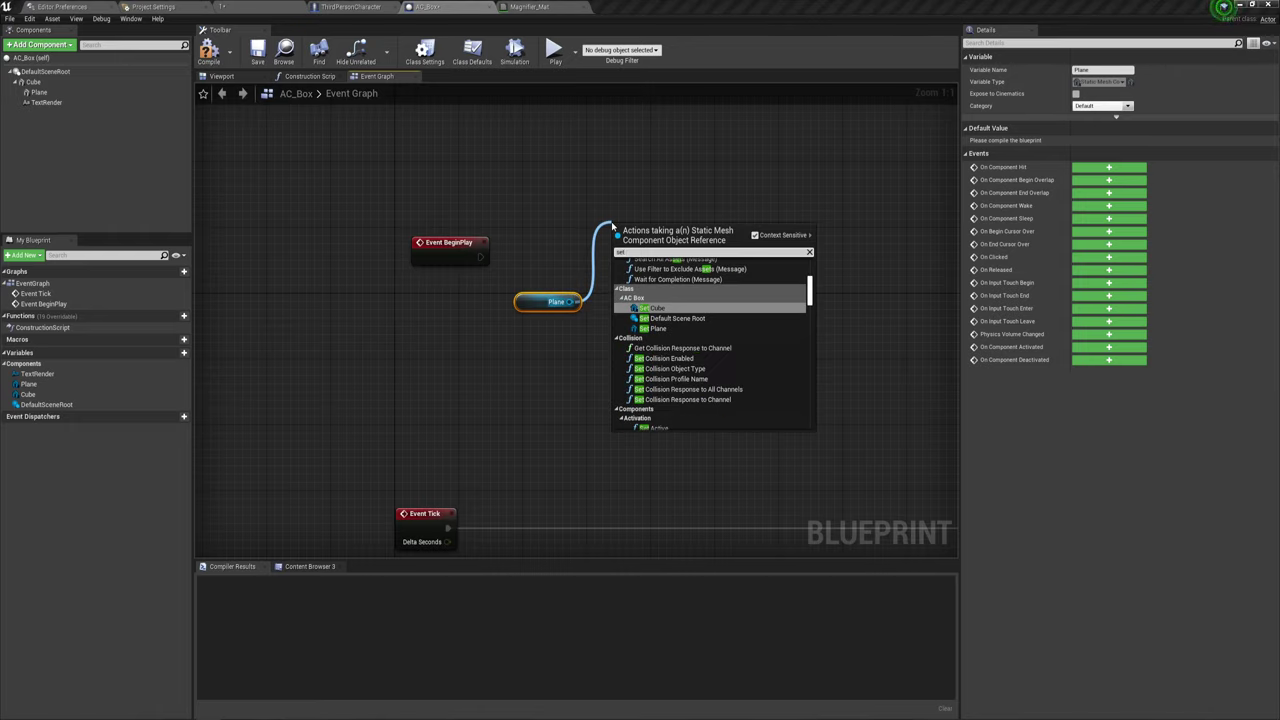
pyautogui.write(' me')
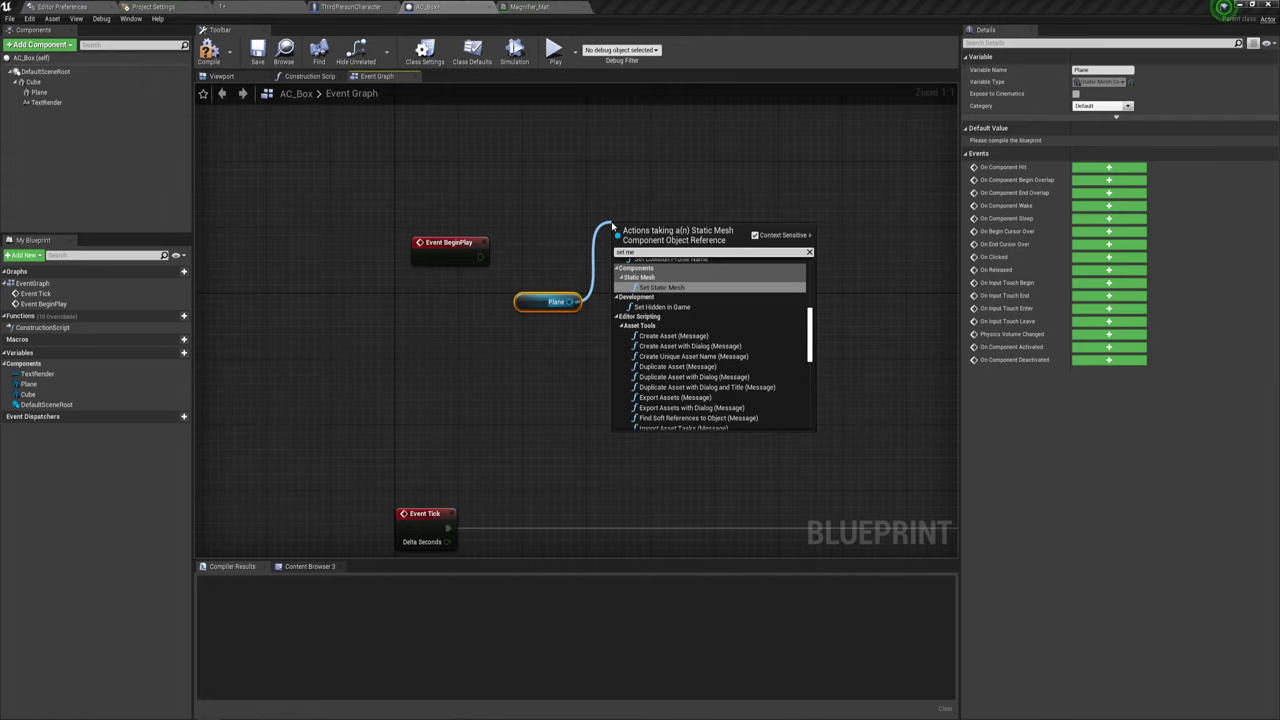
pyautogui.press('BackSpace')
pyautogui.write('ater')
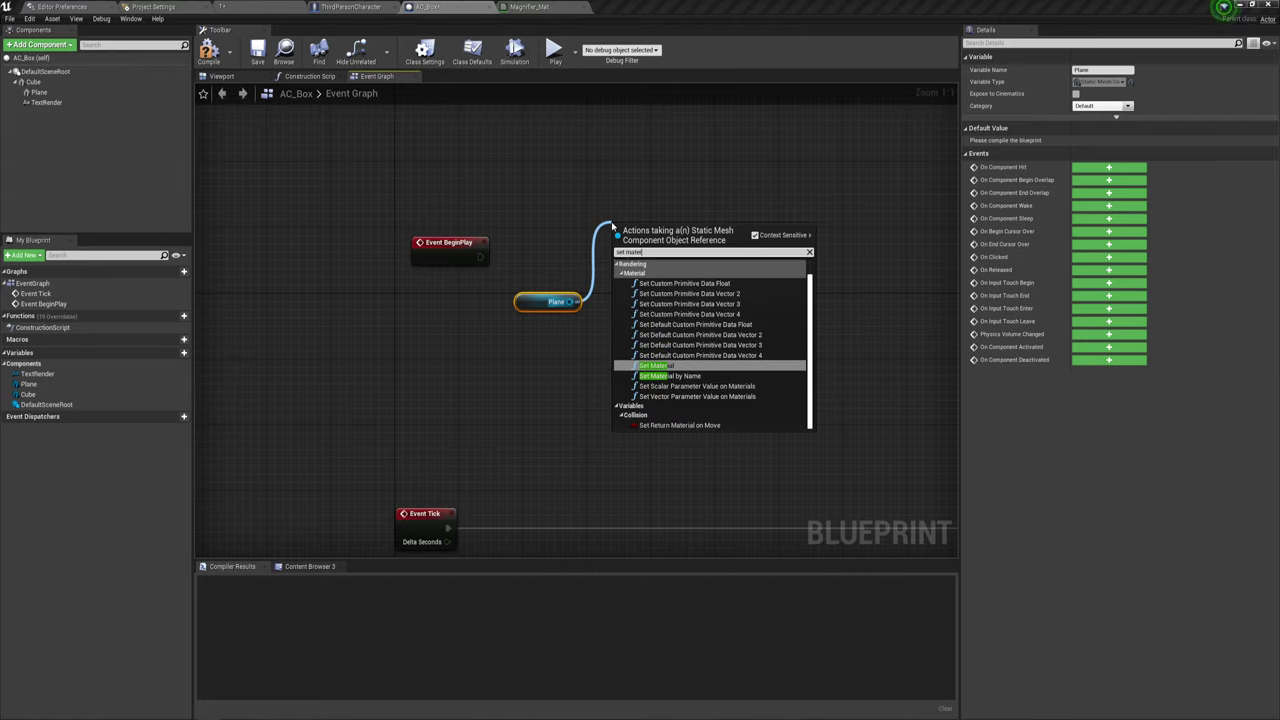
pyautogui.click(665, 366)
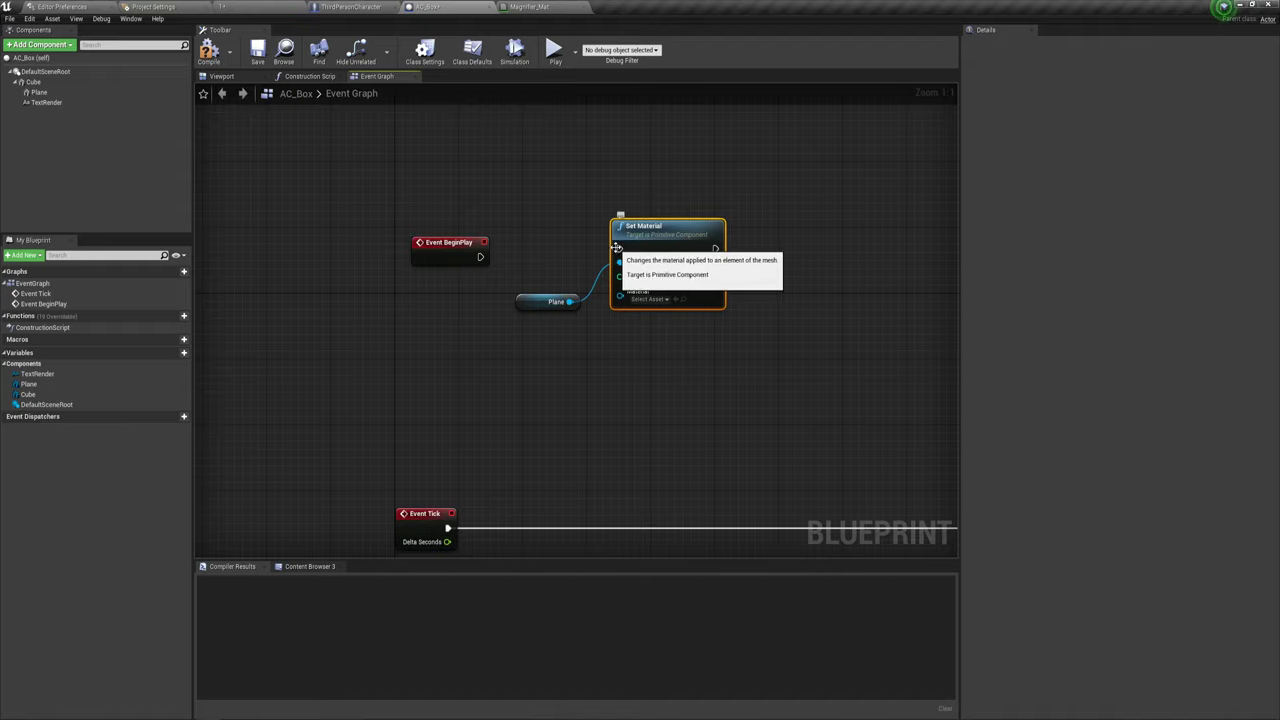
pyautogui.moveTo(621, 256); pyautogui.dragTo(480, 257)
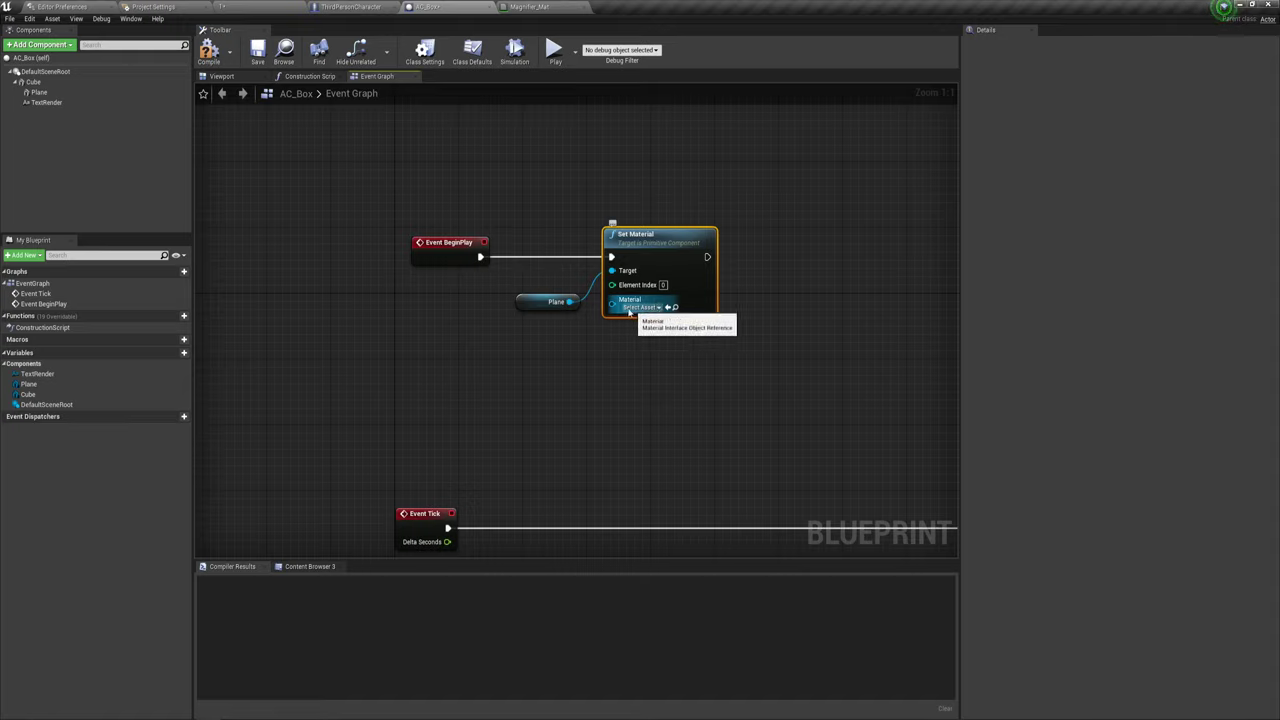
# - Promote the Material pin to an instance-editable Material variable and compile AC_Box
pyautogui.moveTo(612, 303); pyautogui.dragTo(521, 352)
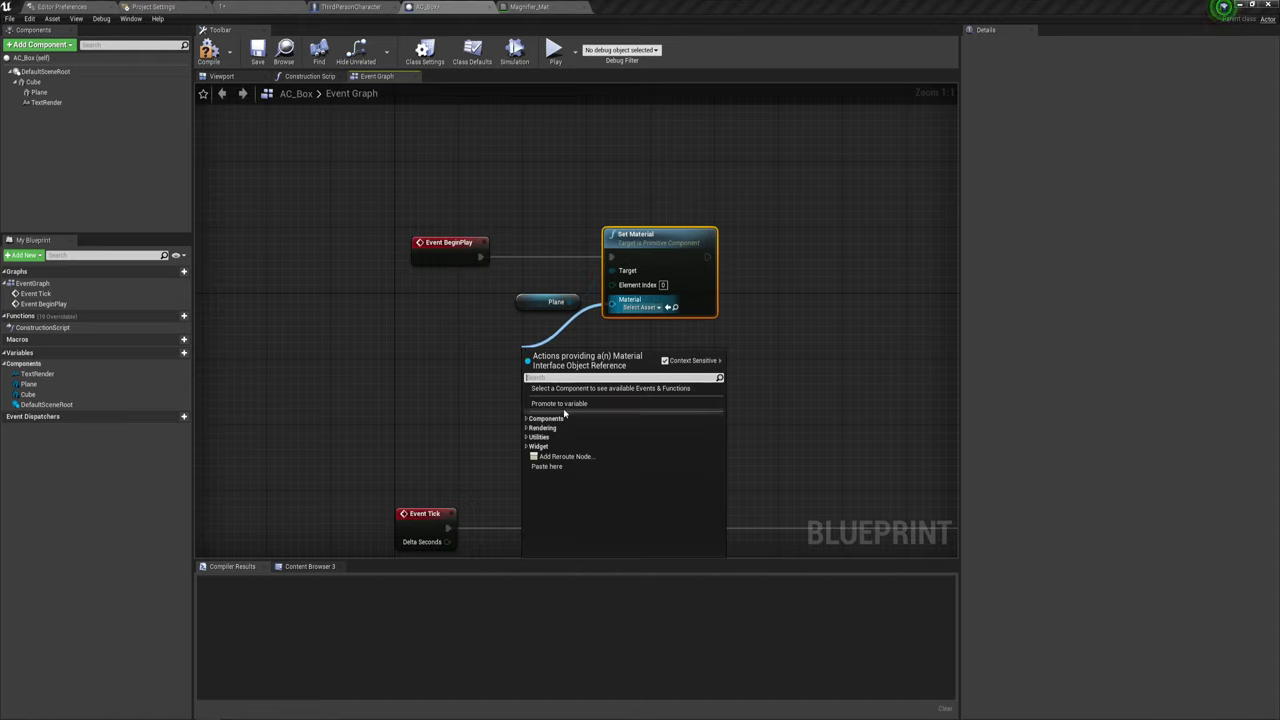
pyautogui.click(567, 406)
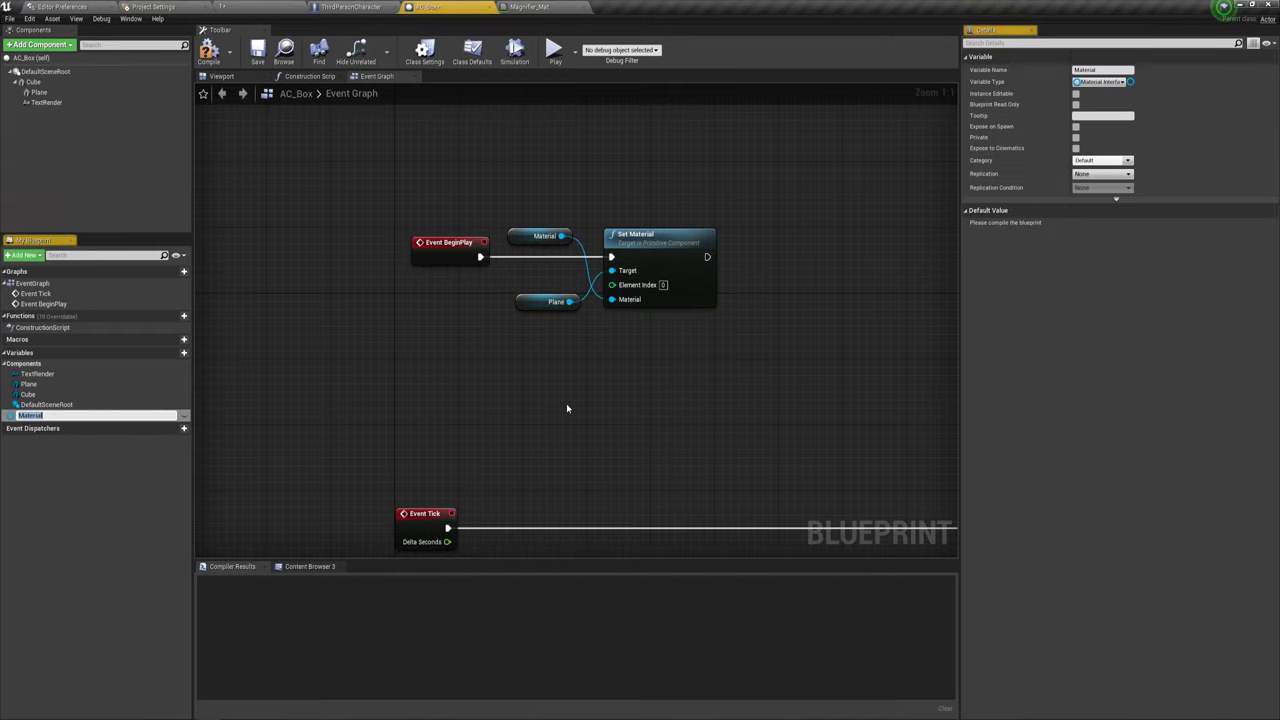
pyautogui.moveTo(521, 238); pyautogui.dragTo(521, 338)
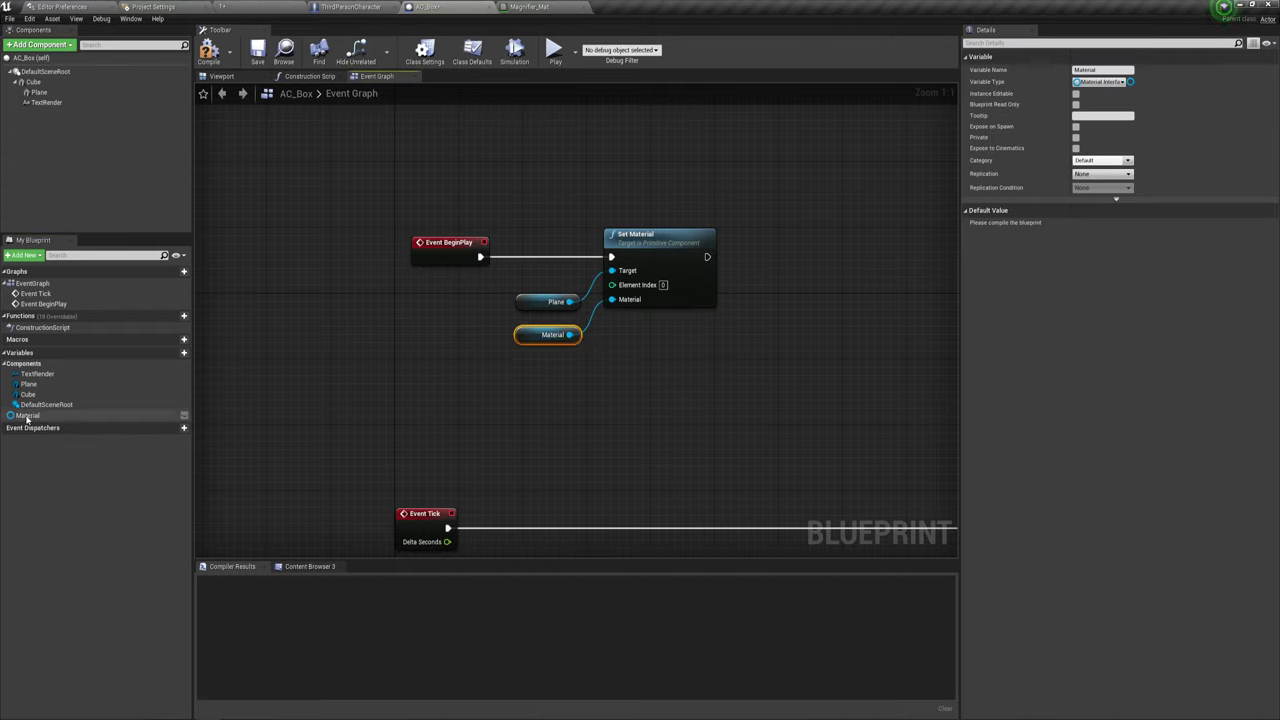
pyautogui.click(184, 414)
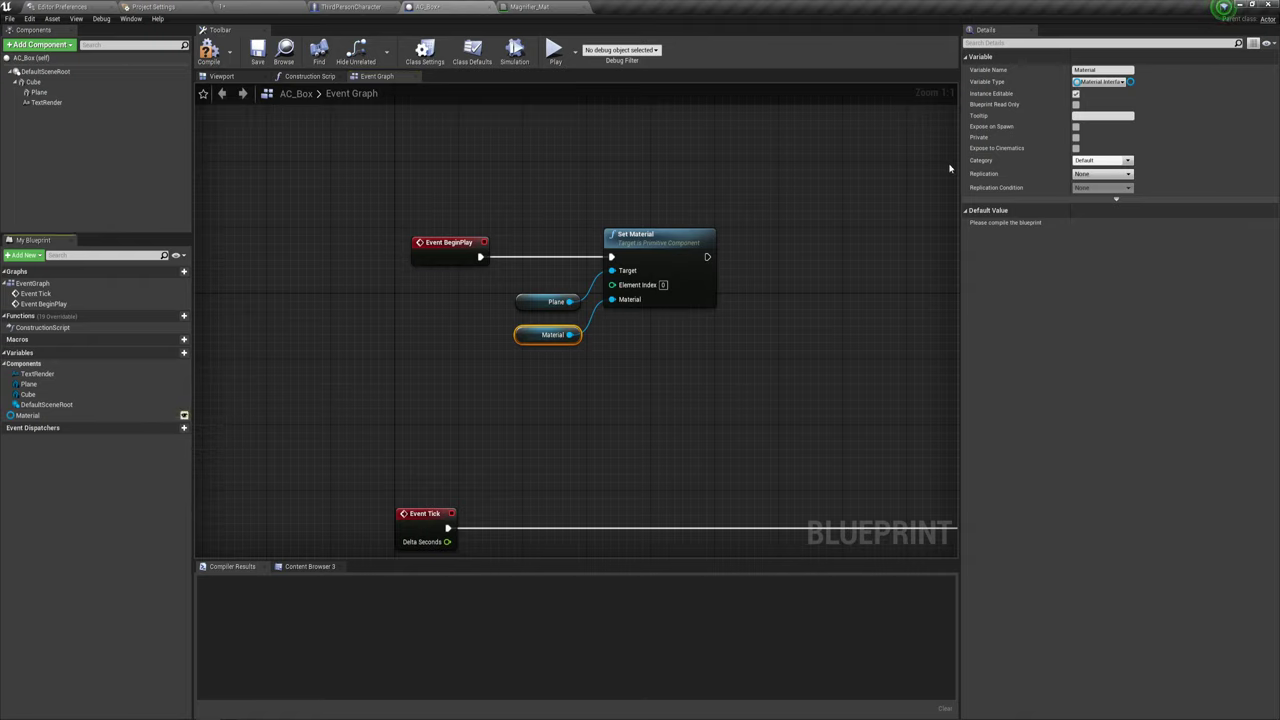
pyautogui.click(210, 55)
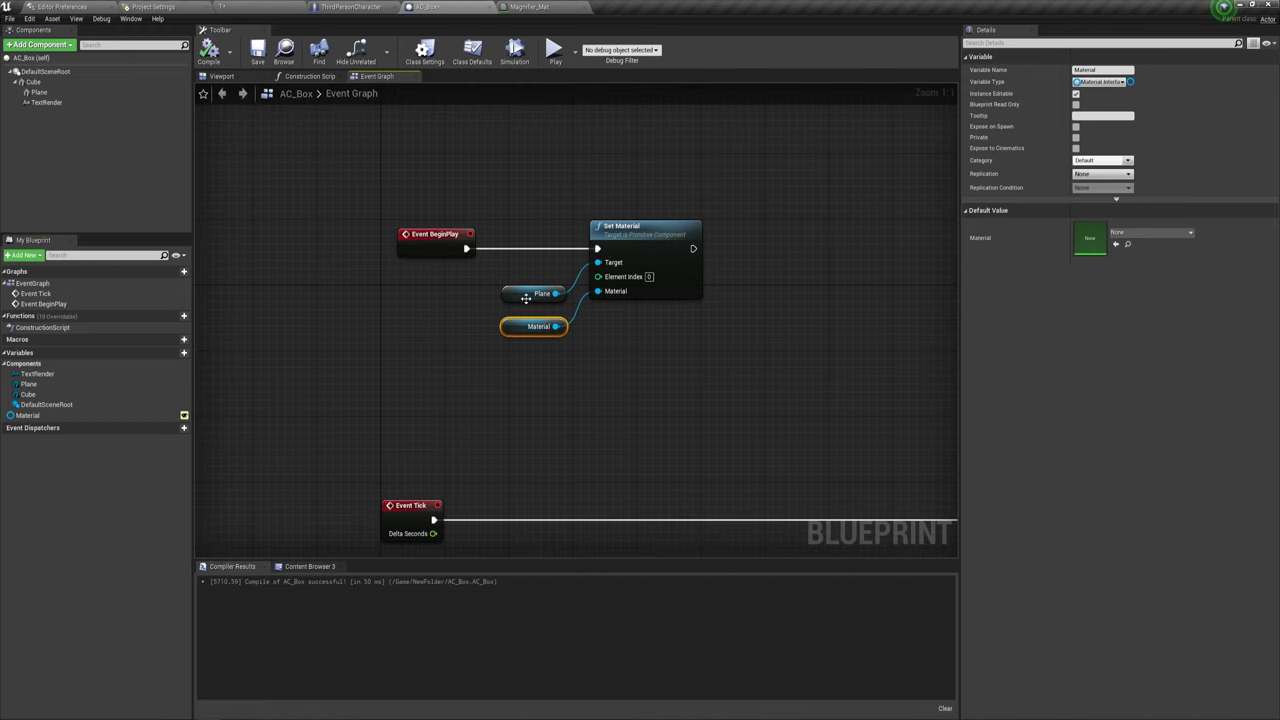
# - Add a TextRender component reference beside the Set Material node
pyautogui.moveTo(548, 301); pyautogui.dragTo(535, 268)
pyautogui.moveTo(700, 366); pyautogui.dragTo(612, 369, button='right')
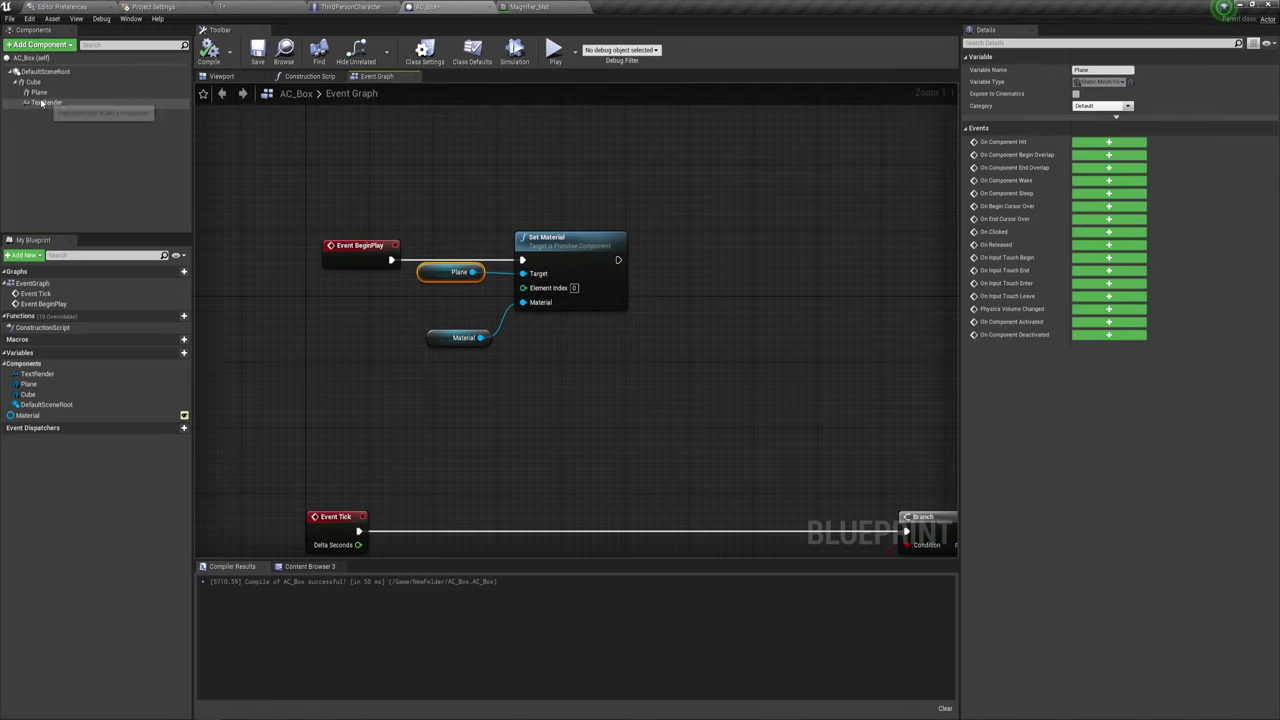
pyautogui.moveTo(45, 102)
pyautogui.mouseDown()
pyautogui.moveTo(645, 284)
pyautogui.moveTo(725, 238)
pyautogui.mouseUp()
pyautogui.click(703, 296)
pyautogui.write('set ')
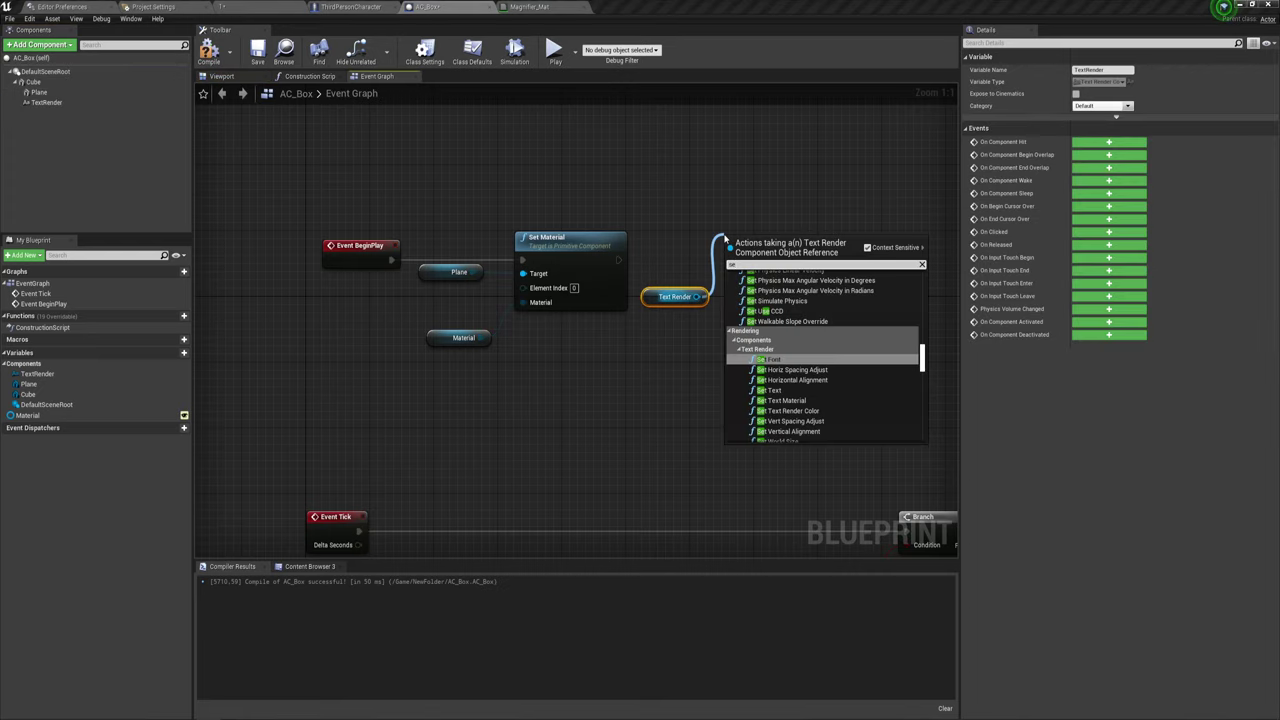
pyautogui.write('te')
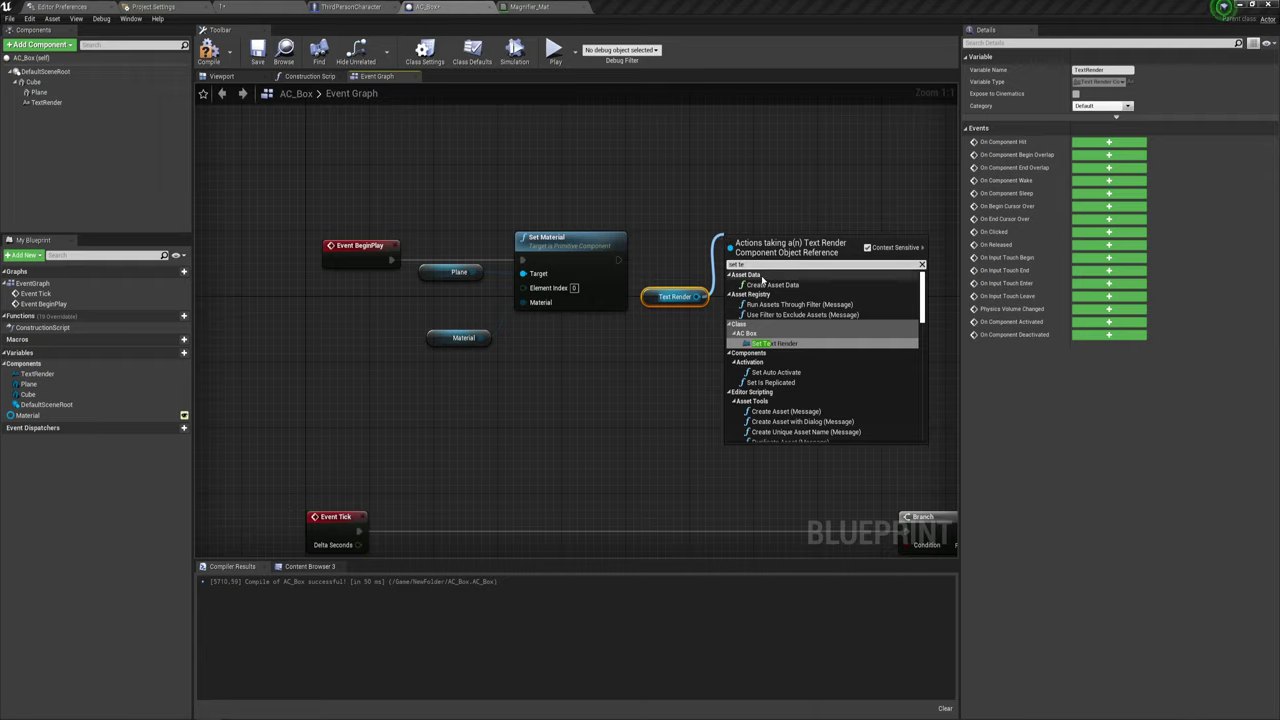
pyautogui.click(780, 345)
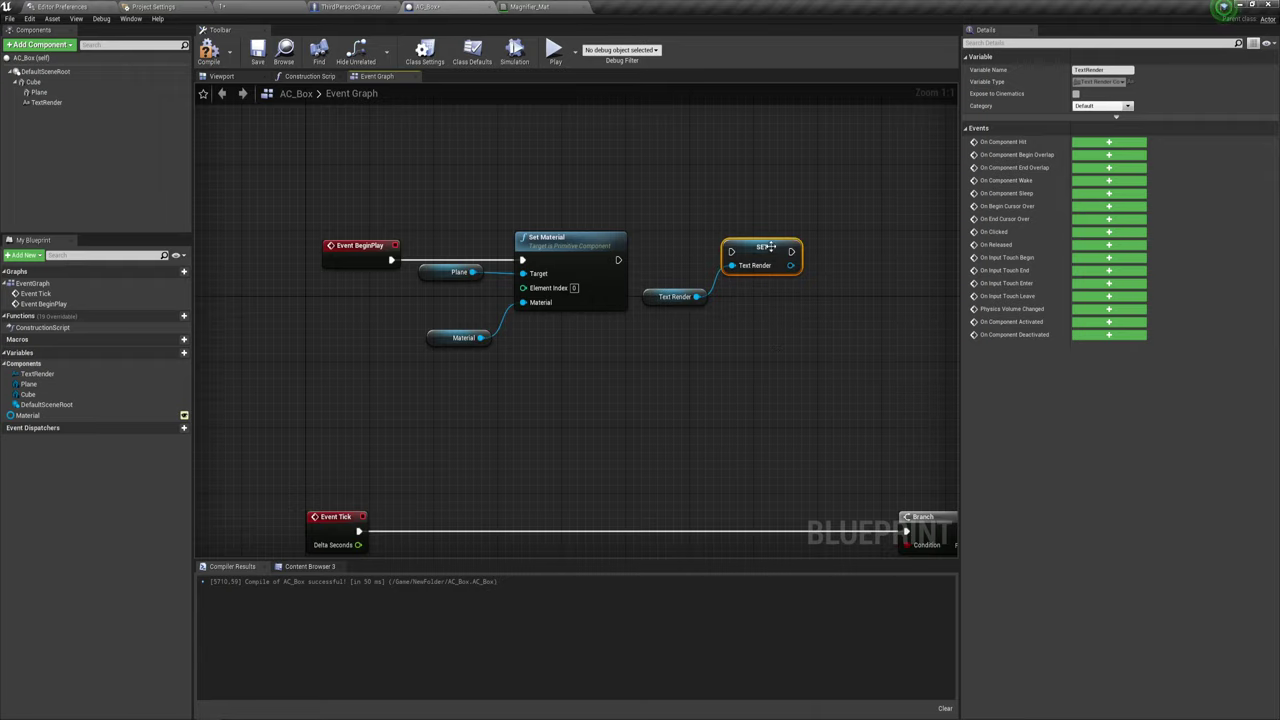
pyautogui.press('Delete')
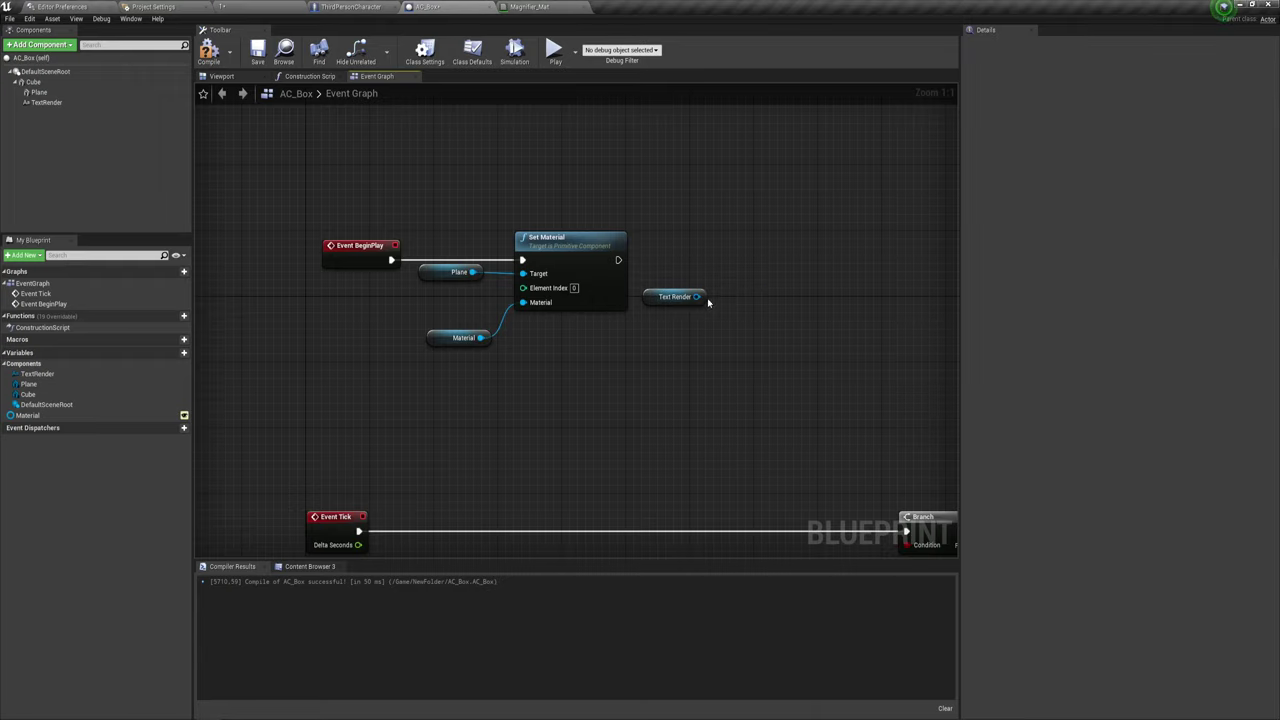
# - Add a Set Text node for the TextRender, executed right after Set Material
pyautogui.moveTo(697, 297); pyautogui.dragTo(725, 262)
pyautogui.write('set')
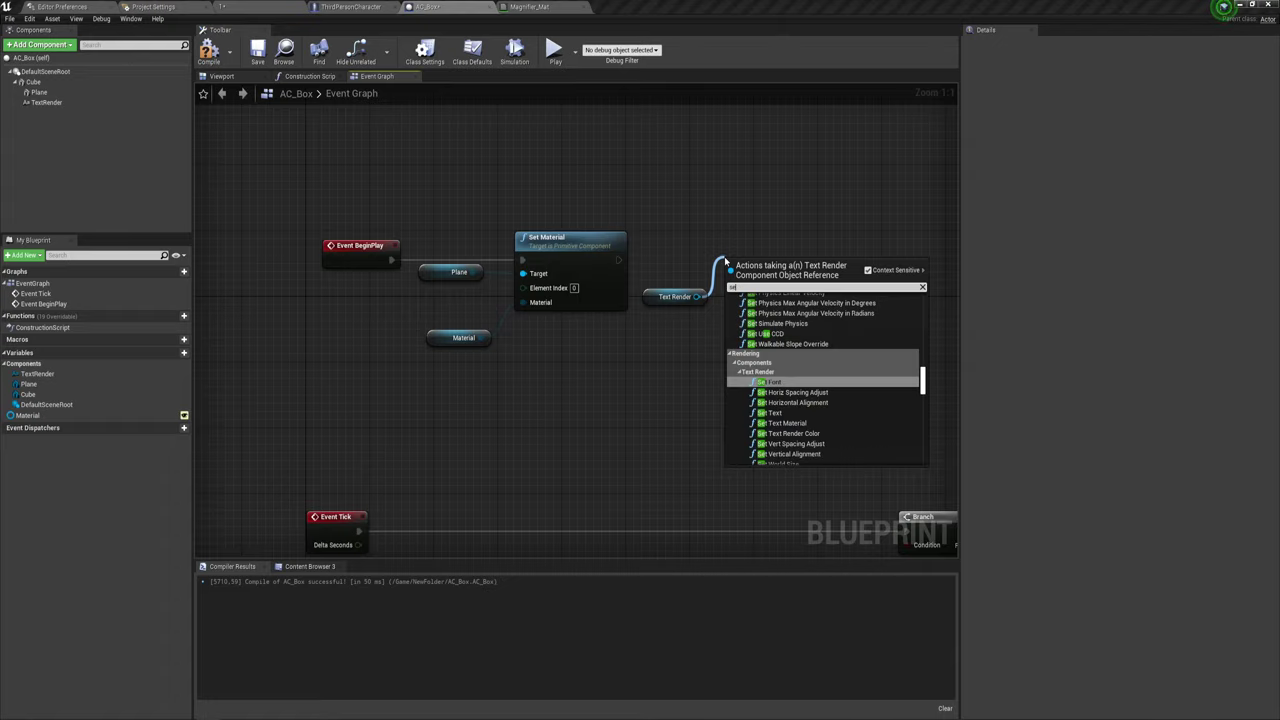
pyautogui.write(' text')
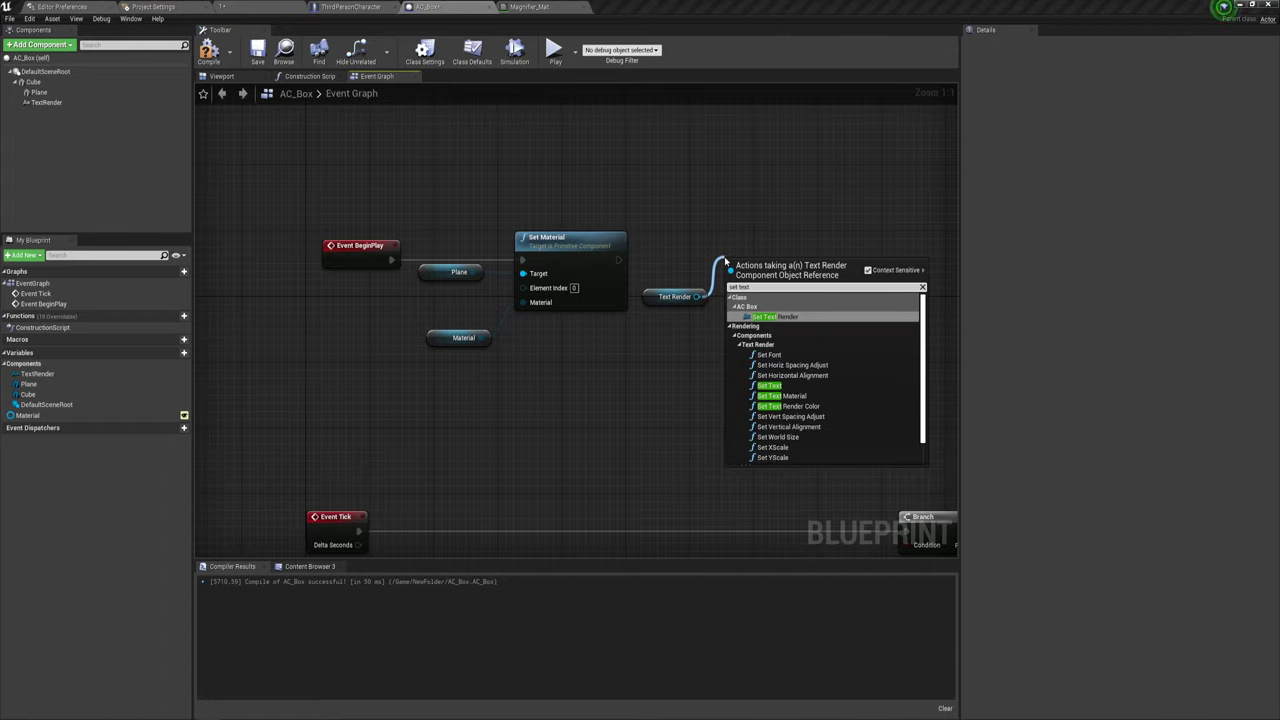
pyautogui.click(776, 386)
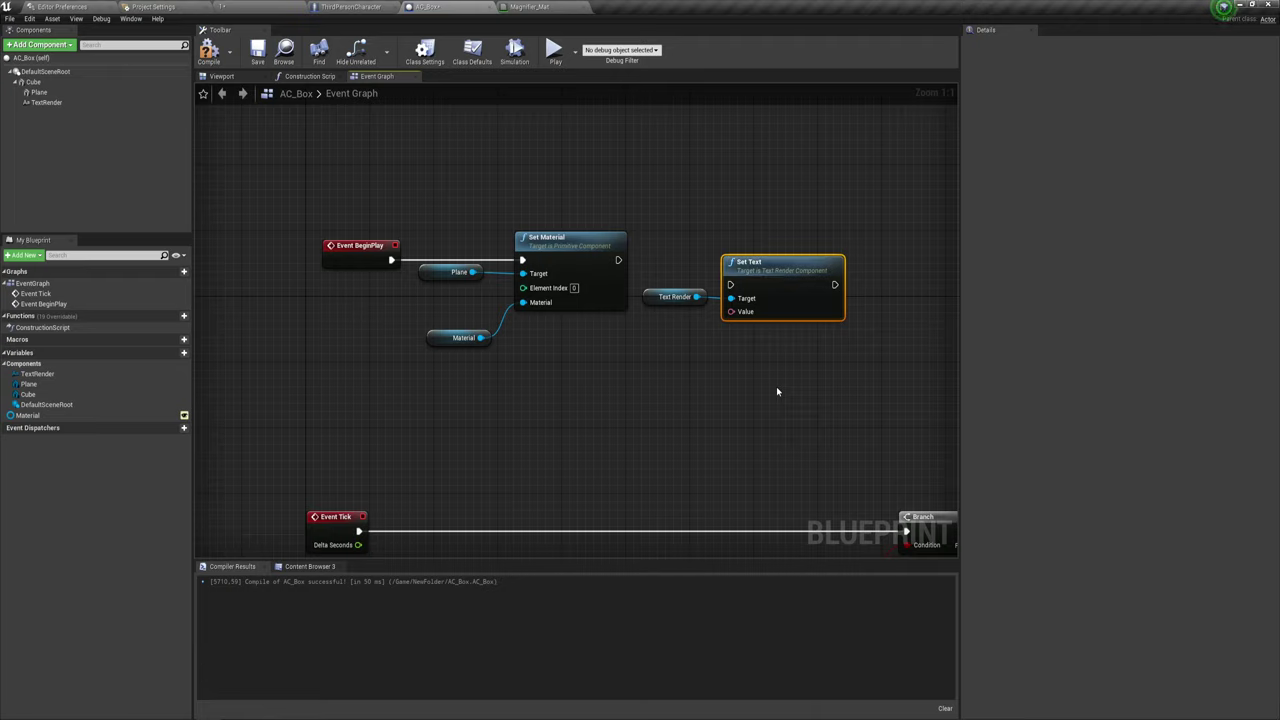
pyautogui.moveTo(618, 260)
pyautogui.mouseDown()
pyautogui.moveTo(730, 285)
pyautogui.moveTo(790, 257)
pyautogui.moveTo(653, 346)
pyautogui.mouseUp()
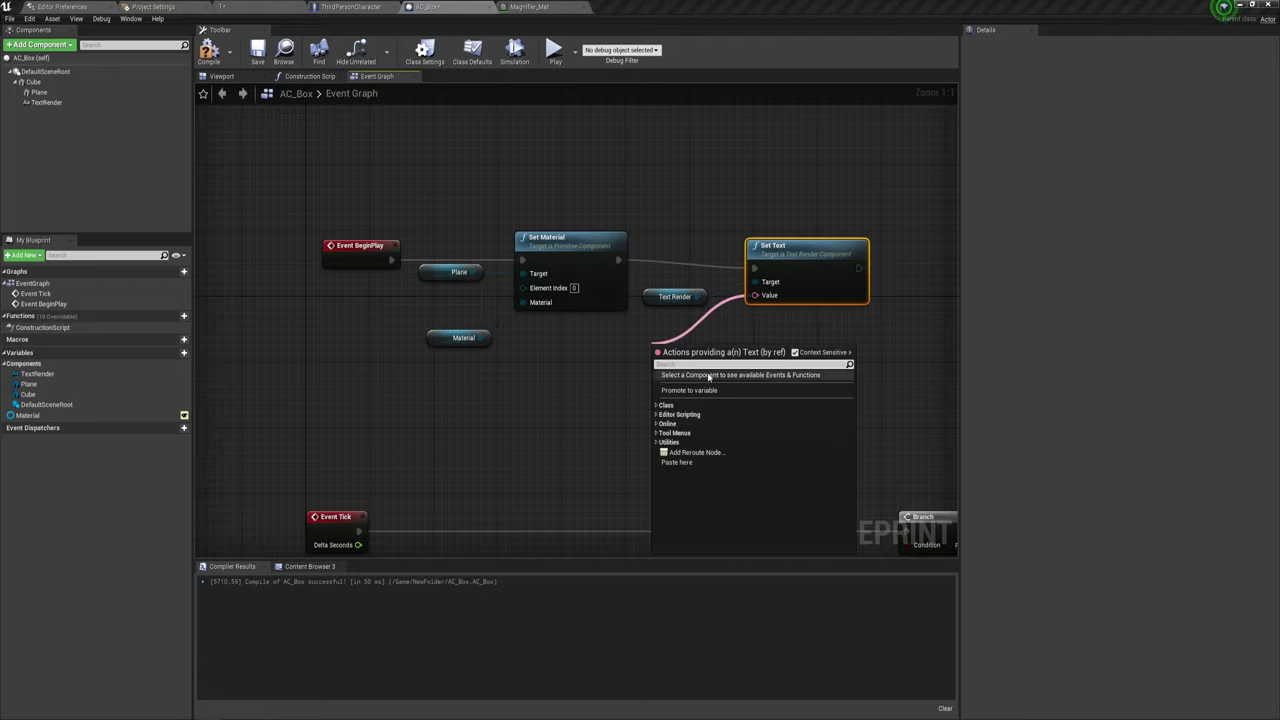
# - Promote the text input to an instance-editable Value variable and compile
pyautogui.click(698, 391)
pyautogui.moveTo(684, 250); pyautogui.dragTo(666, 328)
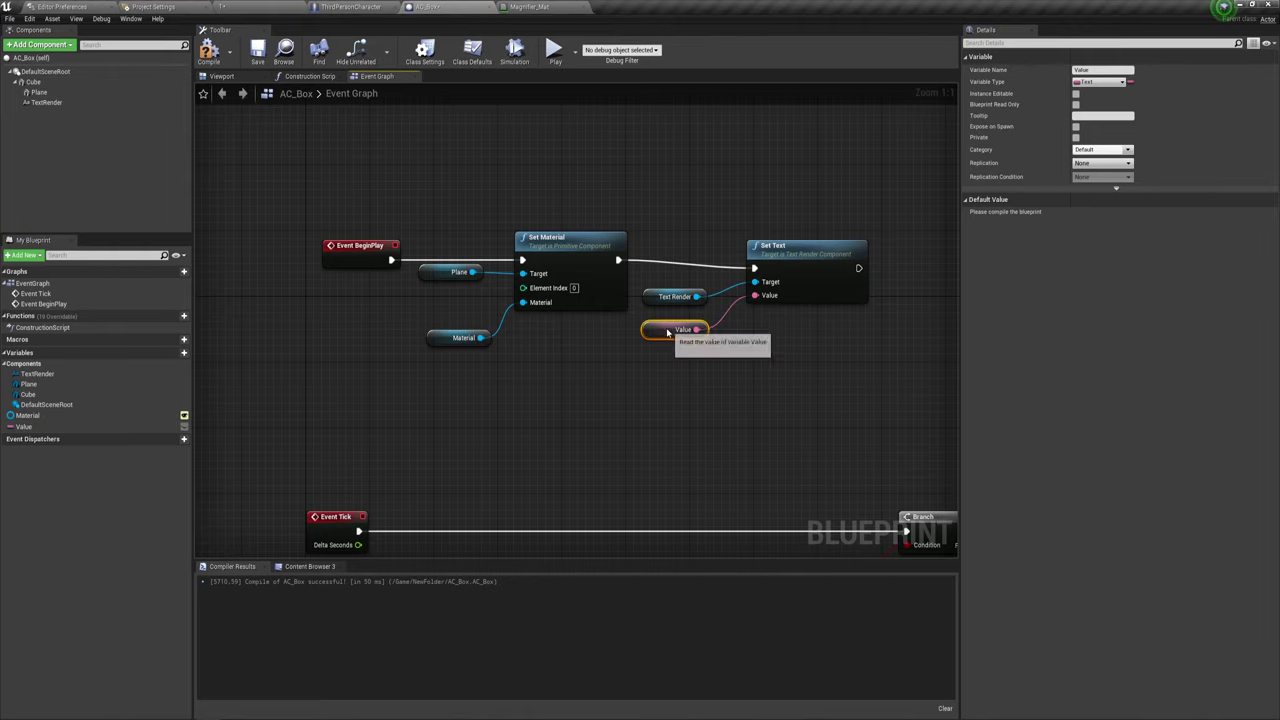
pyautogui.click(184, 426)
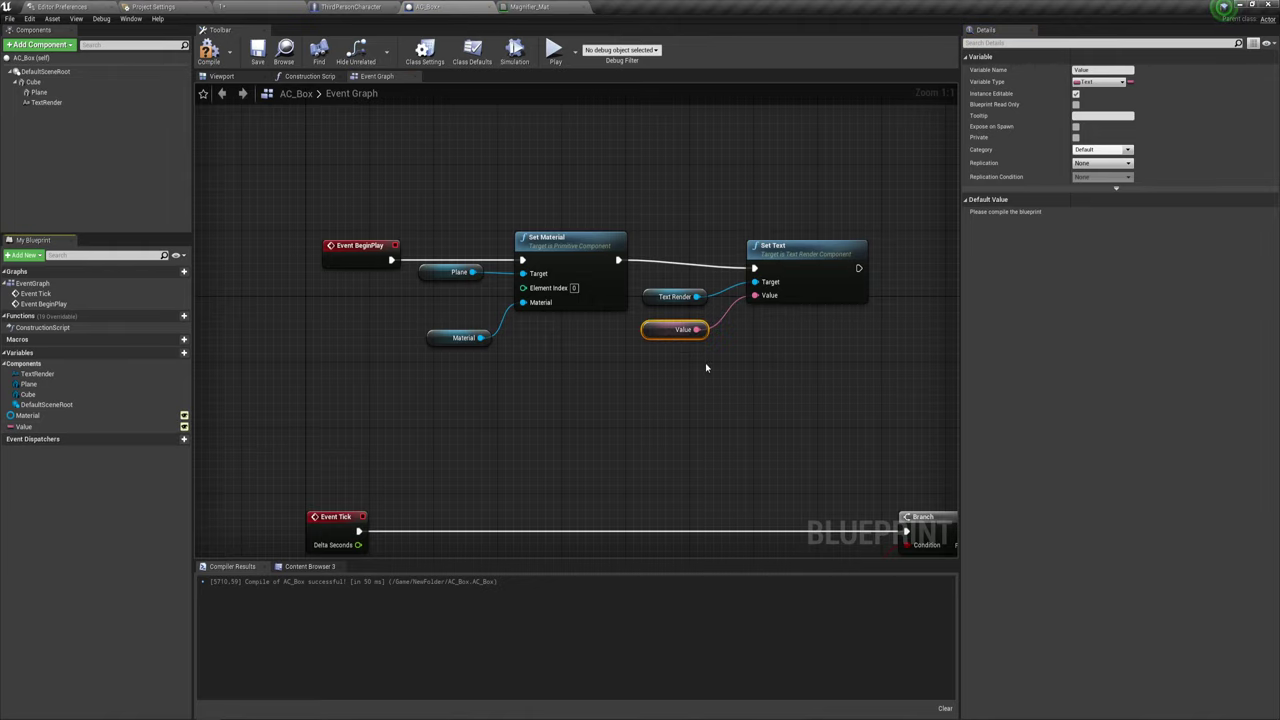
pyautogui.click(208, 50)
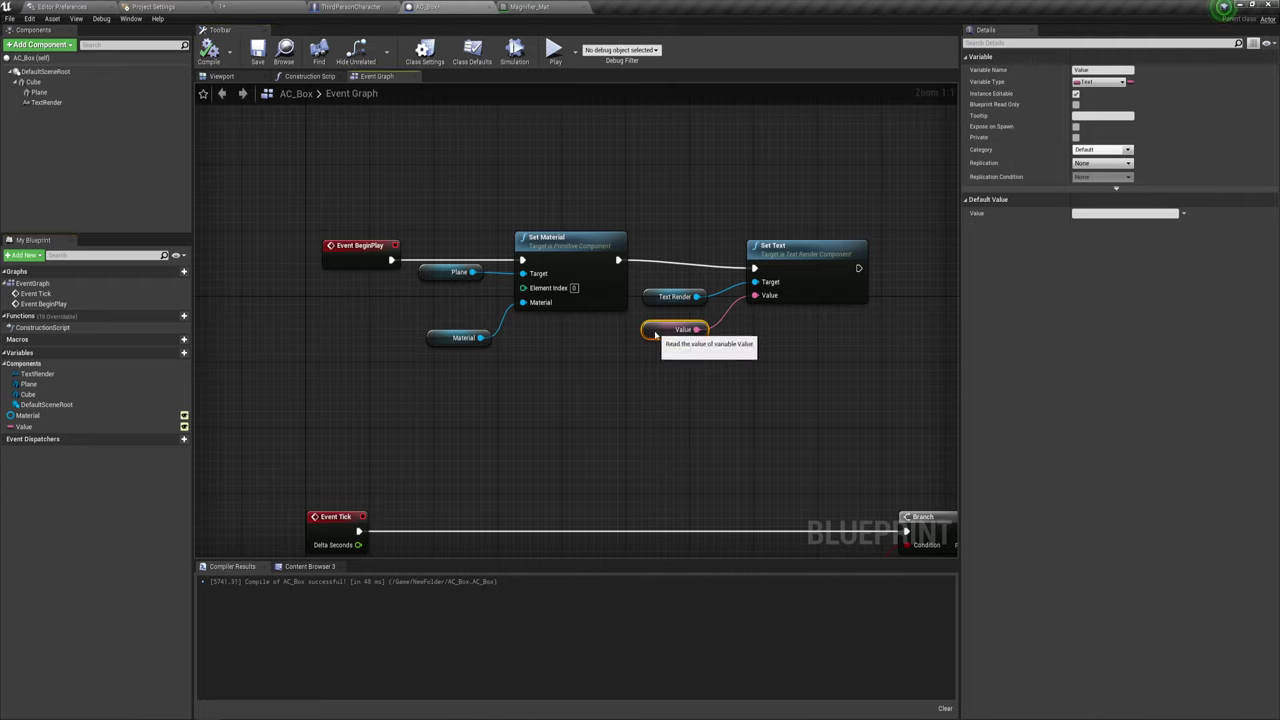
pyautogui.click(222, 6)
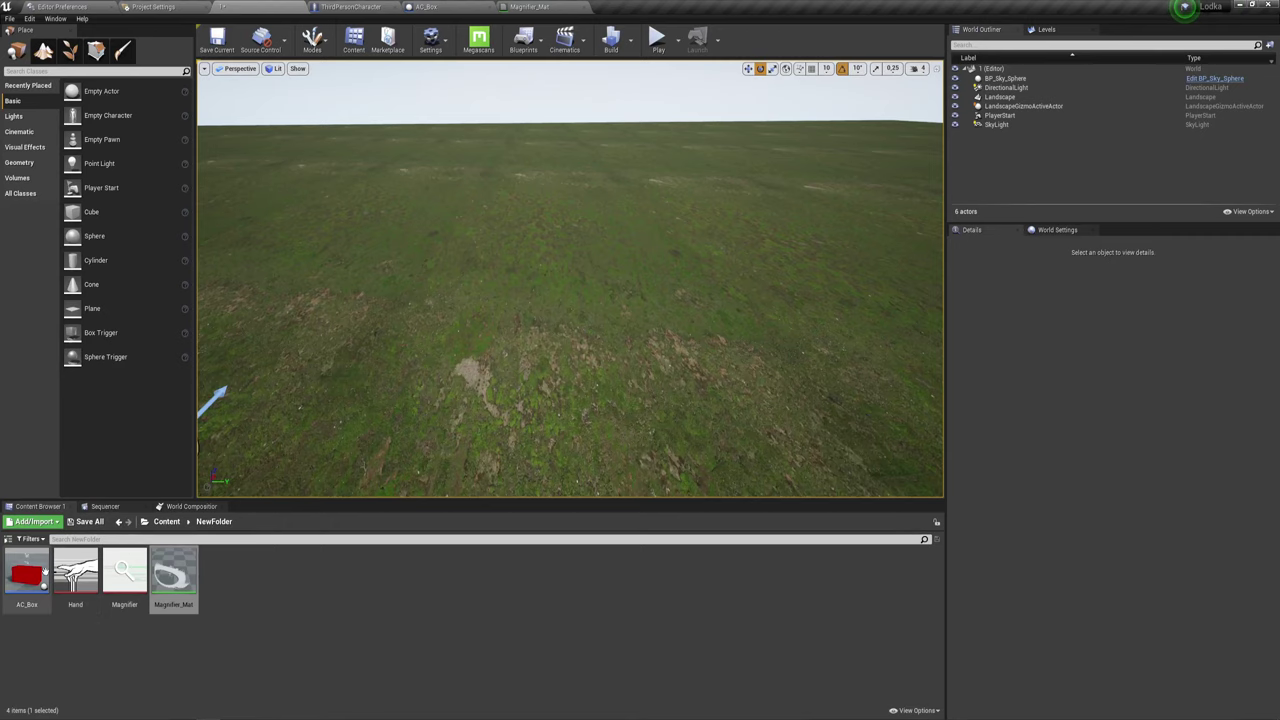
# - Drag an AC_Box from the Content Browser into the level viewport
pyautogui.moveTo(27, 572); pyautogui.dragTo(470, 365)
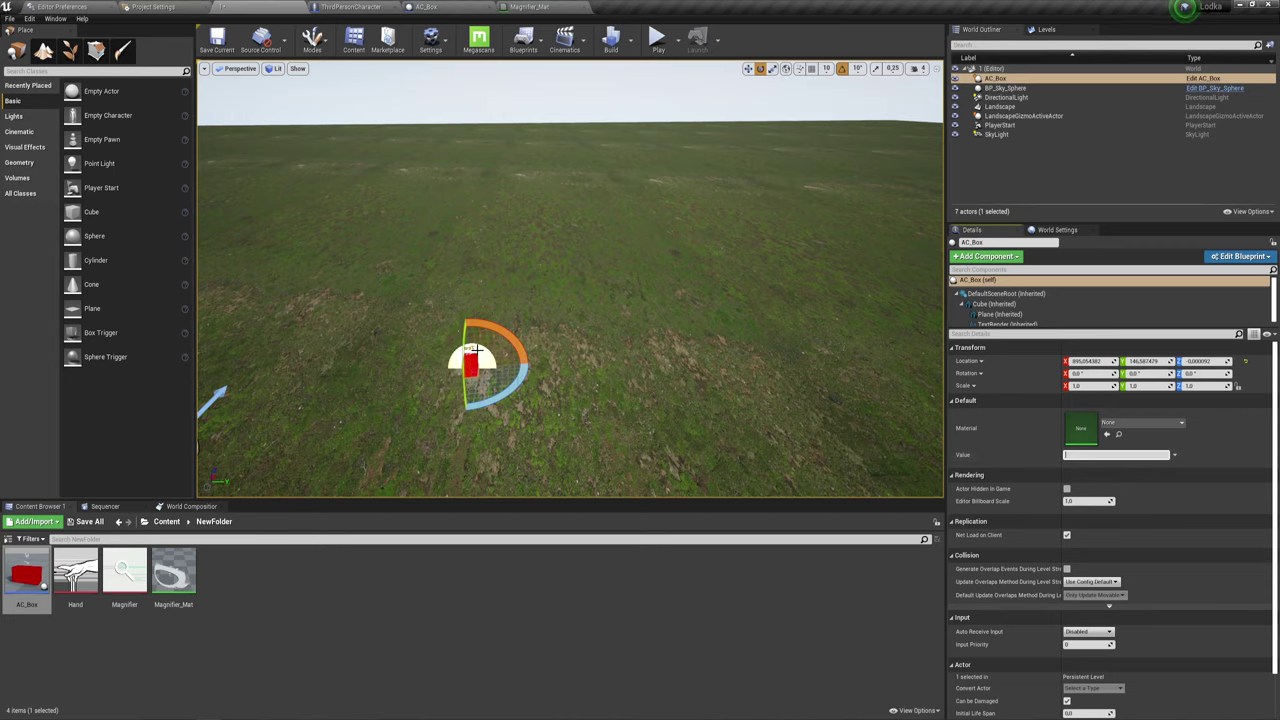
pyautogui.click(430, 7)
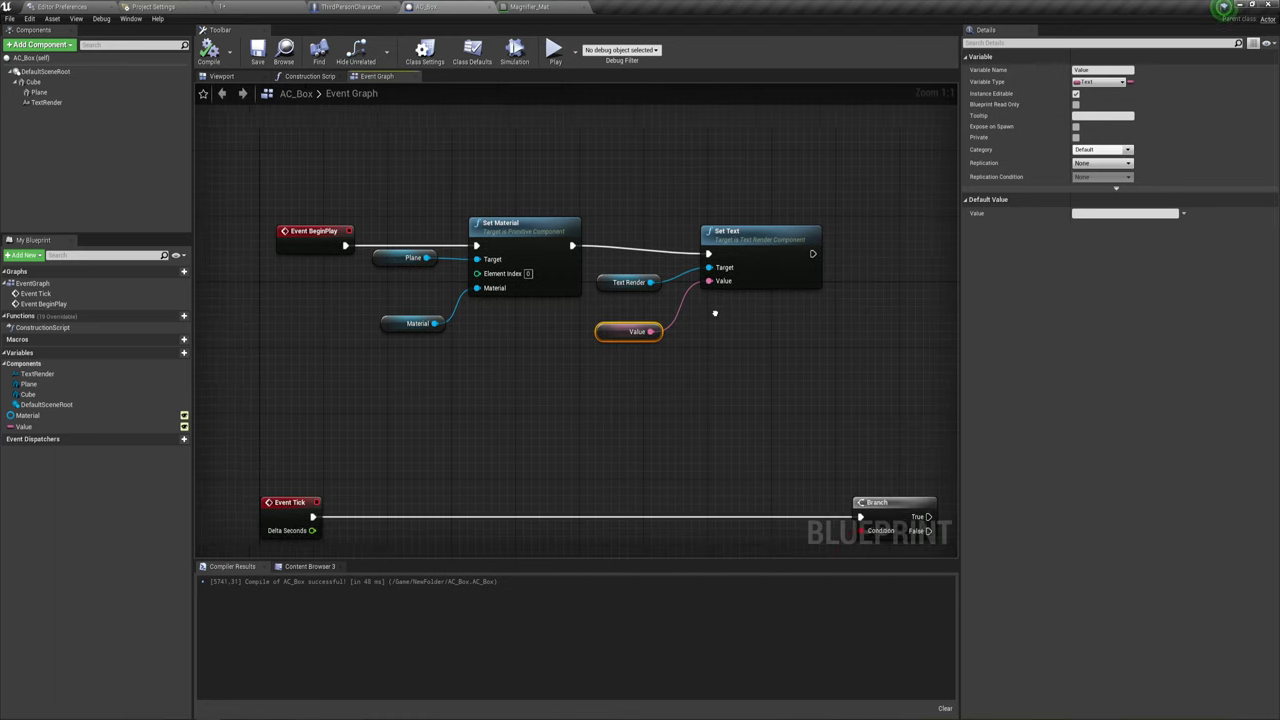
# - Inspect the TextRender component's text properties in the Details panel
pyautogui.click(45, 102)
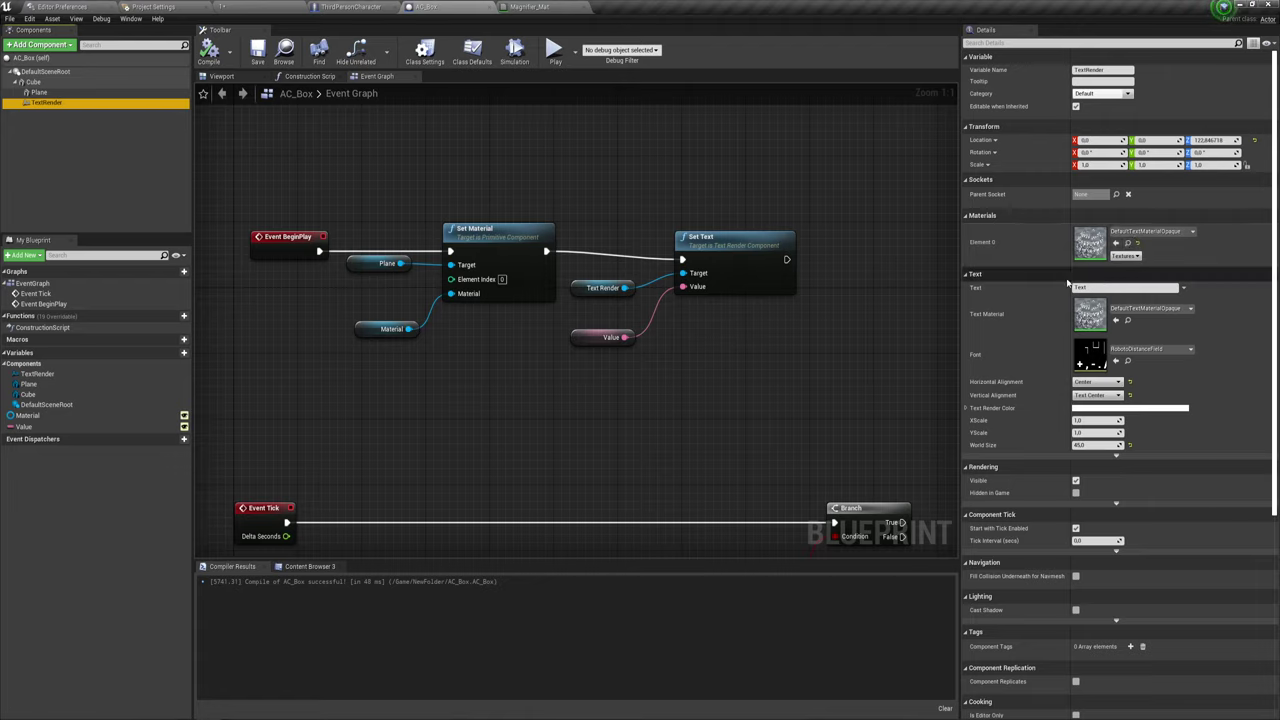
pyautogui.click(240, 7)
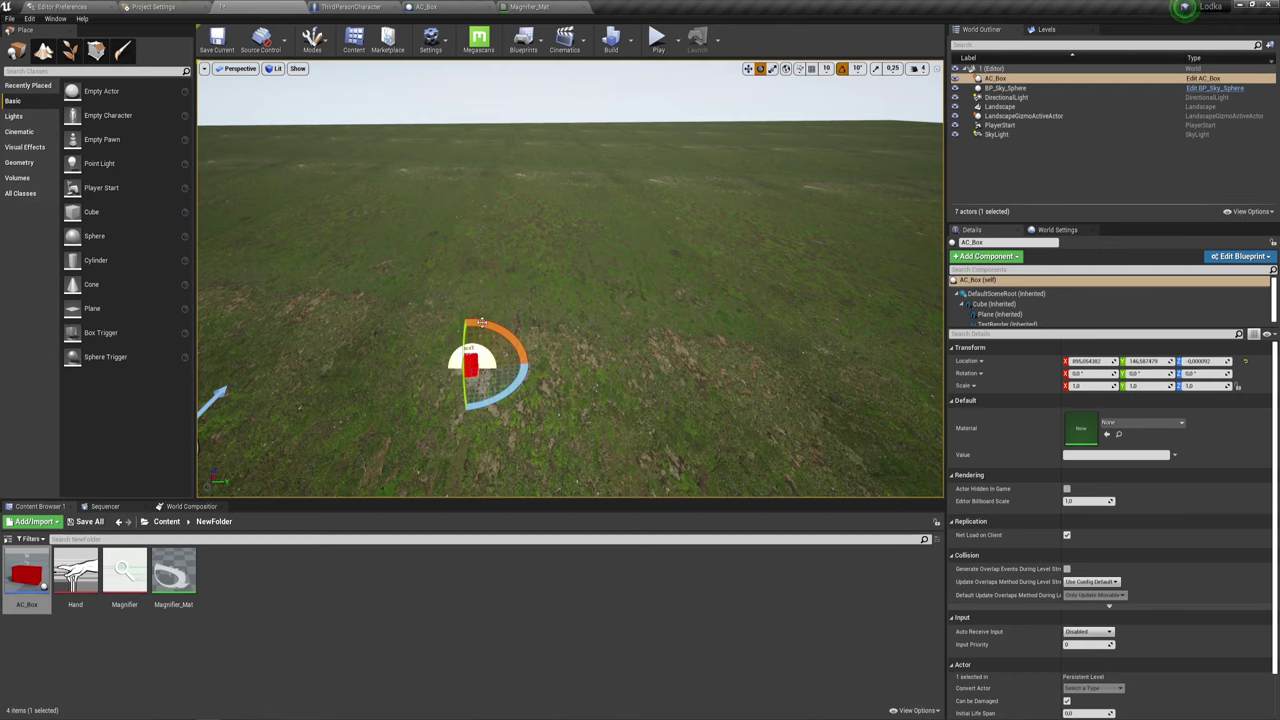
# - Focus the placed AC_Box and rotate it around its vertical axis
pyautogui.press('f')
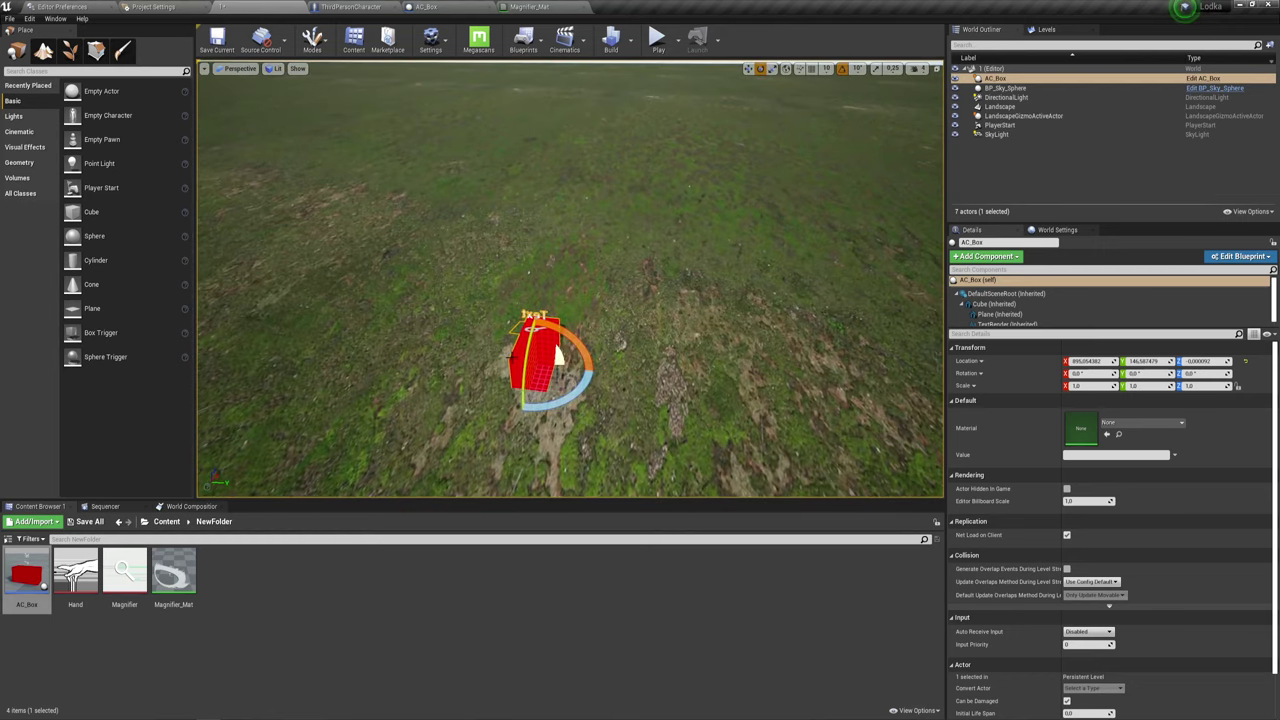
pyautogui.moveTo(582, 392)
pyautogui.mouseDown()
pyautogui.moveTo(545, 406)
pyautogui.moveTo(556, 410)
pyautogui.moveTo(600, 340)
pyautogui.mouseUp()
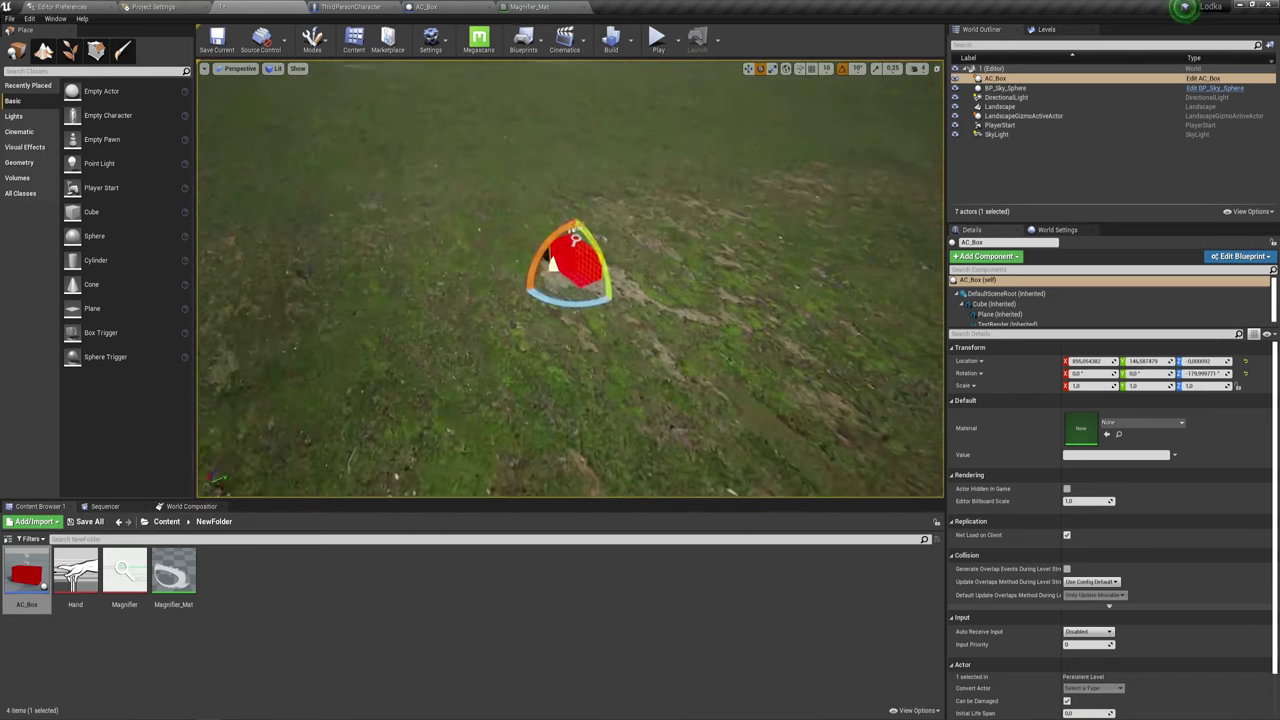
pyautogui.keyDown('alt'); pyautogui.moveTo(762, 352); pyautogui.dragTo(720, 345); pyautogui.keyUp('alt')
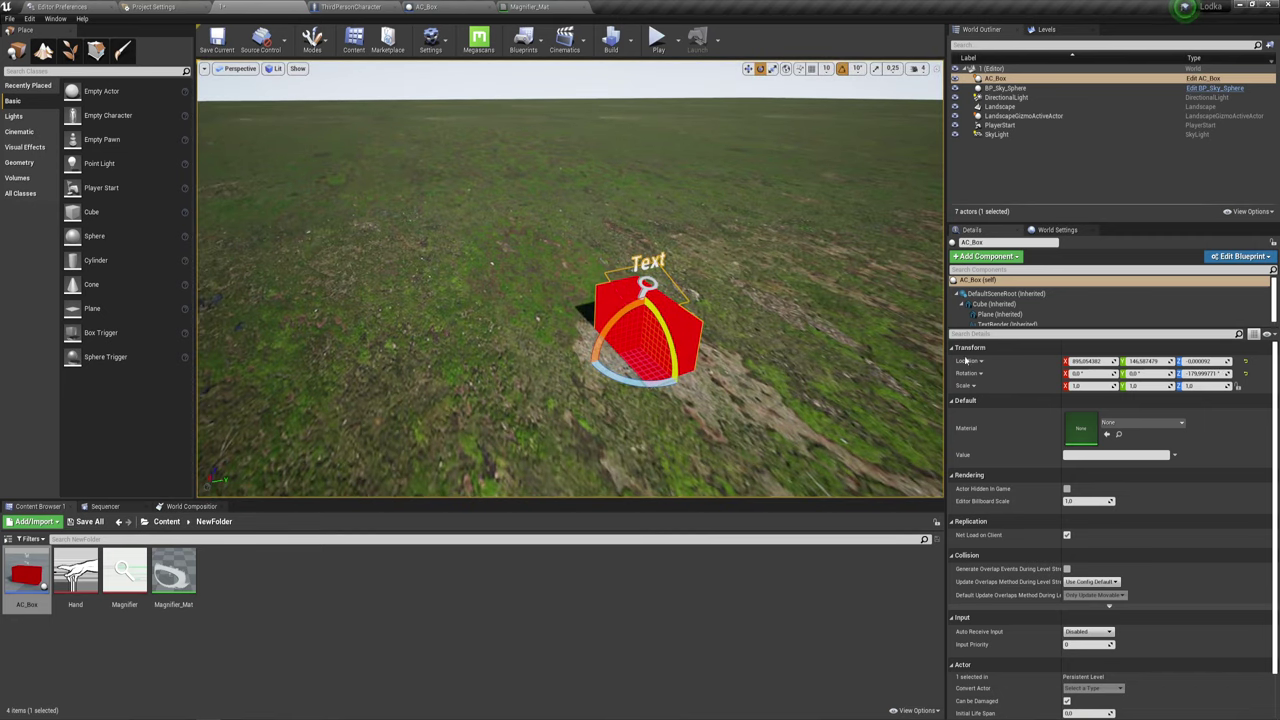
# - Set the box's Value to 'Surprise Box' and play-test the level
pyautogui.click(1111, 455)
pyautogui.write('Surprise Box')
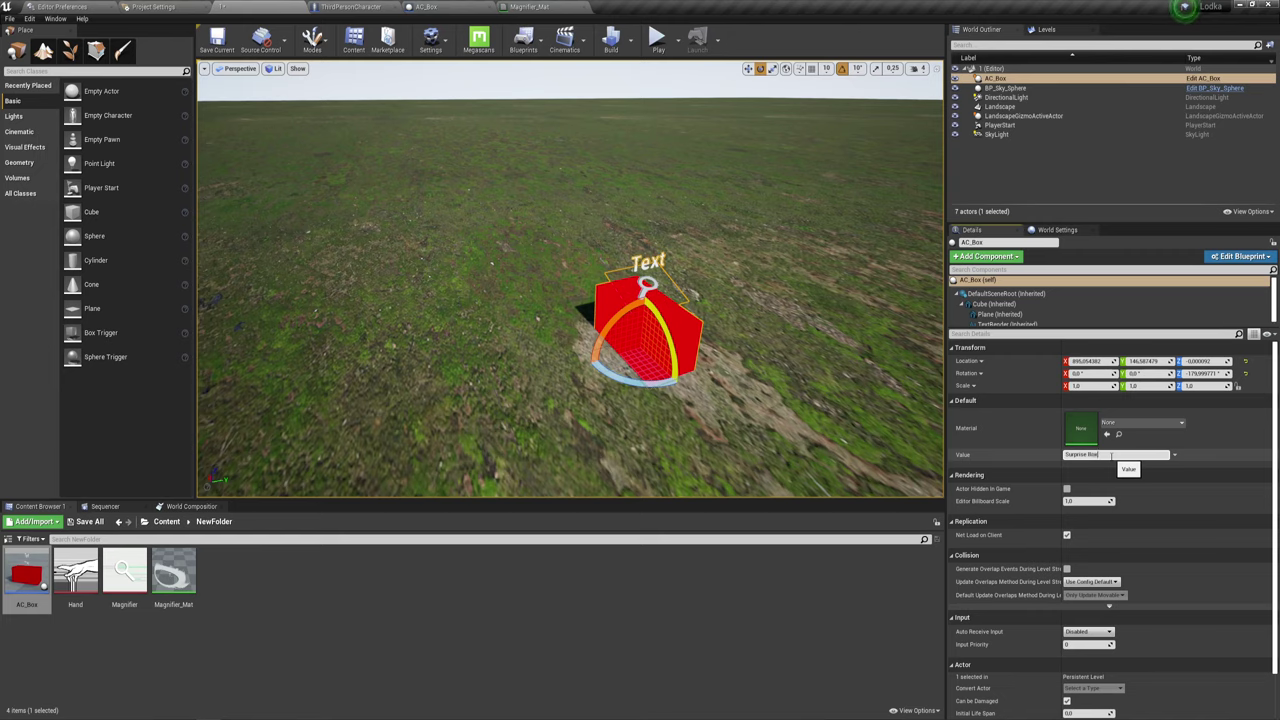
pyautogui.press('Return')
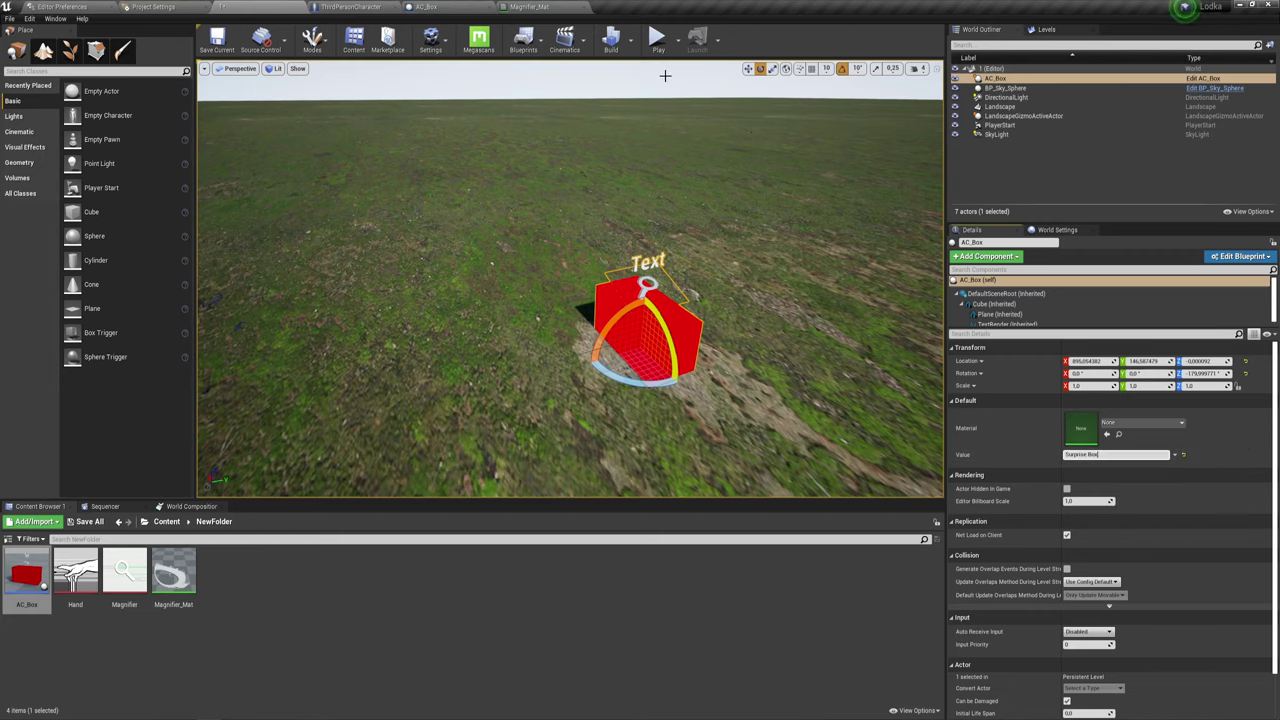
pyautogui.click(657, 37)
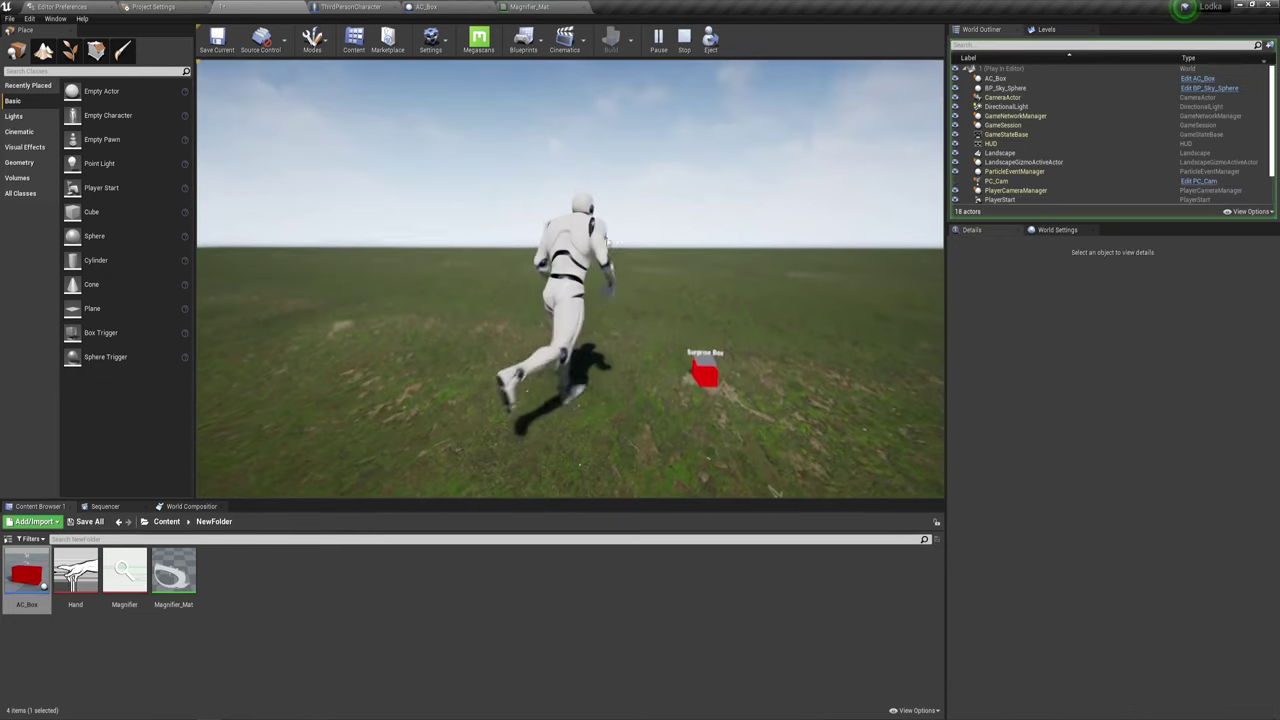
pyautogui.press('Escape')
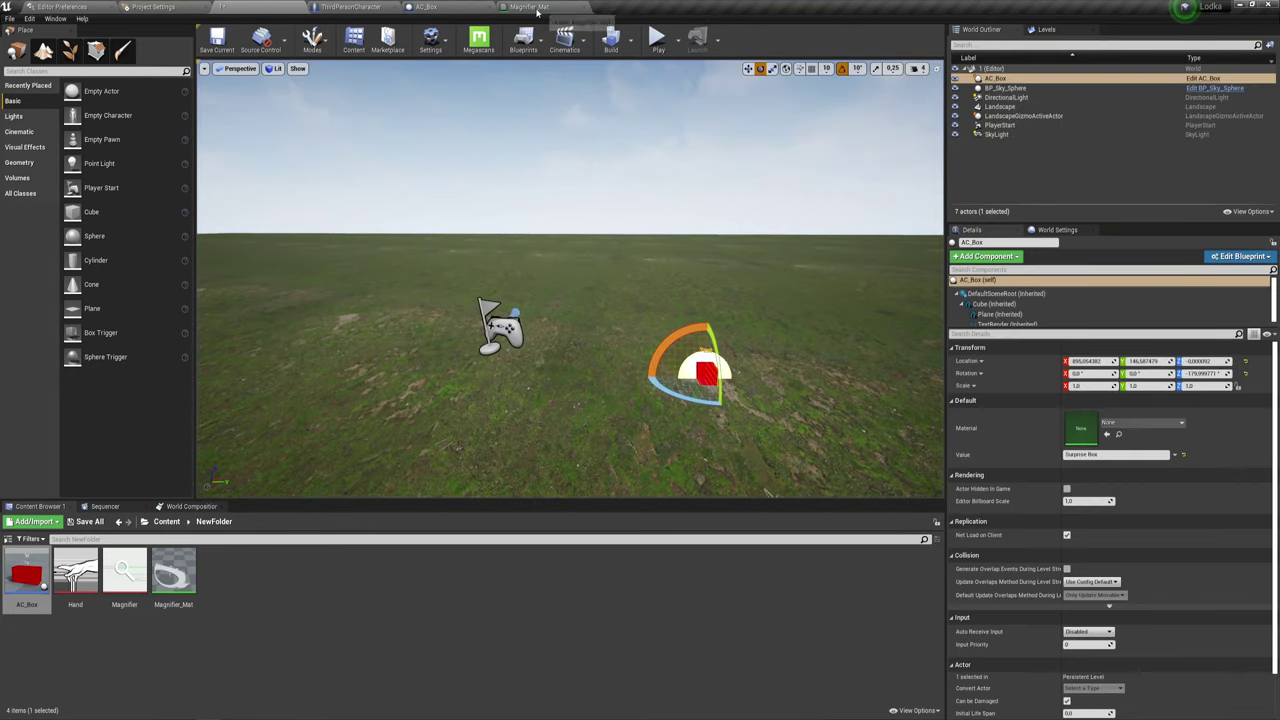
# - In the AC_Box viewport, raise the TextRender above the box and set World Size 55
pyautogui.click(425, 7)
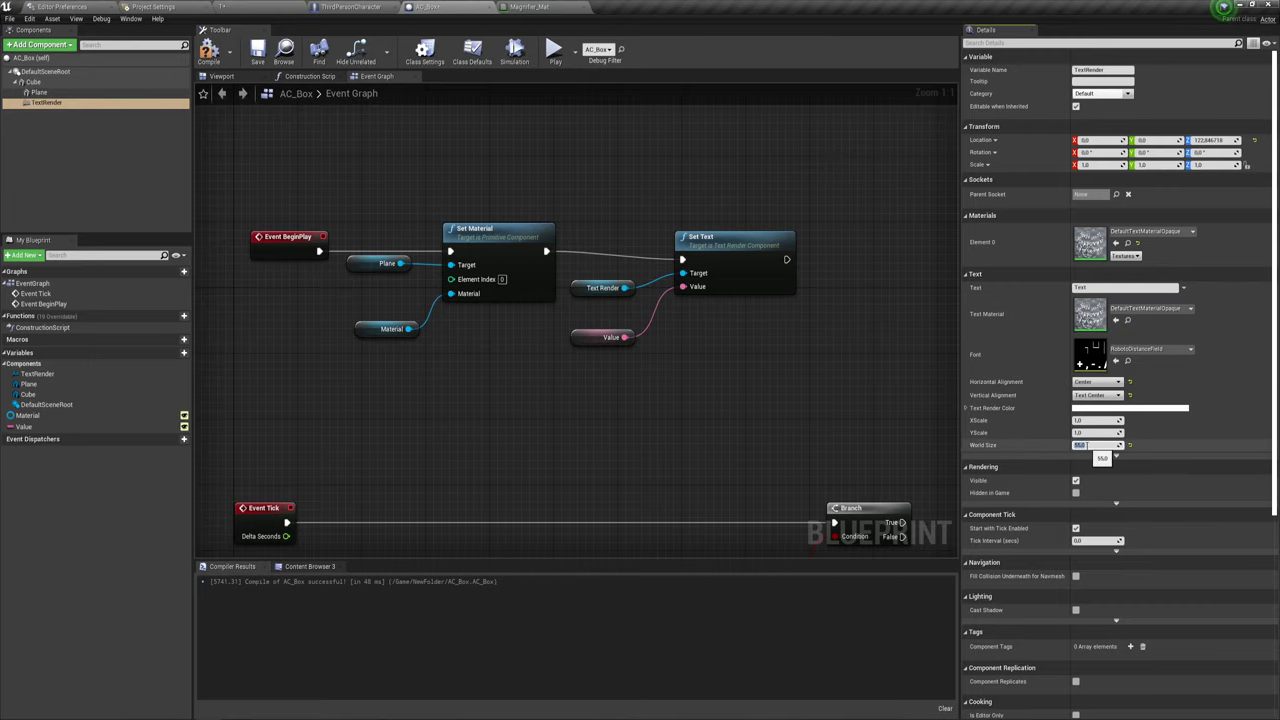
pyautogui.click(240, 78)
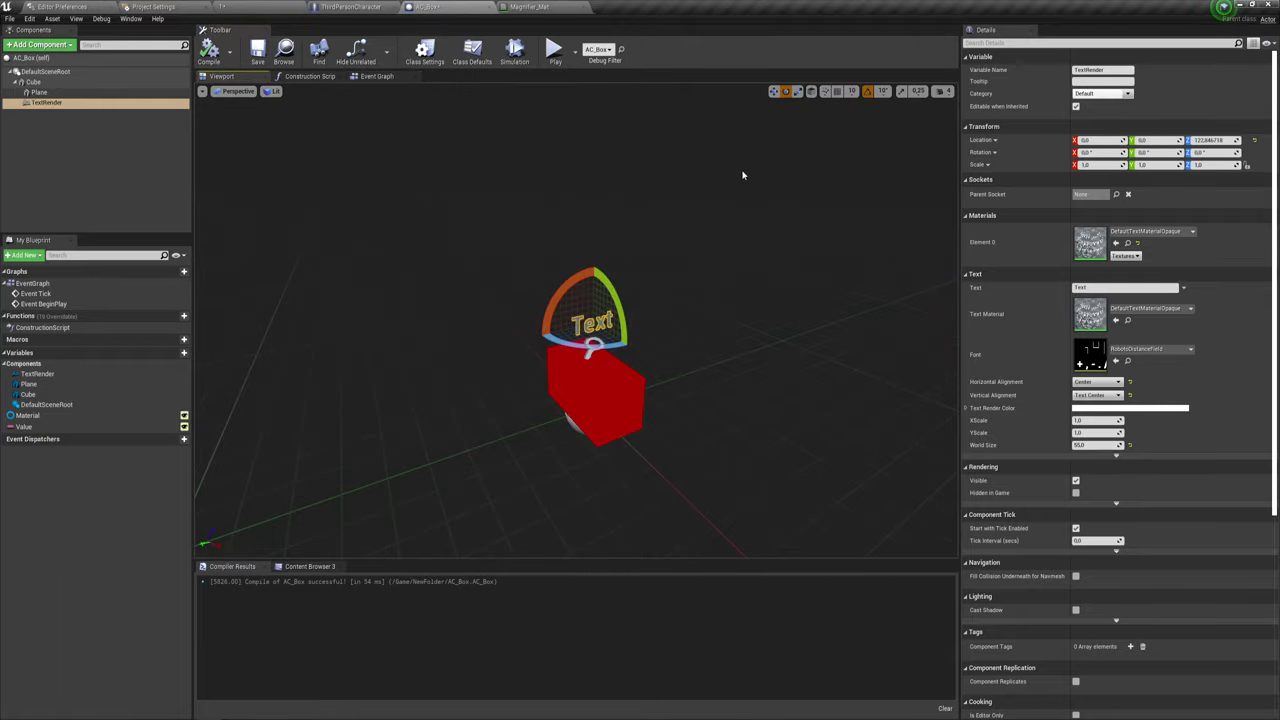
pyautogui.click(774, 91)
pyautogui.moveTo(600, 298); pyautogui.dragTo(580, 338)
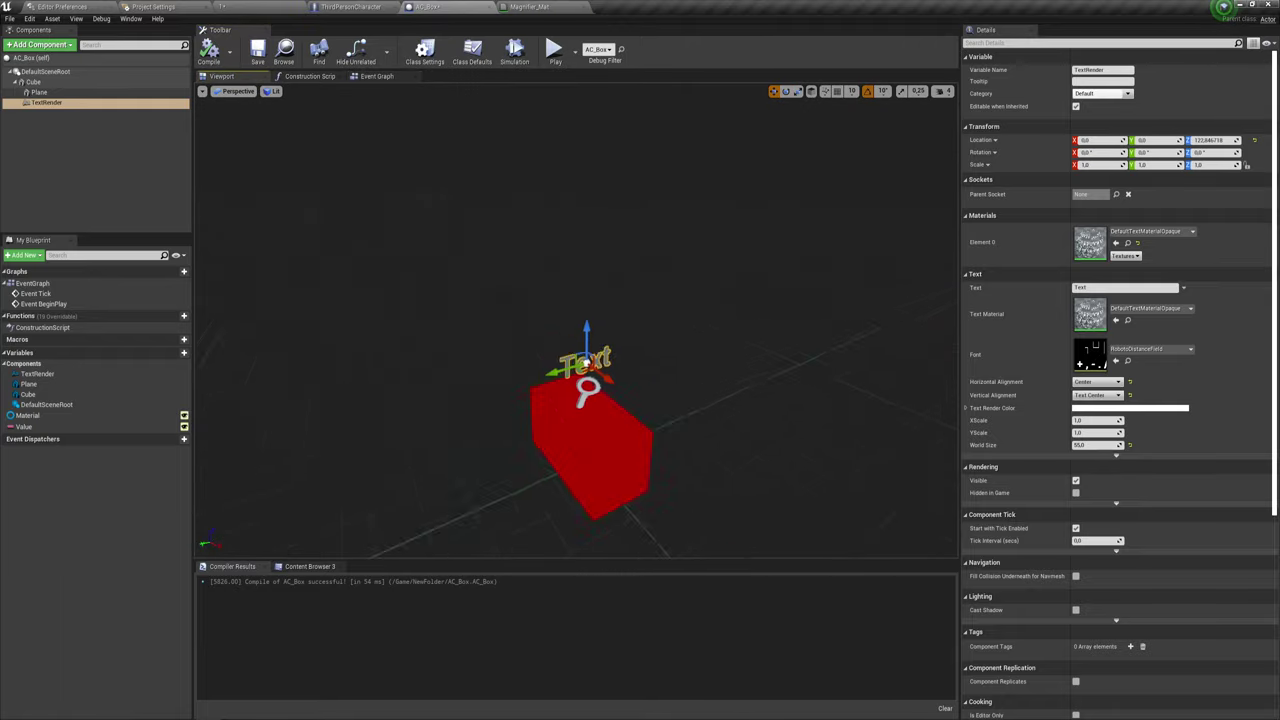
pyautogui.moveTo(653, 458); pyautogui.dragTo(620, 390)
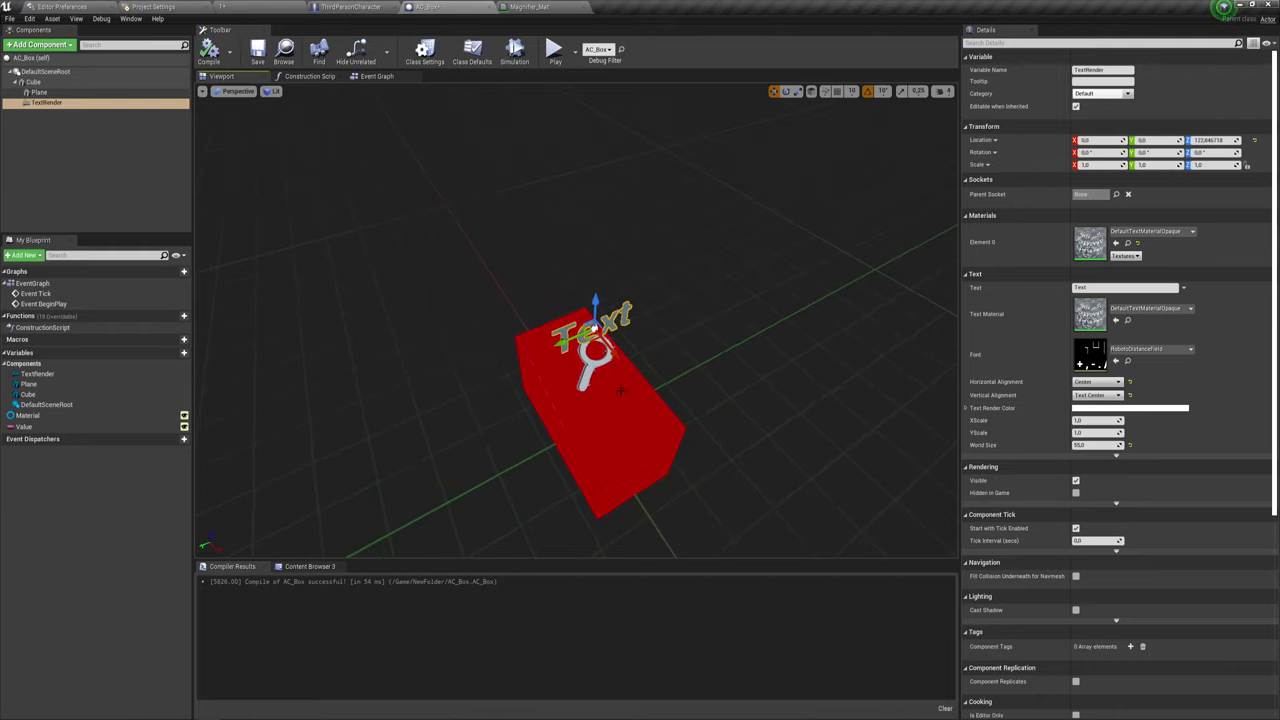
pyautogui.moveTo(596, 297); pyautogui.dragTo(607, 253)
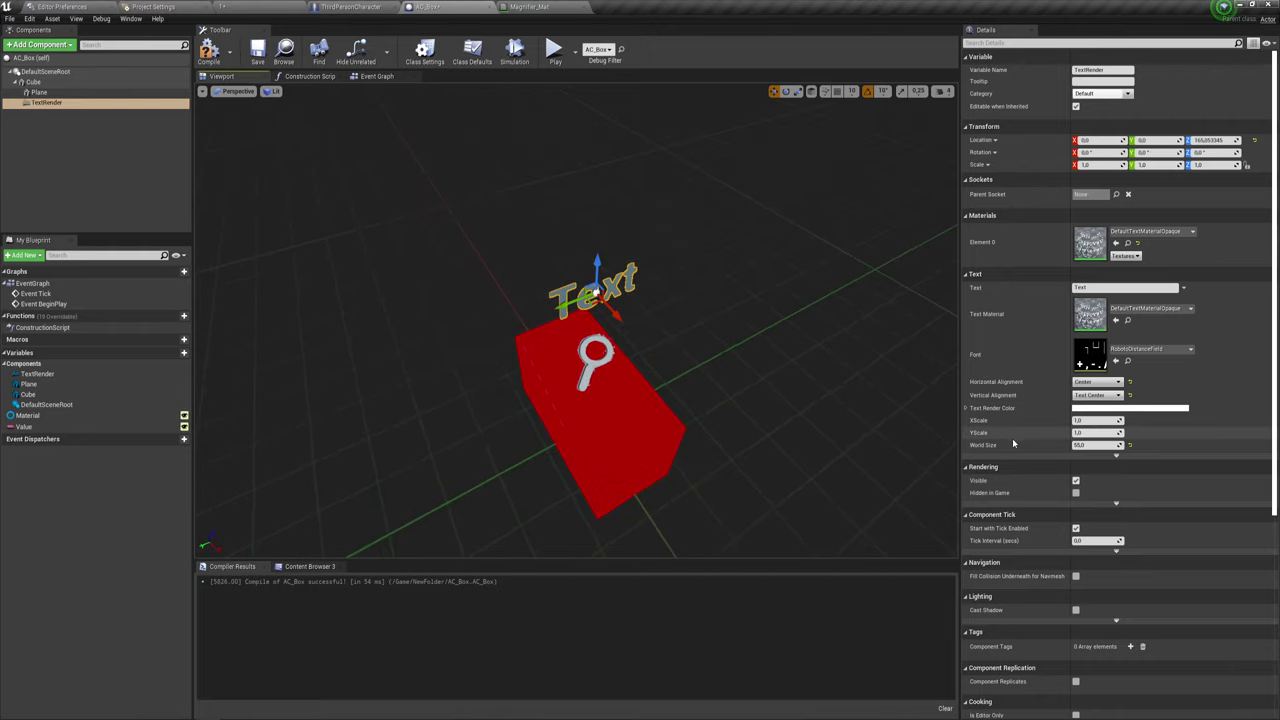
pyautogui.moveTo(771, 369)
pyautogui.mouseDown()
pyautogui.moveTo(771, 330)
pyautogui.moveTo(710, 341)
pyautogui.mouseUp()
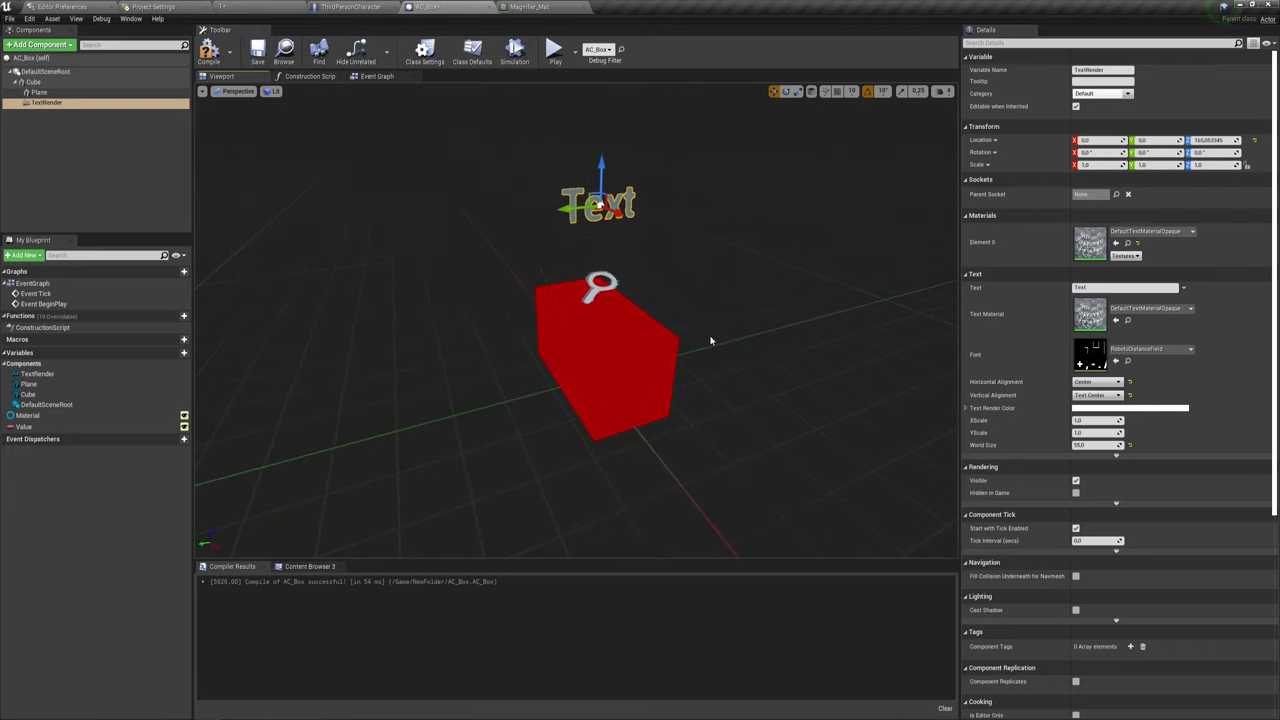
# - Raise the magnifier Plane above the box and compile the Blueprint
pyautogui.click(600, 283)
pyautogui.moveTo(603, 268); pyautogui.dragTo(605, 238)
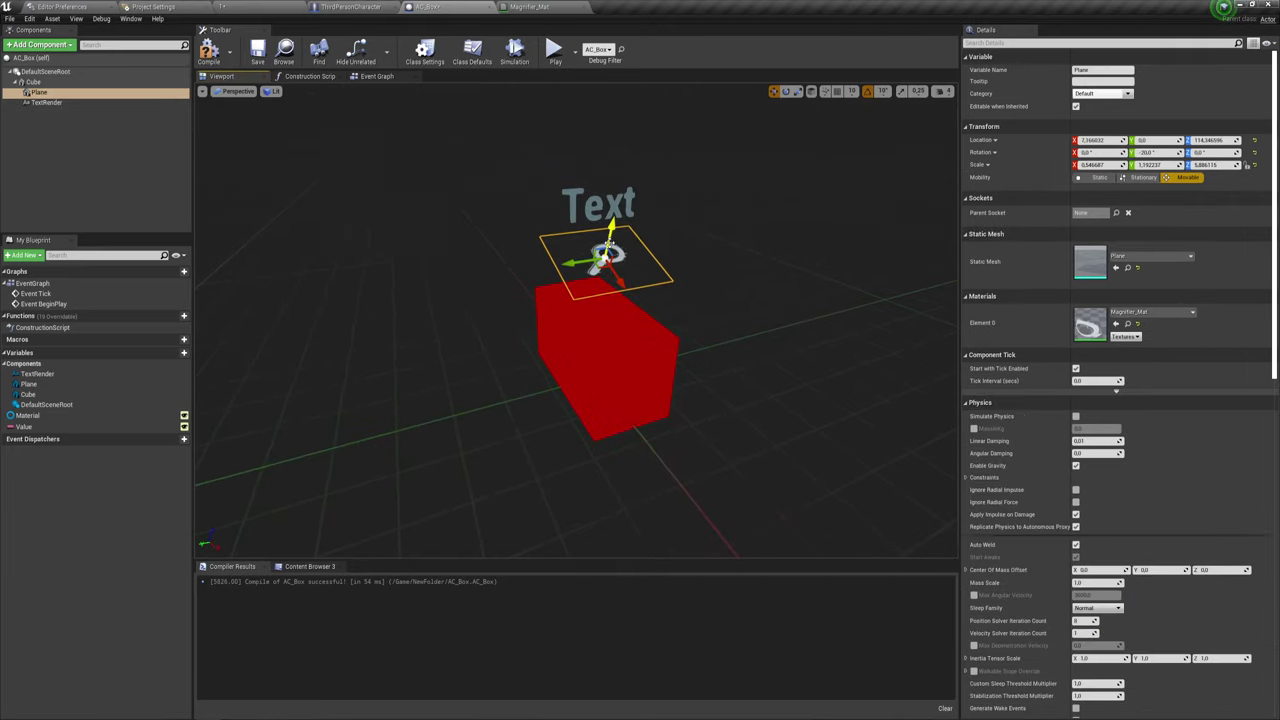
pyautogui.click(210, 52)
pyautogui.click(377, 76)
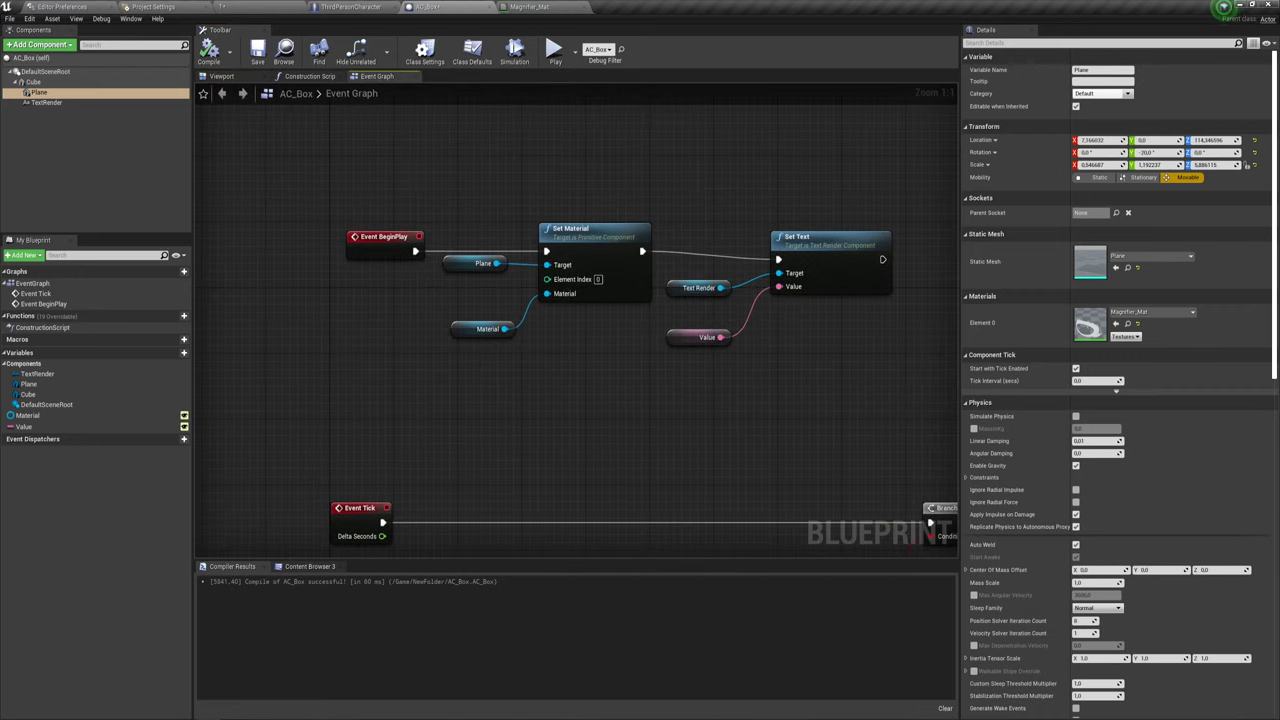
# - Create a Hand_Mat material from the Hand texture in NewFolder
pyautogui.moveTo(529, 300); pyautogui.dragTo(482, 330, button='right')
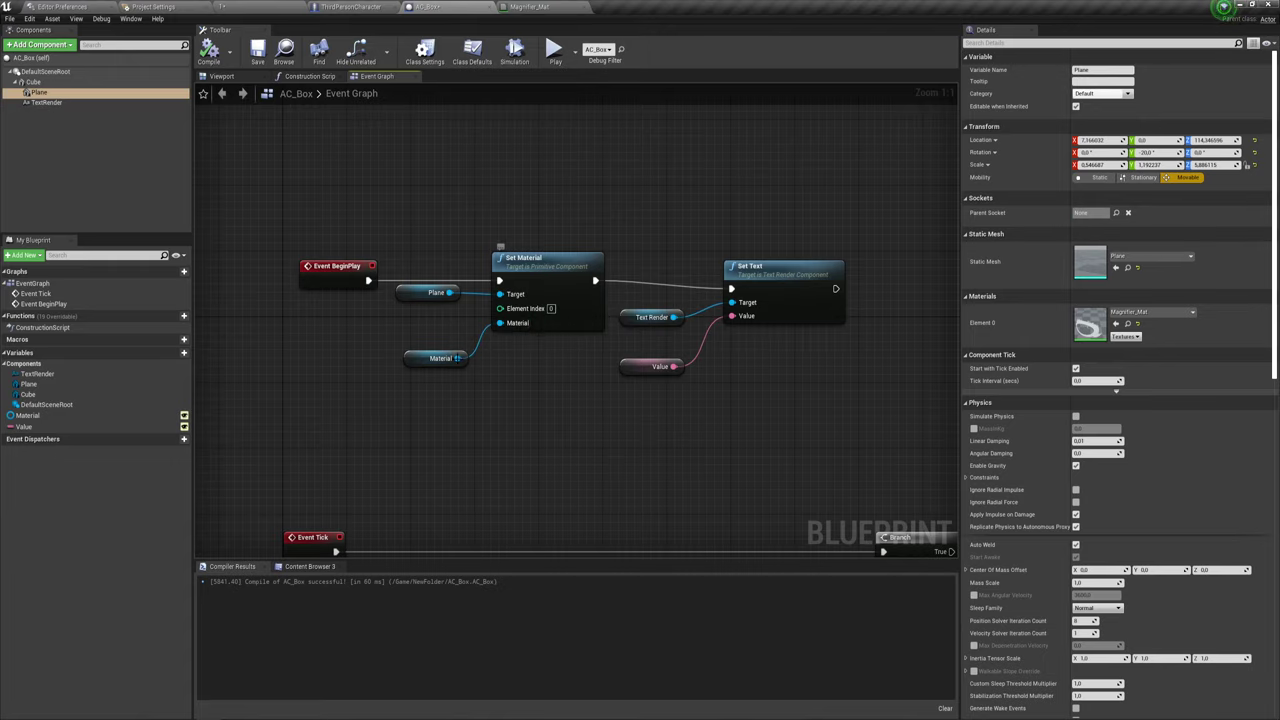
pyautogui.moveTo(458, 357); pyautogui.dragTo(453, 341)
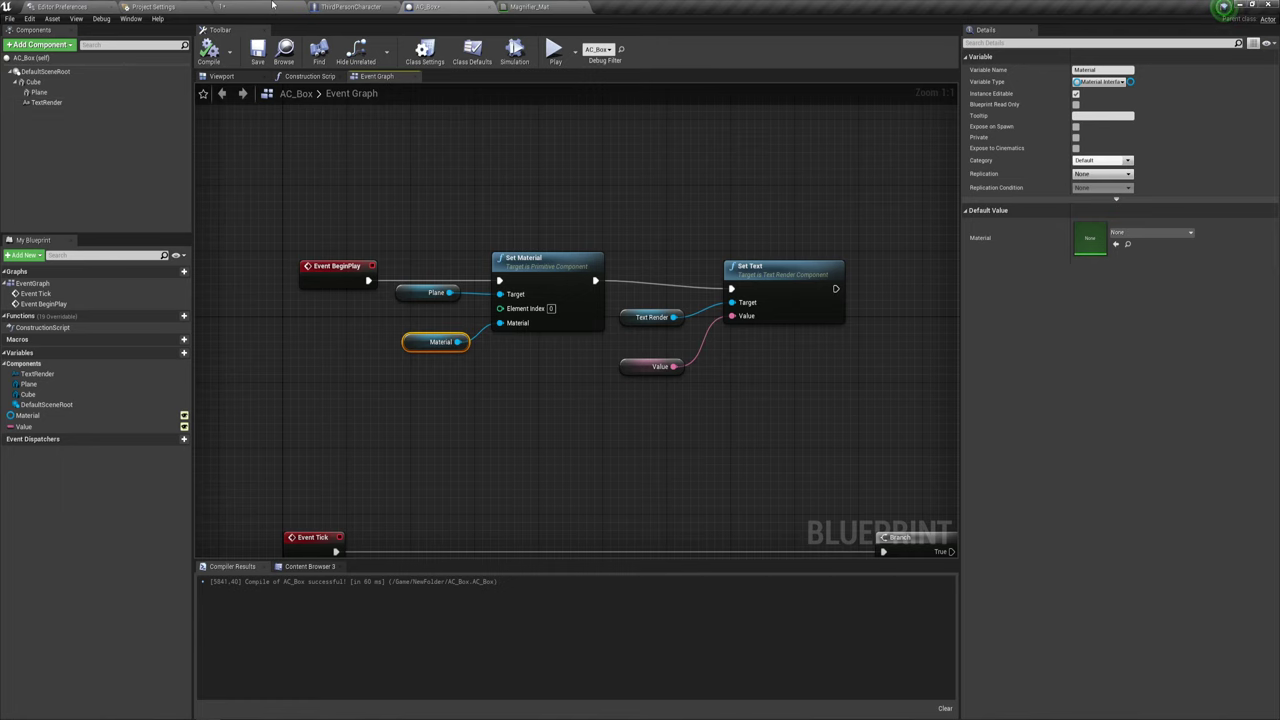
pyautogui.click(272, 5)
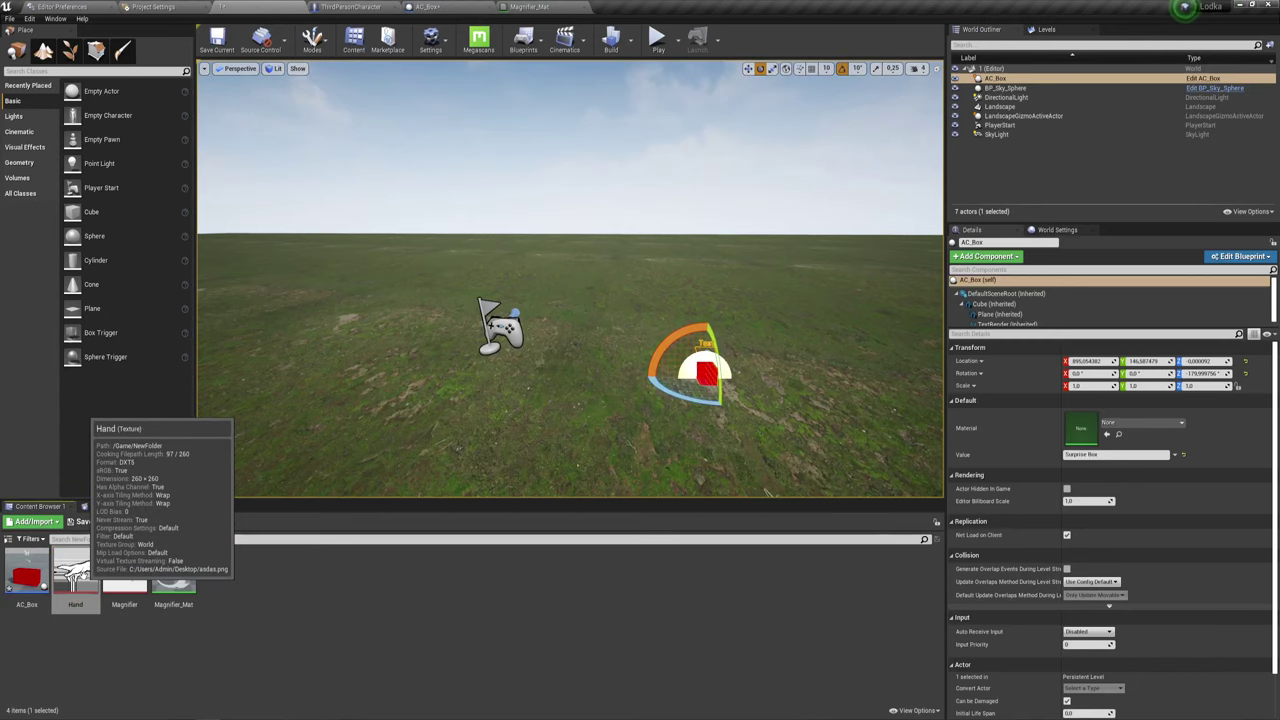
pyautogui.rightClick(75, 578)
pyautogui.click(140, 206)
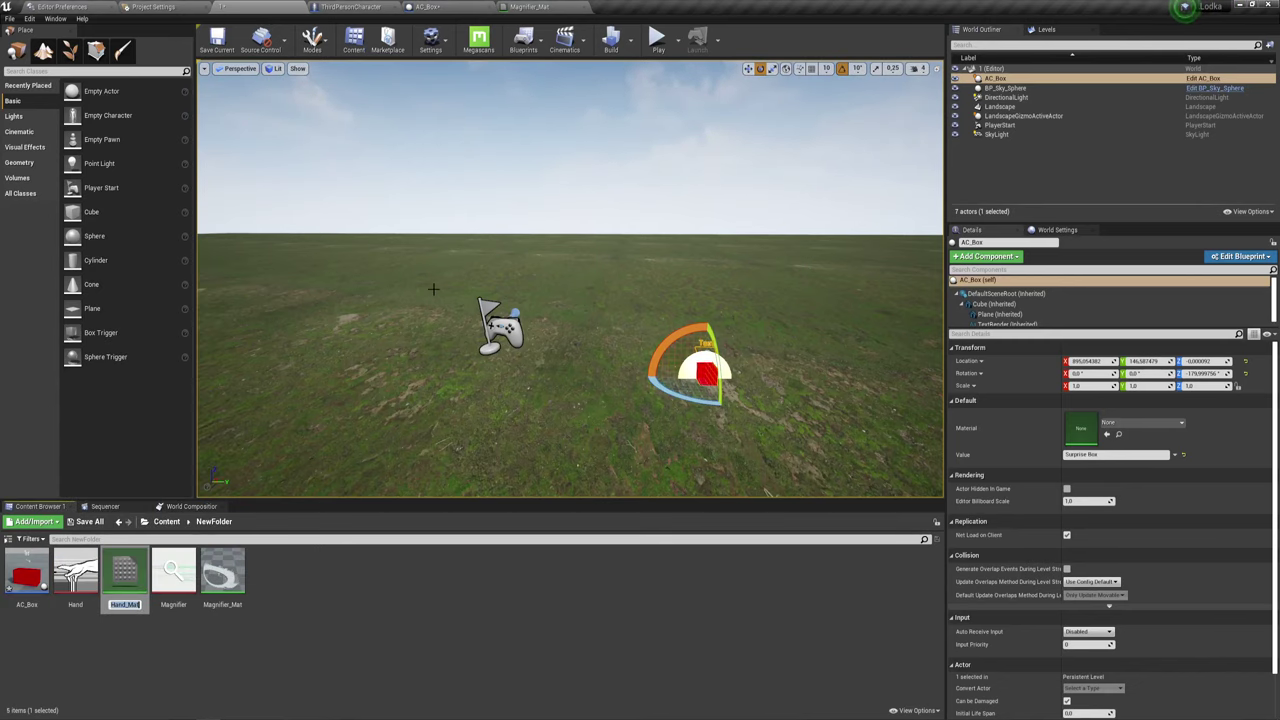
# - Name and open Hand_Mat, set its Blend Mode to Translucent, wire texture alpha to Opacity, and apply
pyautogui.press('Return')
pyautogui.doubleClick(124, 572)
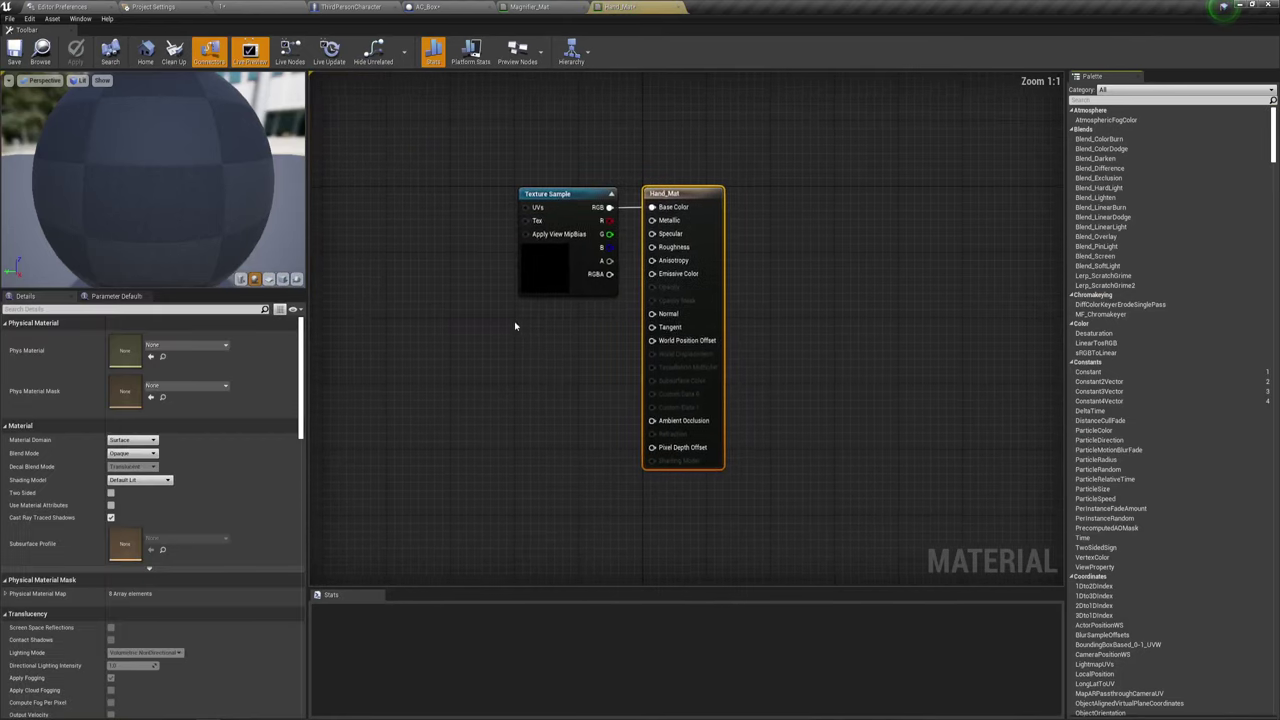
pyautogui.moveTo(585, 217); pyautogui.dragTo(470, 168)
pyautogui.click(560, 330)
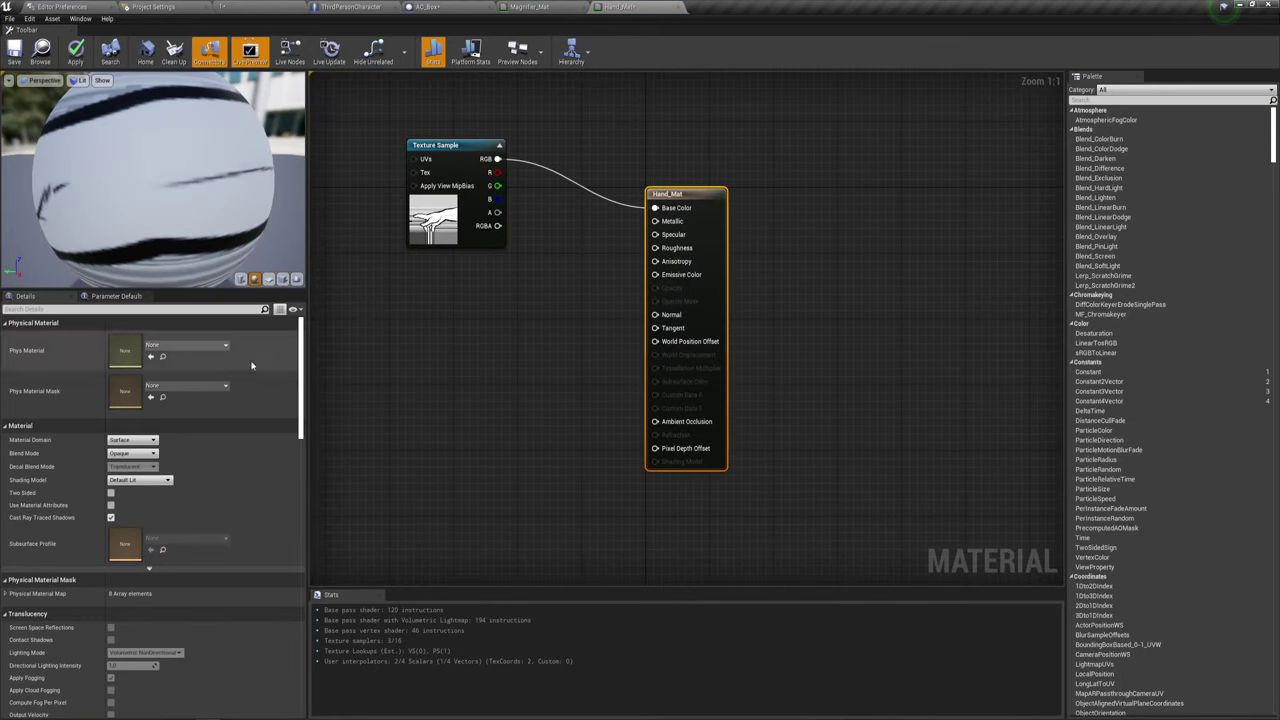
pyautogui.click(133, 453)
pyautogui.click(130, 484)
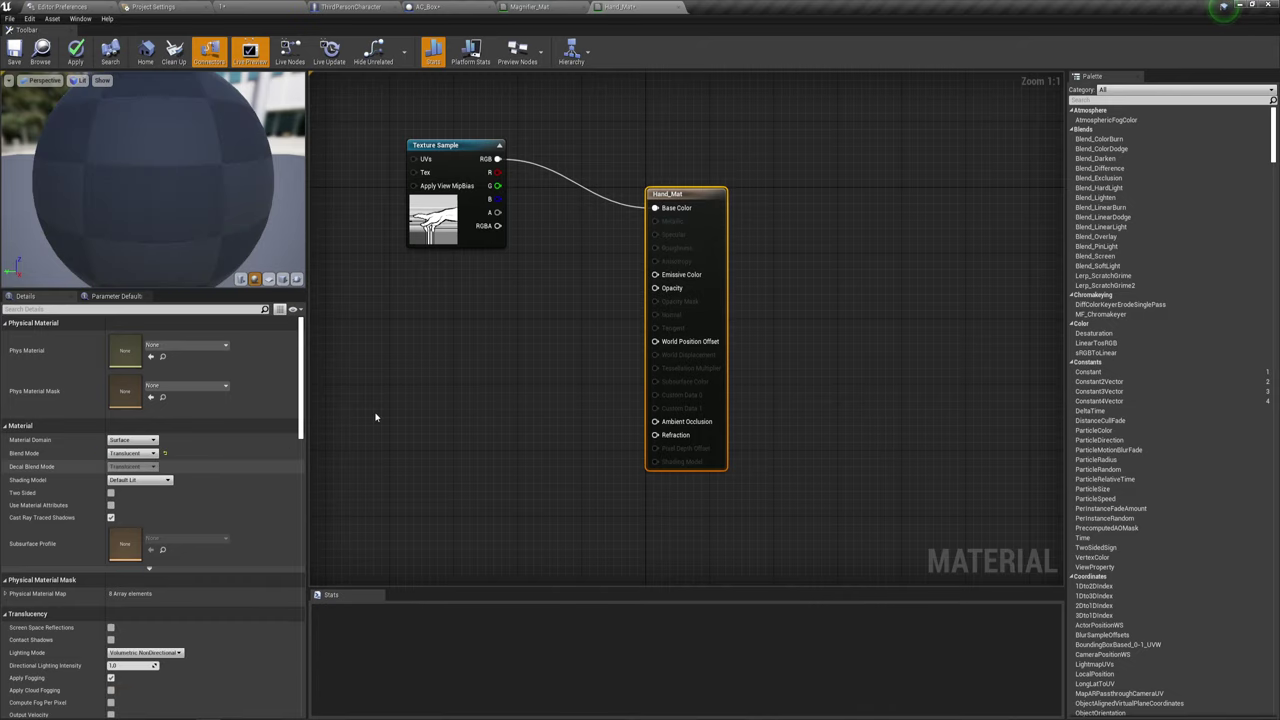
pyautogui.moveTo(656, 288); pyautogui.dragTo(497, 212)
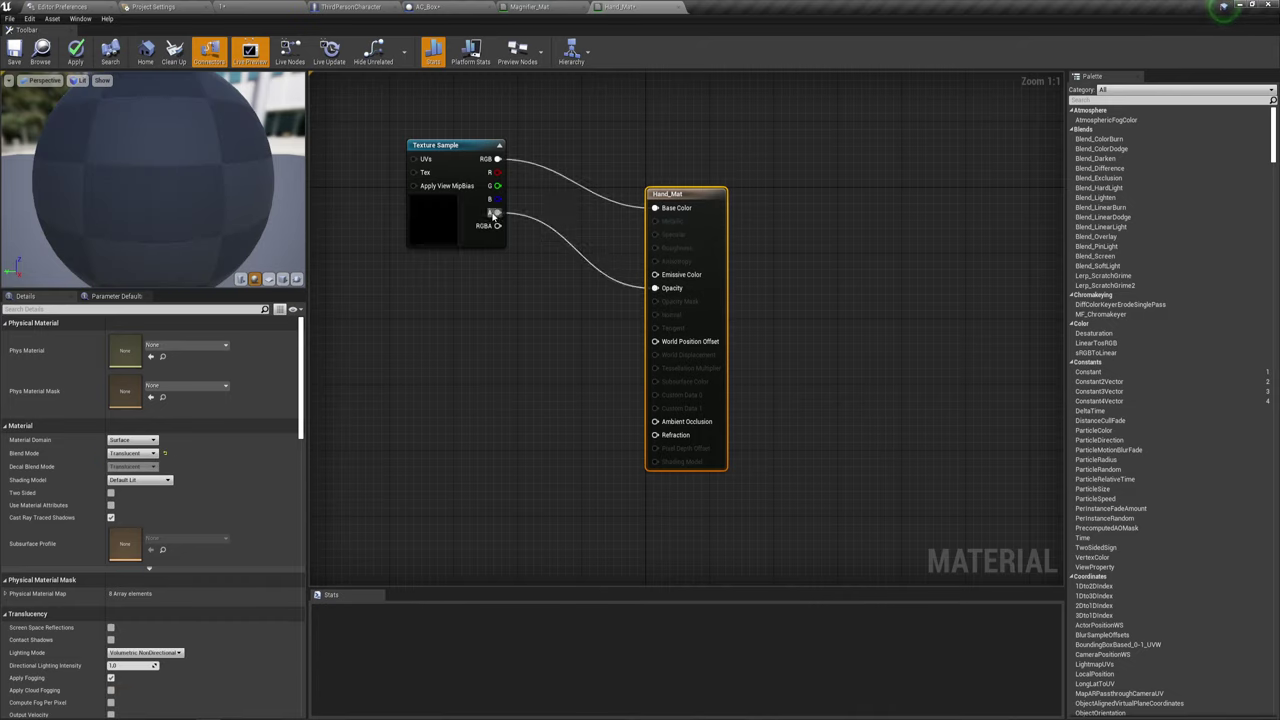
pyautogui.click(78, 52)
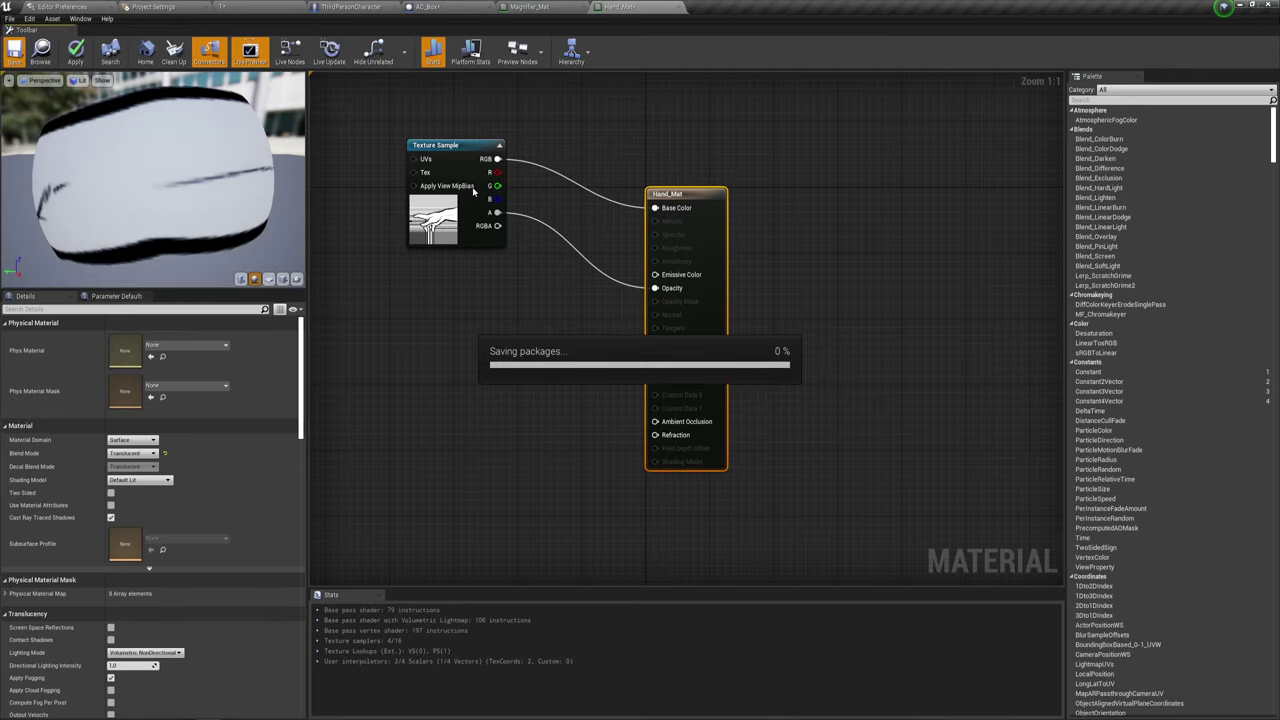
# - In the level editor, set the placed AC_Box's Material to Hand_Mat and start Play-in-Editor
pyautogui.click(437, 8)
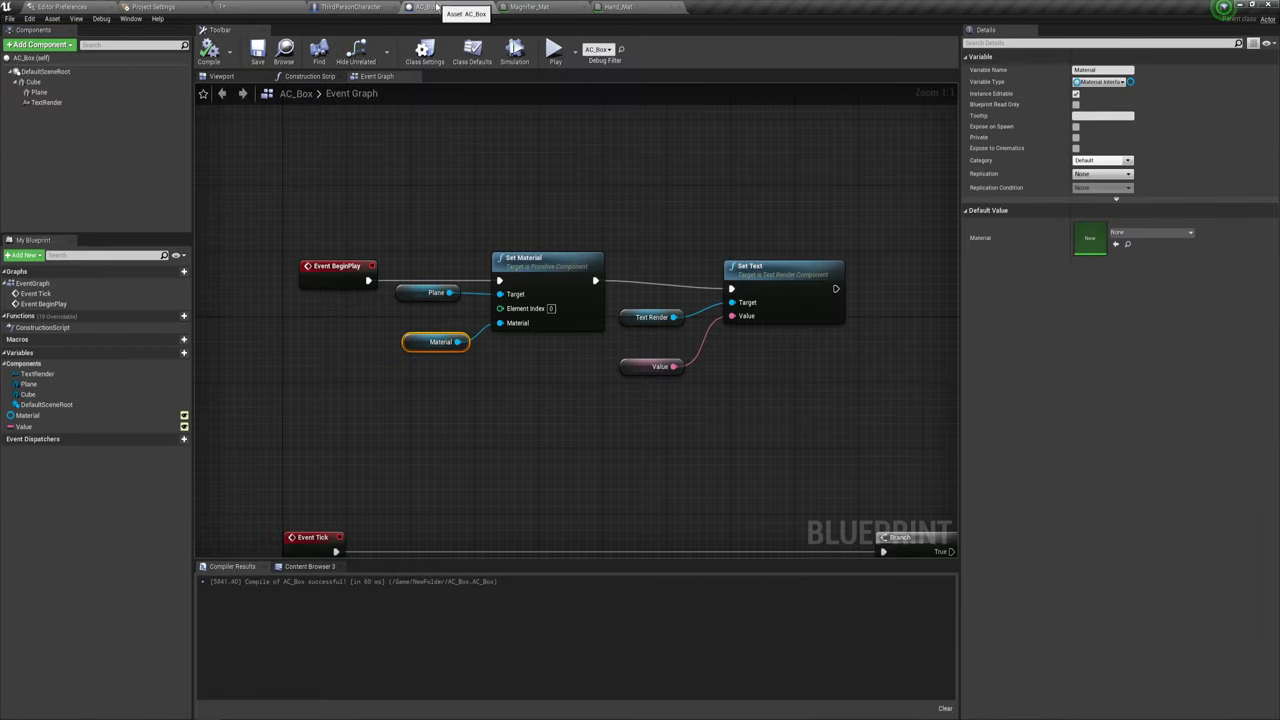
pyautogui.click(222, 7)
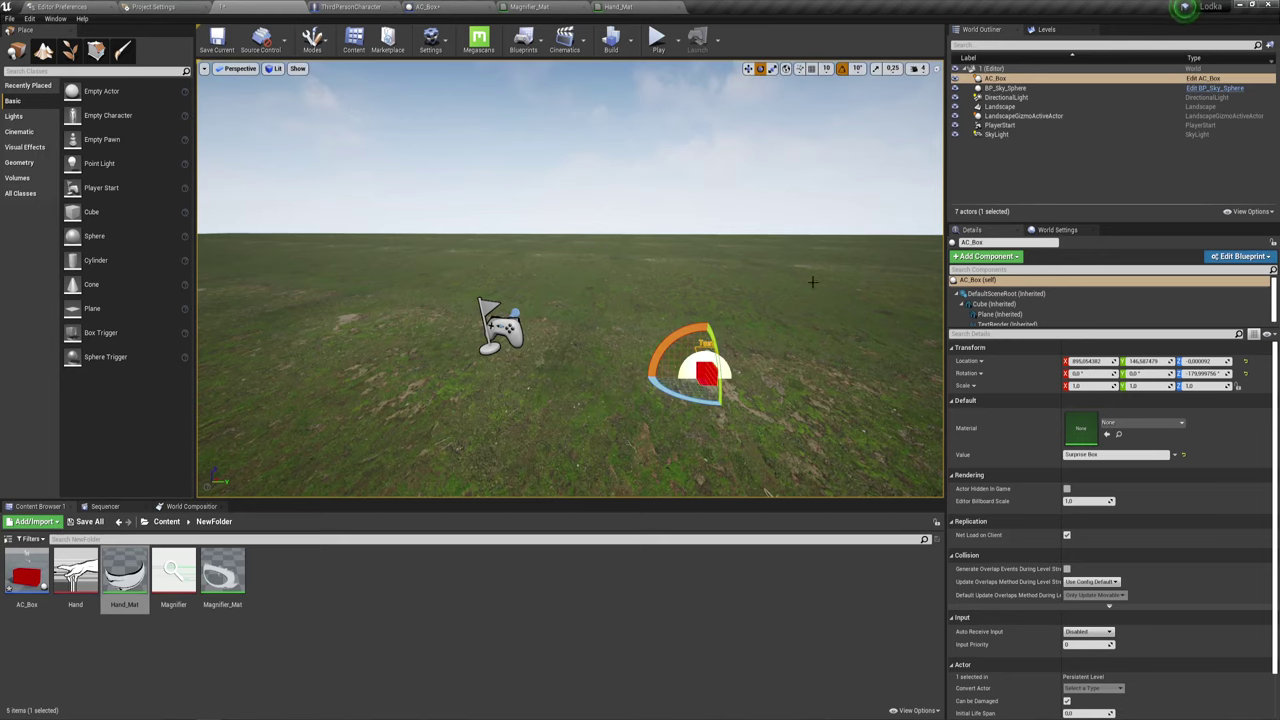
pyautogui.press('f')
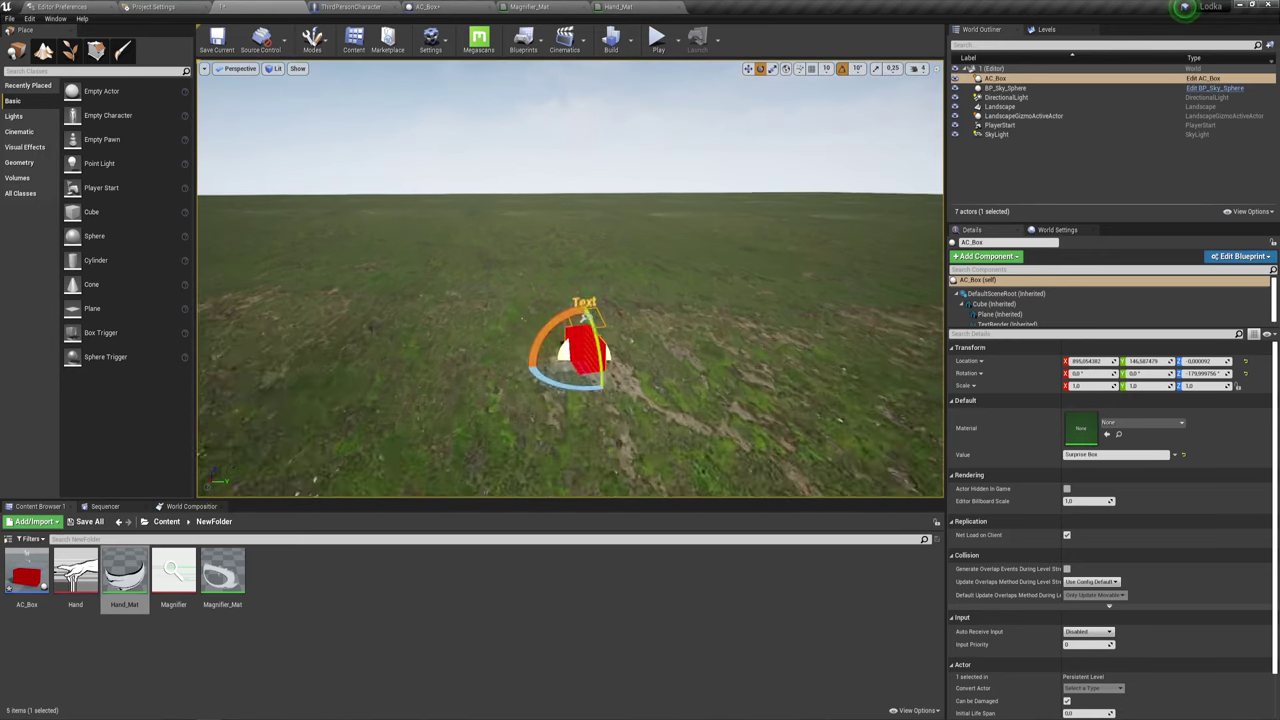
pyautogui.click(1167, 425)
pyautogui.write('Hand')
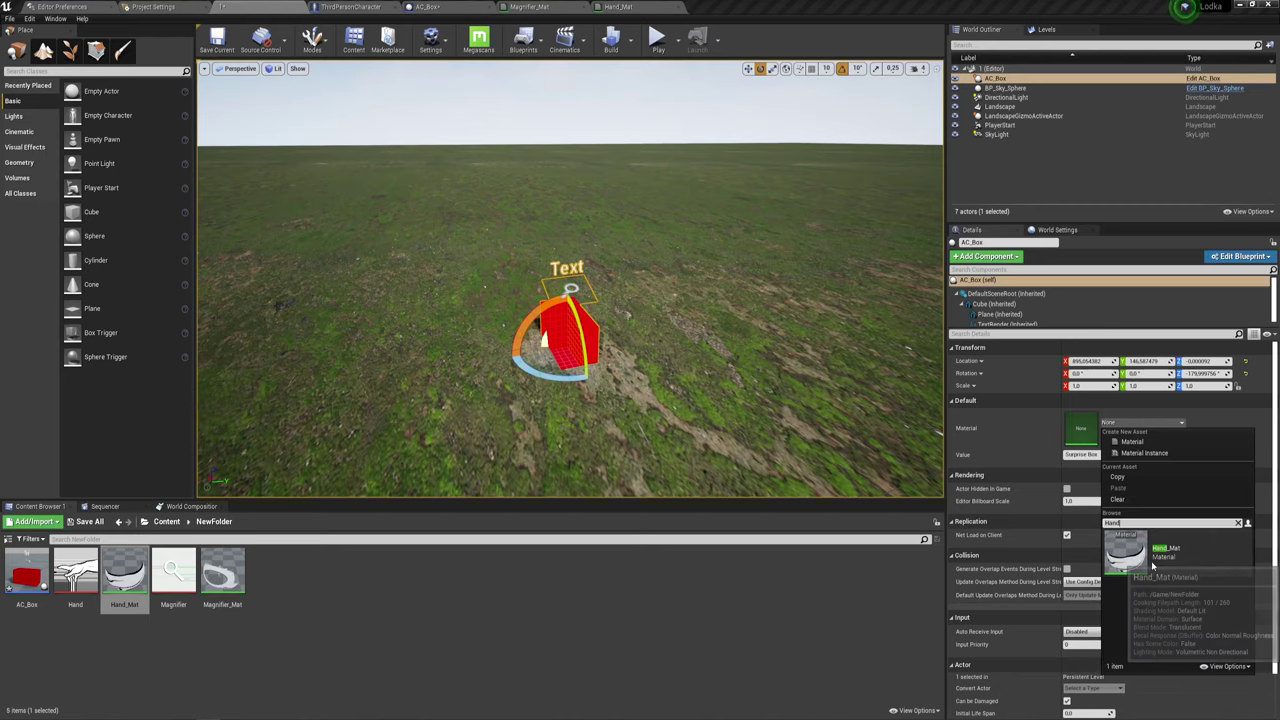
pyautogui.click(1125, 547)
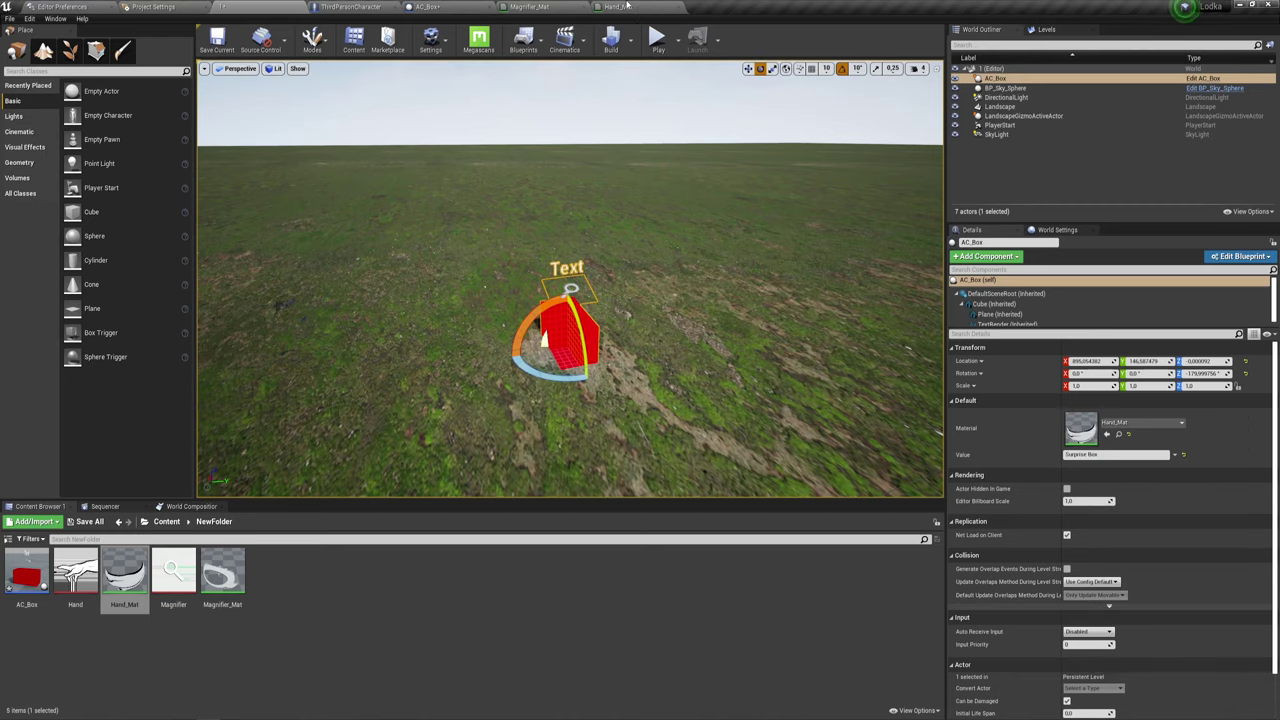
pyautogui.click(656, 38)
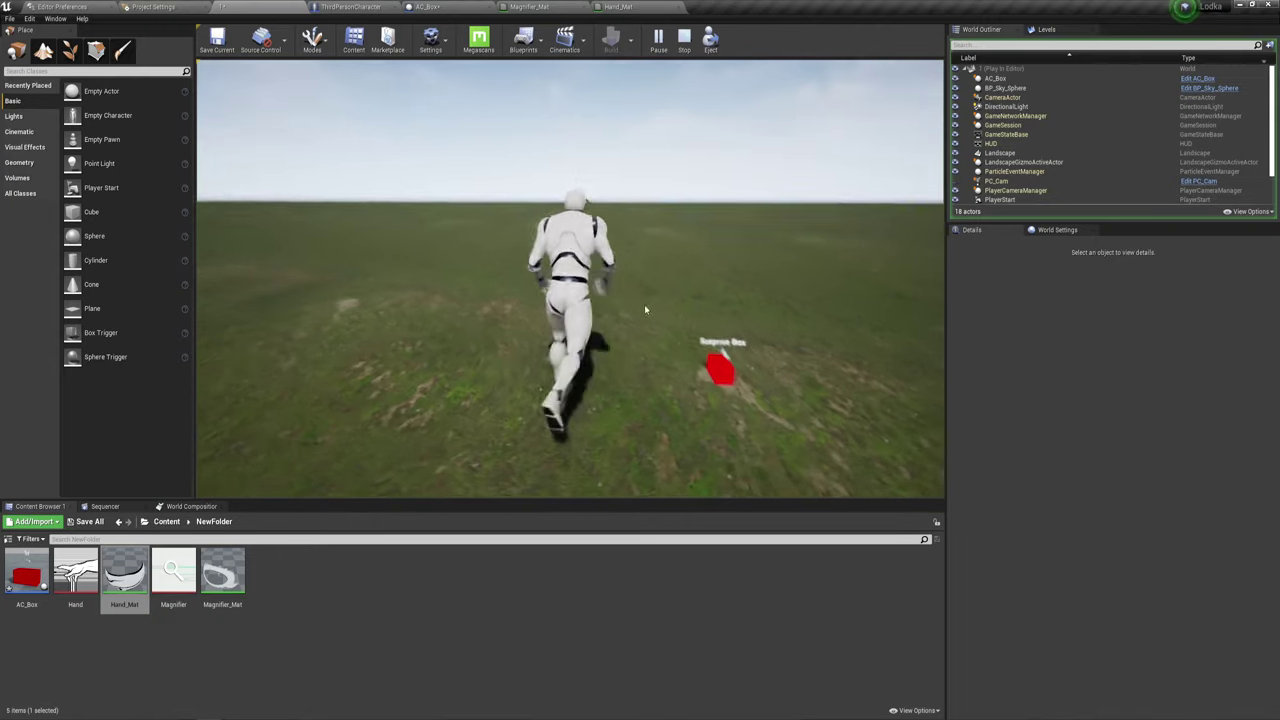
# - Walk the character up to the Surprise Box and back, then stop the play session
pyautogui.press('d')
pyautogui.press('w')
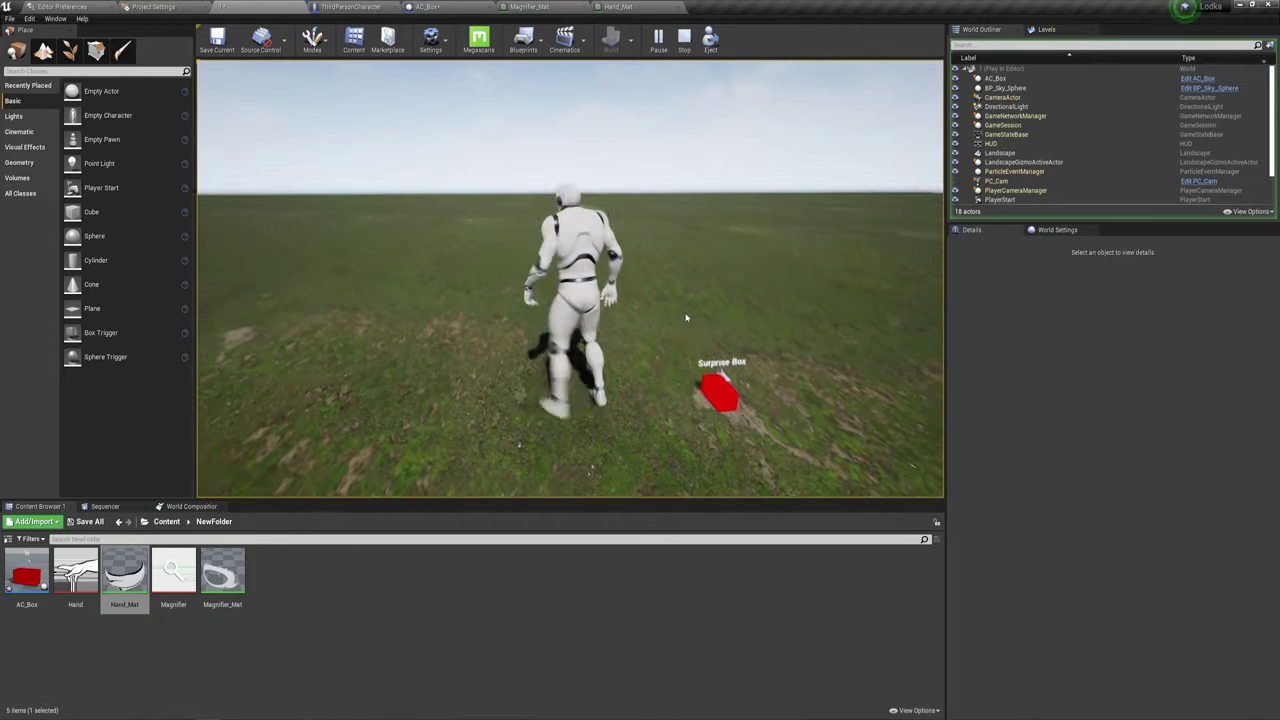
pyautogui.press('w')
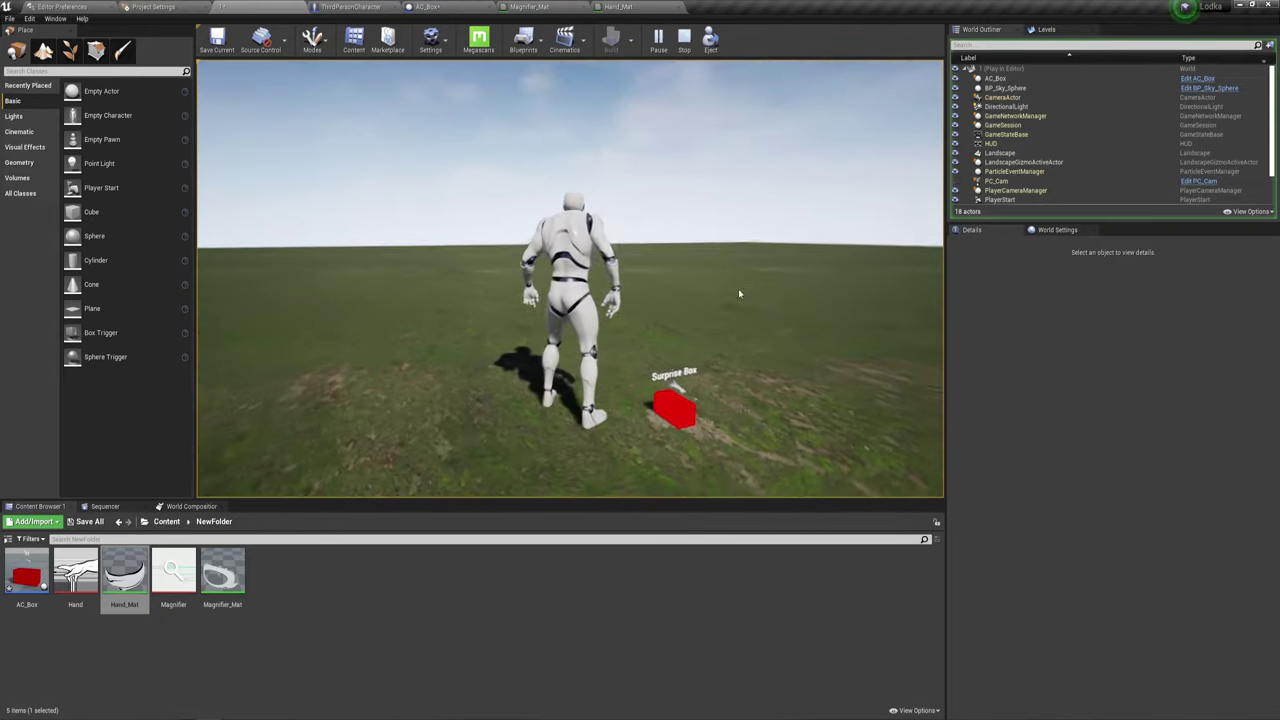
pyautogui.press('s')
pyautogui.press('Escape')
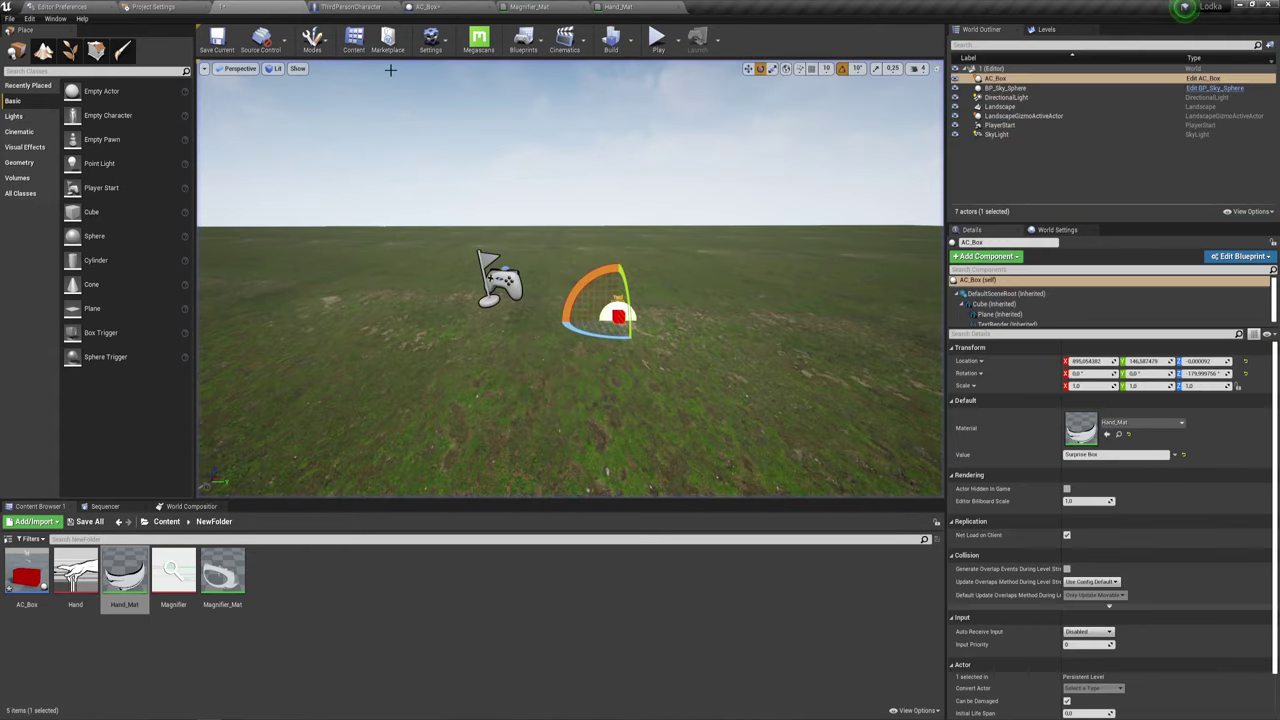
# - Scale the AC_Box Cube up to about 0.43, 0.28, 0.29, compile, and launch the game preview
pyautogui.click(428, 7)
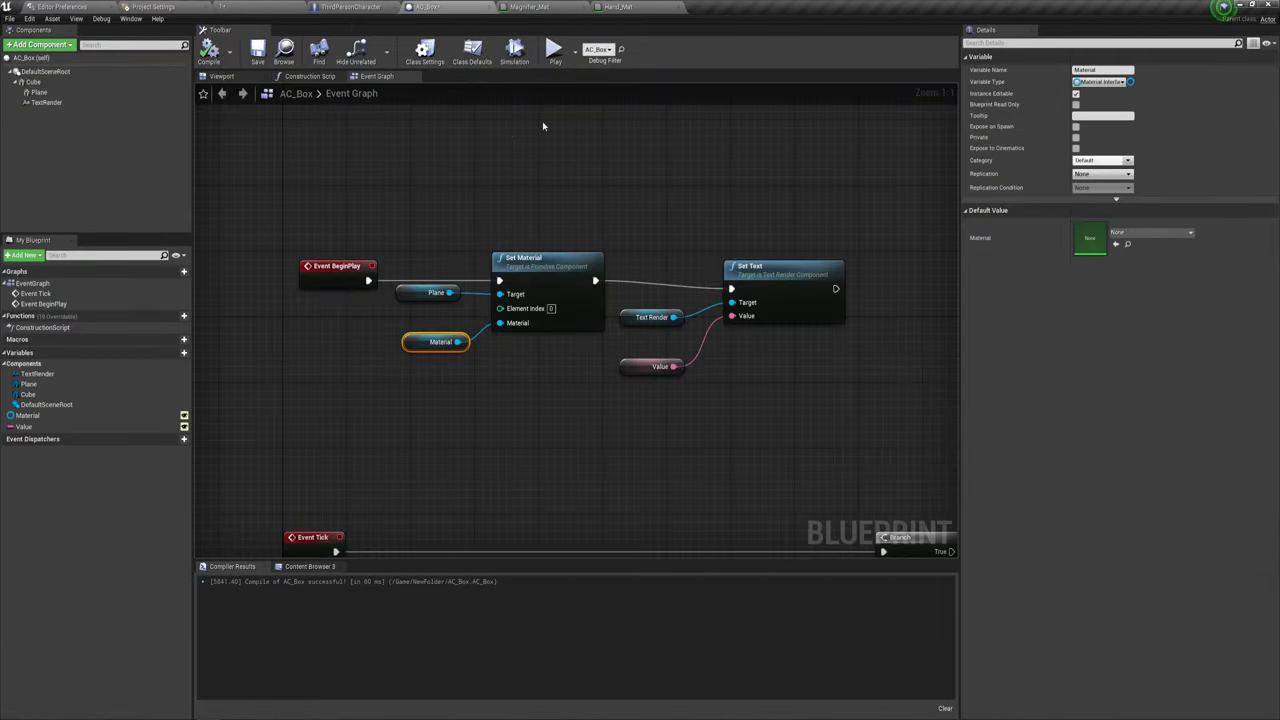
pyautogui.click(222, 76)
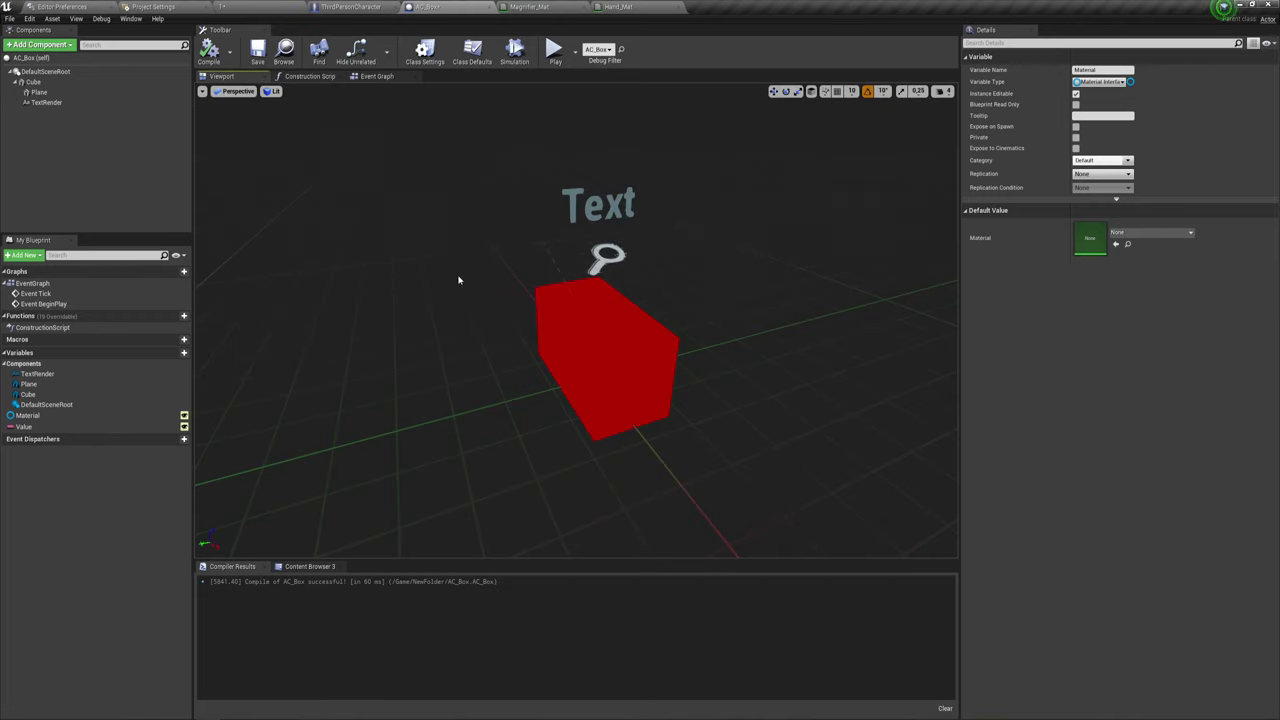
pyautogui.click(34, 81)
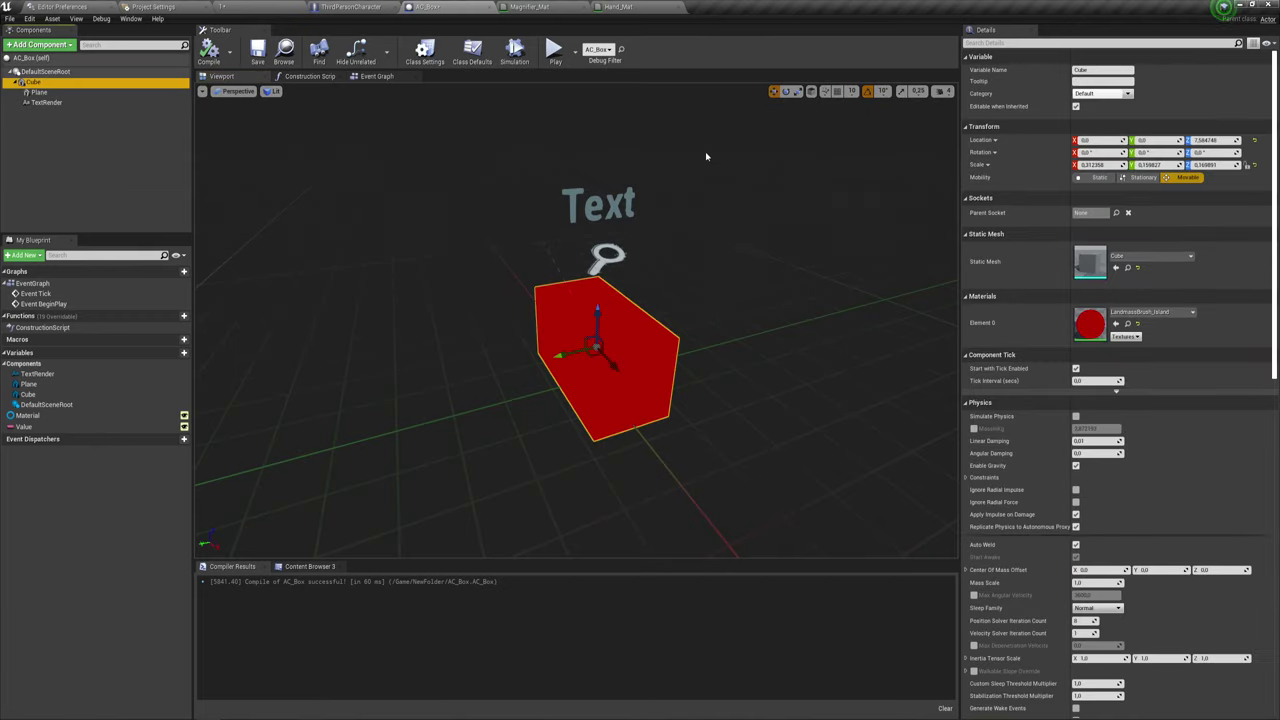
pyautogui.click(797, 91)
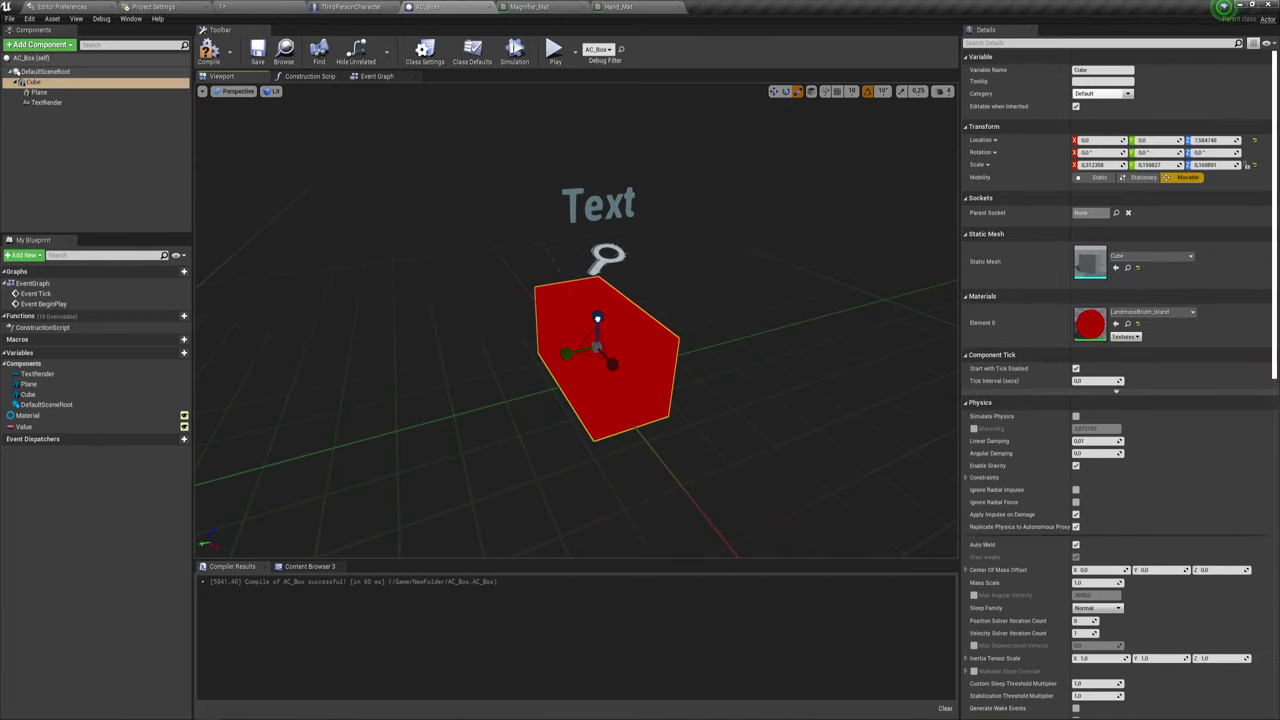
pyautogui.moveTo(596, 345); pyautogui.dragTo(650, 330)
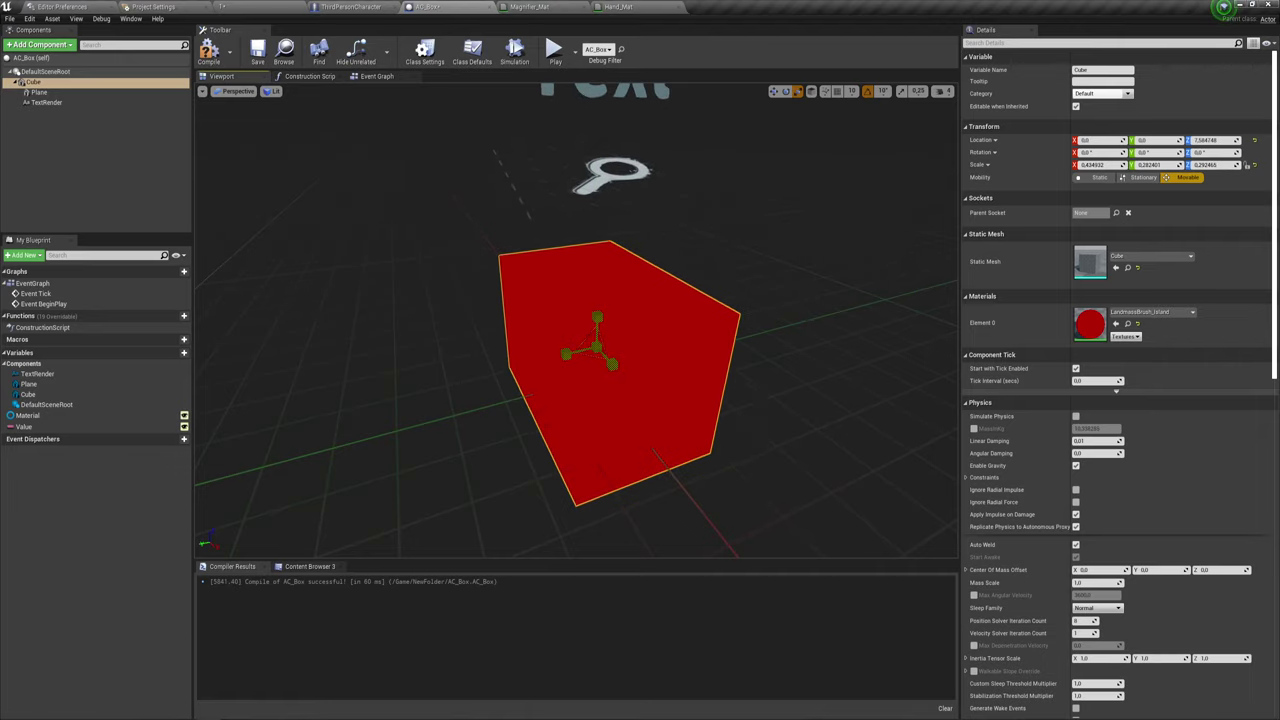
pyautogui.scroll(-5, 641, 385)
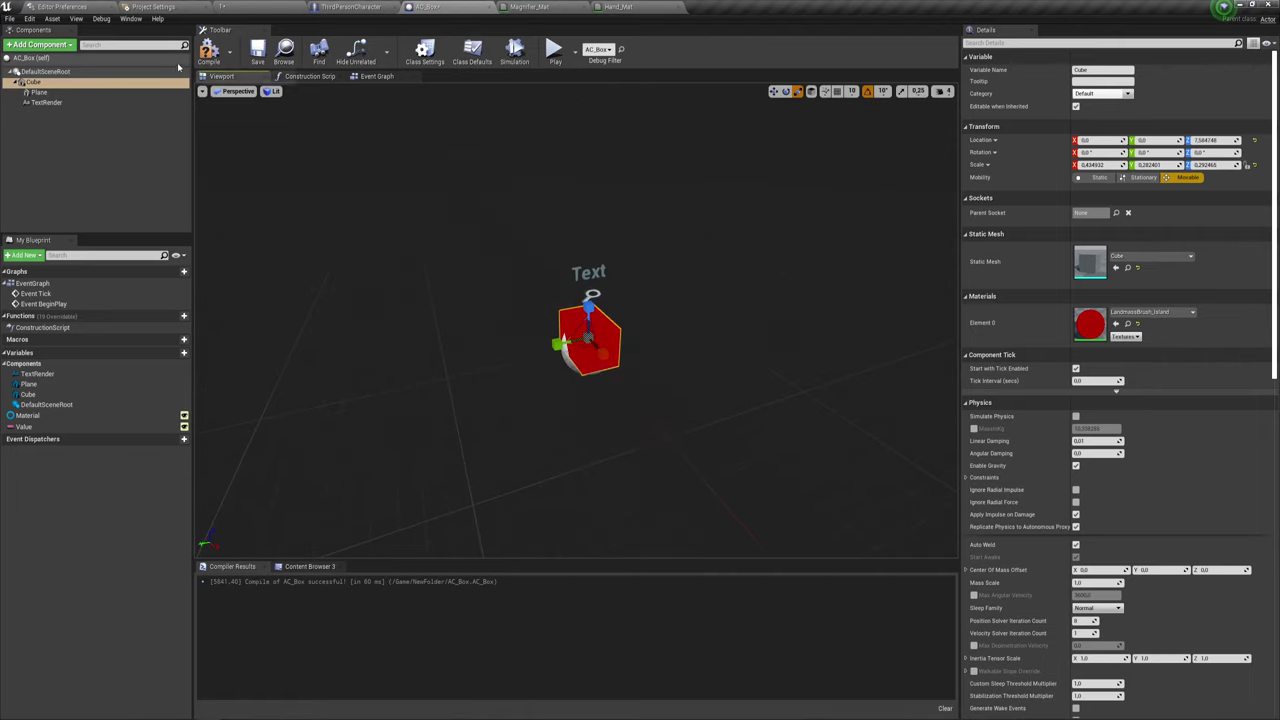
pyautogui.click(208, 52)
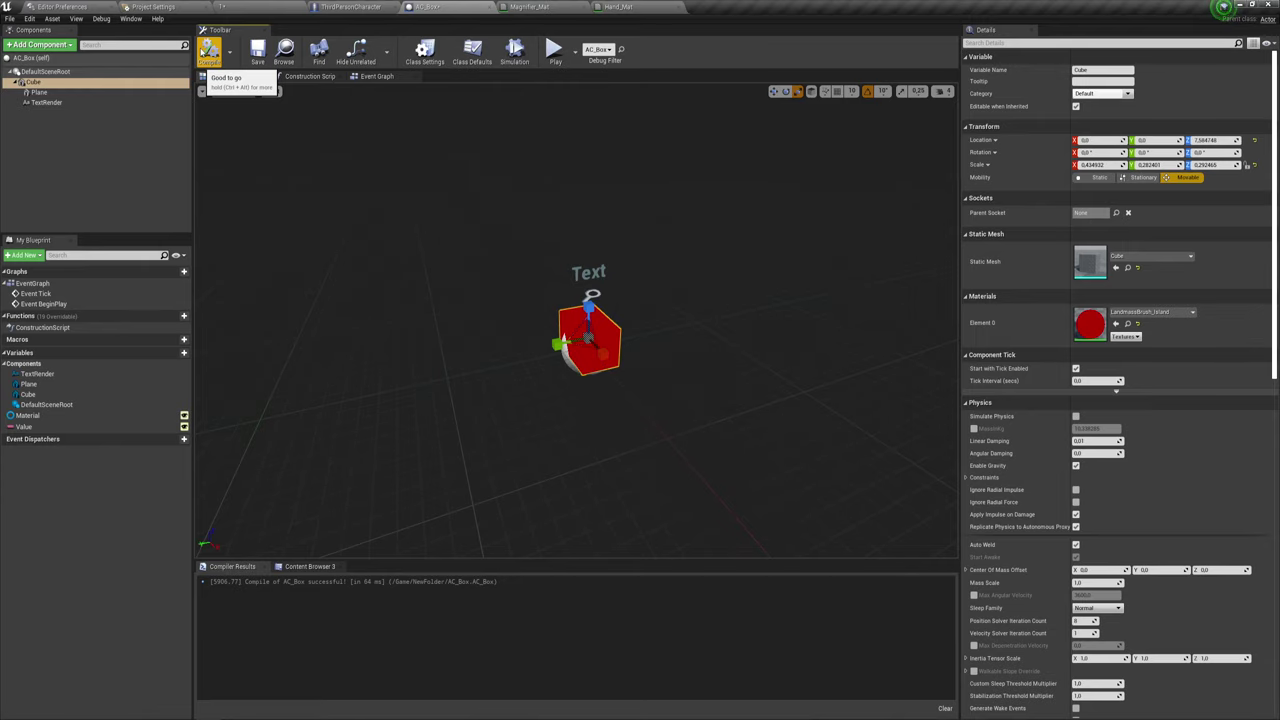
pyautogui.click(553, 49)
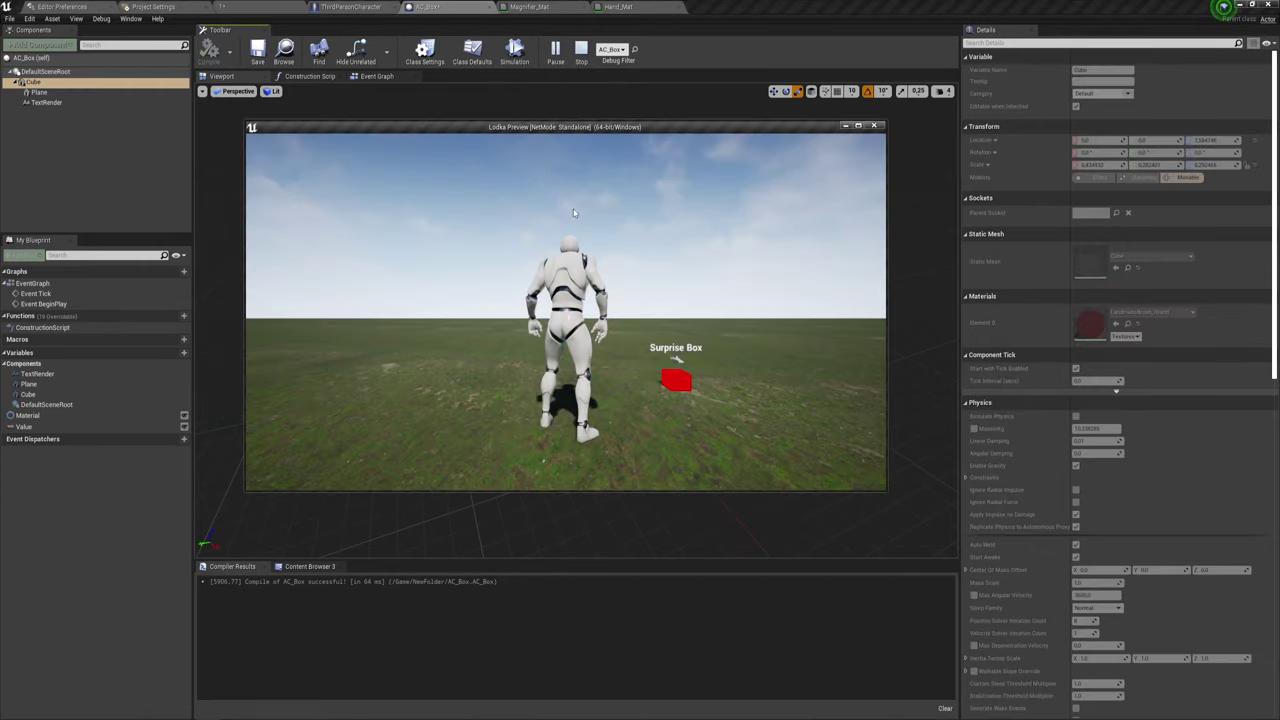
# - Run the character back and forth around the Surprise Box, then close the standalone preview
pyautogui.press('w')
pyautogui.press('d')
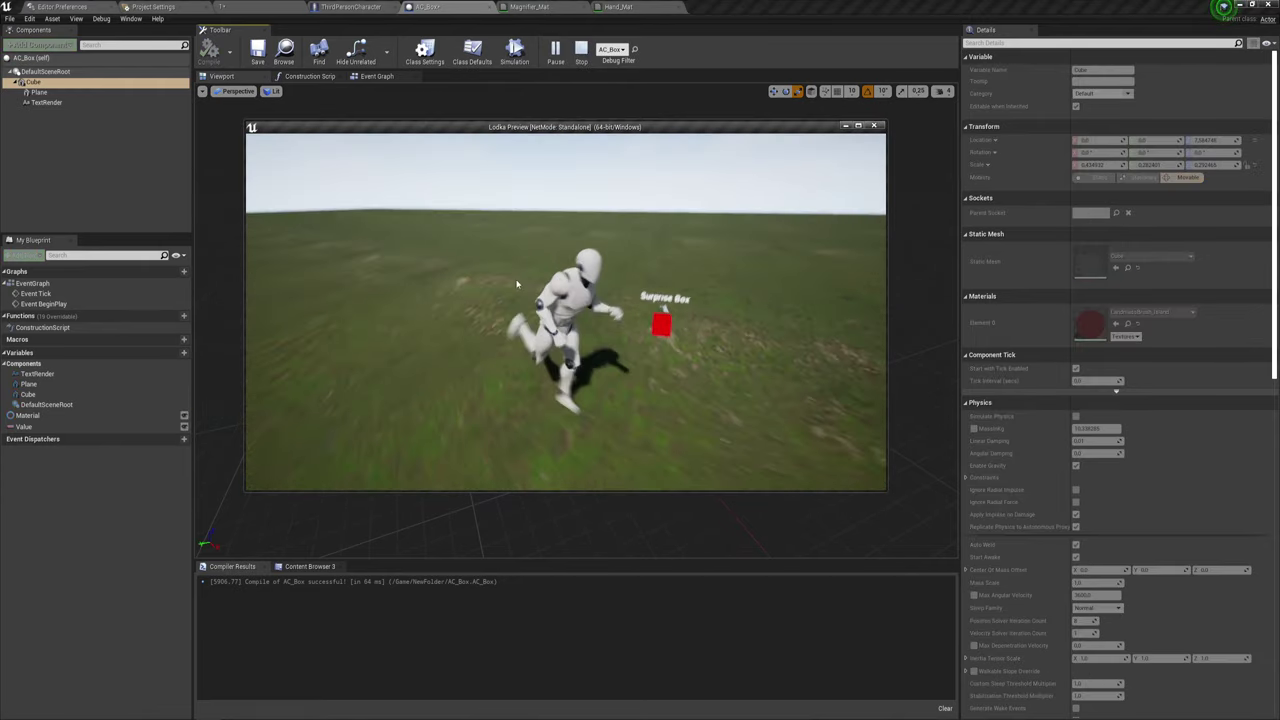
pyautogui.press('a')
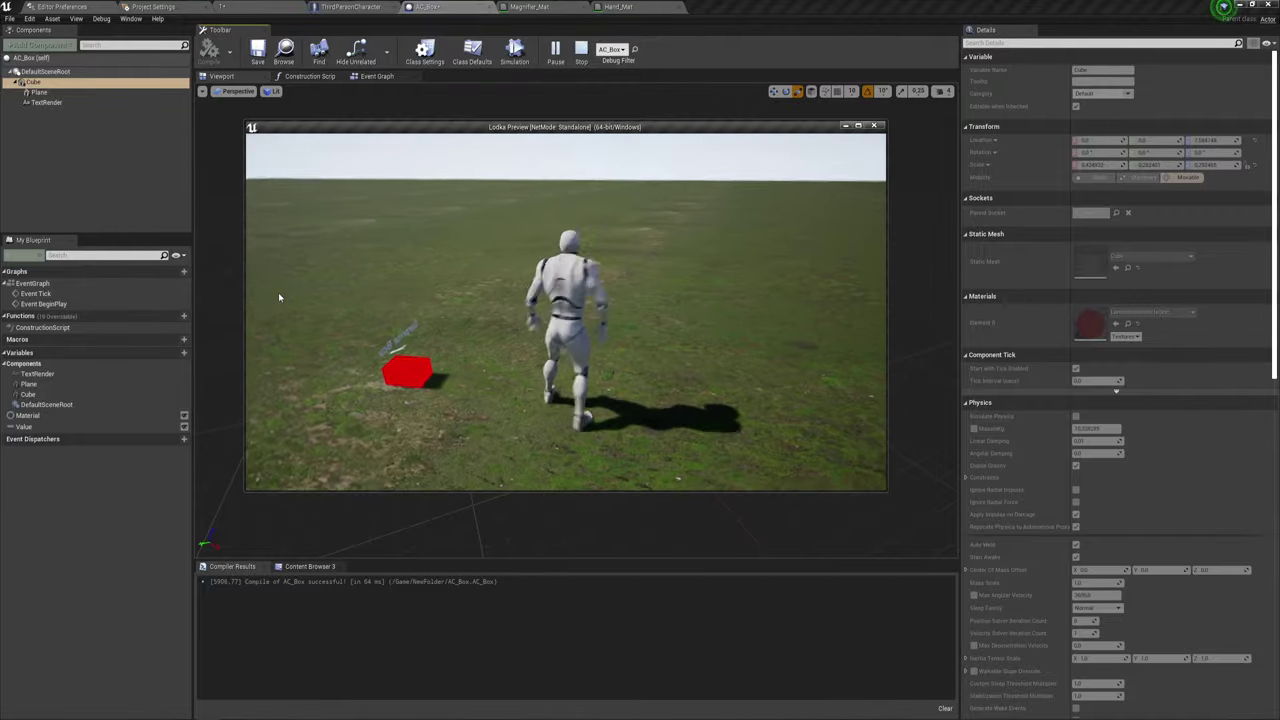
pyautogui.press('s')
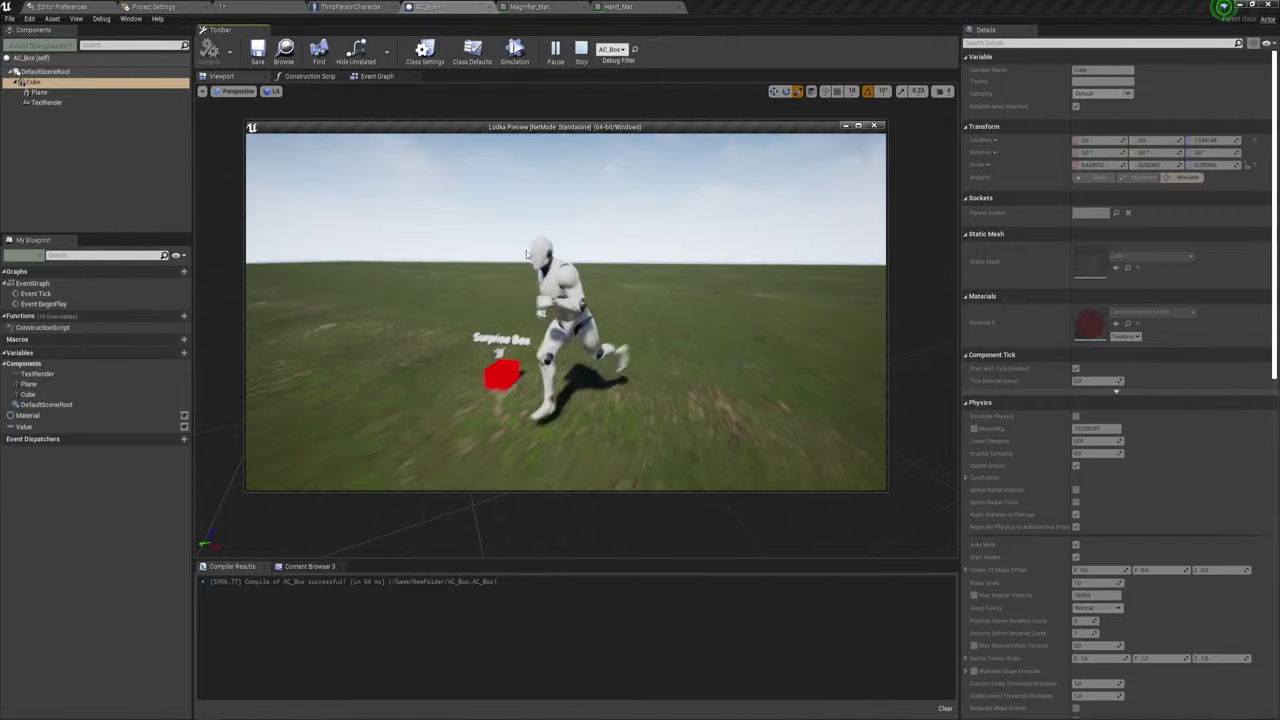
pyautogui.press('d')
pyautogui.press('w')
pyautogui.press('s')
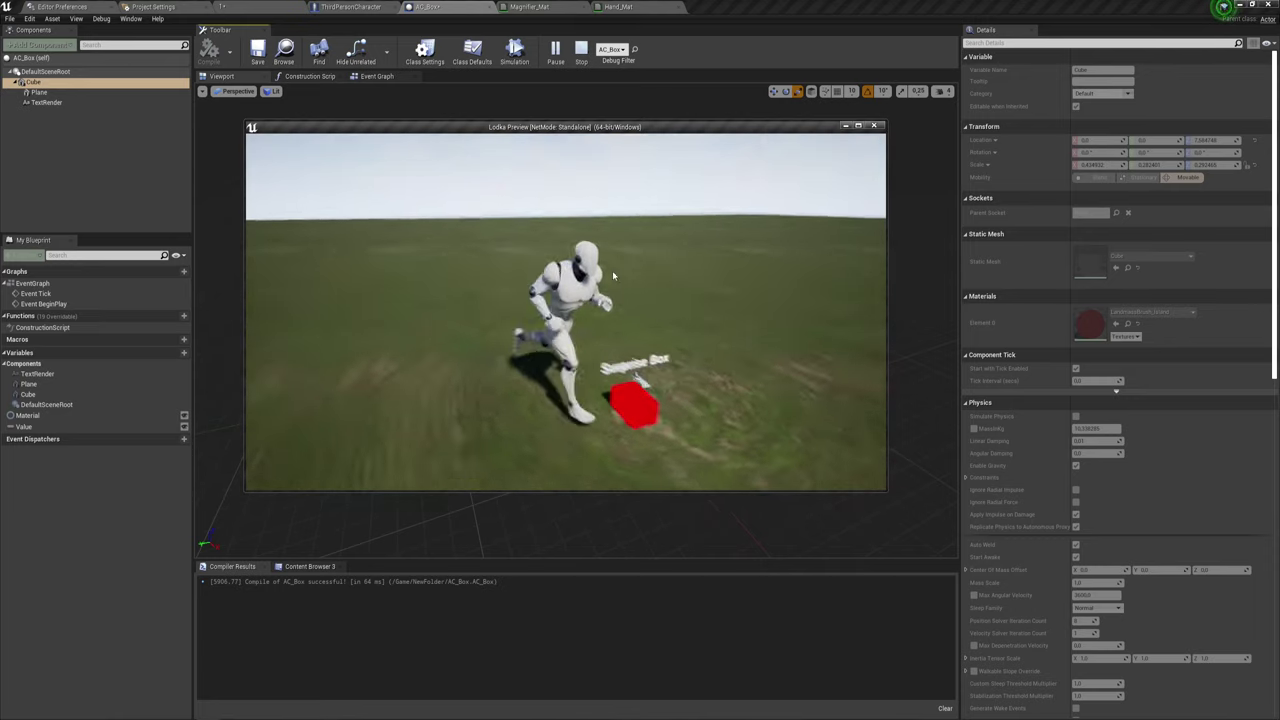
pyautogui.press('Escape')
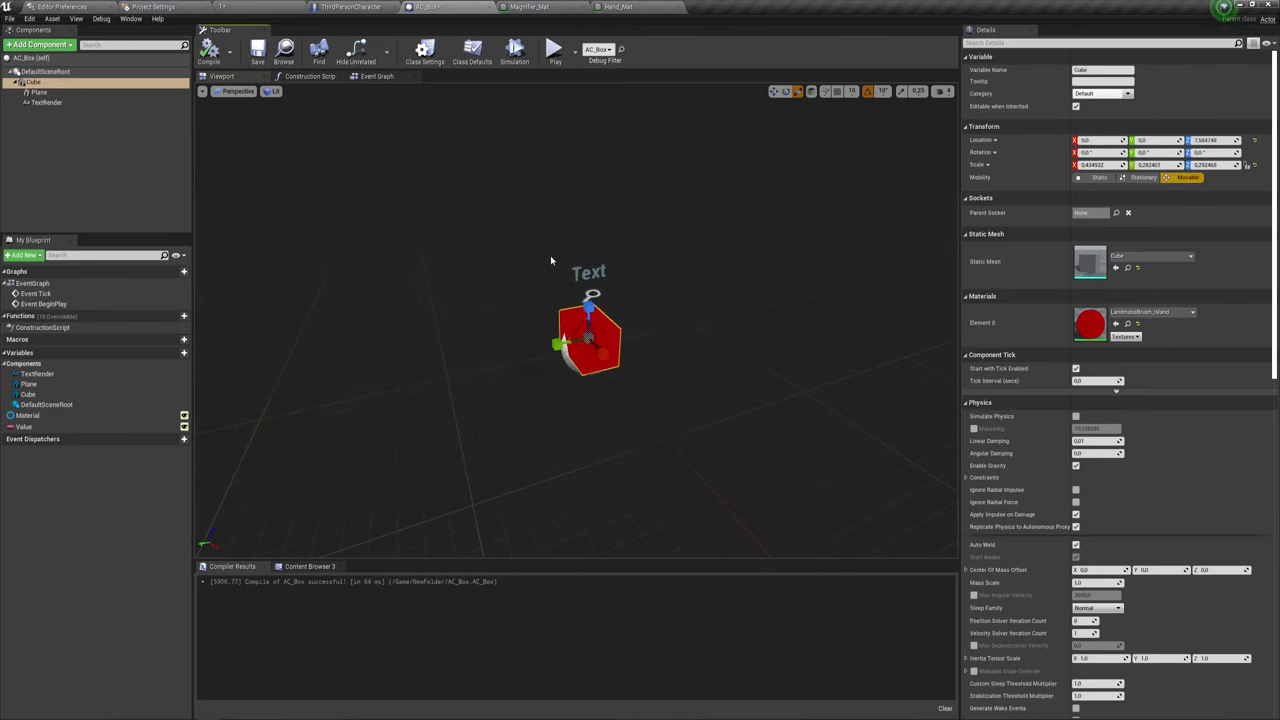
# - In the Event Graph, box-select the Event Tick distance-check nodes, then select the Plane component
pyautogui.click(377, 76)
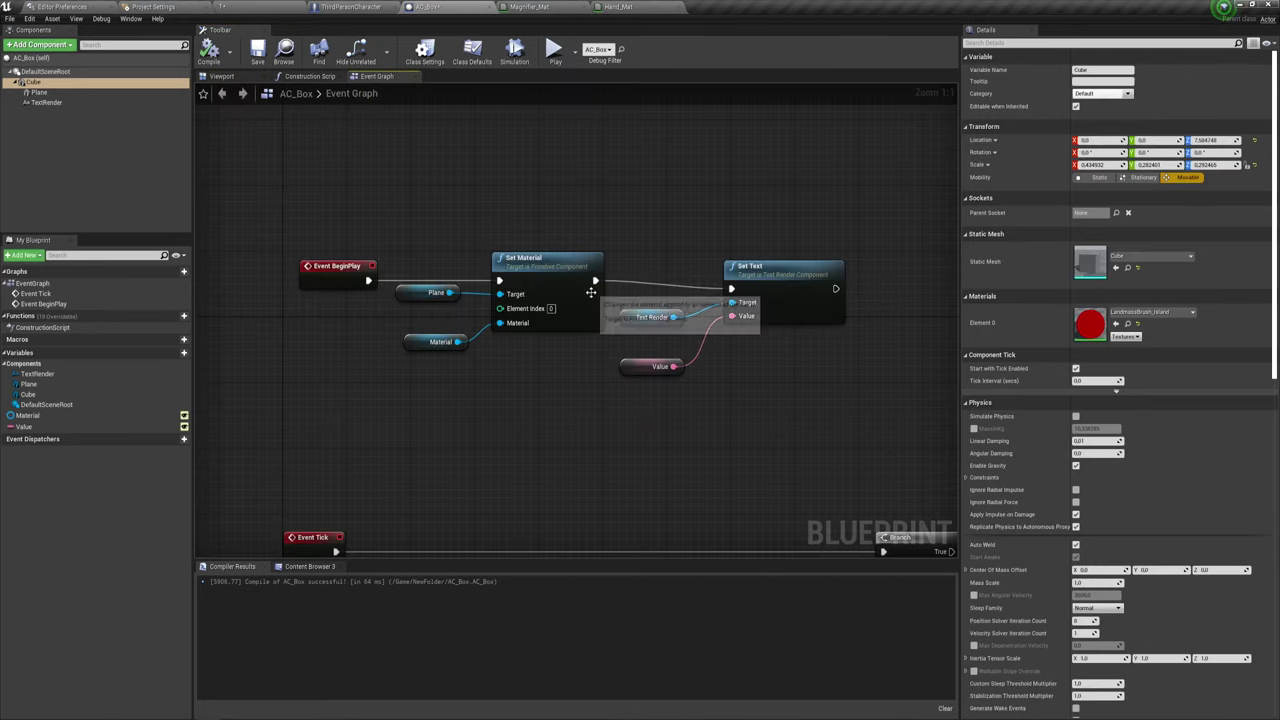
pyautogui.scroll(-1, 591, 291)
pyautogui.moveTo(597, 251); pyautogui.dragTo(635, 241, button='right')
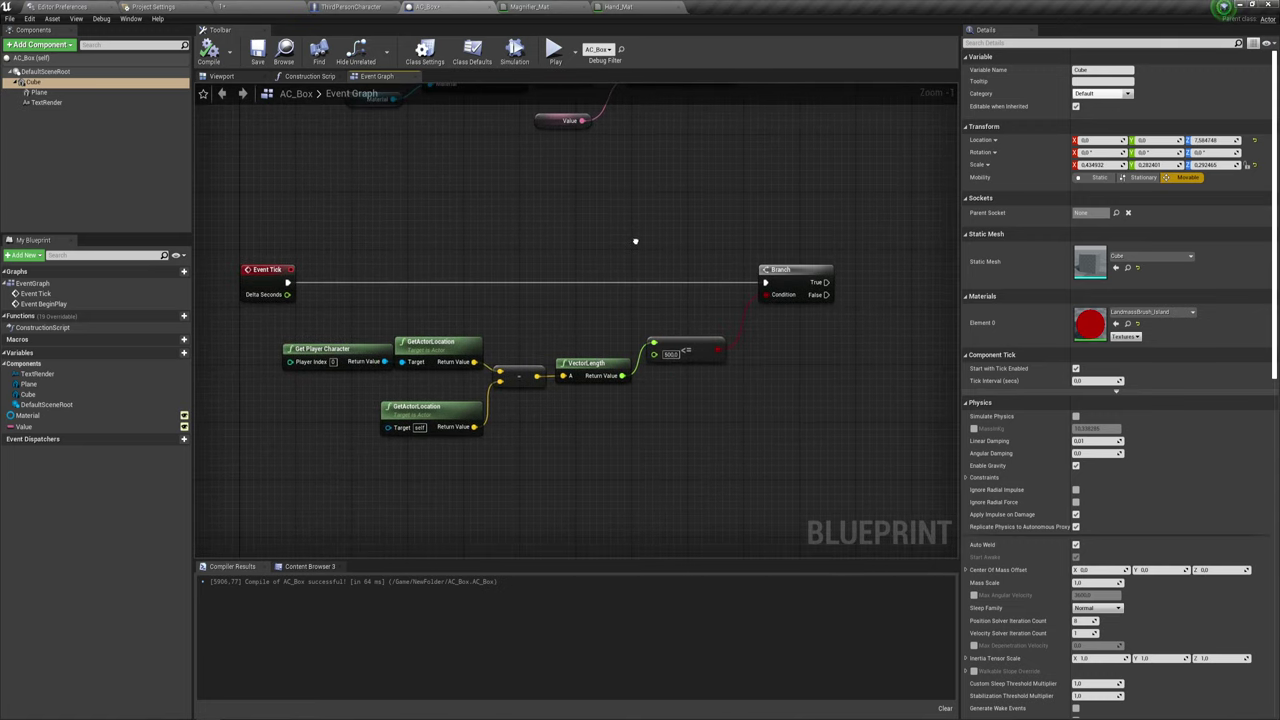
pyautogui.moveTo(471, 320); pyautogui.dragTo(430, 307, button='right')
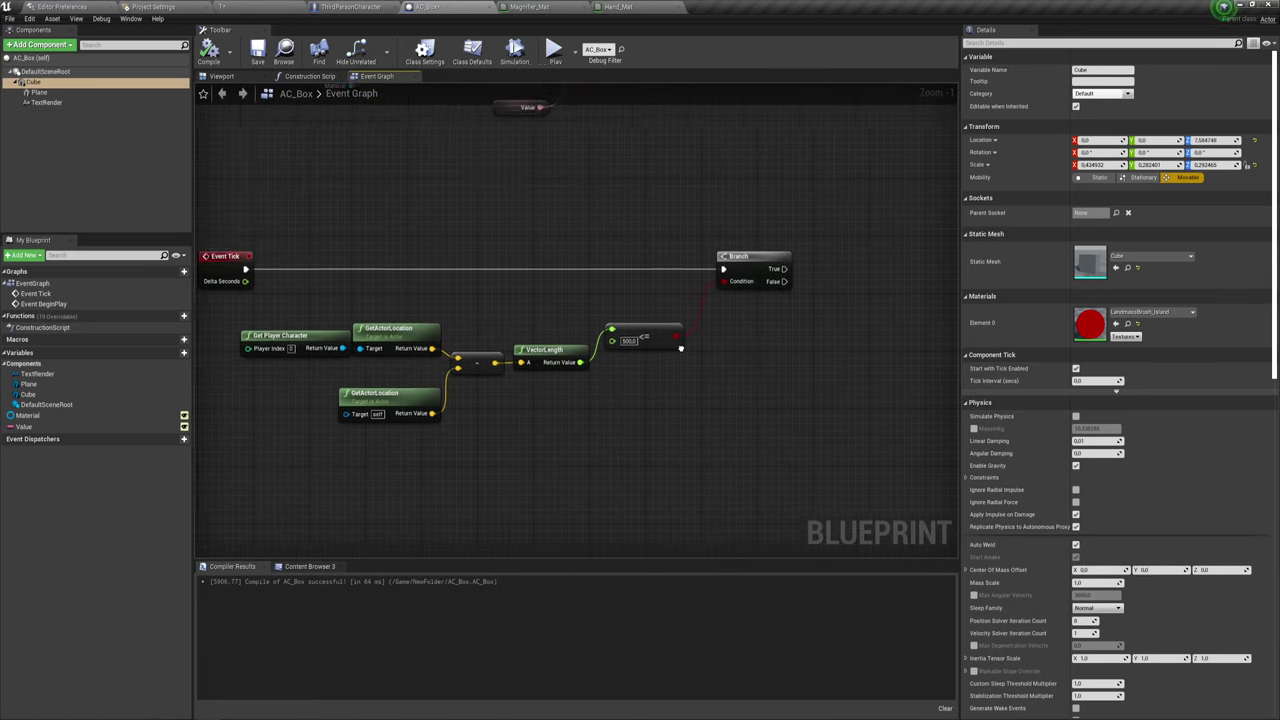
pyautogui.moveTo(680, 348); pyautogui.dragTo(720, 342, button='right')
pyautogui.moveTo(275, 426); pyautogui.dragTo(724, 276)
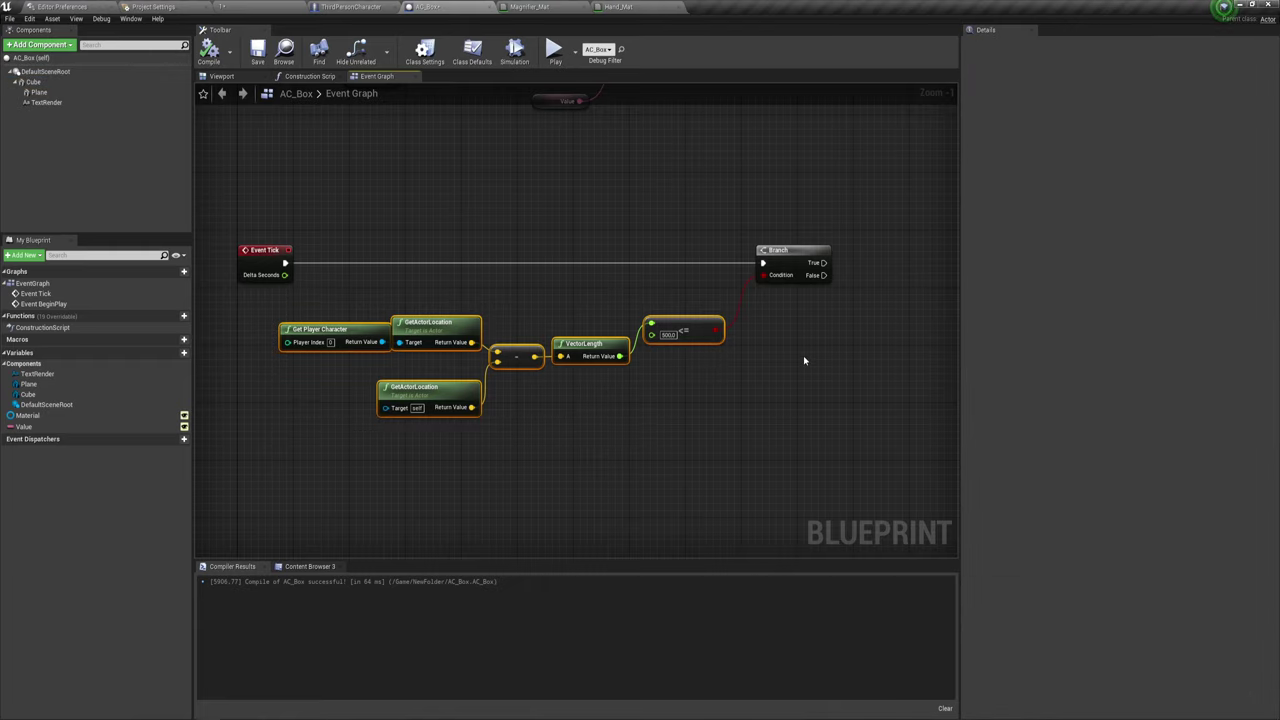
pyautogui.moveTo(803, 355); pyautogui.dragTo(781, 371, button='right')
pyautogui.moveTo(296, 430); pyautogui.dragTo(572, 337)
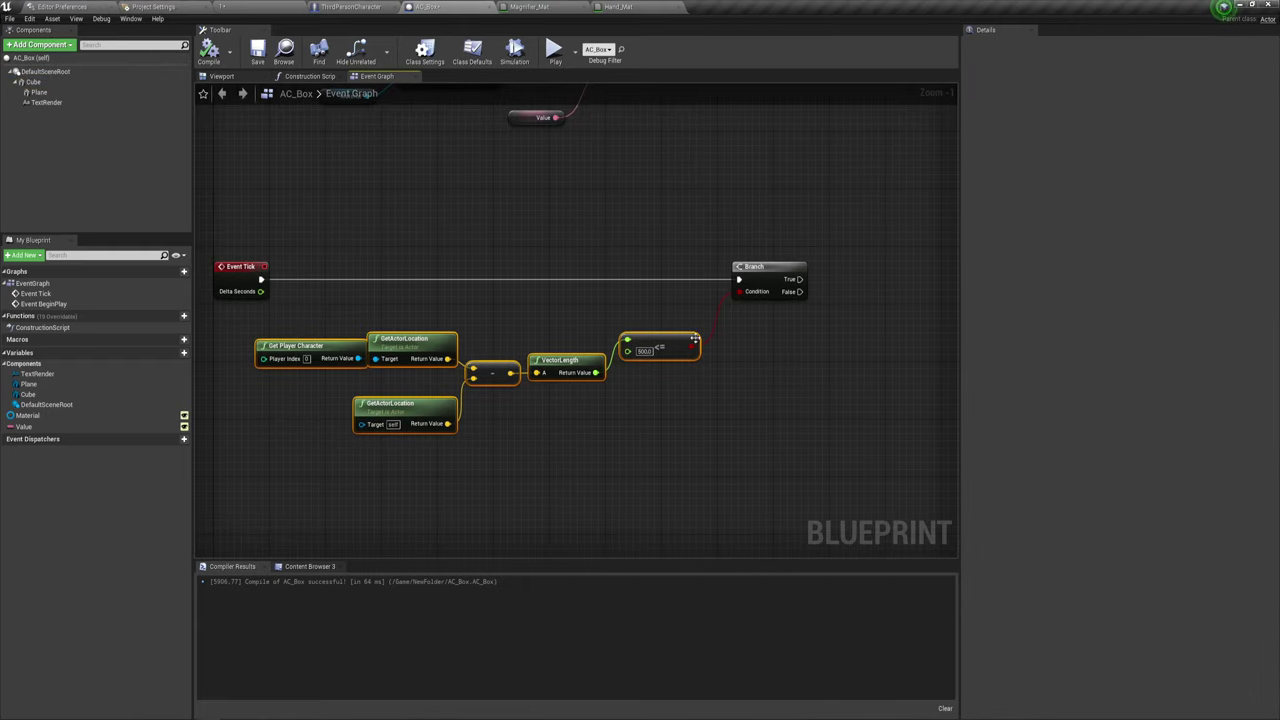
pyautogui.moveTo(694, 340); pyautogui.dragTo(877, 337, button='right')
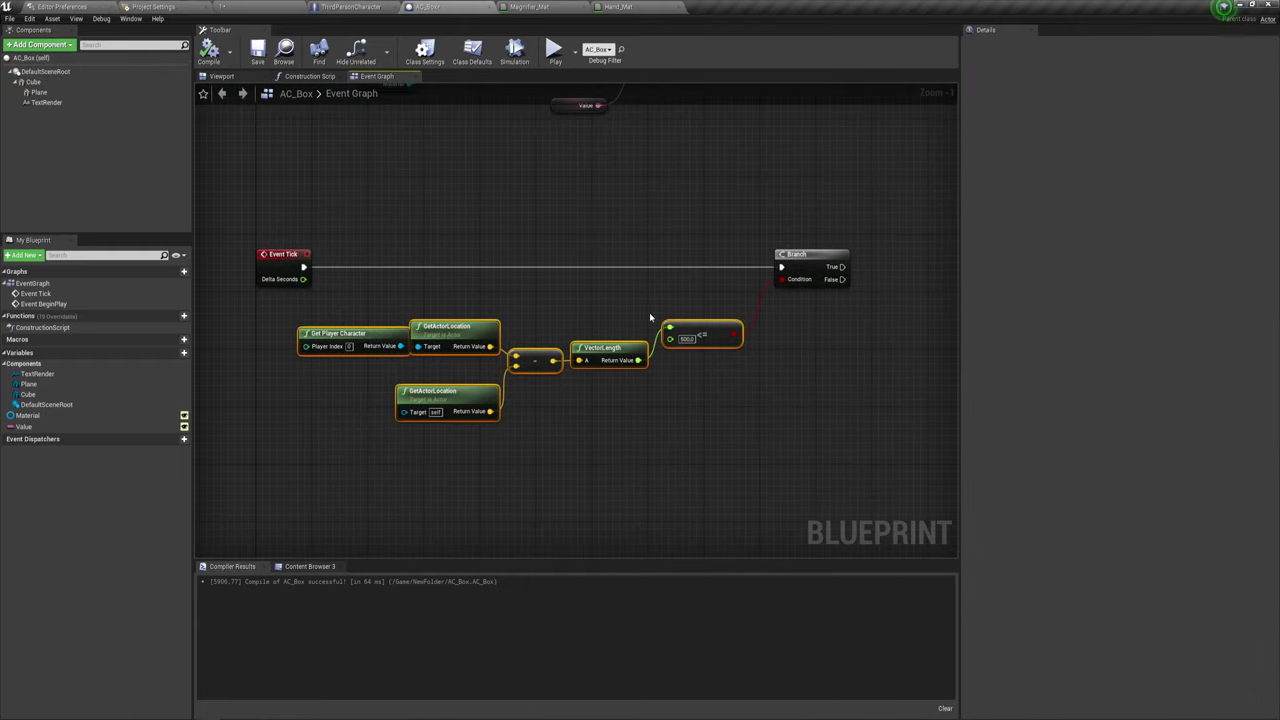
pyautogui.moveTo(344, 287); pyautogui.dragTo(741, 449)
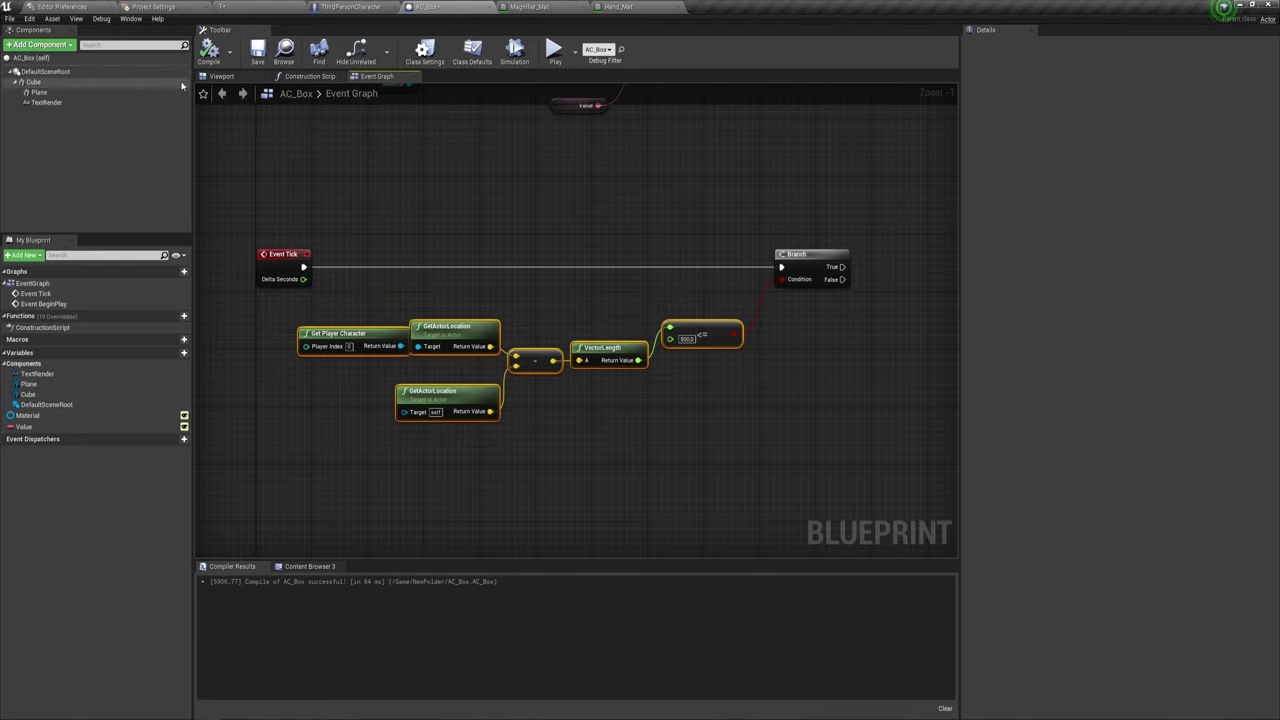
pyautogui.click(40, 92)
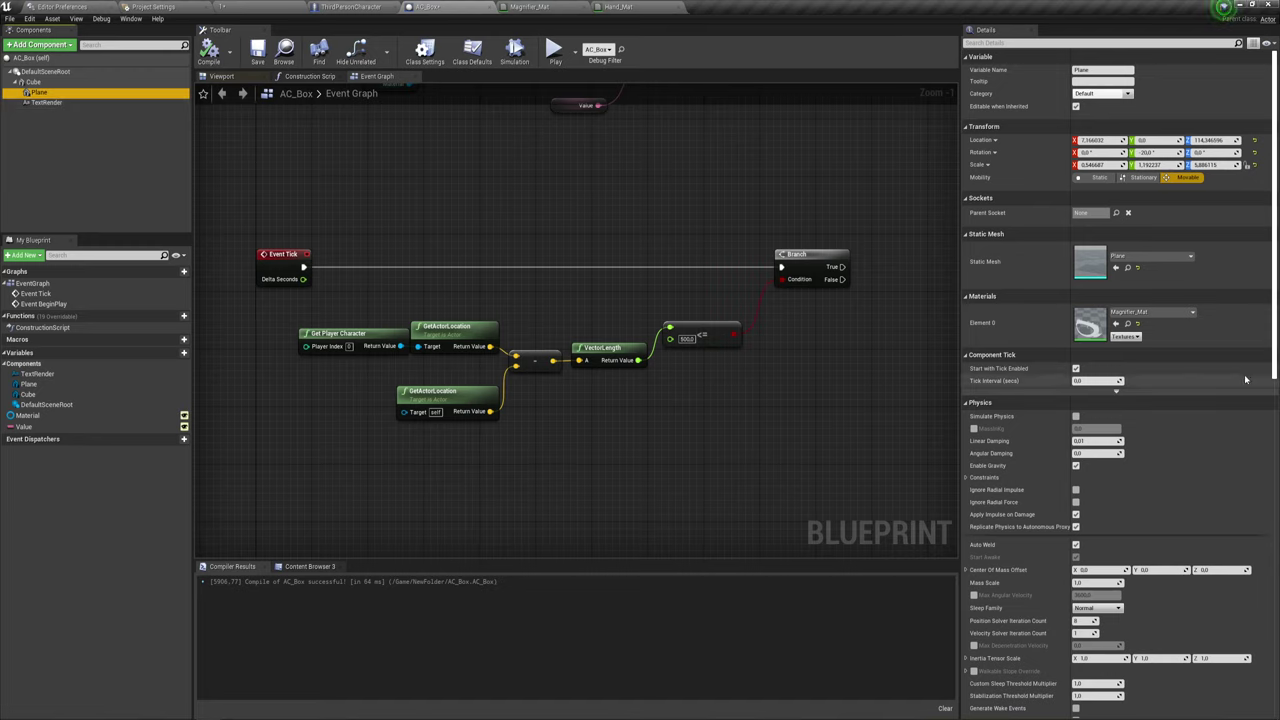
# - Uncheck Rendering > Visible for the Plane component and then for the TextRender component
pyautogui.scroll(-2, 1130, 355)
pyautogui.scroll(-1, 1100, 383)
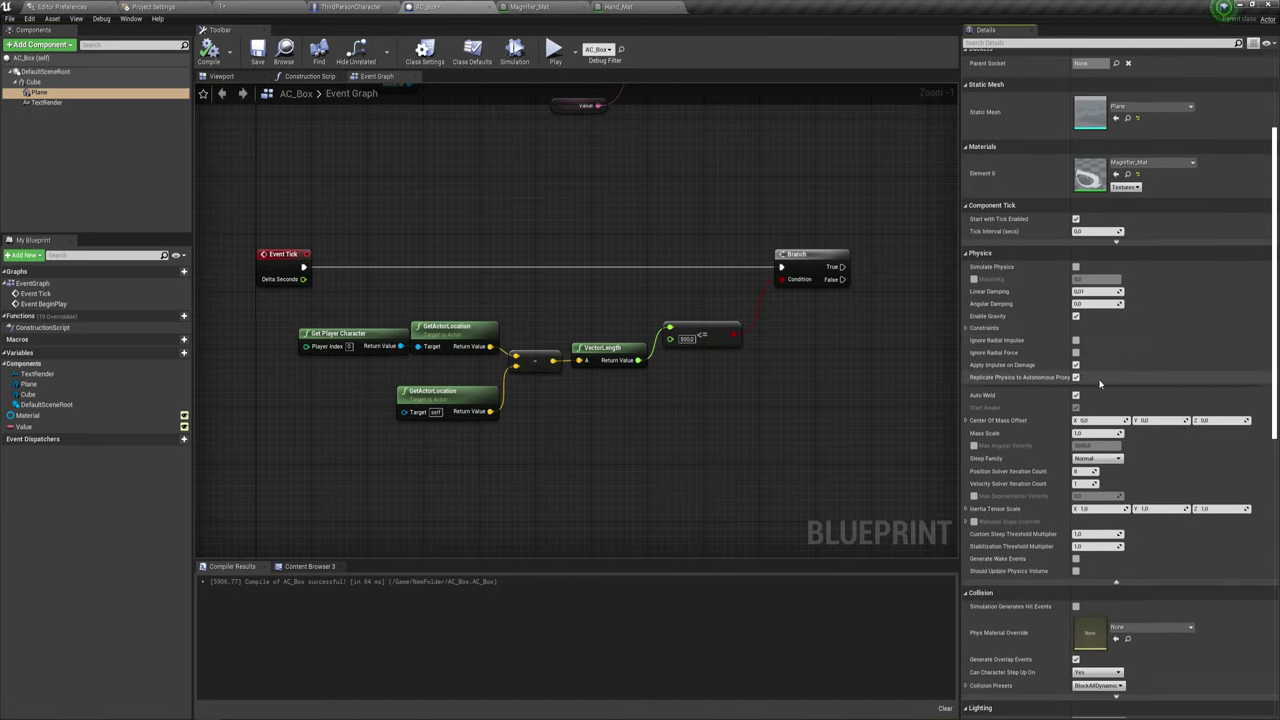
pyautogui.scroll(-2, 1100, 383)
pyautogui.scroll(-4, 1102, 400)
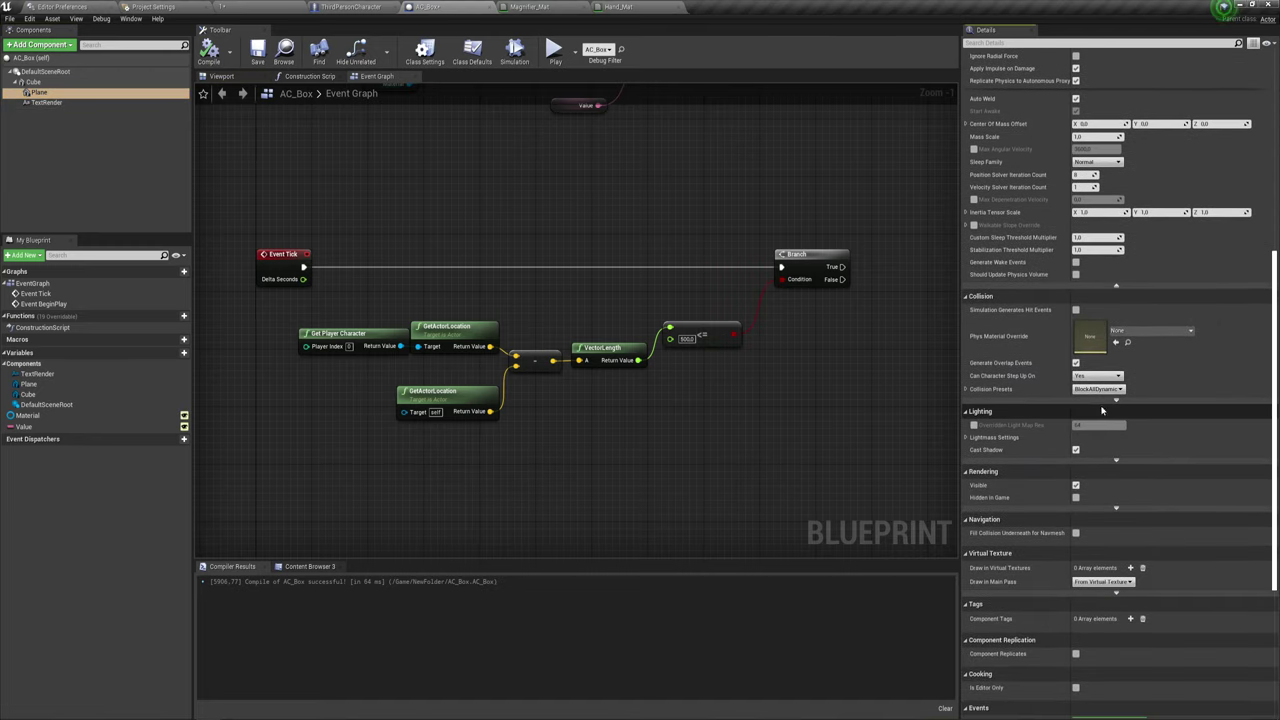
pyautogui.click(1076, 486)
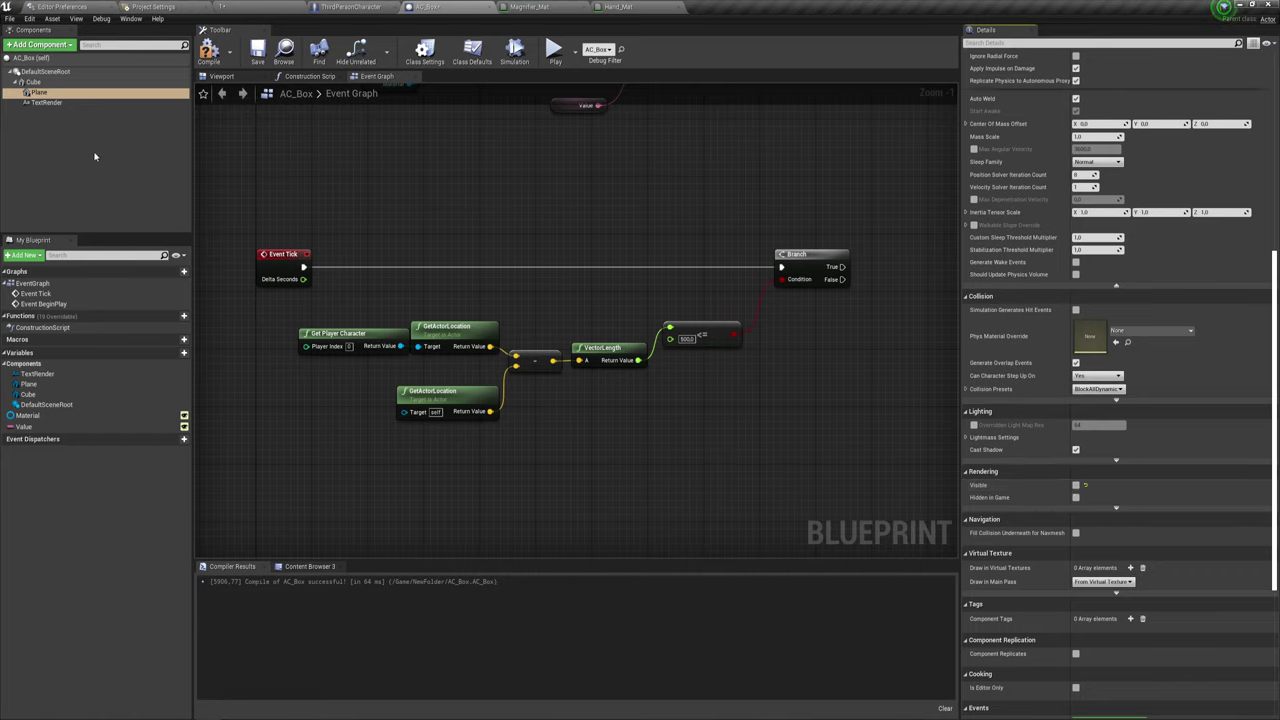
pyautogui.click(44, 102)
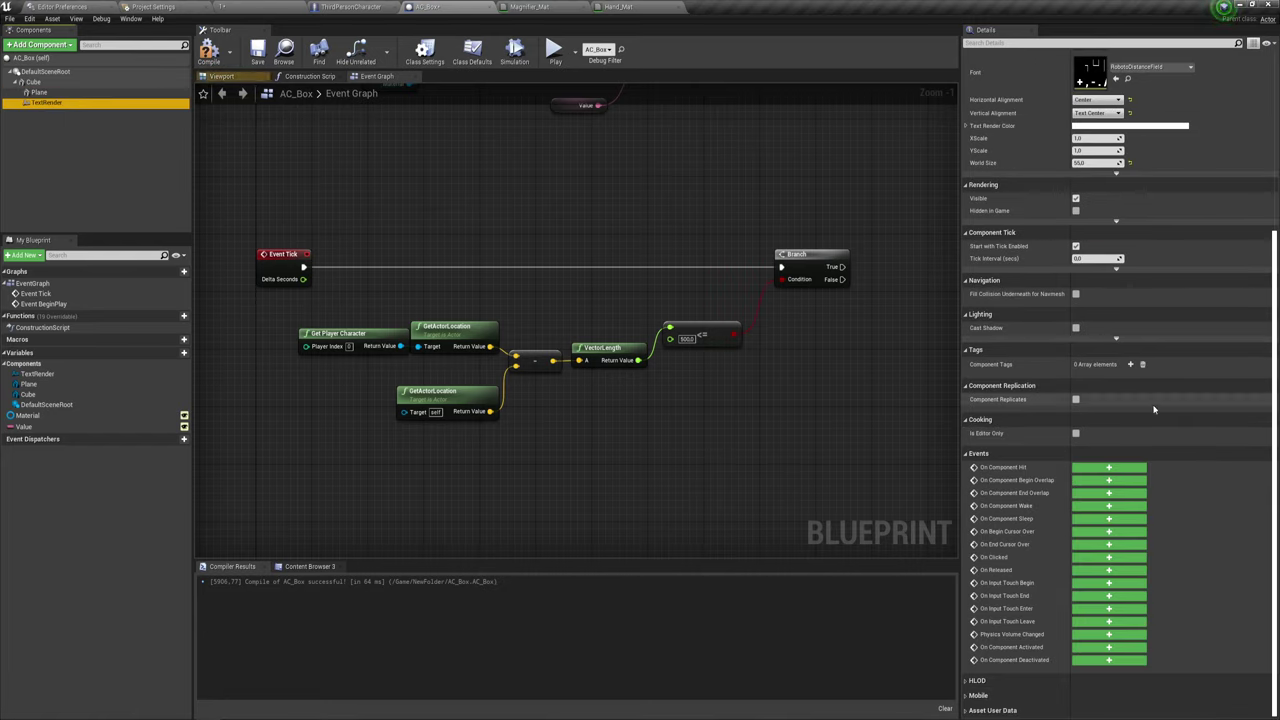
pyautogui.click(1075, 197)
# - Add Plane and Text Render references and a visibility-on Set Visibility node targeting both
pyautogui.moveTo(804, 350); pyautogui.dragTo(501, 444, button='right')
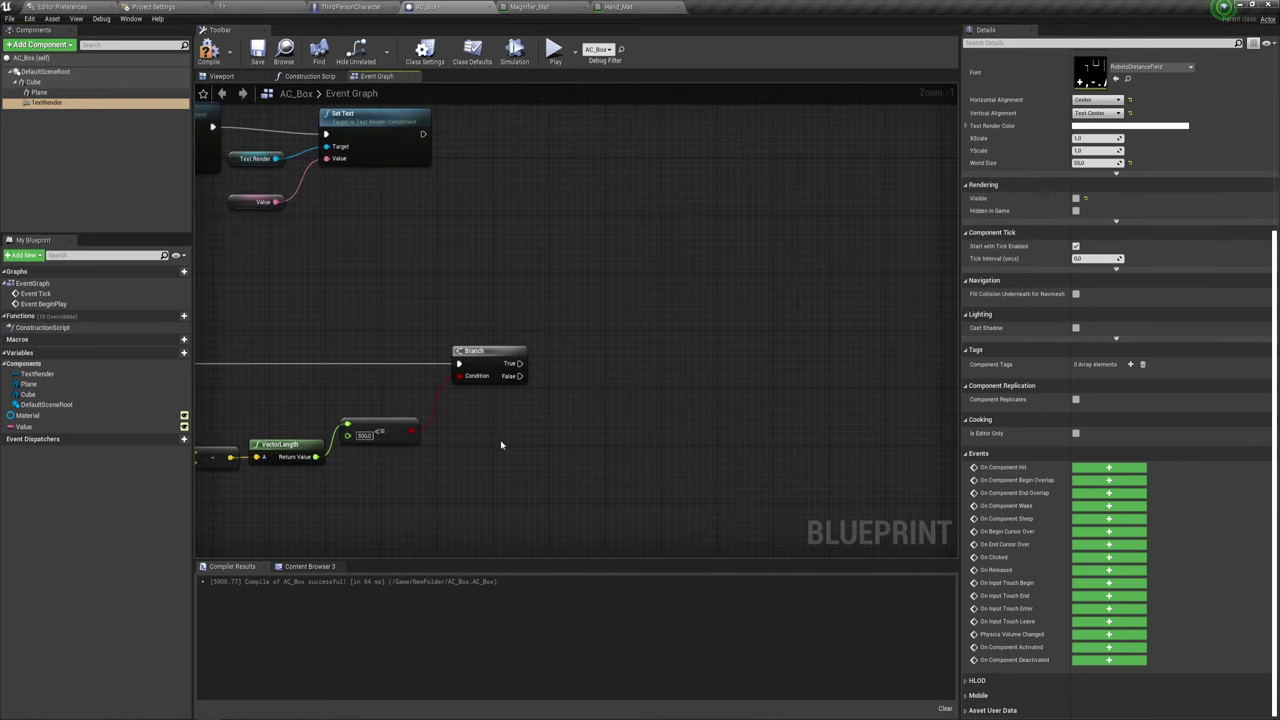
pyautogui.moveTo(38, 92); pyautogui.dragTo(600, 333)
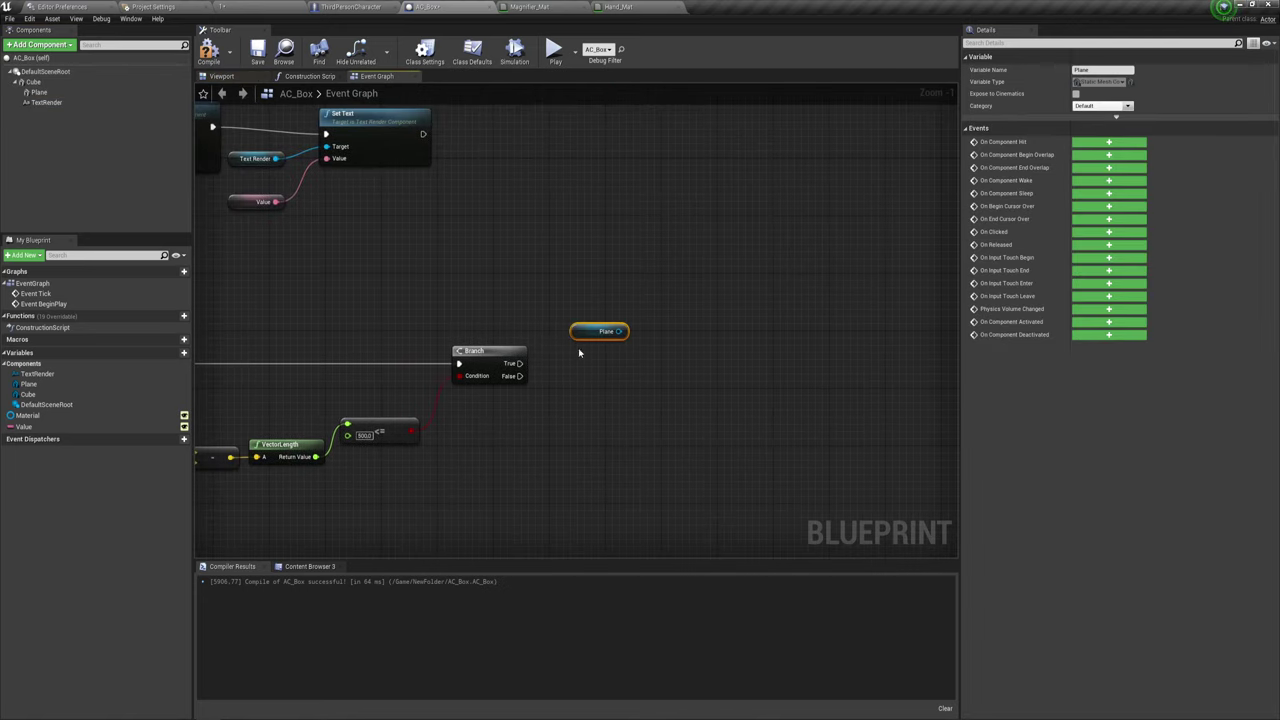
pyautogui.moveTo(45, 102); pyautogui.dragTo(711, 363)
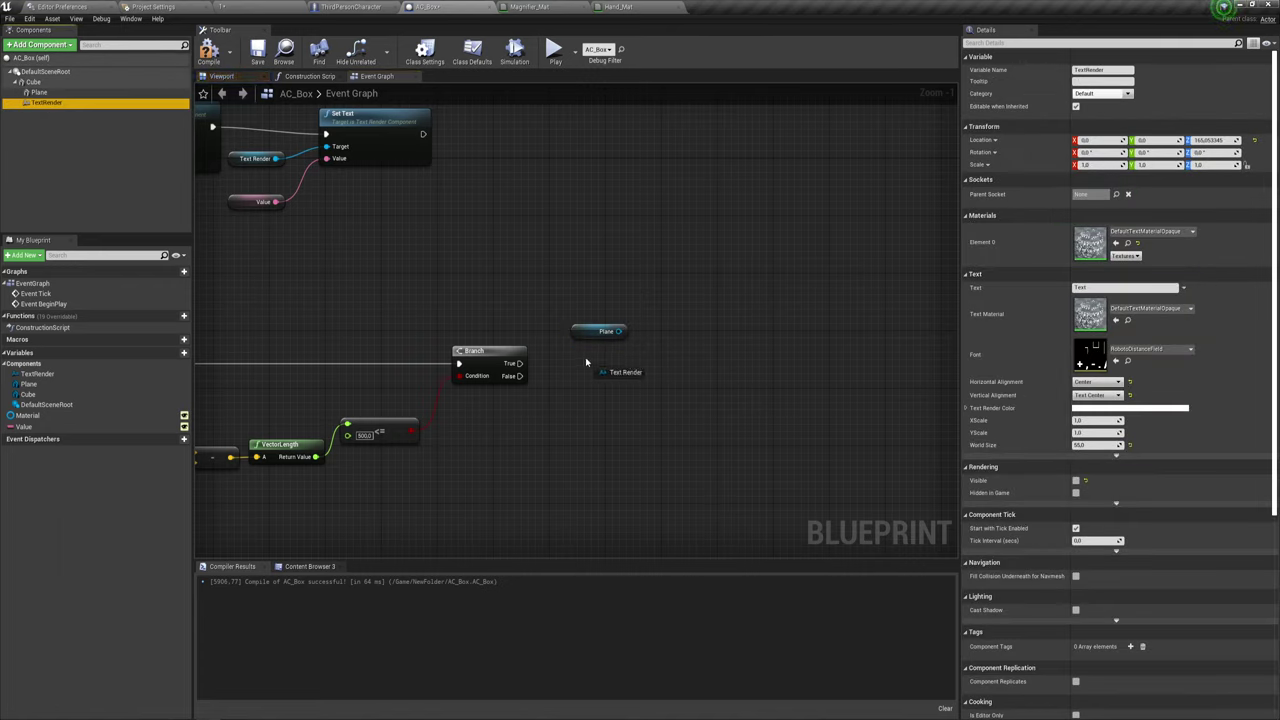
pyautogui.moveTo(586, 362); pyautogui.dragTo(663, 302)
pyautogui.write('set ')
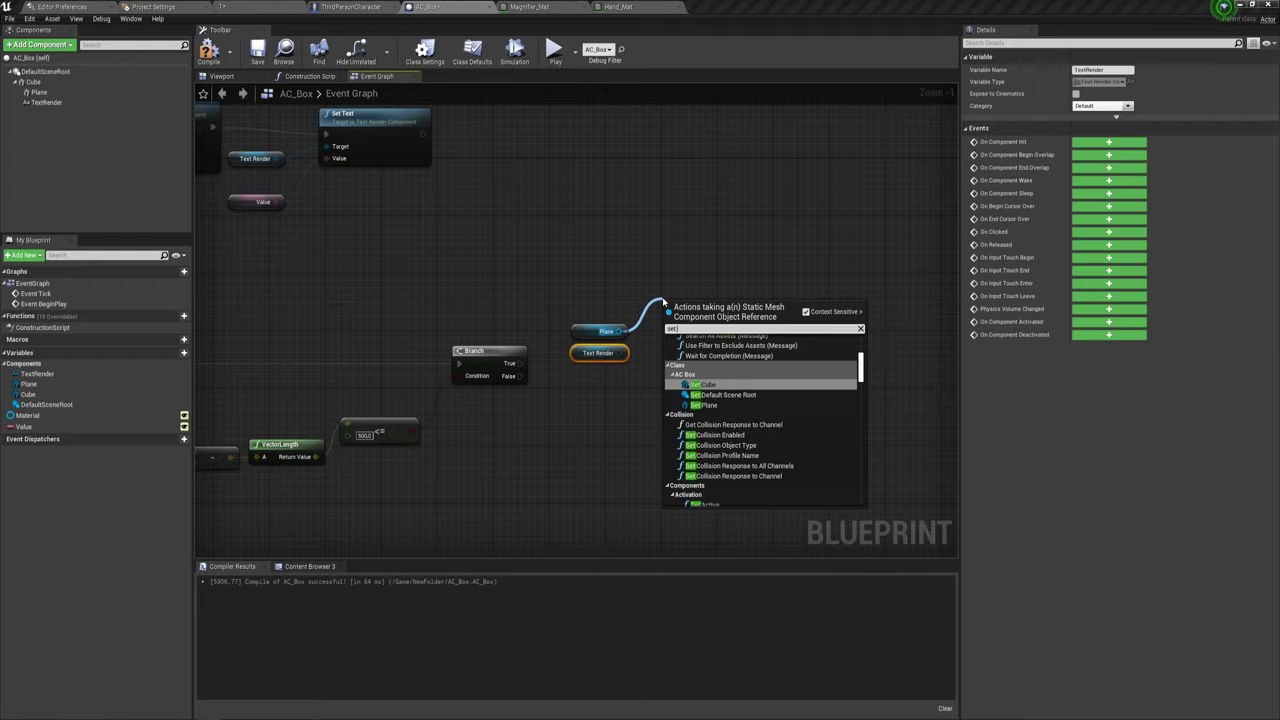
pyautogui.write('v')
pyautogui.press('Return')
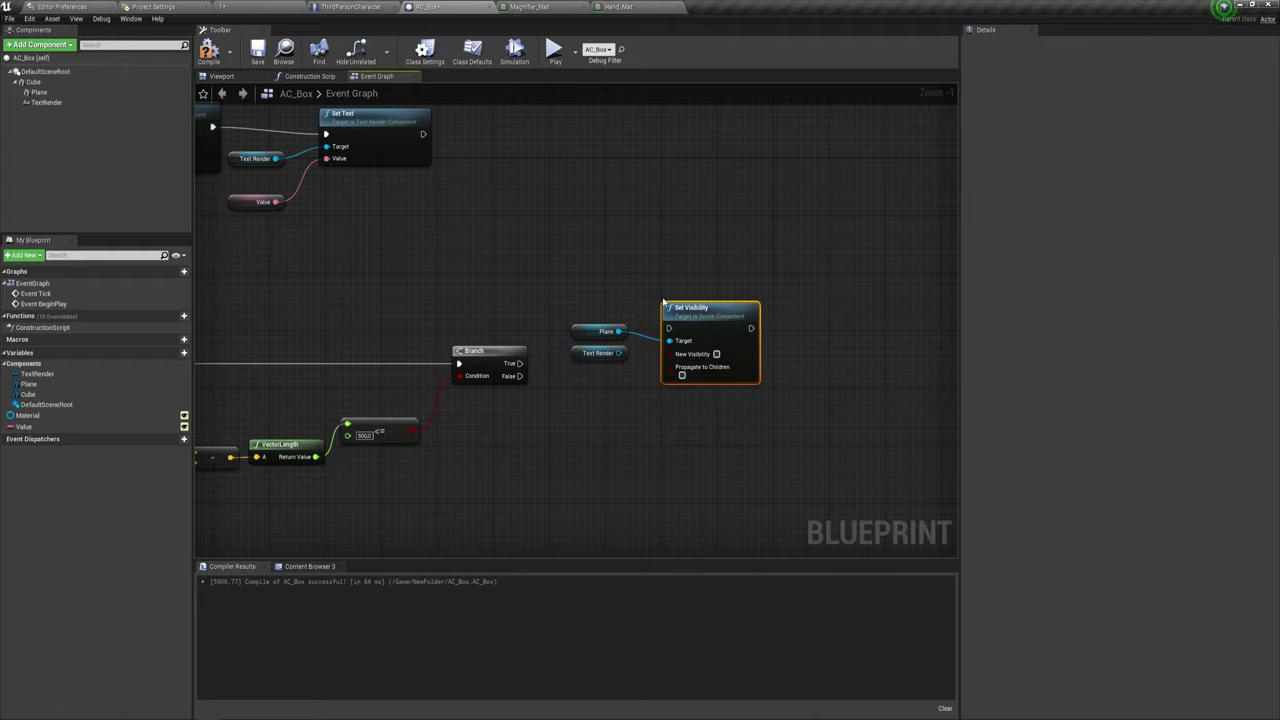
pyautogui.click(716, 354)
pyautogui.moveTo(618, 352)
pyautogui.mouseDown()
pyautogui.moveTo(669, 341)
pyautogui.moveTo(522, 367)
pyautogui.mouseUp()
# - Paste a Set Visibility copy on the Branch's False output, target Text Render and Plane, and compile
pyautogui.scroll(-1, 708, 344)
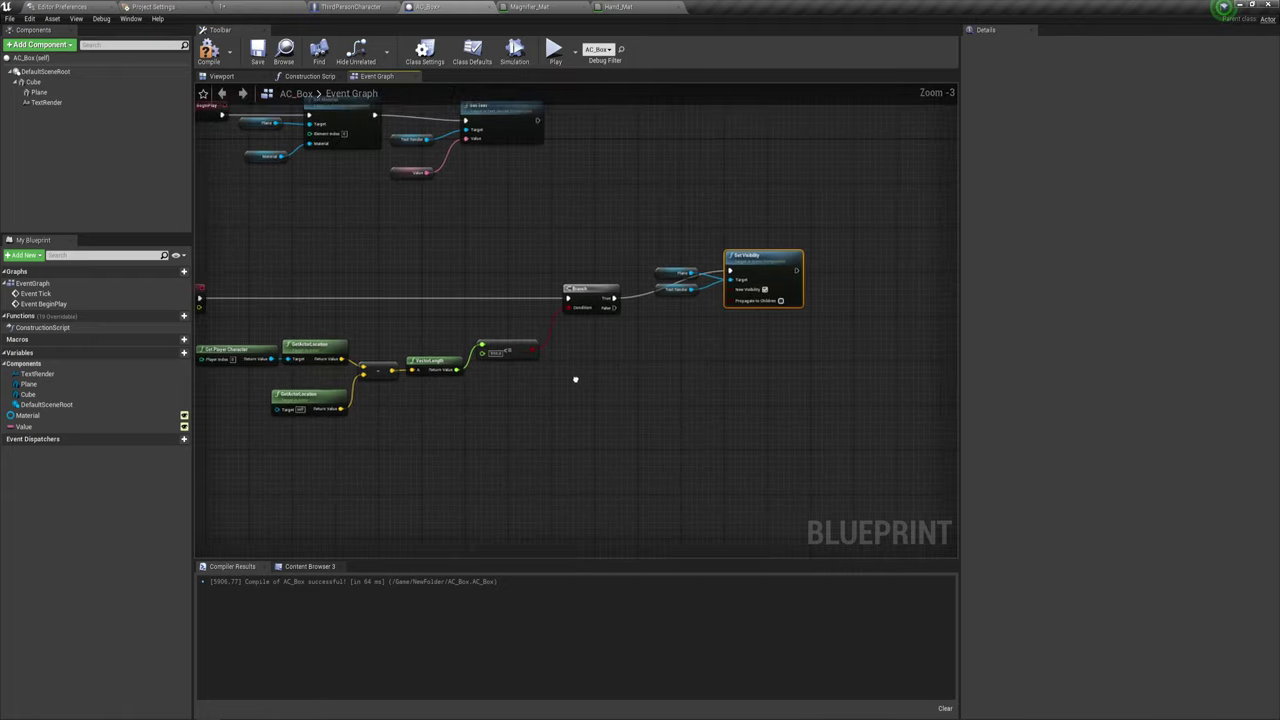
pyautogui.scroll(2, 690, 380)
pyautogui.moveTo(701, 378); pyautogui.dragTo(631, 388, button='right')
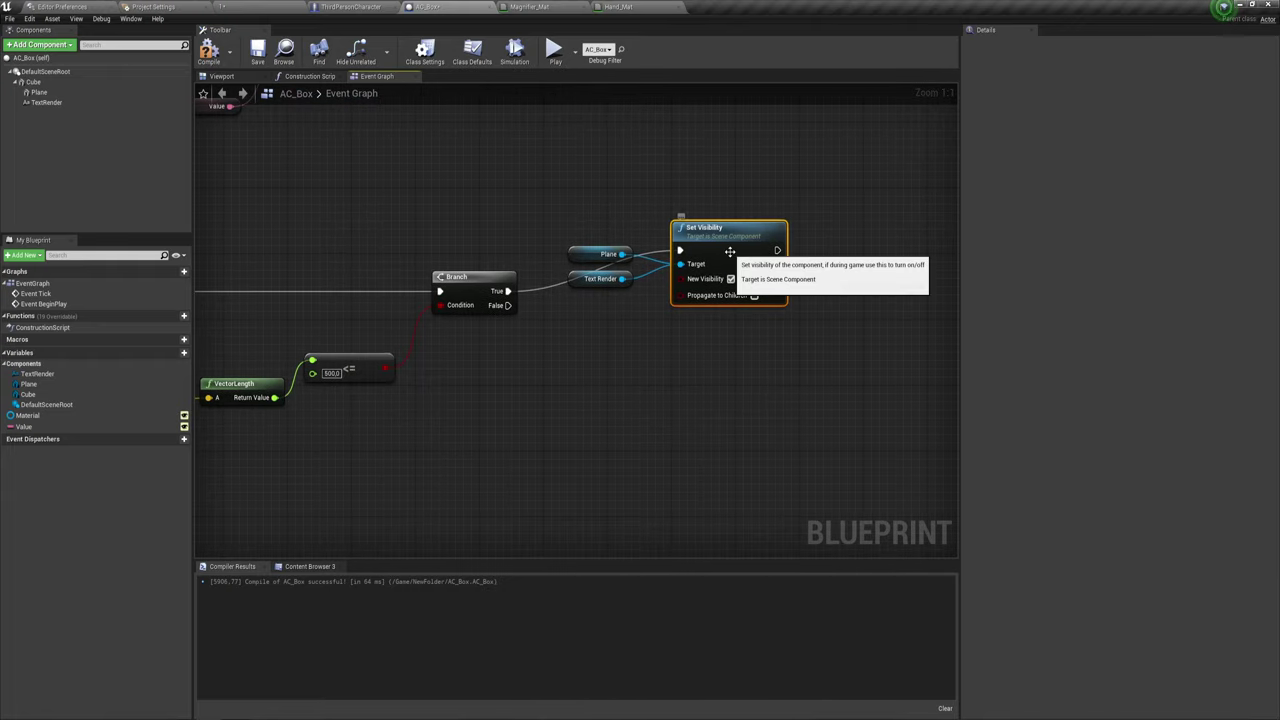
pyautogui.hotkey('ctrl', 'v')
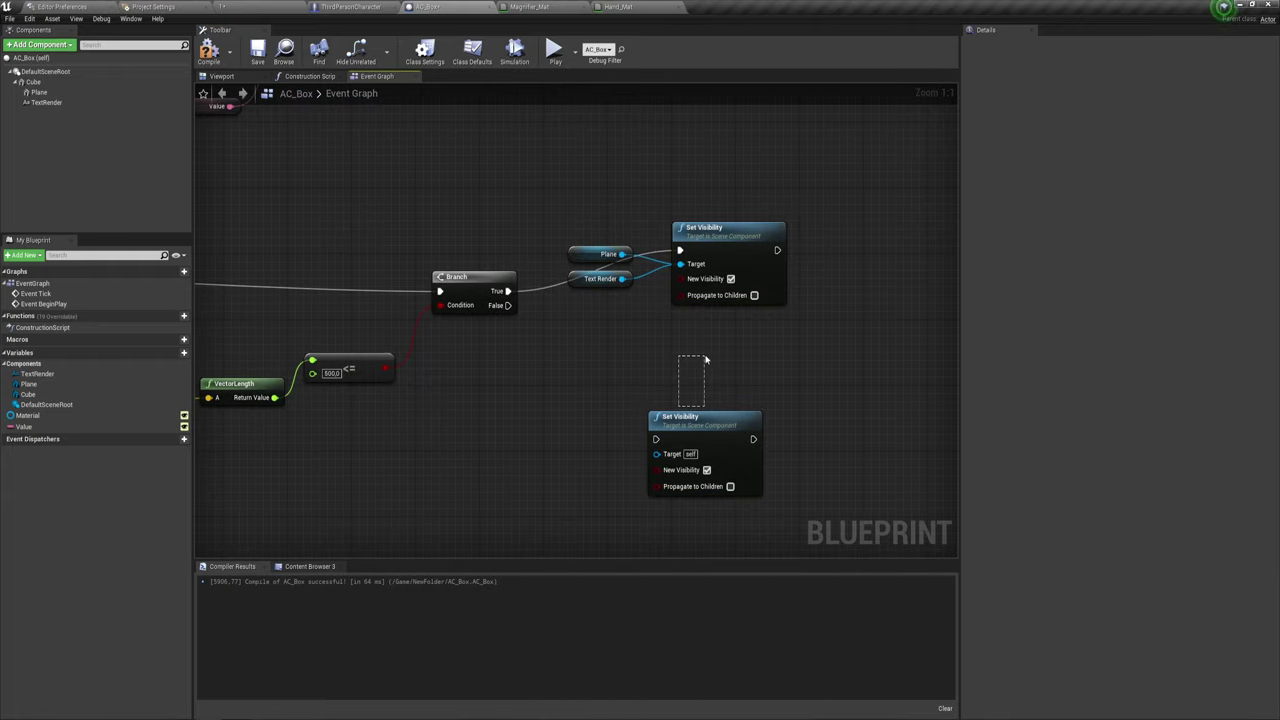
pyautogui.moveTo(700, 420)
pyautogui.mouseDown()
pyautogui.moveTo(724, 362)
pyautogui.moveTo(511, 315)
pyautogui.mouseUp()
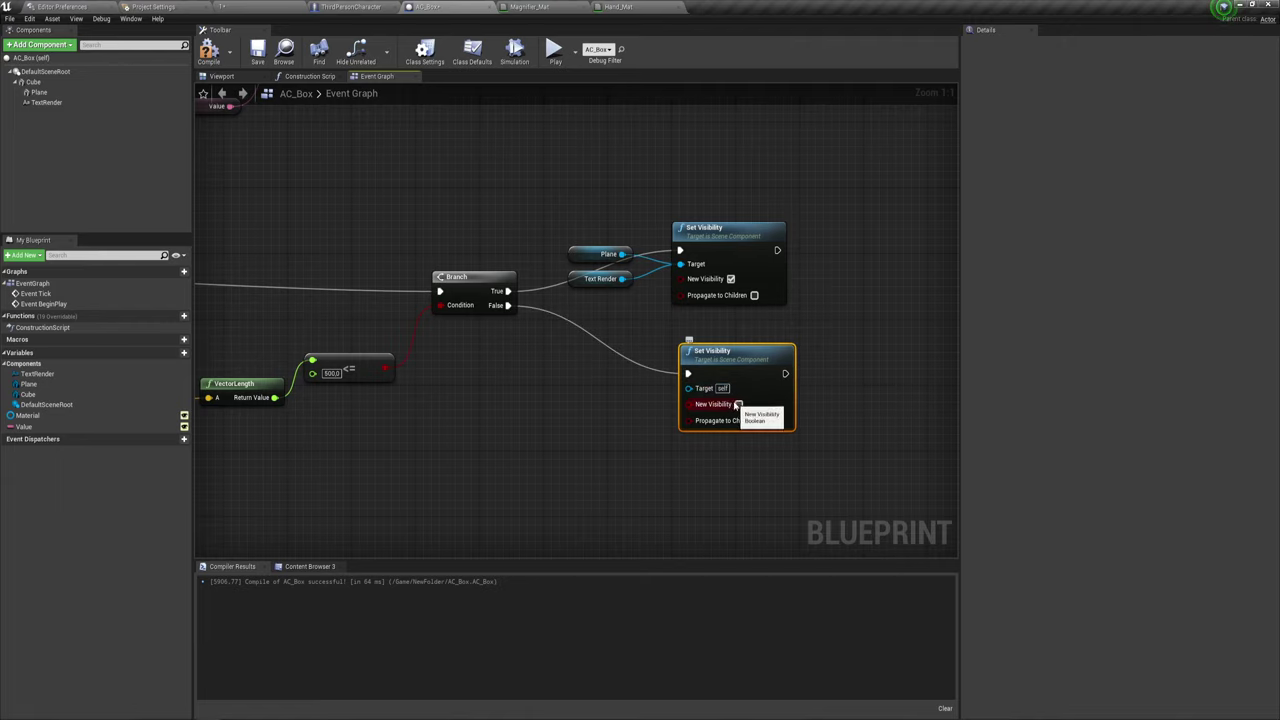
pyautogui.moveTo(622, 278); pyautogui.dragTo(688, 387)
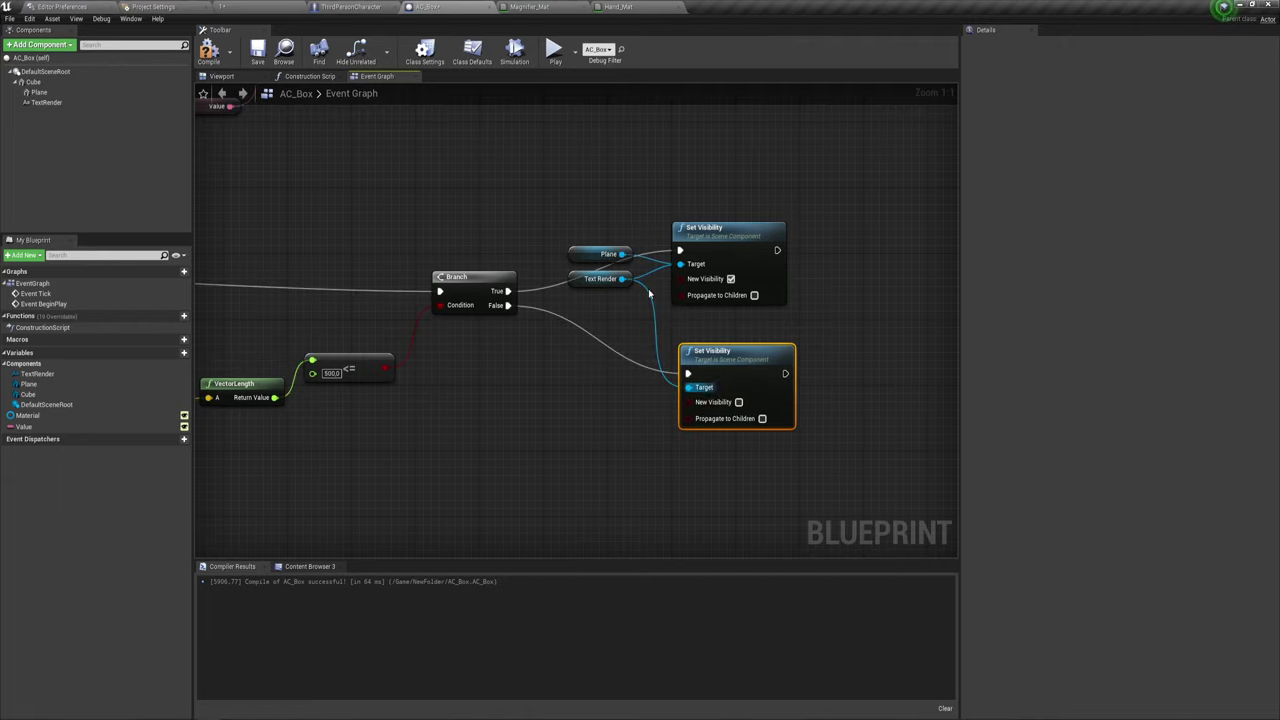
pyautogui.moveTo(622, 253); pyautogui.dragTo(688, 387)
pyautogui.click(208, 52)
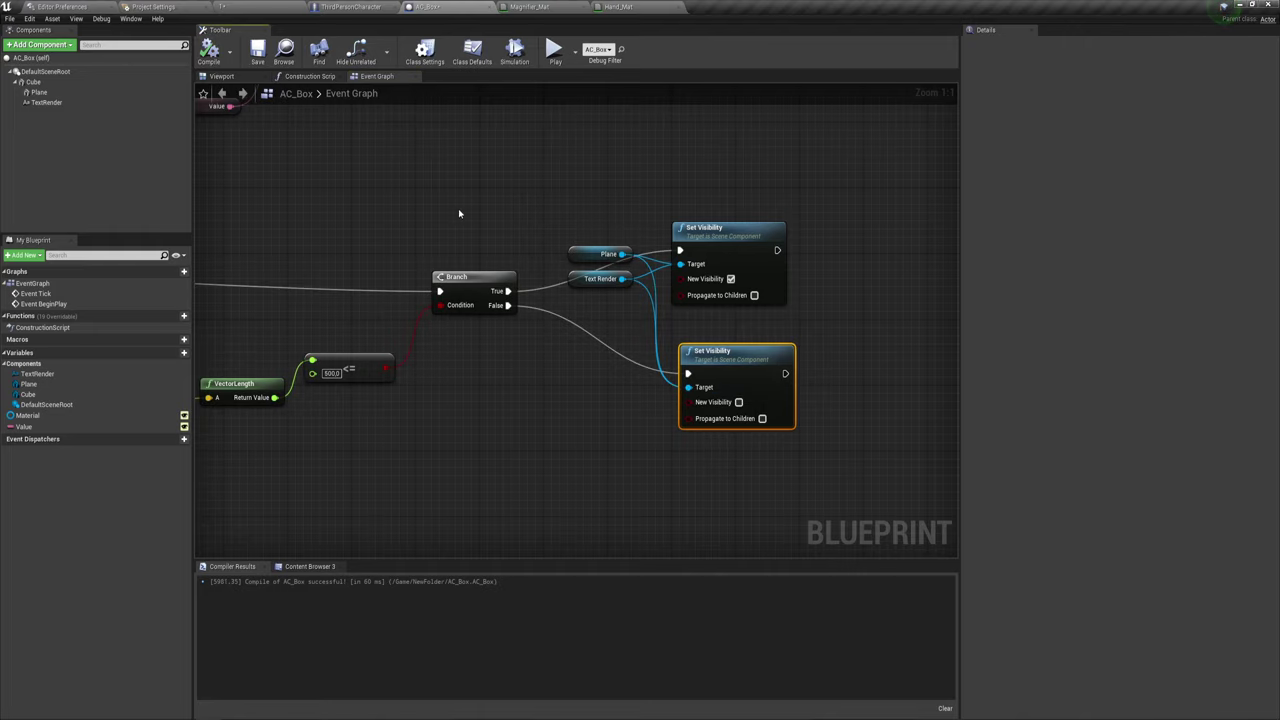
pyautogui.click(554, 52)
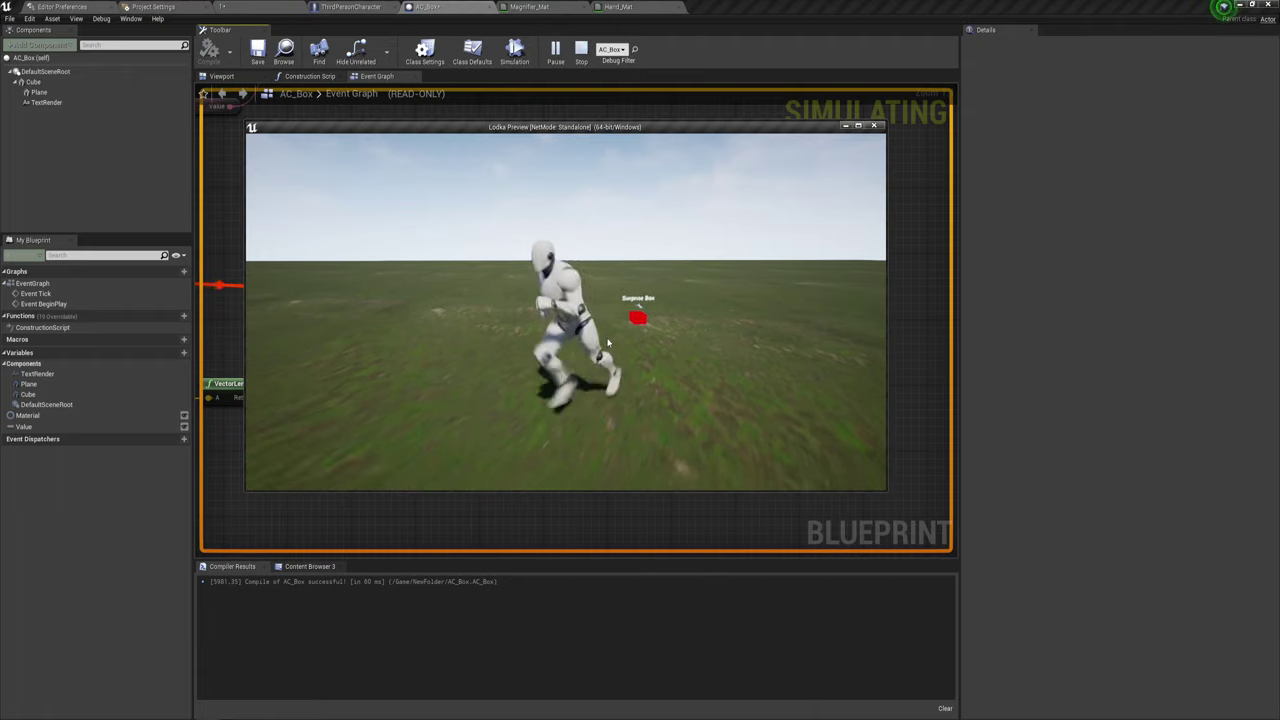
pyautogui.press('w')
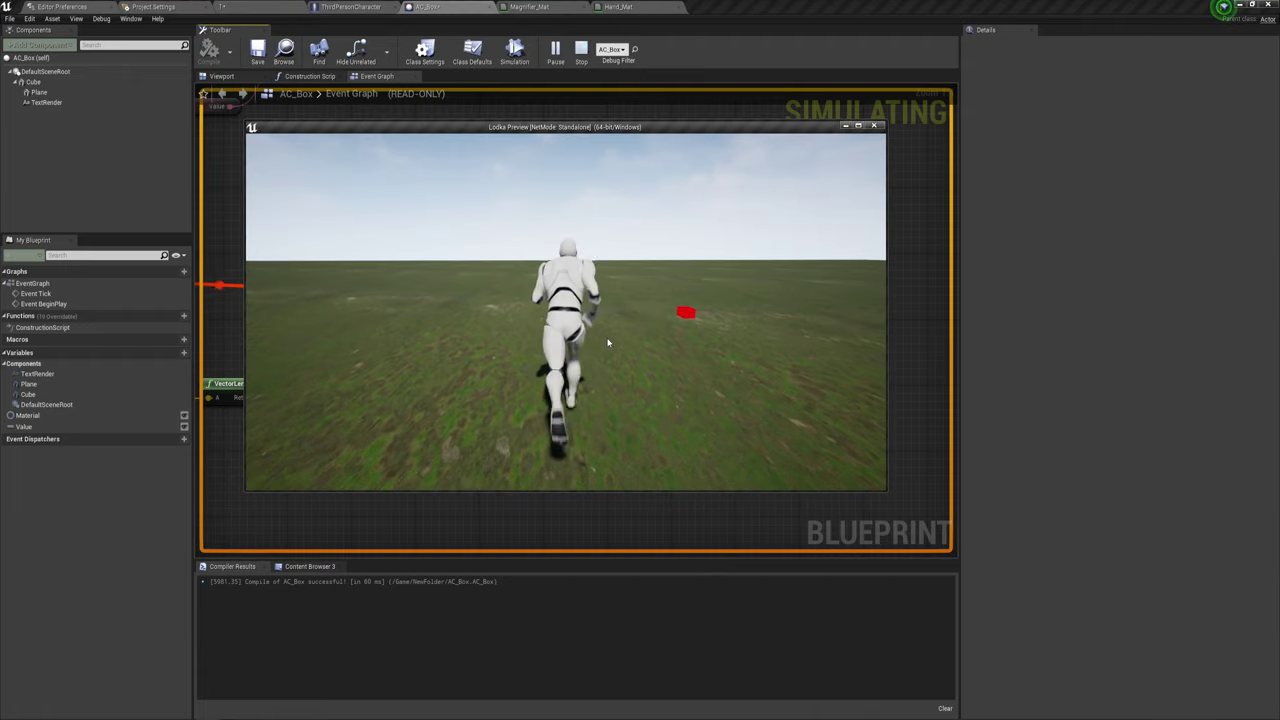
pyautogui.press('d')
pyautogui.press('s')
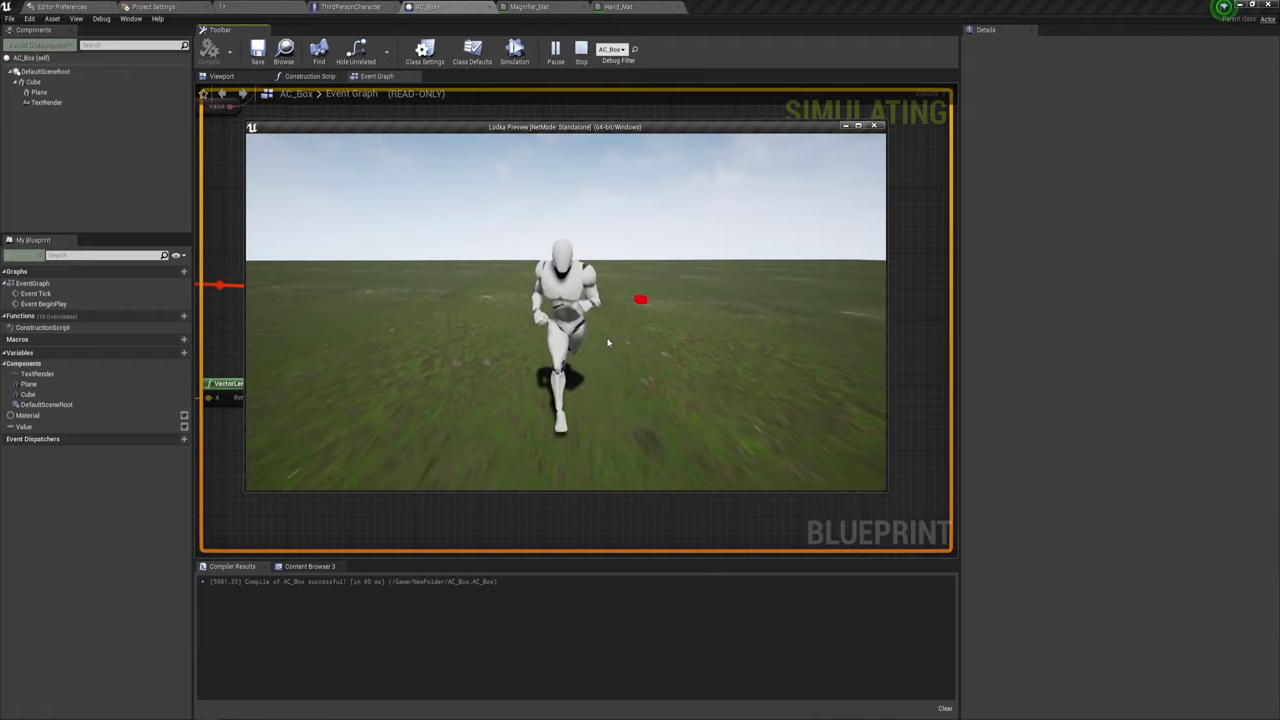
pyautogui.press('w')
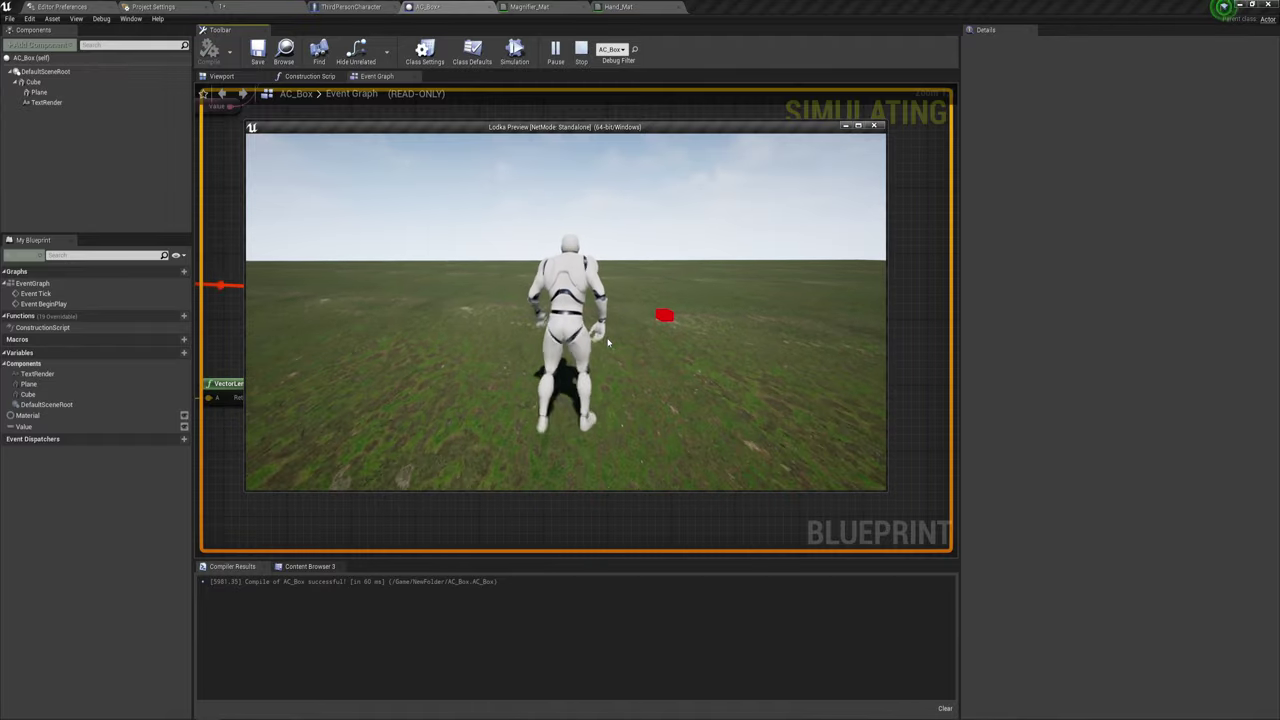
pyautogui.press('s')
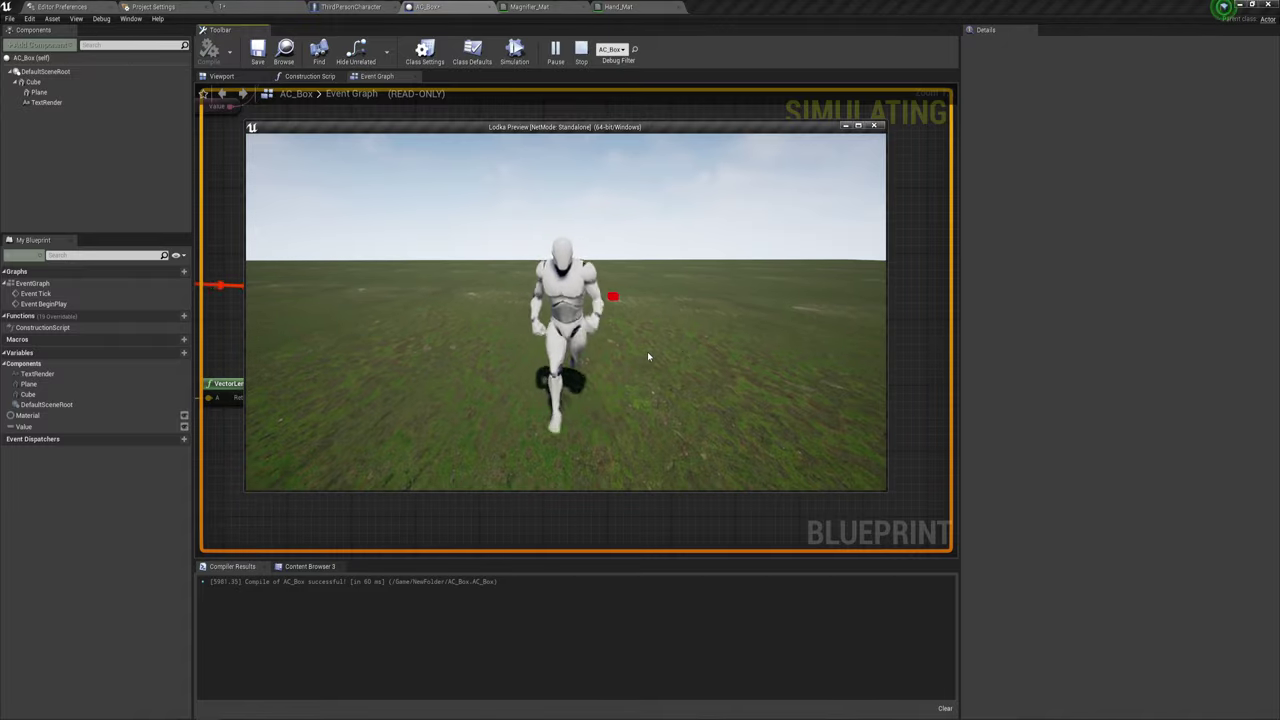
pyautogui.press('w')
pyautogui.press('s')
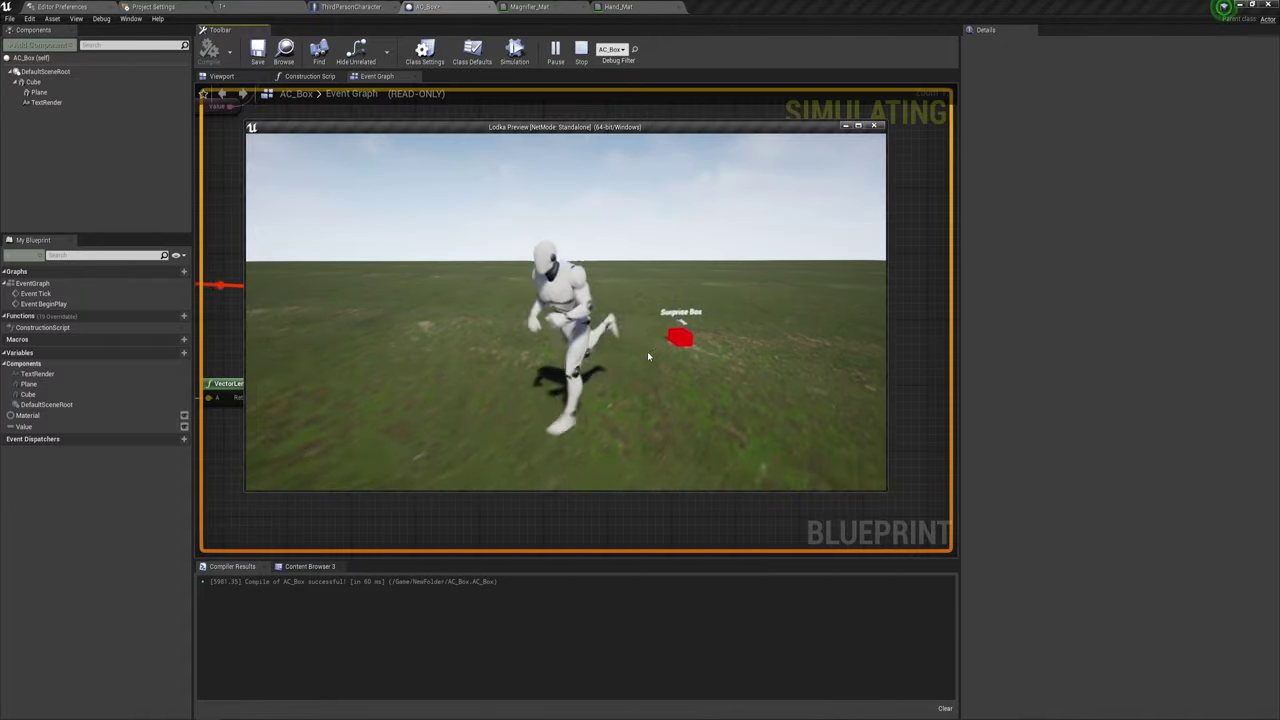
pyautogui.press('Escape')
pyautogui.scroll(-1, 533, 347)
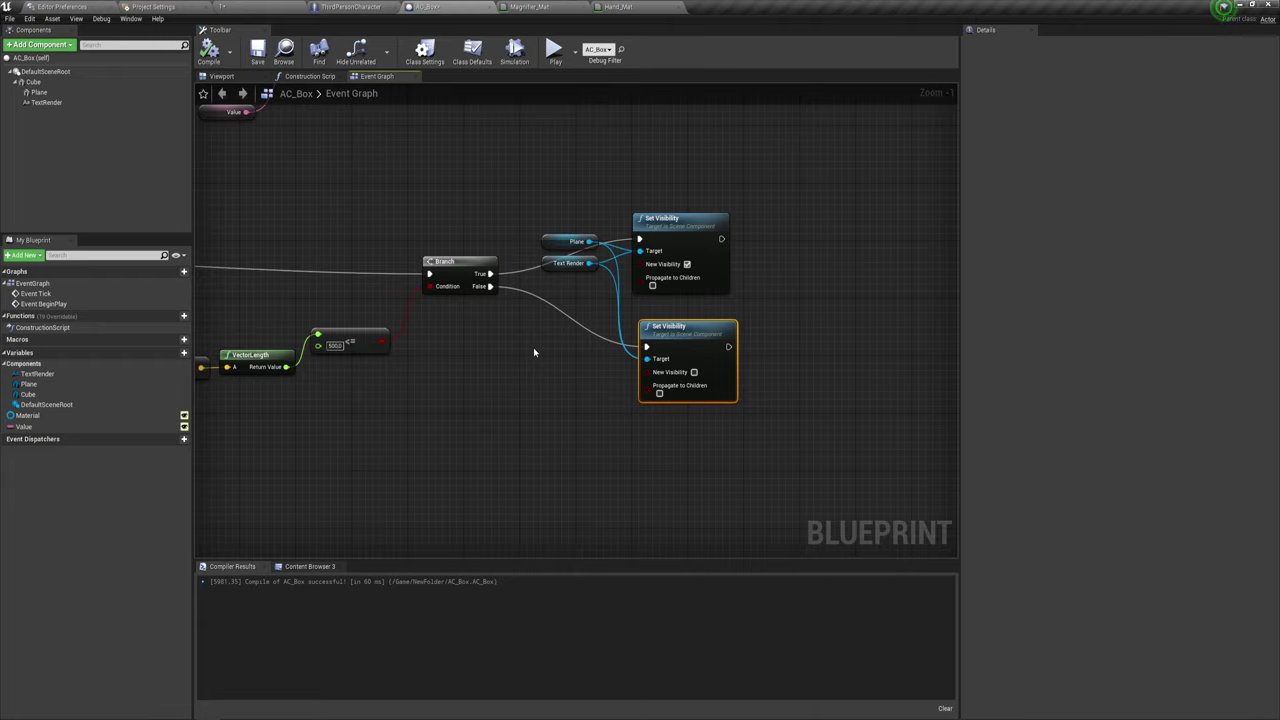
# - Add a Get Player Character node below the visibility nodes
pyautogui.moveTo(585, 291); pyautogui.dragTo(690, 228)
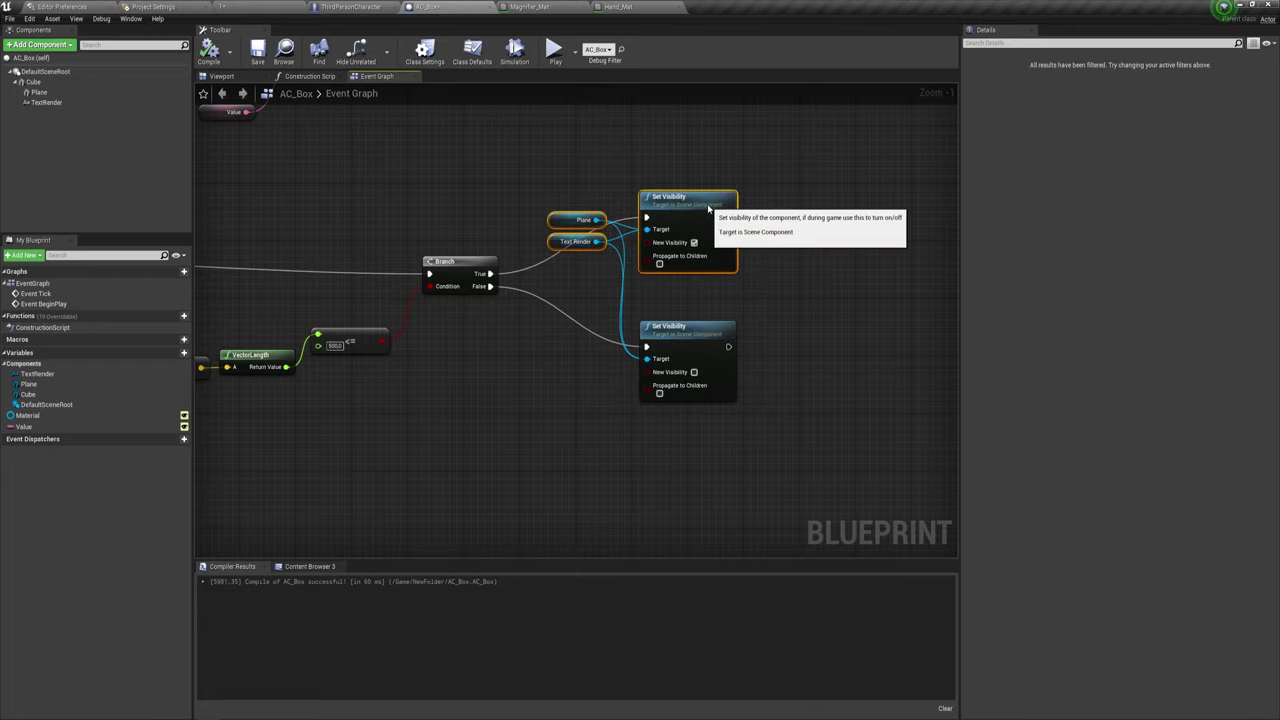
pyautogui.scroll(-2, 493, 312)
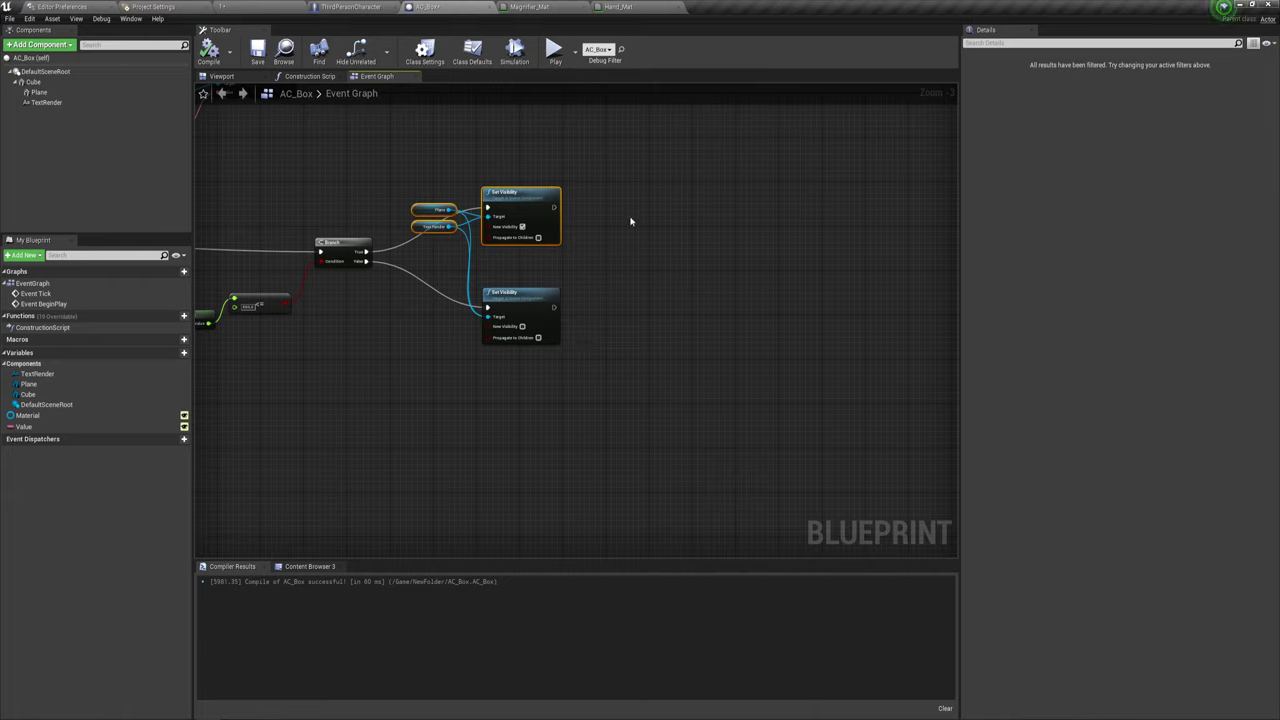
pyautogui.rightClick(631, 221)
pyautogui.rightClick(606, 328)
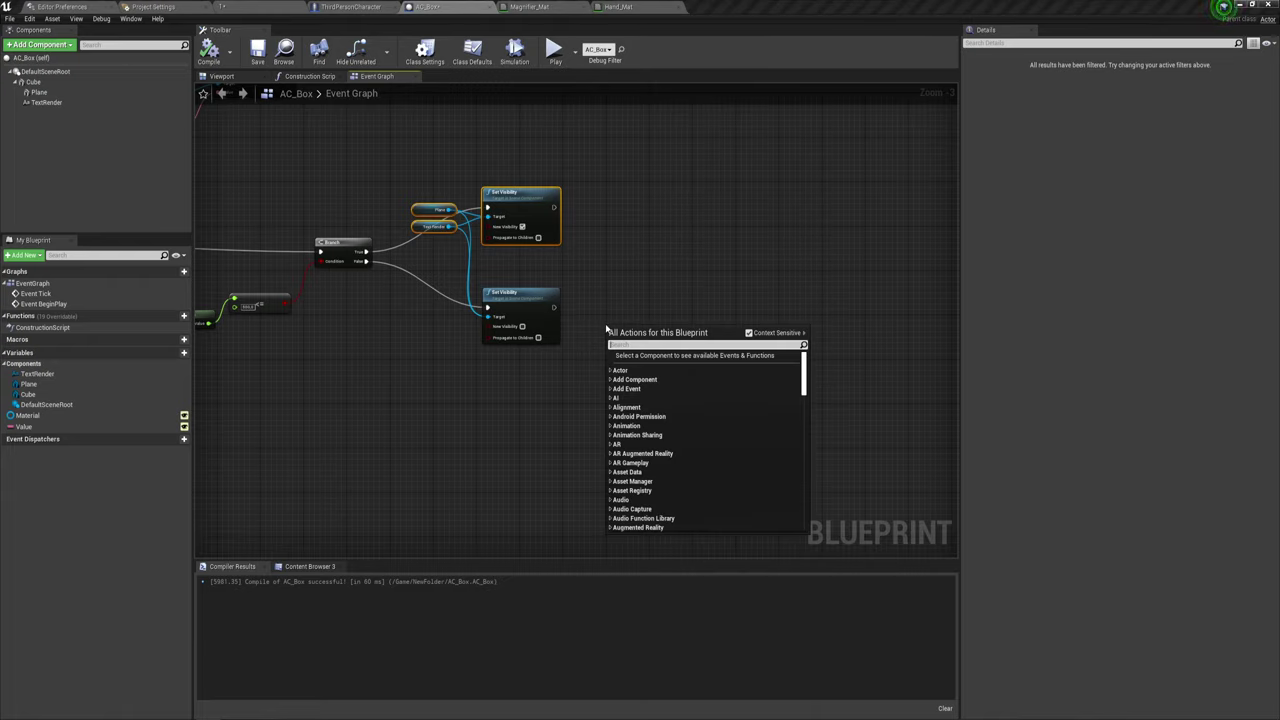
pyautogui.write('get pla')
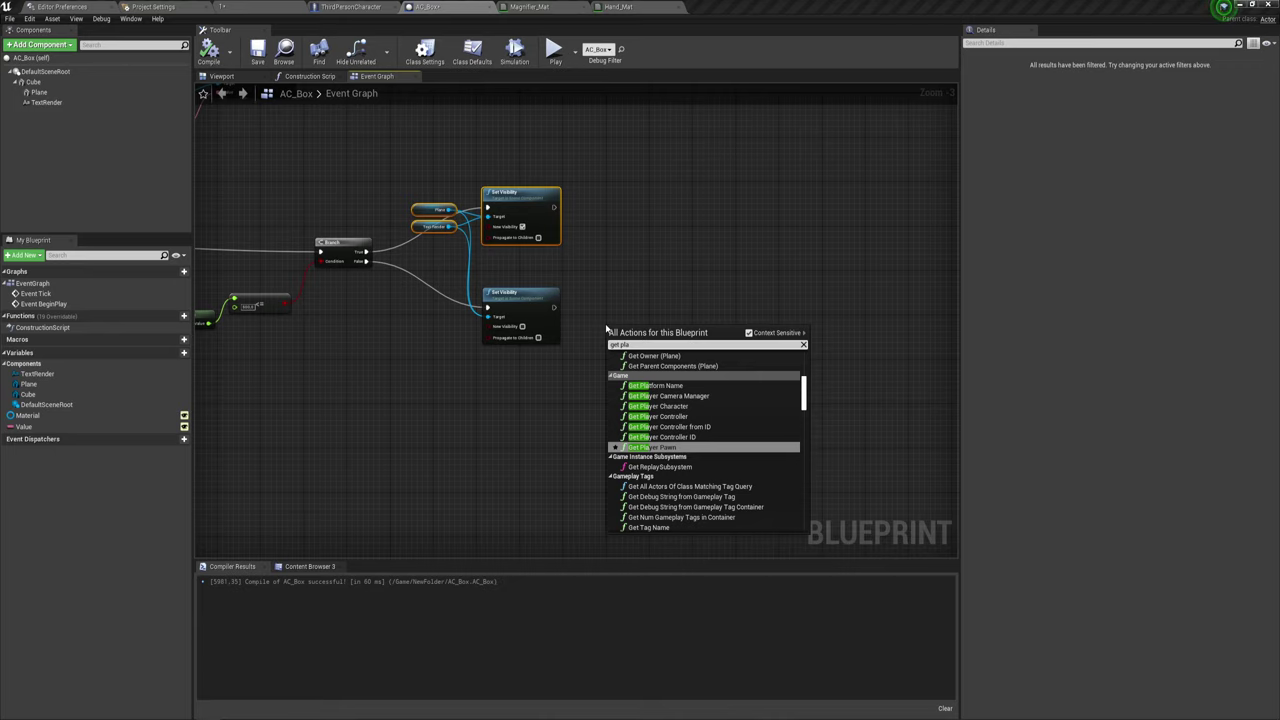
pyautogui.click(665, 406)
pyautogui.scroll(4, 684, 384)
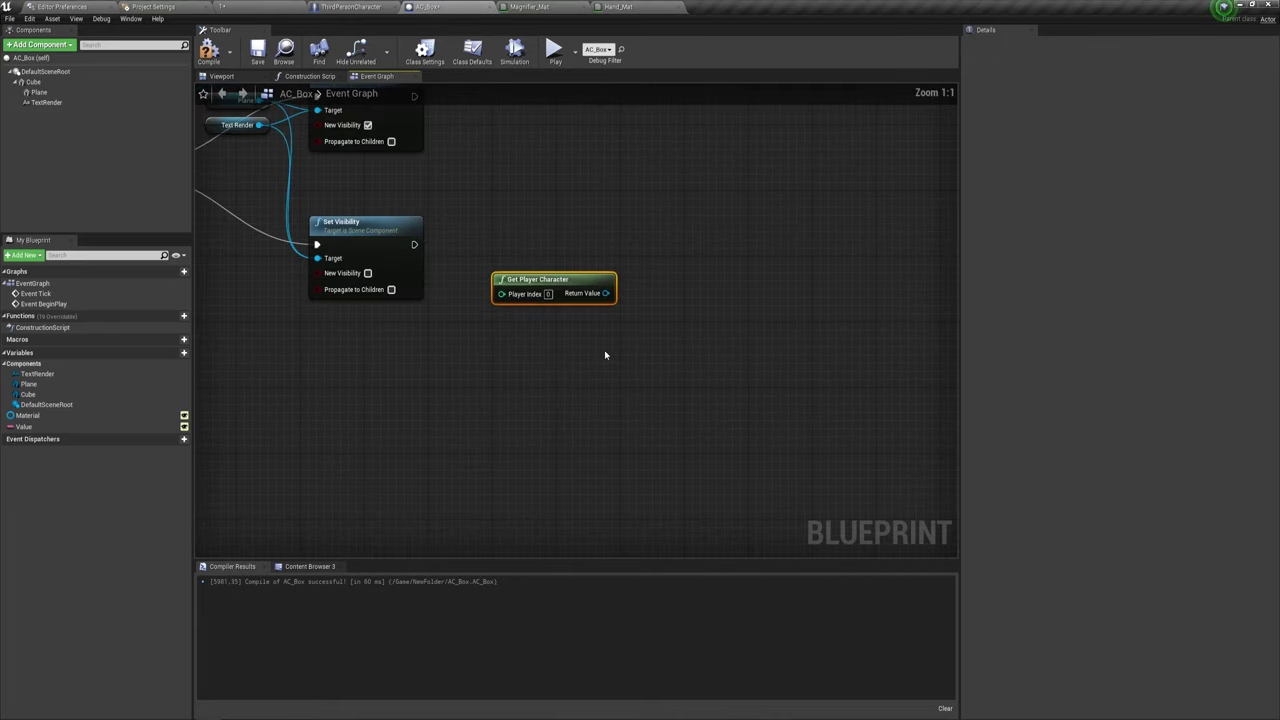
pyautogui.scroll(-1, 606, 354)
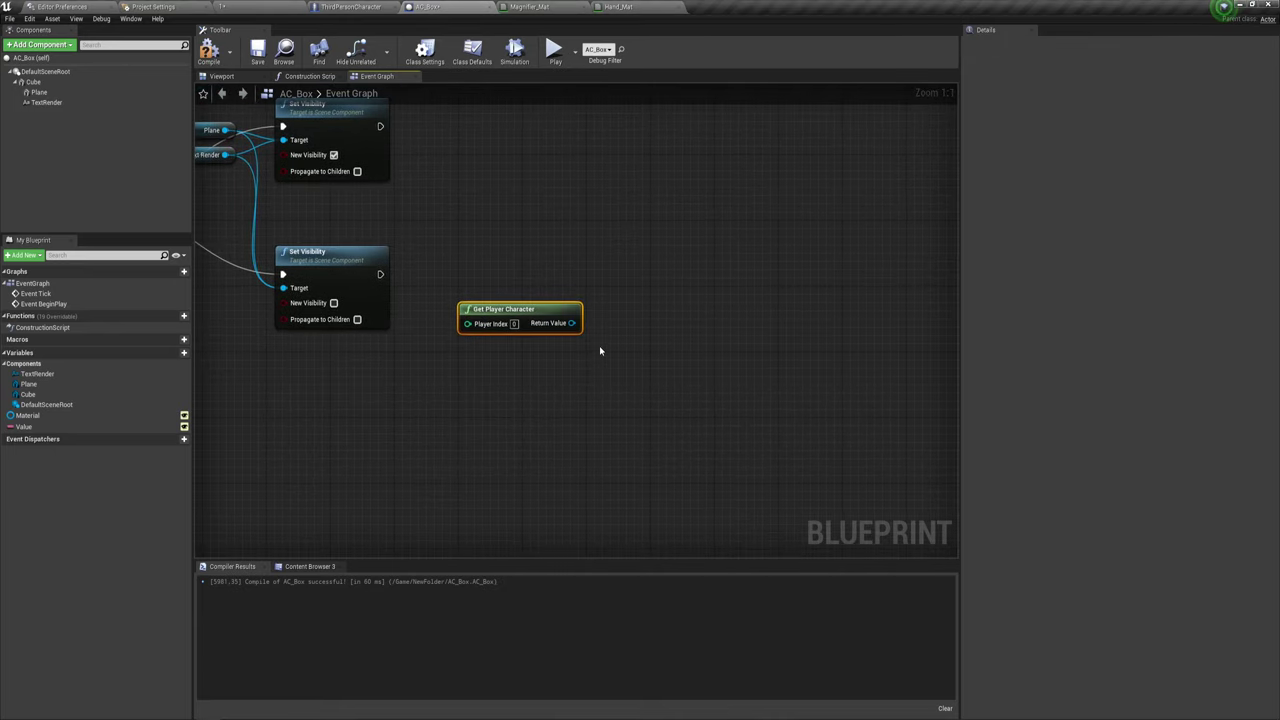
# - Get the player character's actor location and duplicate the GetActorLocation node for the box
pyautogui.moveTo(571, 323); pyautogui.dragTo(632, 287)
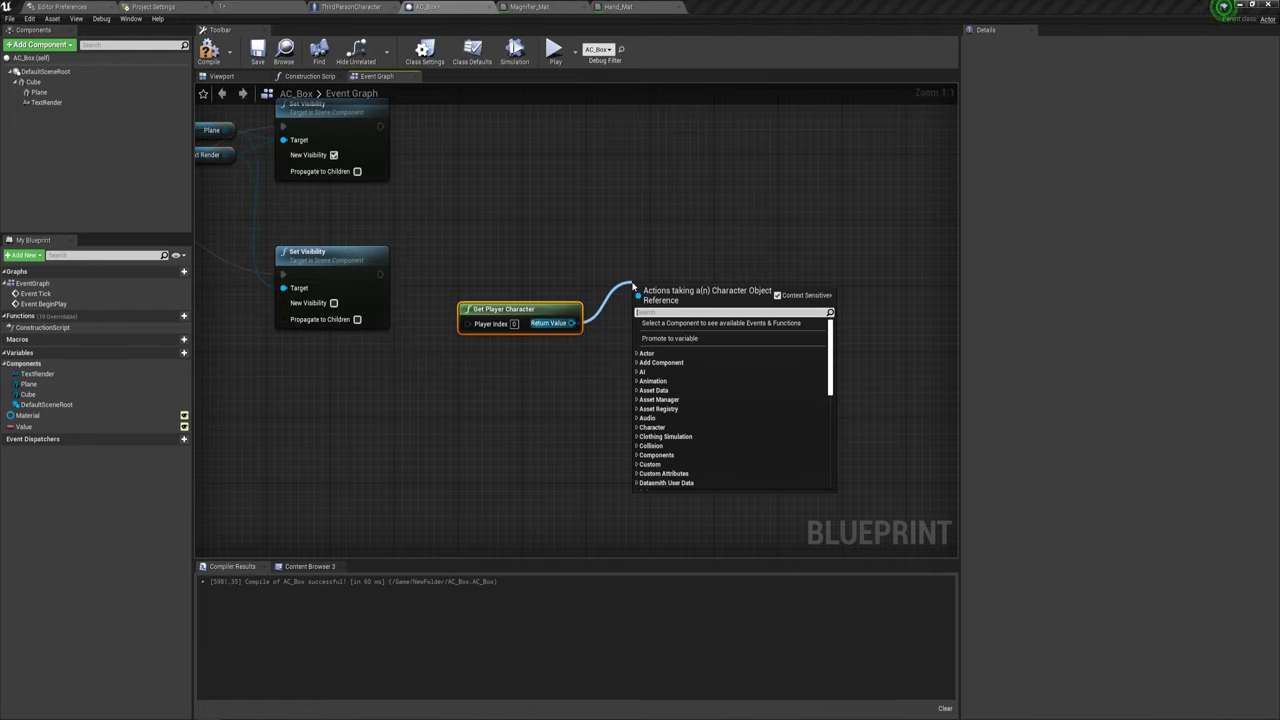
pyautogui.write('get ac')
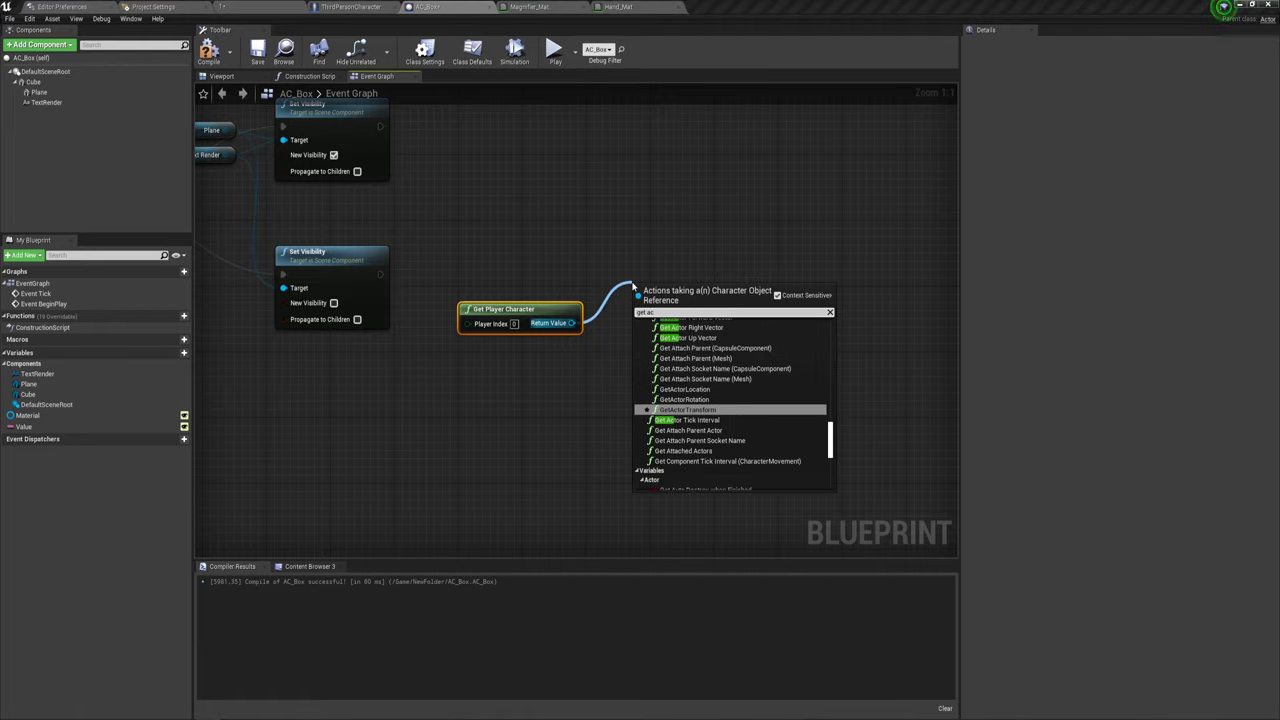
pyautogui.write('to')
pyautogui.scroll(-1, 750, 479)
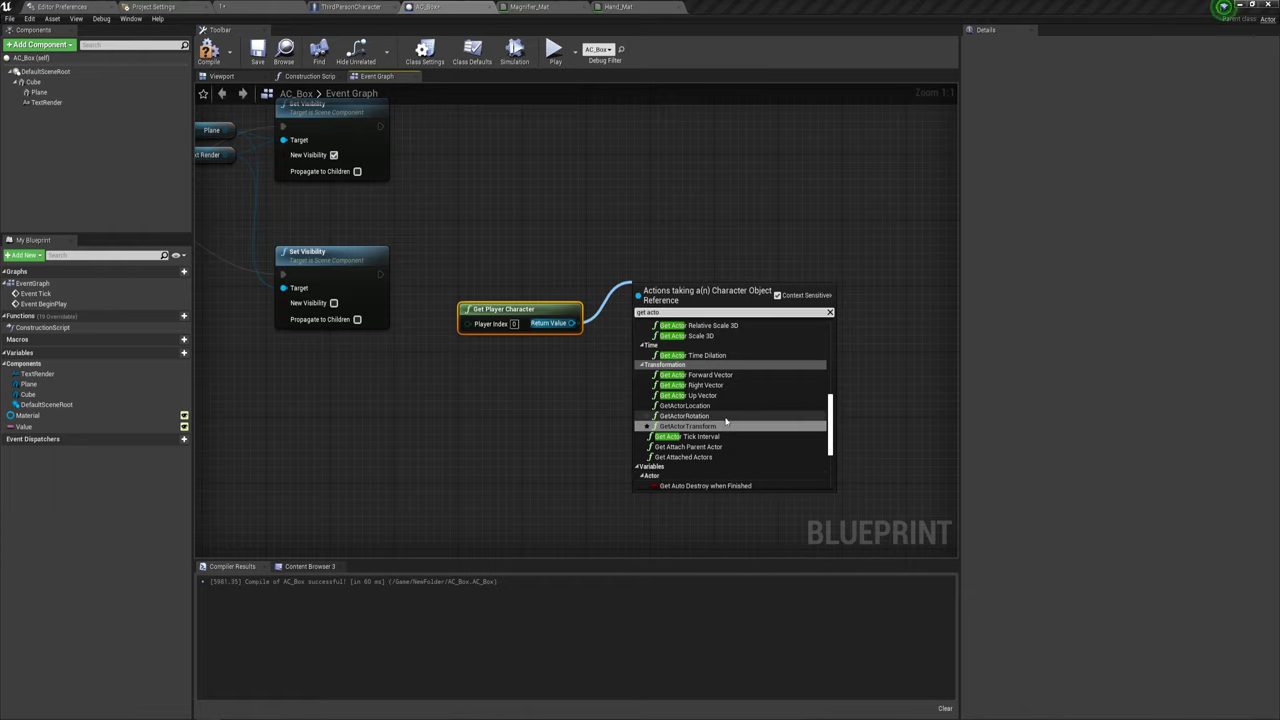
pyautogui.scroll(1, 740, 450)
pyautogui.scroll(-1, 726, 420)
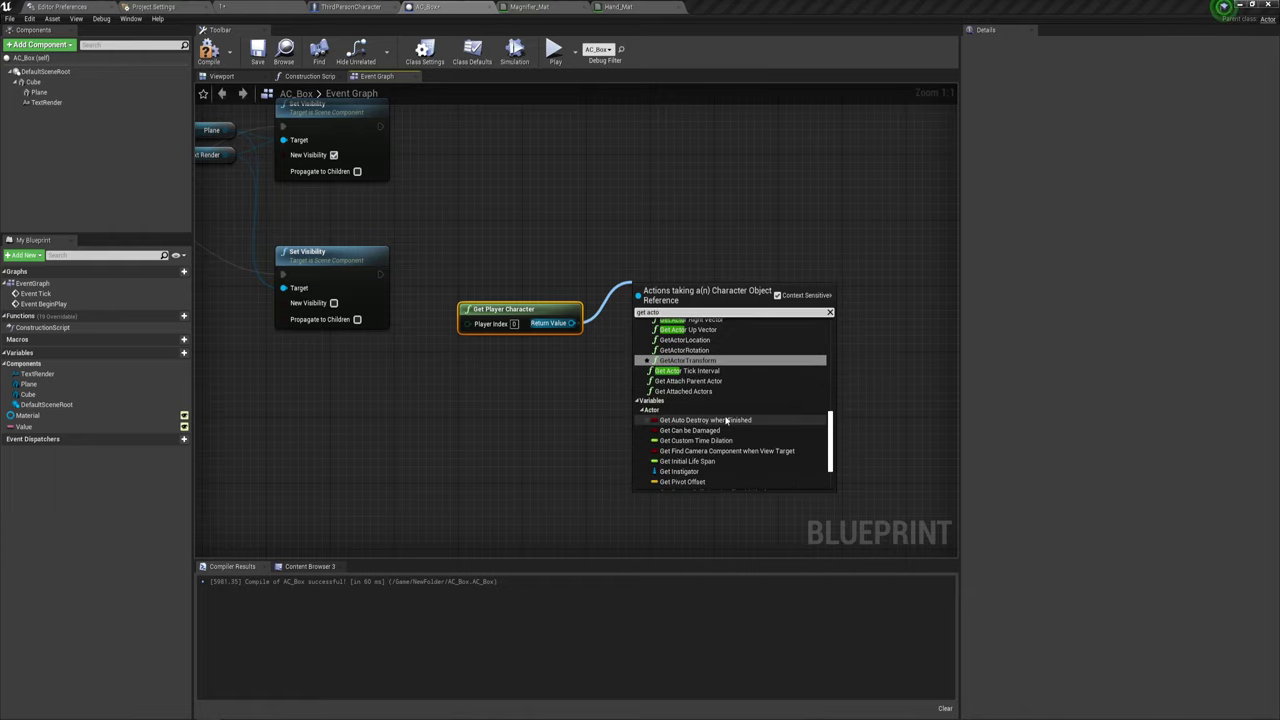
pyautogui.click(703, 341)
pyautogui.moveTo(693, 300); pyautogui.dragTo(677, 292)
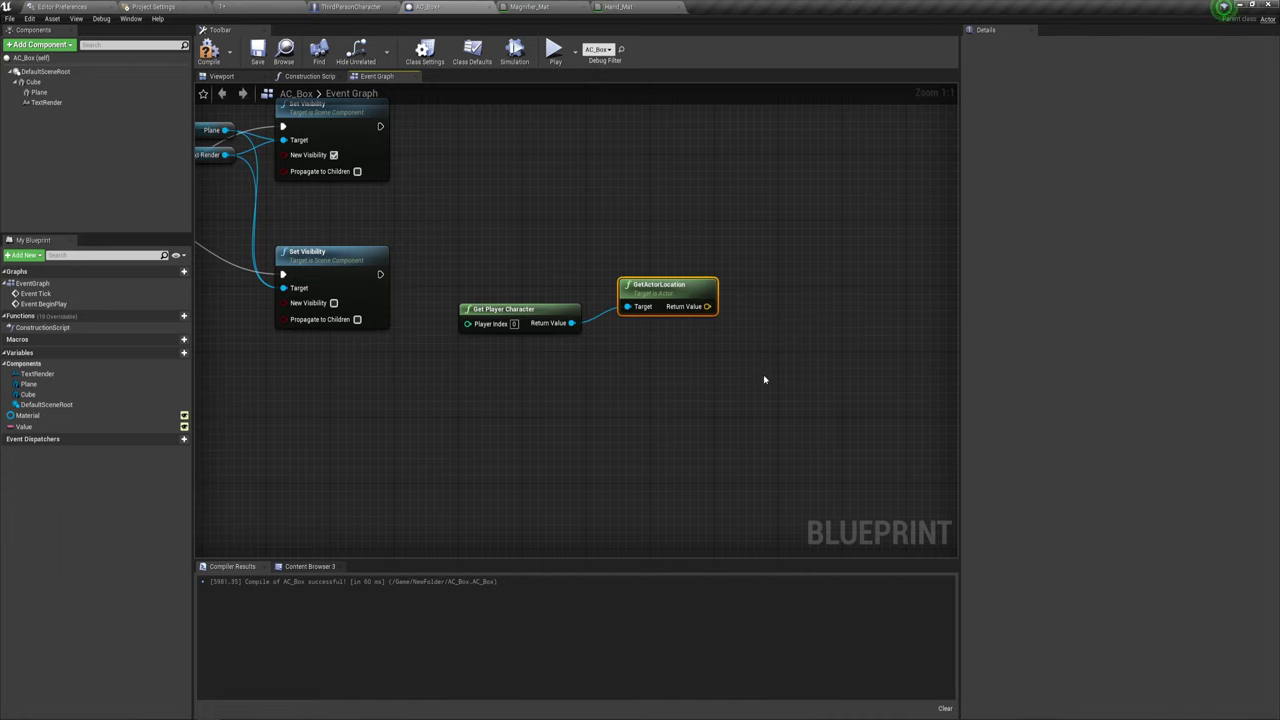
pyautogui.moveTo(764, 379); pyautogui.dragTo(667, 371, button='right')
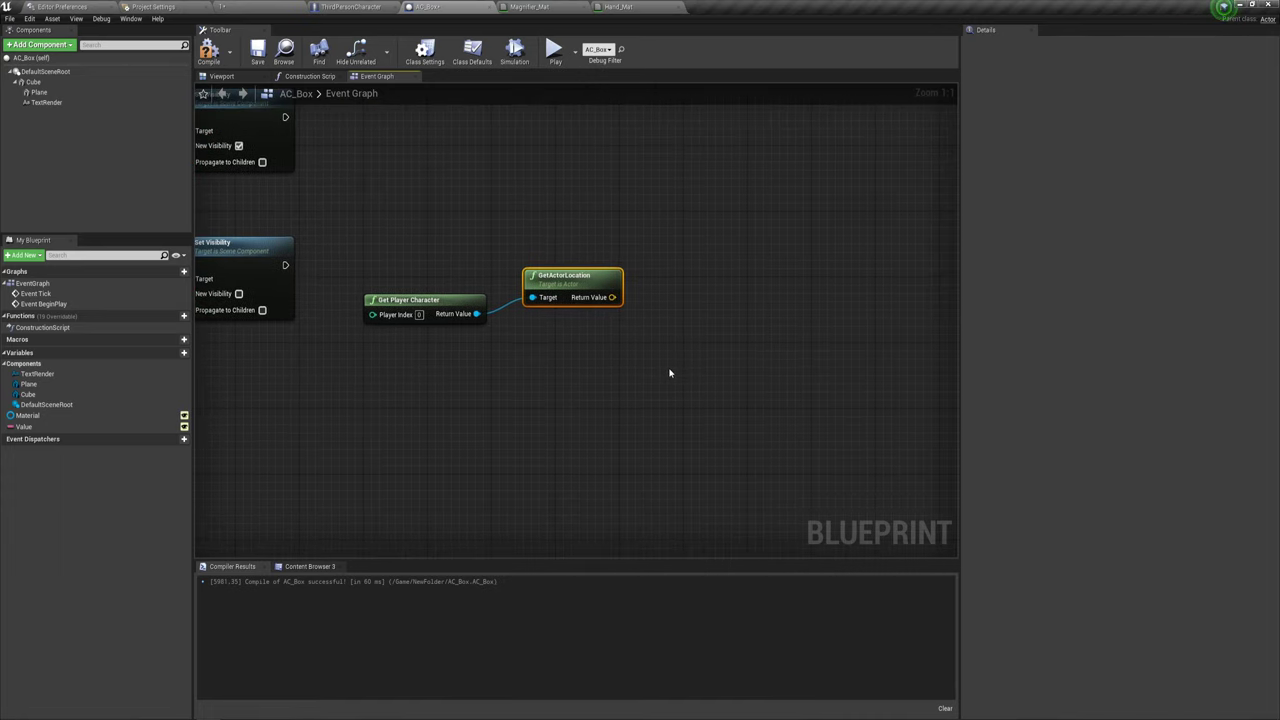
pyautogui.moveTo(643, 357); pyautogui.dragTo(653, 385, button='right')
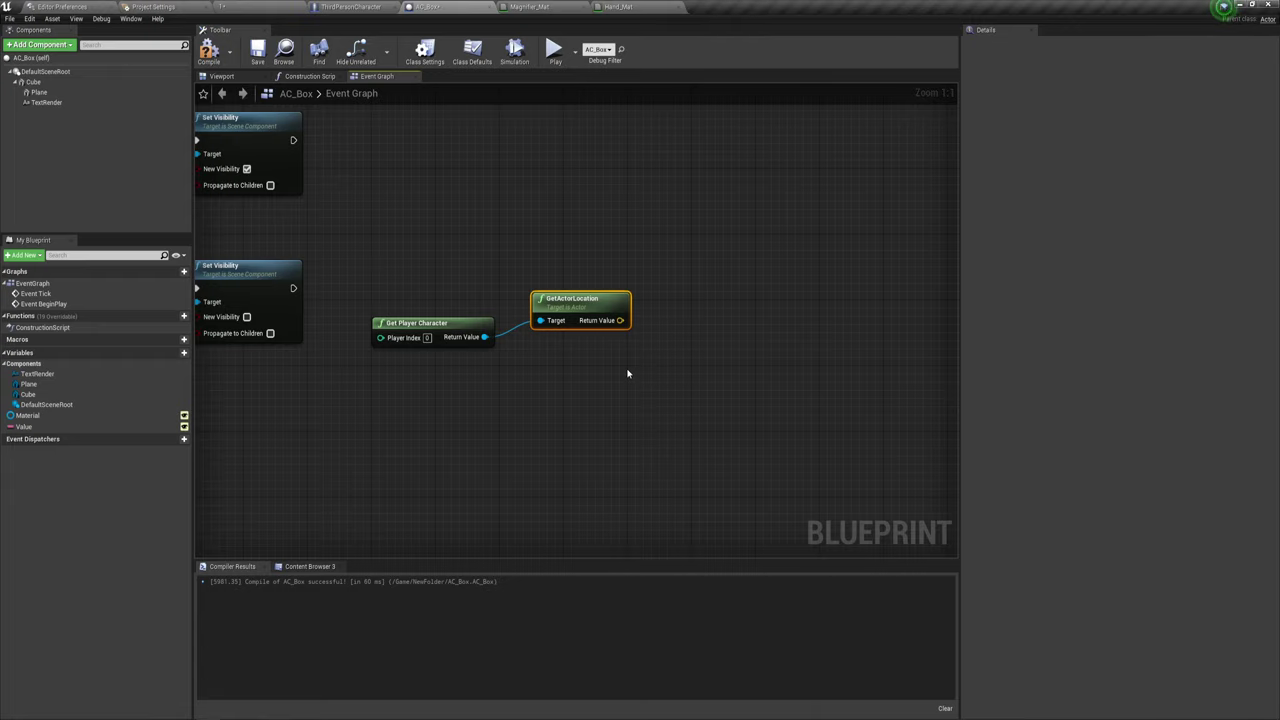
pyautogui.moveTo(628, 374); pyautogui.dragTo(639, 368, button='right')
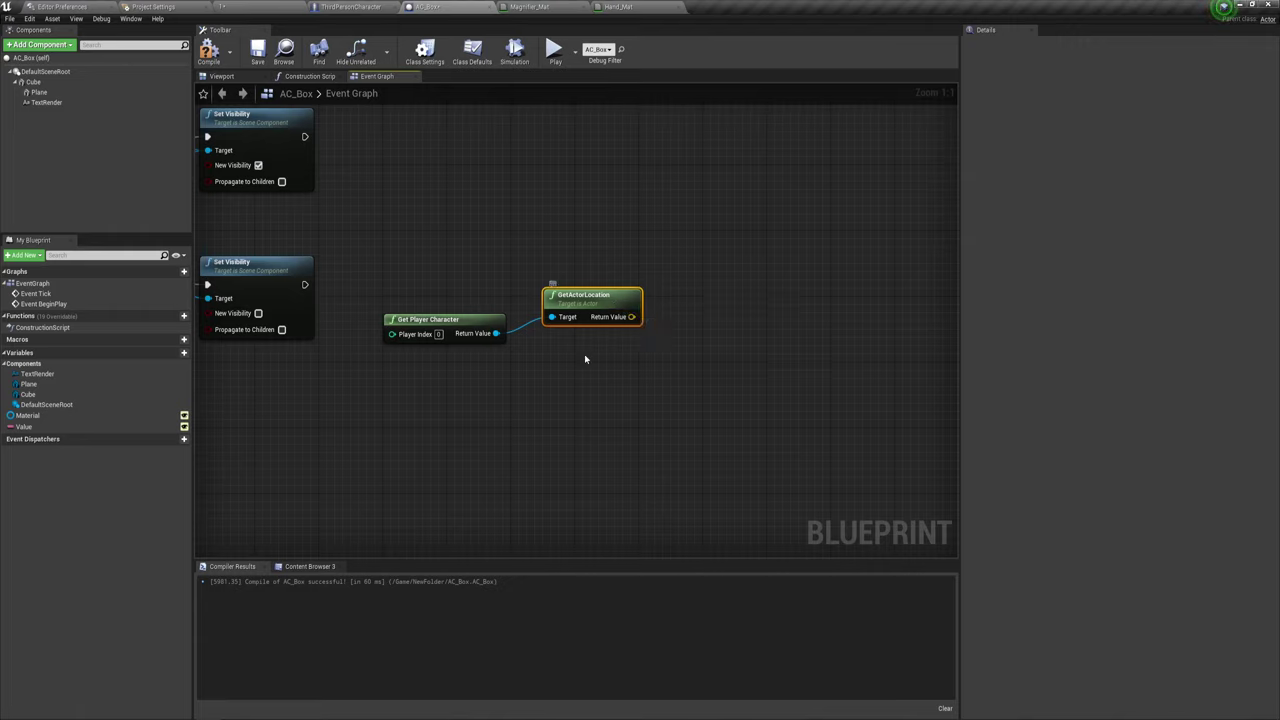
pyautogui.hotkey('ctrl', 'w')
pyautogui.moveTo(605, 377); pyautogui.dragTo(560, 384)
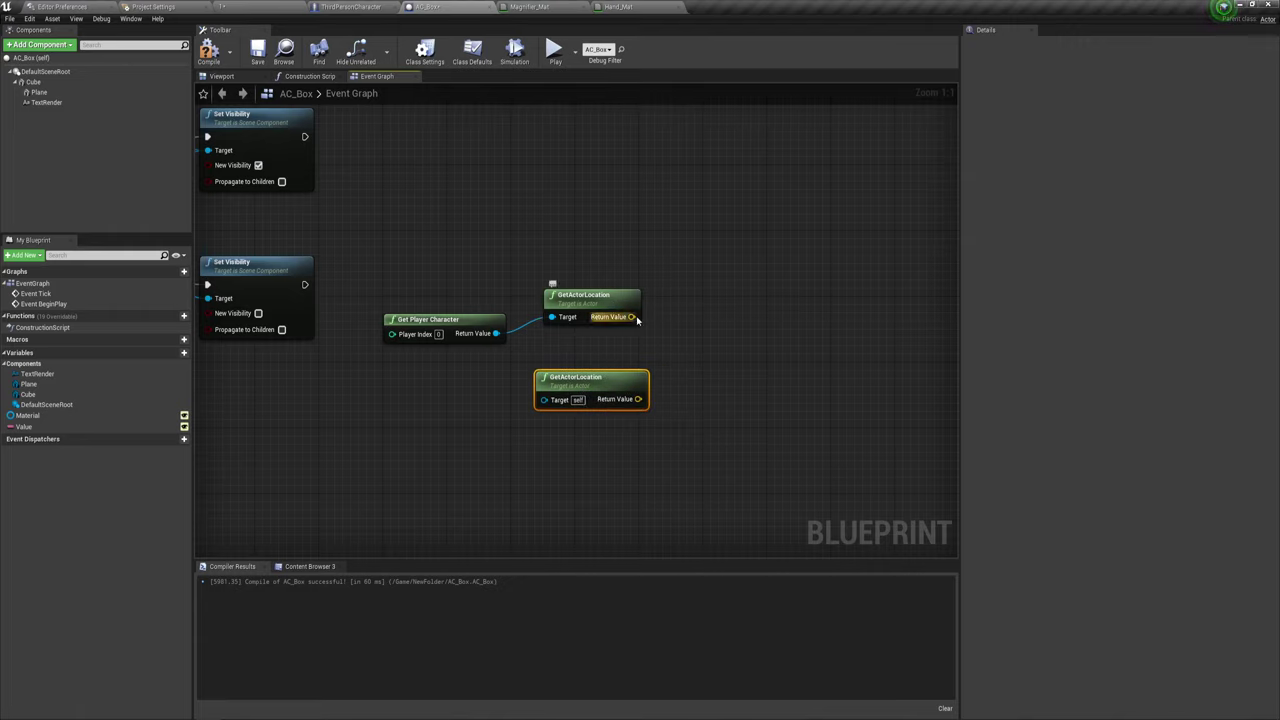
# - Add Find Look at Rotation from the player's location, with the box's own location as Target
pyautogui.moveTo(679, 351); pyautogui.dragTo(681, 354)
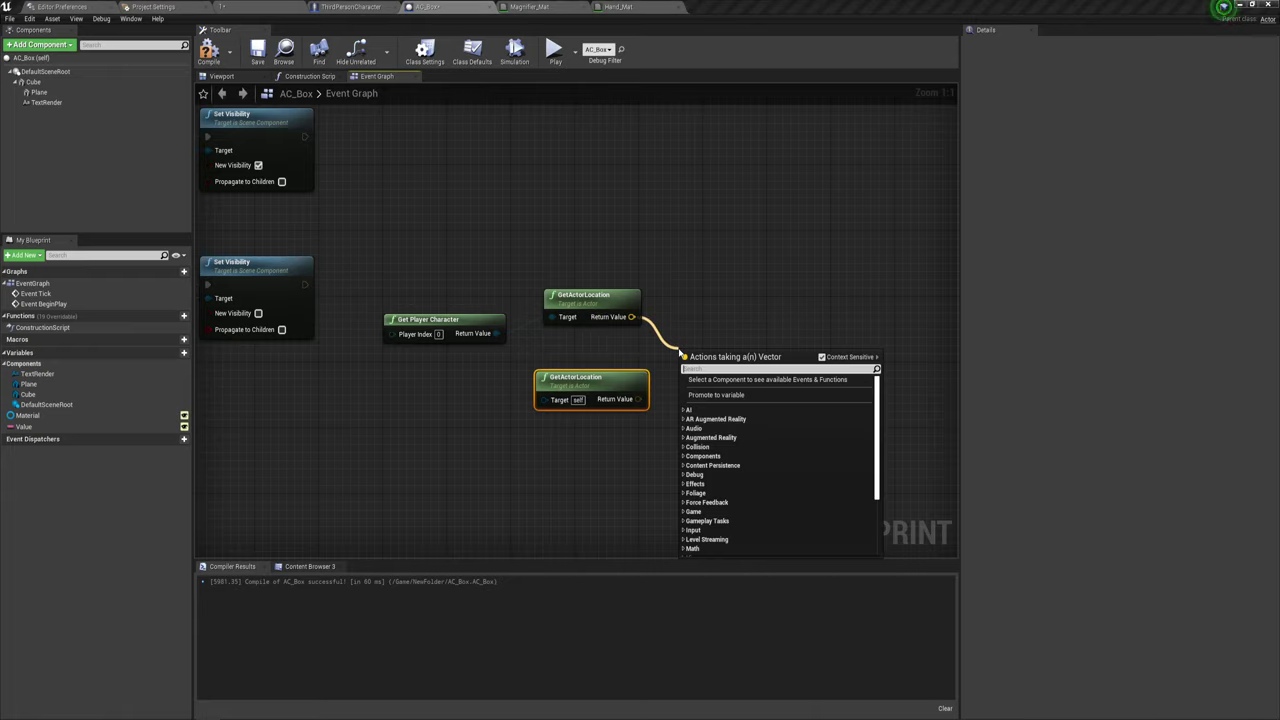
pyautogui.write('find')
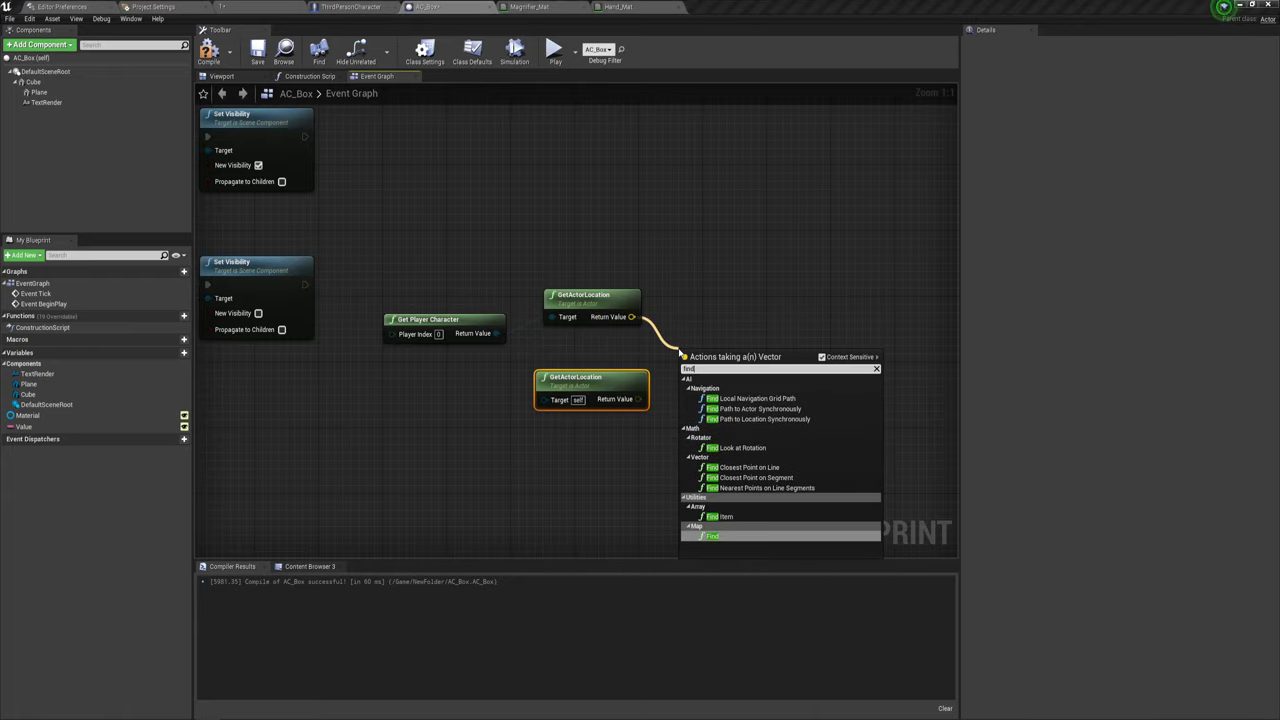
pyautogui.click(745, 447)
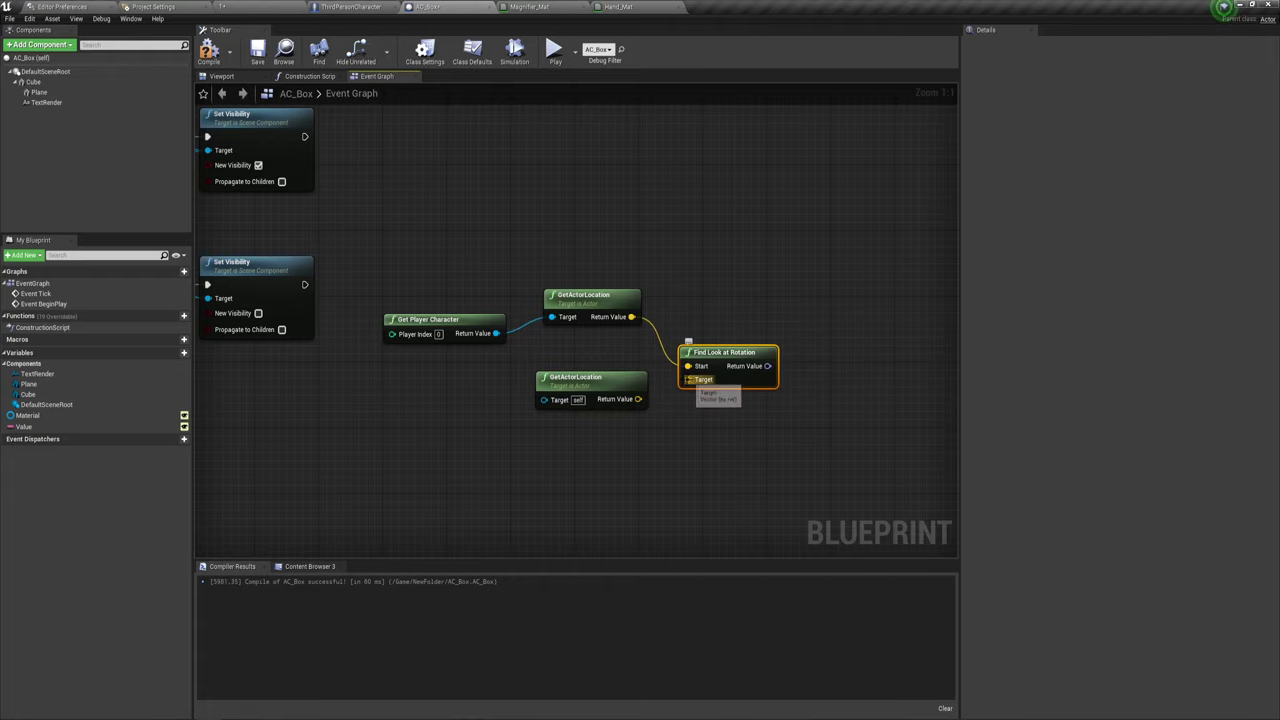
pyautogui.moveTo(685, 378); pyautogui.dragTo(653, 396)
pyautogui.moveTo(542, 370); pyautogui.dragTo(502, 370, button='right')
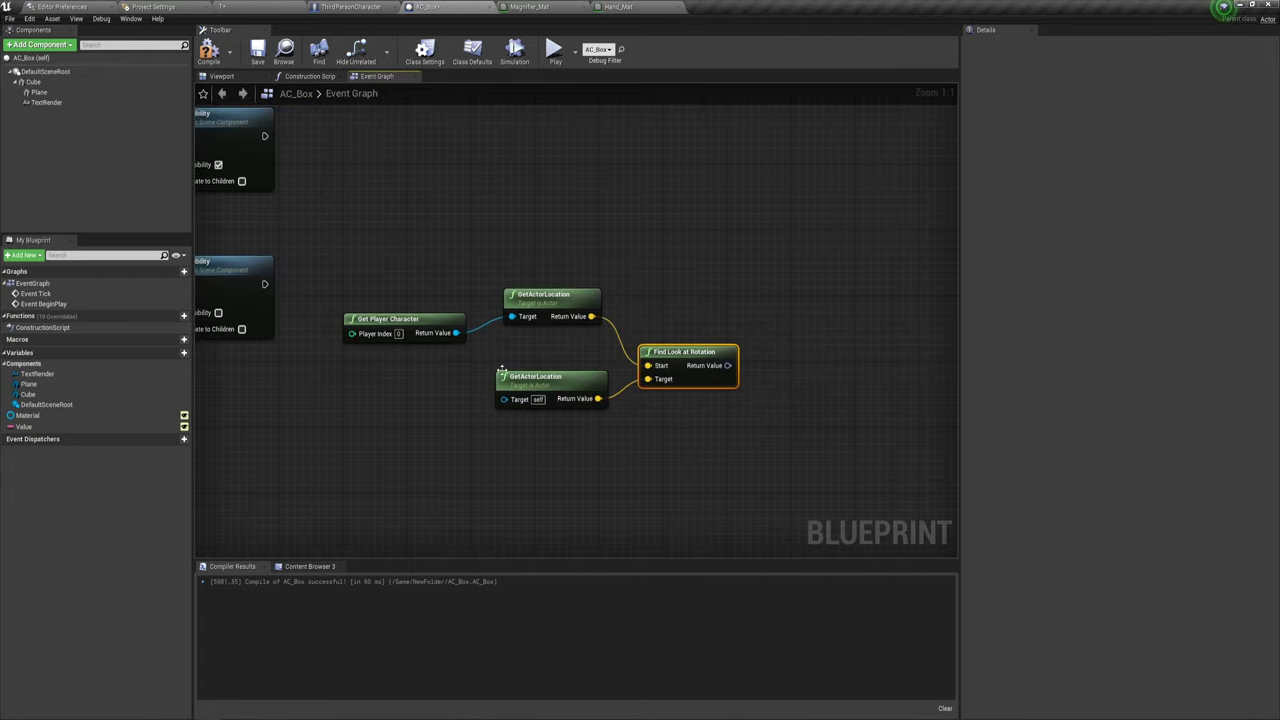
pyautogui.moveTo(374, 348); pyautogui.dragTo(631, 281)
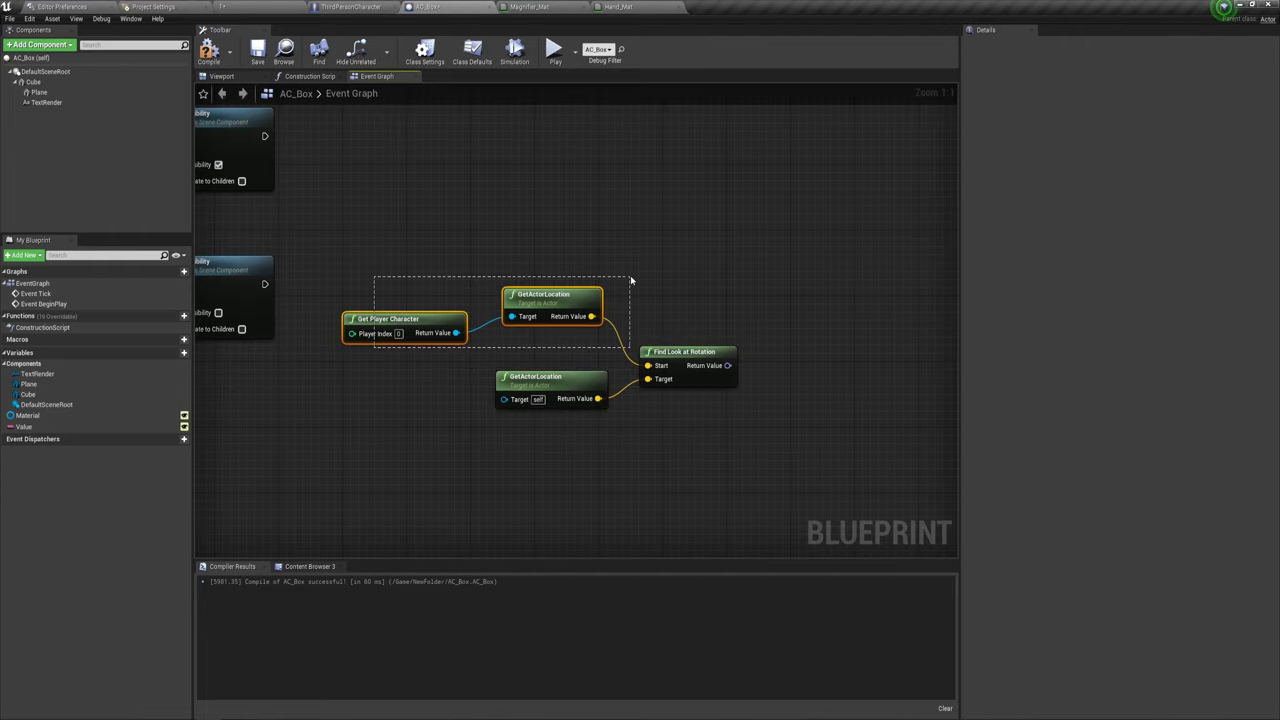
pyautogui.moveTo(680, 310); pyautogui.dragTo(628, 310, button='right')
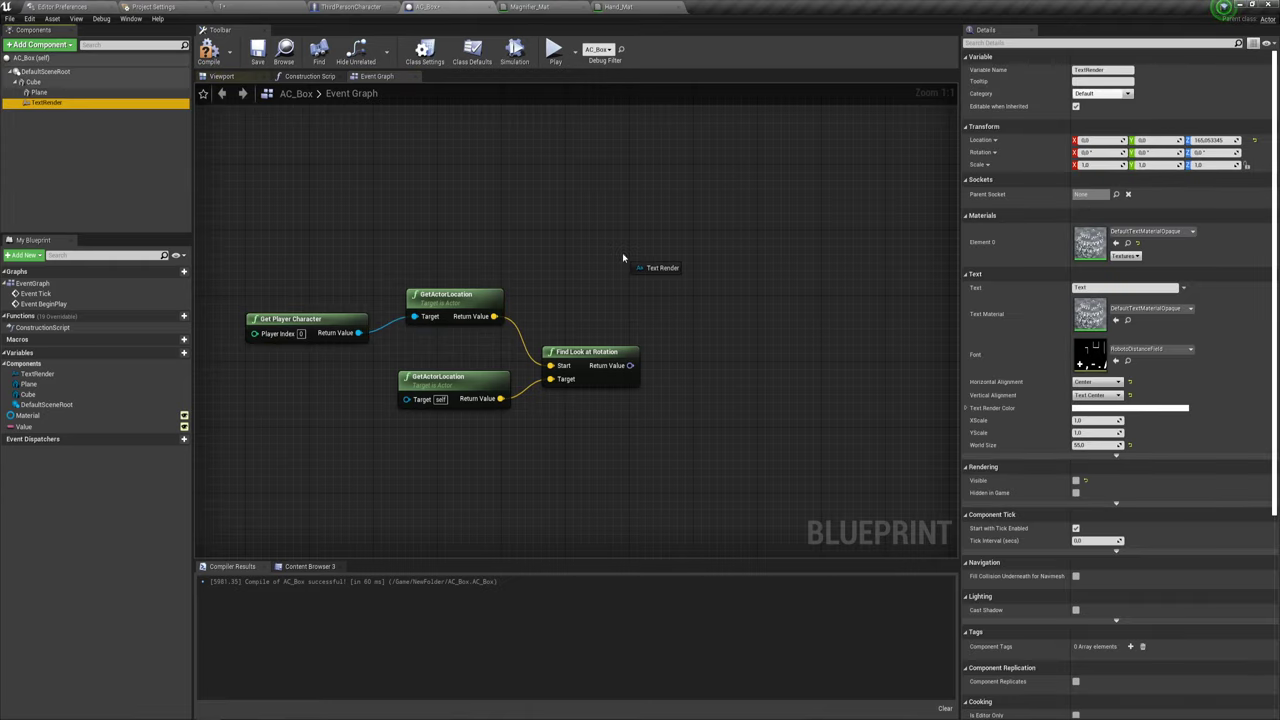
# - Add TextRender and Plane getters and a SetRelativeRotation node for the Text Render
pyautogui.moveTo(45, 102); pyautogui.dragTo(580, 236)
pyautogui.moveTo(533, 255); pyautogui.dragTo(543, 317, button='right')
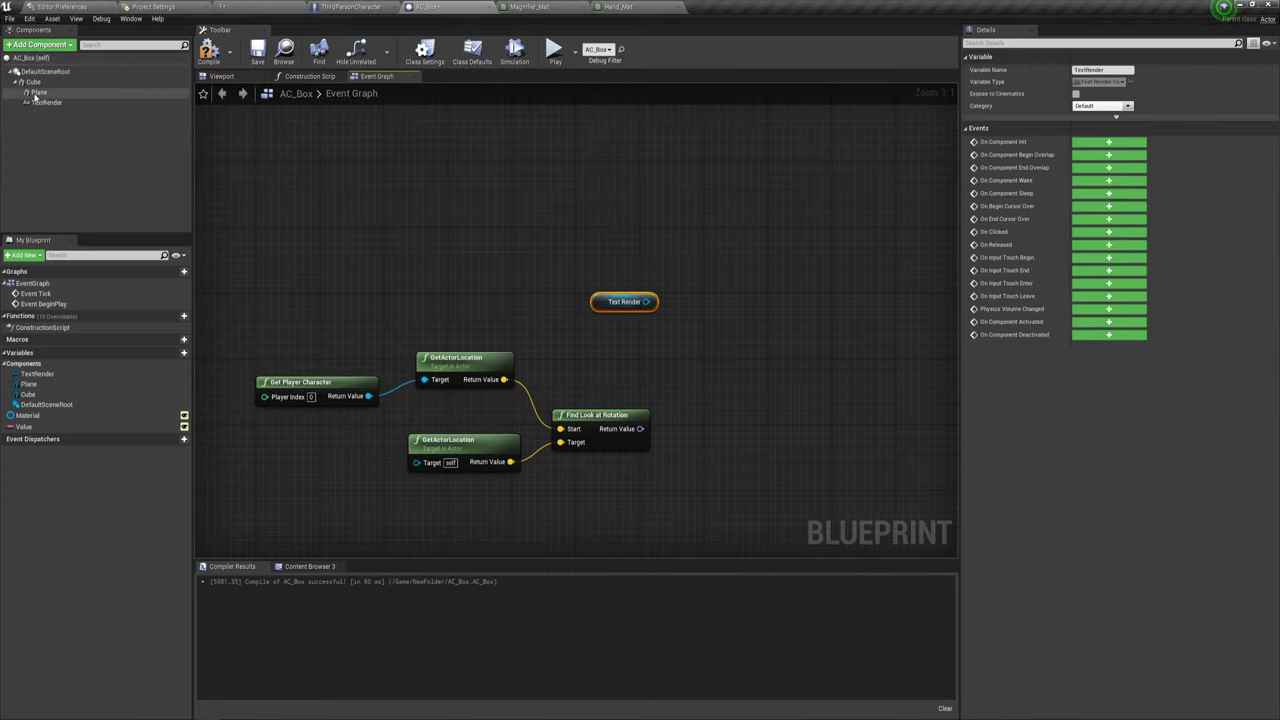
pyautogui.moveTo(38, 92); pyautogui.dragTo(592, 368)
pyautogui.moveTo(592, 317); pyautogui.dragTo(738, 252)
pyautogui.write('set ro')
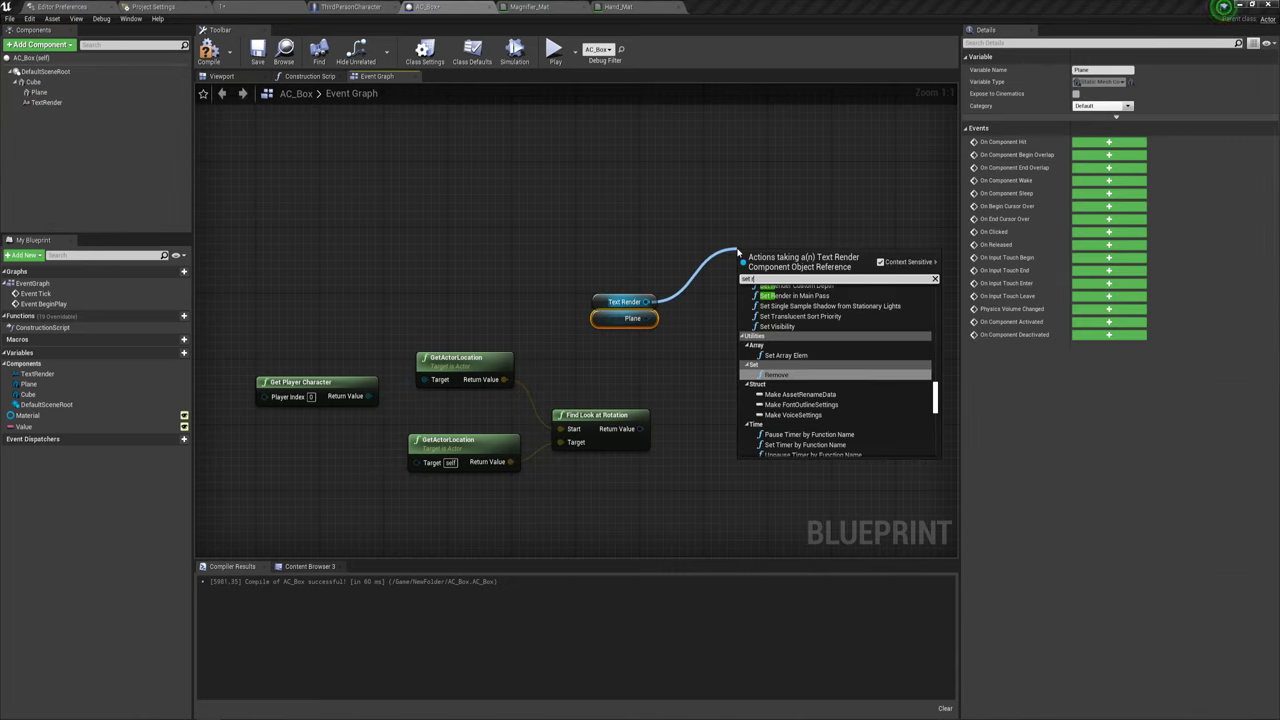
pyautogui.press('BackSpace')
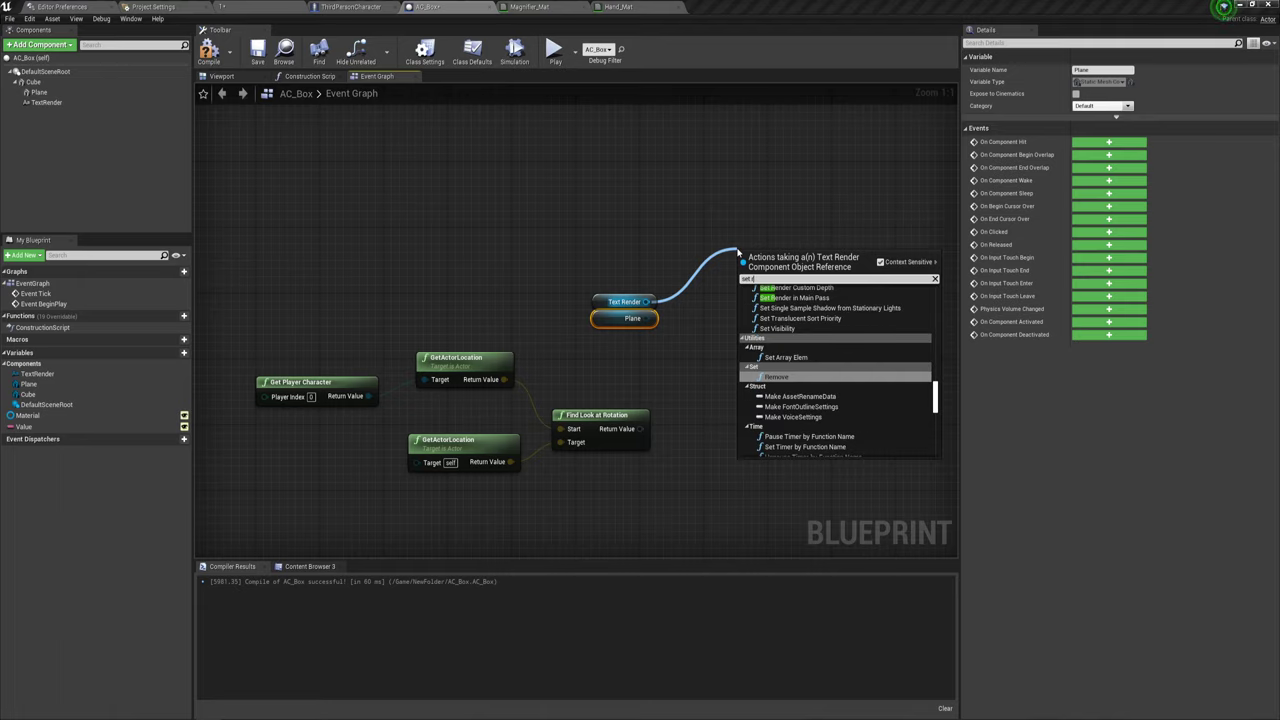
pyautogui.write('ela')
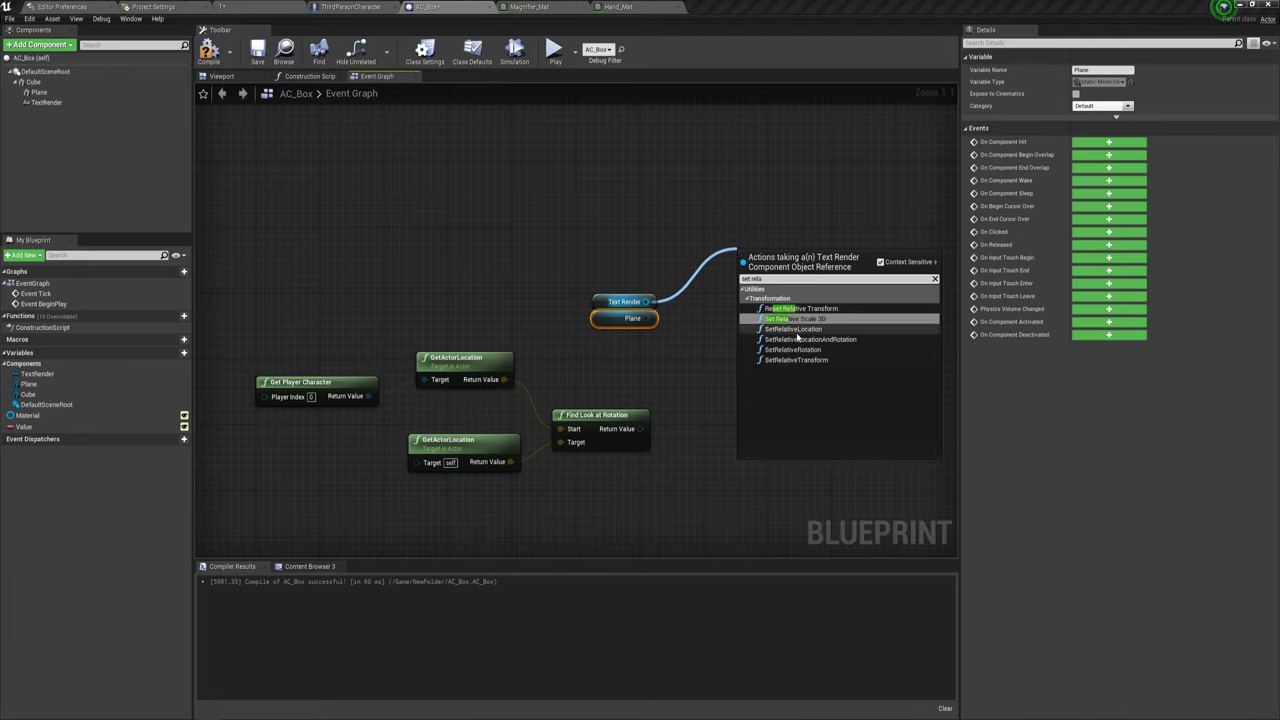
pyautogui.click(792, 349)
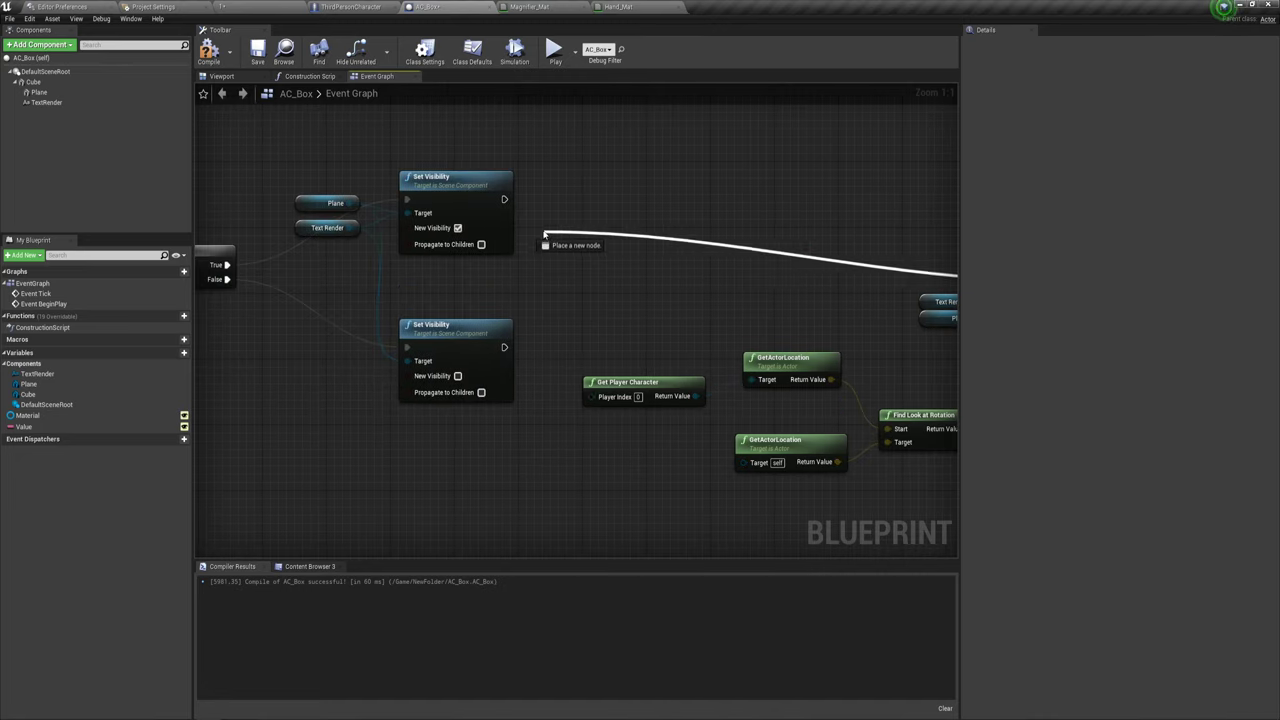
# - Run SetRelativeRotation after Set Visibility, feed it the look-at rotation, and compile
pyautogui.moveTo(744, 285); pyautogui.dragTo(505, 200)
pyautogui.moveTo(940, 355); pyautogui.dragTo(688, 319, button='right')
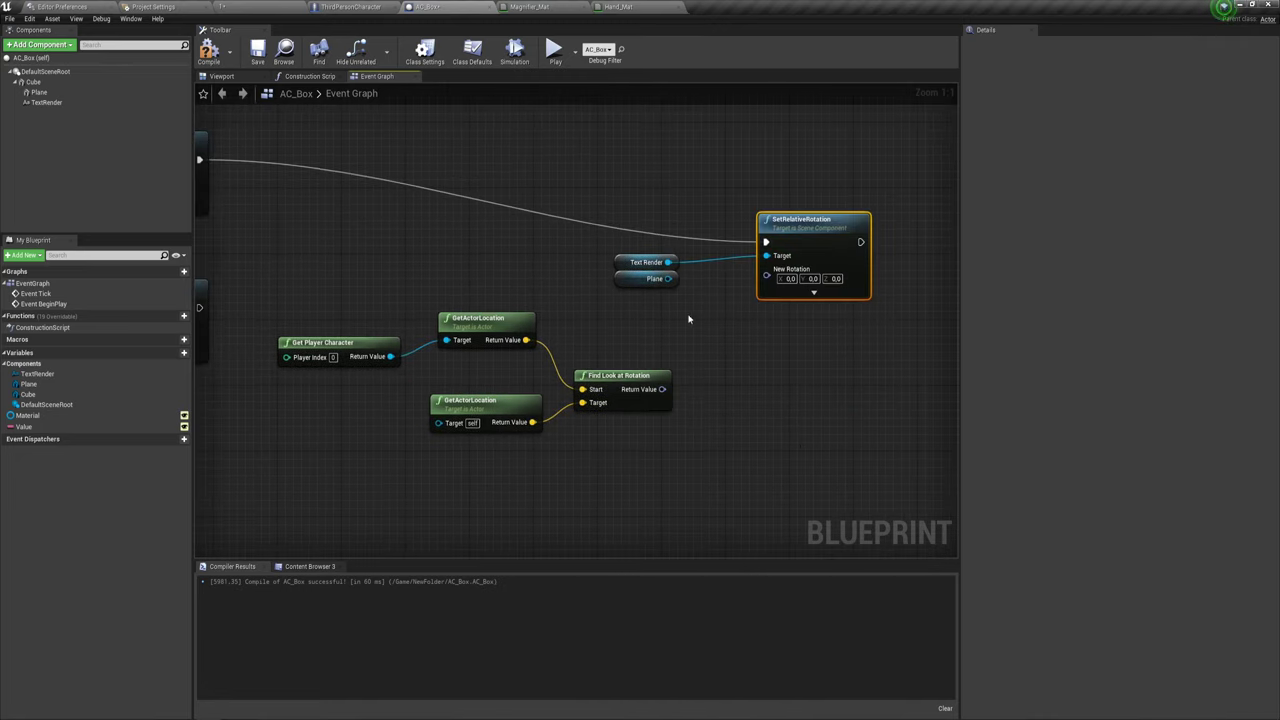
pyautogui.moveTo(767, 275); pyautogui.dragTo(654, 398)
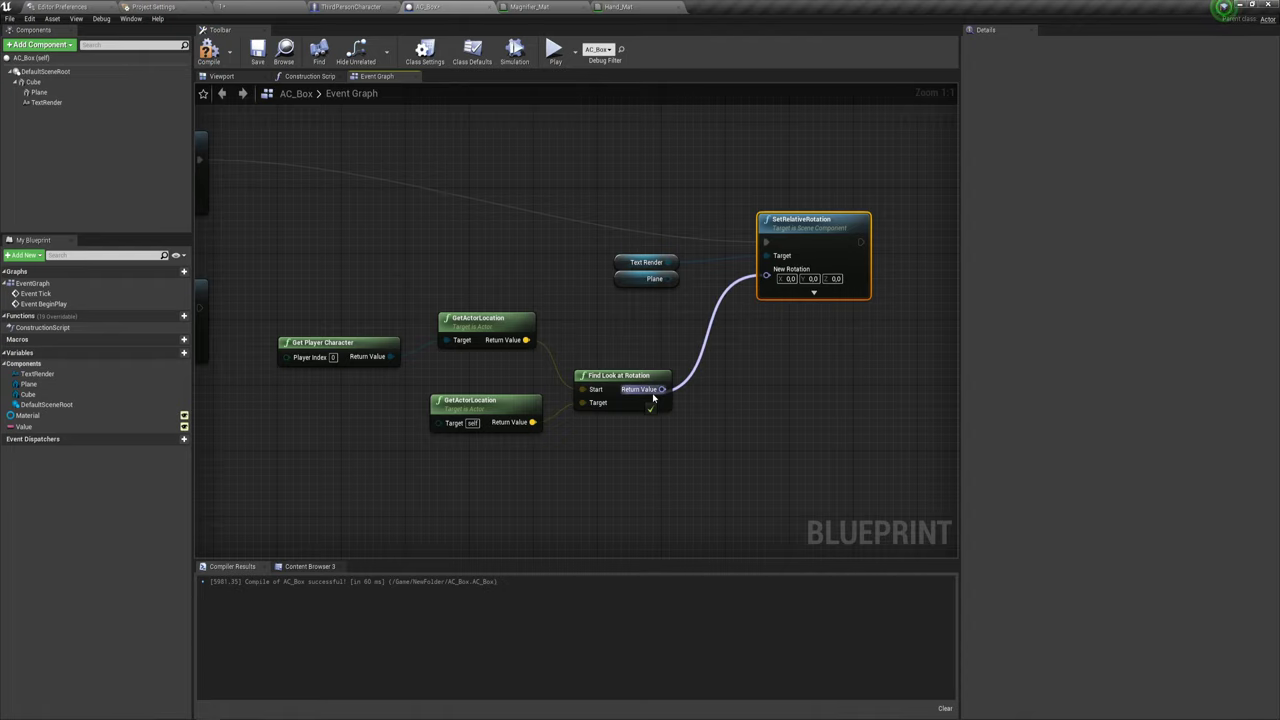
pyautogui.click(209, 50)
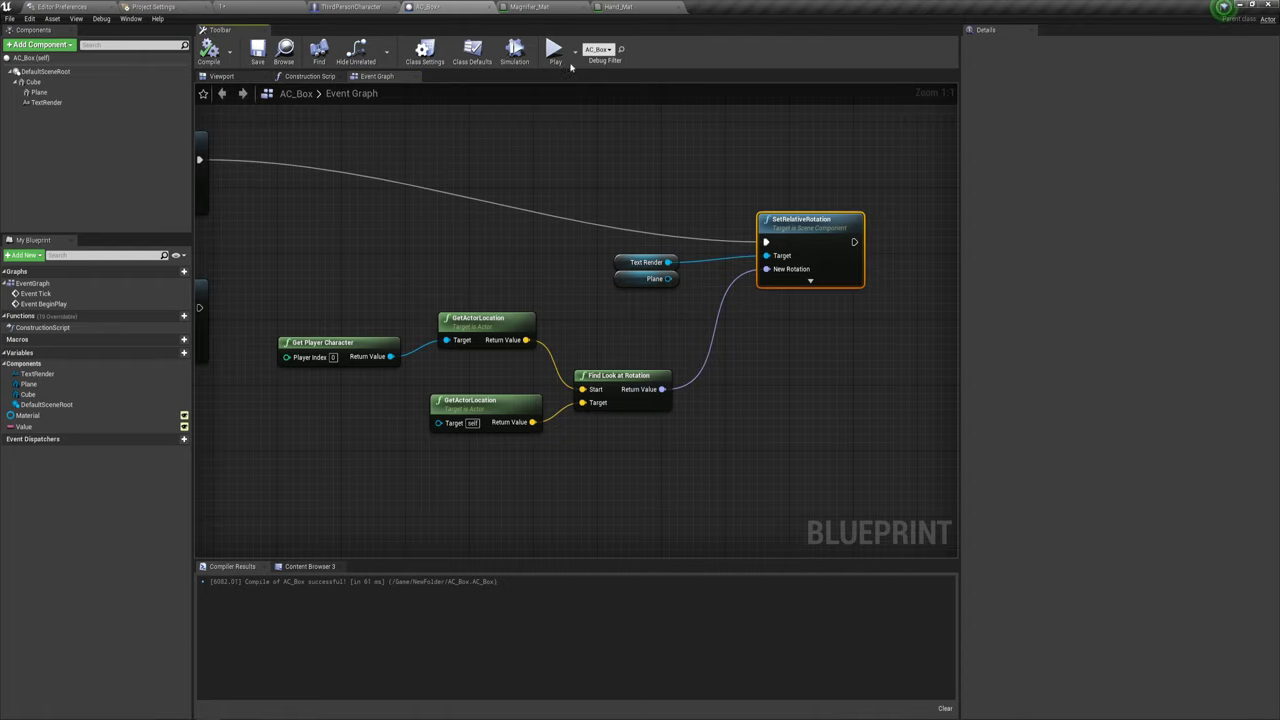
# - Start a play test and run the character toward the red Surprise Box
pyautogui.click(554, 52)
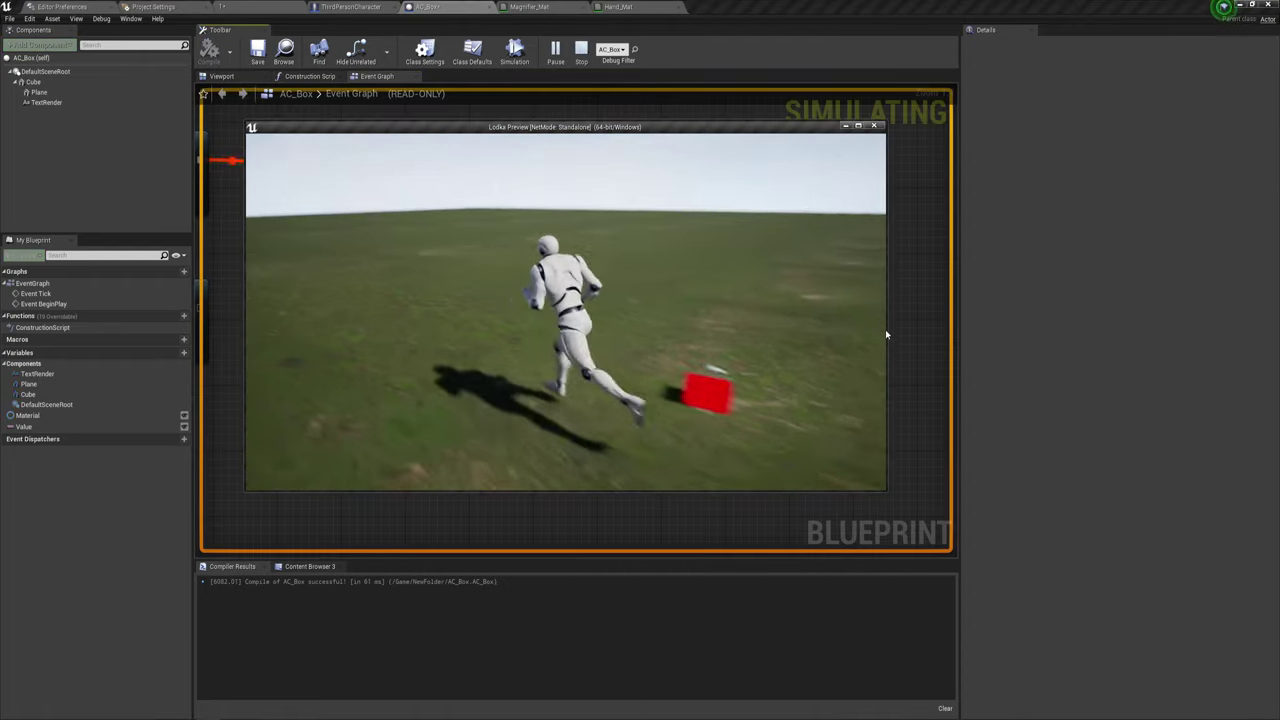
pyautogui.press('s')
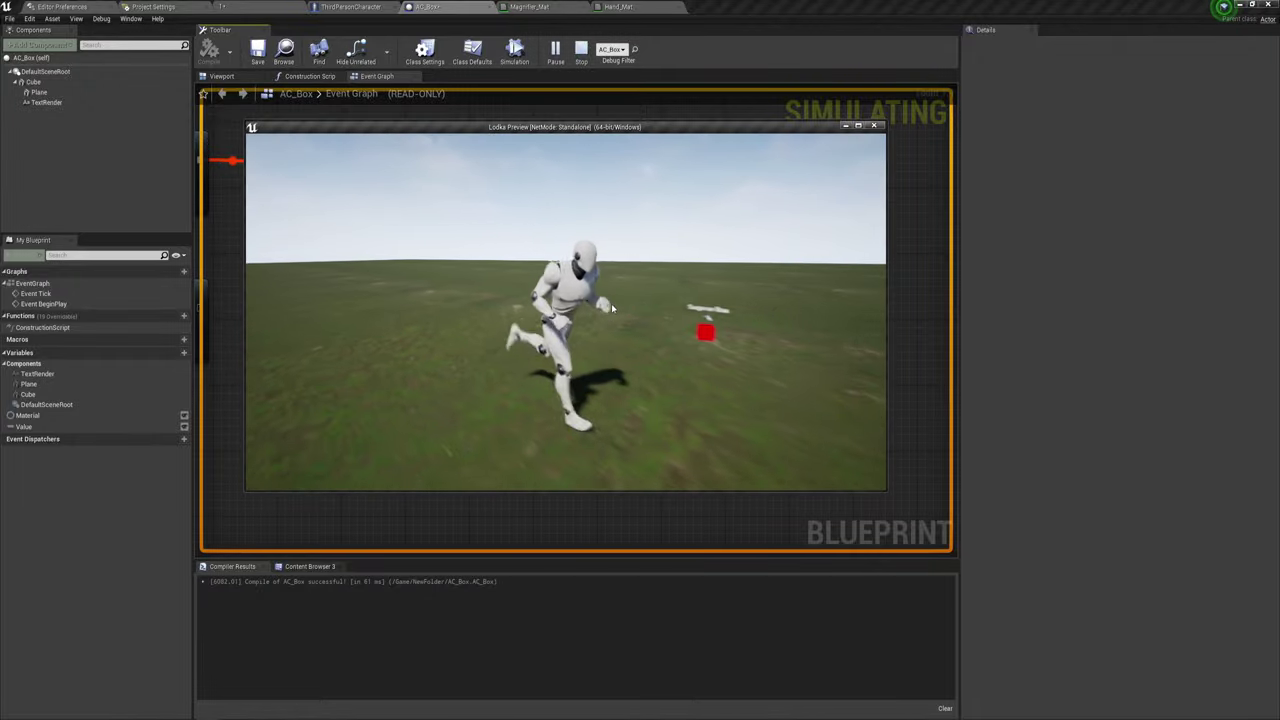
pyautogui.press('w')
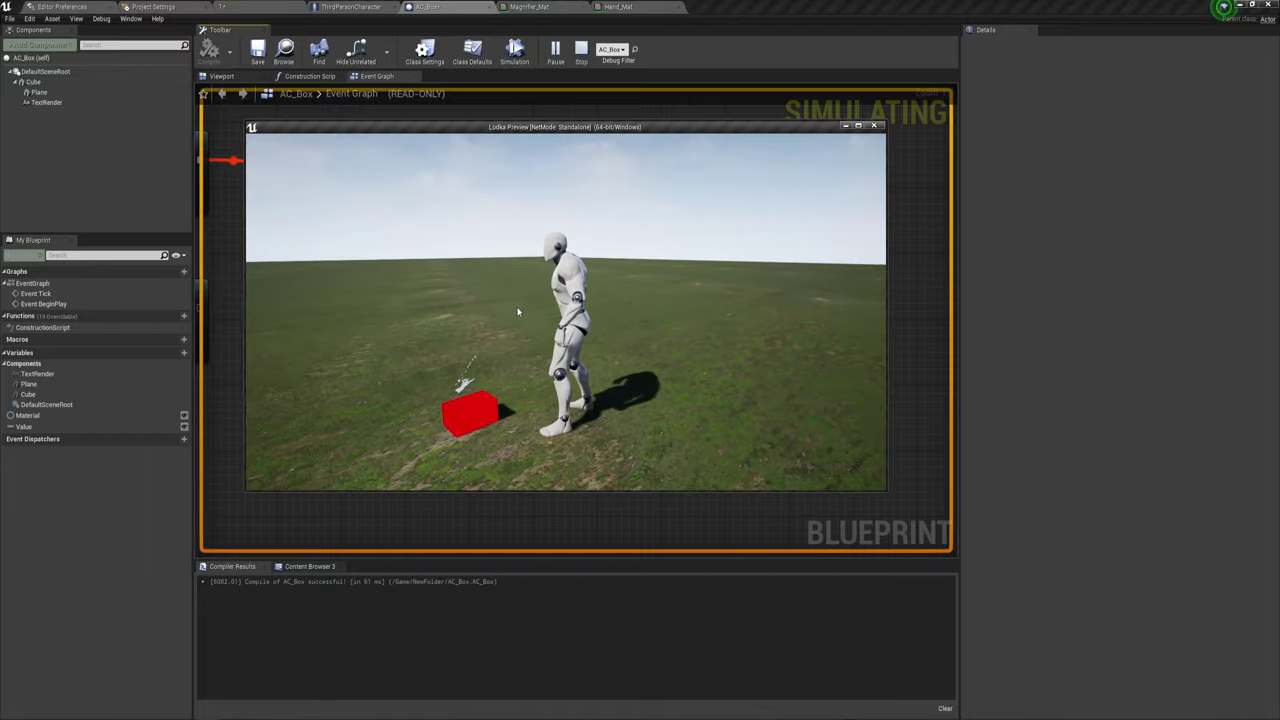
pyautogui.press('s')
pyautogui.press('w')
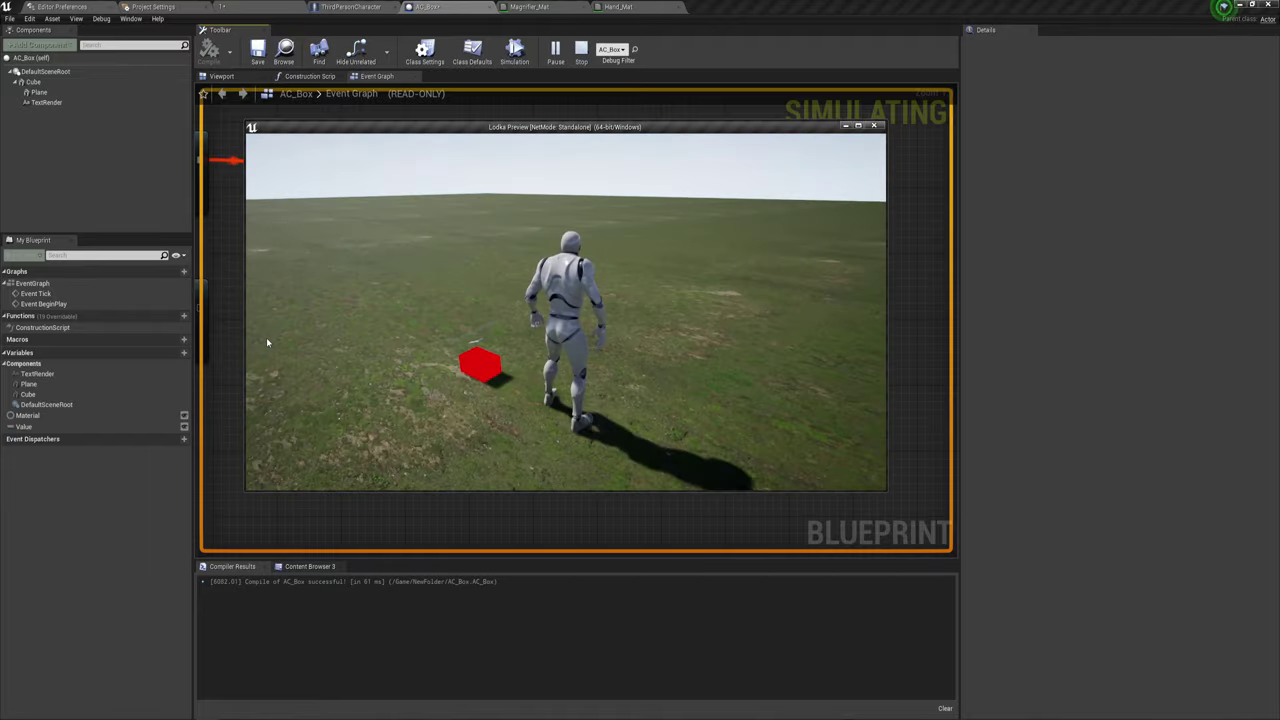
pyautogui.press('s')
pyautogui.press('w')
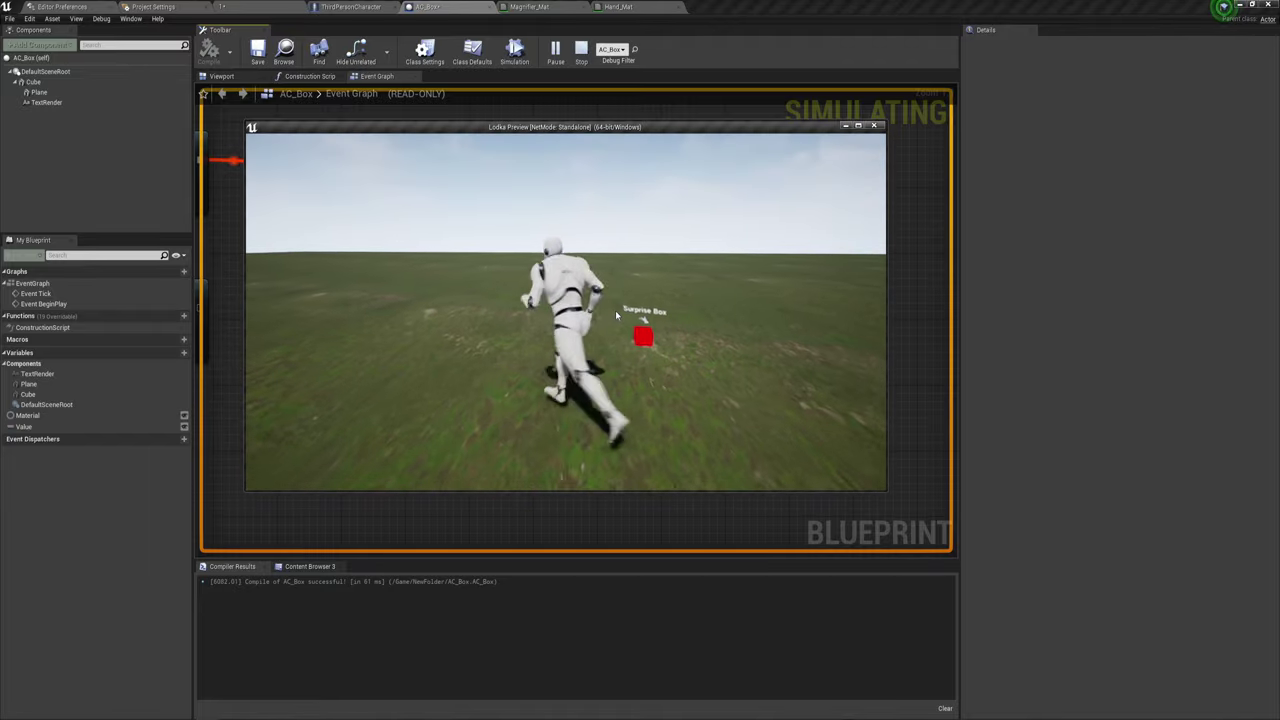
pyautogui.press('a')
pyautogui.press('w')
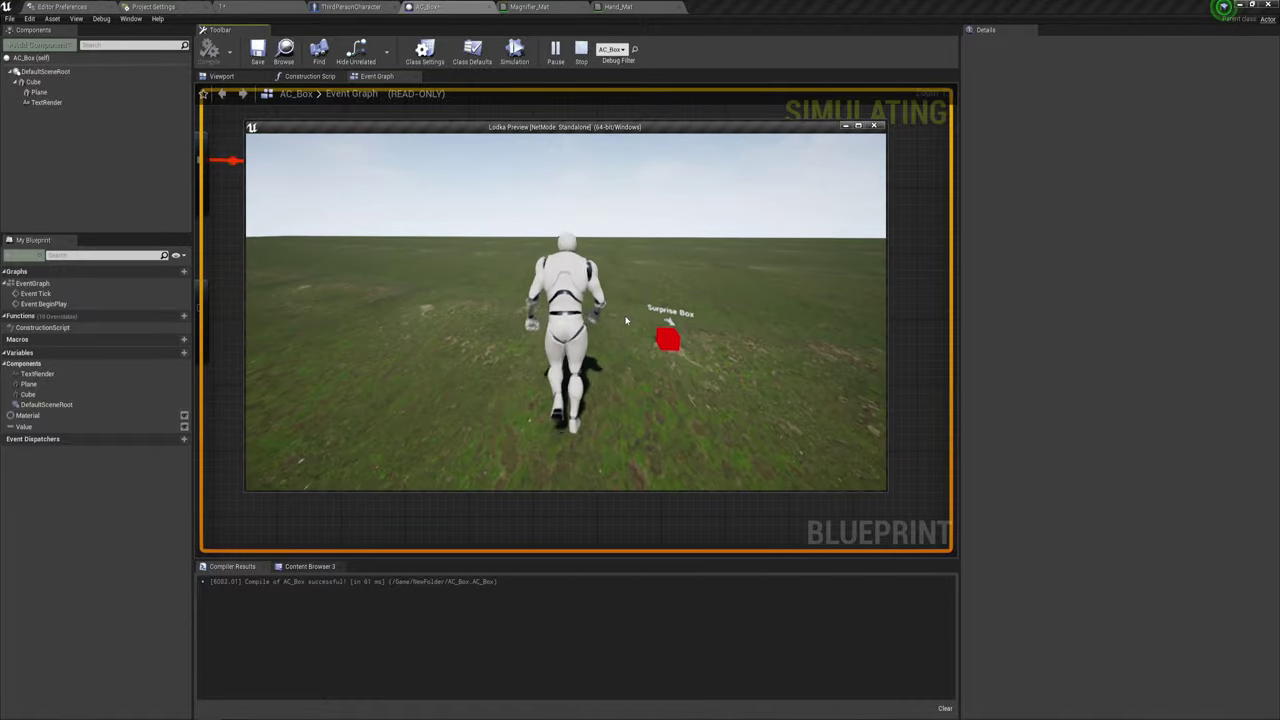
pyautogui.press('s')
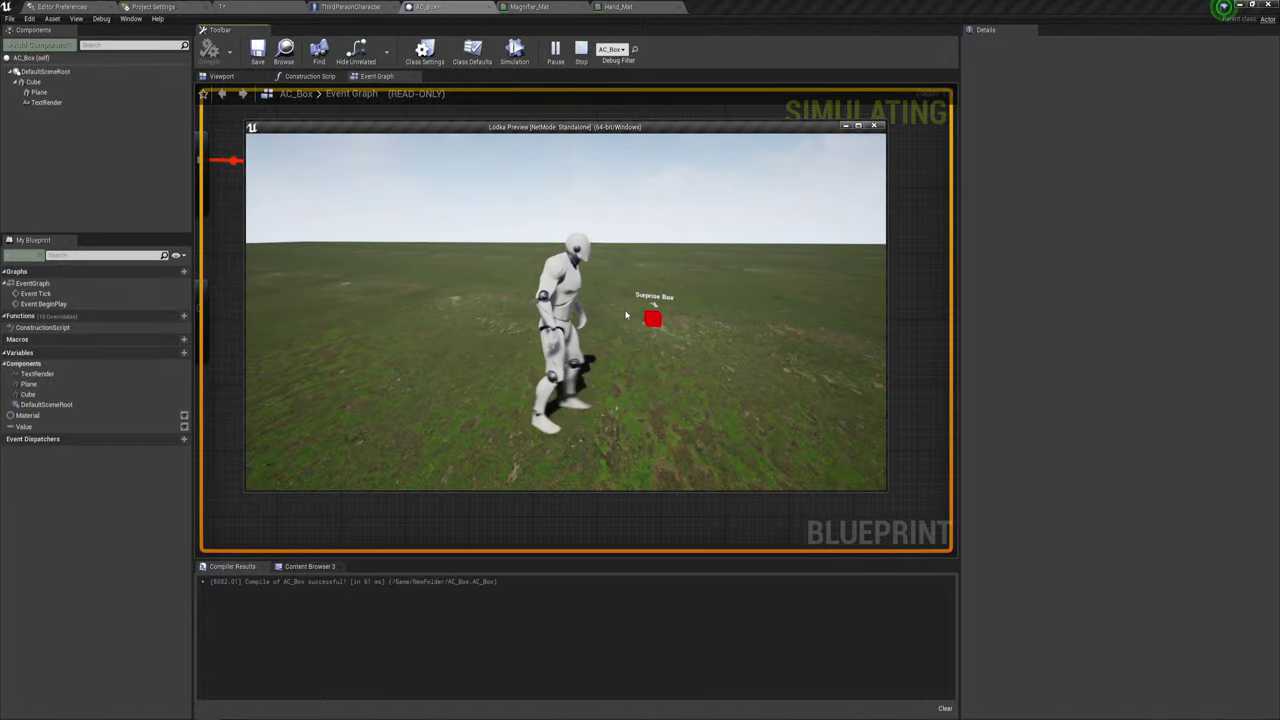
pyautogui.press('w')
# - Circle around the red box to check the icon, then stop the preview
pyautogui.press('d')
pyautogui.press('s')
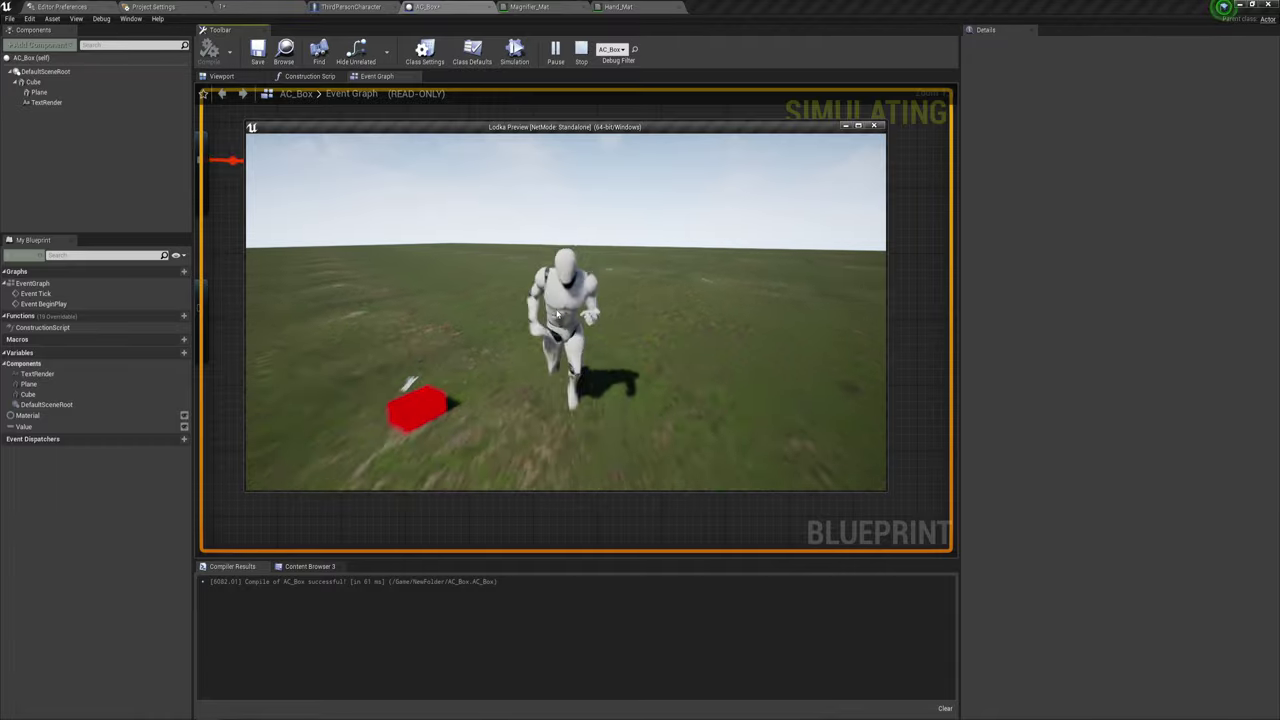
pyautogui.press('a')
pyautogui.press('d')
pyautogui.press('s')
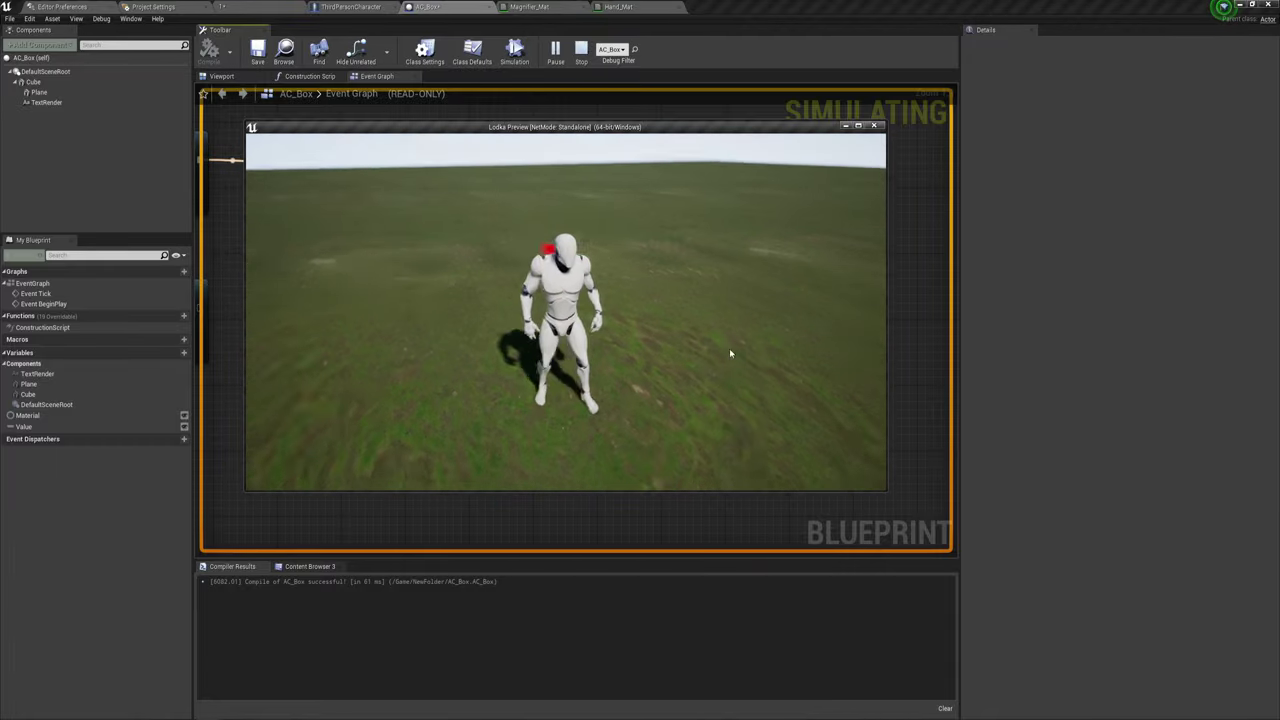
pyautogui.press('w')
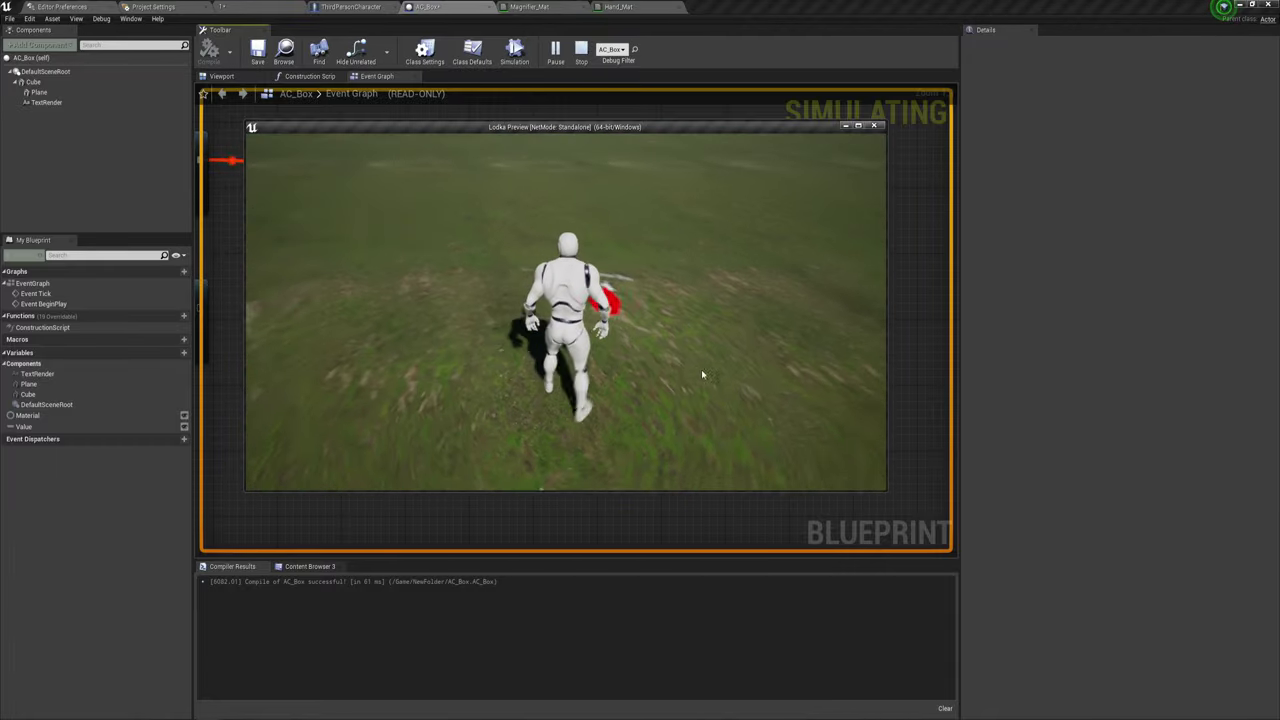
pyautogui.press('d')
pyautogui.press('s')
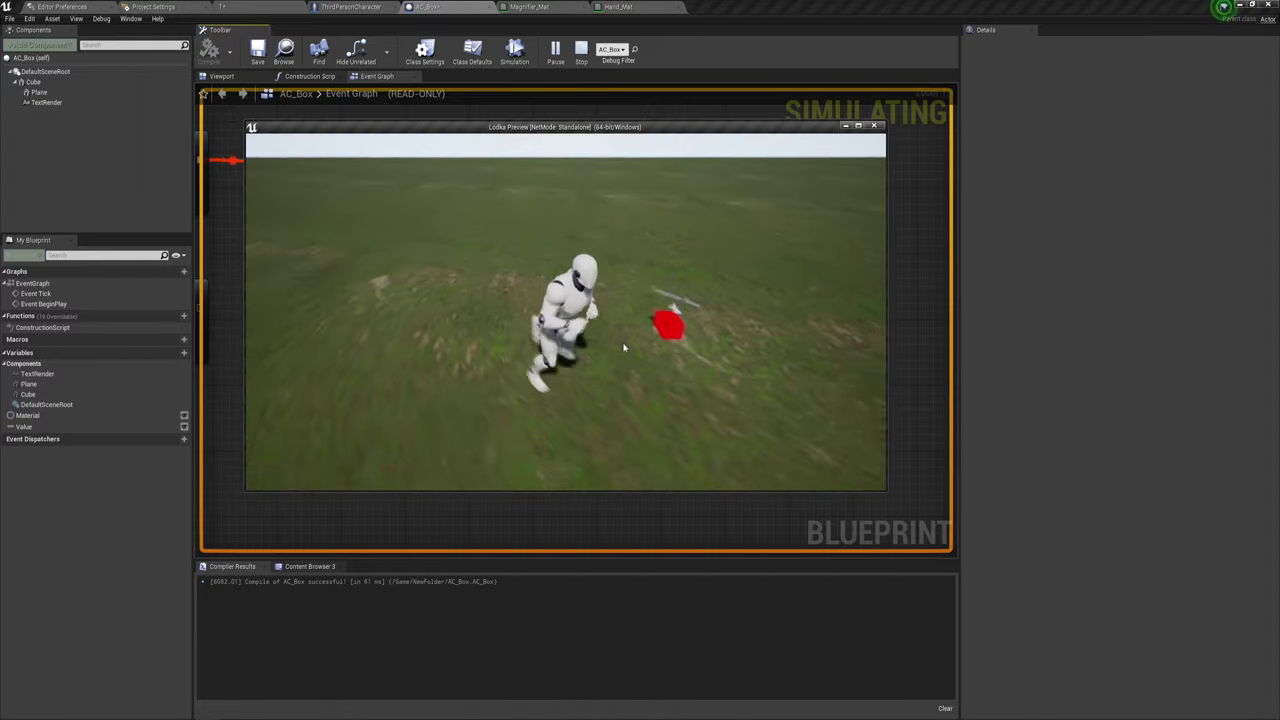
pyautogui.press('Escape')
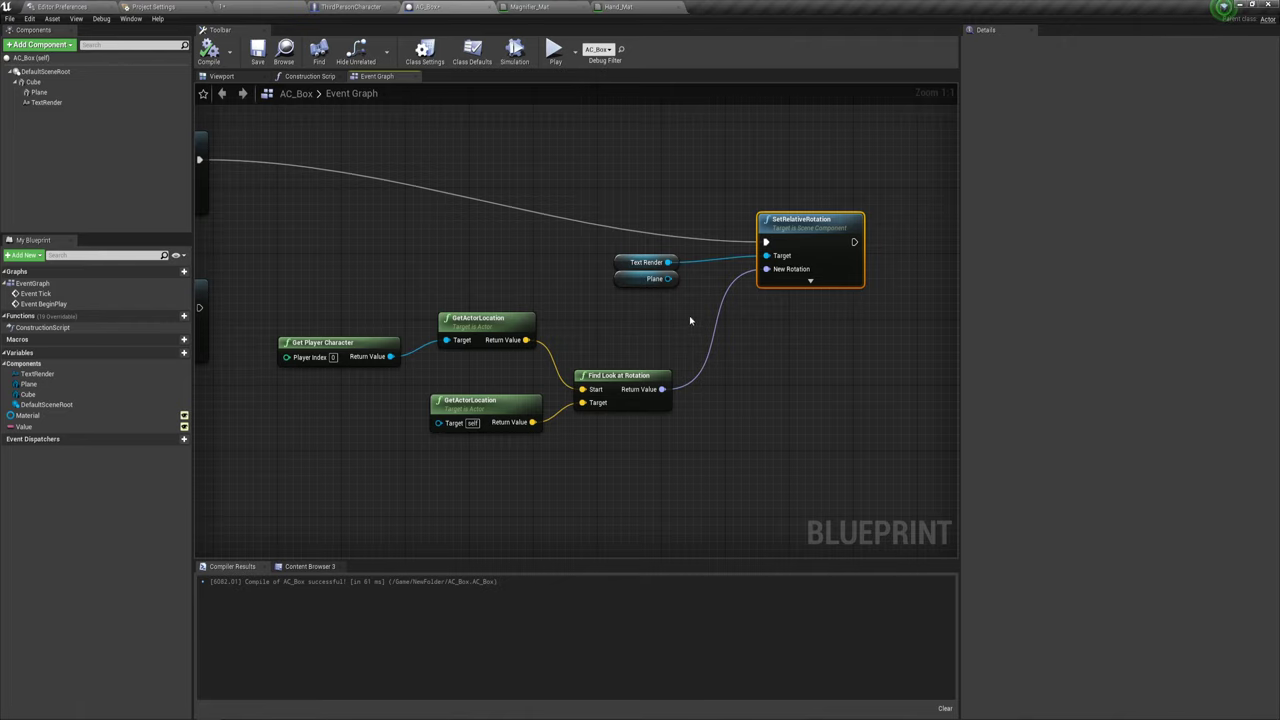
# - Move the look-at rotation and SetRelativeRotation node group up toward the Set Visibility nodes
pyautogui.scroll(-3, 628, 316)
pyautogui.scroll(-4, 714, 314)
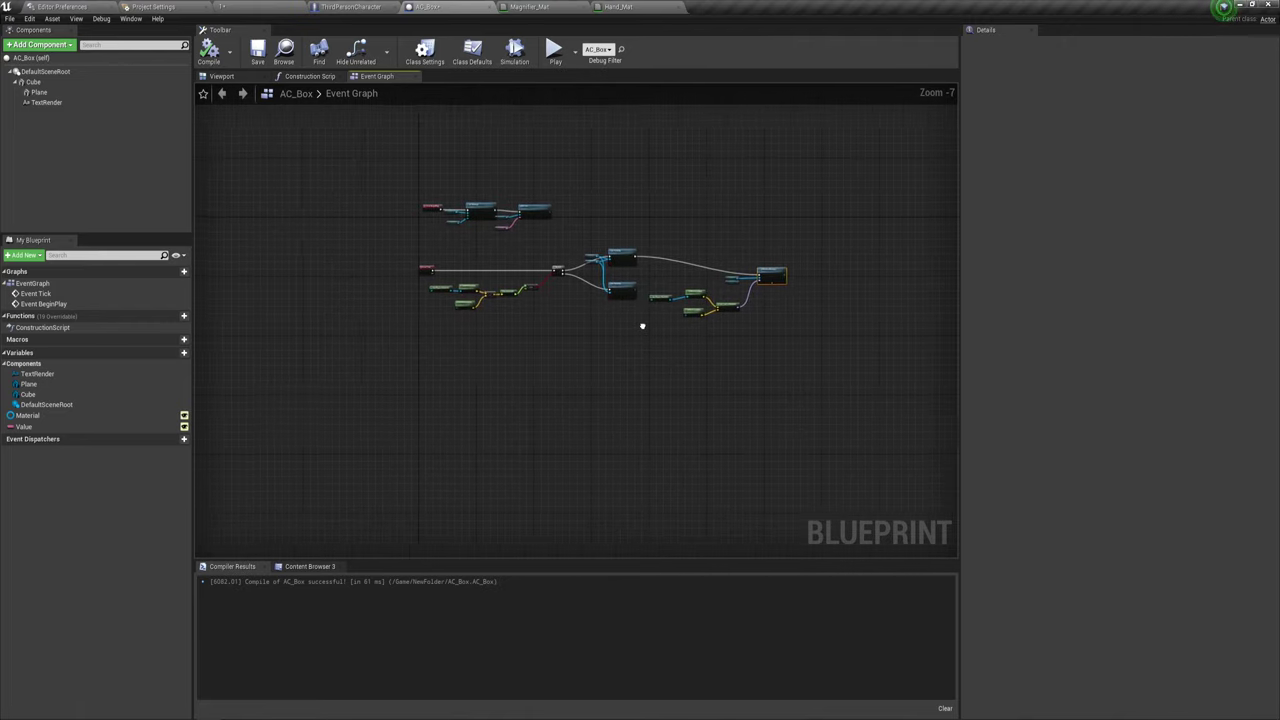
pyautogui.scroll(2, 643, 323)
pyautogui.moveTo(625, 332); pyautogui.dragTo(650, 368, button='right')
pyautogui.moveTo(713, 378)
pyautogui.mouseDown()
pyautogui.moveTo(890, 270)
pyautogui.moveTo(863, 243)
pyautogui.mouseUp()
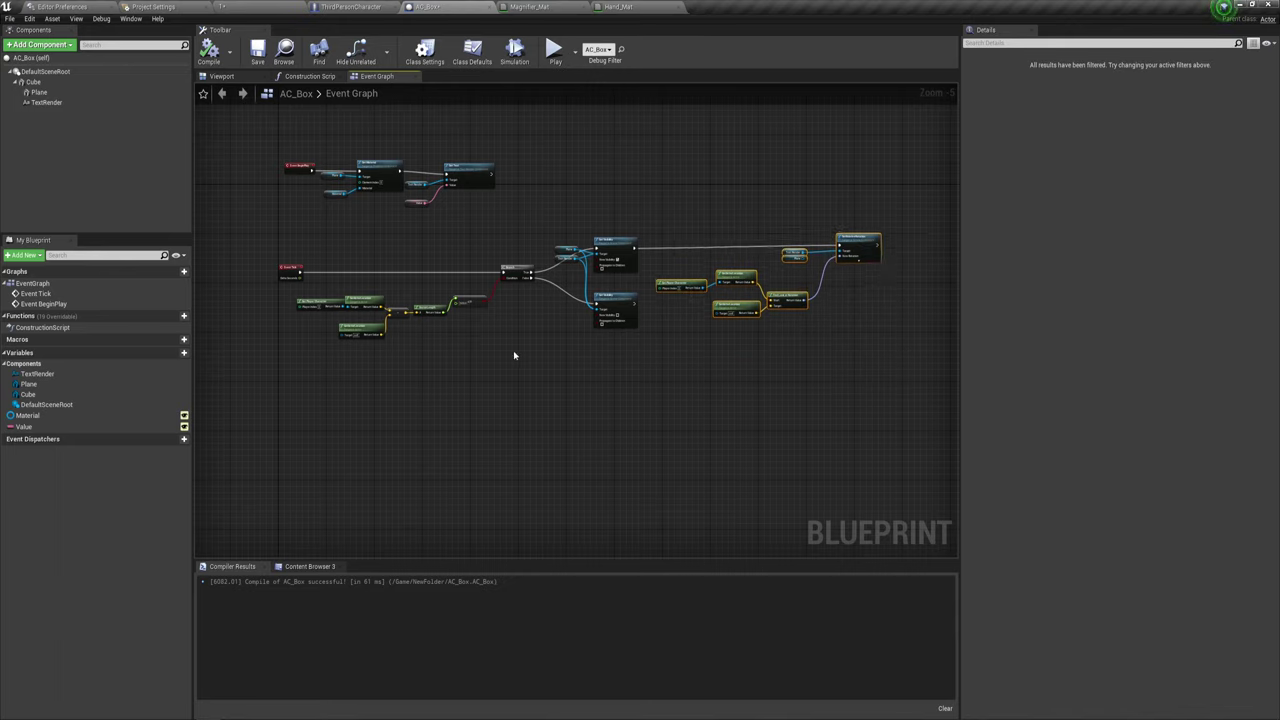
# - Marquee-select the Event Tick chain nodes in the AC_Box graph
pyautogui.scroll(1, 649, 346)
pyautogui.scroll(1, 669, 414)
pyautogui.scroll(3, 654, 386)
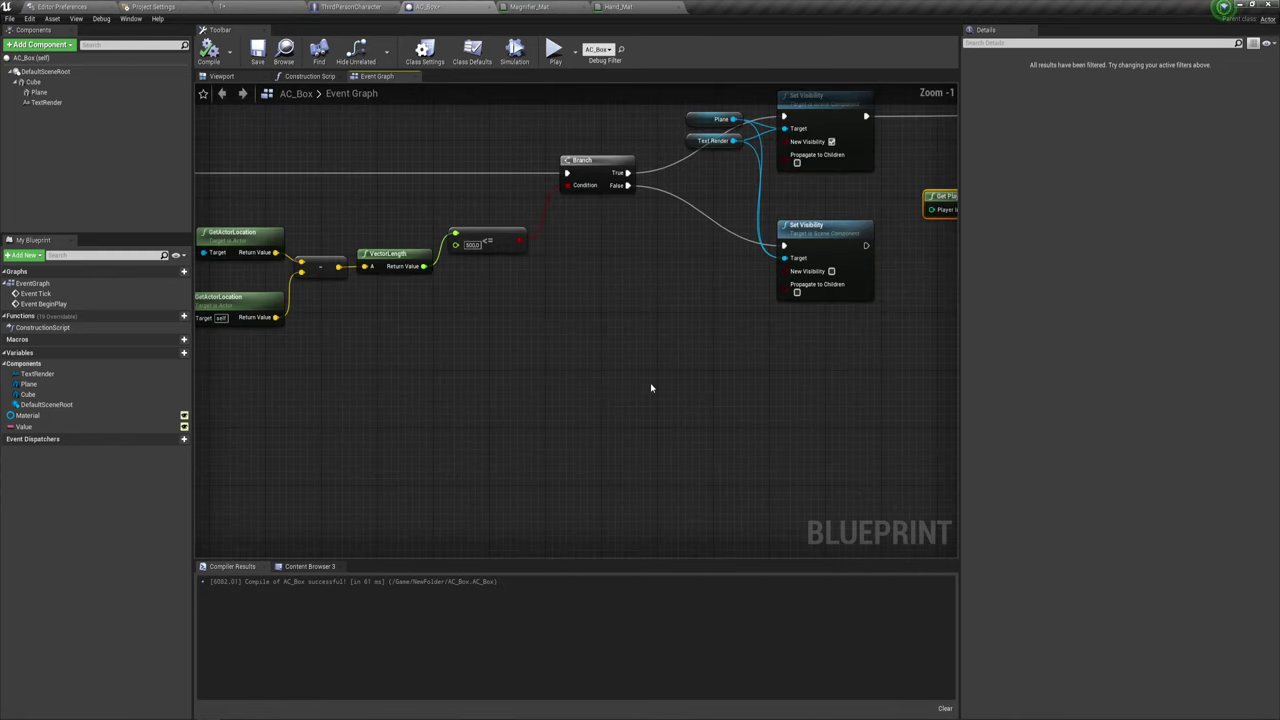
pyautogui.scroll(-1, 758, 422)
pyautogui.scroll(-2, 758, 422)
pyautogui.scroll(-1, 680, 383)
pyautogui.moveTo(381, 397)
pyautogui.mouseDown()
pyautogui.moveTo(875, 280)
pyautogui.moveTo(679, 254)
pyautogui.mouseUp()
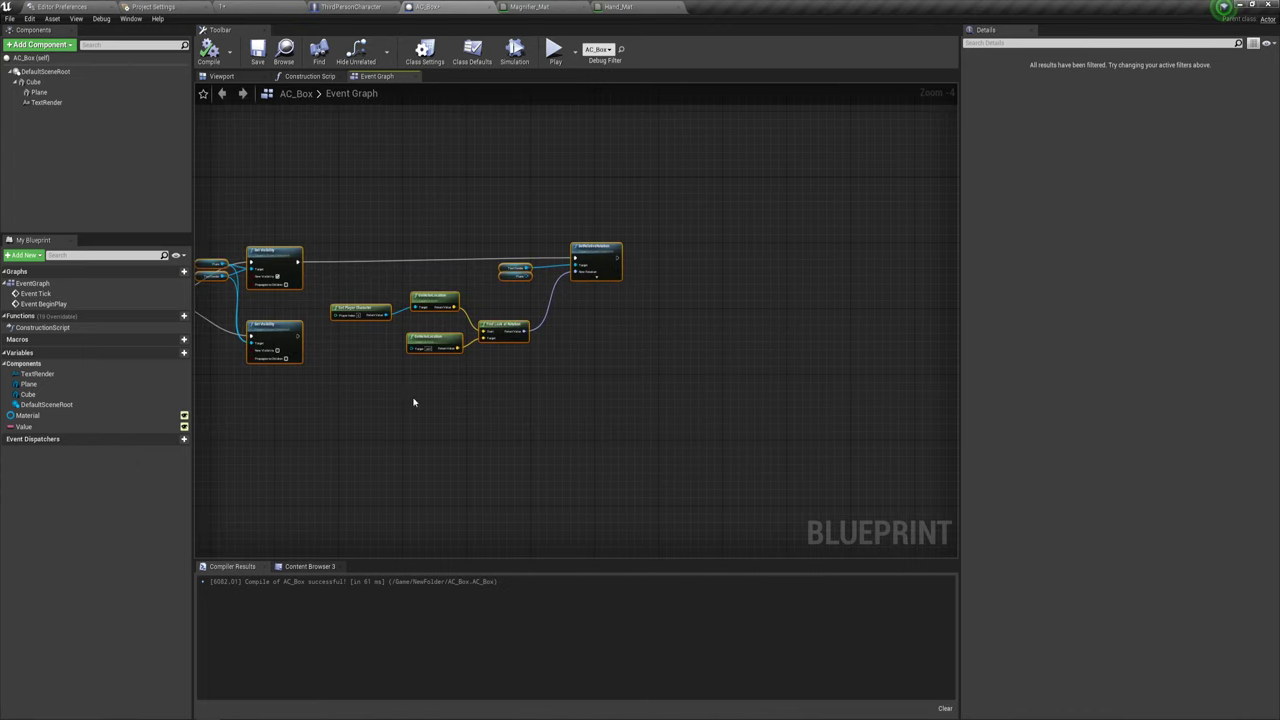
pyautogui.moveTo(417, 400)
pyautogui.mouseDown(button='right')
pyautogui.moveTo(695, 438)
pyautogui.moveTo(587, 437)
pyautogui.mouseUp(button='right')
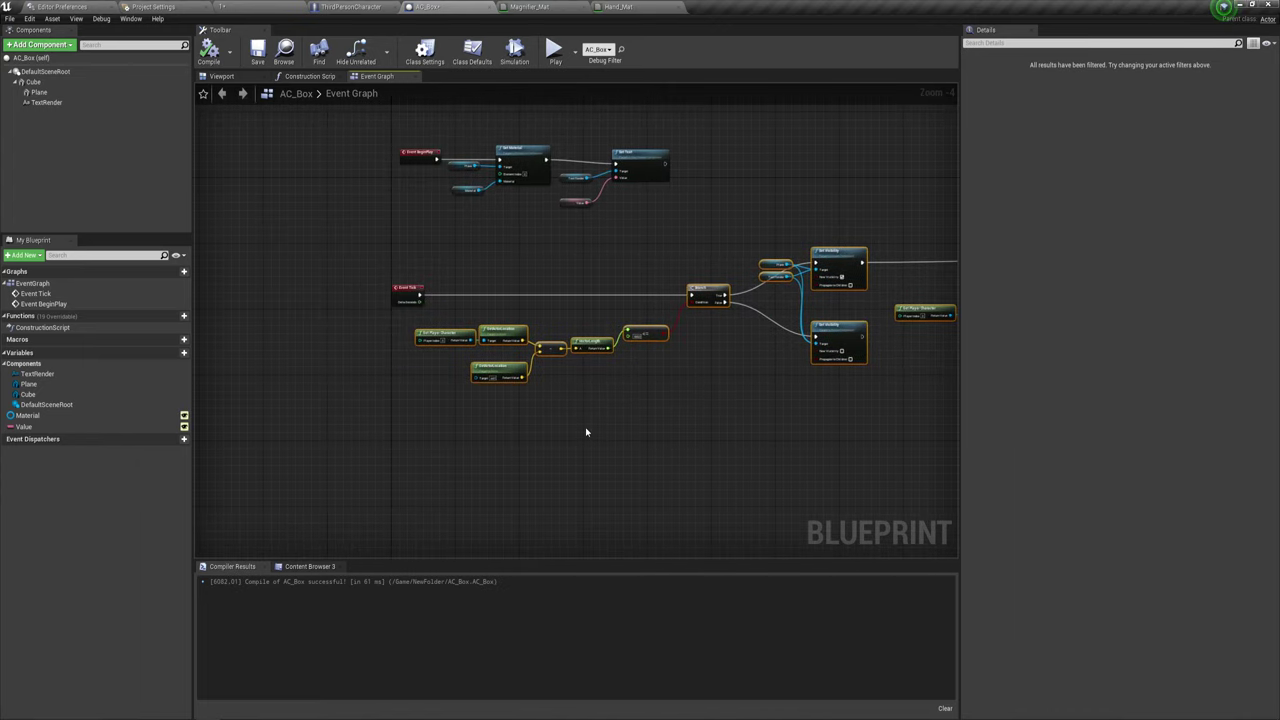
# - Inspect the red box in the level viewport from a closer, lower angle
pyautogui.click(268, 8)
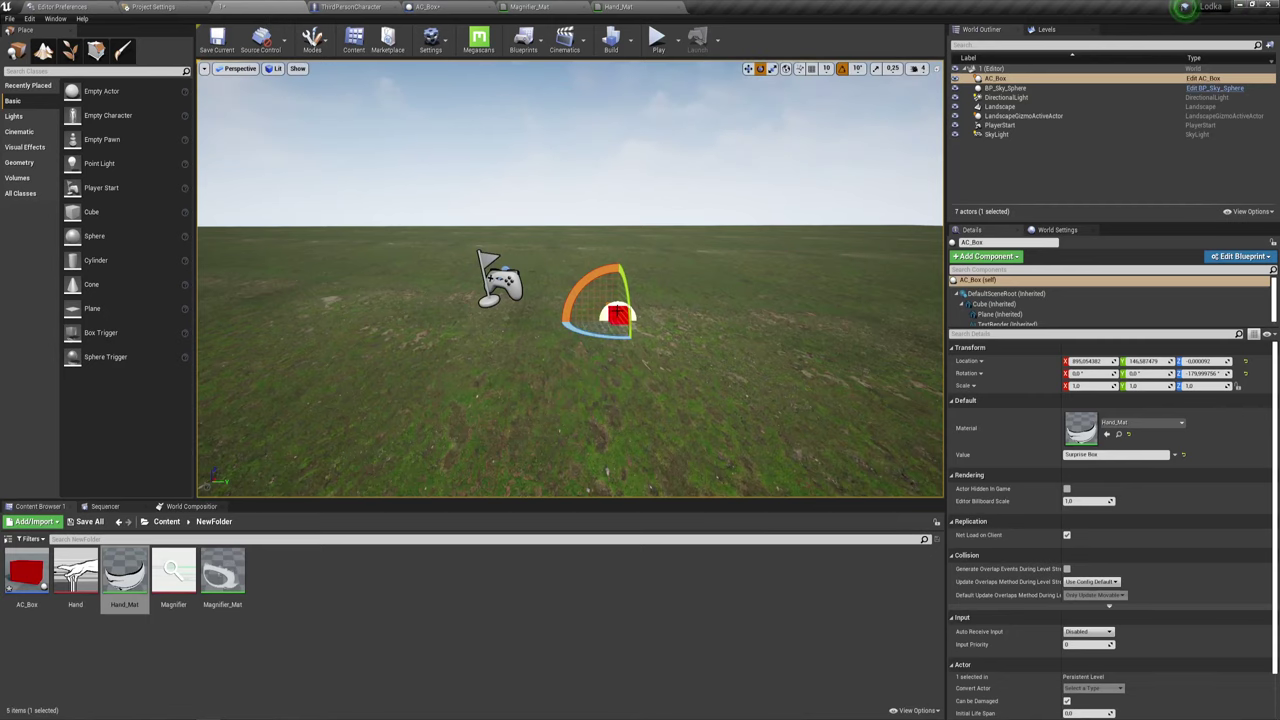
pyautogui.moveTo(595, 337); pyautogui.dragTo(600, 262, button='right')
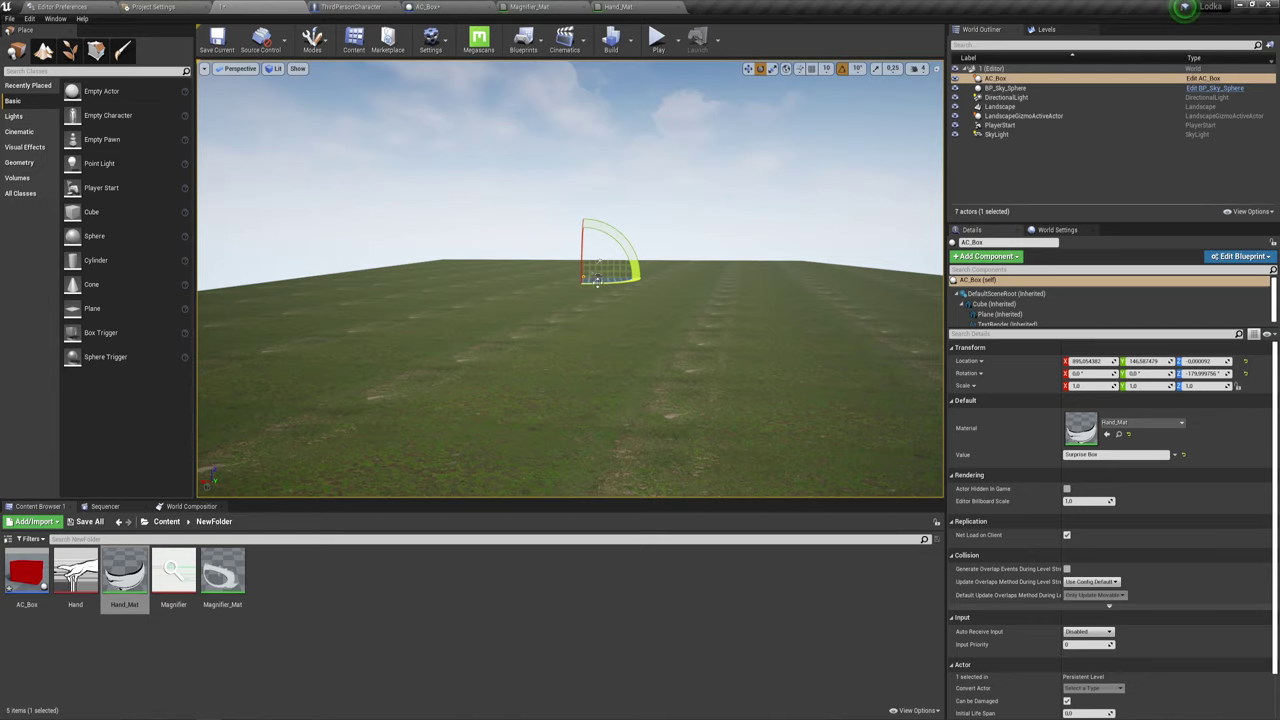
pyautogui.moveTo(665, 343); pyautogui.dragTo(660, 355, button='right')
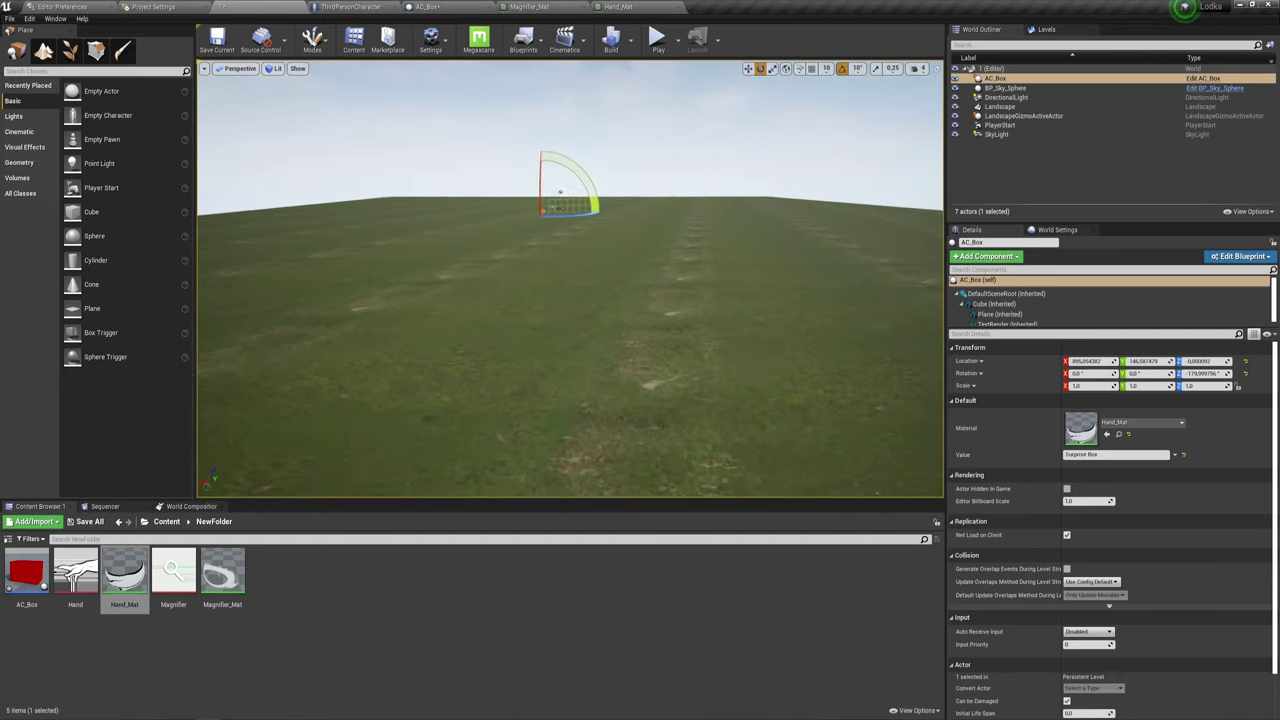
pyautogui.moveTo(612, 229); pyautogui.dragTo(640, 410, button='right')
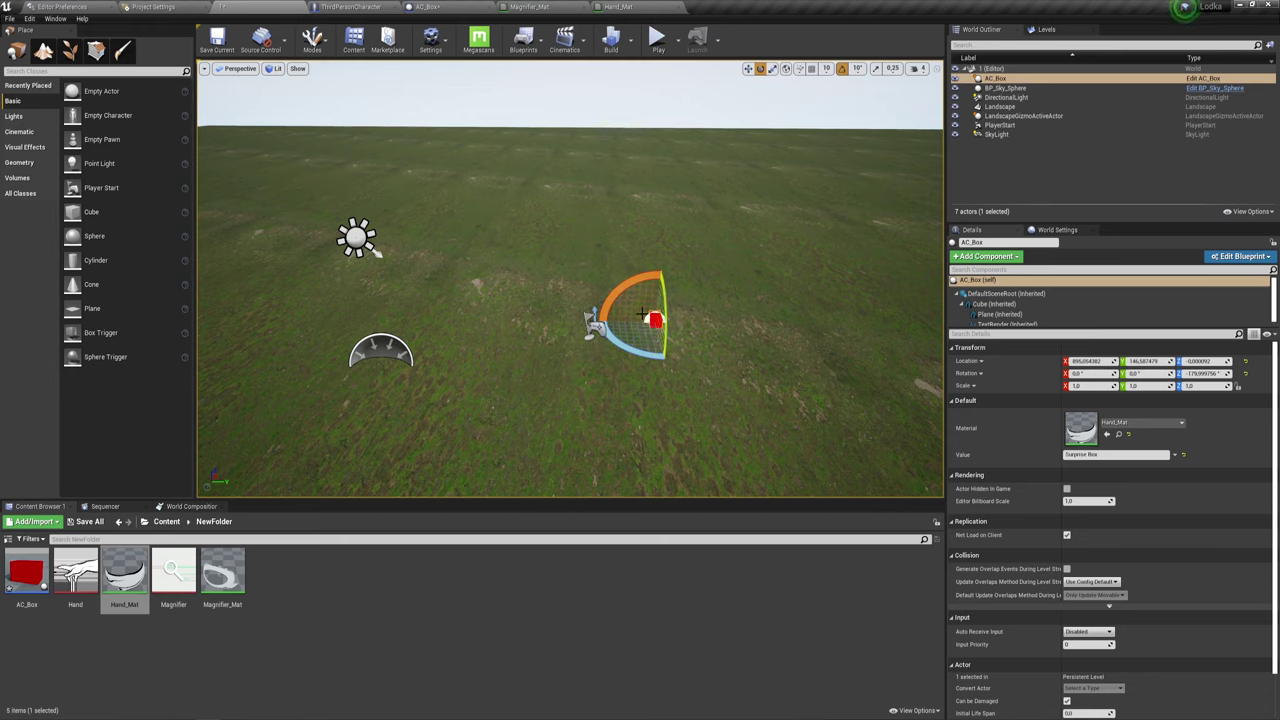
# - Close the Hand_Mat and Magnifier_Mat tabs and select the Set Text and Value nodes
pyautogui.click(636, 6)
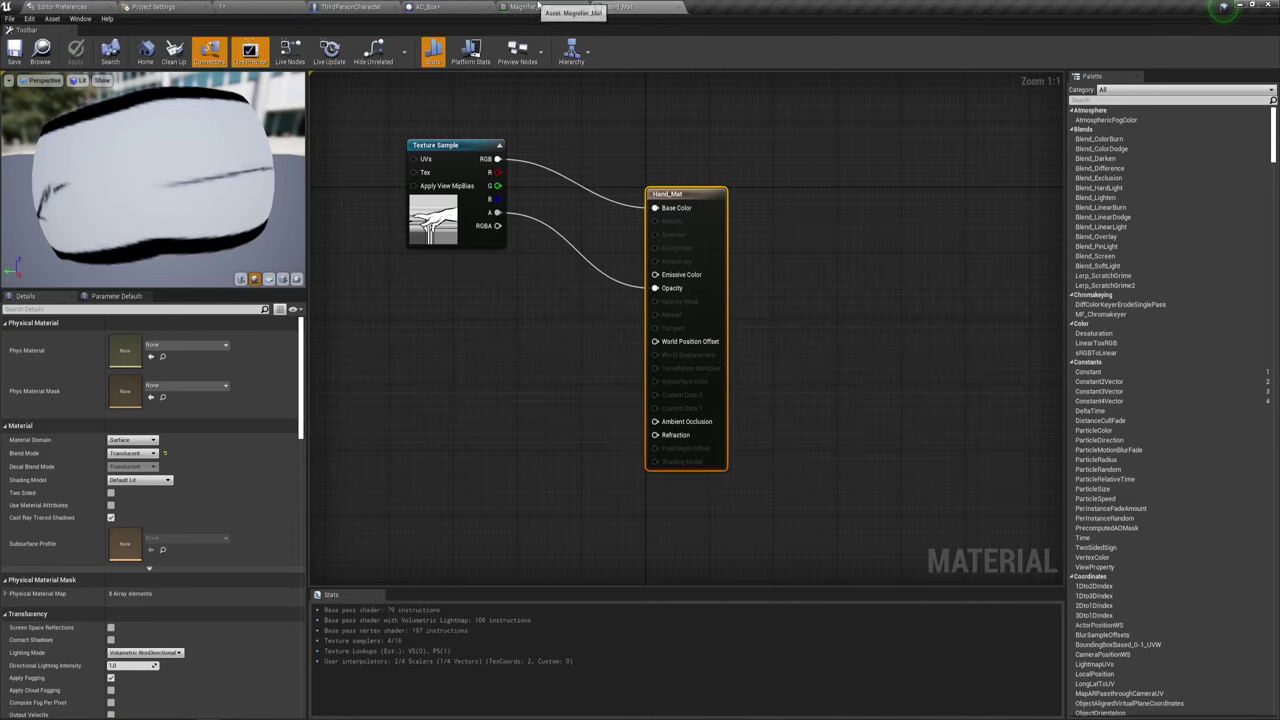
pyautogui.click(665, 7)
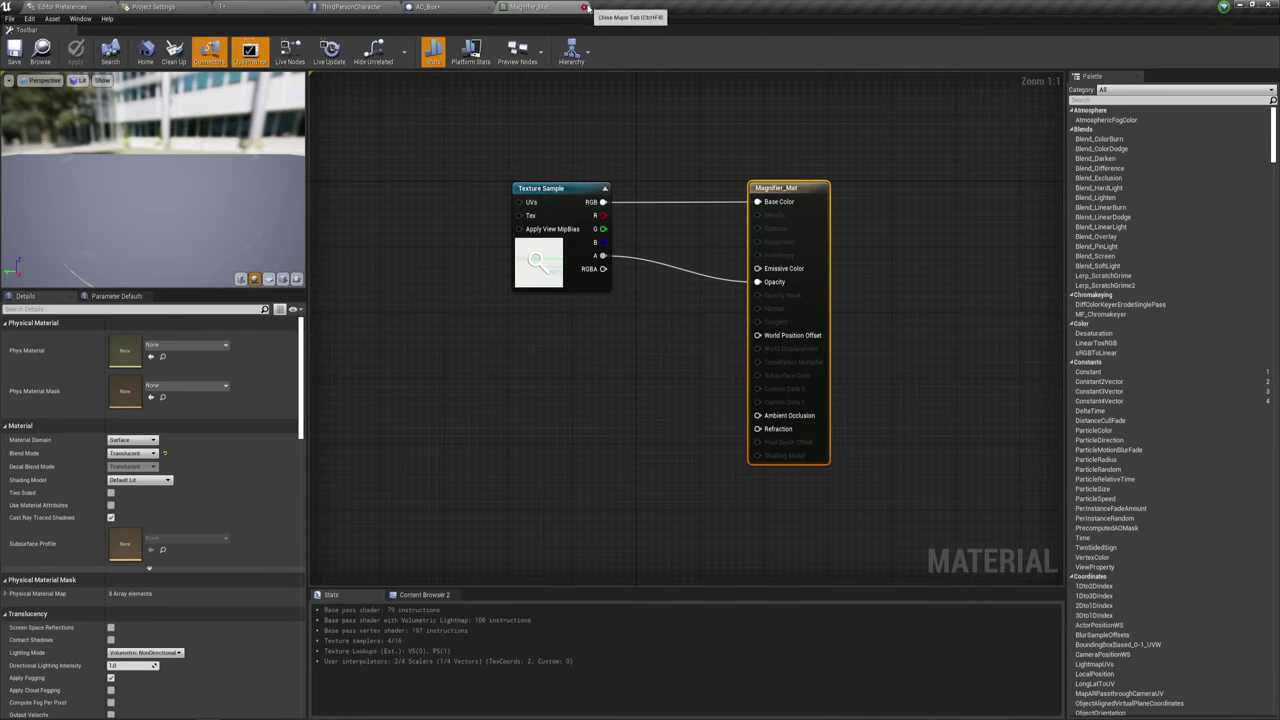
pyautogui.click(589, 7)
pyautogui.moveTo(657, 247)
pyautogui.mouseDown(button='right')
pyautogui.moveTo(599, 267)
pyautogui.moveTo(656, 367)
pyautogui.mouseUp(button='right')
pyautogui.scroll(1, 590, 270)
pyautogui.moveTo(524, 328)
pyautogui.mouseDown()
pyautogui.moveTo(606, 213)
pyautogui.moveTo(637, 234)
pyautogui.mouseUp()
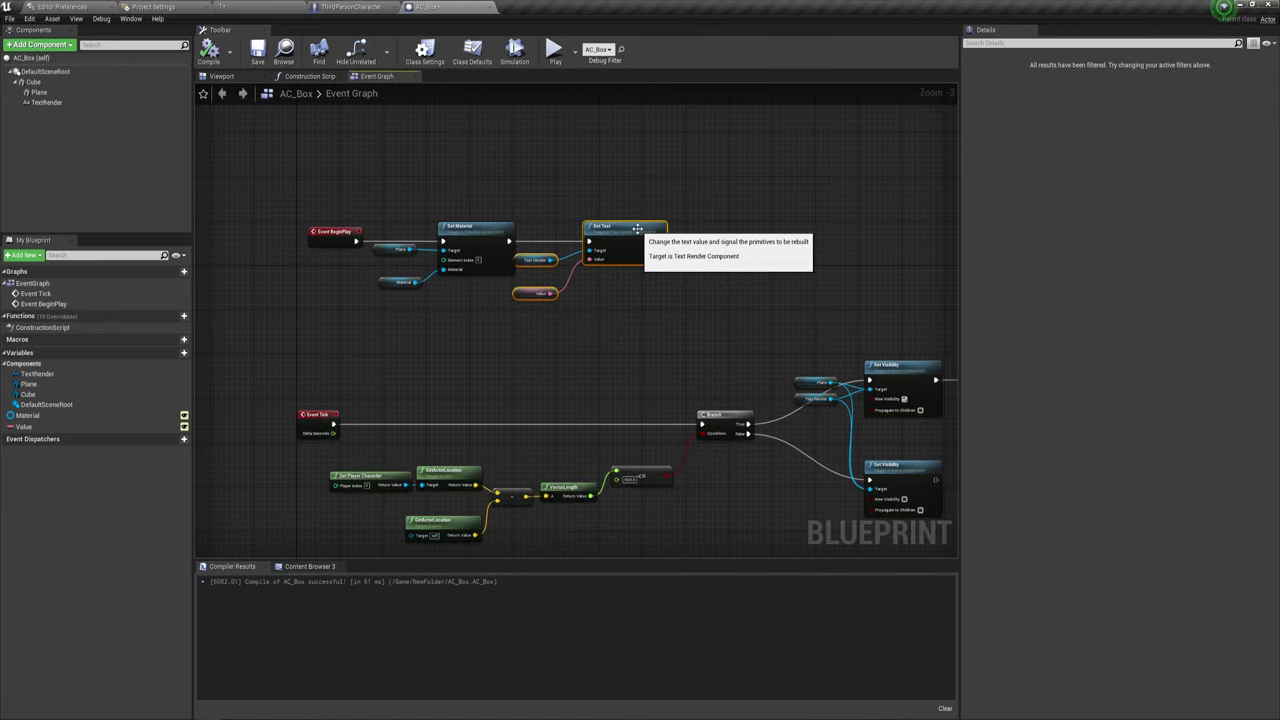
# - Nudge the Set Text nodes left and select the BeginPlay material and text nodes
pyautogui.moveTo(606, 274)
pyautogui.mouseDown(button='right')
pyautogui.moveTo(464, 237)
pyautogui.moveTo(608, 357)
pyautogui.mouseUp(button='right')
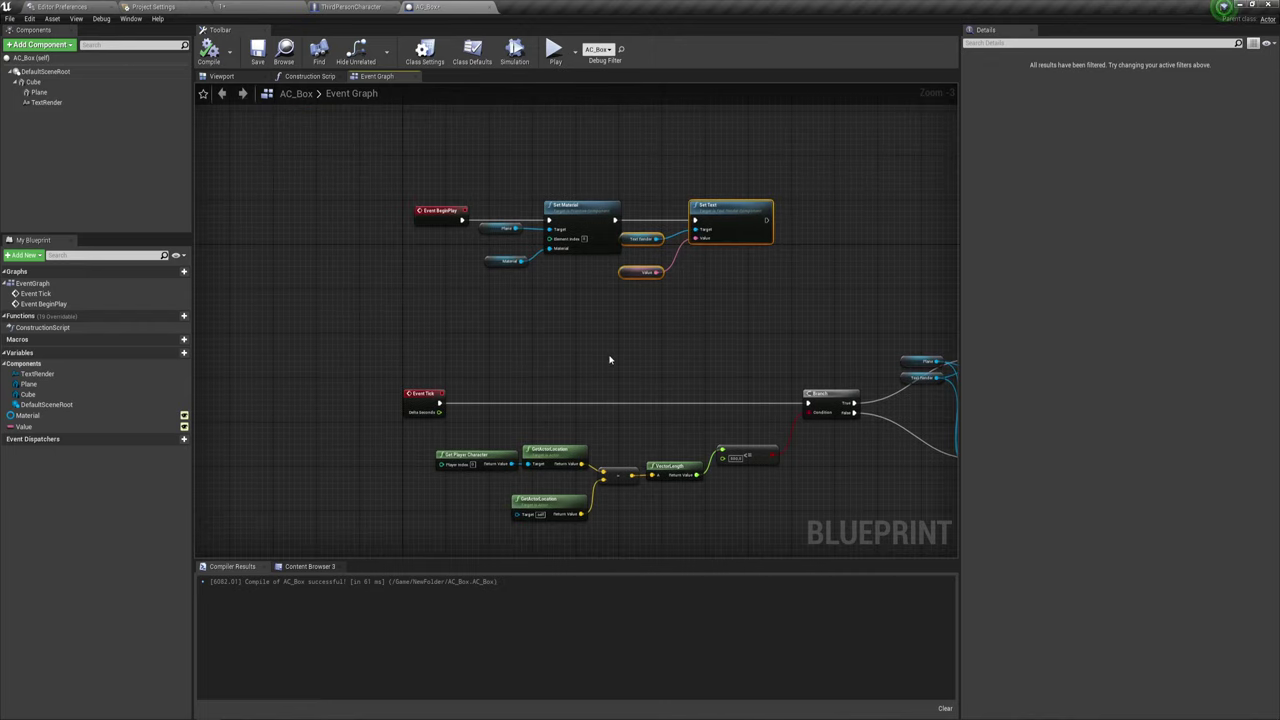
pyautogui.scroll(3, 600, 345)
pyautogui.moveTo(366, 148); pyautogui.dragTo(700, 357)
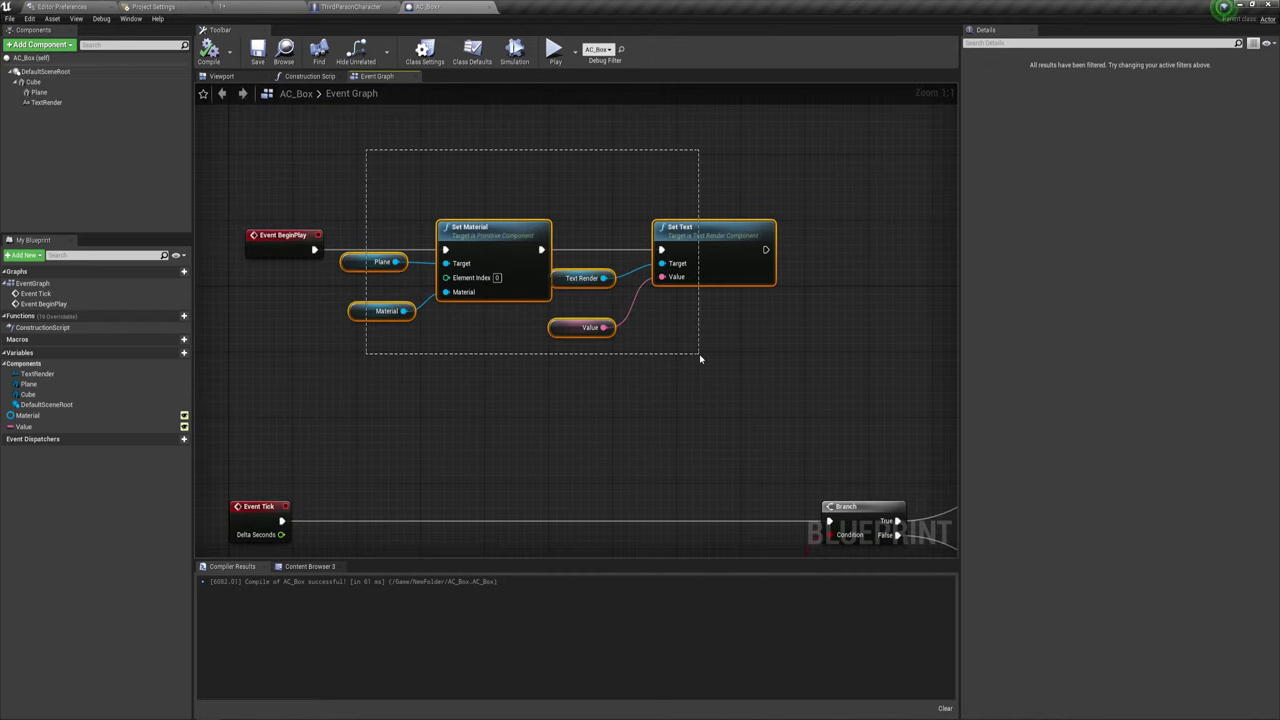
pyautogui.moveTo(653, 430); pyautogui.dragTo(608, 170, button='right')
pyautogui.scroll(-2, 608, 170)
# - Drag the Event Tick node down, well below its distance-check and visibility chain
pyautogui.moveTo(681, 244); pyautogui.dragTo(650, 130, button='right')
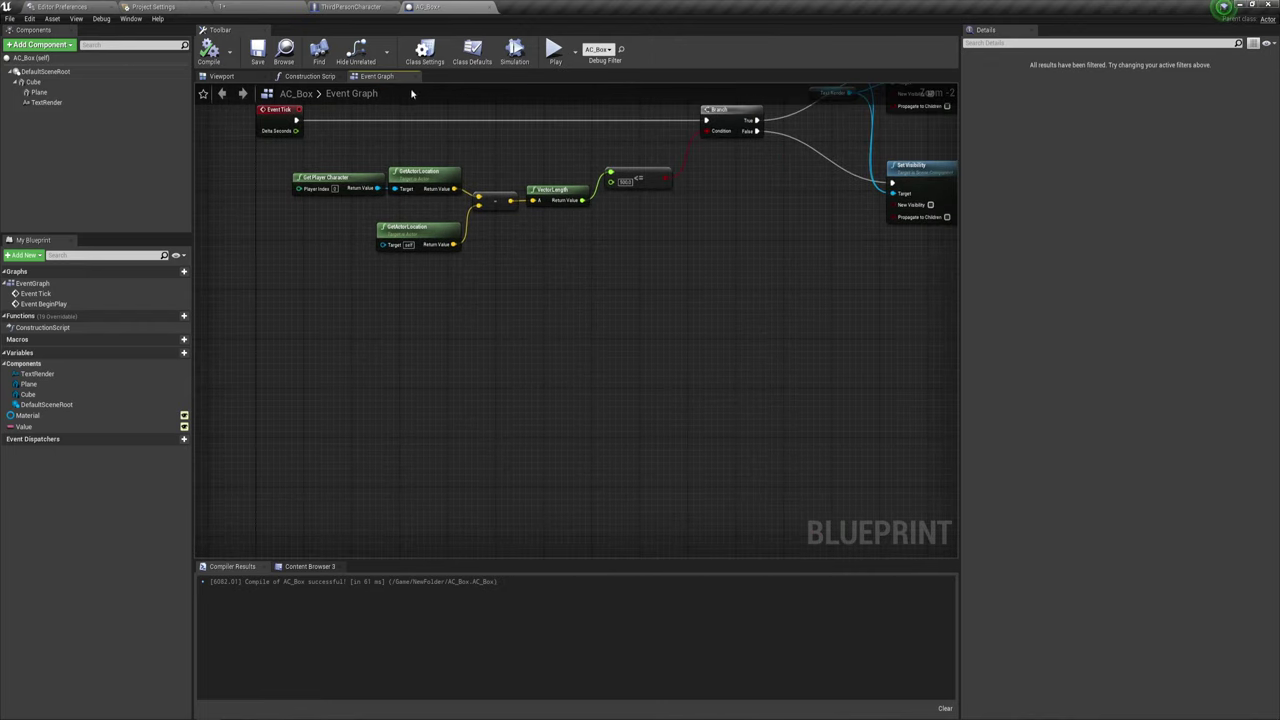
pyautogui.moveTo(443, 120); pyautogui.dragTo(690, 163, button='right')
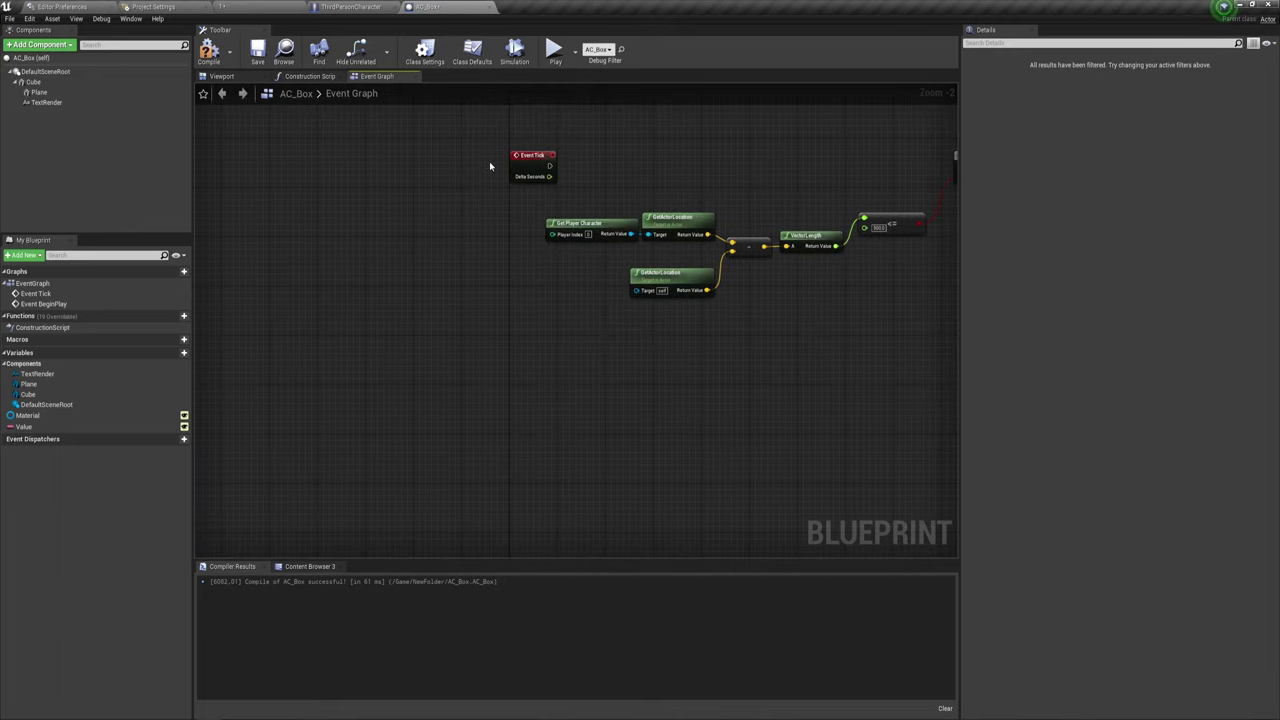
pyautogui.moveTo(533, 158); pyautogui.dragTo(524, 434)
pyautogui.moveTo(734, 421)
pyautogui.mouseDown(button='right')
pyautogui.moveTo(594, 209)
pyautogui.moveTo(420, 251)
pyautogui.moveTo(508, 308)
pyautogui.moveTo(576, 300)
pyautogui.mouseUp(button='right')
# - Select the Cube component in the Components panel
pyautogui.scroll(-1, 450, 248)
pyautogui.scroll(-1, 480, 246)
pyautogui.rightClick(357, 362)
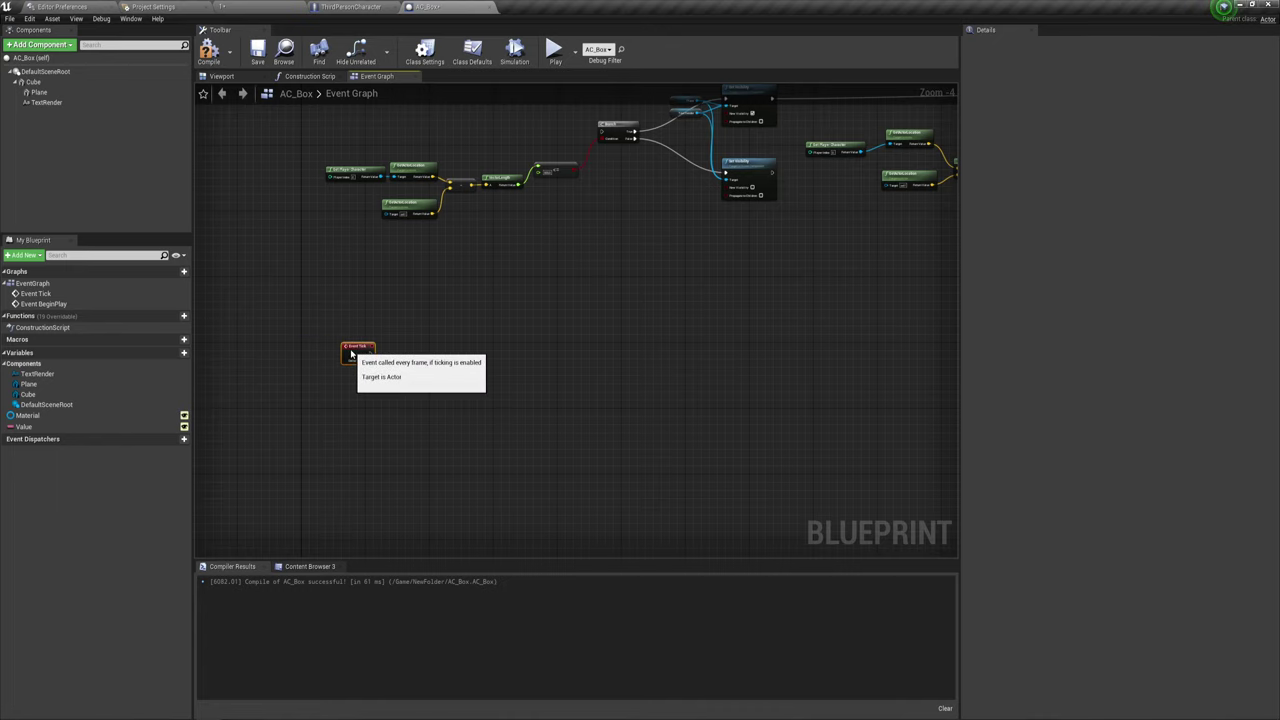
pyautogui.press('Escape')
pyautogui.click(34, 82)
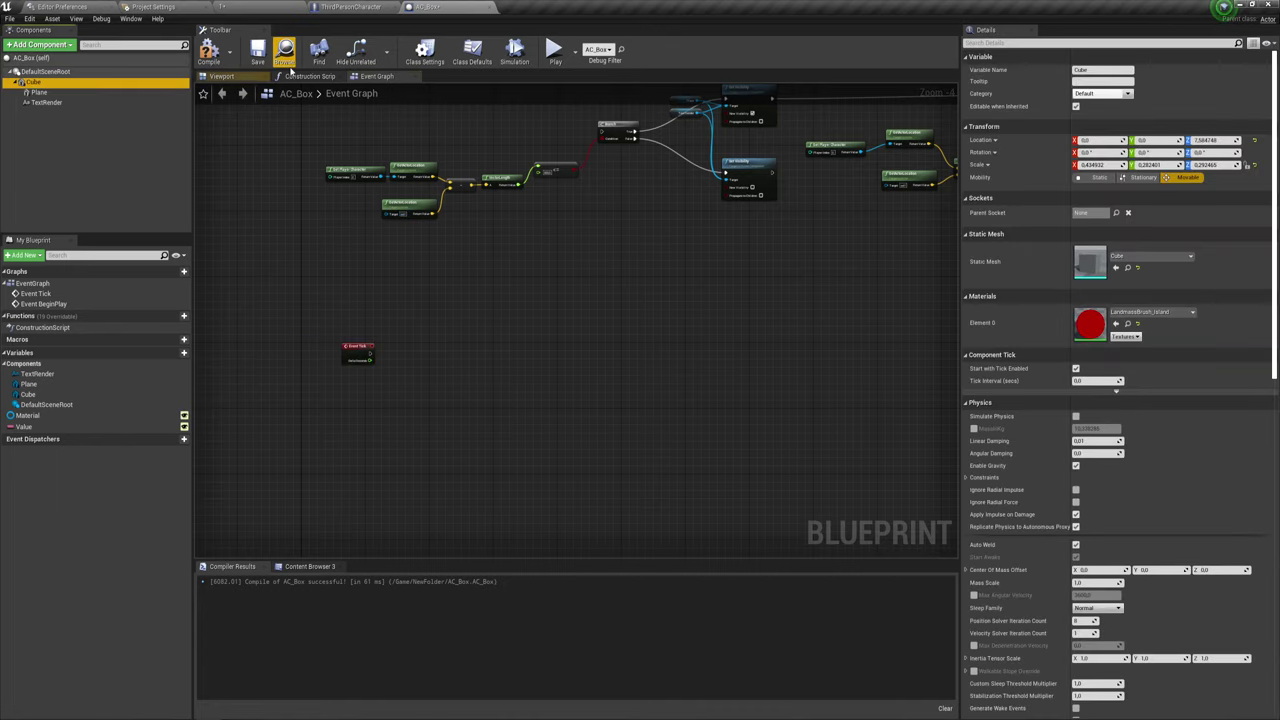
# - Add a Sphere Collision component to AC_Box from the Viewport tab
pyautogui.click(245, 78)
pyautogui.scroll(-2, 609, 303)
pyautogui.scroll(-2, 609, 303)
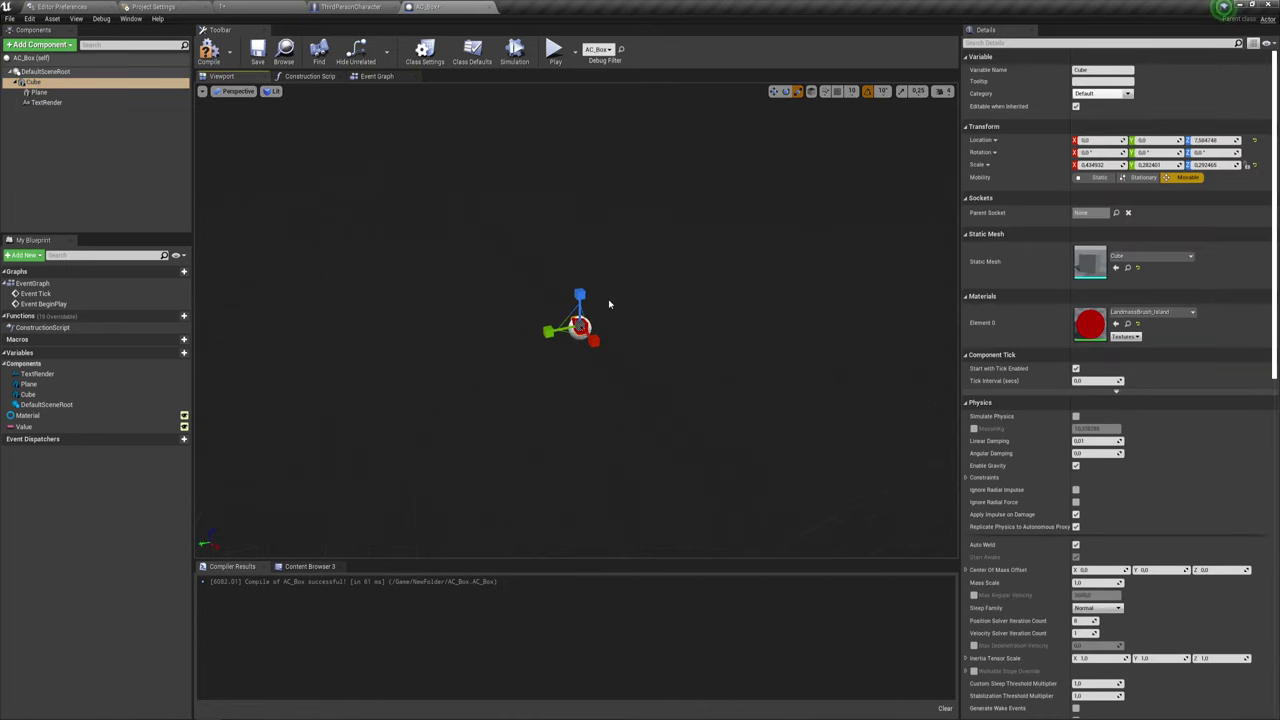
pyautogui.click(40, 44)
pyautogui.scroll(-3, 59, 159)
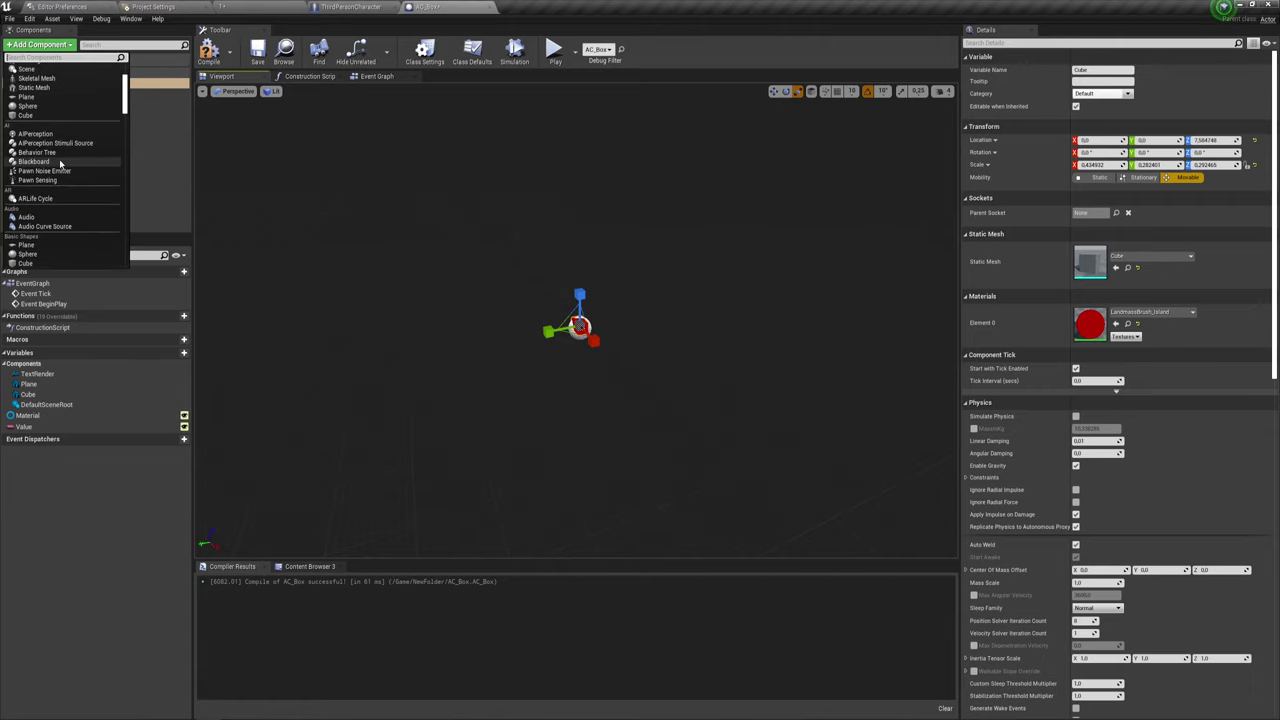
pyautogui.scroll(-3, 59, 159)
pyautogui.scroll(-4, 60, 164)
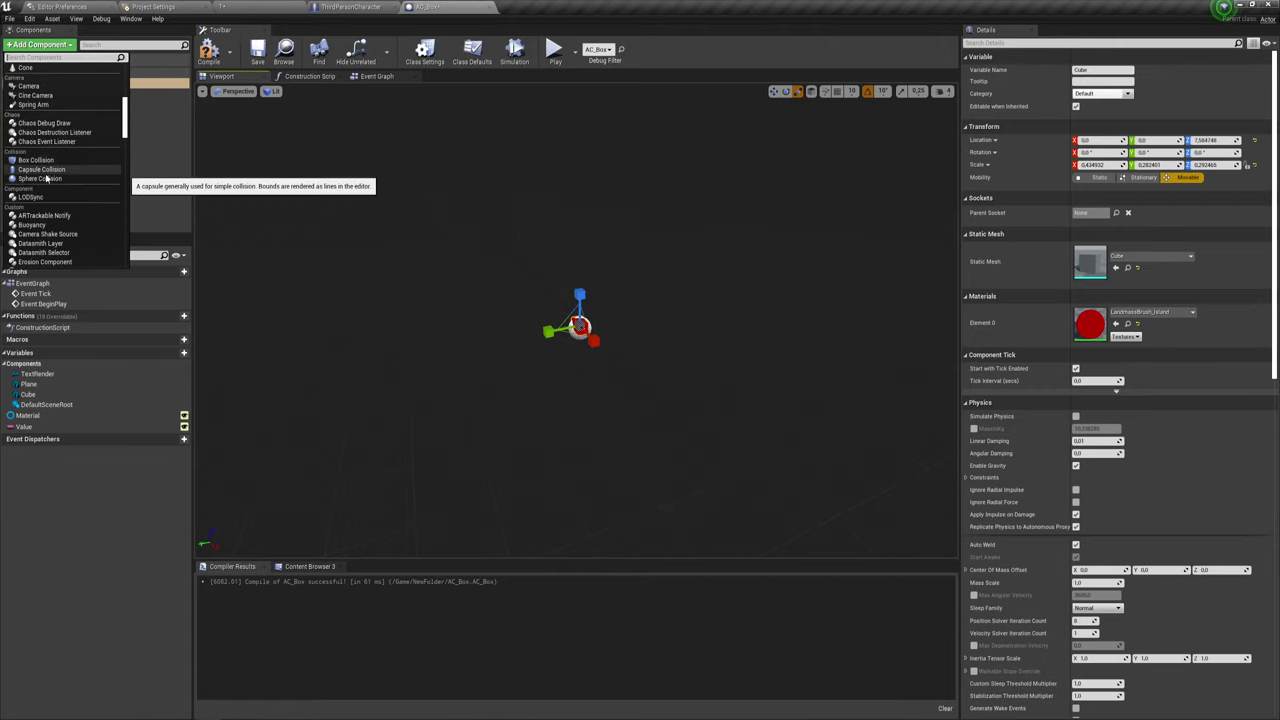
pyautogui.click(46, 178)
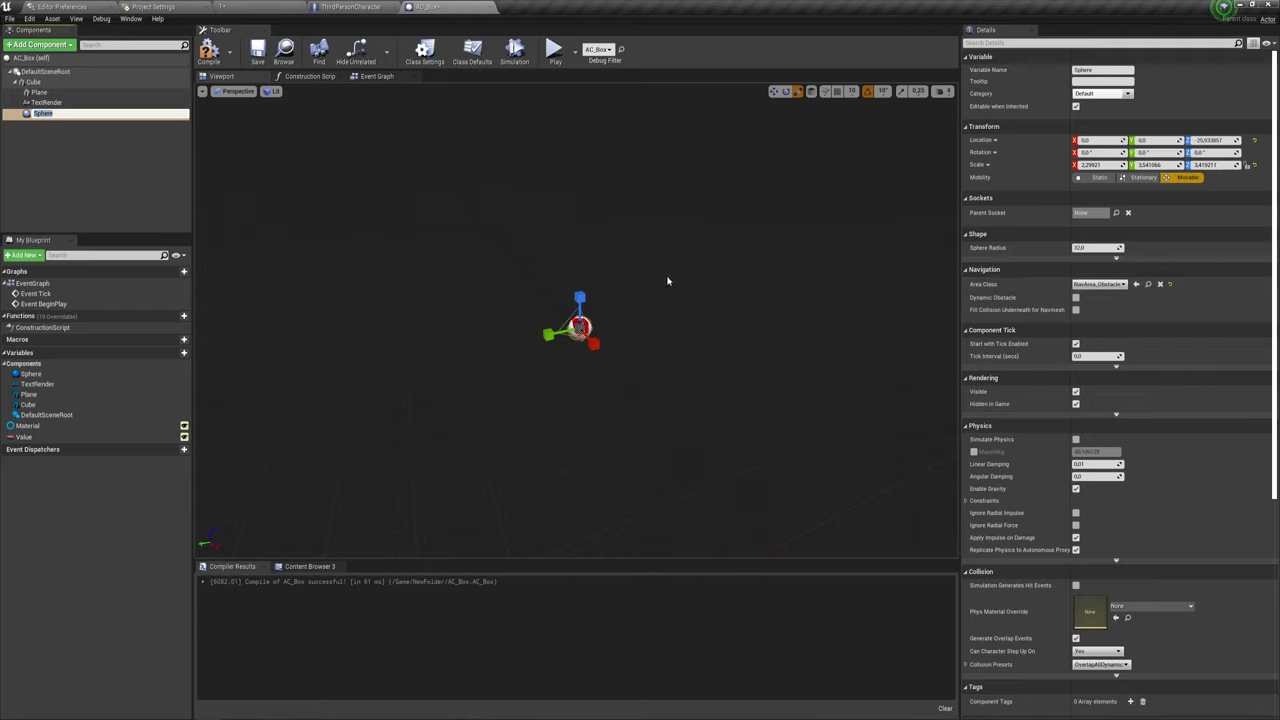
# - Set the Sphere Radius to 500.0 and bring up the Sphere's Add Event menu
pyautogui.click(1100, 248)
pyautogui.write('500')
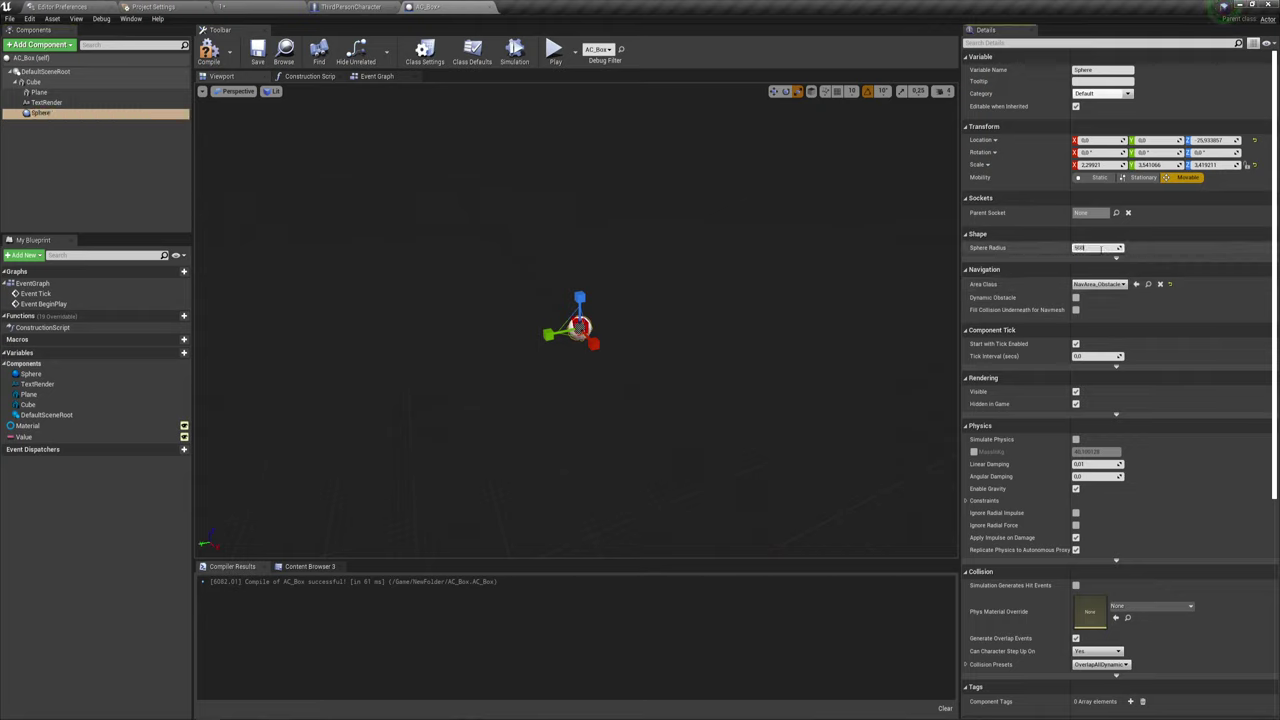
pyautogui.press('Return')
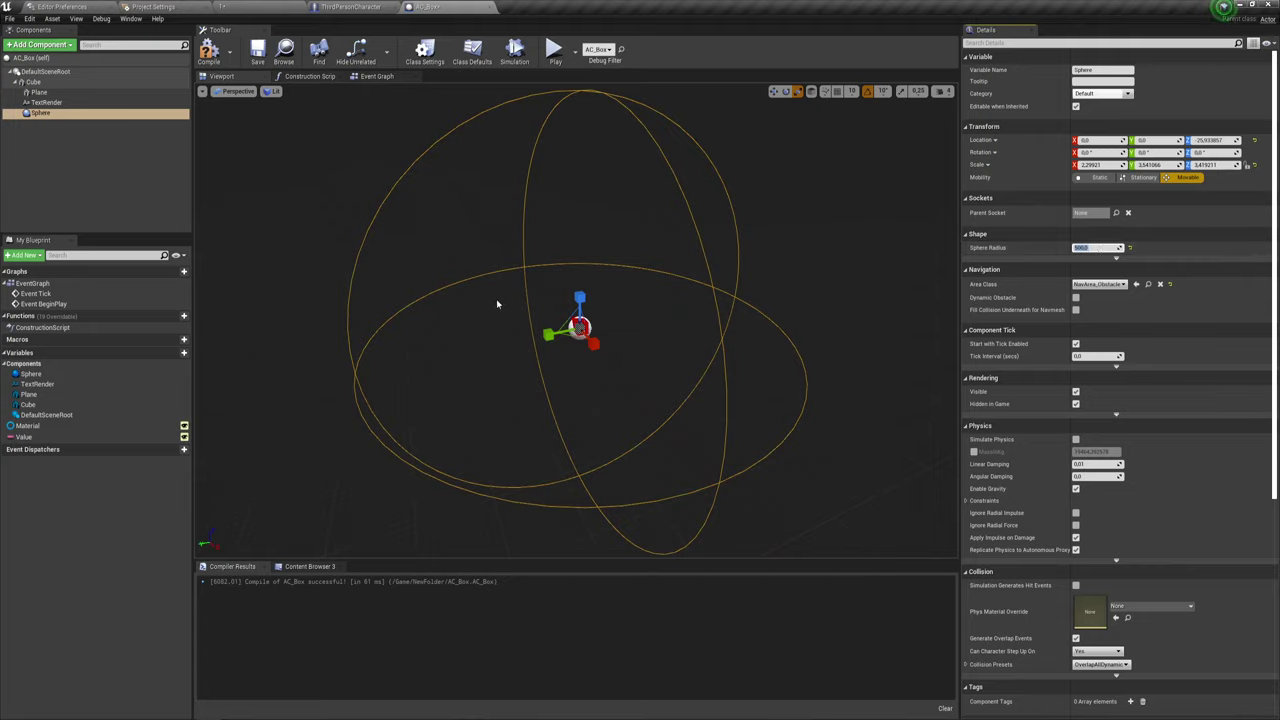
pyautogui.rightClick(50, 116)
pyautogui.moveTo(124, 134)
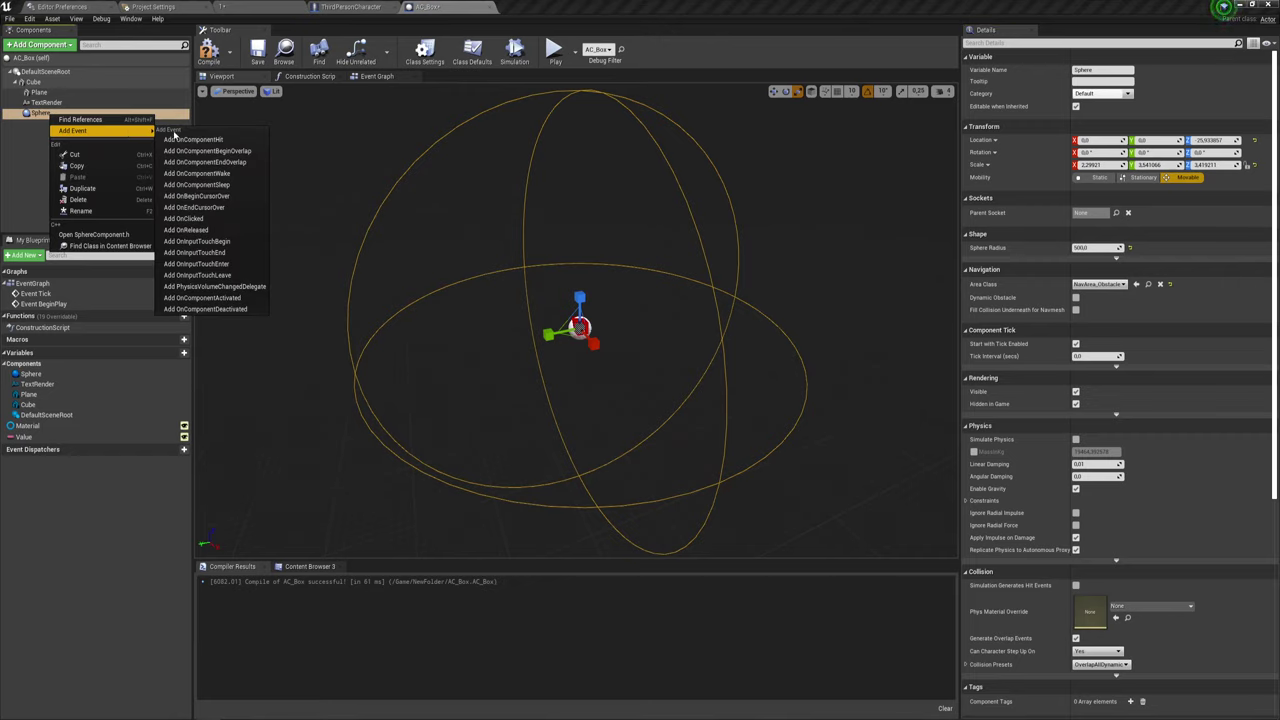
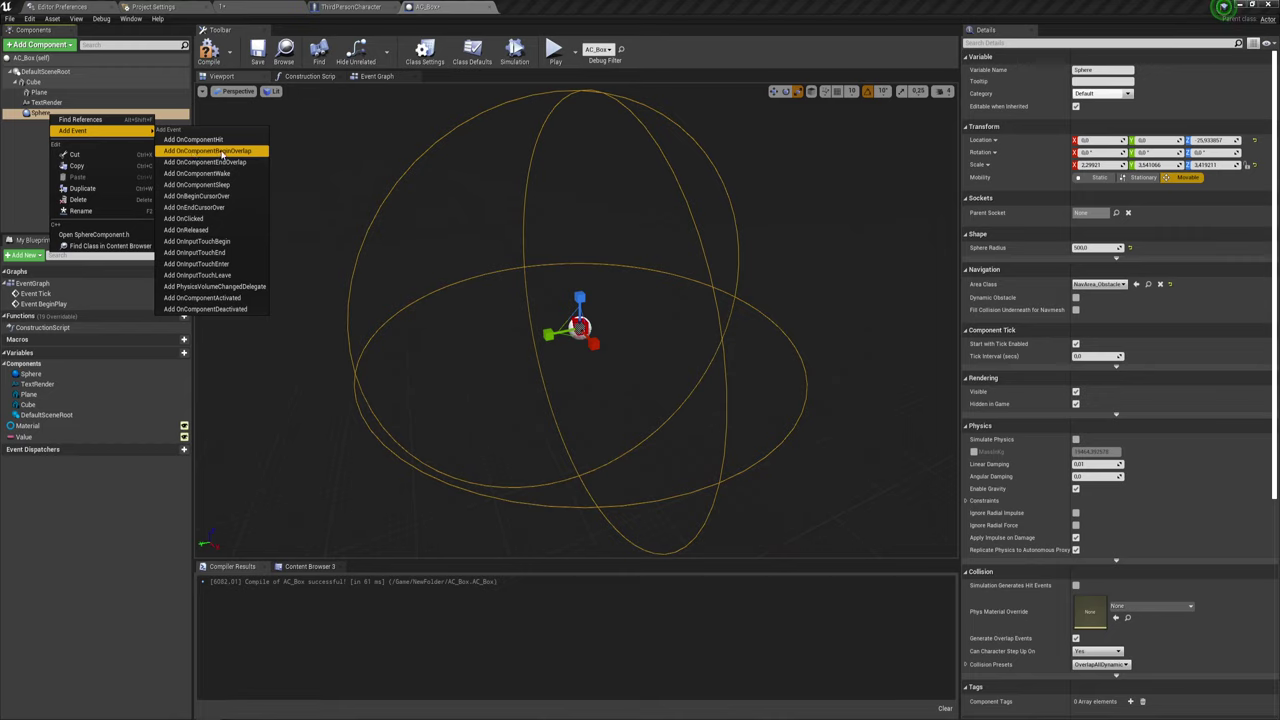
# - Add Begin Overlap and End Overlap events for the Sphere component
pyautogui.click(218, 151)
pyautogui.rightClick(40, 113)
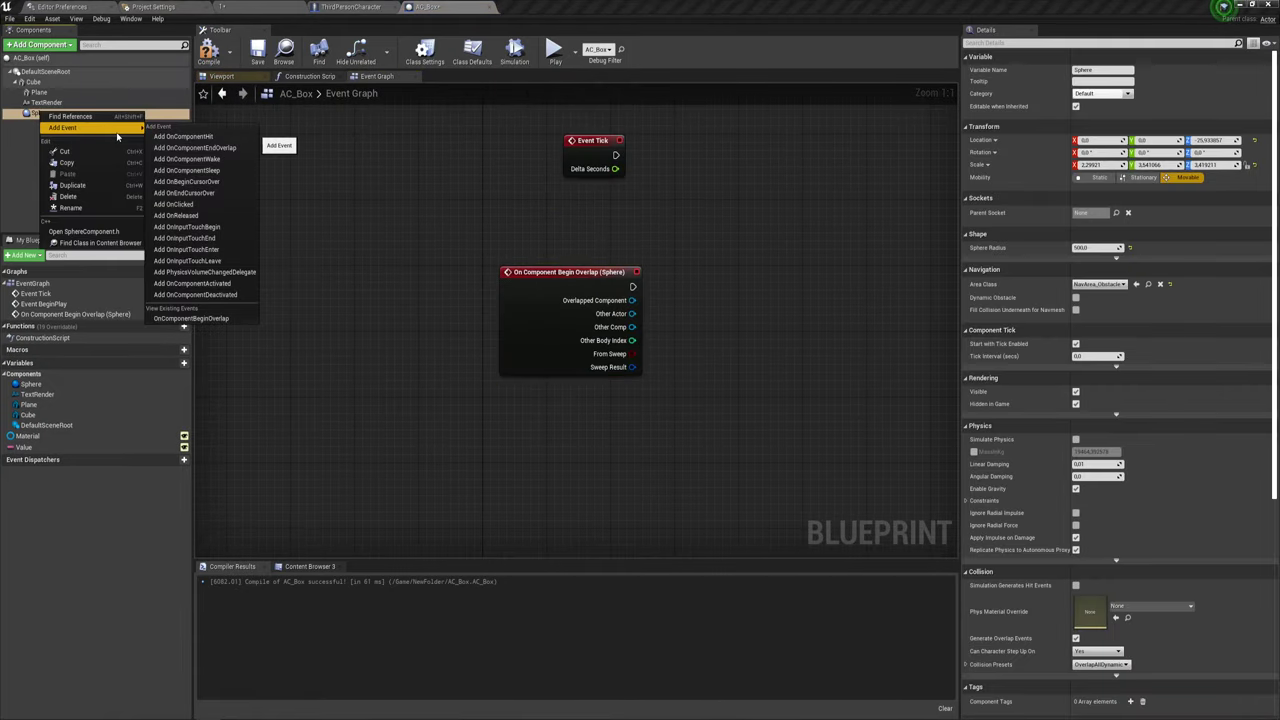
pyautogui.click(200, 145)
pyautogui.moveTo(697, 249); pyautogui.dragTo(471, 224, button='right')
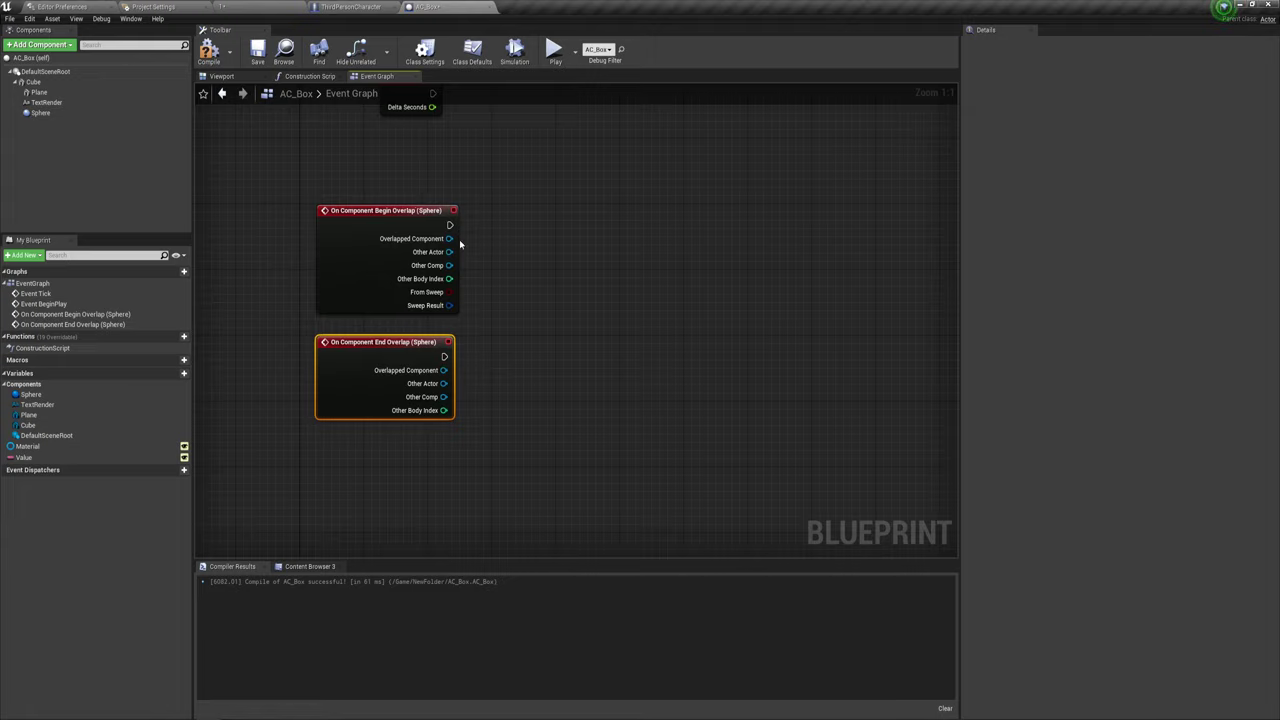
# - Compare Begin Overlap's Other Actor with an '==' node and drive a Branch from the result
pyautogui.moveTo(449, 252); pyautogui.dragTo(522, 255)
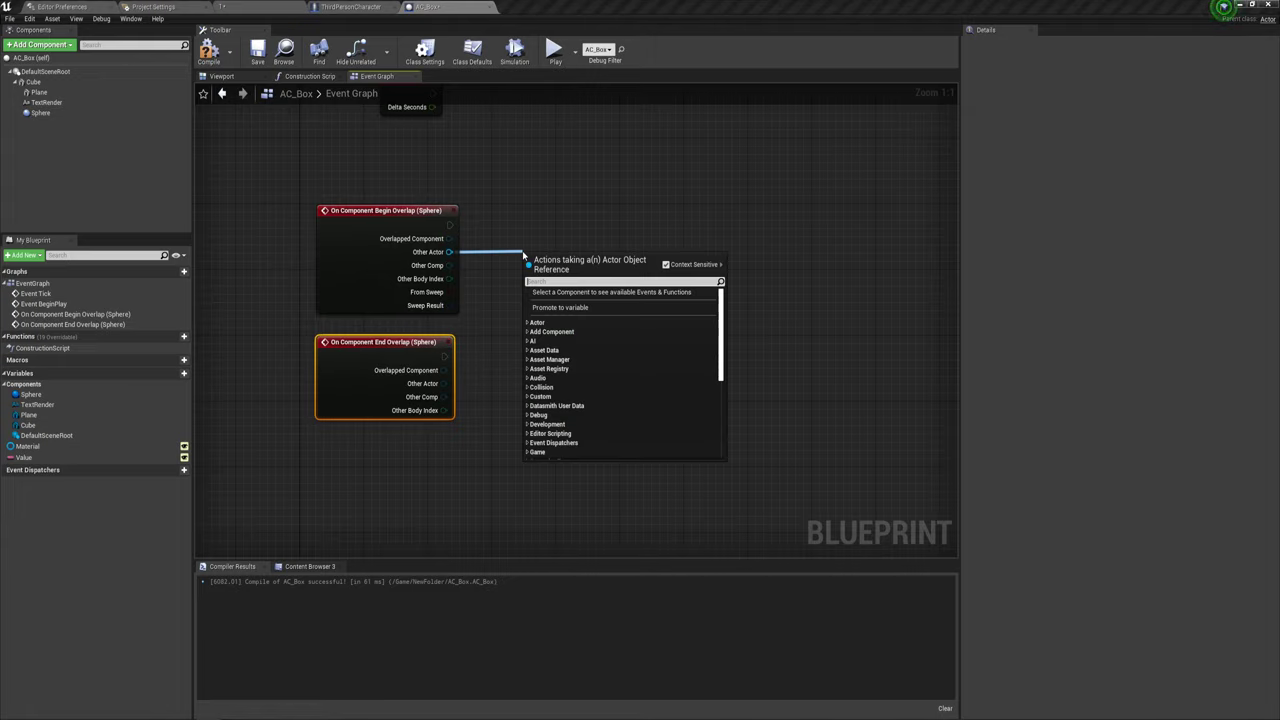
pyautogui.write('==')
pyautogui.press('Return')
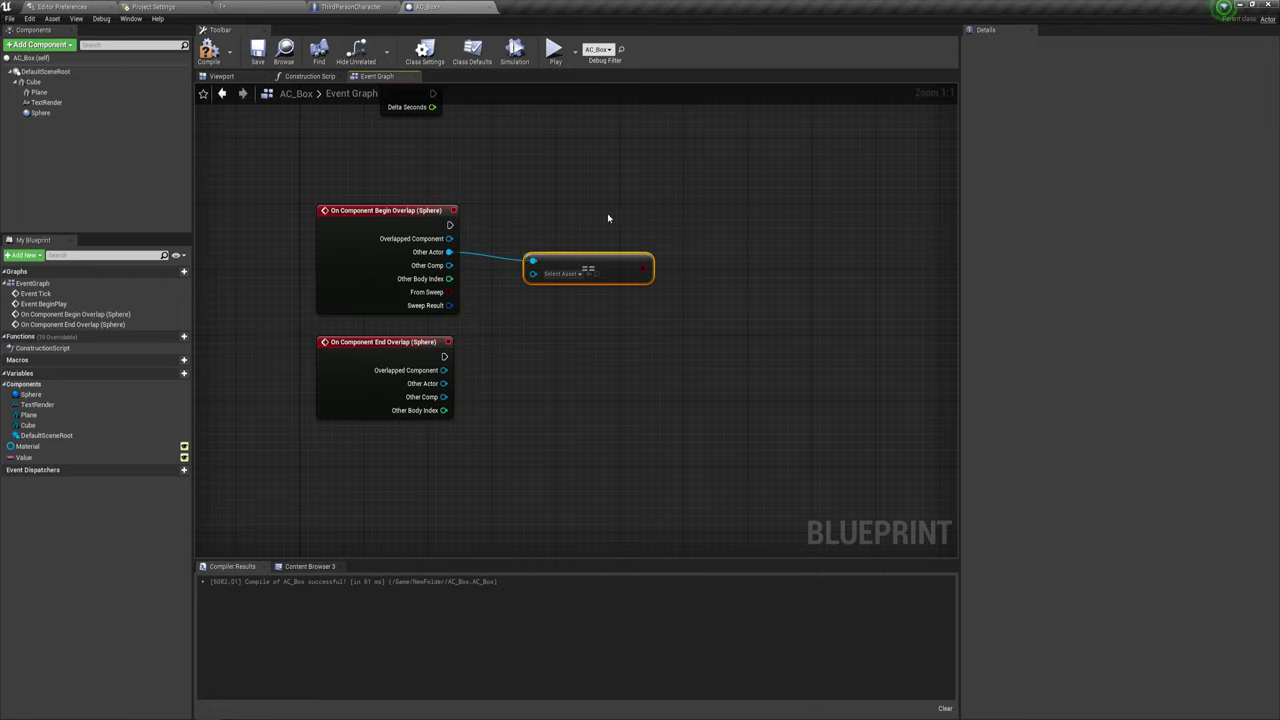
pyautogui.click(651, 199)
pyautogui.moveTo(660, 216); pyautogui.dragTo(450, 225)
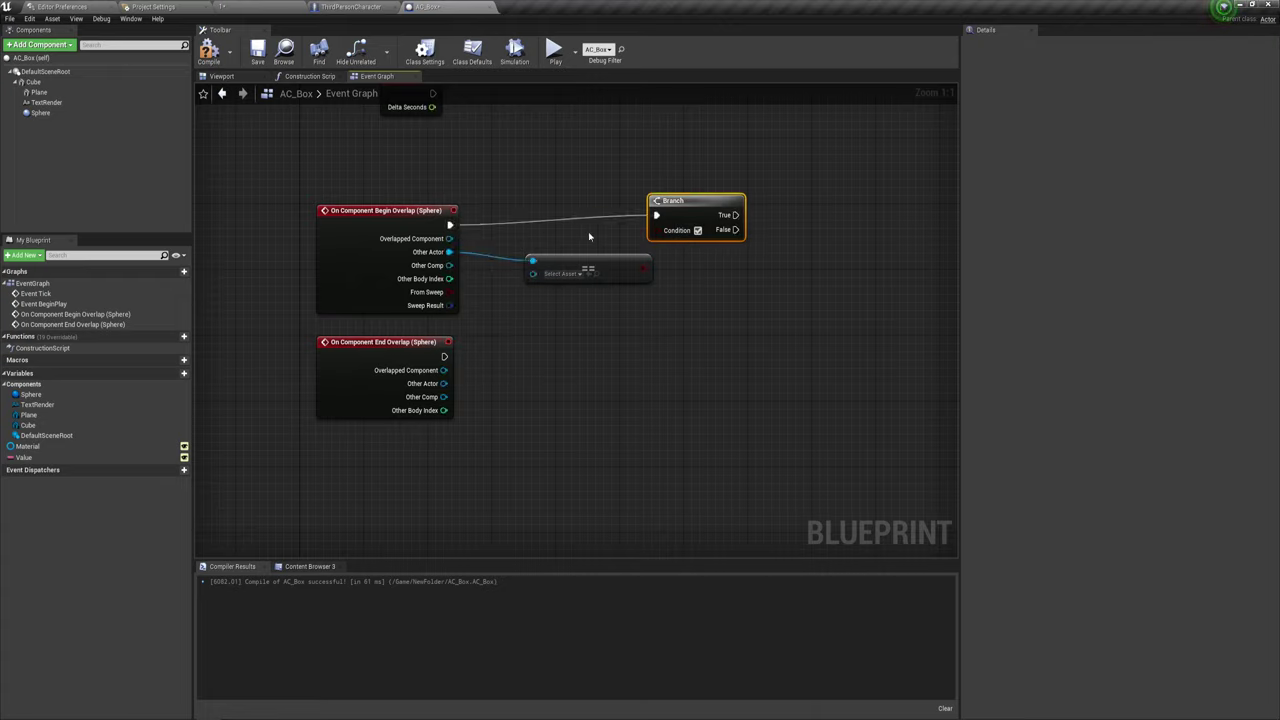
pyautogui.moveTo(684, 216); pyautogui.dragTo(693, 224)
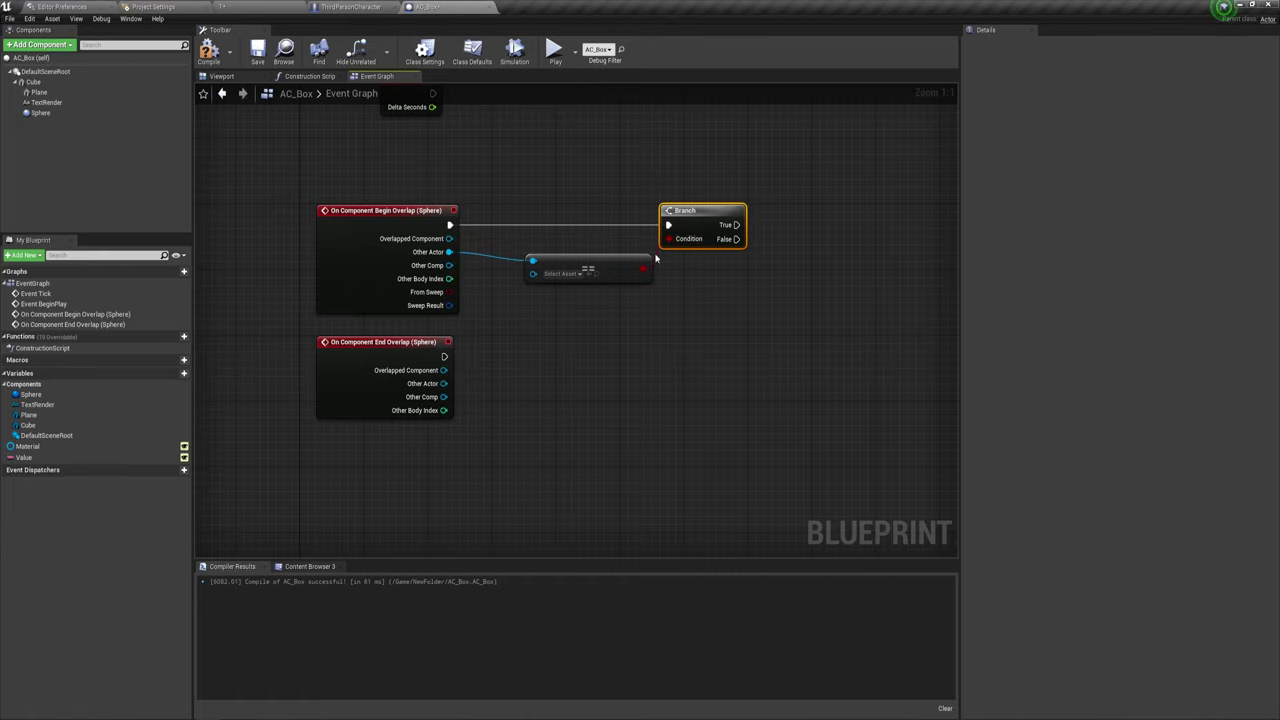
# - Add Get Player Character and feed it into the comparison's second input
pyautogui.rightClick(518, 322)
pyautogui.write('get')
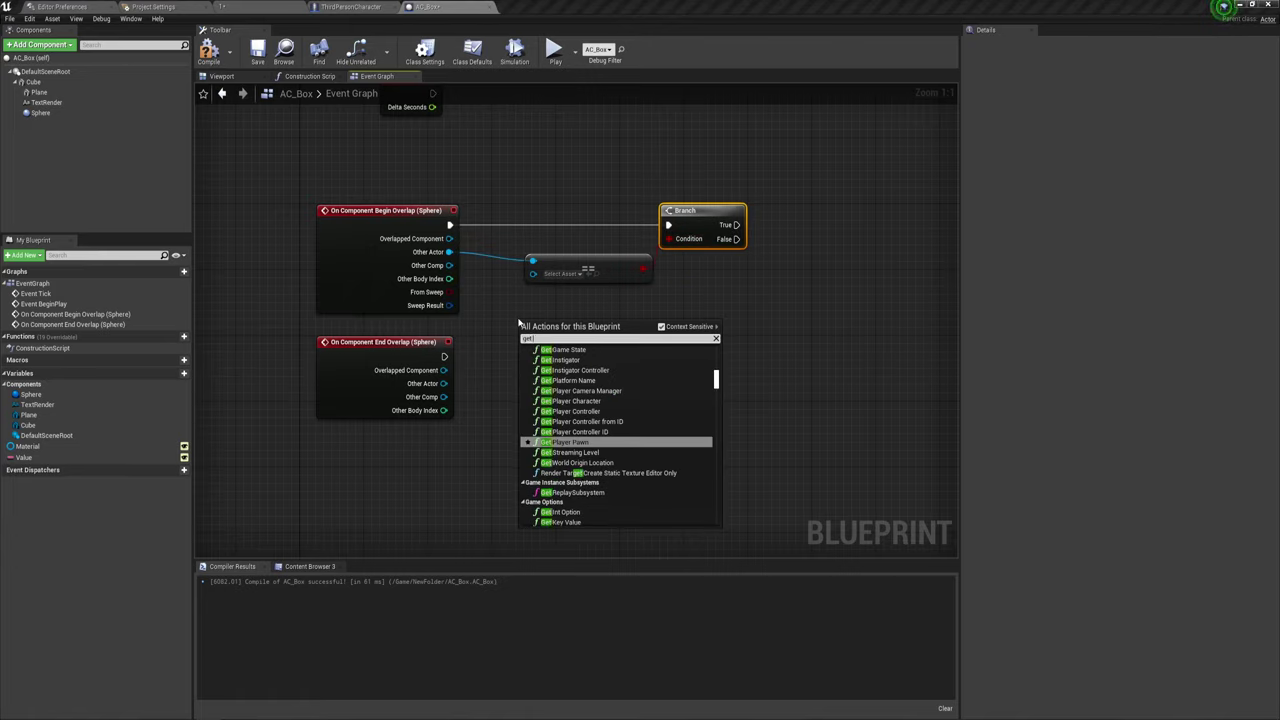
pyautogui.write(' o')
pyautogui.press('BackSpace')
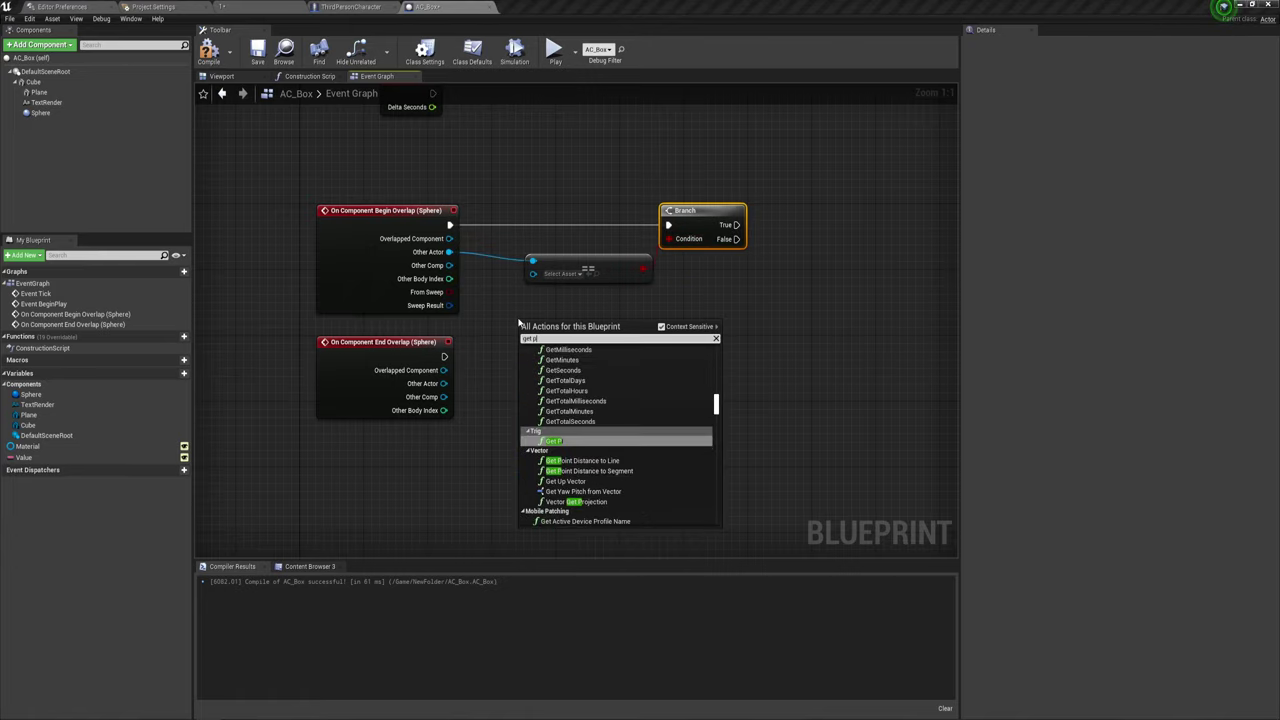
pyautogui.write('pla')
pyautogui.click(585, 401)
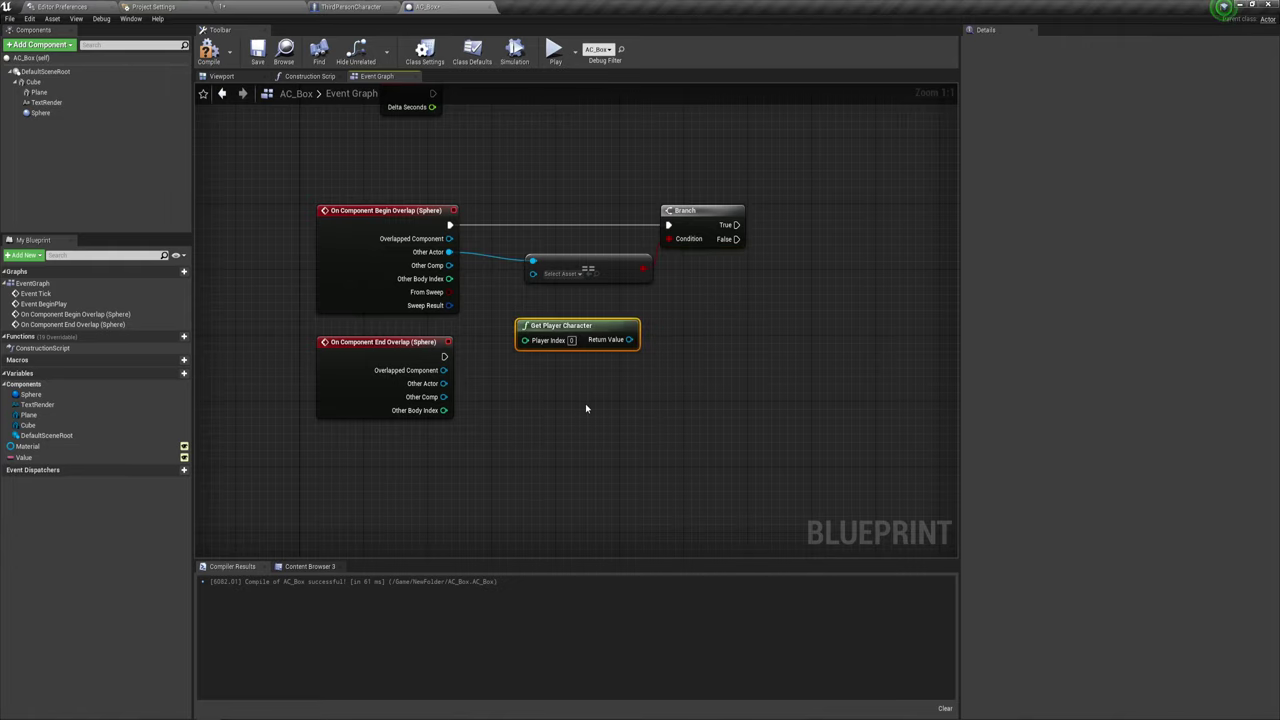
pyautogui.moveTo(630, 344); pyautogui.dragTo(533, 273)
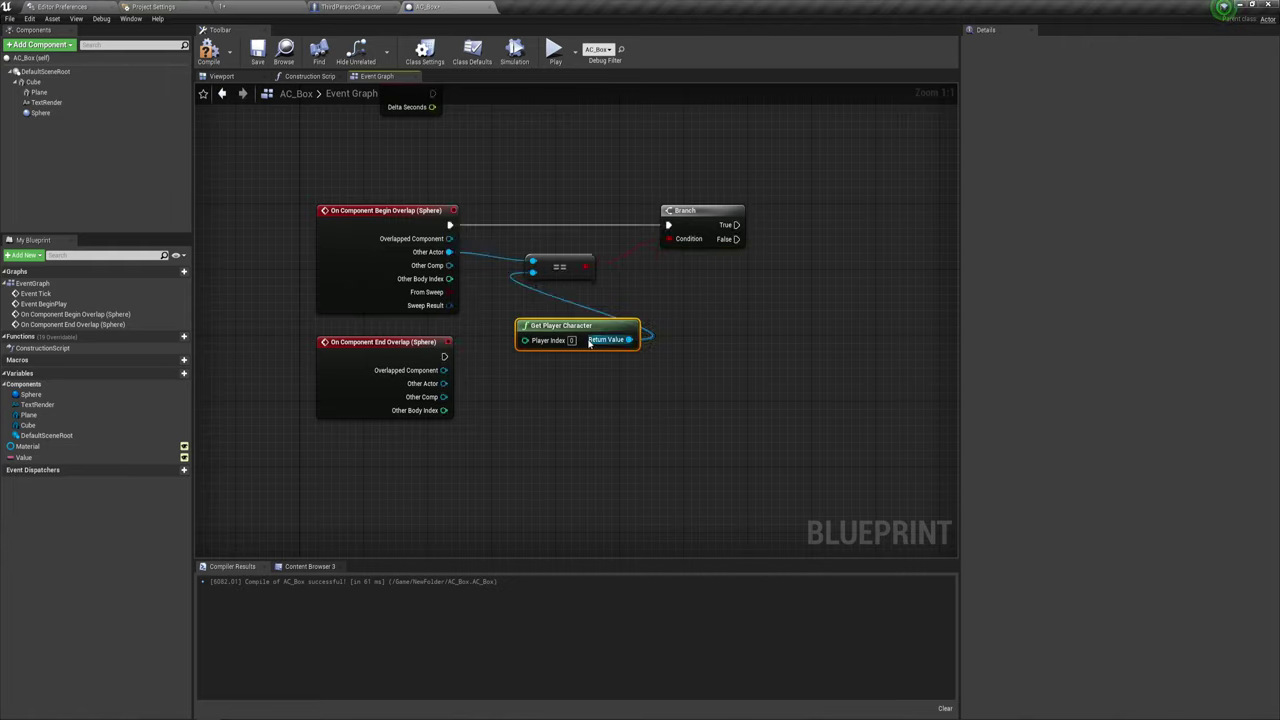
pyautogui.moveTo(594, 328); pyautogui.dragTo(570, 304)
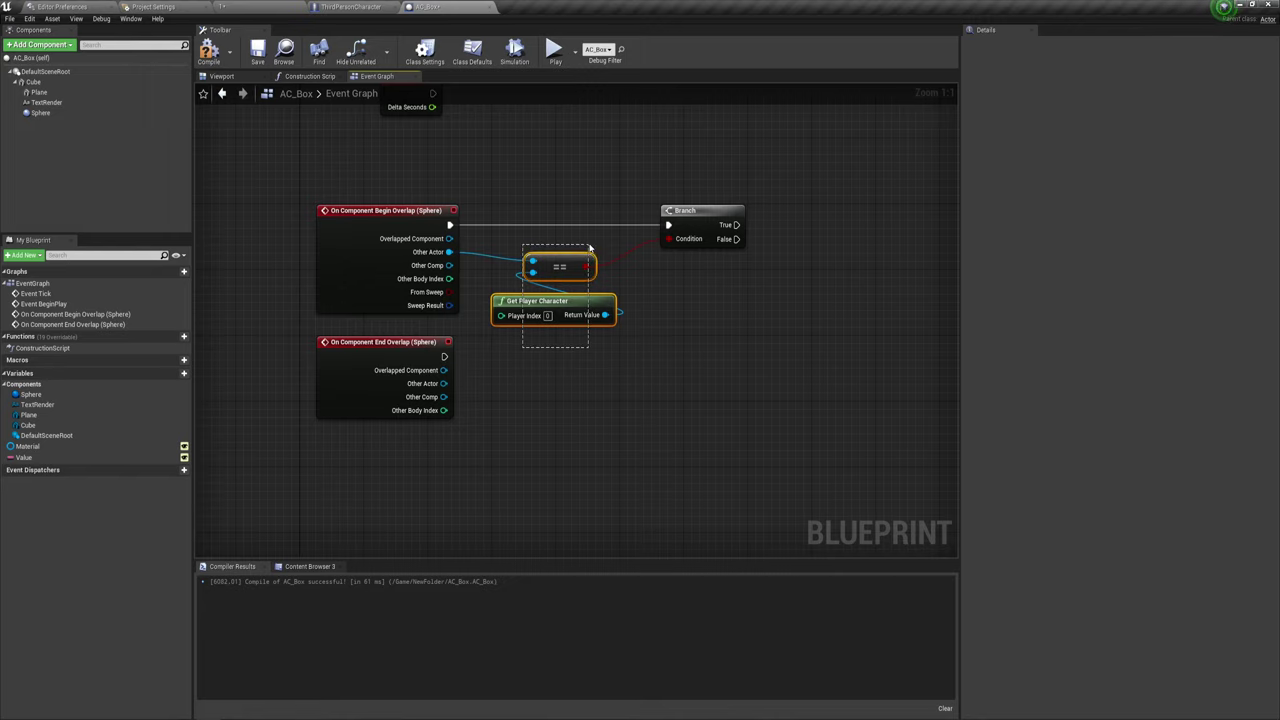
# - Select the Branch, comparison and Get Player Character nodes together
pyautogui.moveTo(632, 262); pyautogui.dragTo(622, 269, button='right')
pyautogui.click(676, 222)
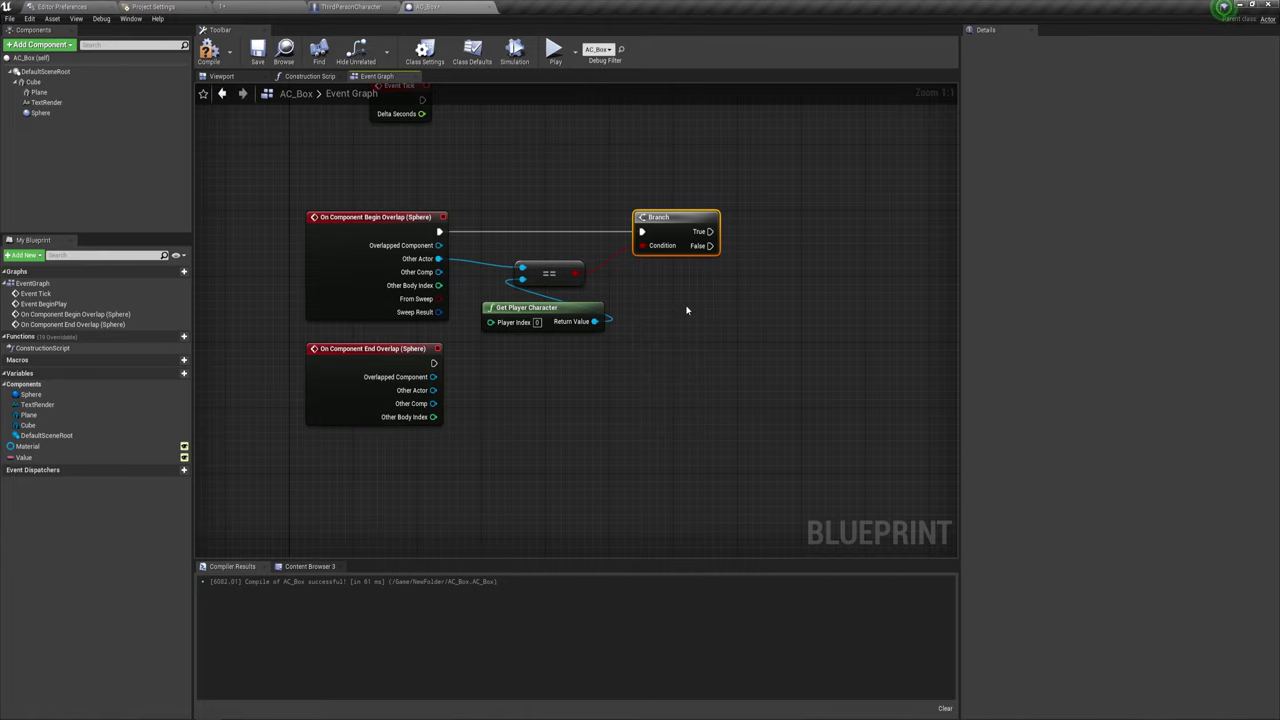
pyautogui.moveTo(686, 310)
pyautogui.mouseDown(button='right')
pyautogui.moveTo(695, 328)
pyautogui.moveTo(705, 316)
pyautogui.mouseUp(button='right')
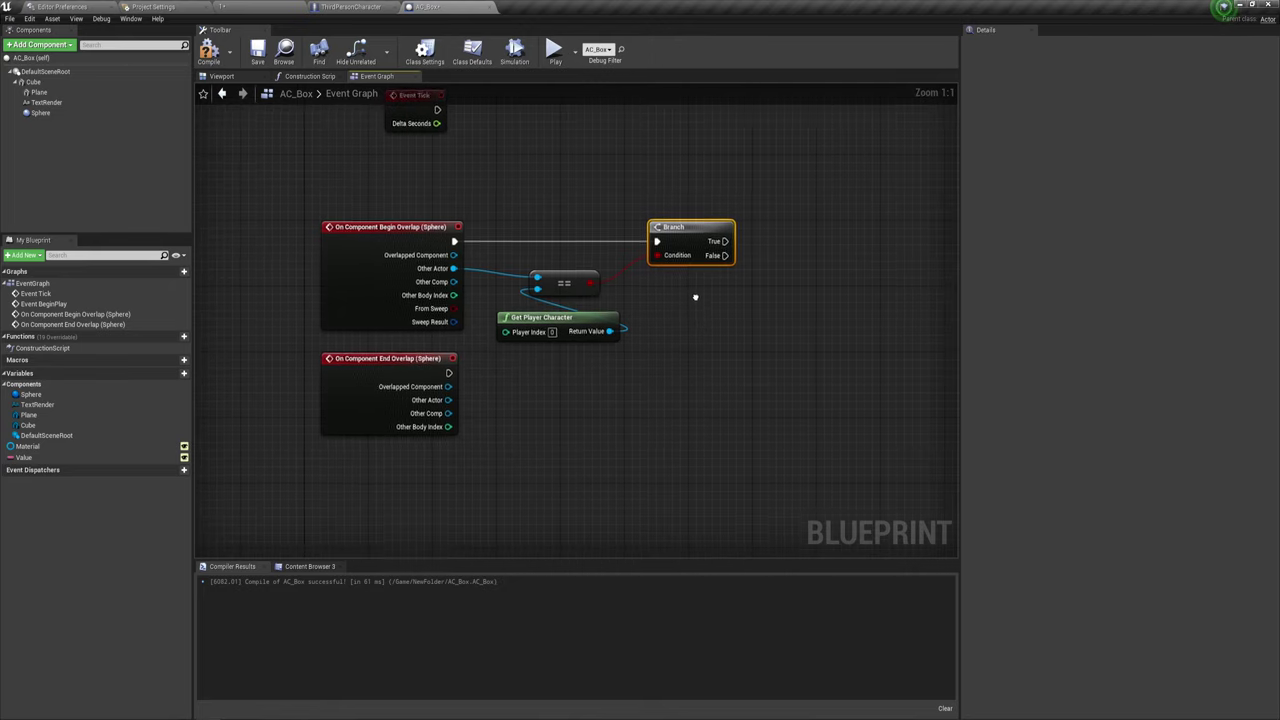
pyautogui.moveTo(552, 355); pyautogui.dragTo(645, 250)
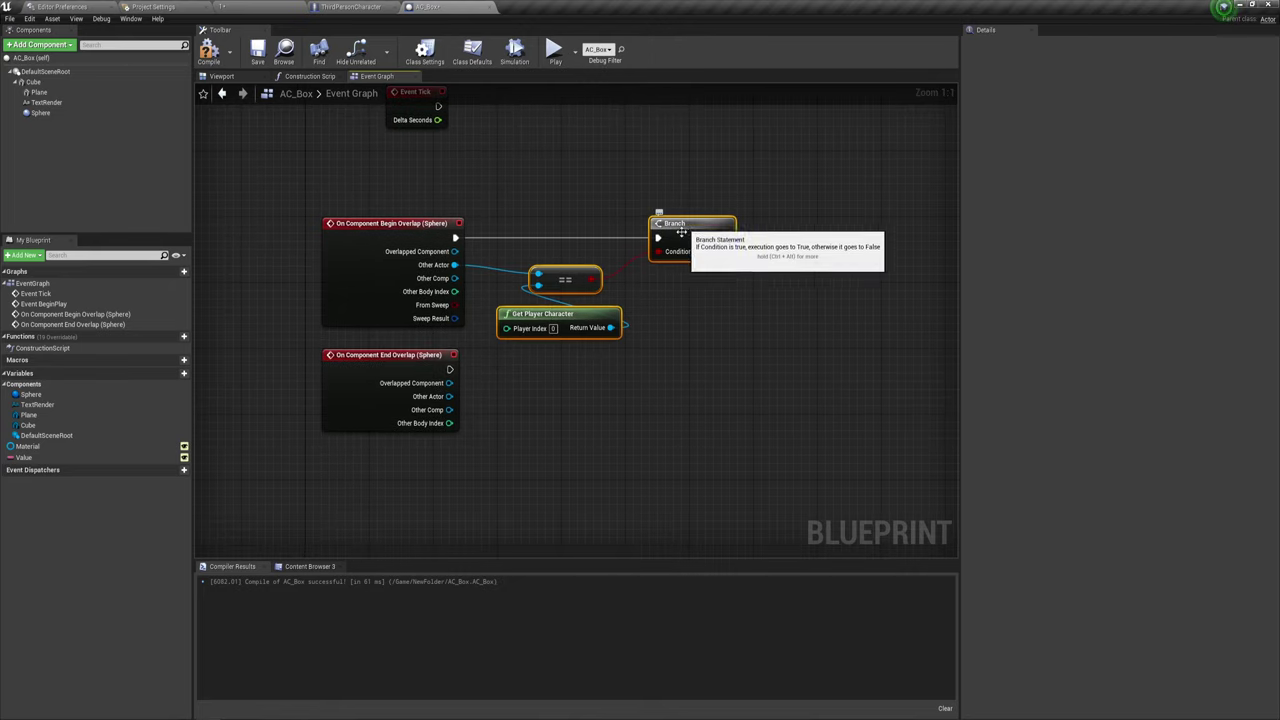
# - Copy and paste the Branch, '==' and Get Player Character nodes below
pyautogui.keyDown('ctrl'); pyautogui.click(672, 240); pyautogui.keyUp('ctrl')
pyautogui.hotkey('ctrl', 'c')
pyautogui.hotkey('ctrl', 'v')
# - Wire End Overlap's Other Actor and execution into the pasted comparison and Branch
pyautogui.moveTo(555, 406)
pyautogui.mouseDown()
pyautogui.moveTo(449, 396)
pyautogui.moveTo(678, 372)
pyautogui.mouseUp()
pyautogui.moveTo(678, 372); pyautogui.dragTo(576, 351, button='right')
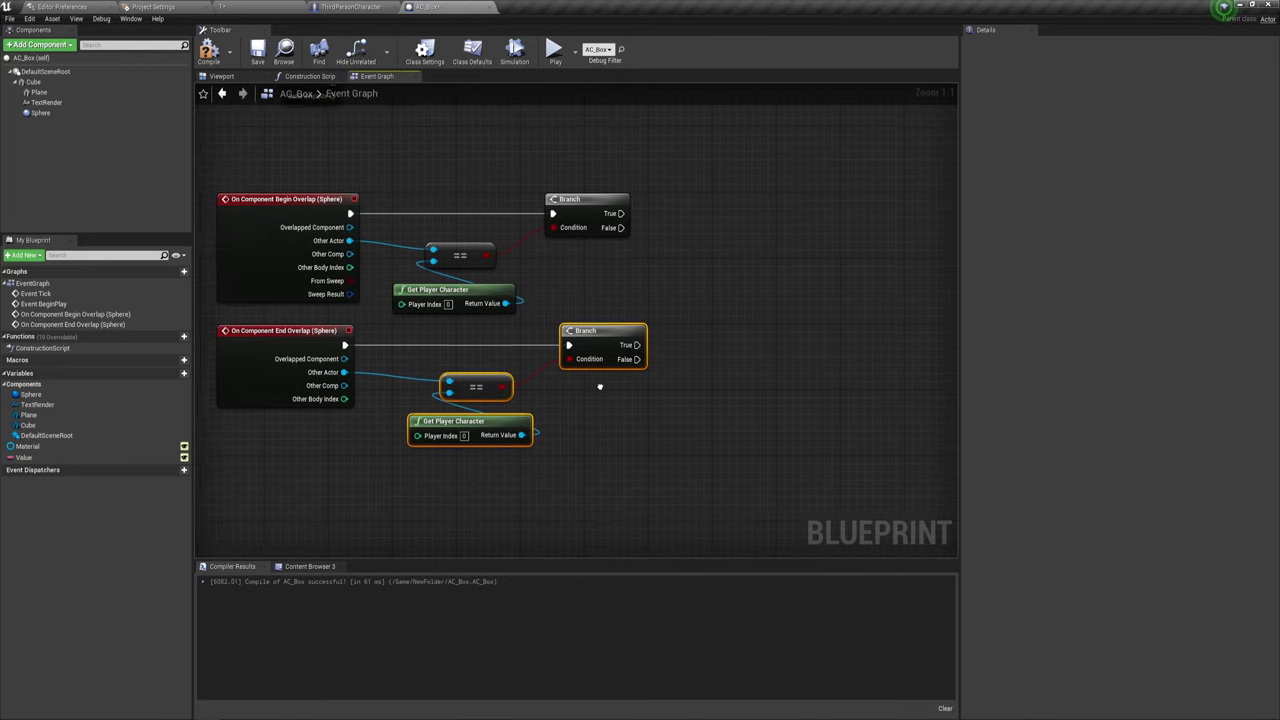
pyautogui.moveTo(657, 332); pyautogui.dragTo(705, 362, button='right')
pyautogui.moveTo(655, 362); pyautogui.dragTo(639, 362)
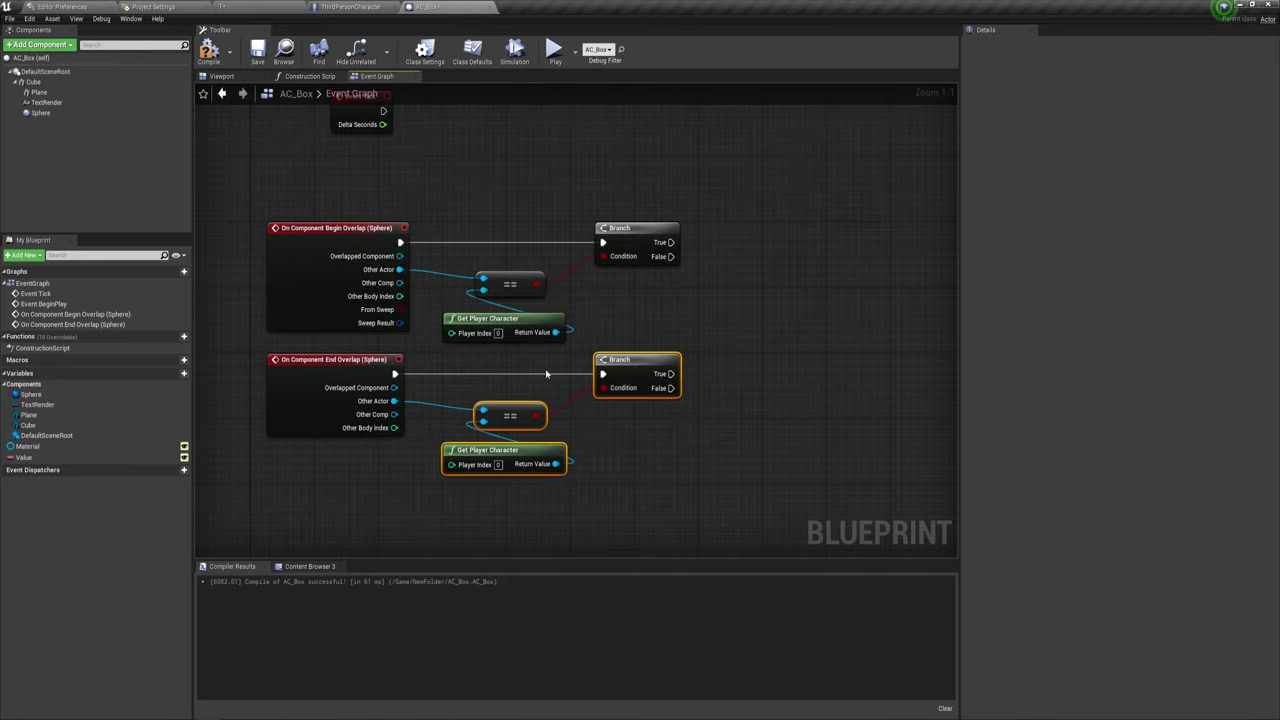
pyautogui.moveTo(790, 383); pyautogui.dragTo(774, 401, button='right')
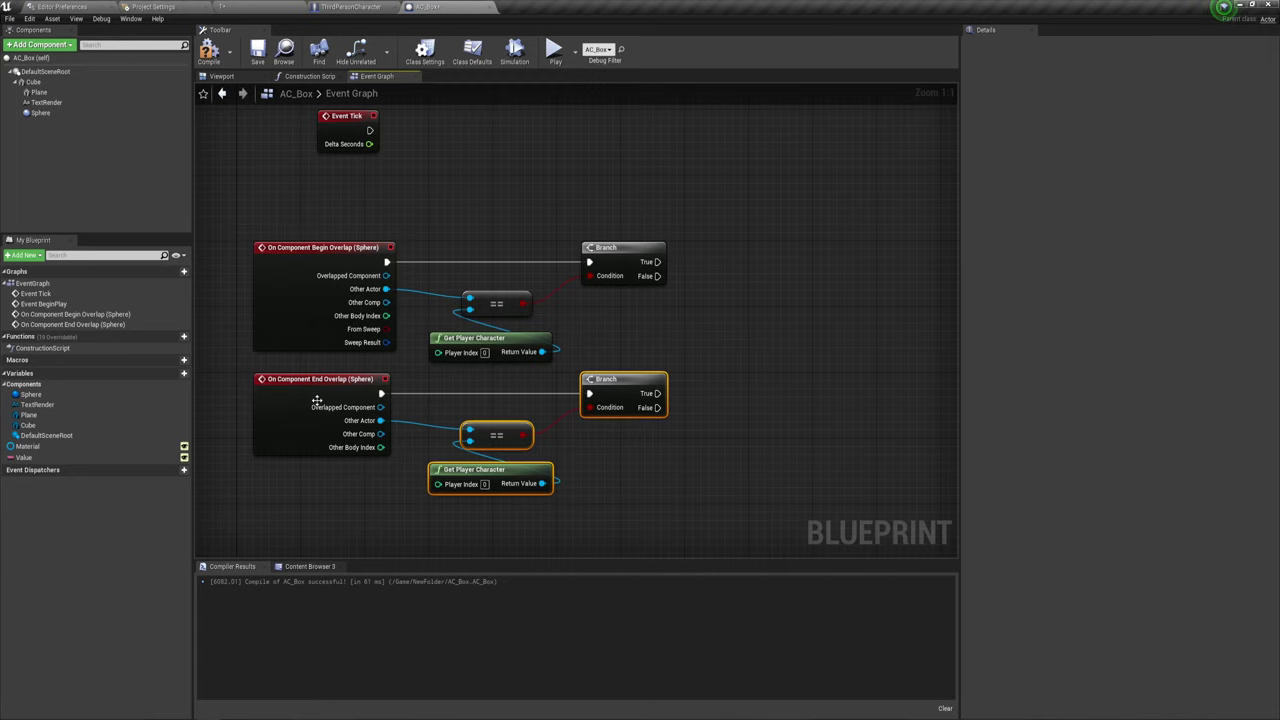
pyautogui.moveTo(830, 410); pyautogui.dragTo(690, 388, button='right')
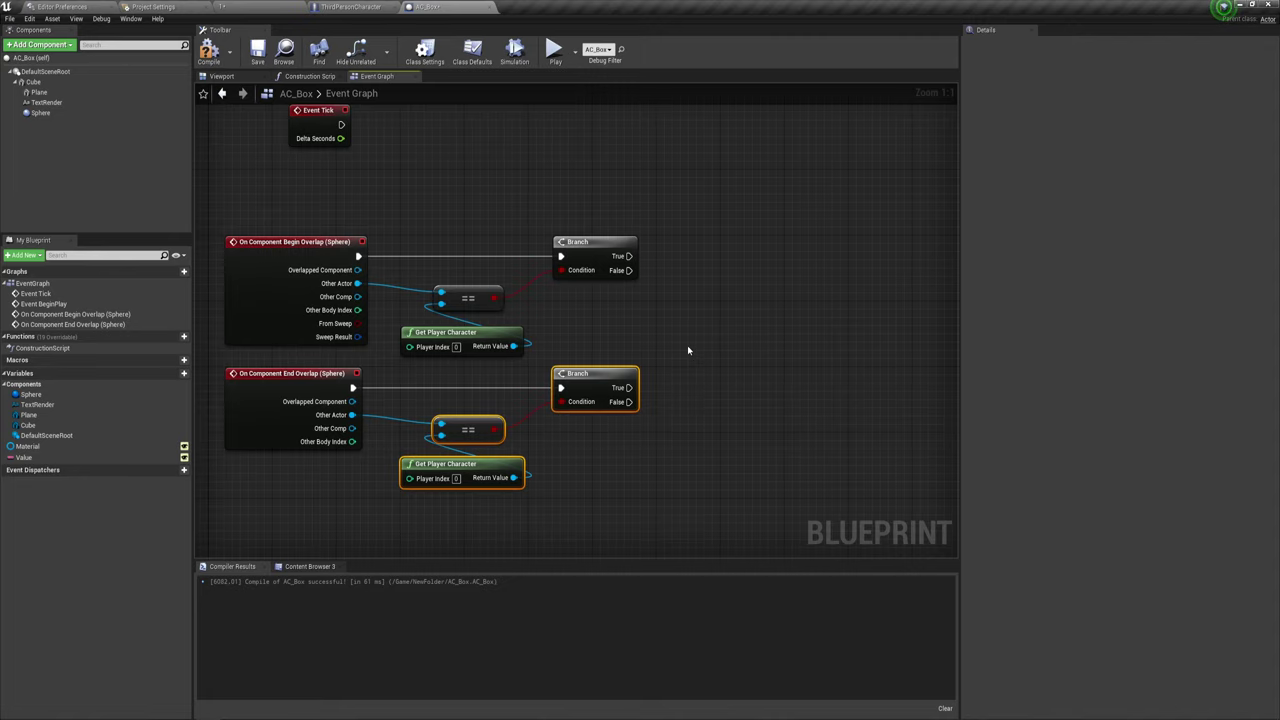
pyautogui.moveTo(666, 331); pyautogui.dragTo(677, 309, button='right')
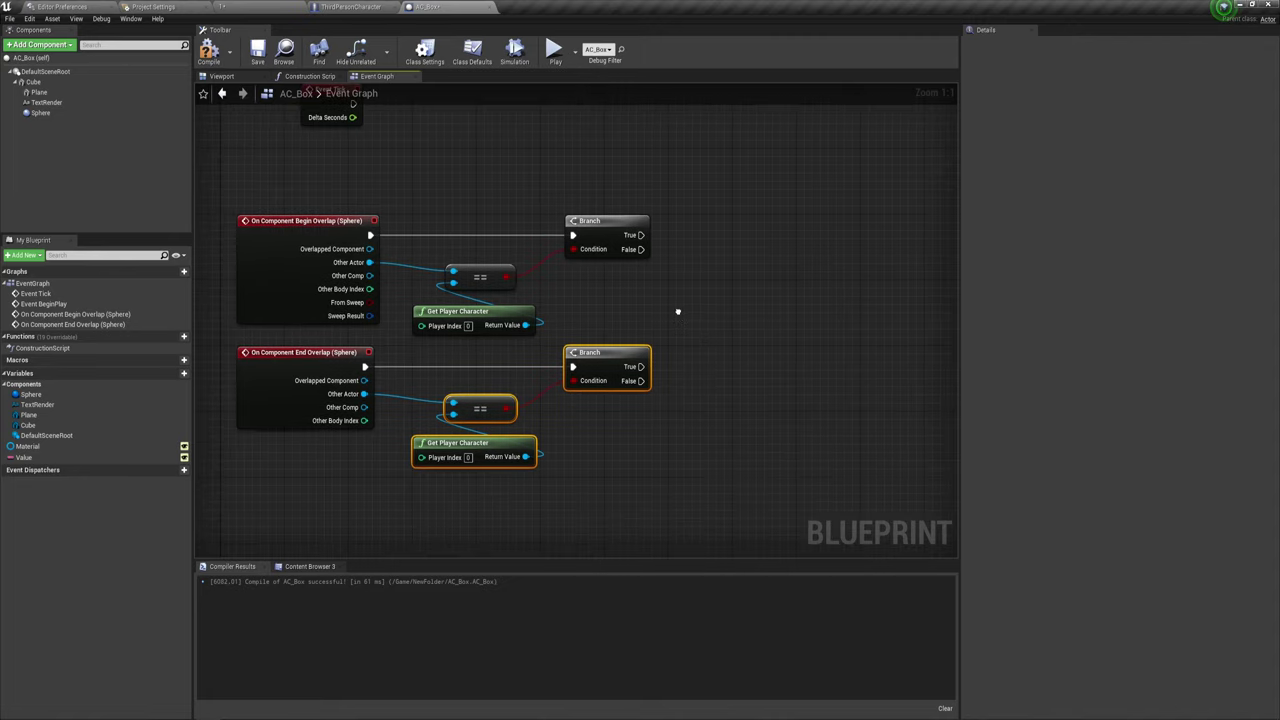
pyautogui.moveTo(731, 265); pyautogui.dragTo(708, 284, button='right')
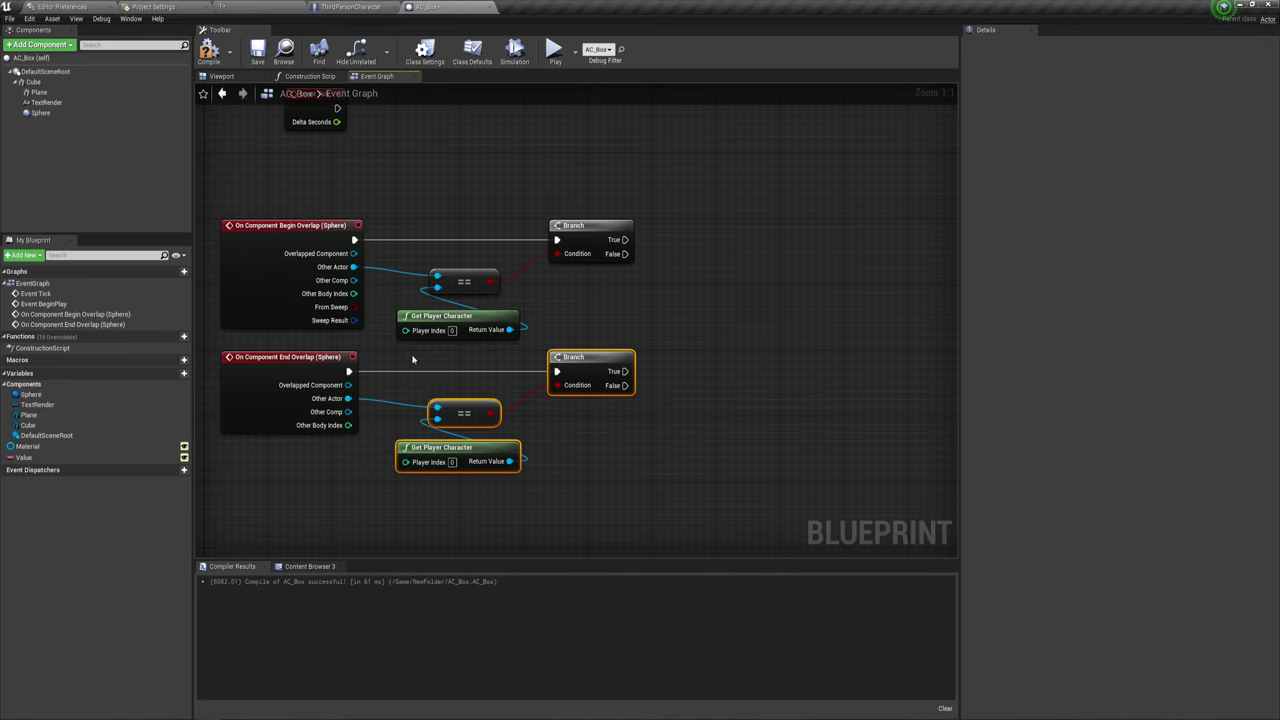
pyautogui.scroll(-1, 645, 330)
pyautogui.scroll(-2, 665, 329)
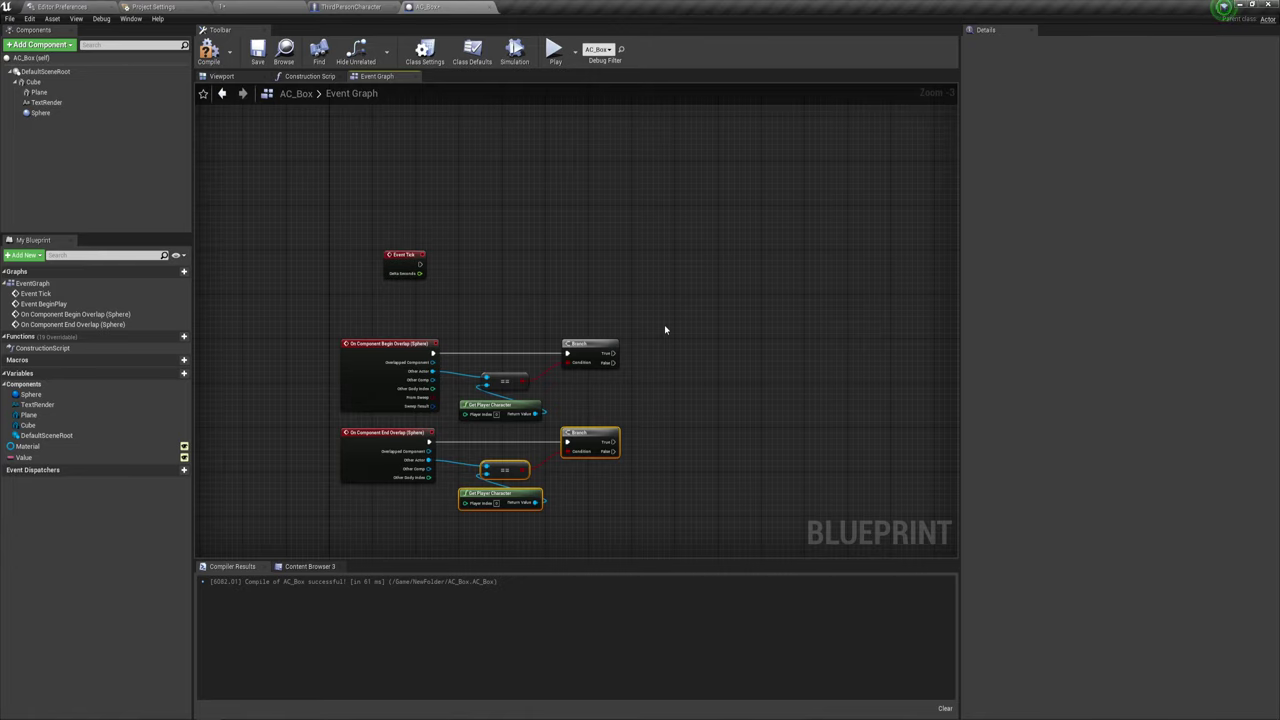
pyautogui.scroll(2, 664, 324)
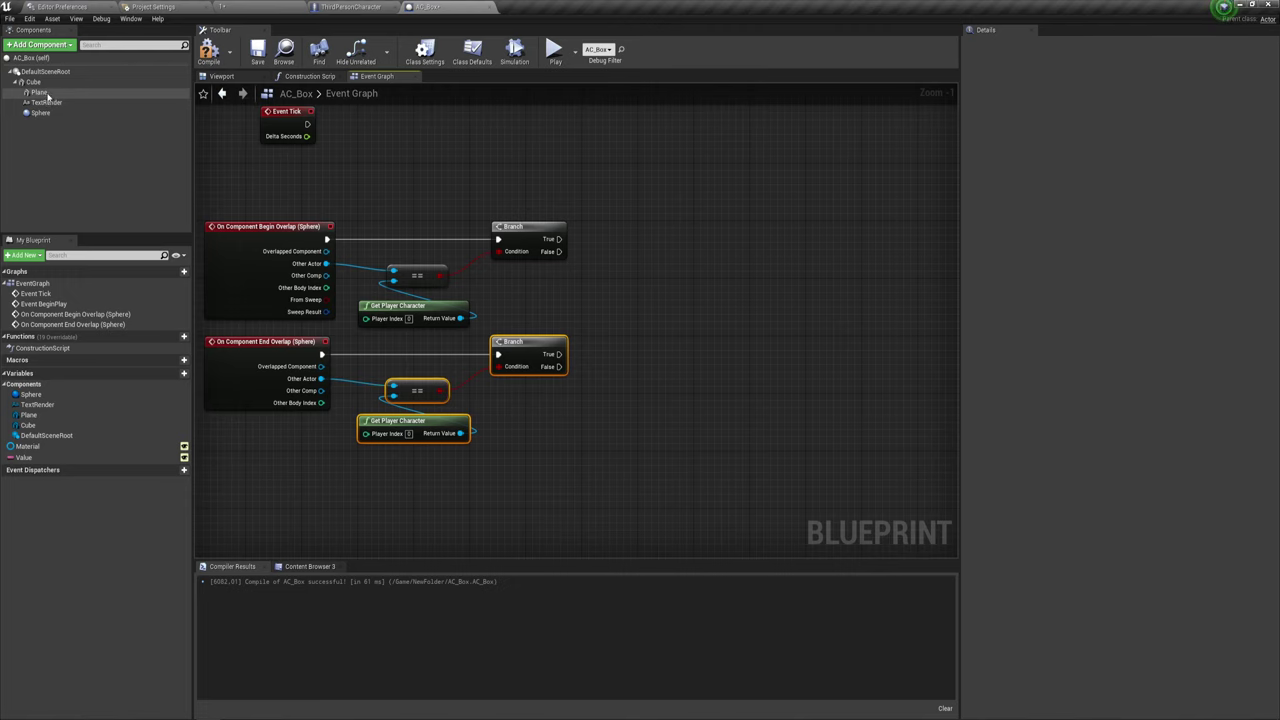
pyautogui.moveTo(38, 92)
pyautogui.mouseDown()
pyautogui.moveTo(563, 297)
pyautogui.moveTo(655, 290)
pyautogui.mouseUp()
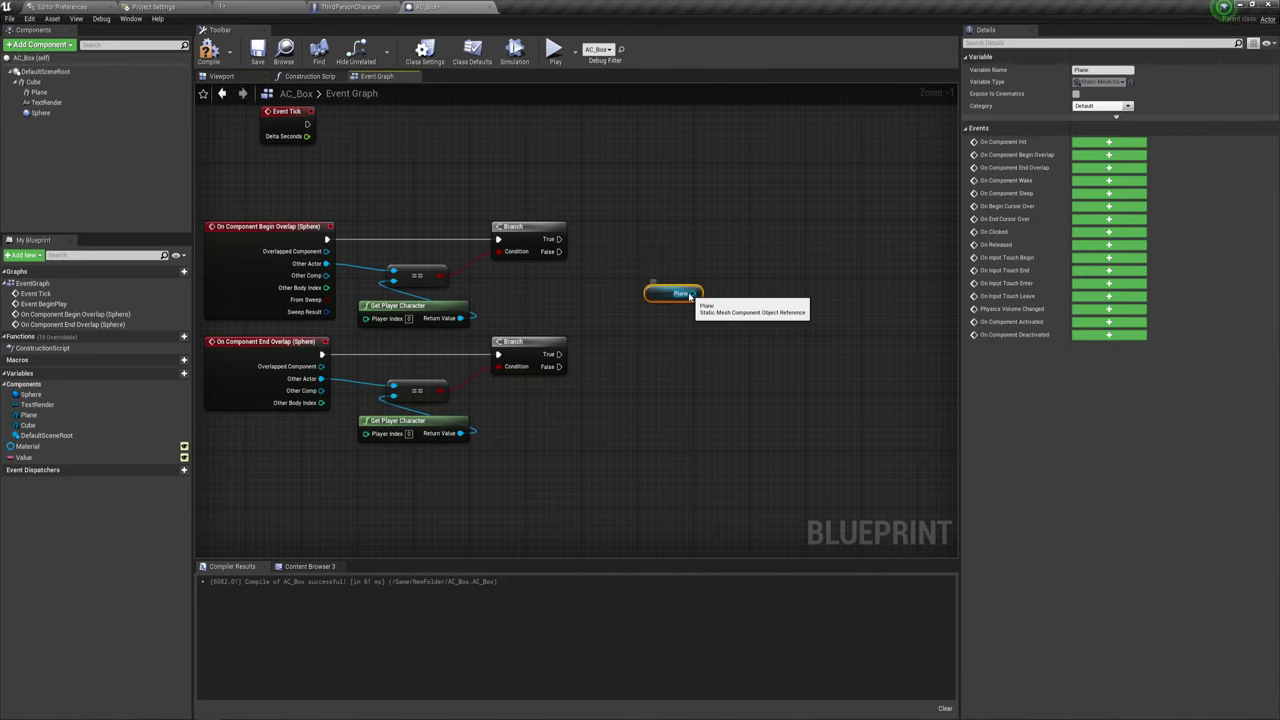
pyautogui.scroll(-4, 706, 295)
pyautogui.scroll(2, 664, 341)
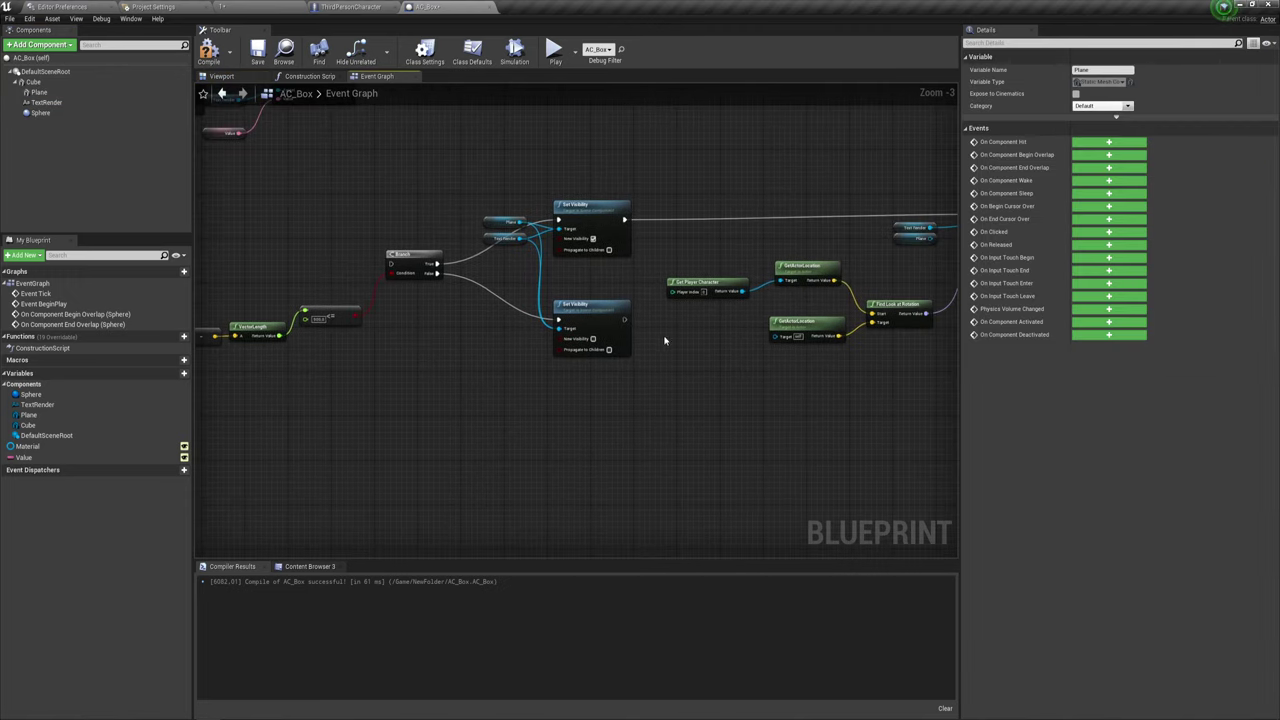
pyautogui.click(586, 204)
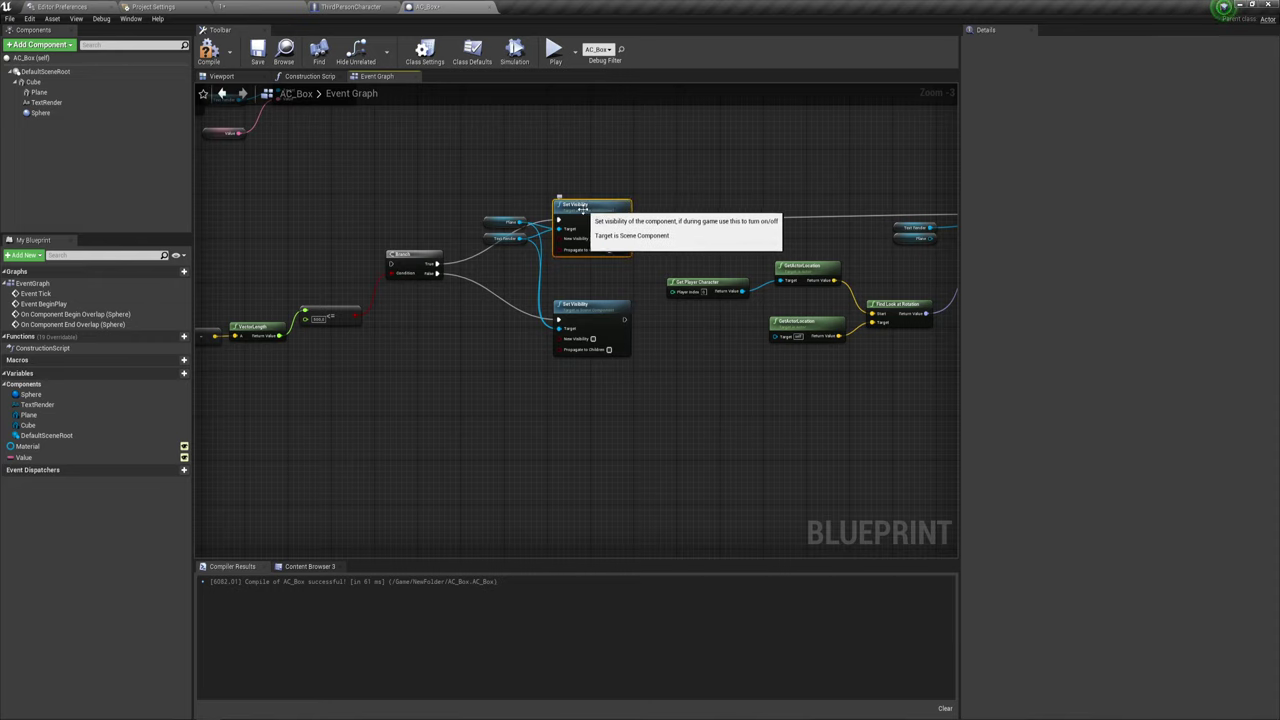
pyautogui.moveTo(587, 408); pyautogui.dragTo(590, 215, button='right')
pyautogui.click(600, 320)
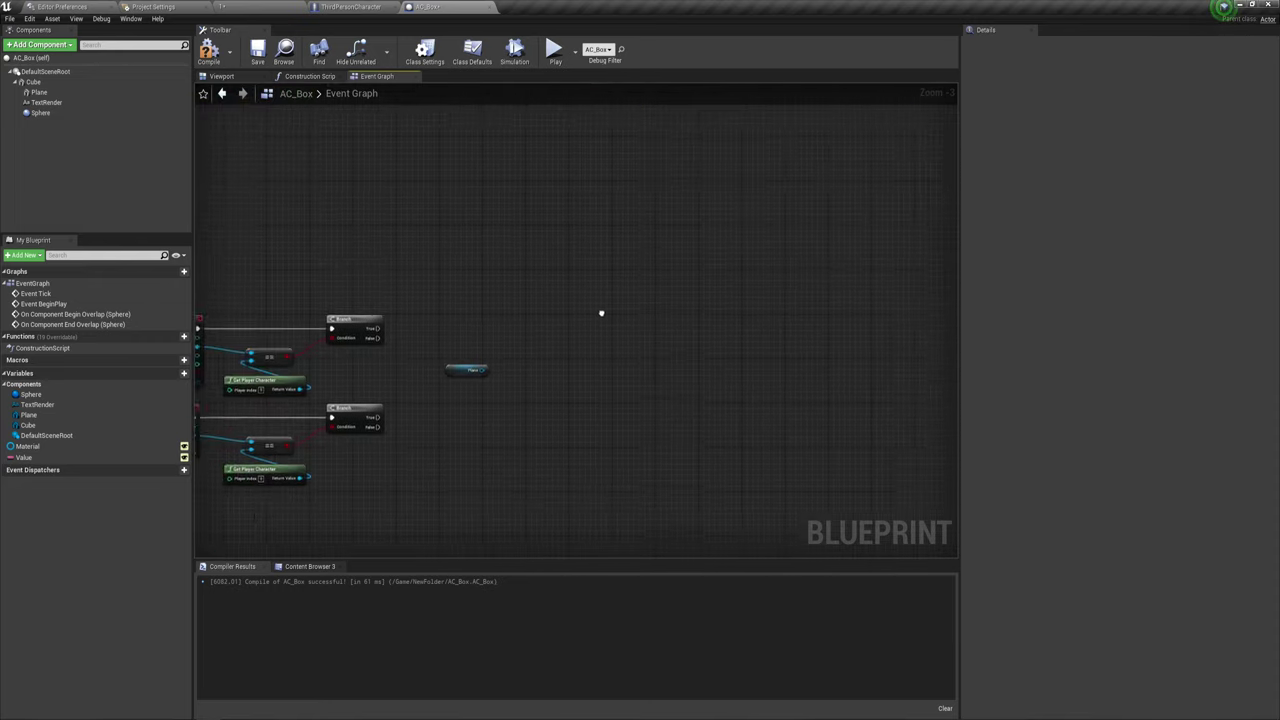
pyautogui.scroll(3, 537, 363)
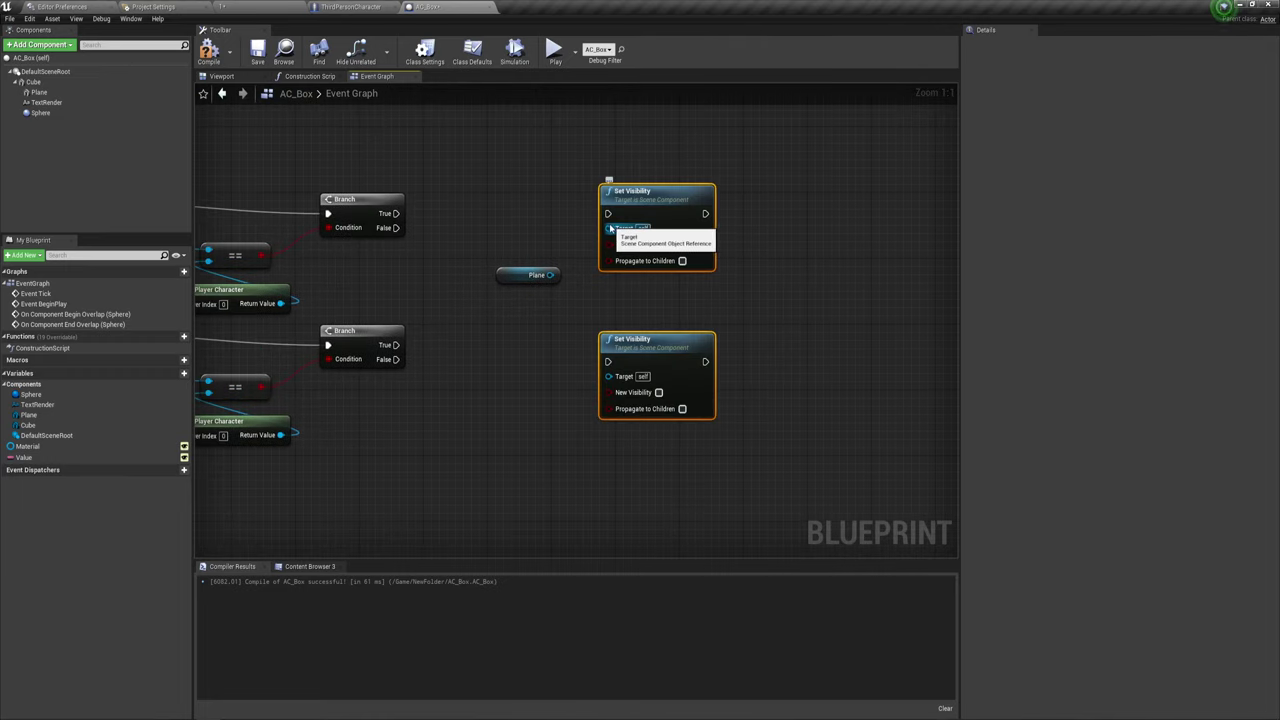
pyautogui.moveTo(607, 213); pyautogui.dragTo(396, 213)
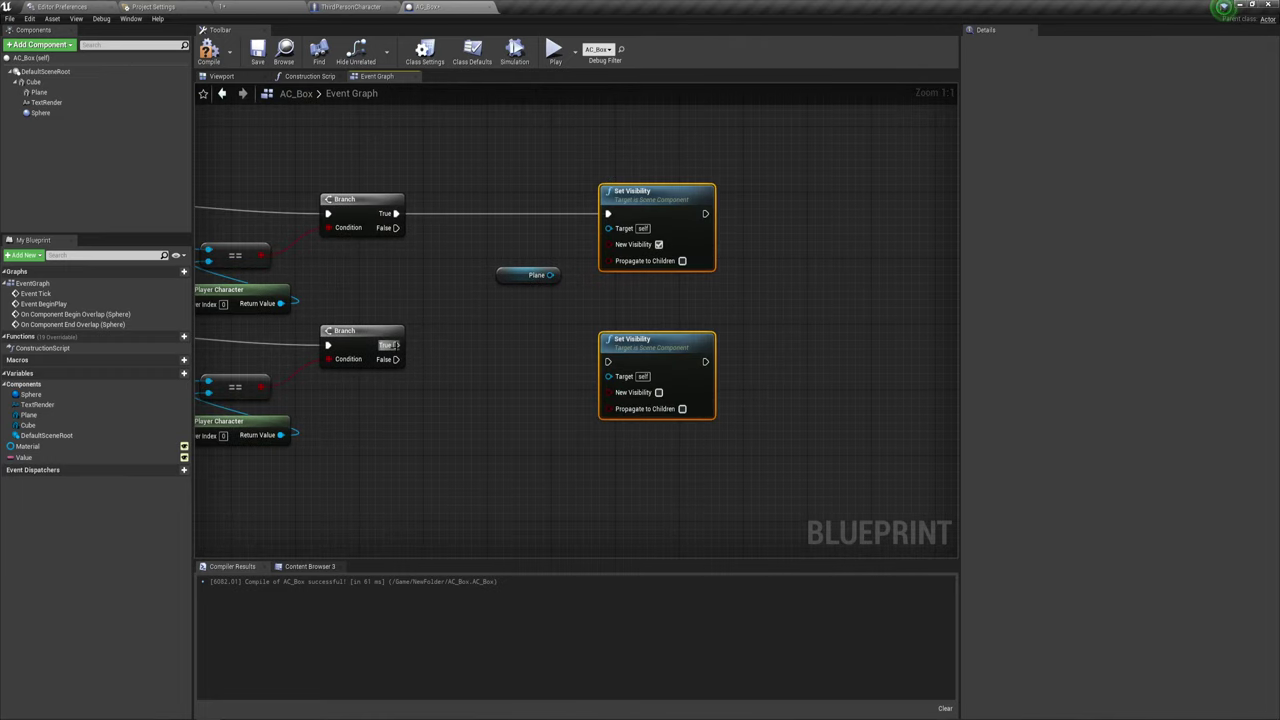
pyautogui.moveTo(390, 345)
pyautogui.mouseDown()
pyautogui.moveTo(607, 361)
pyautogui.moveTo(549, 274)
pyautogui.mouseUp()
pyautogui.moveTo(607, 228); pyautogui.dragTo(549, 274)
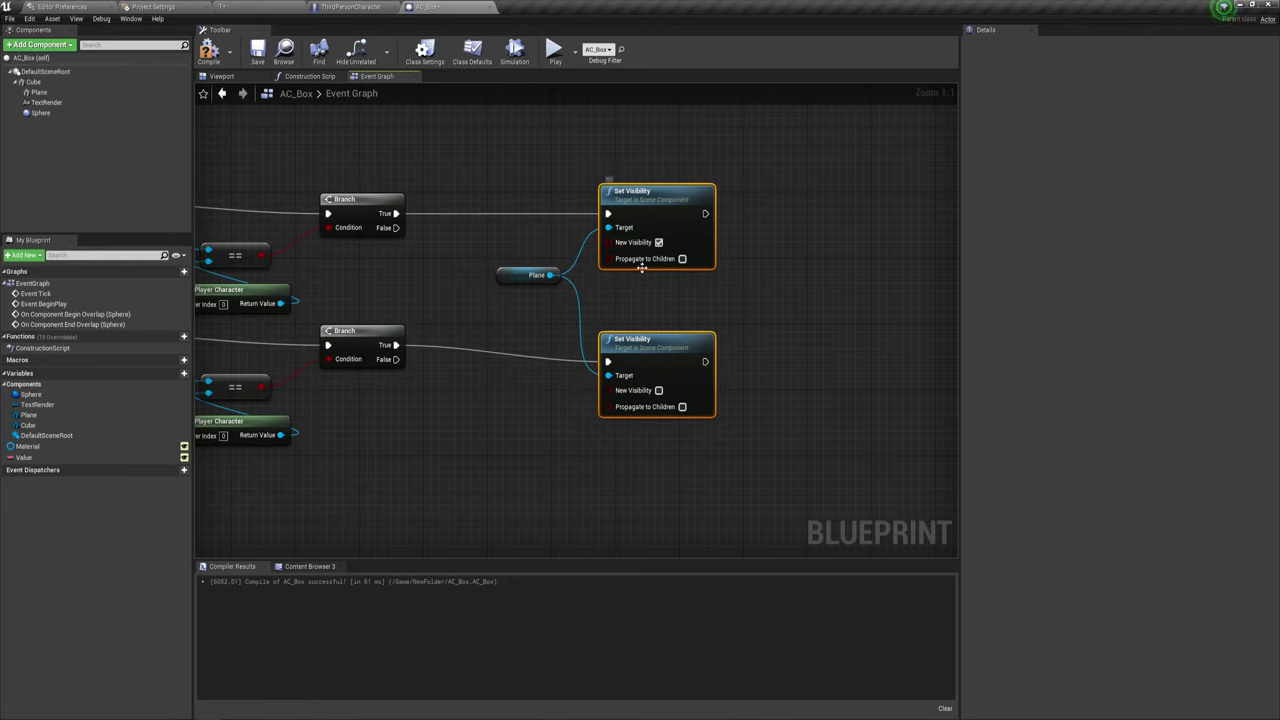
pyautogui.moveTo(586, 446)
pyautogui.mouseDown()
pyautogui.moveTo(621, 277)
pyautogui.moveTo(540, 182)
pyautogui.mouseUp()
pyautogui.moveTo(655, 230); pyautogui.dragTo(556, 230)
pyautogui.moveTo(523, 334); pyautogui.dragTo(740, 313, button='right')
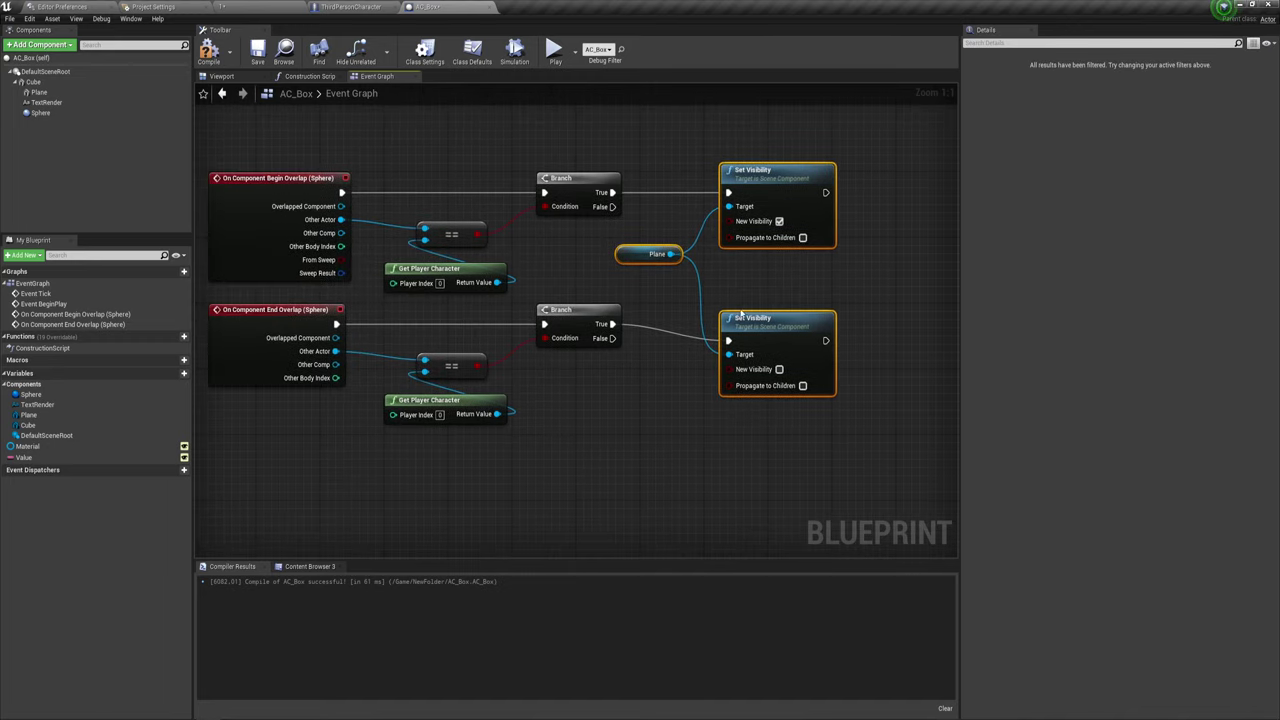
pyautogui.scroll(-2, 675, 320)
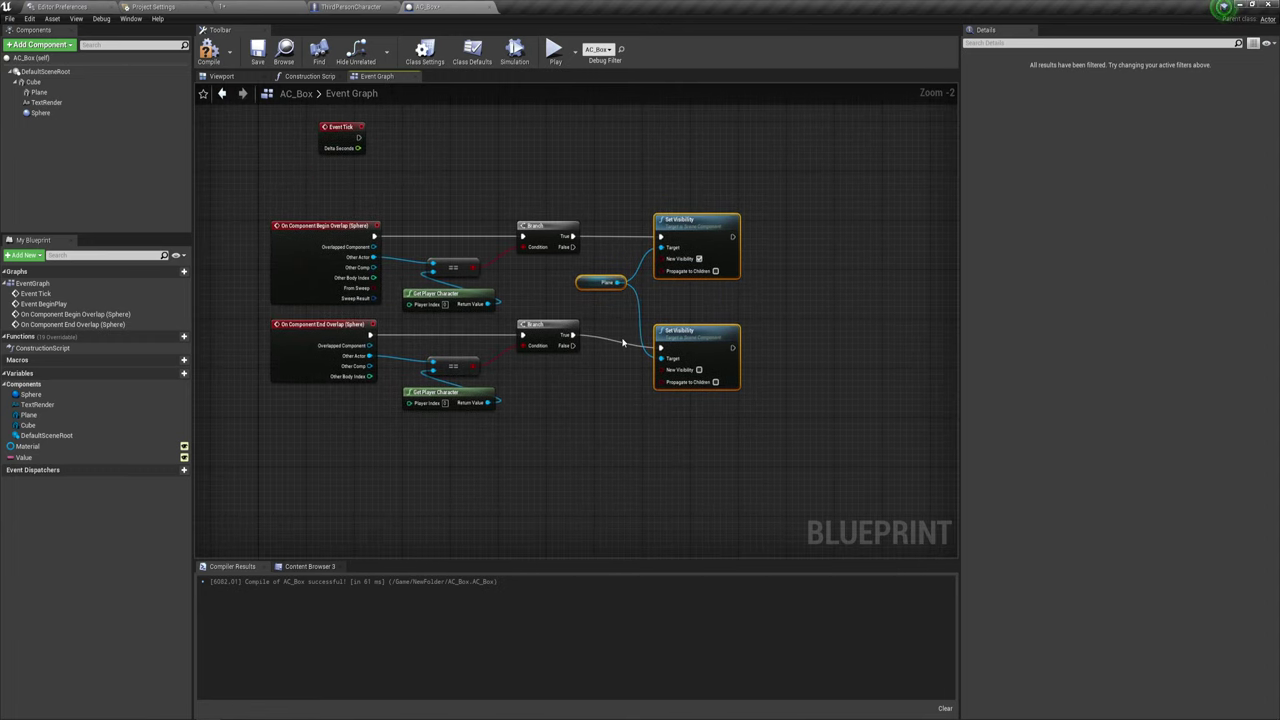
pyautogui.moveTo(275, 165); pyautogui.dragTo(711, 425)
pyautogui.moveTo(632, 282)
pyautogui.mouseDown(button='right')
pyautogui.moveTo(497, 286)
pyautogui.moveTo(663, 258)
pyautogui.mouseUp(button='right')
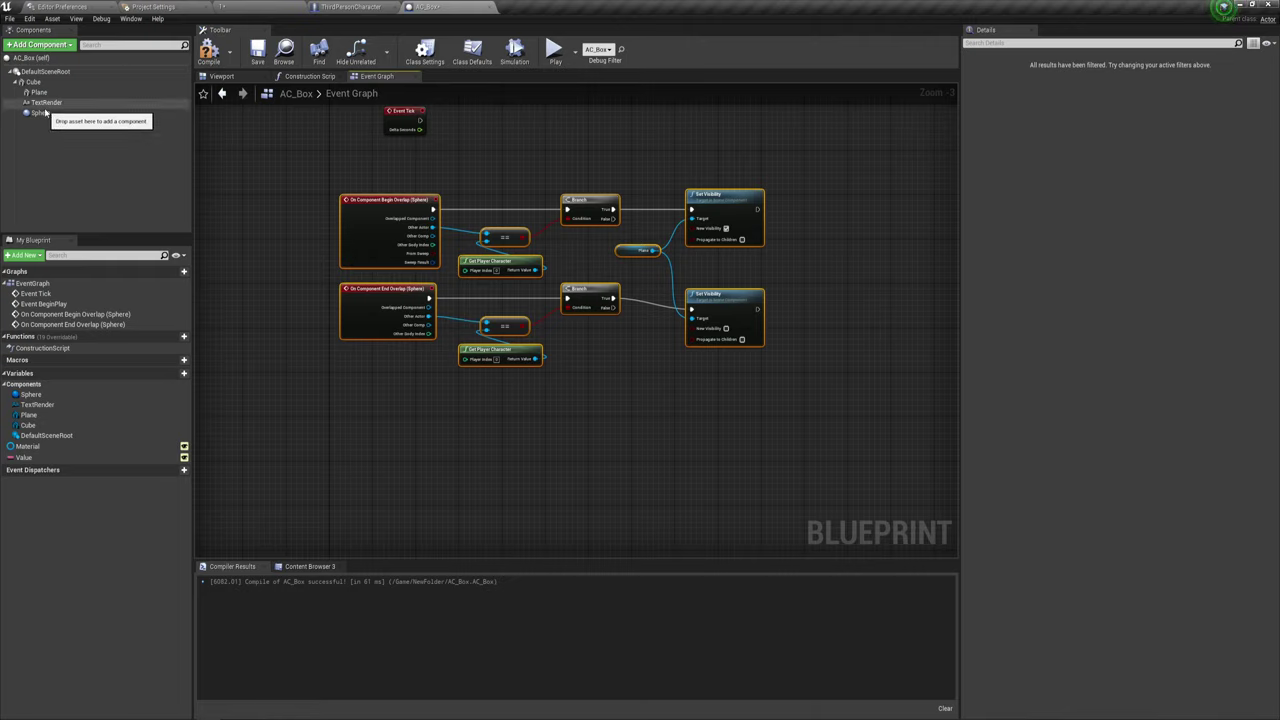
# - Add a Sphere Collision component, Sphere1, to AC_Box
pyautogui.click(45, 44)
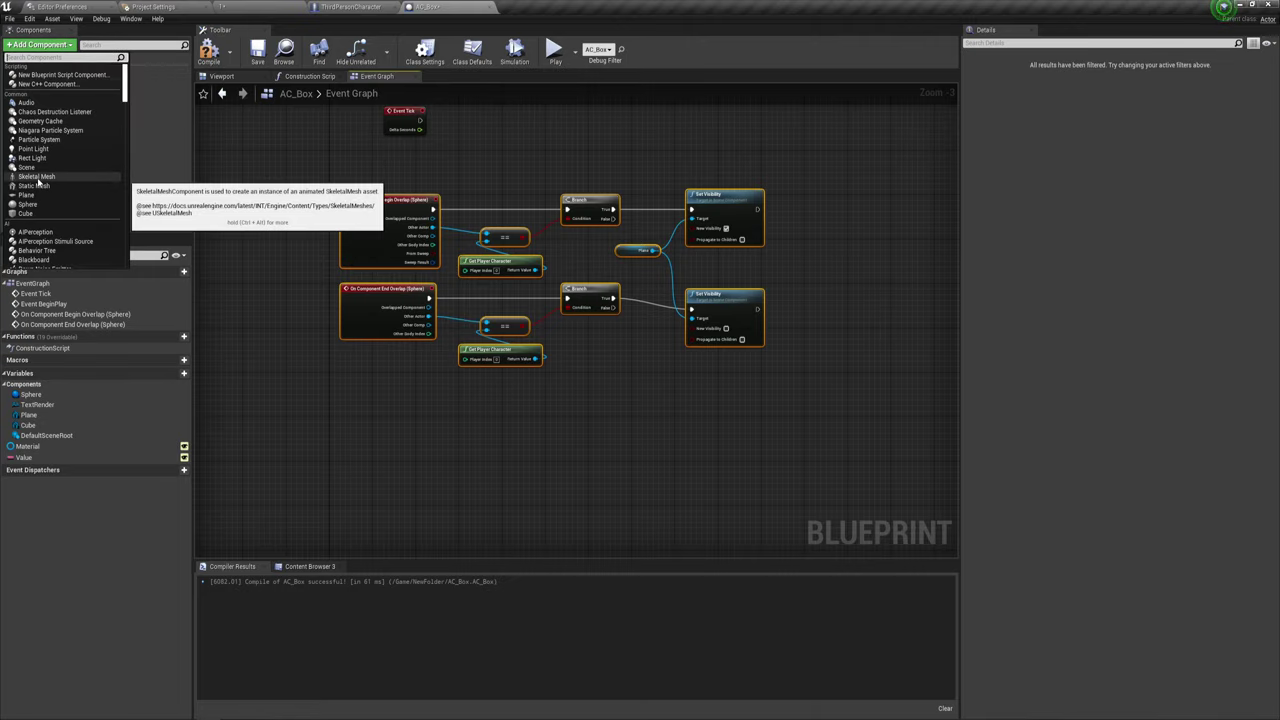
pyautogui.scroll(-3, 38, 182)
pyautogui.scroll(3, 38, 182)
pyautogui.scroll(-3, 38, 182)
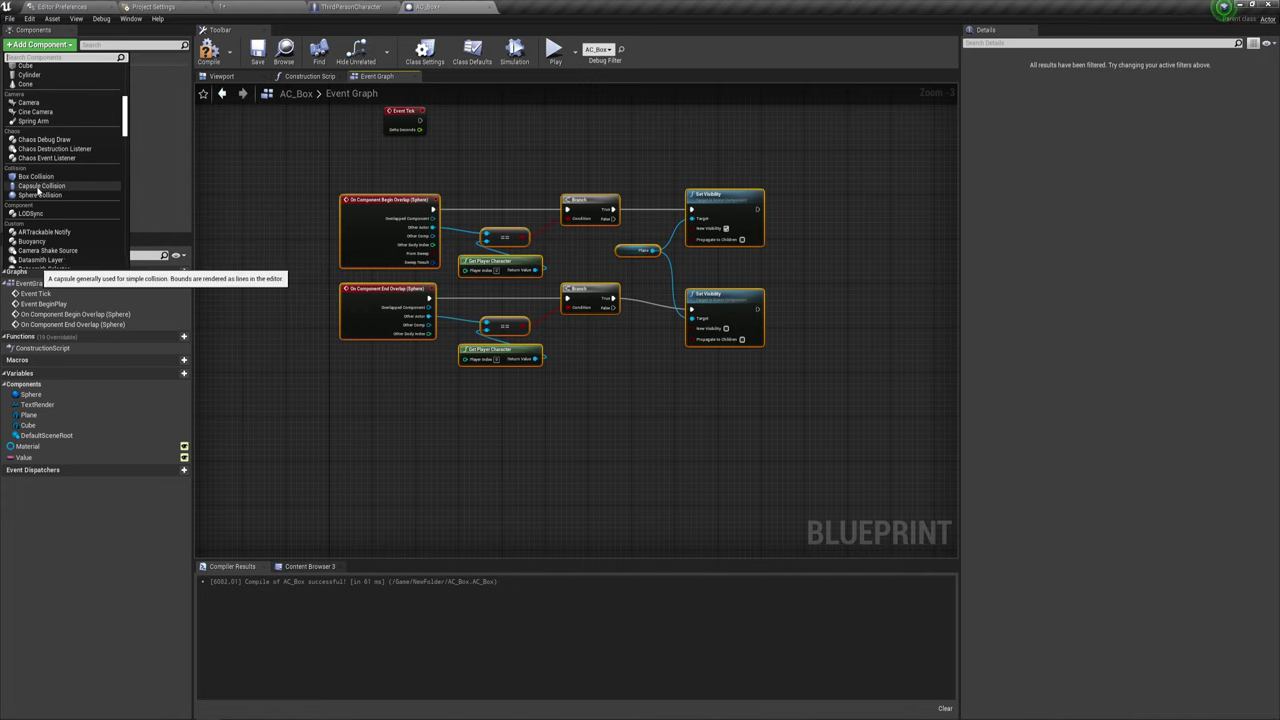
pyautogui.press('Escape')
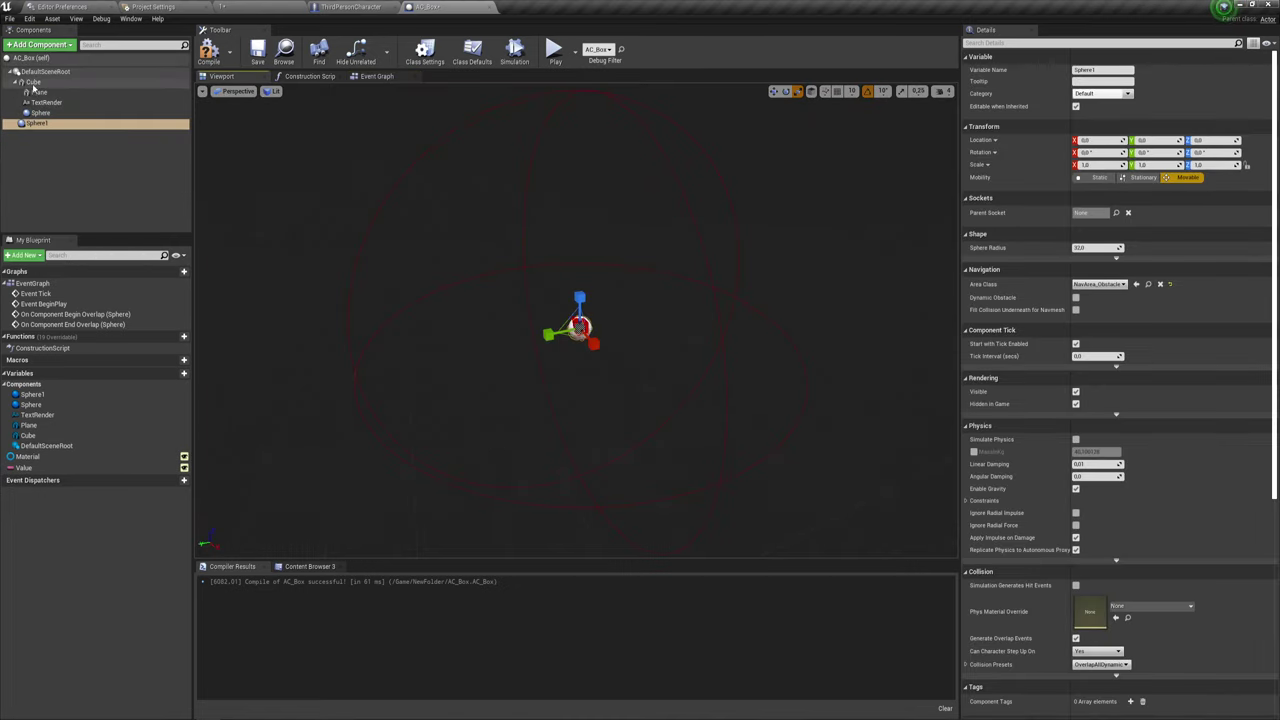
# - Set Sphere1's Sphere Radius to 250
pyautogui.click(30, 86)
pyautogui.click(38, 123)
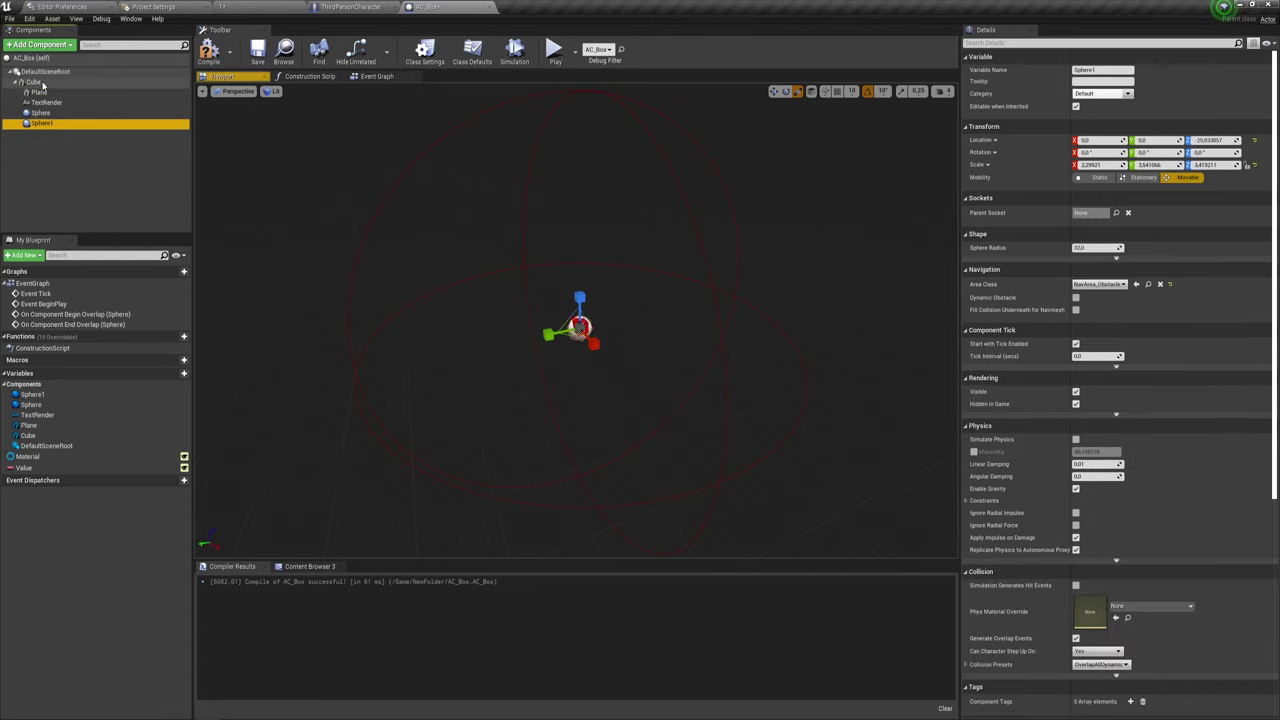
pyautogui.press('F2')
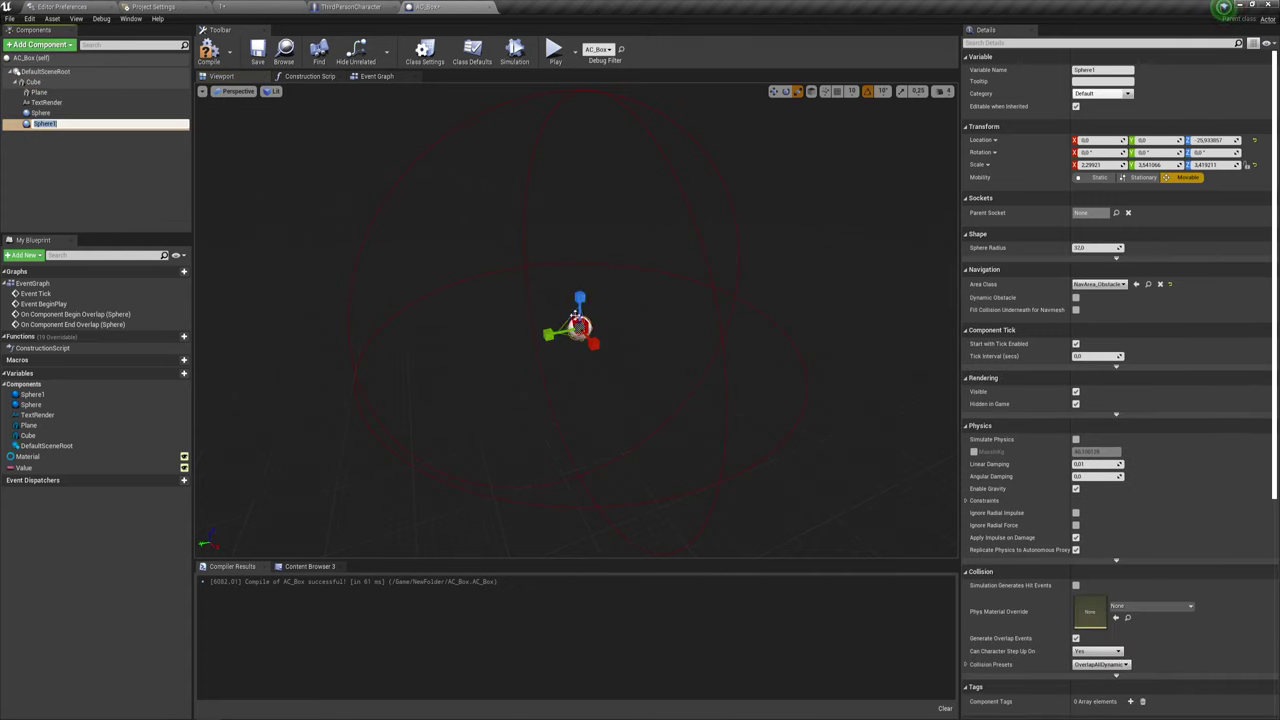
pyautogui.moveTo(1080, 248); pyautogui.dragTo(1085, 248)
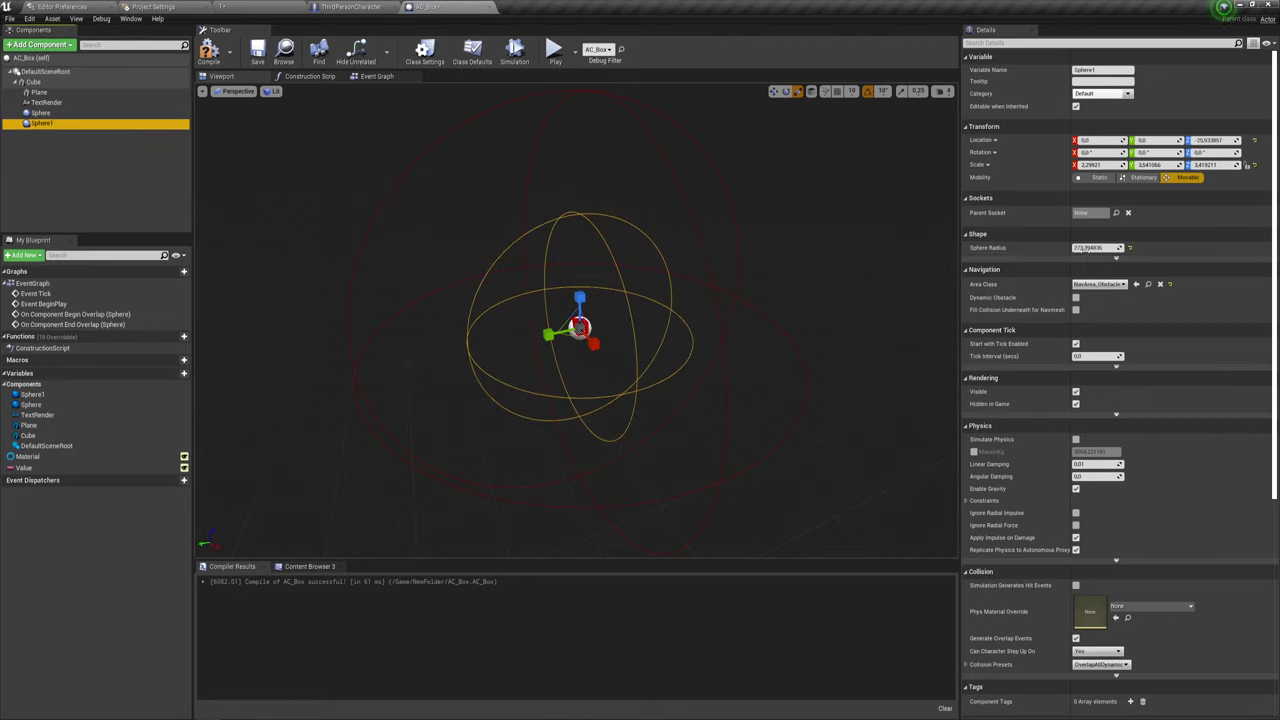
pyautogui.click(1085, 248)
pyautogui.write('250')
pyautogui.press('Return')
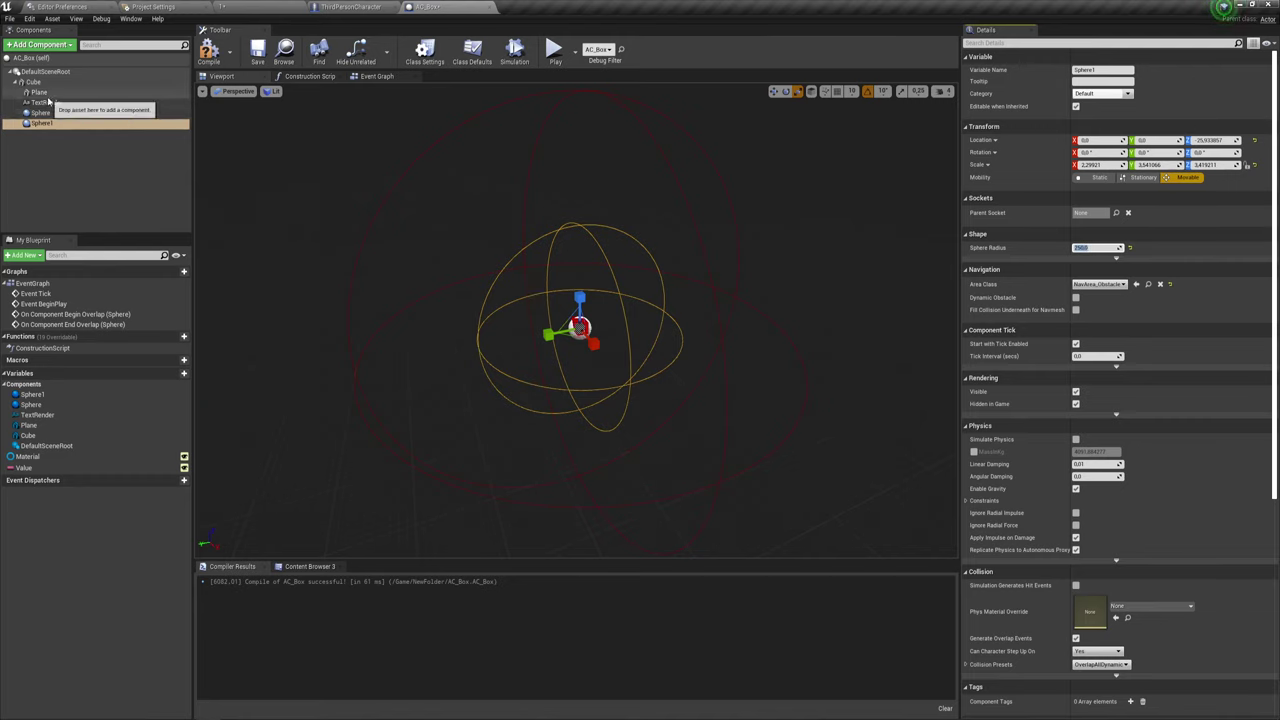
# - Add Begin Overlap and End Overlap events for Sphere1 in the Event Graph
pyautogui.click(377, 76)
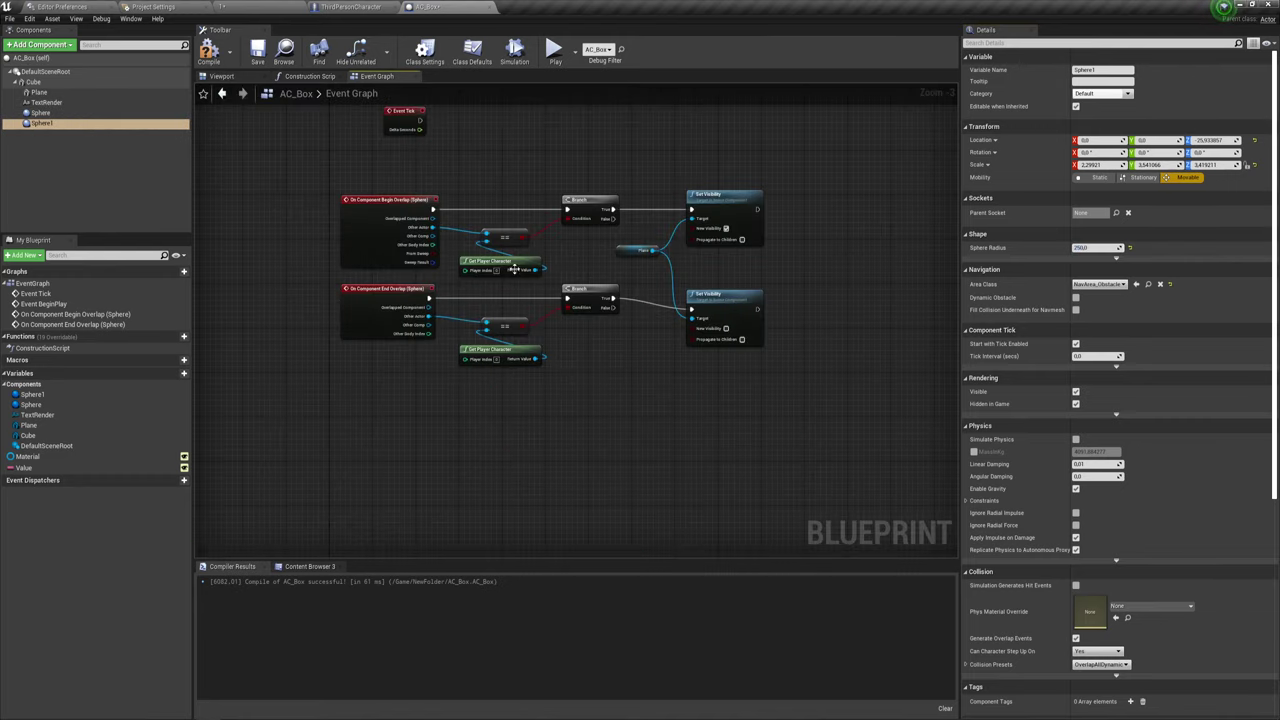
pyautogui.rightClick(42, 124)
pyautogui.moveTo(105, 141)
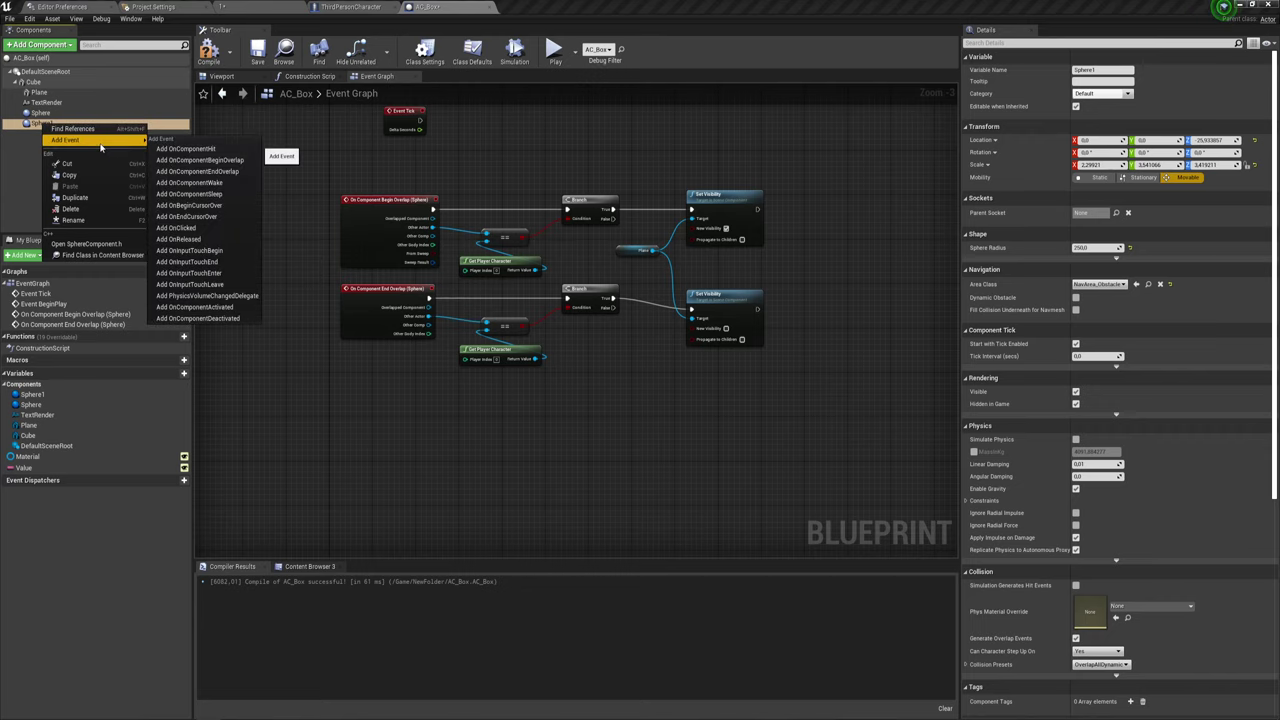
pyautogui.click(224, 168)
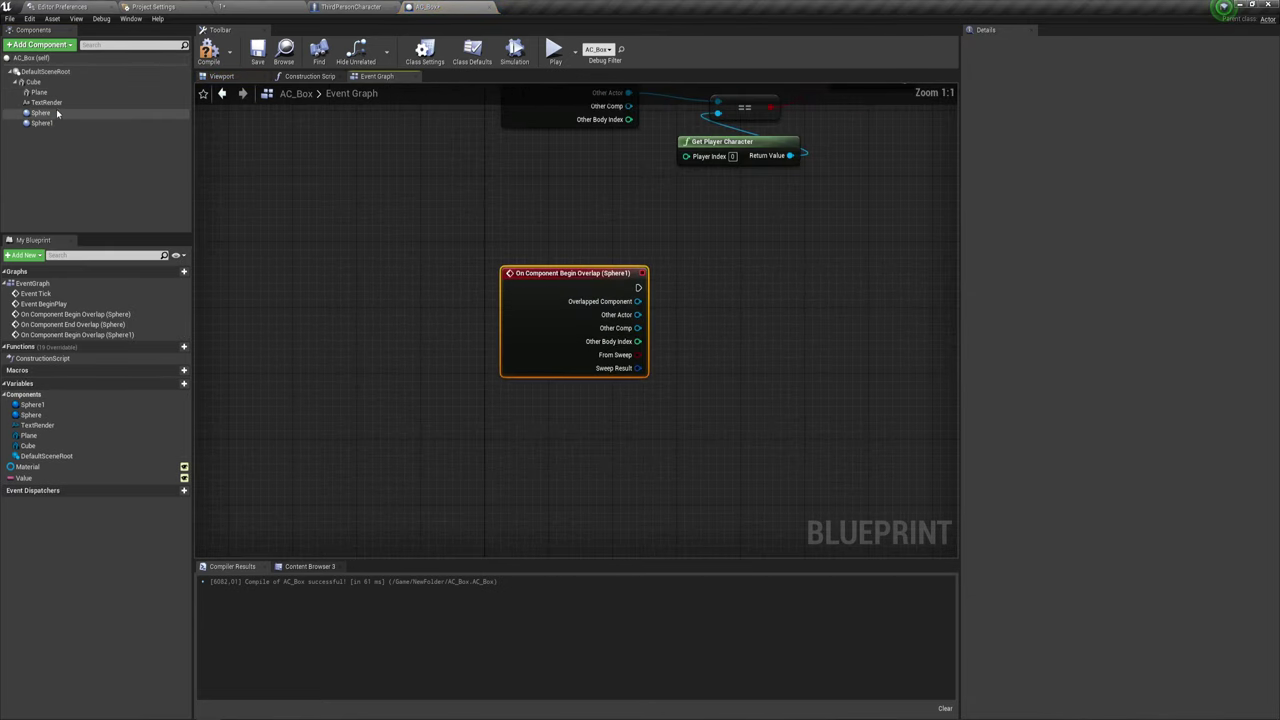
pyautogui.rightClick(41, 123)
pyautogui.moveTo(75, 137)
pyautogui.click(196, 160)
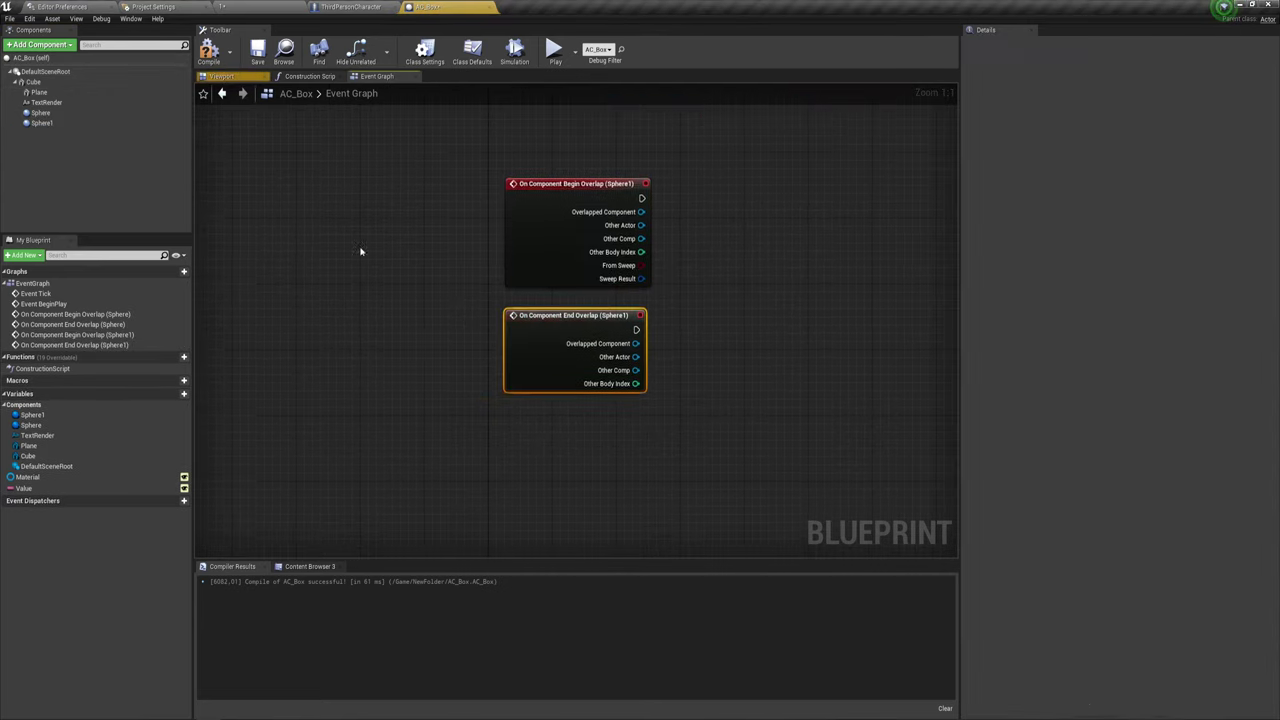
# - Duplicate the existing player-check Branch and Set Visibility nodes beside the Sphere1 events
pyautogui.scroll(-2, 564, 262)
pyautogui.scroll(-1, 564, 262)
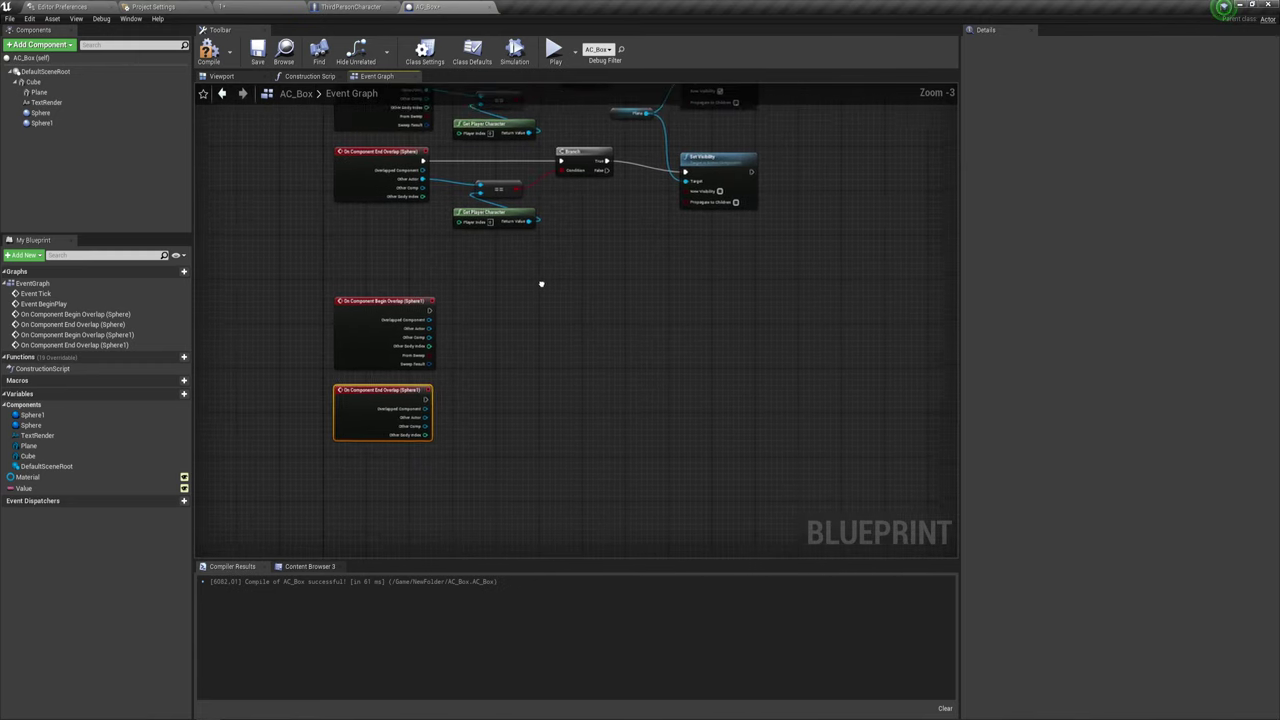
pyautogui.moveTo(564, 262); pyautogui.dragTo(514, 342, button='right')
pyautogui.moveTo(472, 255); pyautogui.dragTo(736, 110)
pyautogui.hotkey('ctrl', 'c')
pyautogui.hotkey('ctrl', 'v')
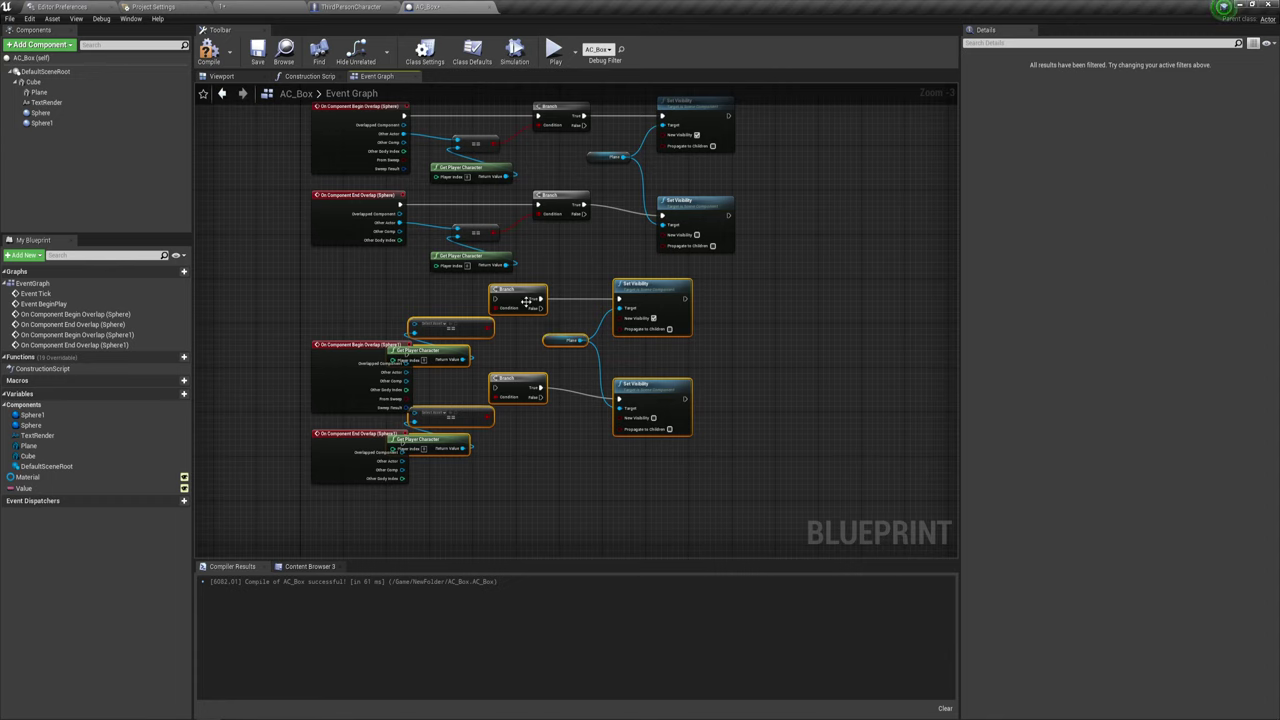
pyautogui.moveTo(527, 300); pyautogui.dragTo(580, 350)
pyautogui.moveTo(580, 350)
pyautogui.mouseDown(button='right')
pyautogui.moveTo(597, 297)
pyautogui.moveTo(520, 269)
pyautogui.mouseUp(button='right')
pyautogui.scroll(3, 570, 337)
# - Wire Sphere1's overlap Other Actor pins and executions into the copied checks and Branches
pyautogui.moveTo(481, 261); pyautogui.dragTo(383, 261)
pyautogui.moveTo(481, 393); pyautogui.dragTo(381, 391)
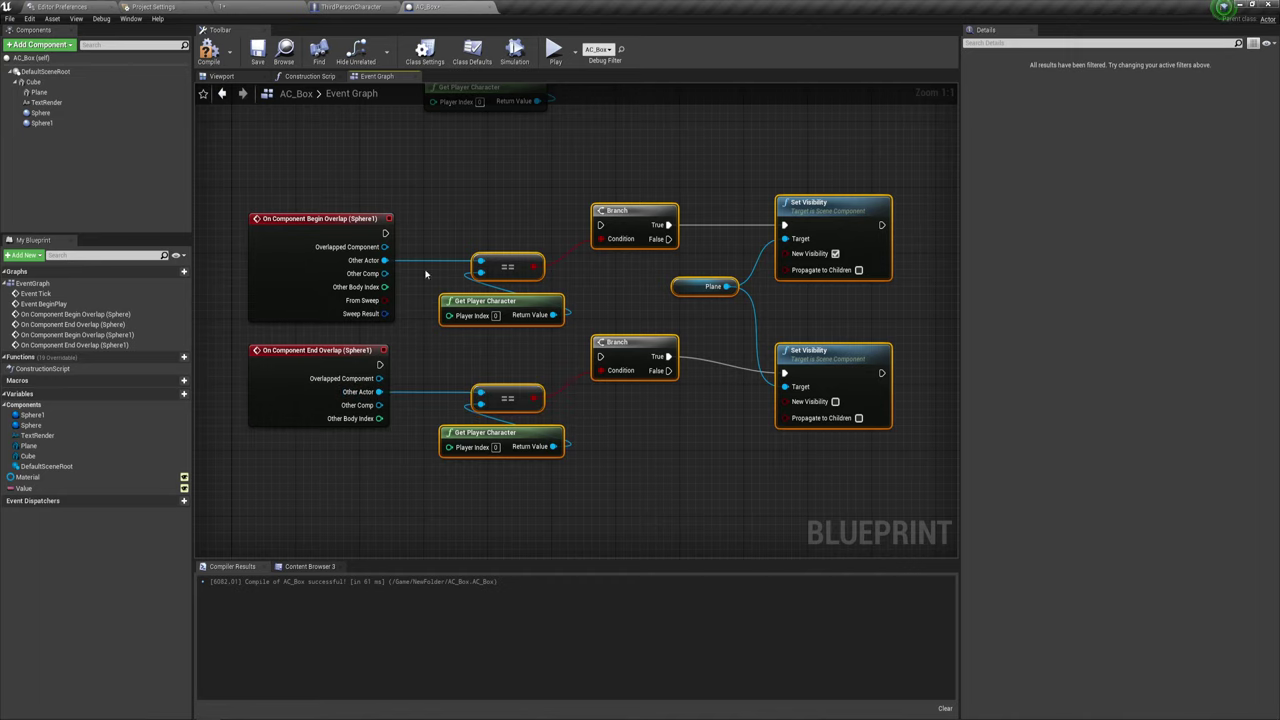
pyautogui.moveTo(384, 232); pyautogui.dragTo(601, 225)
pyautogui.moveTo(603, 358); pyautogui.dragTo(379, 364)
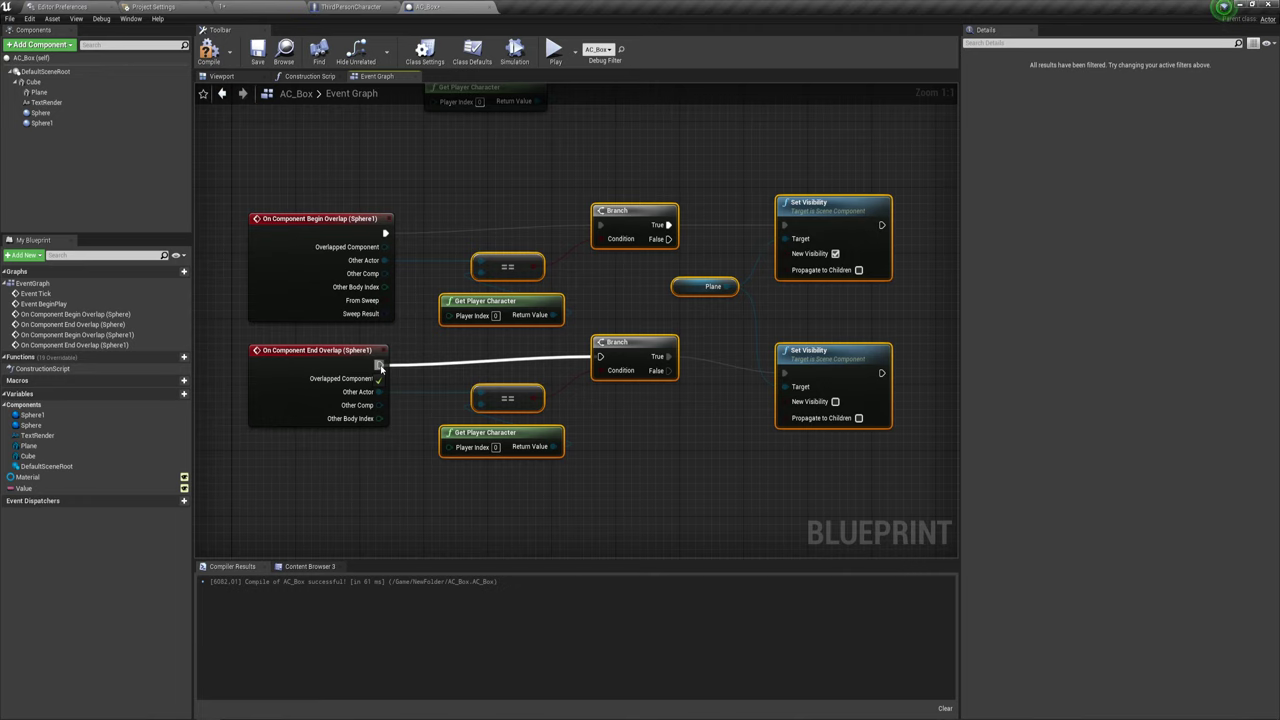
# - Replace the copied Plane target with a TextRender reference on Set Visibility
pyautogui.moveTo(628, 316); pyautogui.dragTo(567, 296, button='right')
pyautogui.click(622, 269)
pyautogui.press('Delete')
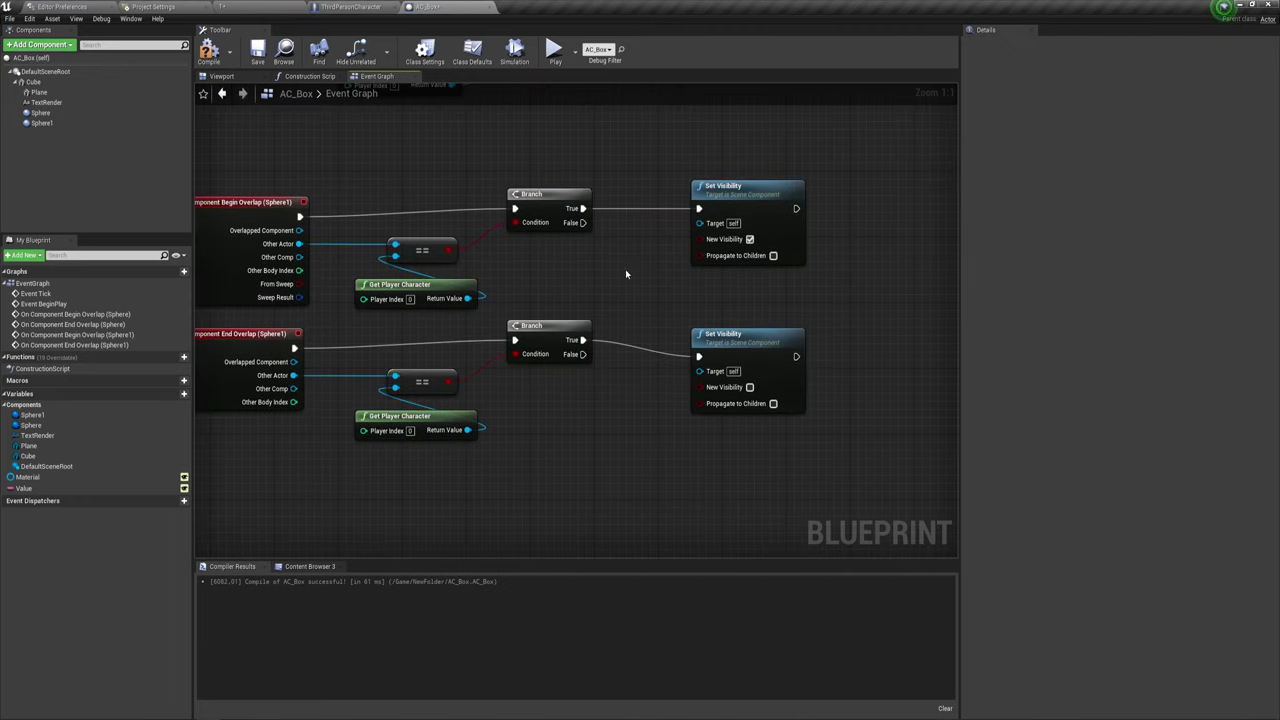
pyautogui.moveTo(45, 102)
pyautogui.mouseDown()
pyautogui.moveTo(643, 281)
pyautogui.moveTo(699, 222)
pyautogui.mouseUp()
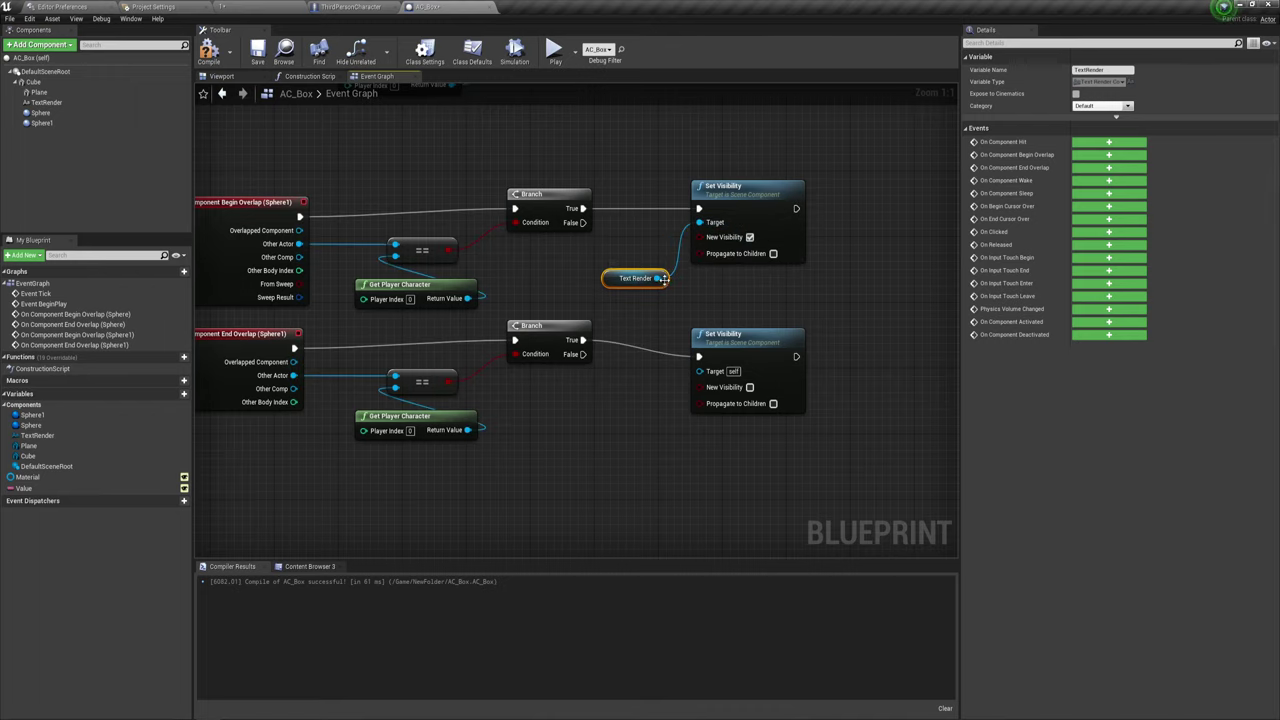
pyautogui.moveTo(657, 278); pyautogui.dragTo(699, 371)
pyautogui.scroll(-6, 700, 375)
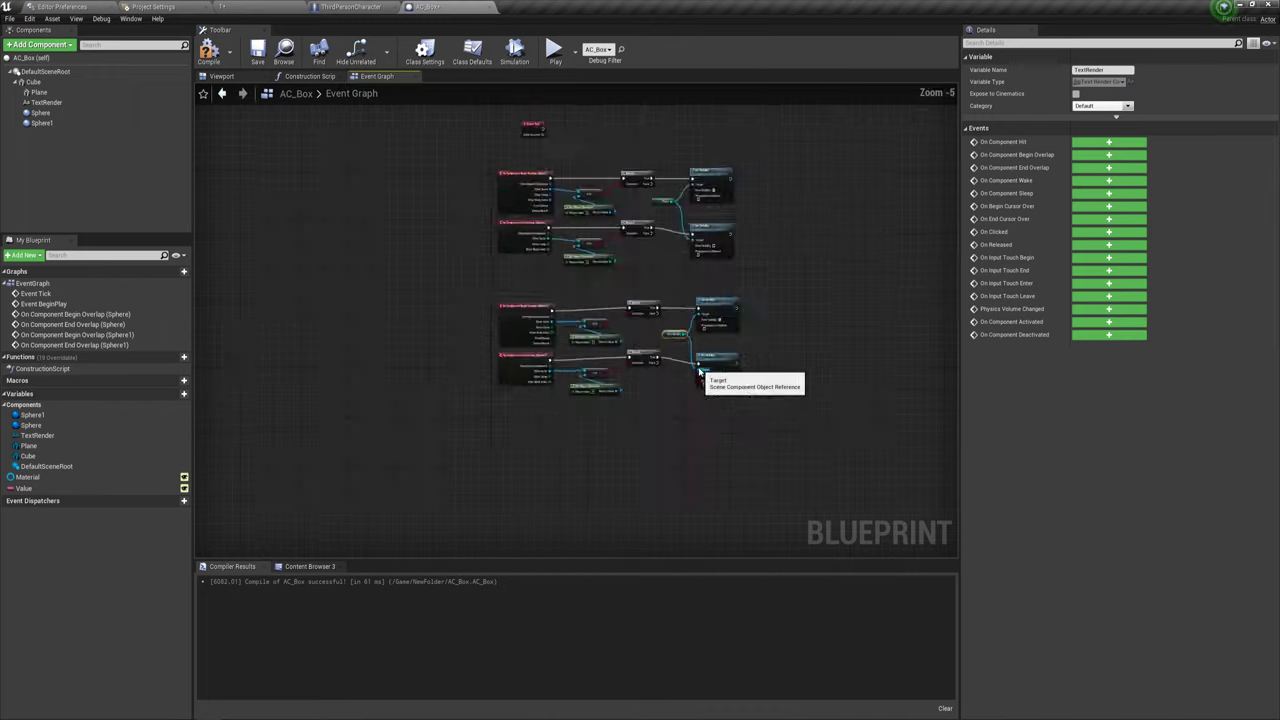
pyautogui.scroll(4, 622, 272)
# - Move the Event Tick node up and left to make room
pyautogui.moveTo(615, 257); pyautogui.dragTo(492, 340, button='right')
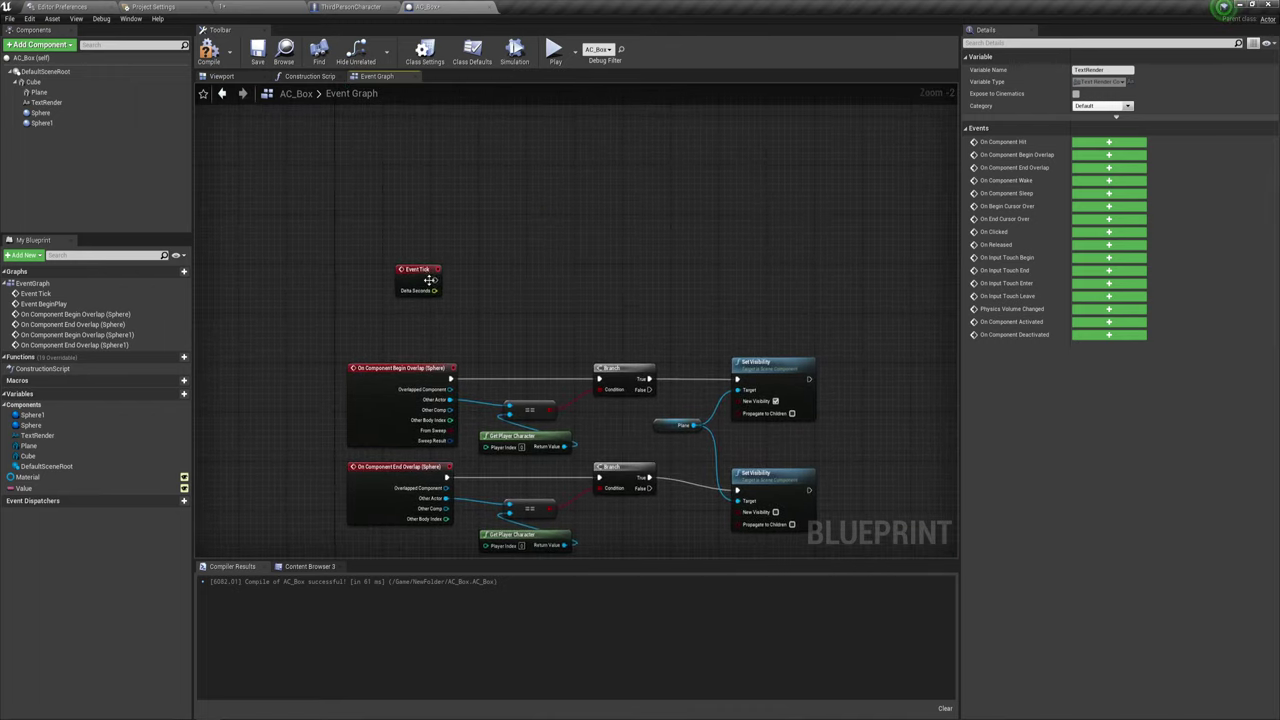
pyautogui.moveTo(417, 277); pyautogui.dragTo(391, 224)
pyautogui.scroll(2, 553, 285)
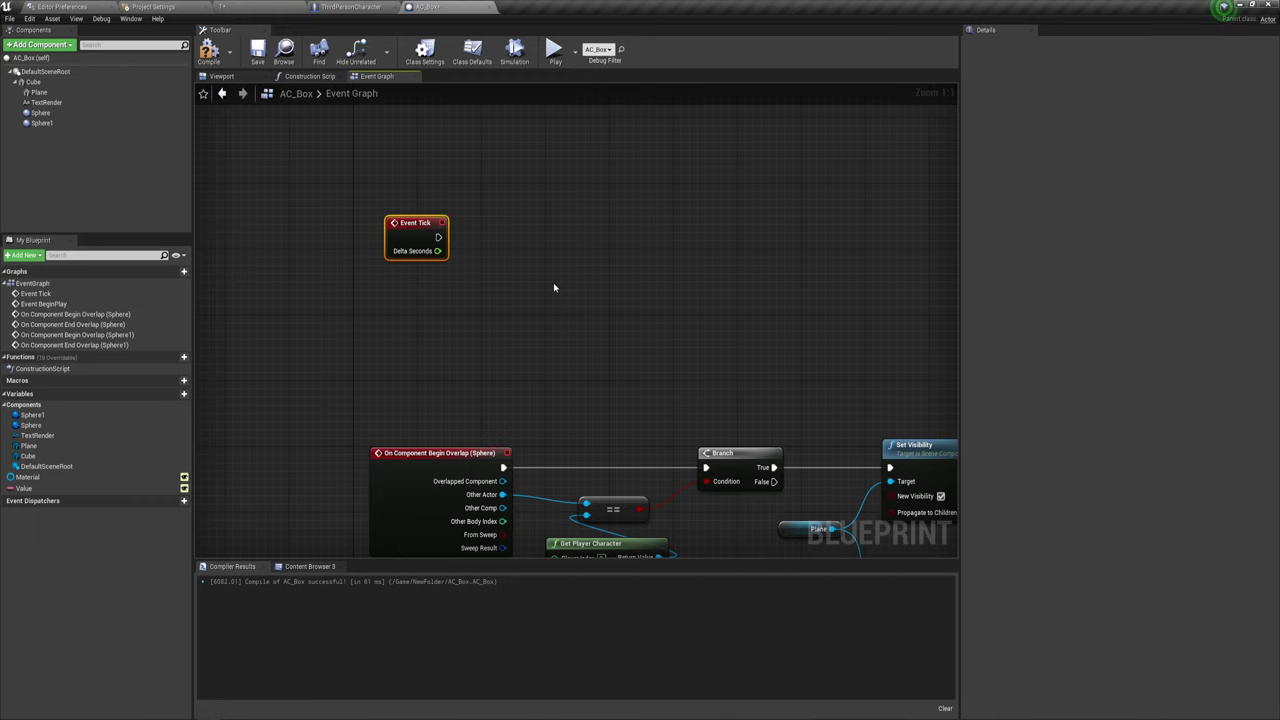
pyautogui.scroll(-4, 660, 249)
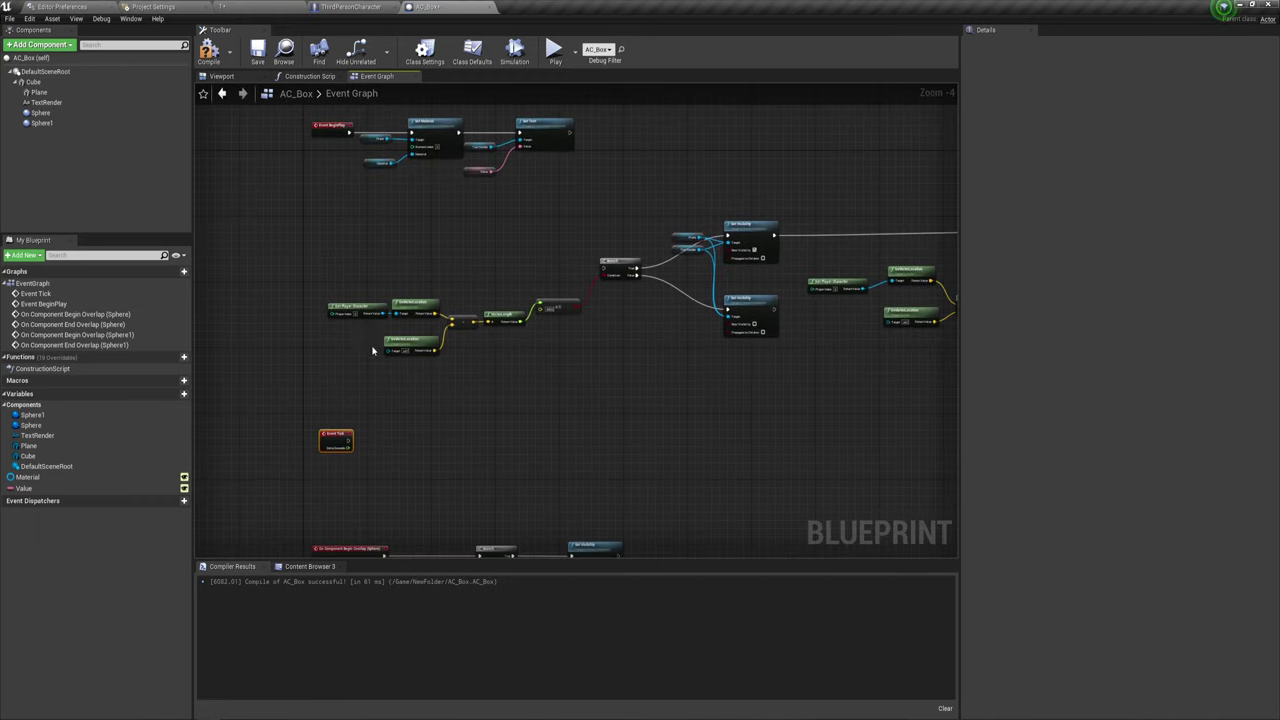
pyautogui.moveTo(344, 358); pyautogui.dragTo(794, 220)
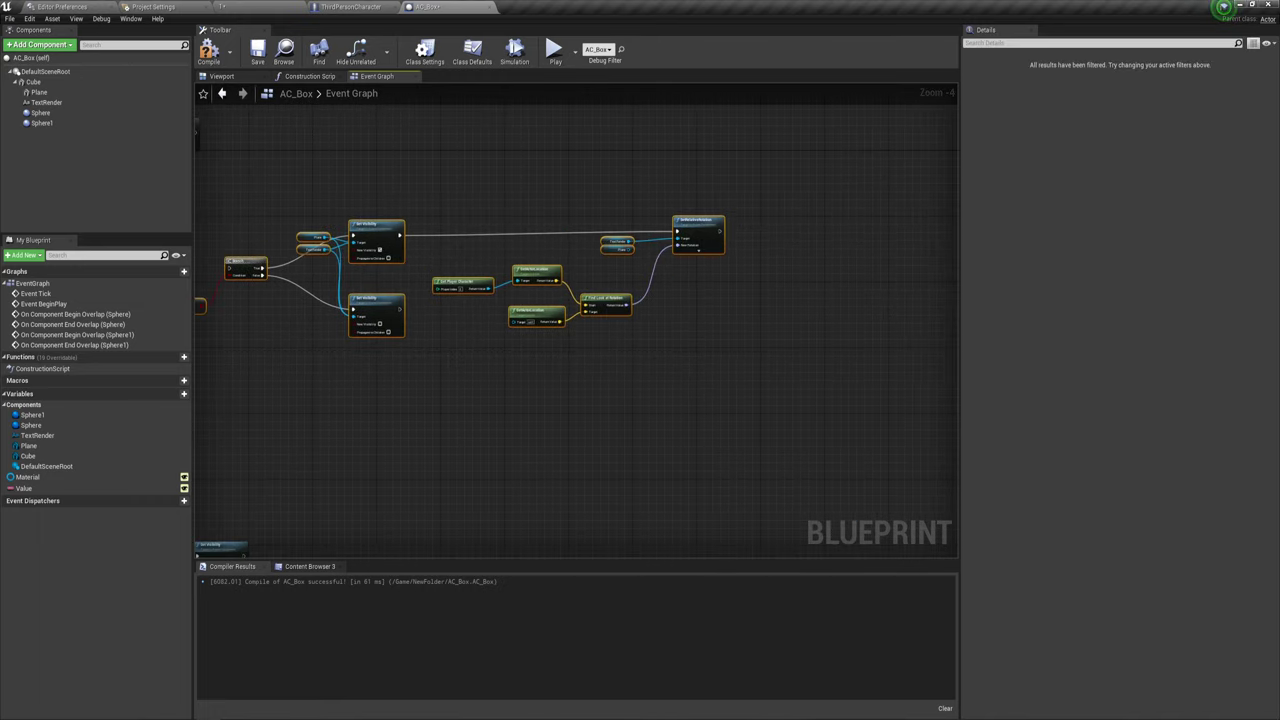
pyautogui.scroll(2, 514, 343)
pyautogui.scroll(1, 514, 343)
pyautogui.scroll(1, 551, 342)
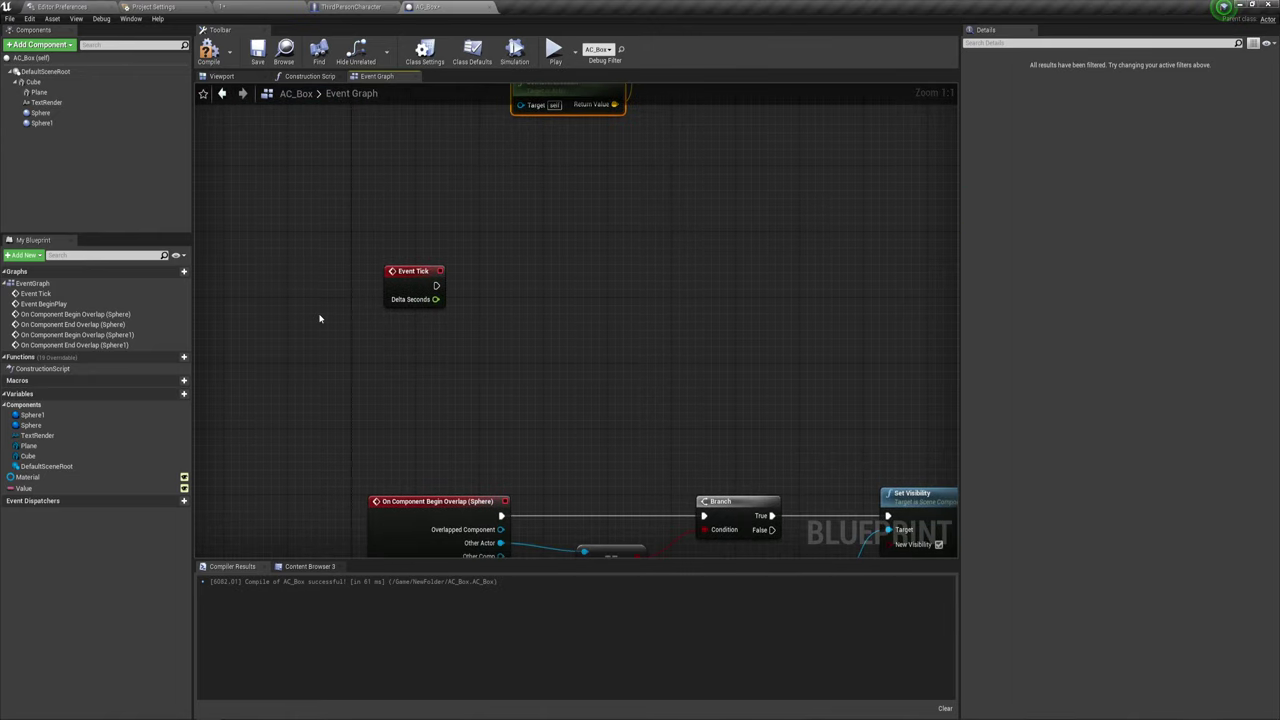
# - Drop a Plane component reference below Event Tick and centre both in view
pyautogui.moveTo(38, 92)
pyautogui.mouseDown()
pyautogui.moveTo(522, 341)
pyautogui.moveTo(457, 326)
pyautogui.mouseUp()
pyautogui.moveTo(663, 406); pyautogui.dragTo(544, 276, button='right')
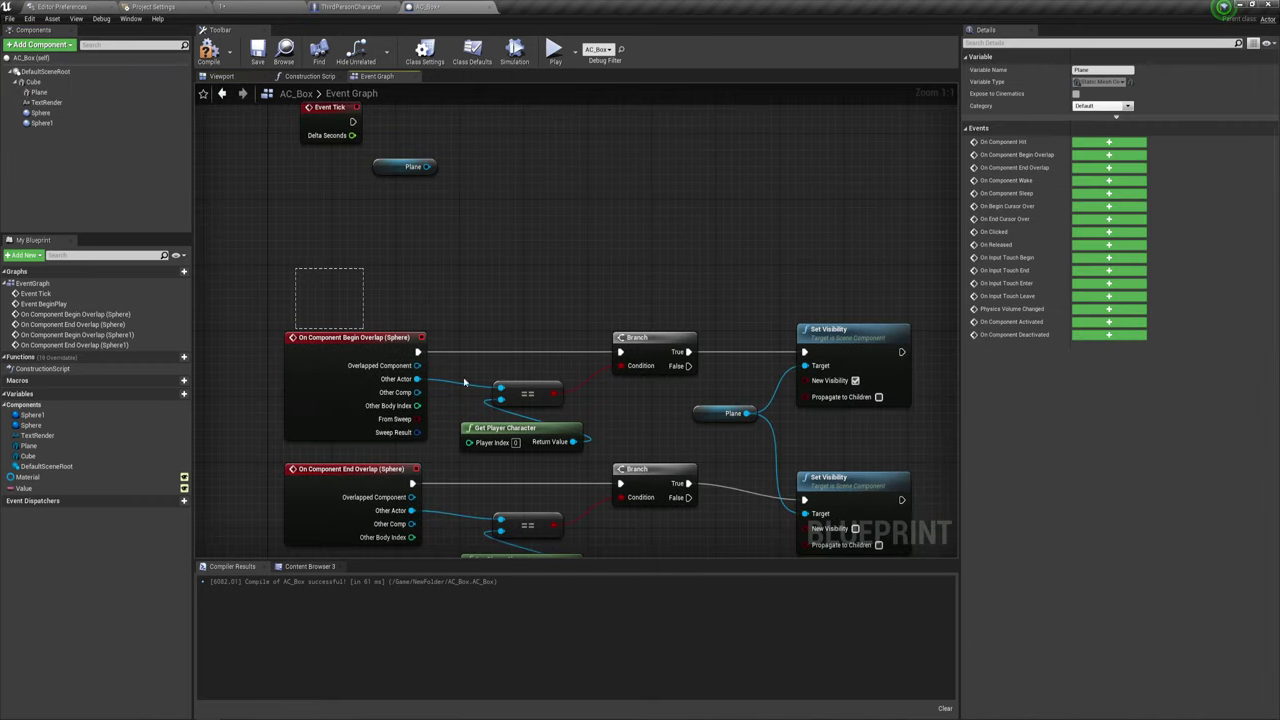
pyautogui.moveTo(464, 382); pyautogui.dragTo(829, 449)
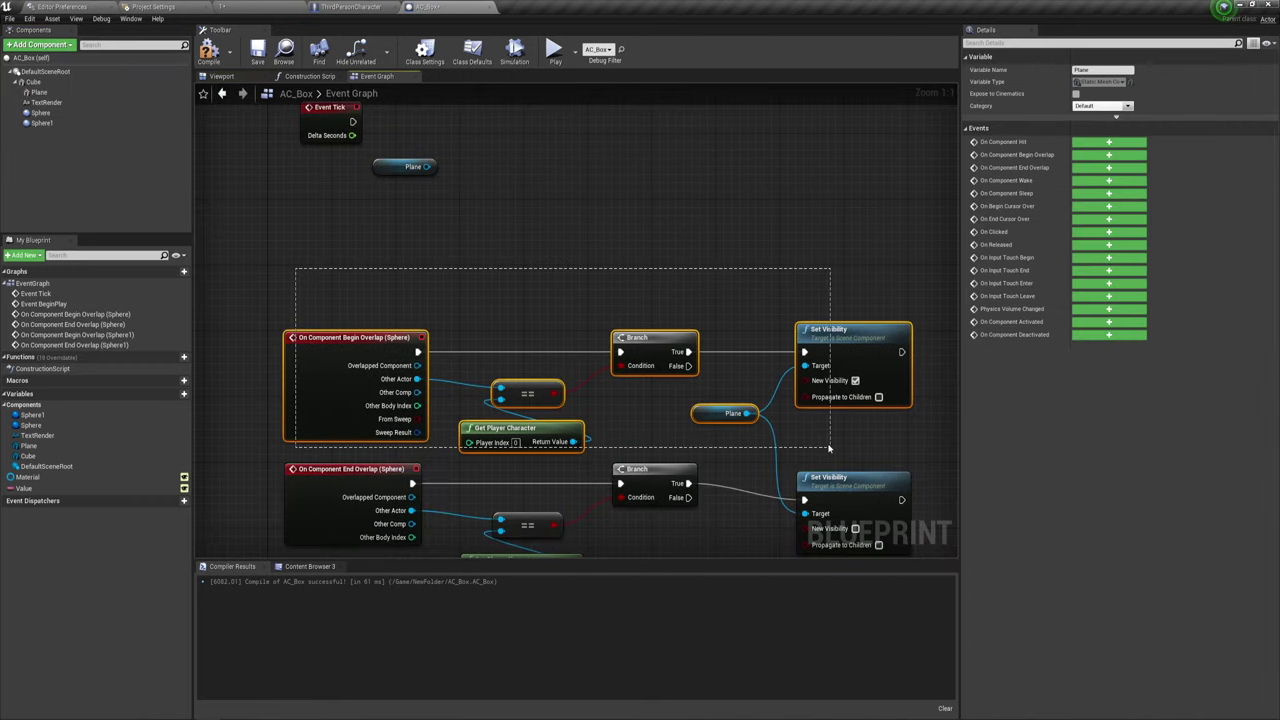
pyautogui.click(626, 271)
pyautogui.moveTo(506, 239); pyautogui.dragTo(626, 415, button='right')
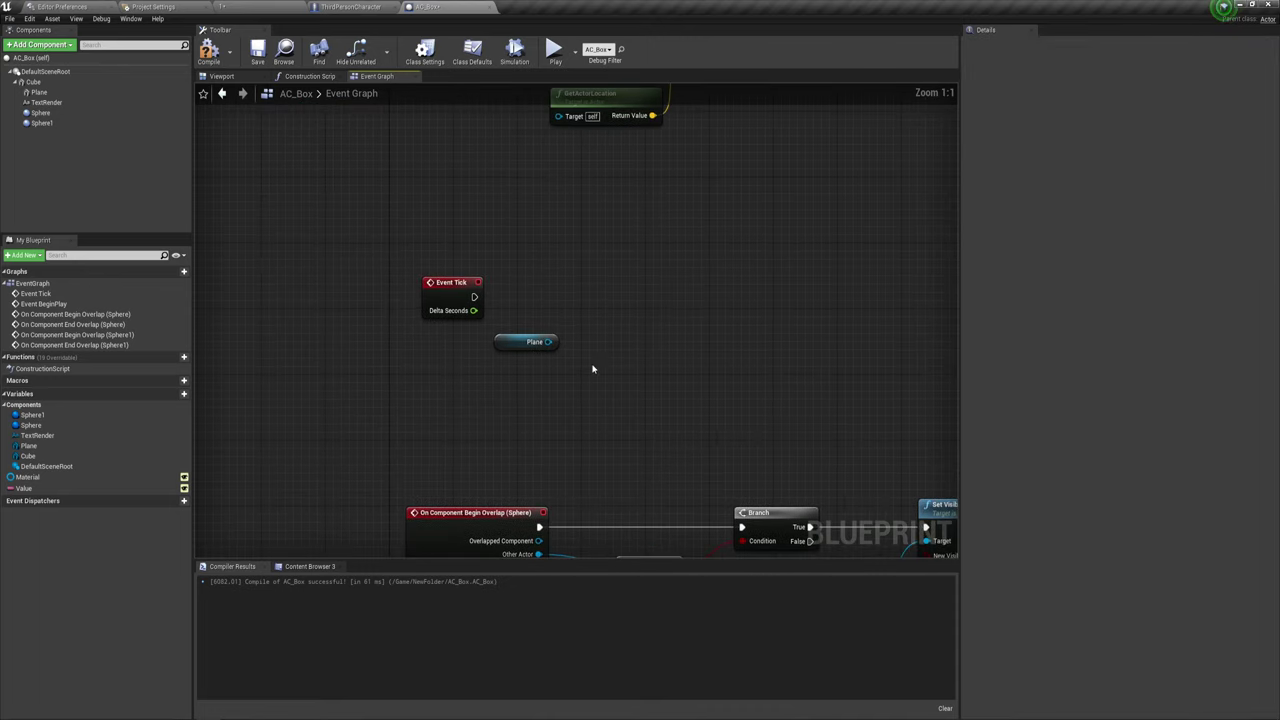
# - Add an Is Visible node that checks the Plane reference
pyautogui.rightClick(632, 340)
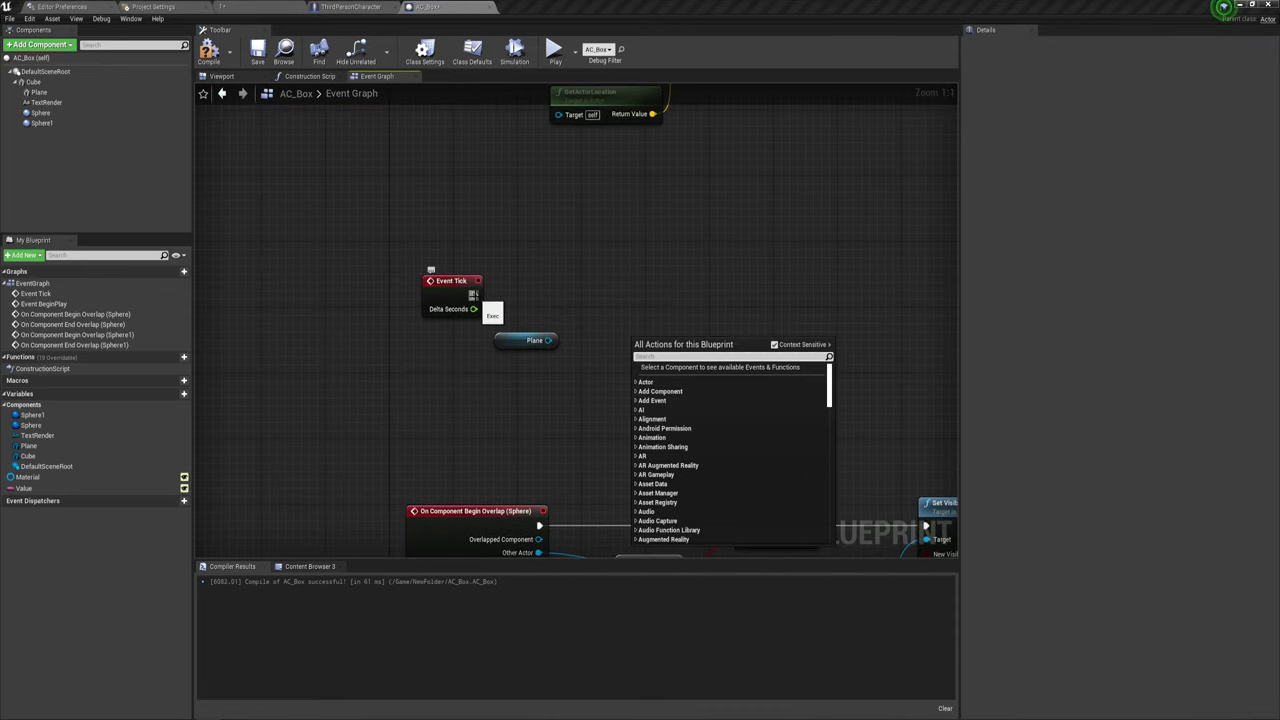
pyautogui.moveTo(548, 340); pyautogui.dragTo(628, 300)
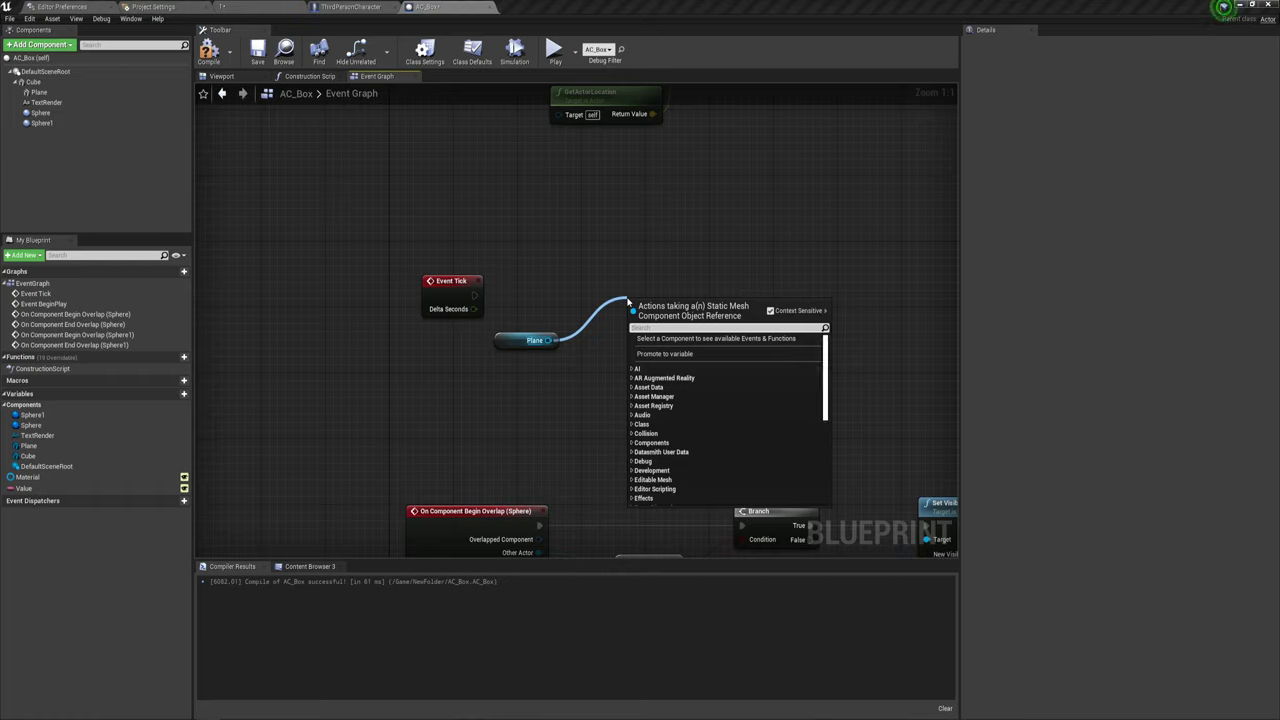
pyautogui.write('is vi')
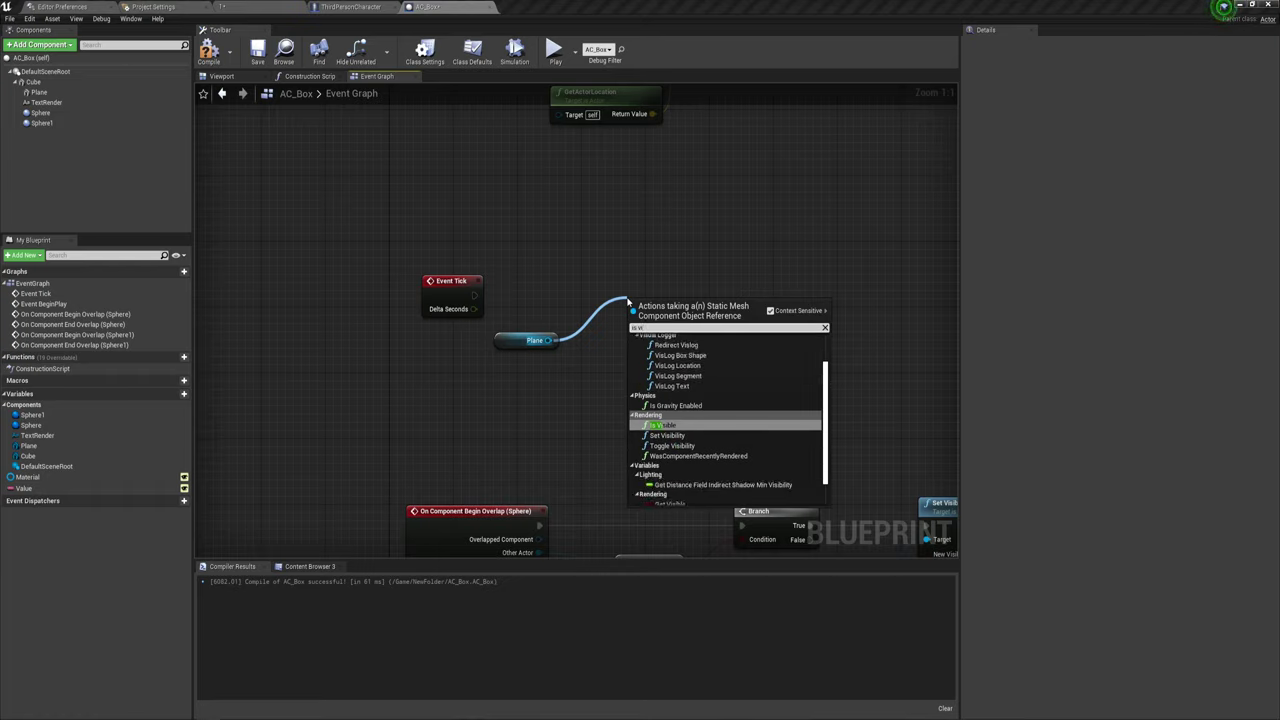
pyautogui.press('Return')
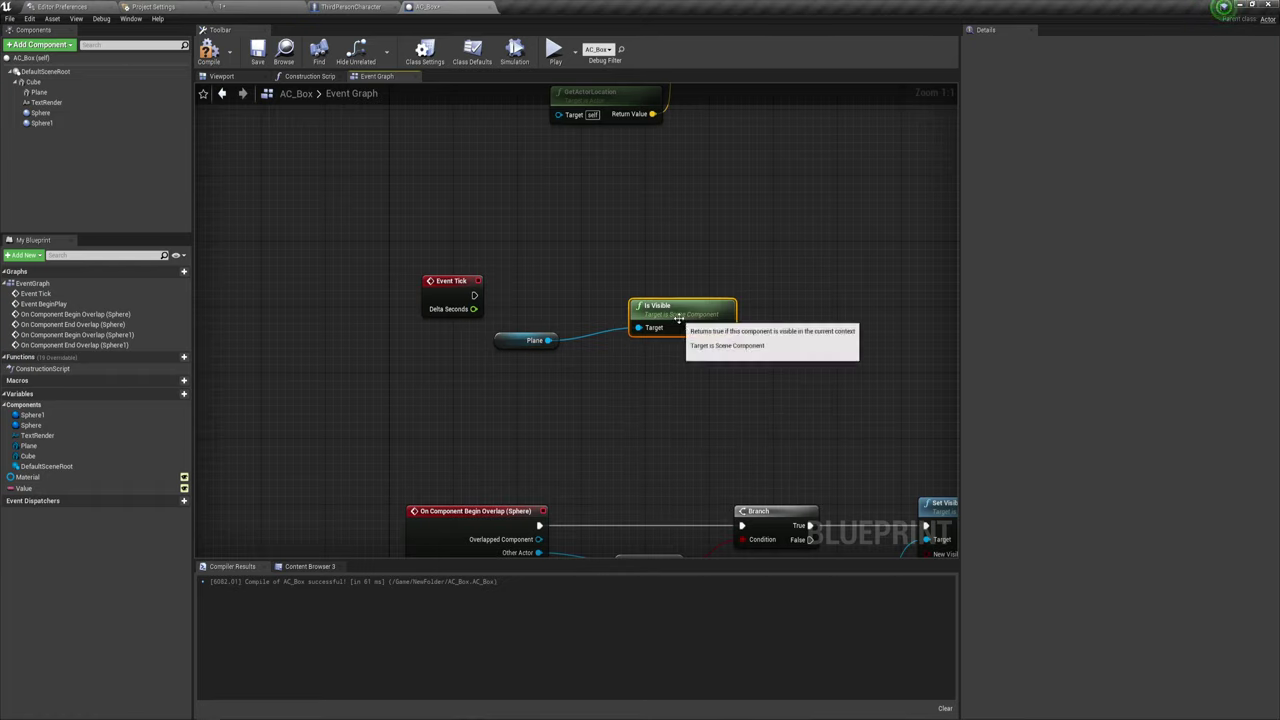
pyautogui.keyDown('shift'); pyautogui.click(522, 340); pyautogui.keyUp('shift')
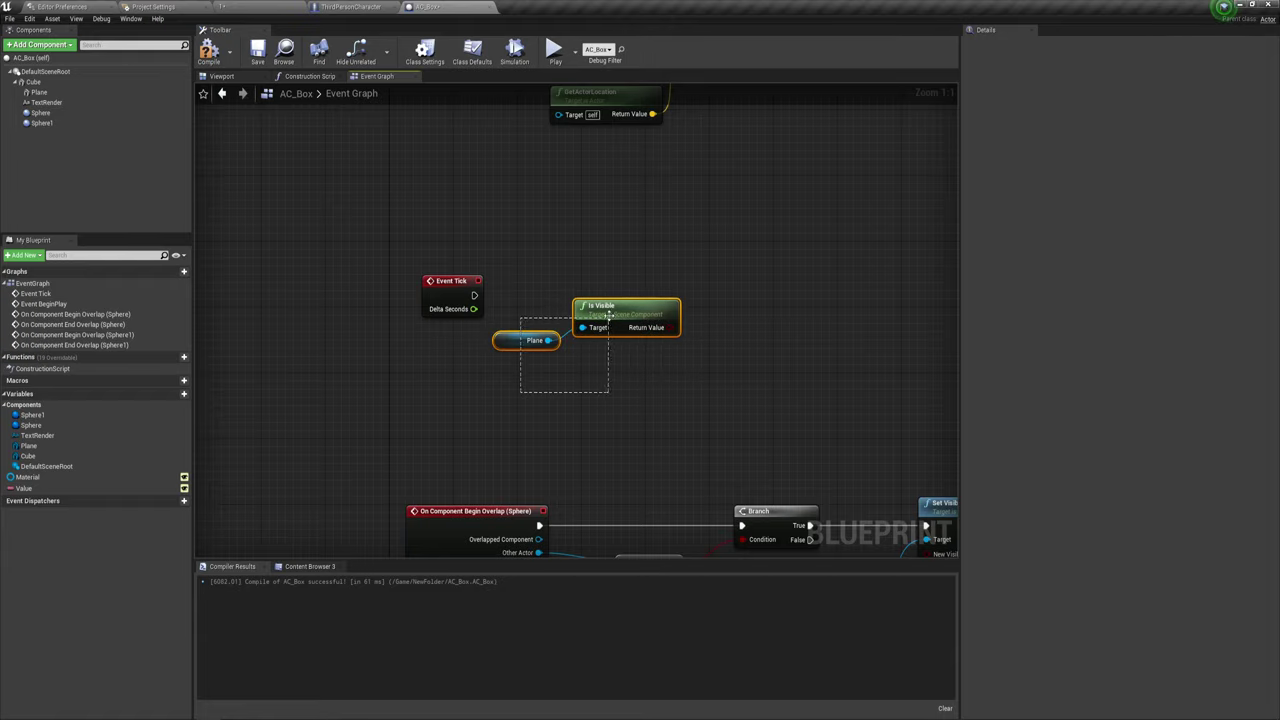
pyautogui.moveTo(577, 327); pyautogui.dragTo(537, 343)
# - Add a Branch run by Event Tick with Is Visible's result as its Condition
pyautogui.click(590, 275)
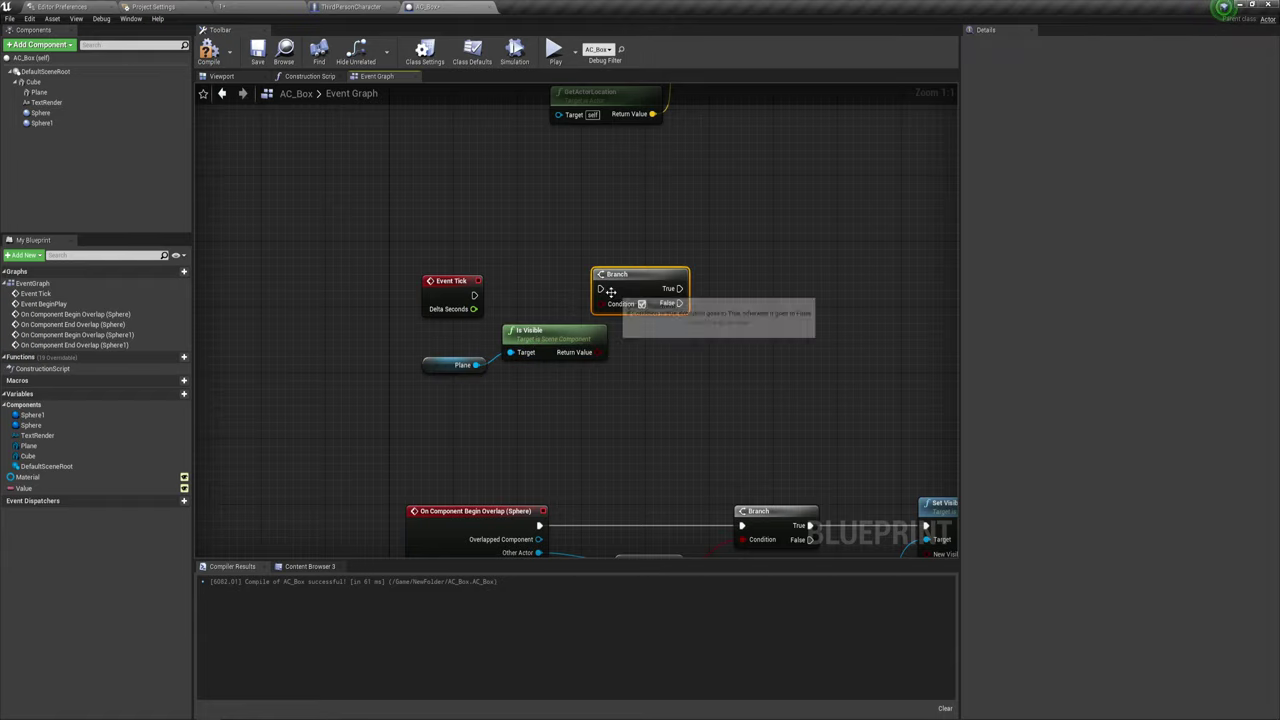
pyautogui.moveTo(565, 297); pyautogui.dragTo(474, 296)
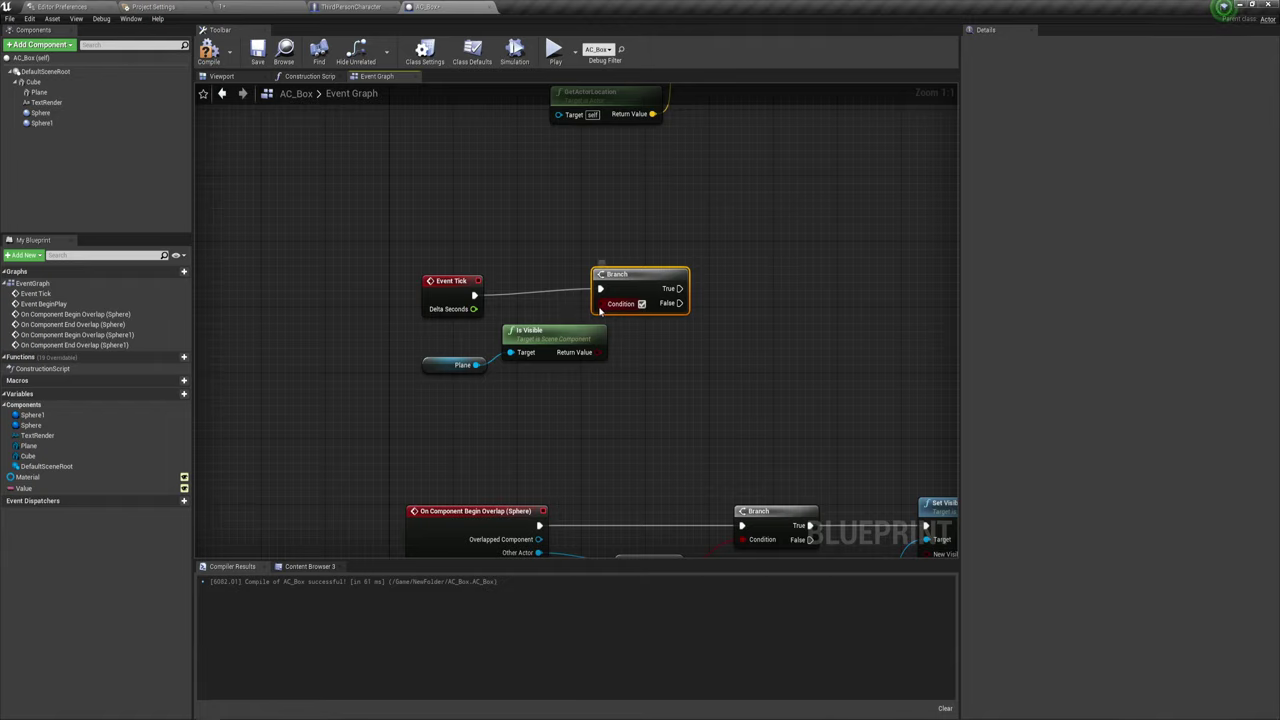
pyautogui.moveTo(601, 303)
pyautogui.mouseDown()
pyautogui.moveTo(598, 352)
pyautogui.moveTo(655, 297)
pyautogui.moveTo(740, 362)
pyautogui.mouseUp()
pyautogui.click(680, 350)
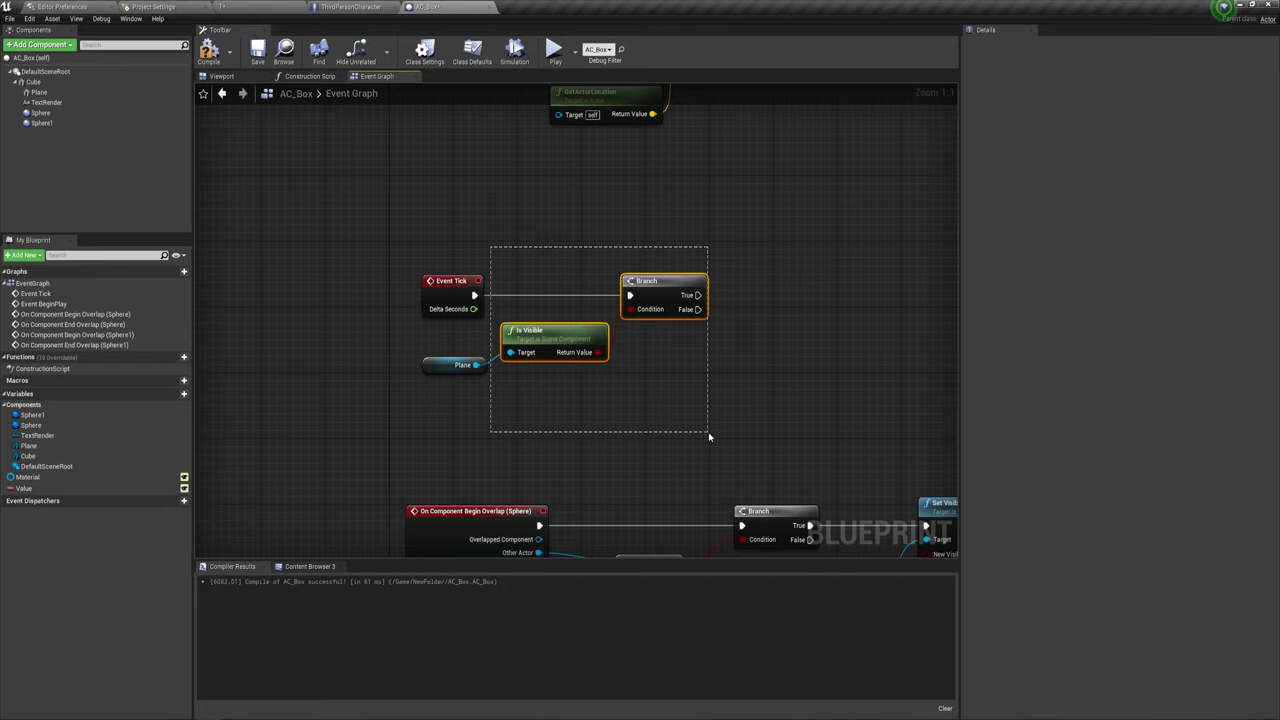
# - Arrange and frame the Event Tick, Branch, Is Visible and Plane nodes
pyautogui.moveTo(545, 352); pyautogui.dragTo(708, 432)
pyautogui.press('f')
pyautogui.moveTo(415, 403); pyautogui.dragTo(611, 337)
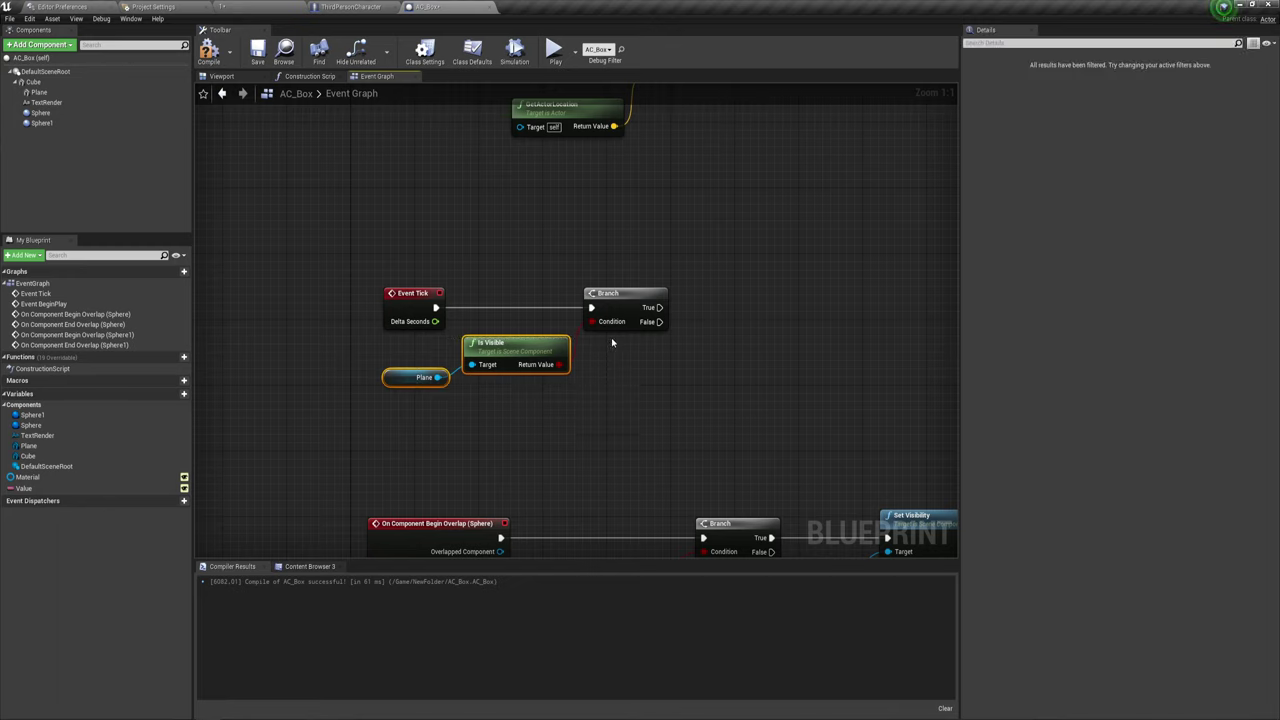
pyautogui.scroll(-7, 571, 431)
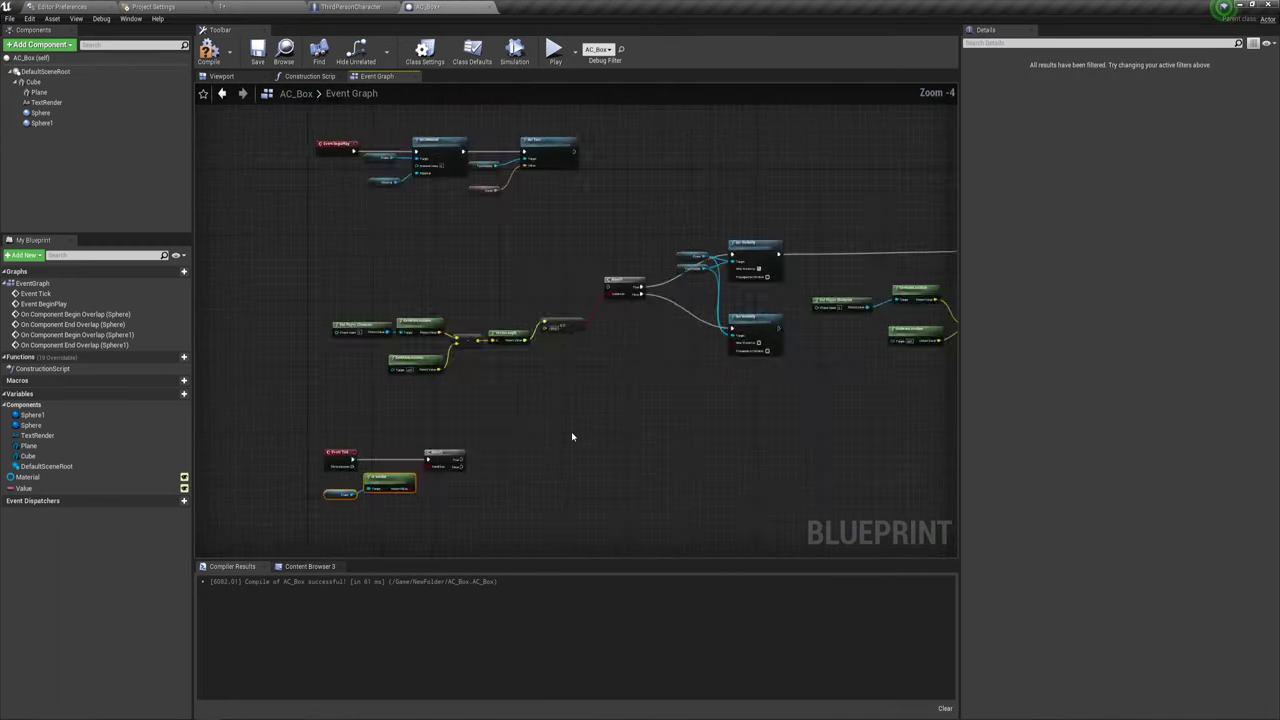
pyautogui.moveTo(442, 351); pyautogui.dragTo(876, 451)
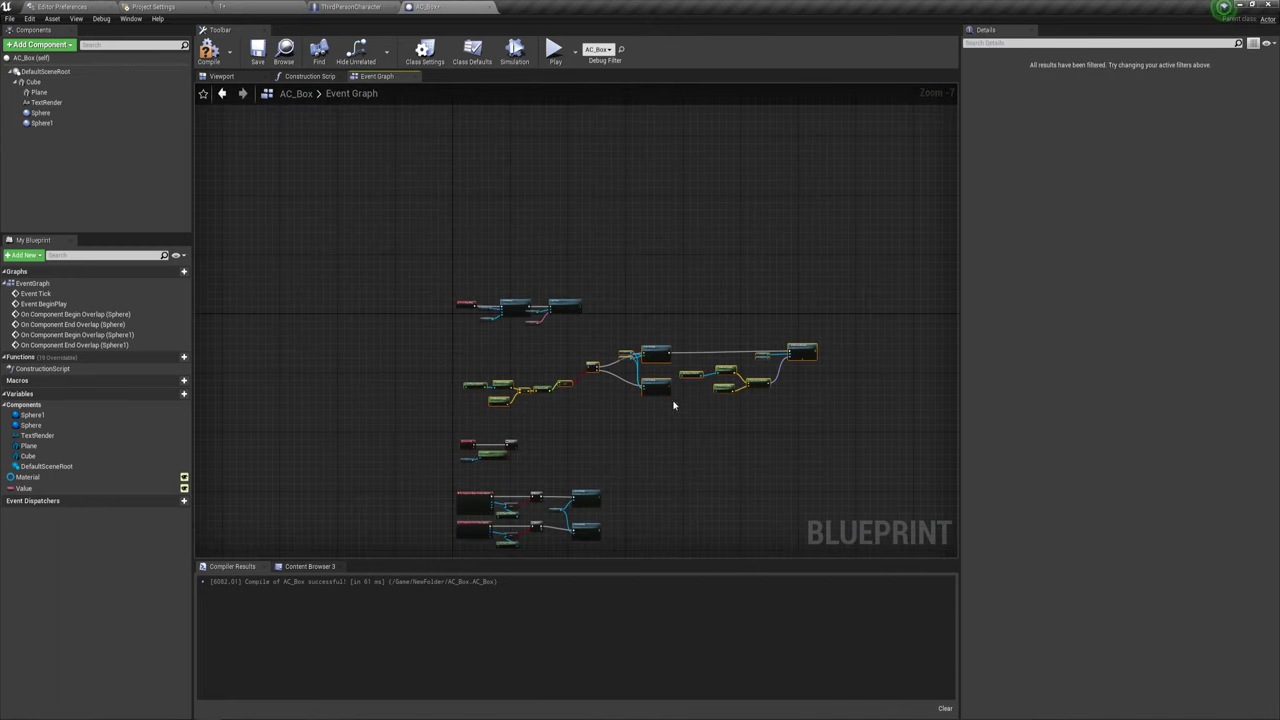
pyautogui.scroll(2, 673, 405)
pyautogui.scroll(3, 726, 343)
pyautogui.scroll(3, 560, 340)
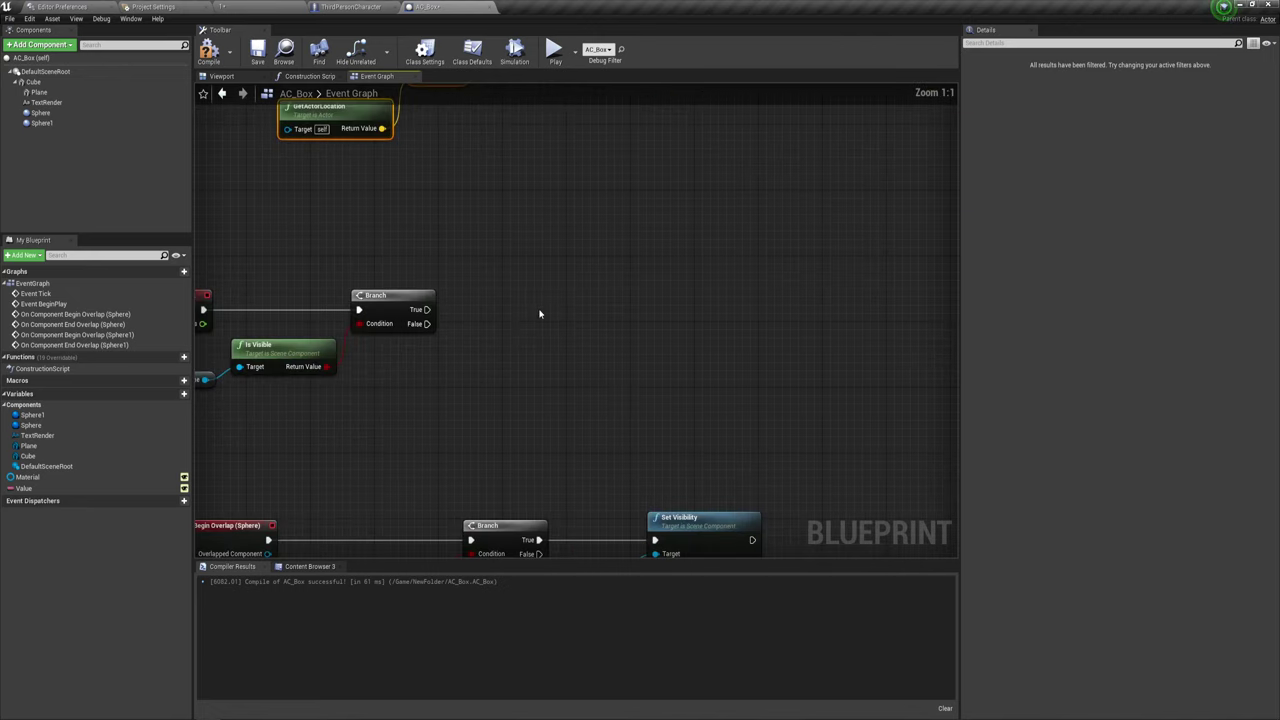
pyautogui.moveTo(539, 314); pyautogui.dragTo(619, 304, button='right')
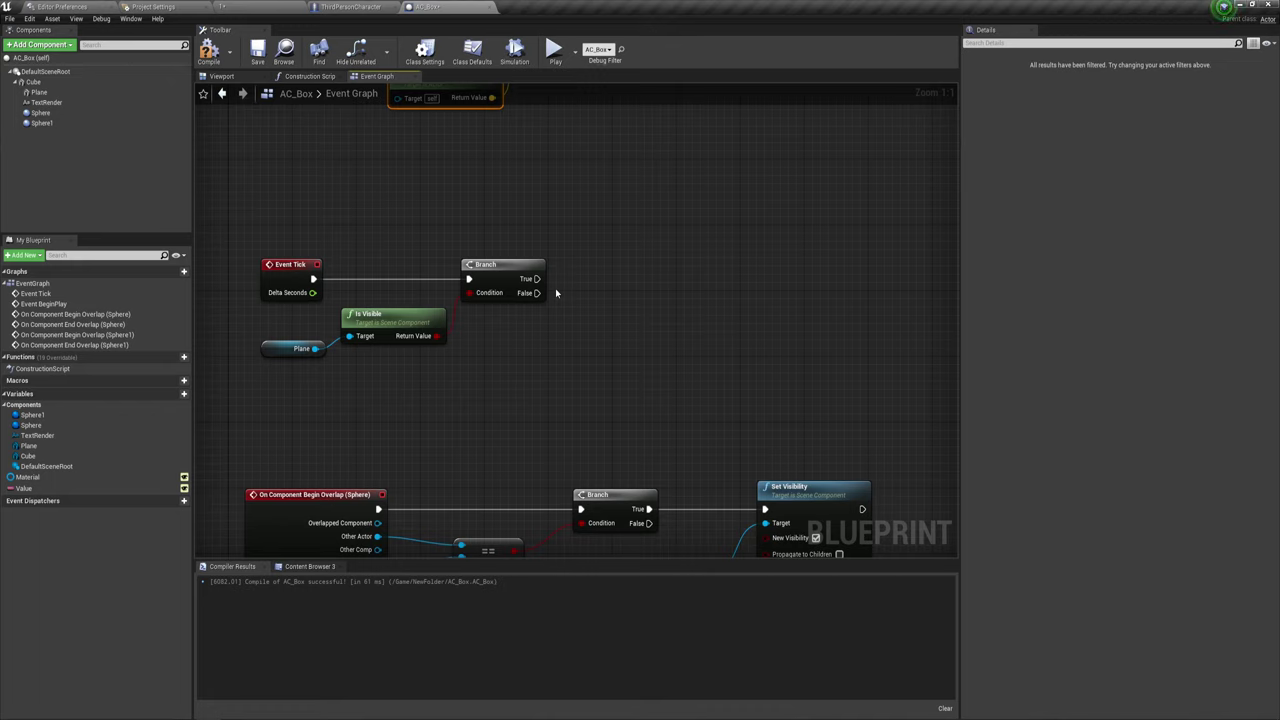
pyautogui.moveTo(589, 269); pyautogui.dragTo(533, 349, button='right')
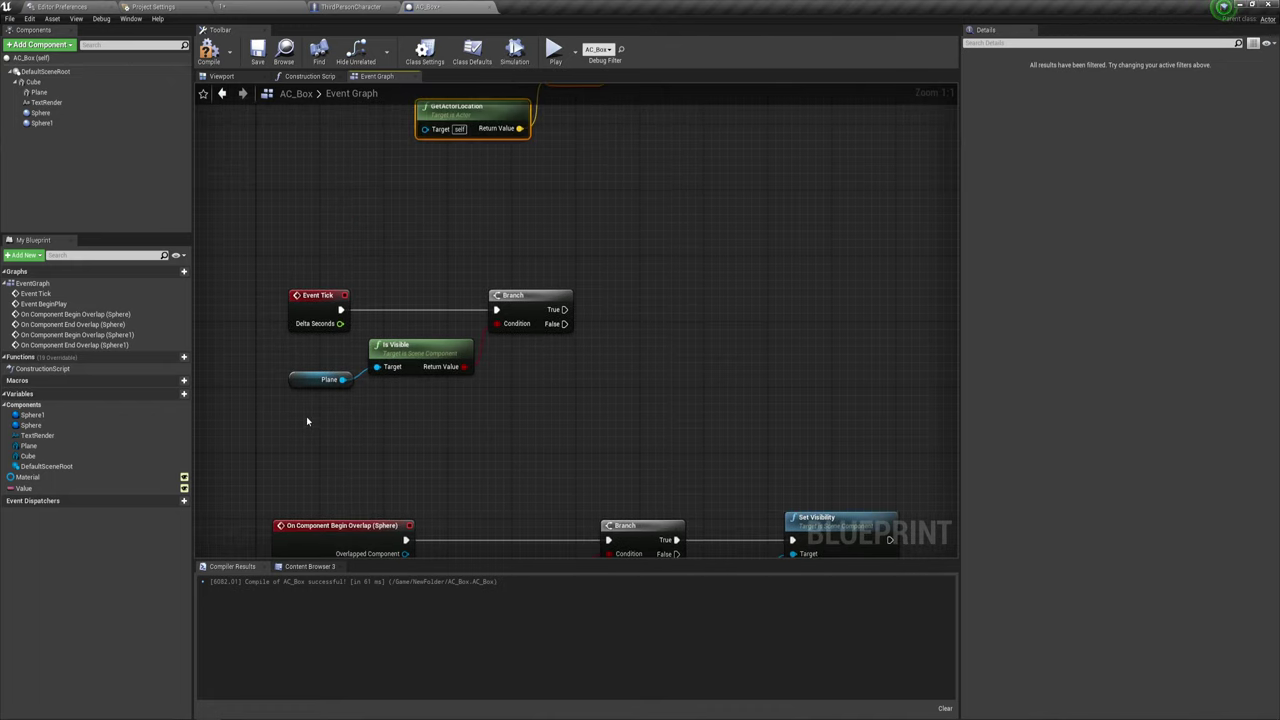
pyautogui.moveTo(306, 416); pyautogui.dragTo(573, 250)
pyautogui.moveTo(573, 279); pyautogui.dragTo(600, 276, button='right')
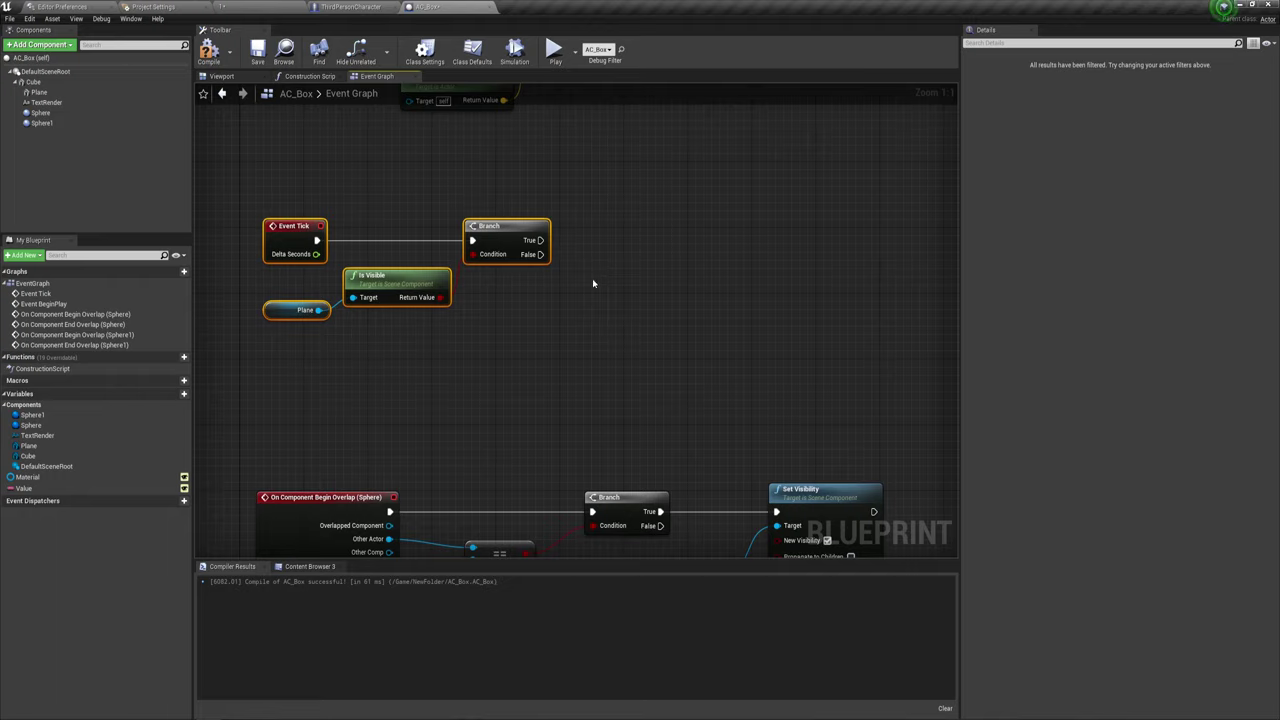
# - Add Get Player Character and cast it to ThirdPersonCharacter
pyautogui.rightClick(567, 343)
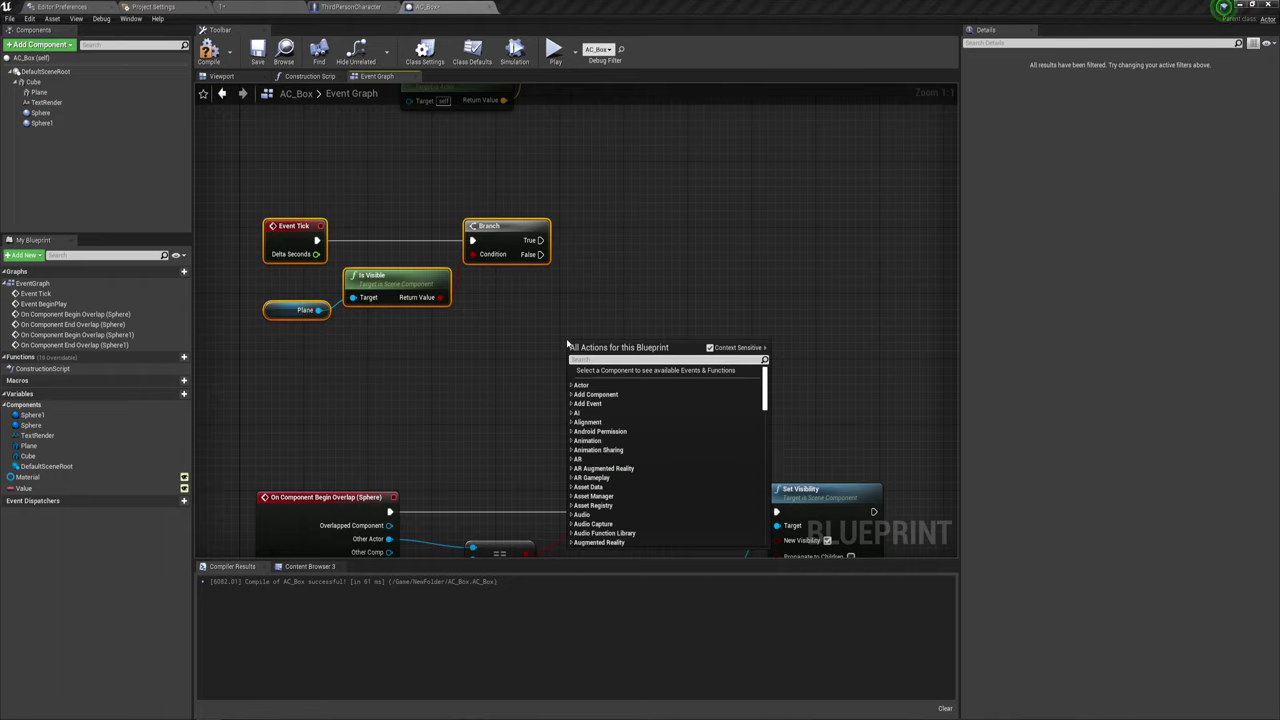
pyautogui.write('get pla')
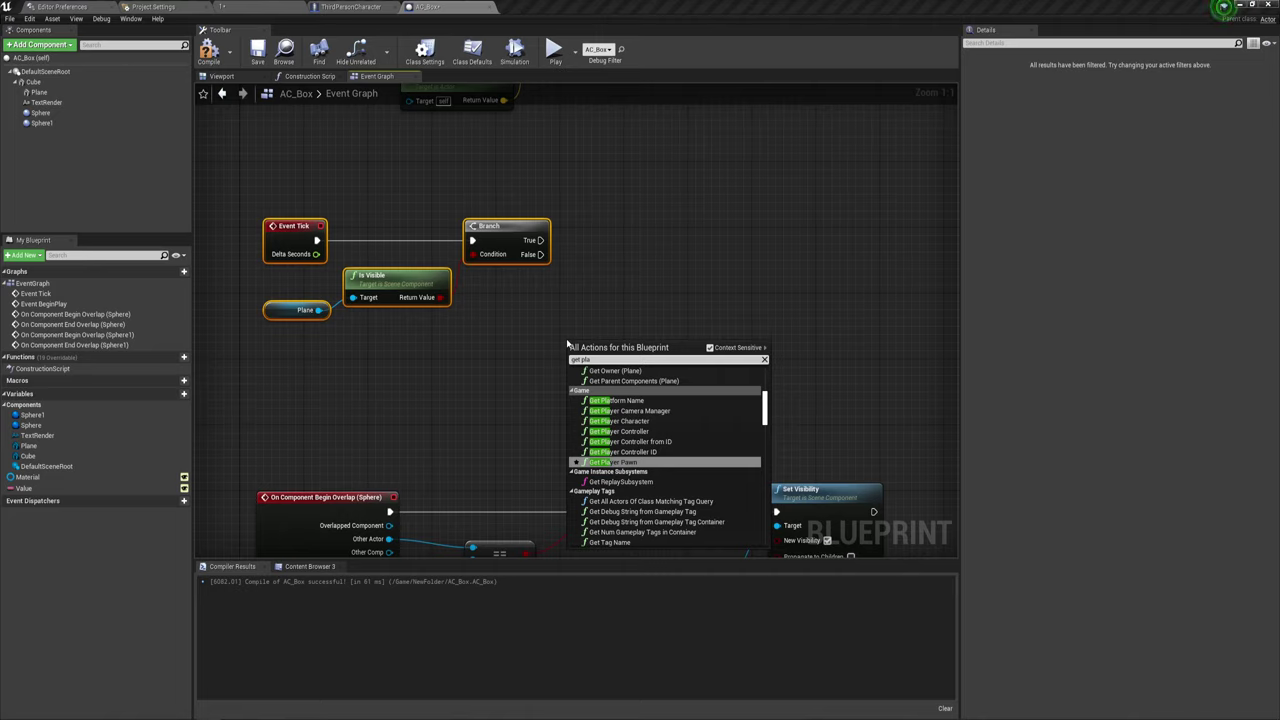
pyautogui.click(617, 423)
pyautogui.moveTo(686, 367); pyautogui.dragTo(686, 243)
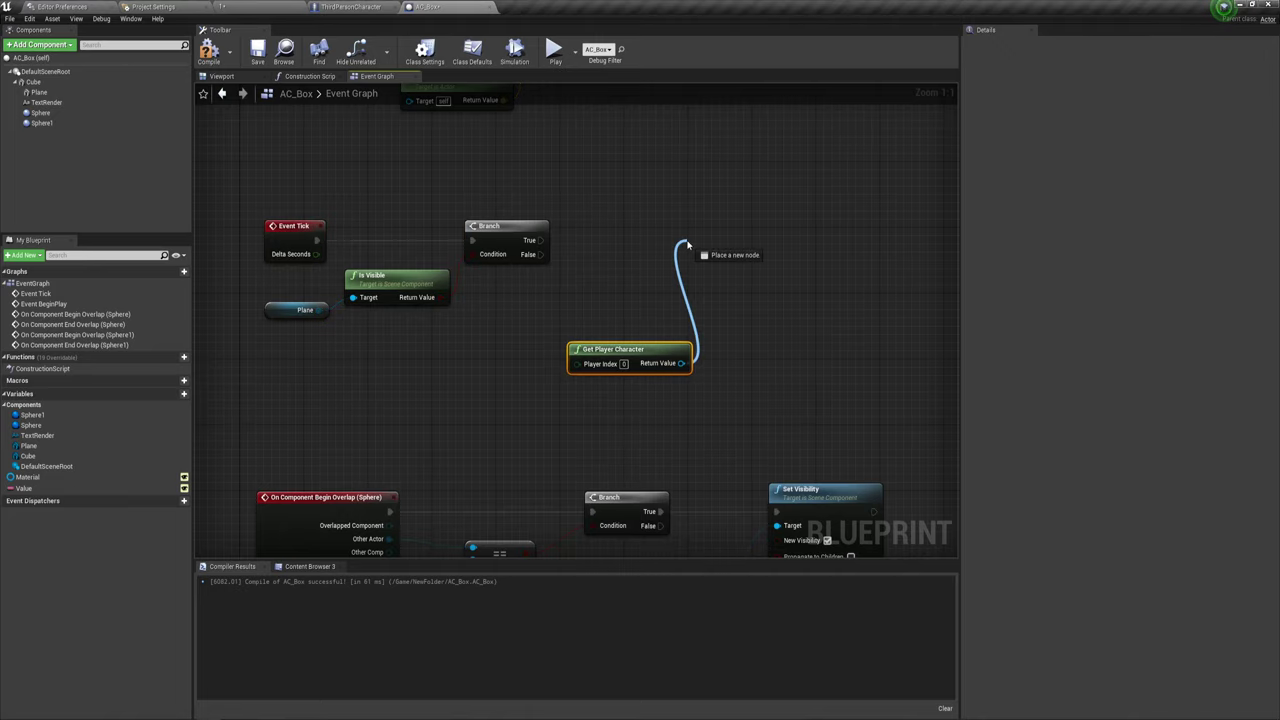
pyautogui.write('cast')
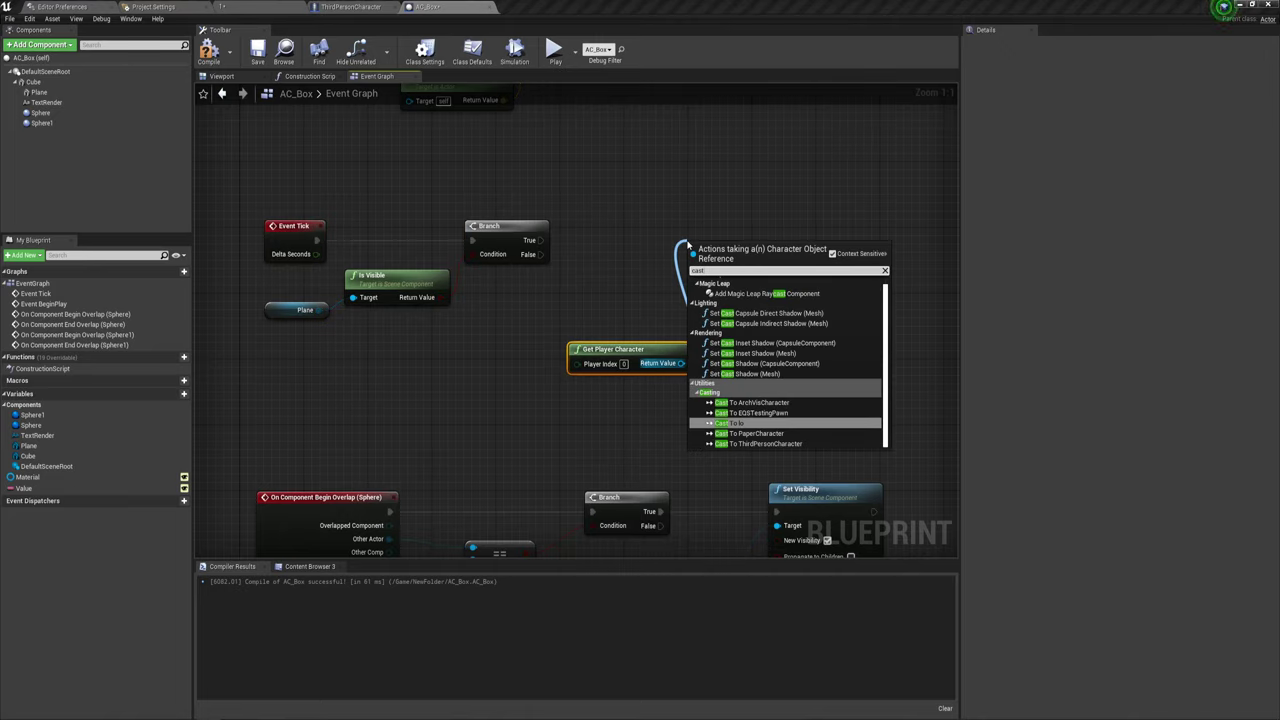
pyautogui.click(760, 446)
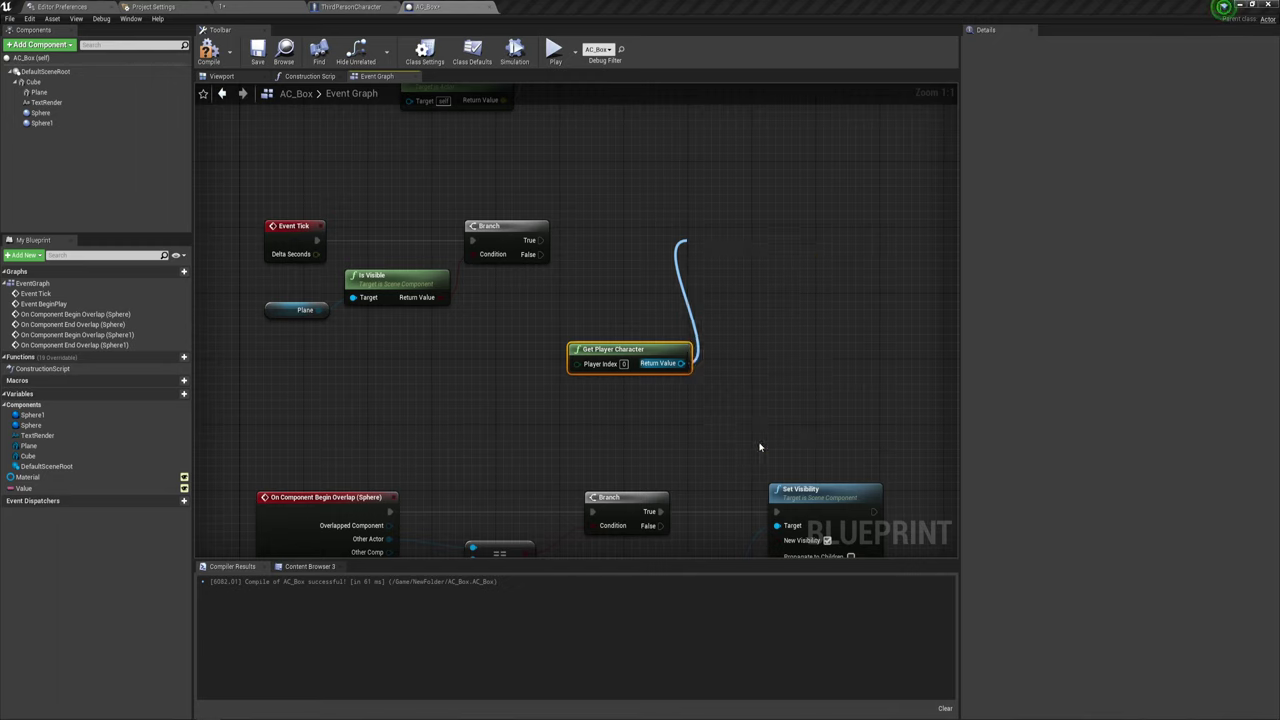
# - Connect the Branch's True output to the Cast To ThirdPersonCharacter node
pyautogui.moveTo(731, 258); pyautogui.dragTo(645, 232)
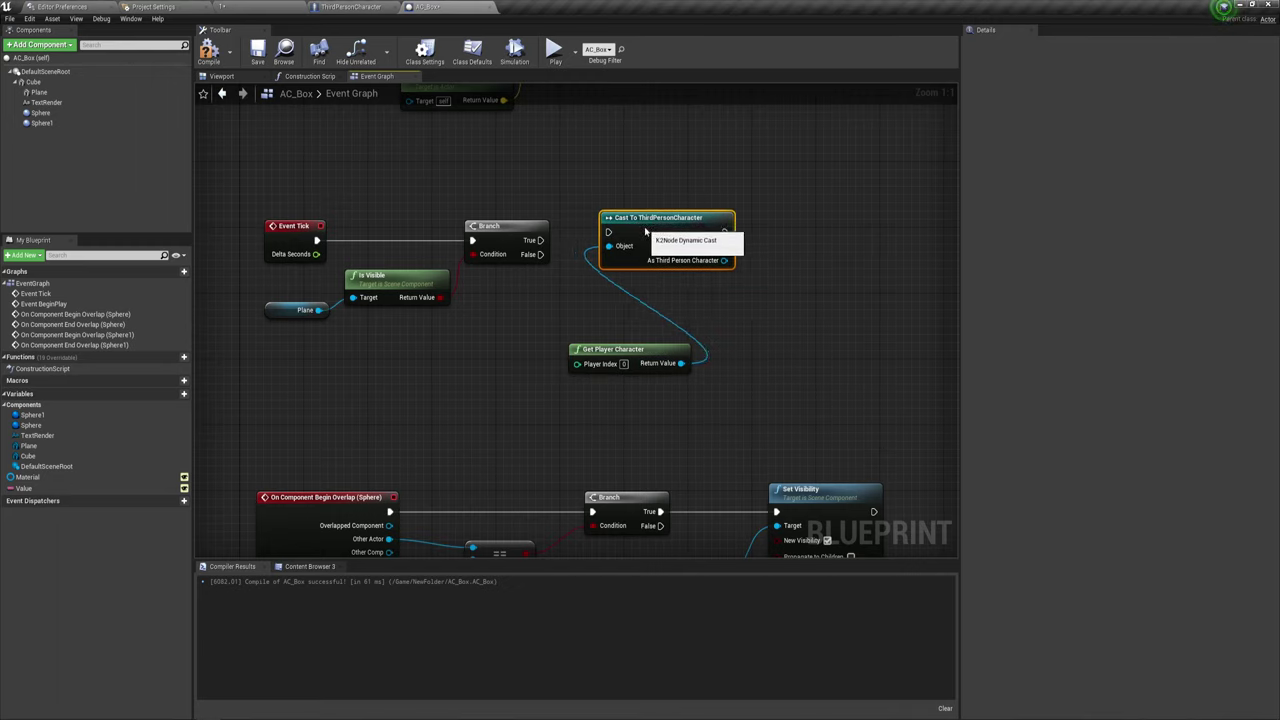
pyautogui.moveTo(540, 240); pyautogui.dragTo(611, 233)
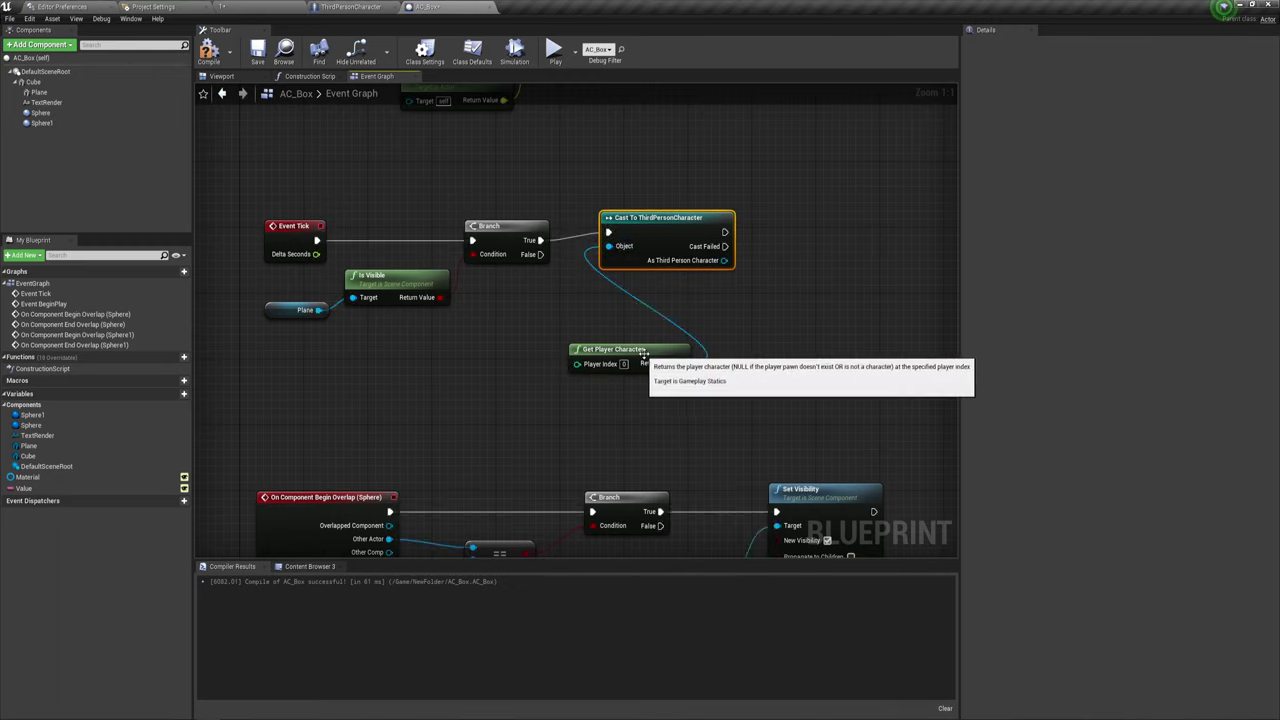
pyautogui.moveTo(575, 352); pyautogui.dragTo(489, 343)
pyautogui.scroll(-2, 678, 397)
pyautogui.scroll(-5, 678, 397)
pyautogui.moveTo(678, 397)
pyautogui.mouseDown(button='right')
pyautogui.moveTo(635, 333)
pyautogui.moveTo(470, 316)
pyautogui.mouseUp(button='right')
pyautogui.scroll(4, 635, 333)
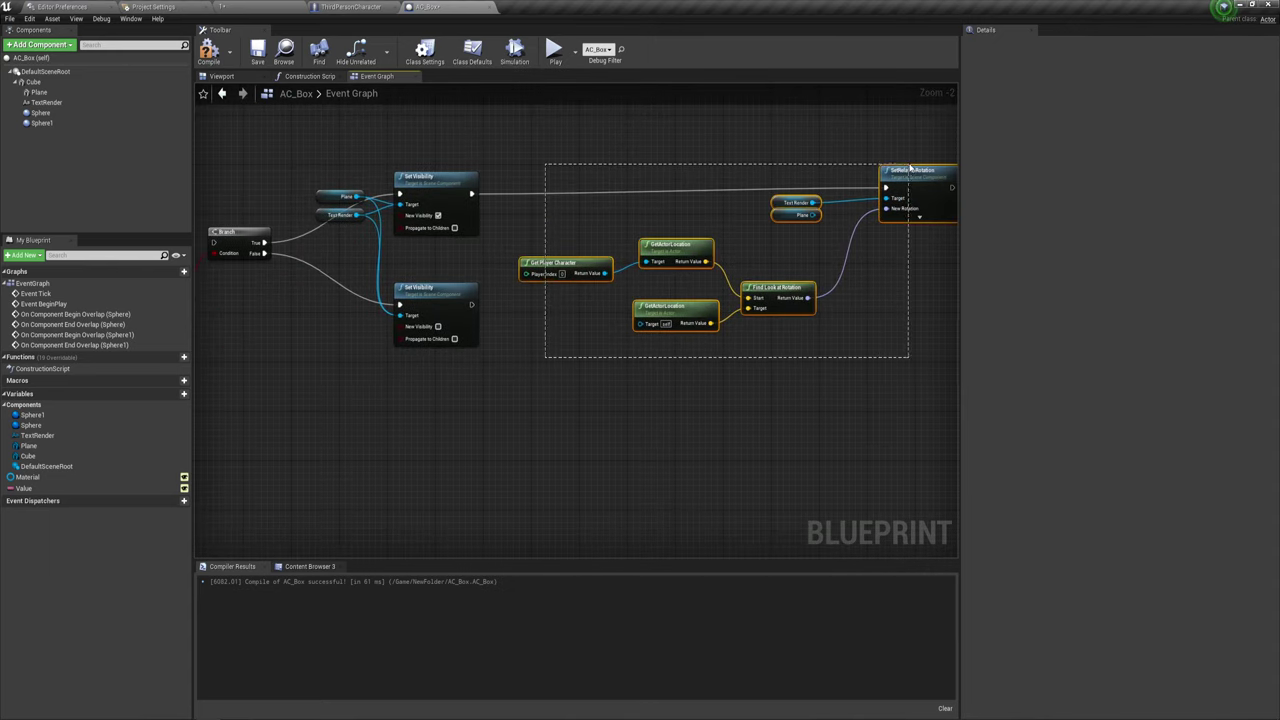
pyautogui.moveTo(711, 261); pyautogui.dragTo(910, 155)
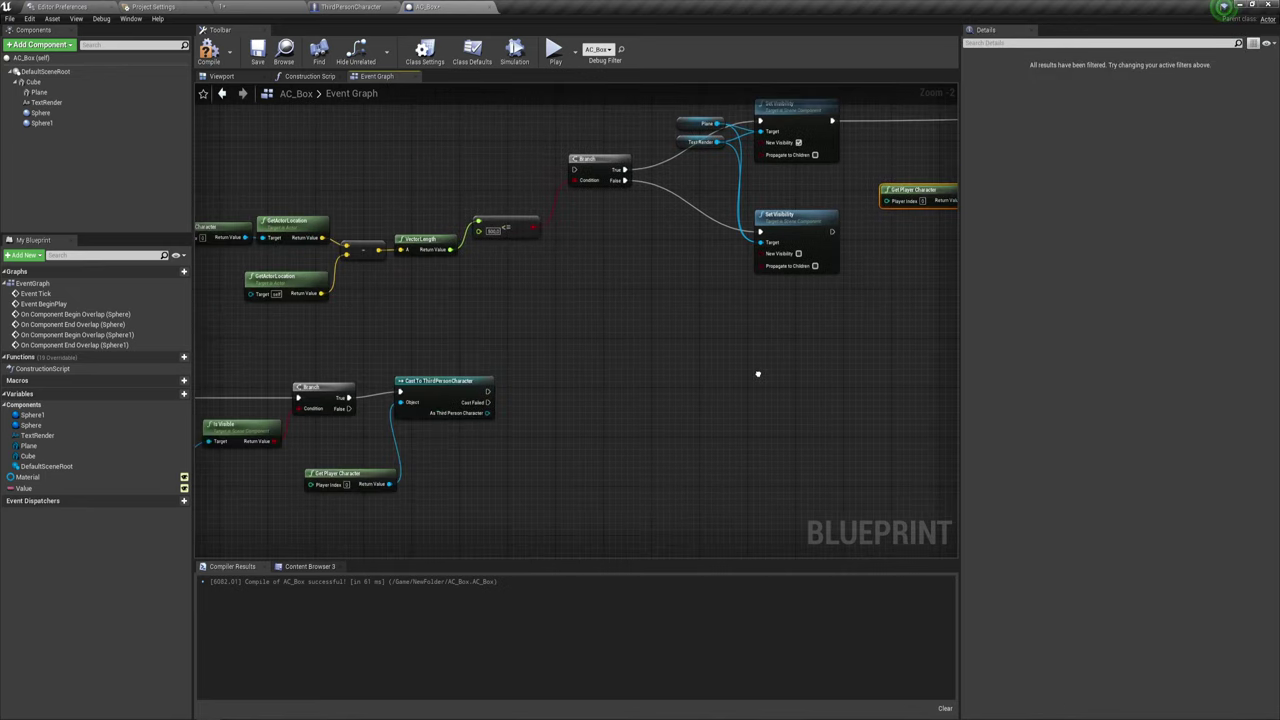
pyautogui.moveTo(385, 477); pyautogui.dragTo(603, 351, button='right')
pyautogui.scroll(2, 623, 349)
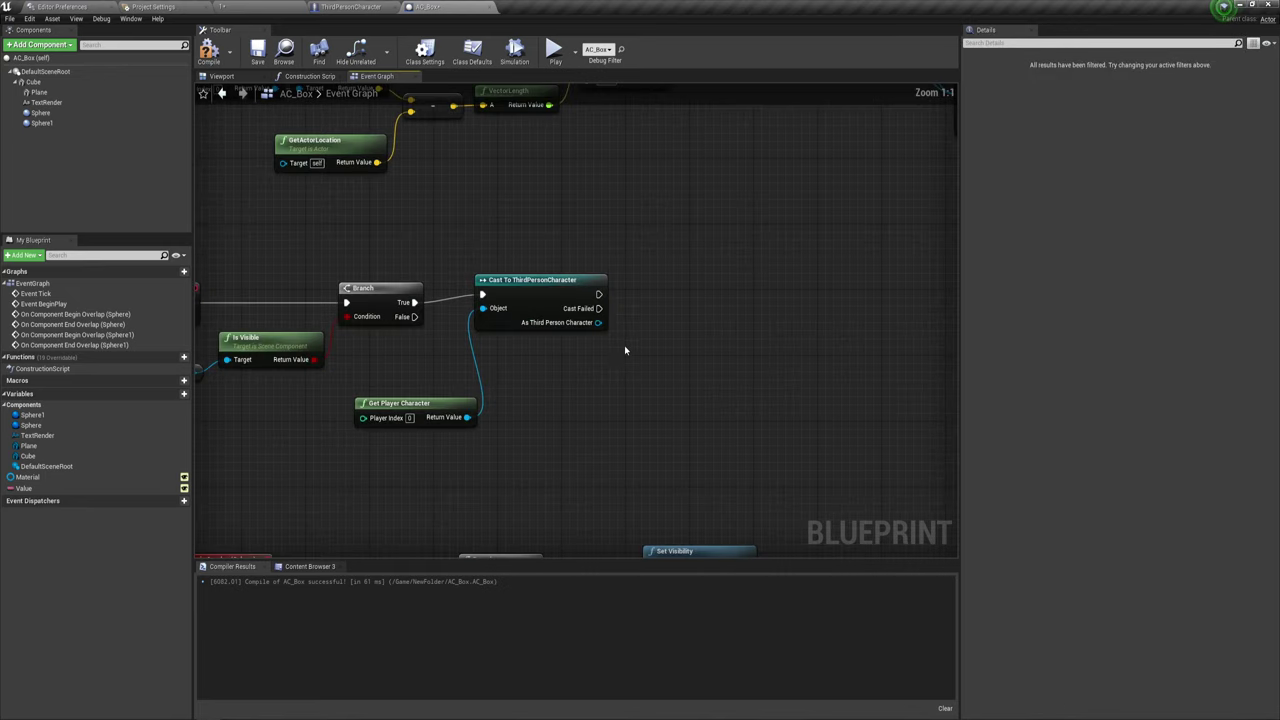
pyautogui.click(556, 275)
pyautogui.moveTo(578, 378); pyautogui.dragTo(563, 380, button='right')
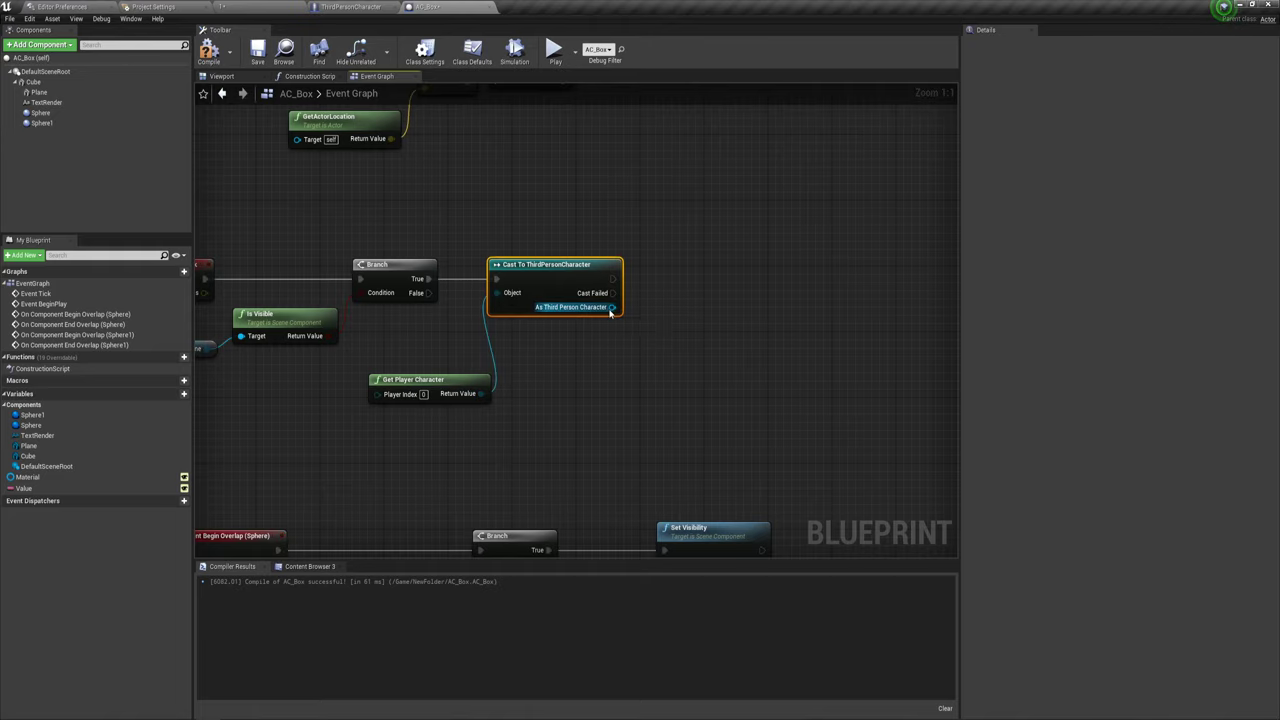
# - Inspect the FollowCamera component in the ThirdPersonCharacter blueprint, then return to AC_Box
pyautogui.click(350, 7)
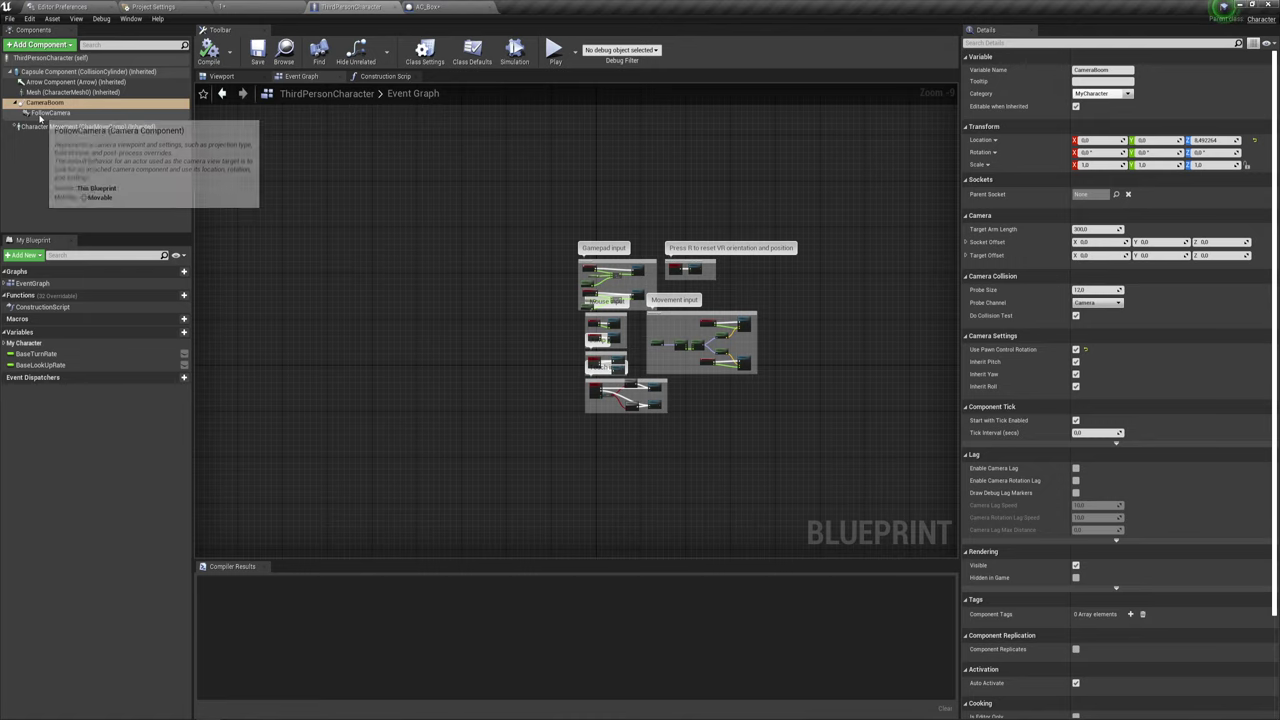
pyautogui.click(45, 113)
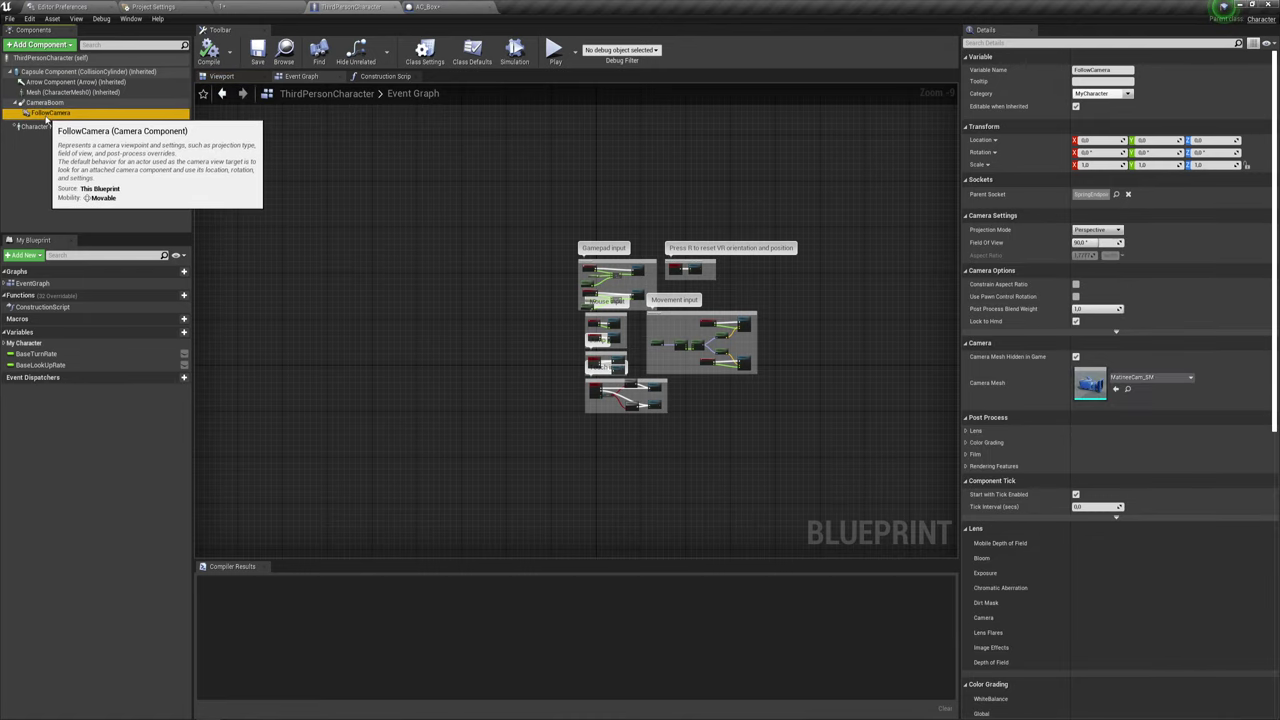
pyautogui.click(430, 7)
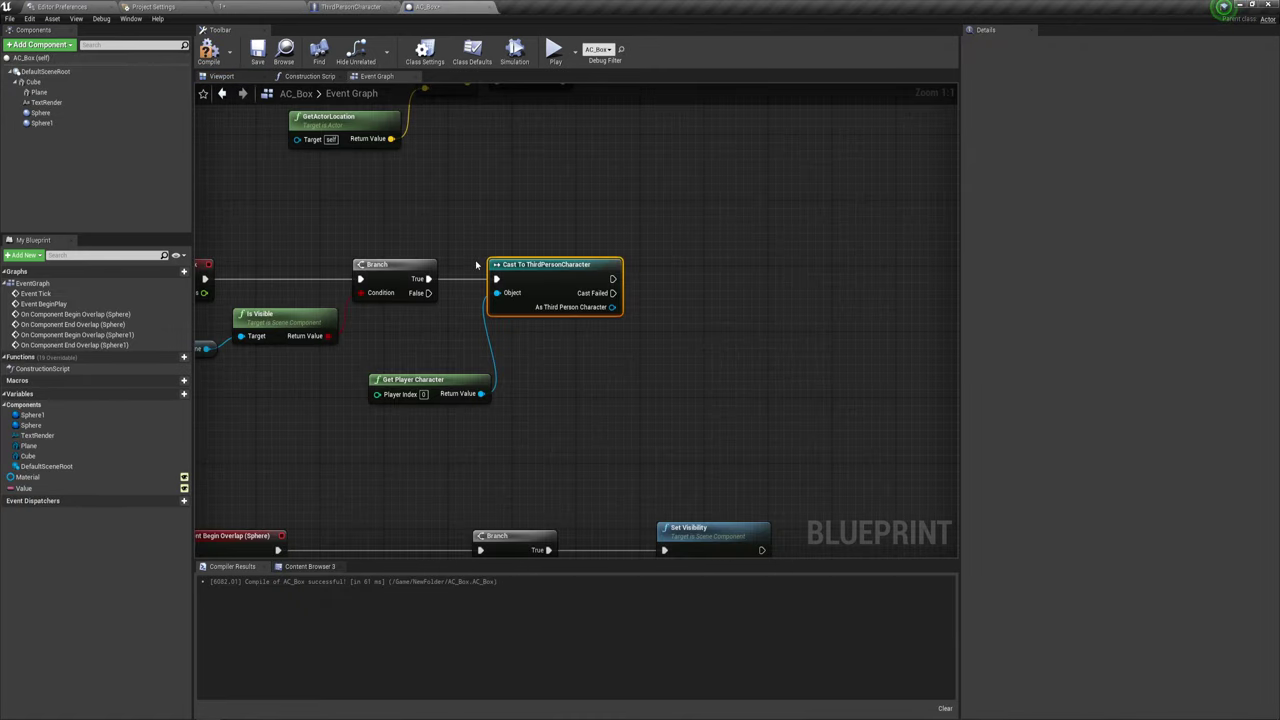
# - Add a Get FollowCamera node from the cast's ThirdPersonCharacter output
pyautogui.moveTo(476, 265); pyautogui.dragTo(442, 226, button='right')
pyautogui.moveTo(578, 268); pyautogui.dragTo(620, 325)
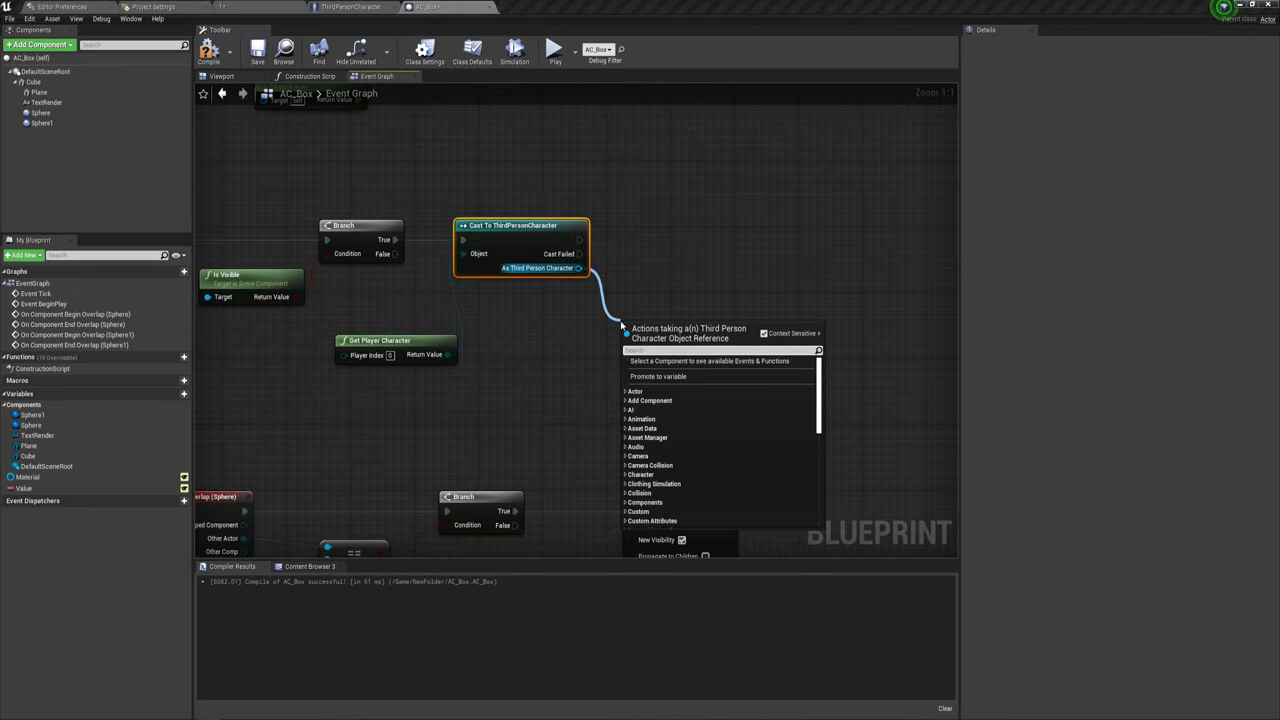
pyautogui.write('get')
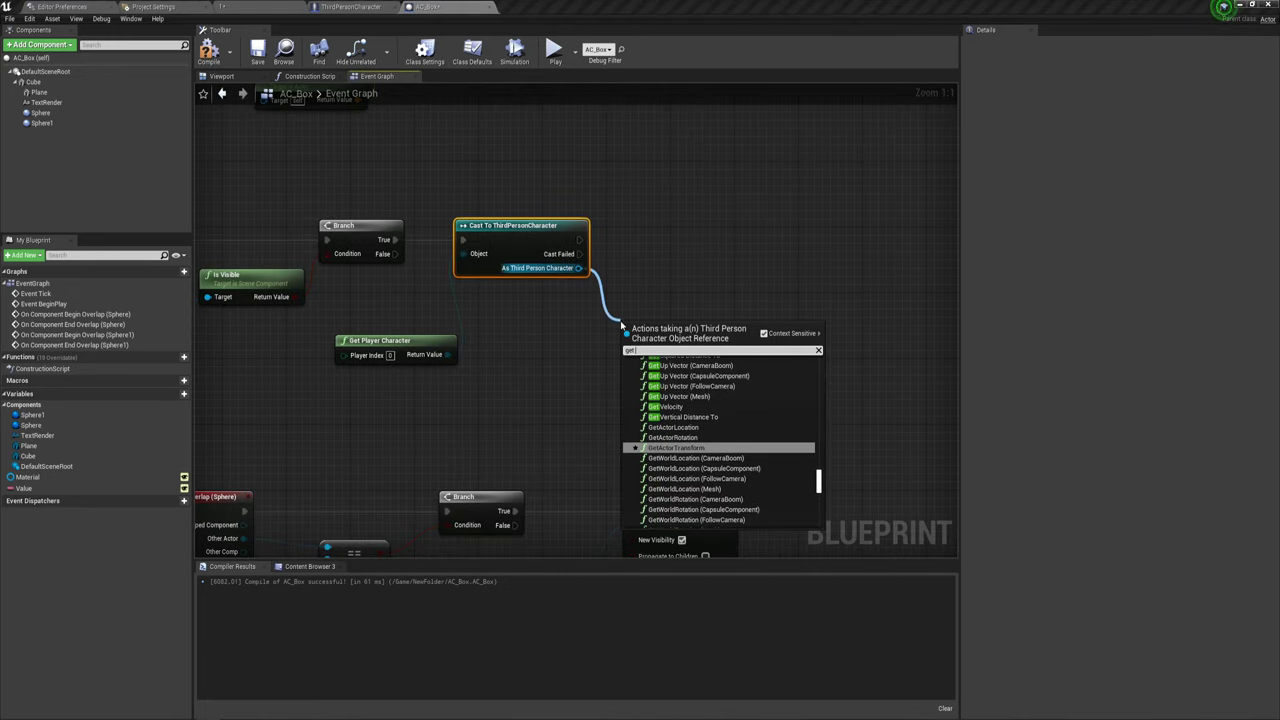
pyautogui.write(' follo')
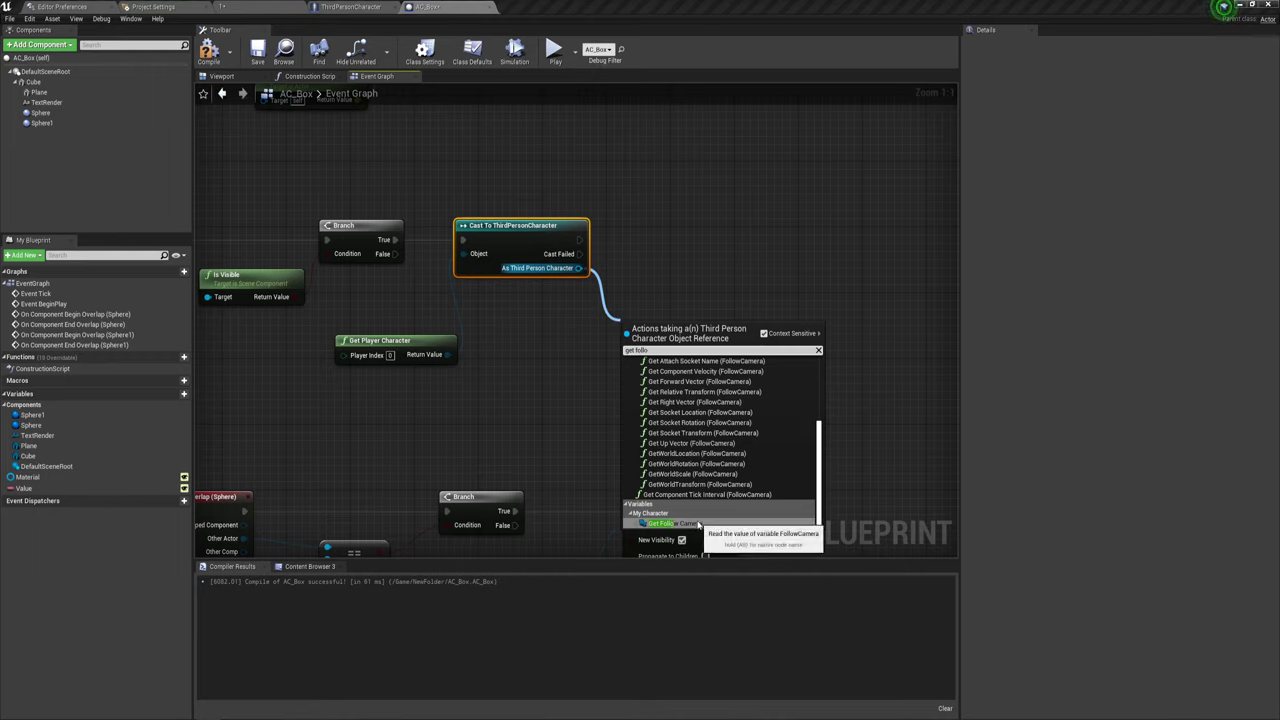
pyautogui.press('Return')
pyautogui.moveTo(672, 326); pyautogui.dragTo(619, 312)
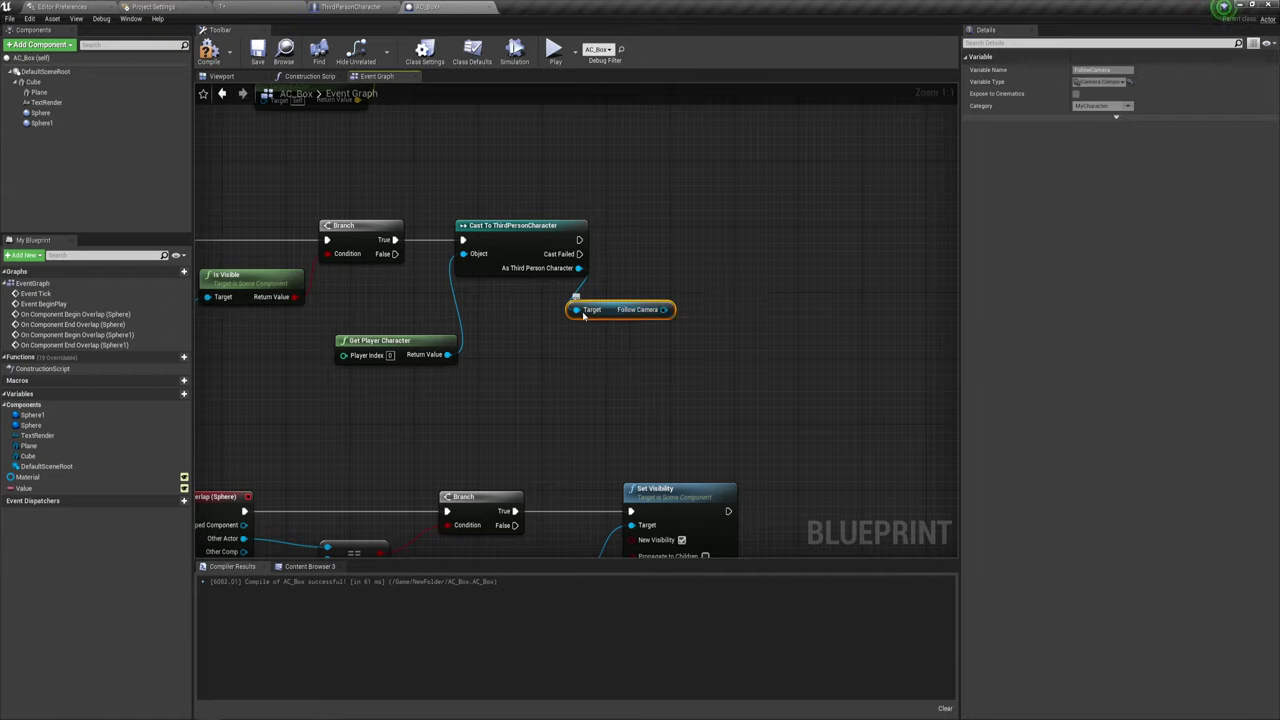
# - Add a GetWorldLocation node targeting the Follow Camera
pyautogui.moveTo(665, 311); pyautogui.dragTo(614, 355)
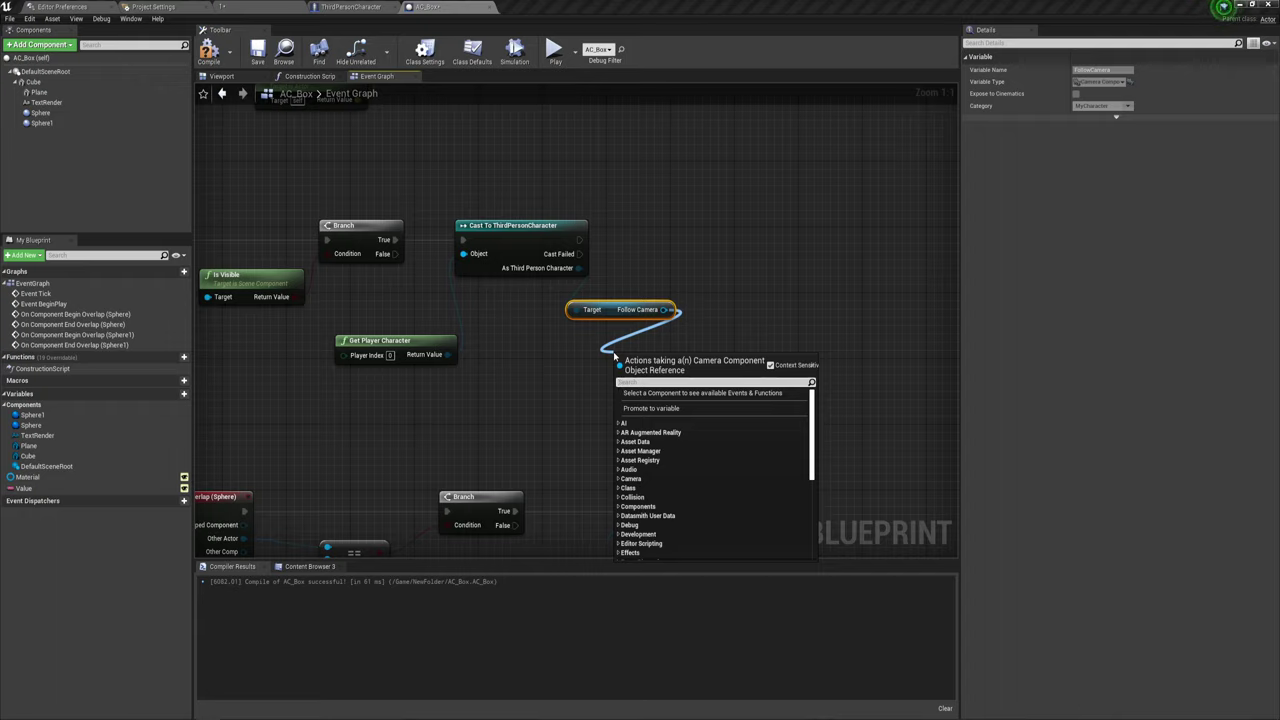
pyautogui.write('get')
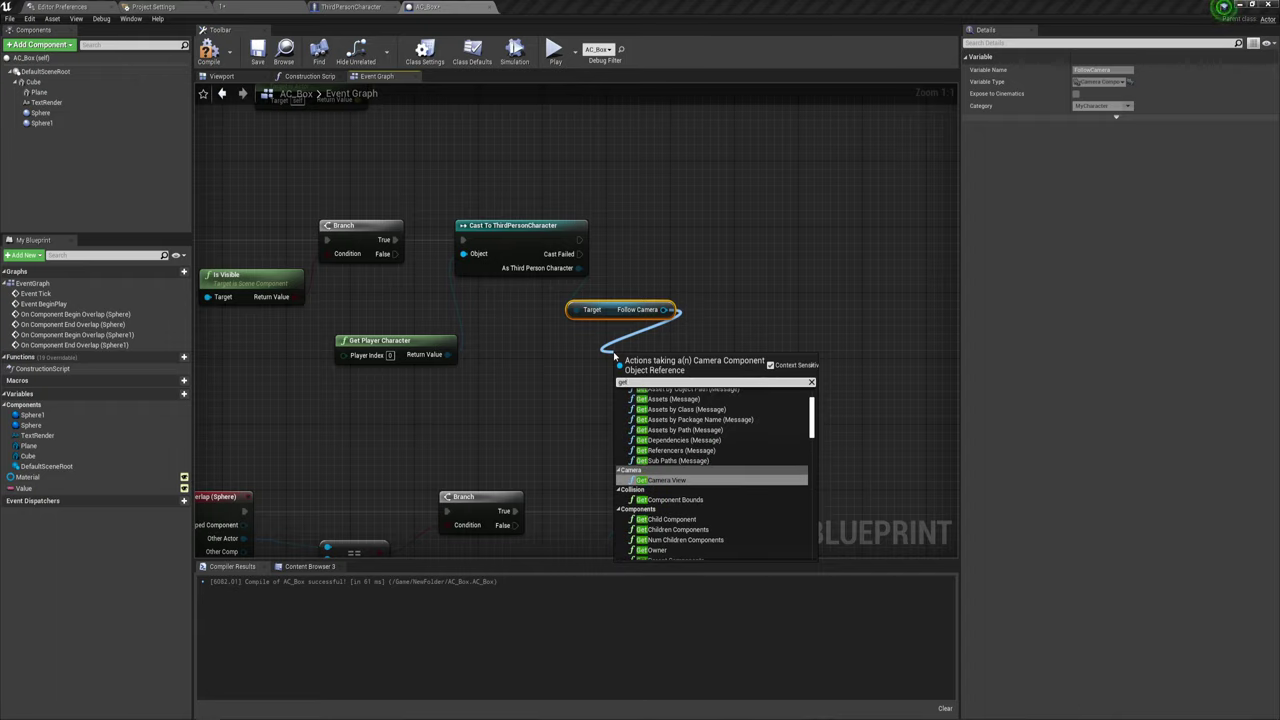
pyautogui.write(' wor')
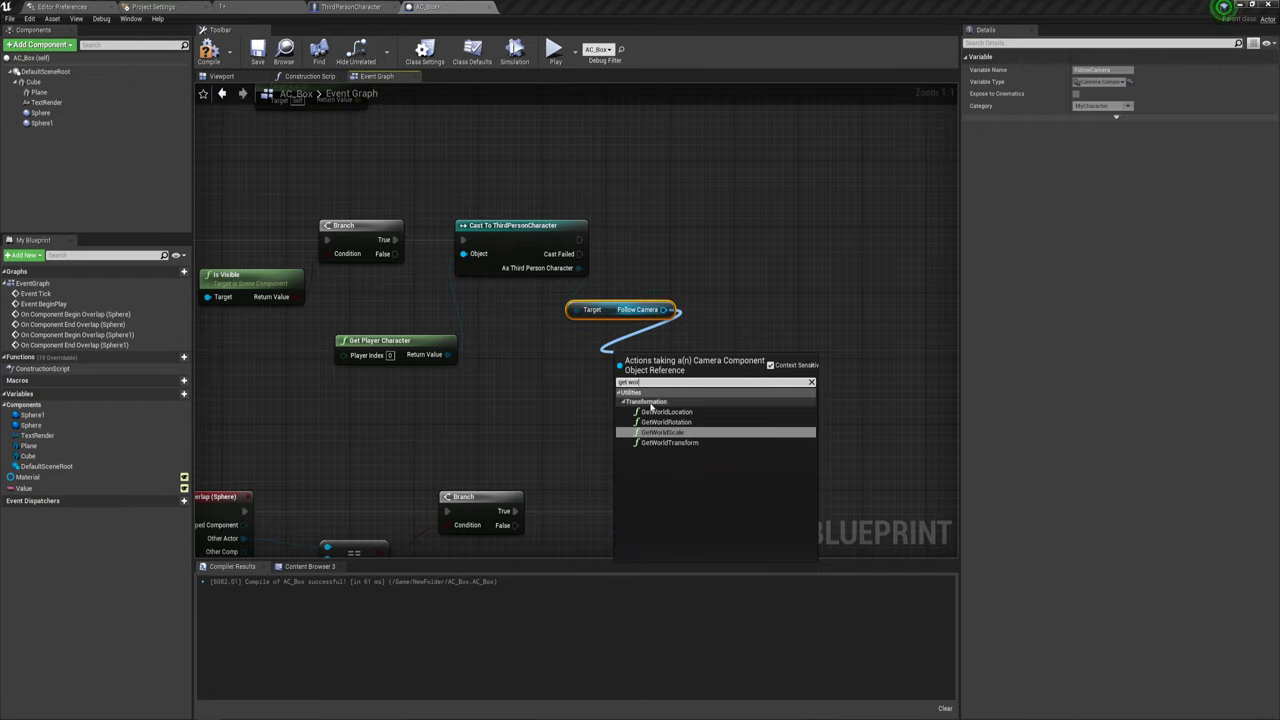
pyautogui.click(666, 411)
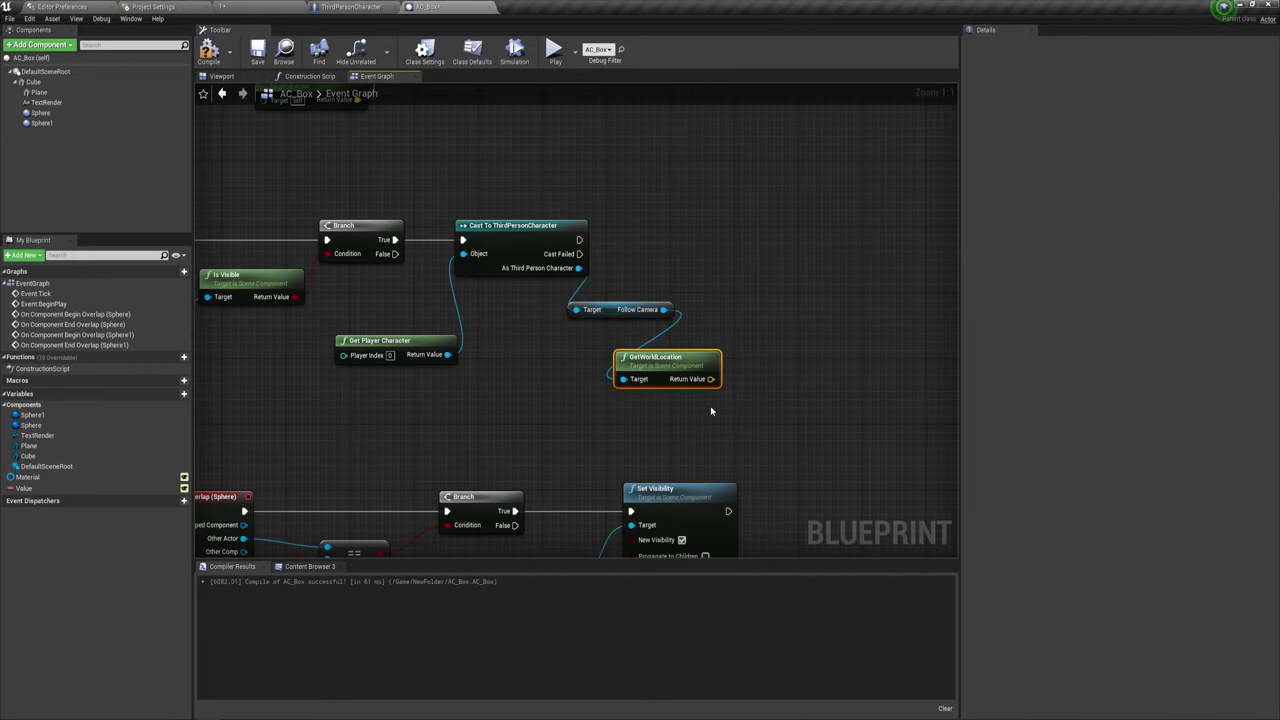
pyautogui.moveTo(665, 368); pyautogui.dragTo(546, 379, button='right')
# - Move GetActorLocation beside Follow Camera and add a Find Look at Rotation from its Return Value
pyautogui.moveTo(546, 379); pyautogui.dragTo(555, 368)
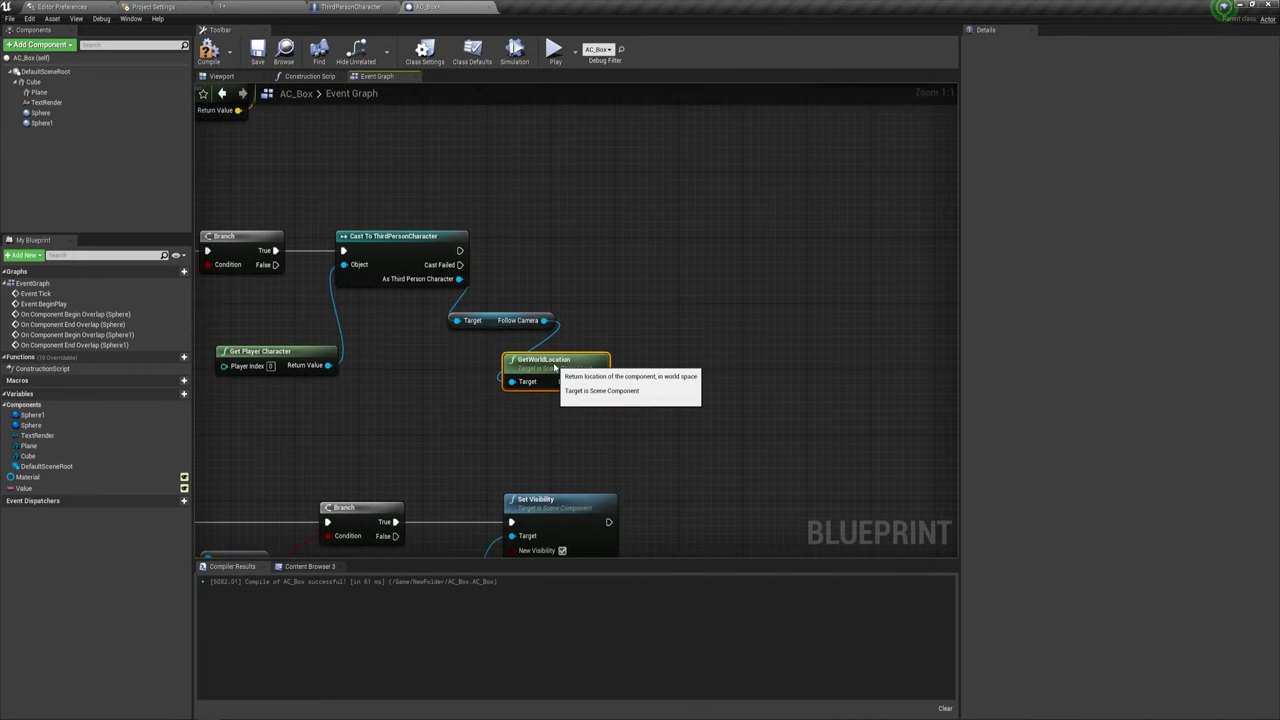
pyautogui.moveTo(599, 292); pyautogui.dragTo(559, 346, button='right')
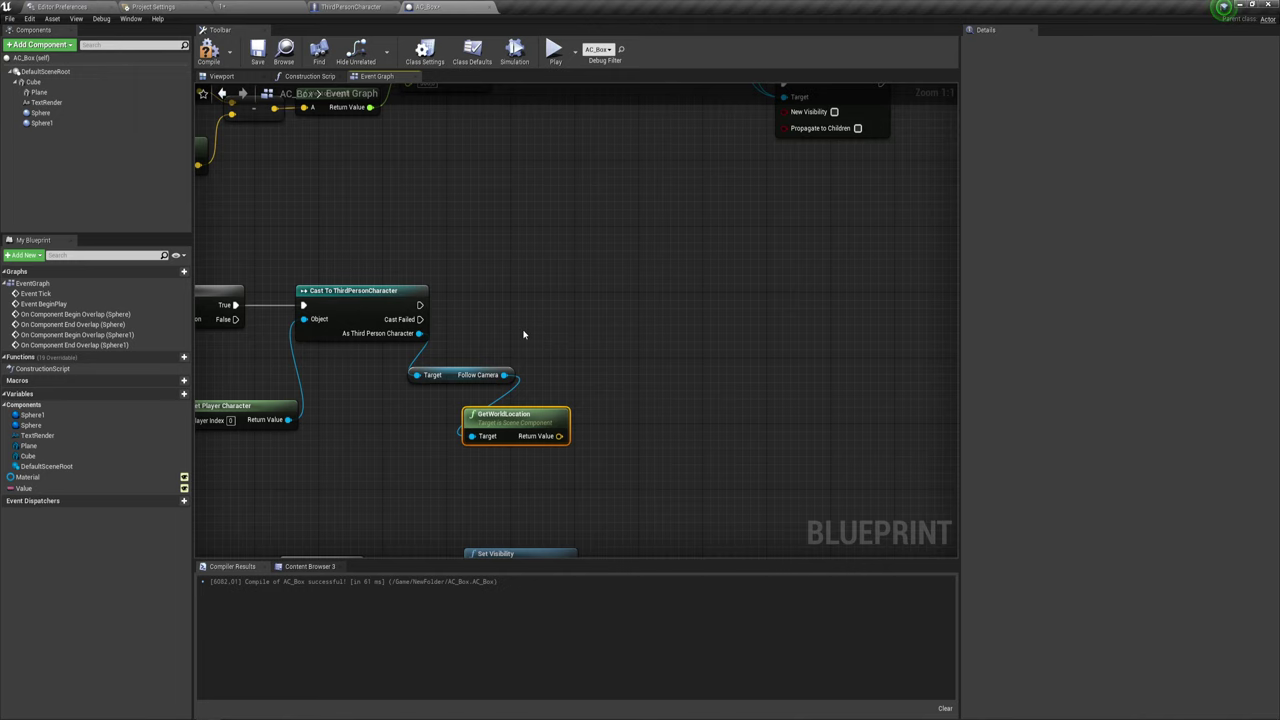
pyautogui.rightClick(523, 334)
pyautogui.scroll(-2, 523, 334)
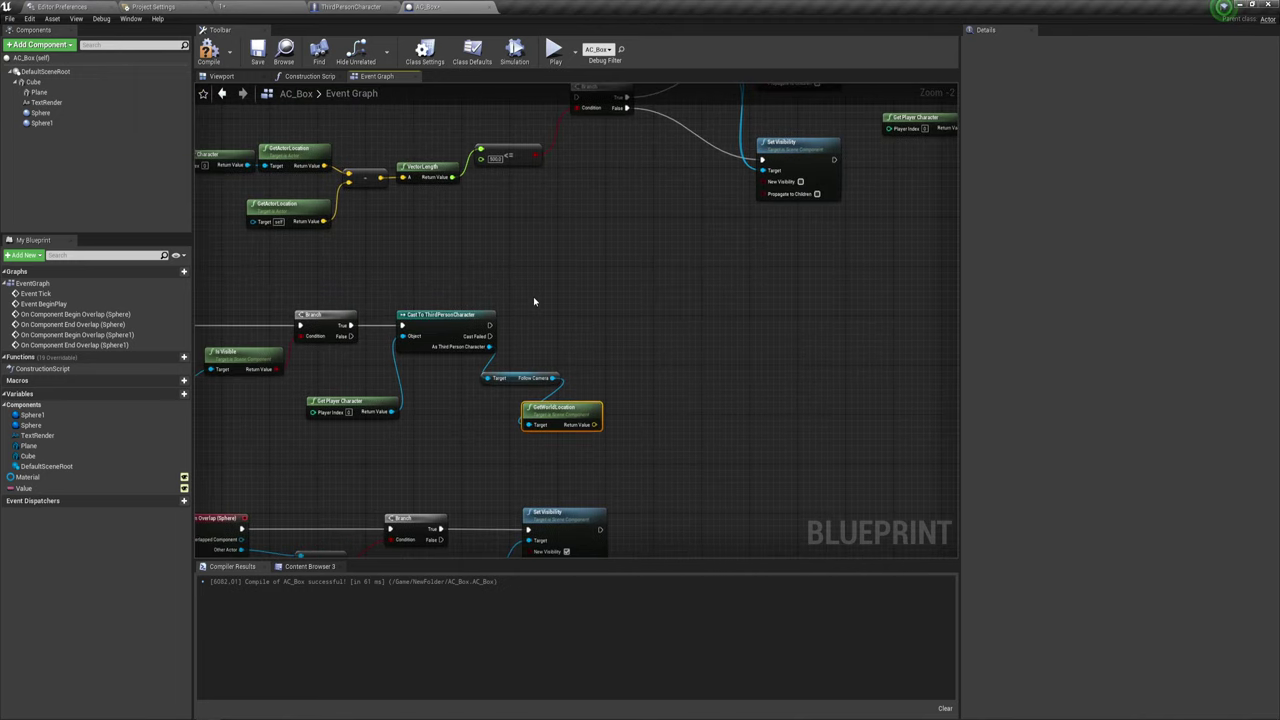
pyautogui.click(299, 155)
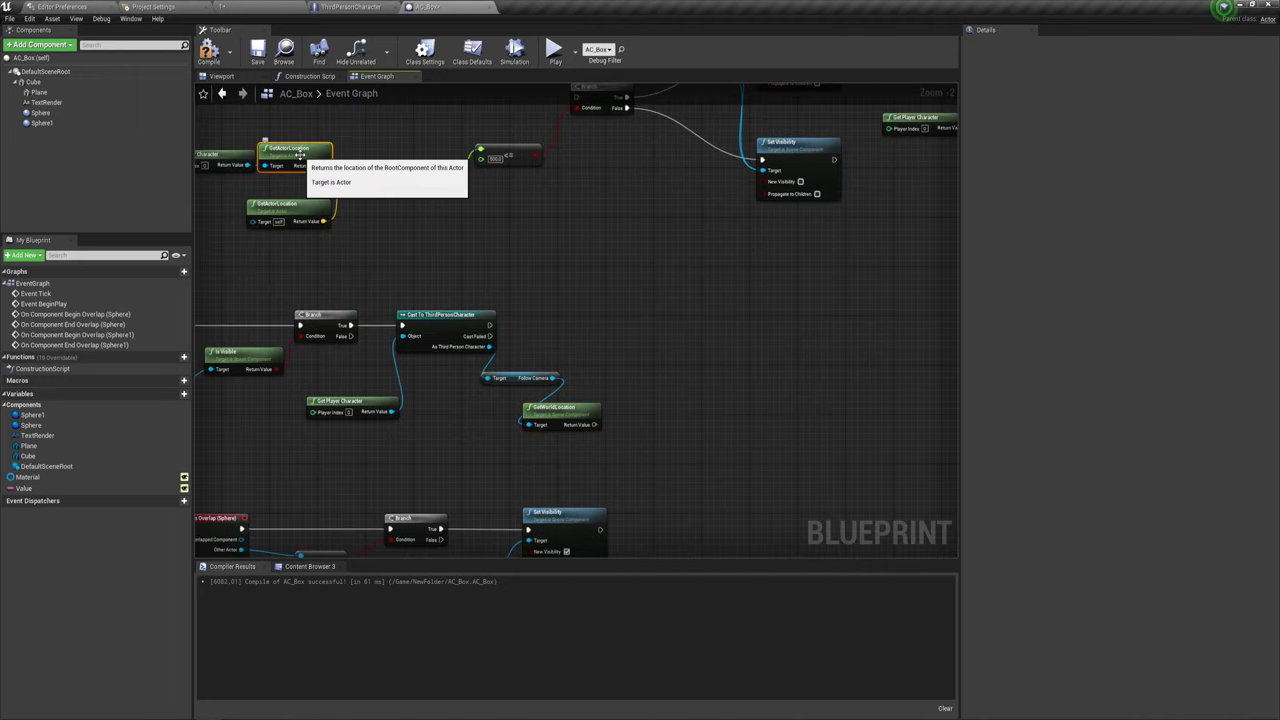
pyautogui.moveTo(299, 155); pyautogui.dragTo(600, 336)
pyautogui.scroll(2, 552, 345)
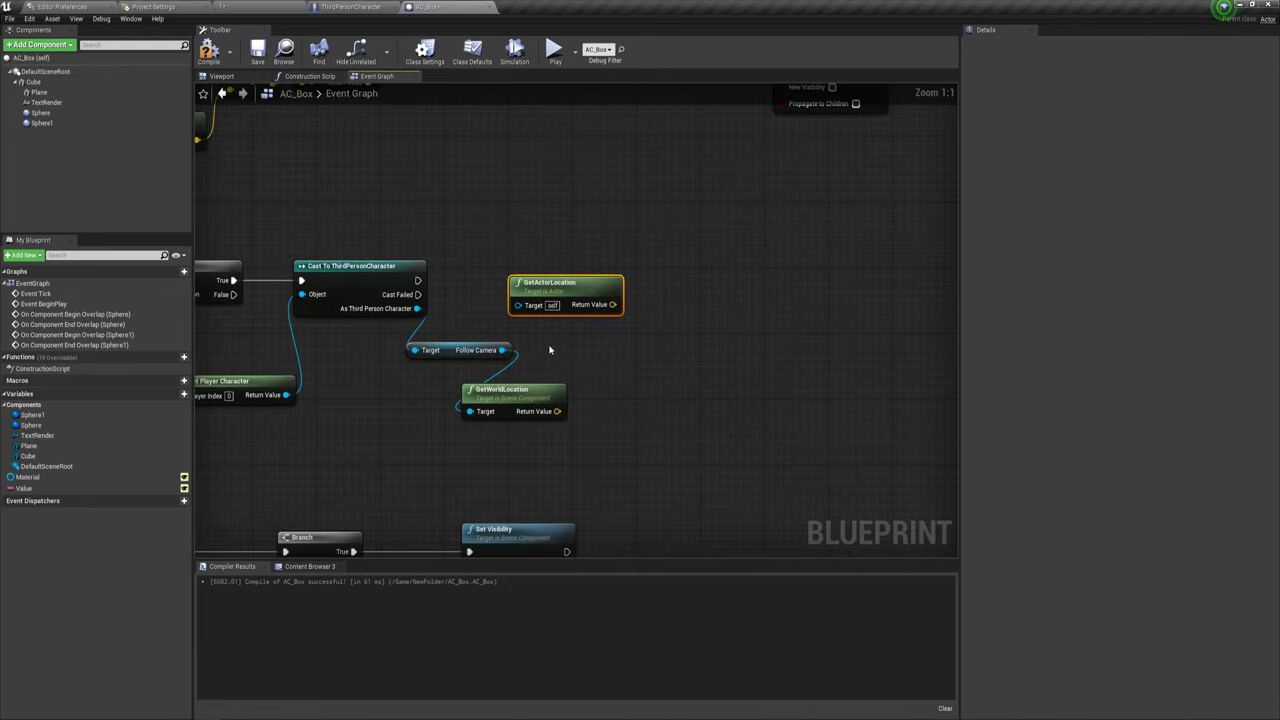
pyautogui.moveTo(594, 341); pyautogui.dragTo(548, 335, button='right')
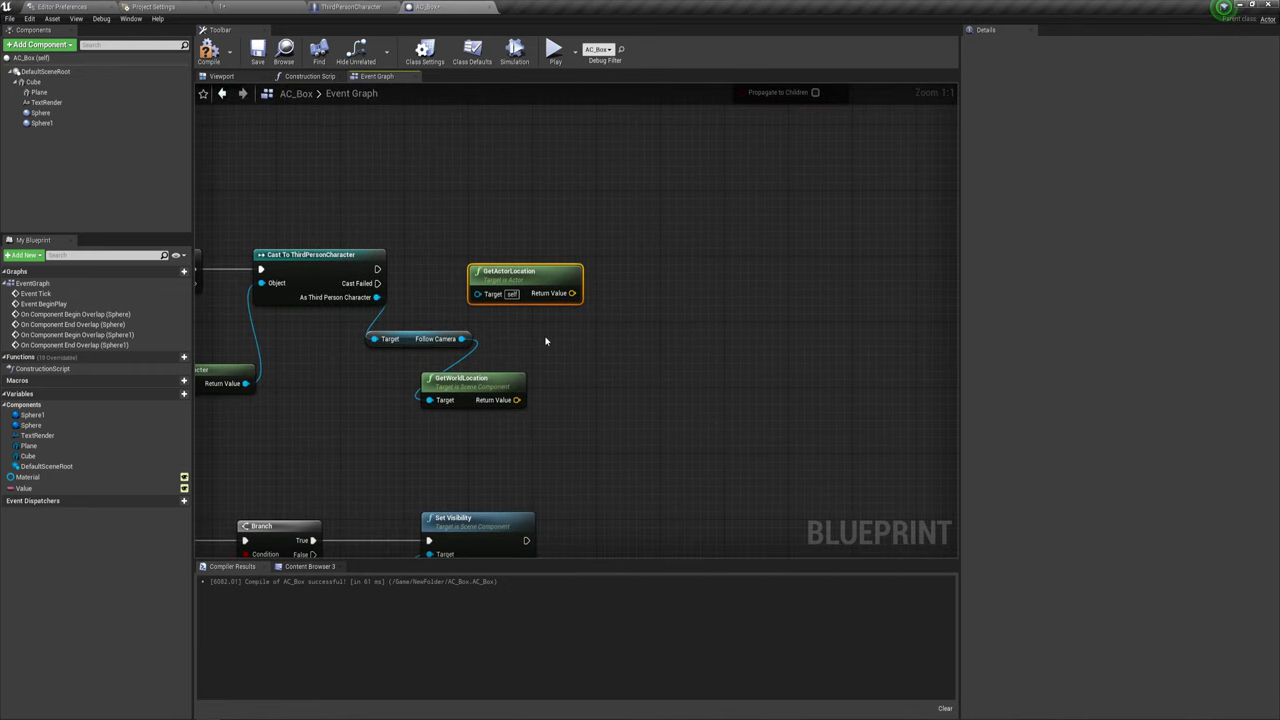
pyautogui.moveTo(572, 293); pyautogui.dragTo(604, 361)
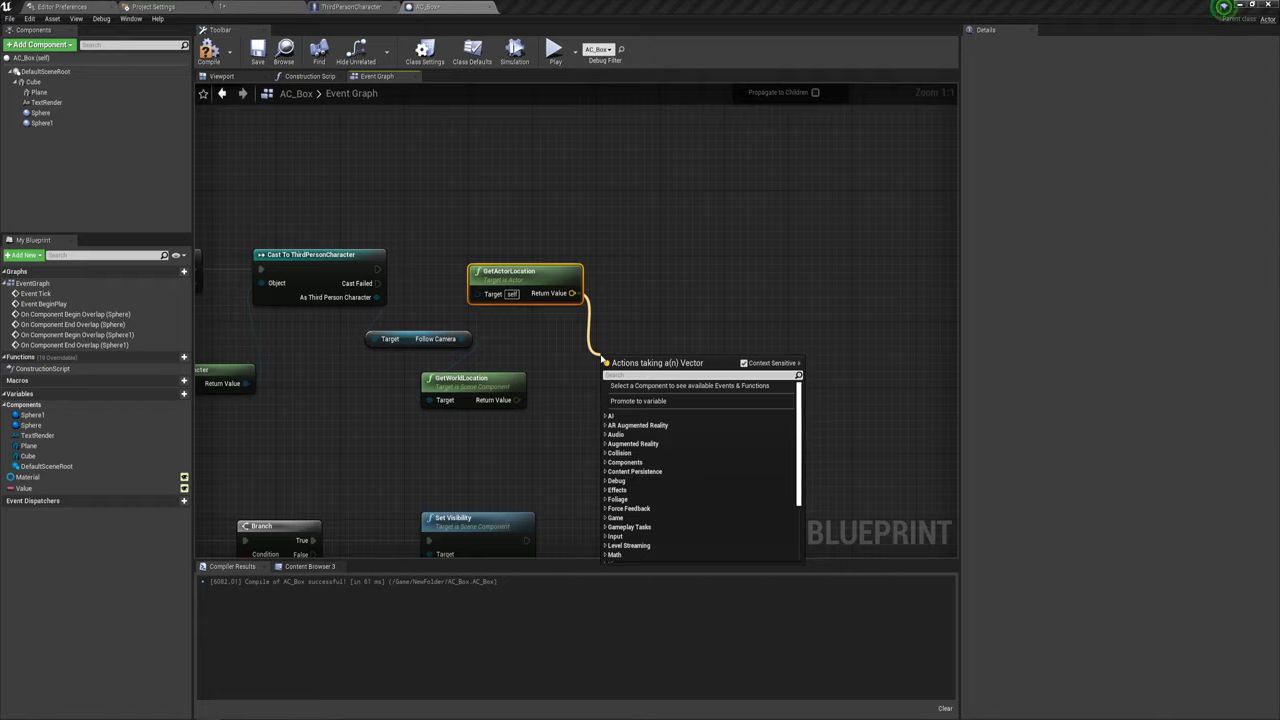
pyautogui.write('fi')
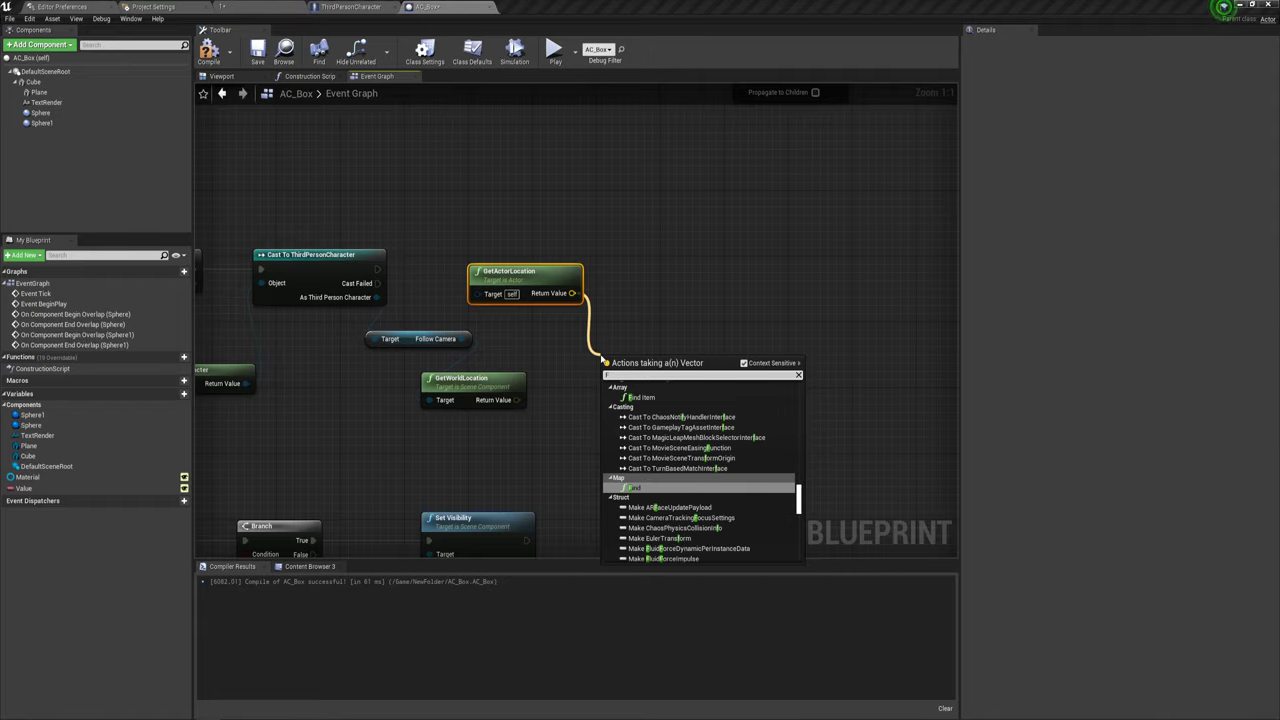
pyautogui.write('ind')
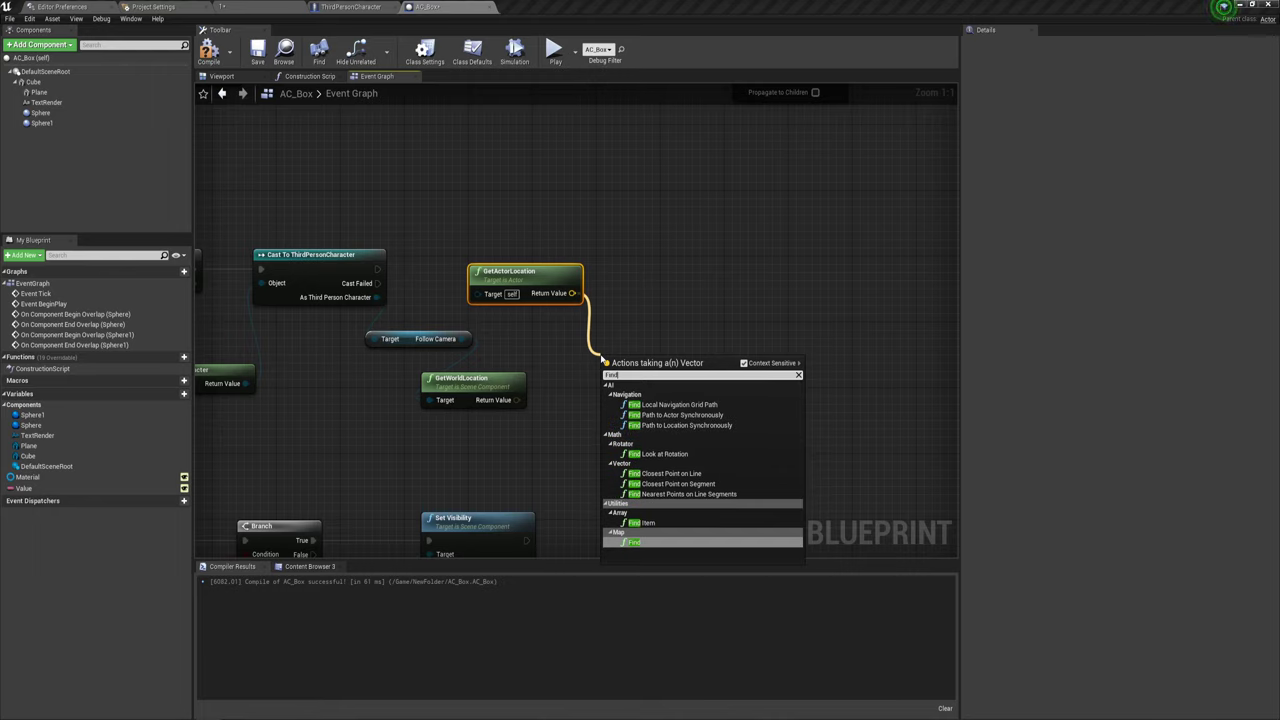
pyautogui.click(662, 454)
pyautogui.moveTo(628, 361); pyautogui.dragTo(621, 330)
# - Wire the Follow Camera's GetWorldLocation into Find Look at Rotation's Target
pyautogui.moveTo(480, 378)
pyautogui.mouseDown()
pyautogui.moveTo(526, 360)
pyautogui.moveTo(597, 362)
pyautogui.moveTo(577, 380)
pyautogui.moveTo(600, 360)
pyautogui.mouseUp()
pyautogui.click(533, 280)
pyautogui.click(550, 386)
pyautogui.moveTo(600, 360); pyautogui.dragTo(608, 446, button='right')
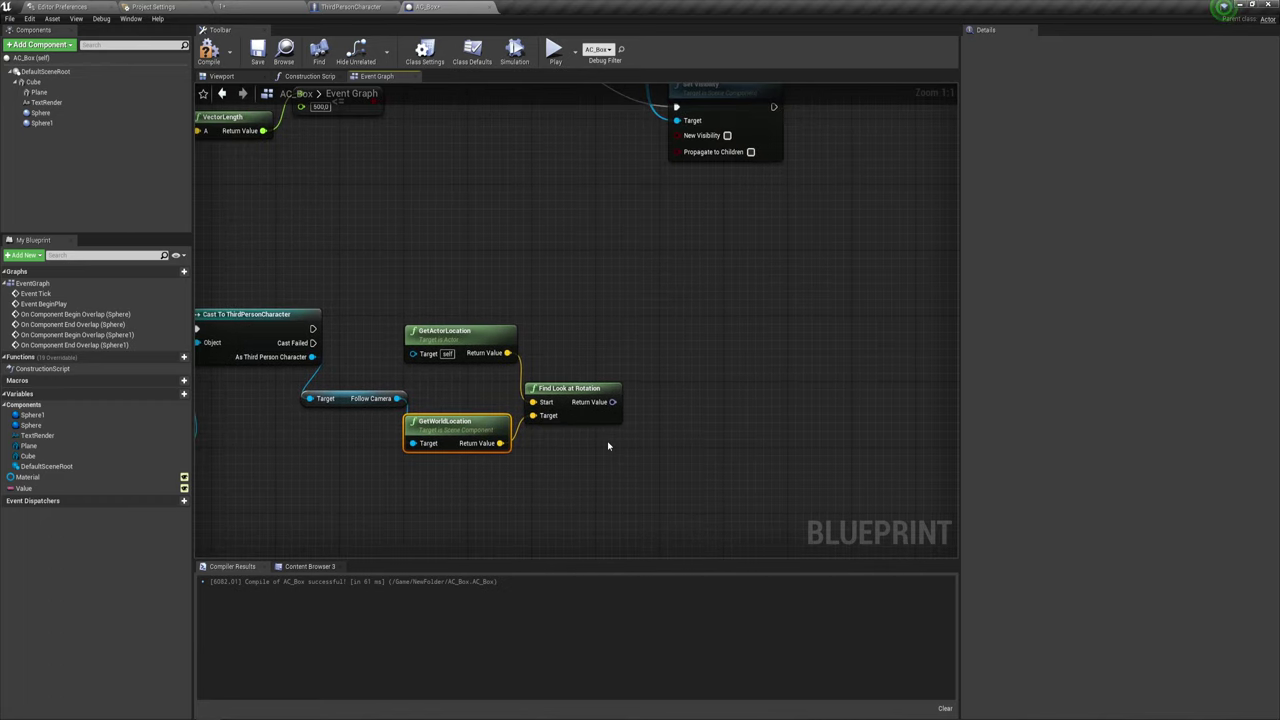
pyautogui.scroll(-2, 620, 380)
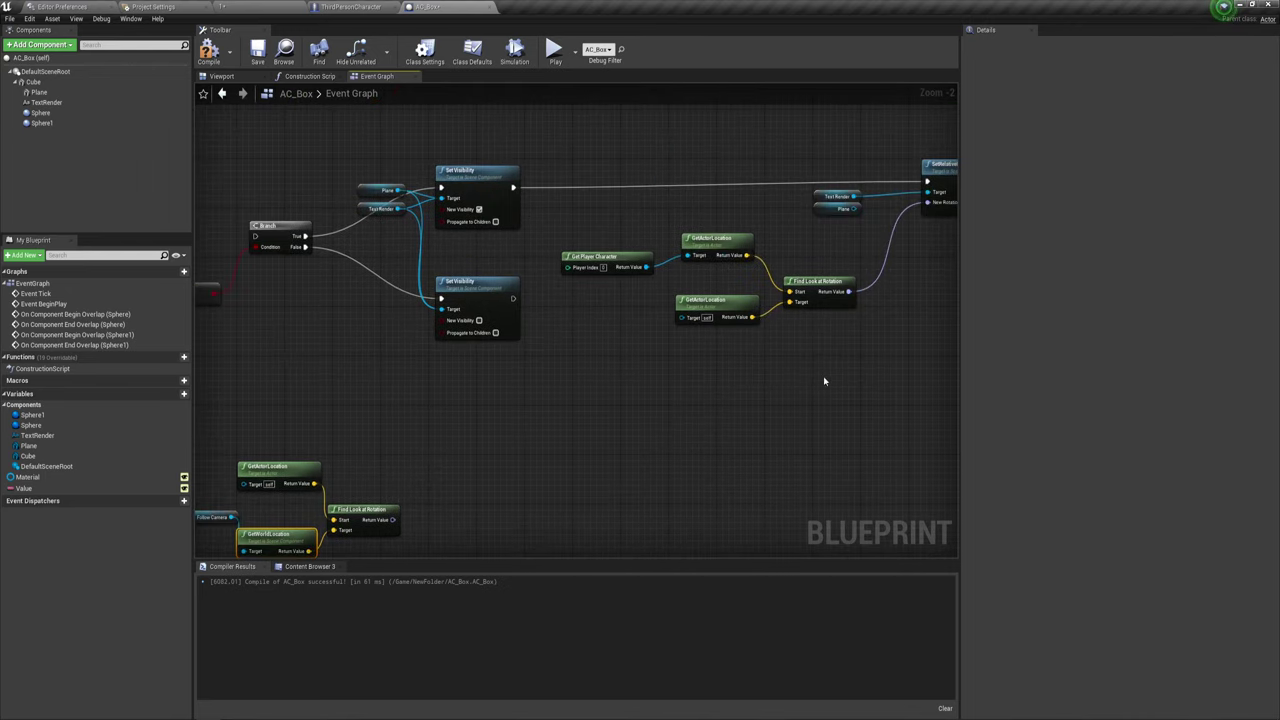
# - Paste copies of the Text Render, Plane and SetRelativeRotation nodes beside Find Look at Rotation
pyautogui.moveTo(570, 363); pyautogui.dragTo(580, 338, button='right')
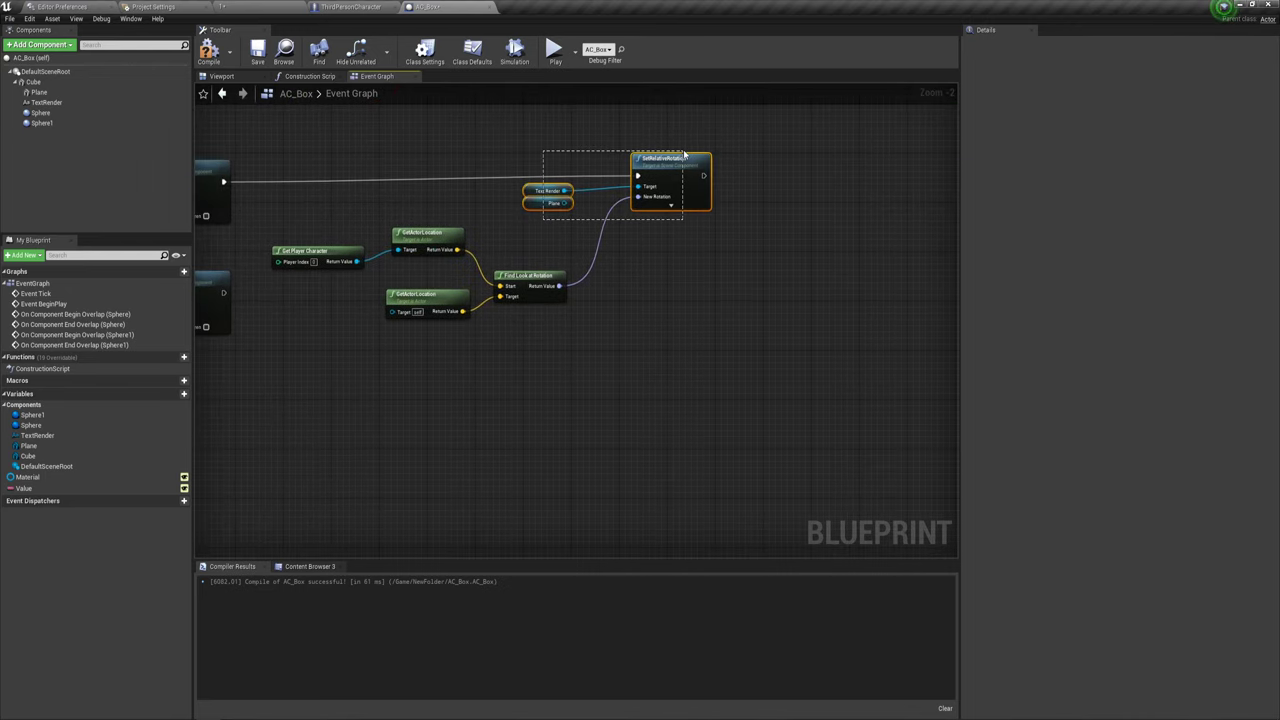
pyautogui.moveTo(685, 153); pyautogui.dragTo(662, 166)
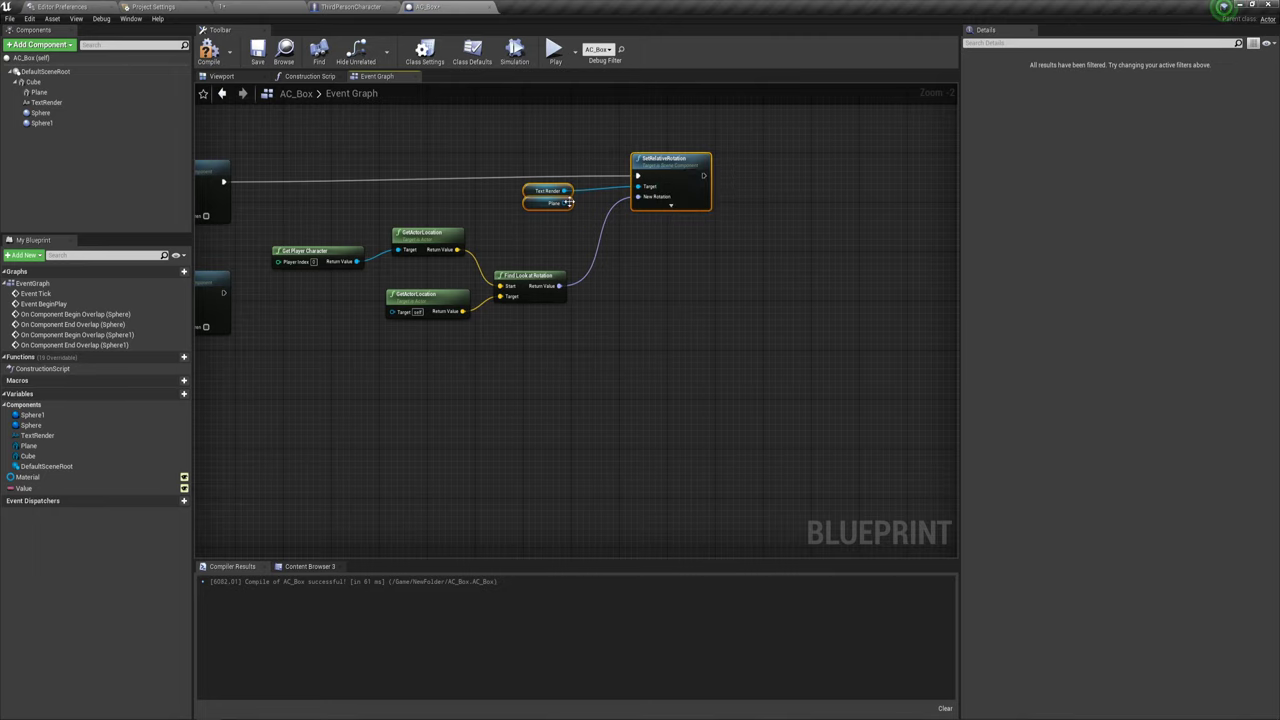
pyautogui.moveTo(566, 203); pyautogui.dragTo(638, 186)
pyautogui.scroll(-3, 573, 263)
pyautogui.scroll(3, 715, 216)
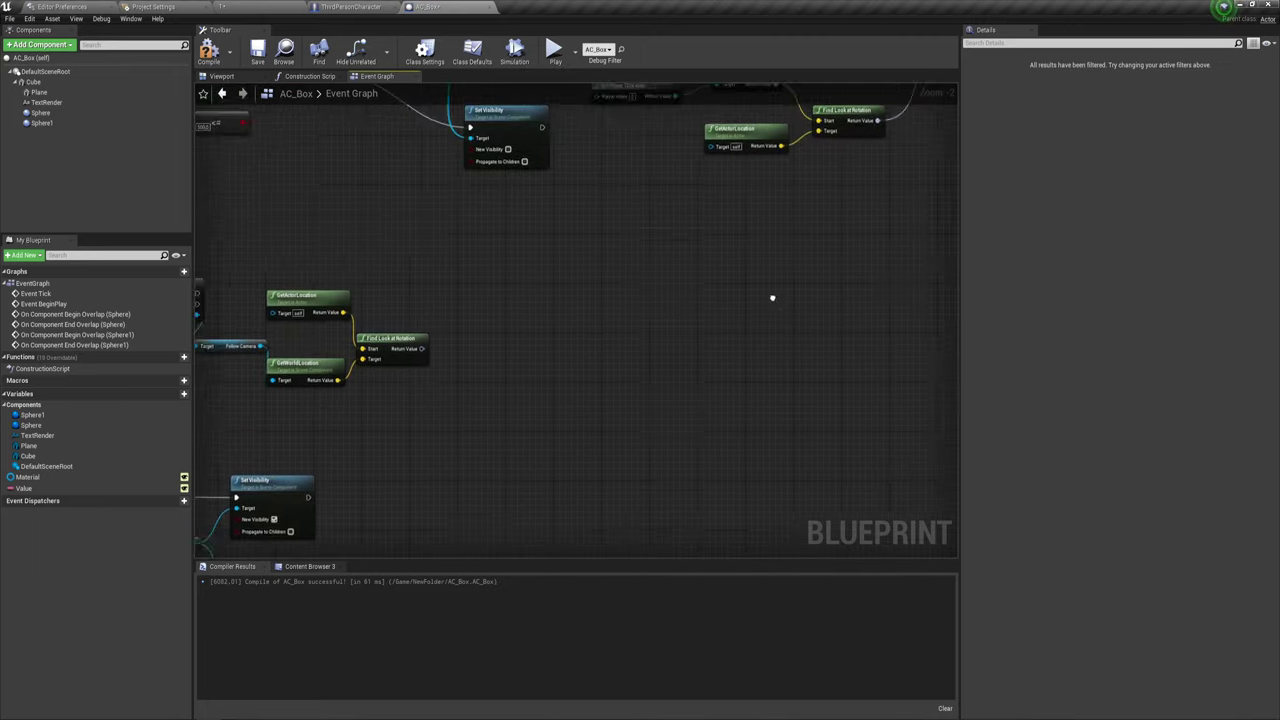
pyautogui.moveTo(563, 297); pyautogui.dragTo(798, 195, button='right')
pyautogui.moveTo(718, 161)
pyautogui.mouseDown(button='right')
pyautogui.moveTo(657, 277)
pyautogui.moveTo(551, 341)
pyautogui.mouseUp(button='right')
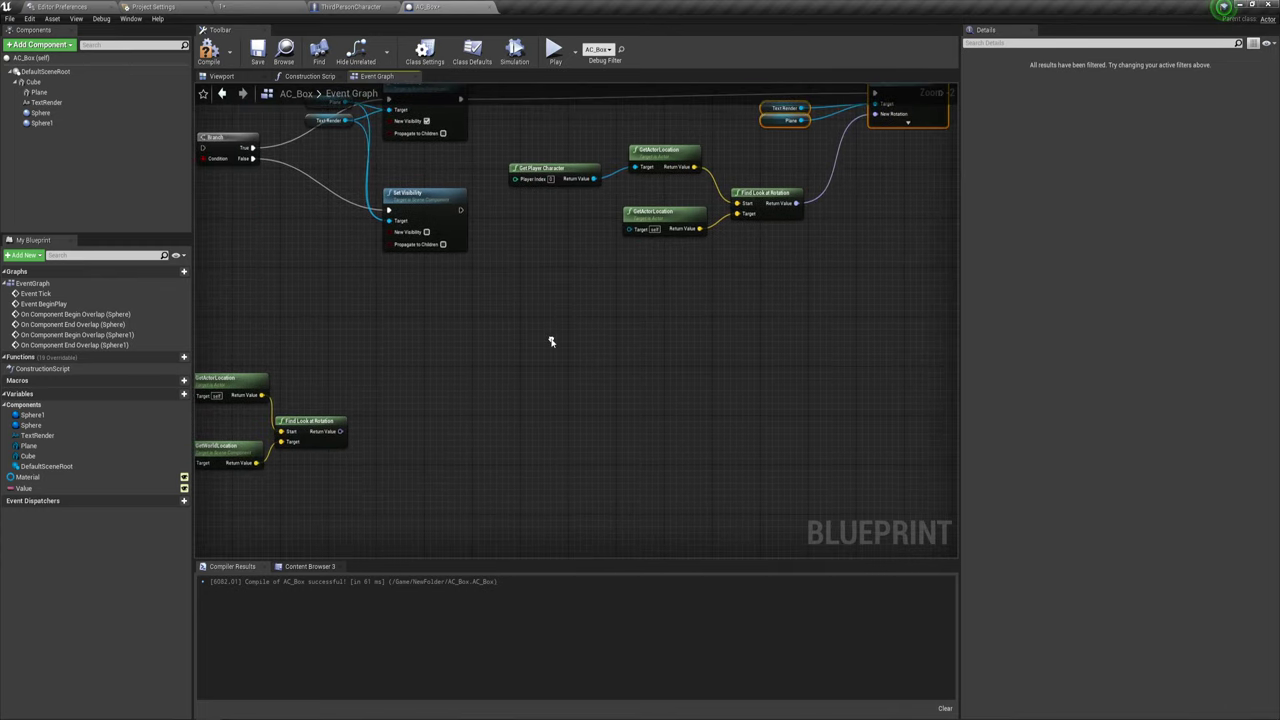
pyautogui.moveTo(674, 311); pyautogui.dragTo(511, 346, button='right')
pyautogui.scroll(2, 511, 346)
pyautogui.hotkey('ctrl', 'v')
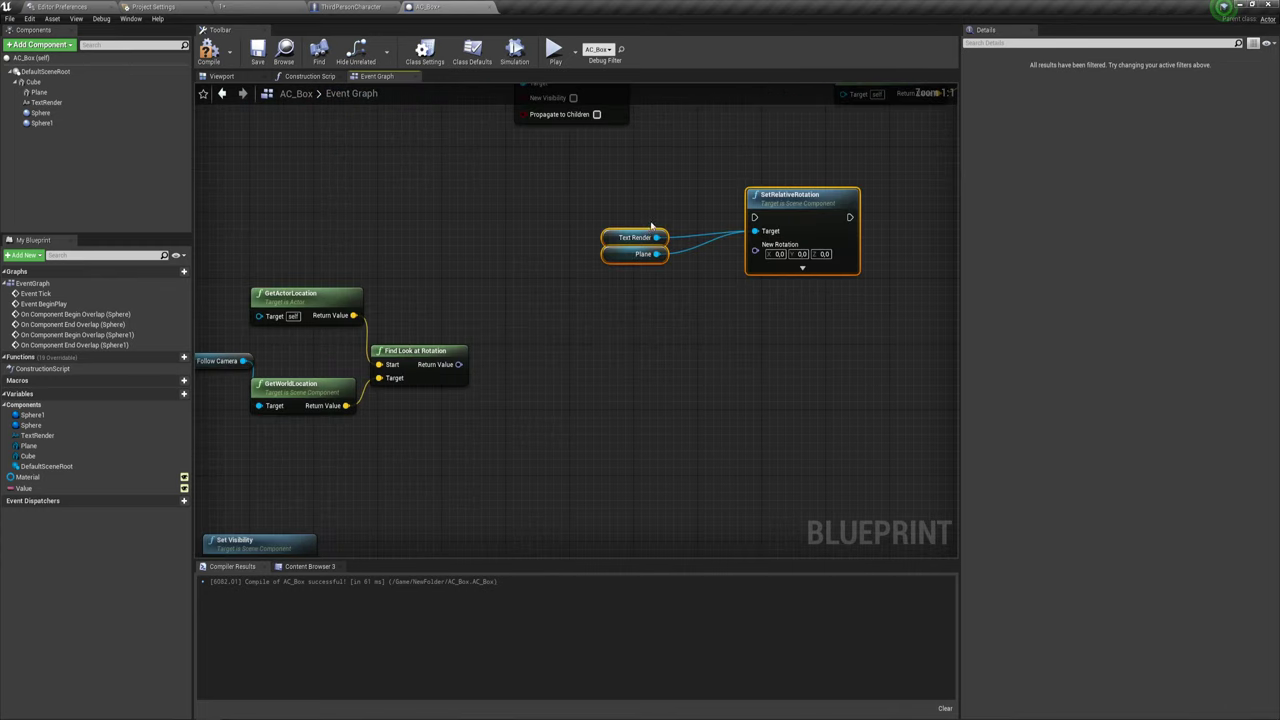
pyautogui.moveTo(800, 198); pyautogui.dragTo(680, 275)
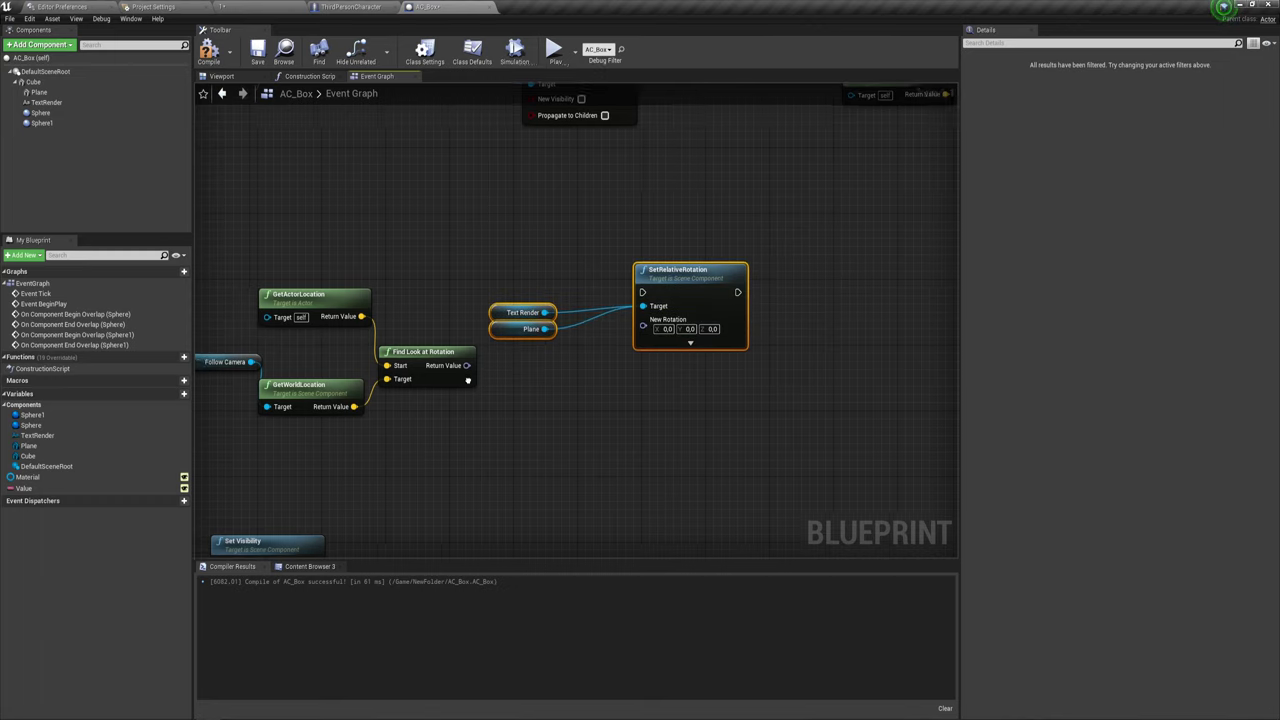
# - Run the pasted SetRelativeRotation after the cast, drop Text Render, feed in the look-at rotation, and compile
pyautogui.moveTo(276, 345); pyautogui.dragTo(420, 345, button='right')
pyautogui.moveTo(306, 292); pyautogui.dragTo(779, 292)
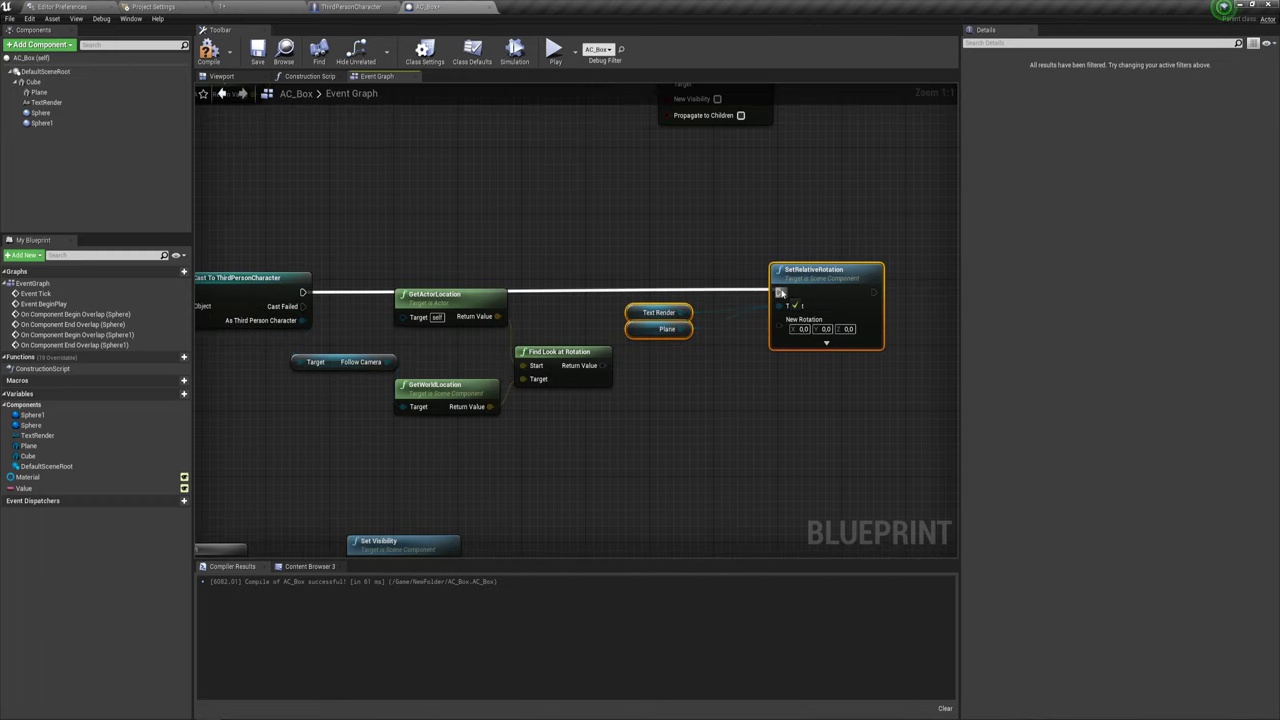
pyautogui.moveTo(663, 343); pyautogui.dragTo(578, 315, button='right')
pyautogui.click(565, 288)
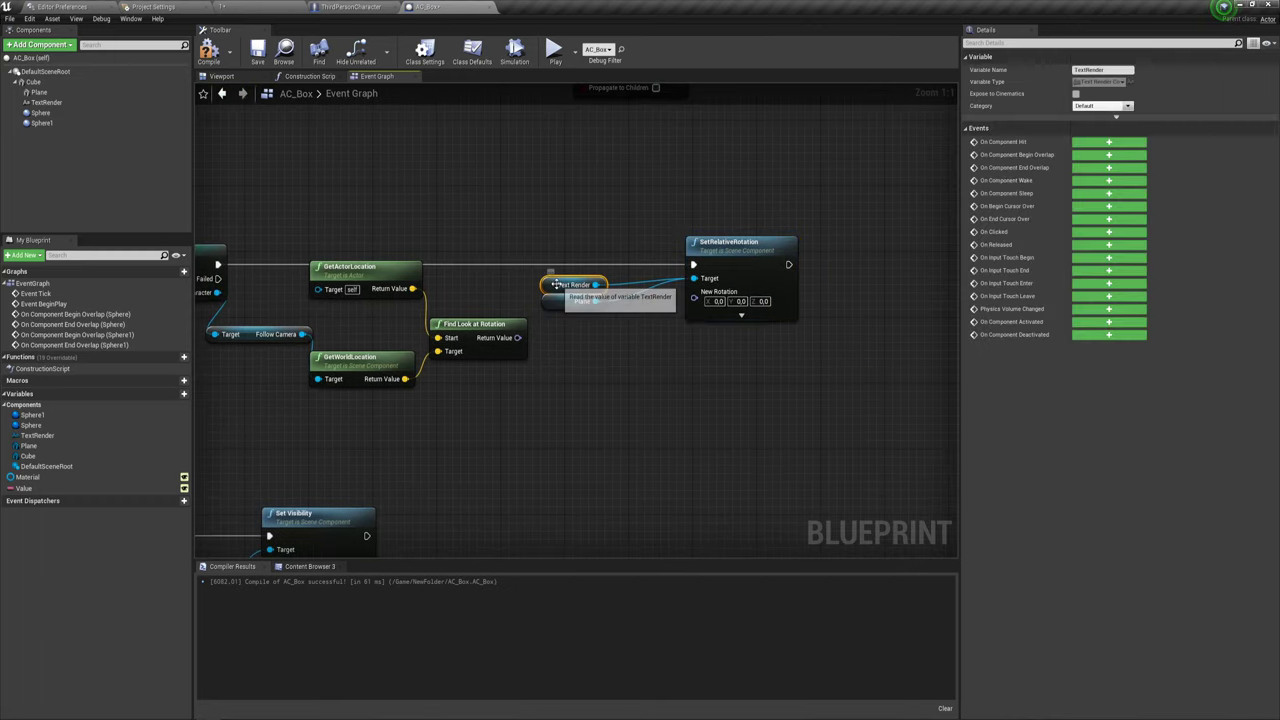
pyautogui.moveTo(29, 445); pyautogui.dragTo(565, 288)
pyautogui.moveTo(669, 351); pyautogui.dragTo(638, 360, button='right')
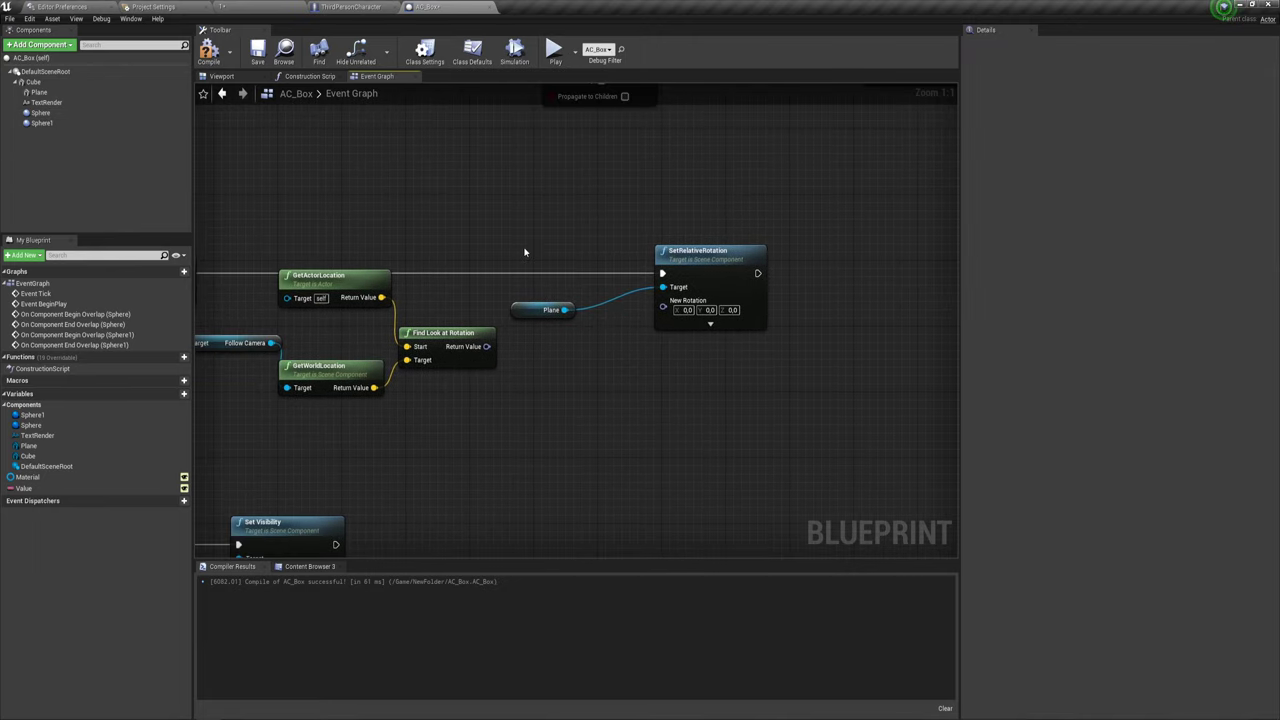
pyautogui.moveTo(657, 360); pyautogui.dragTo(631, 321, button='right')
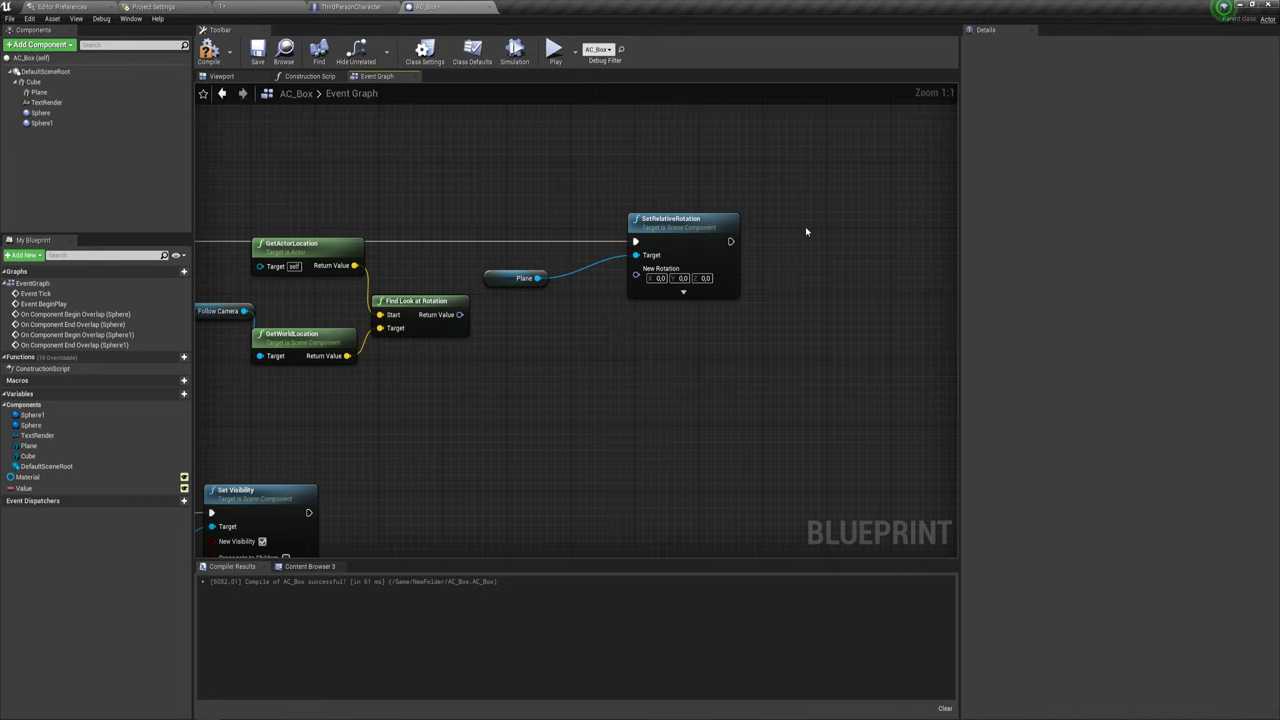
pyautogui.moveTo(636, 346)
pyautogui.mouseDown(button='right')
pyautogui.moveTo(683, 345)
pyautogui.moveTo(579, 361)
pyautogui.mouseUp(button='right')
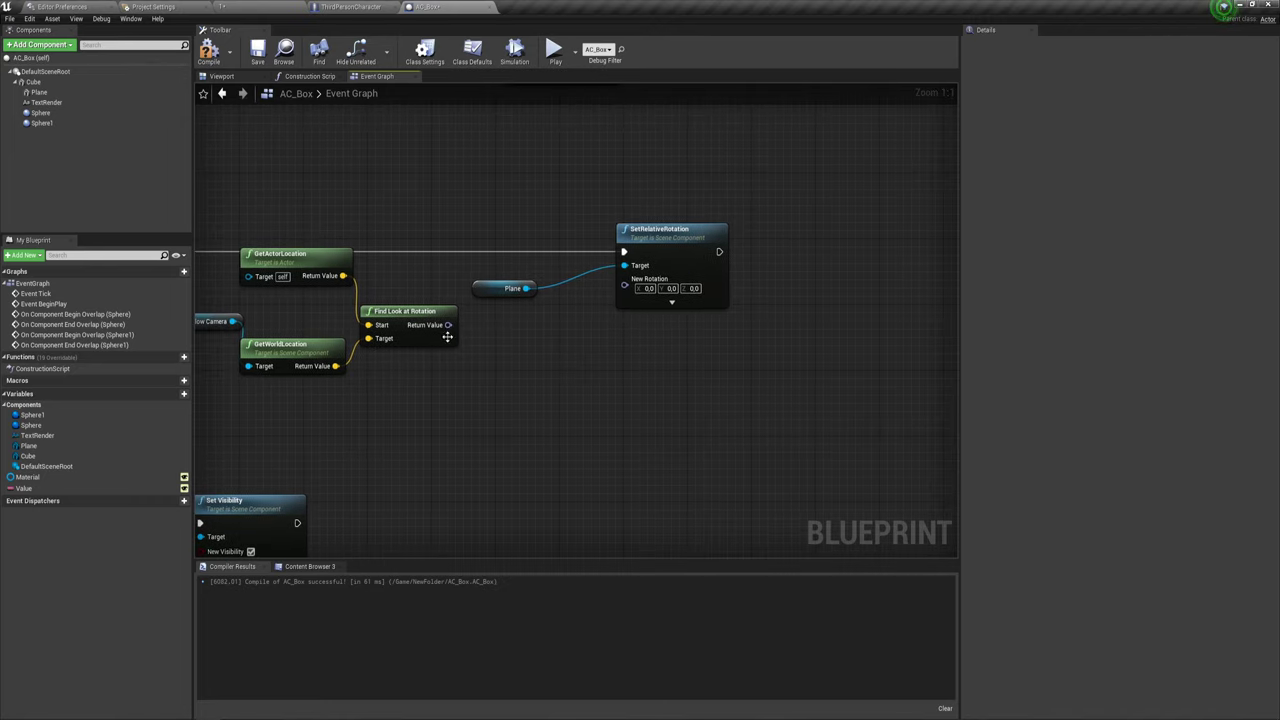
pyautogui.moveTo(448, 325); pyautogui.dragTo(625, 285)
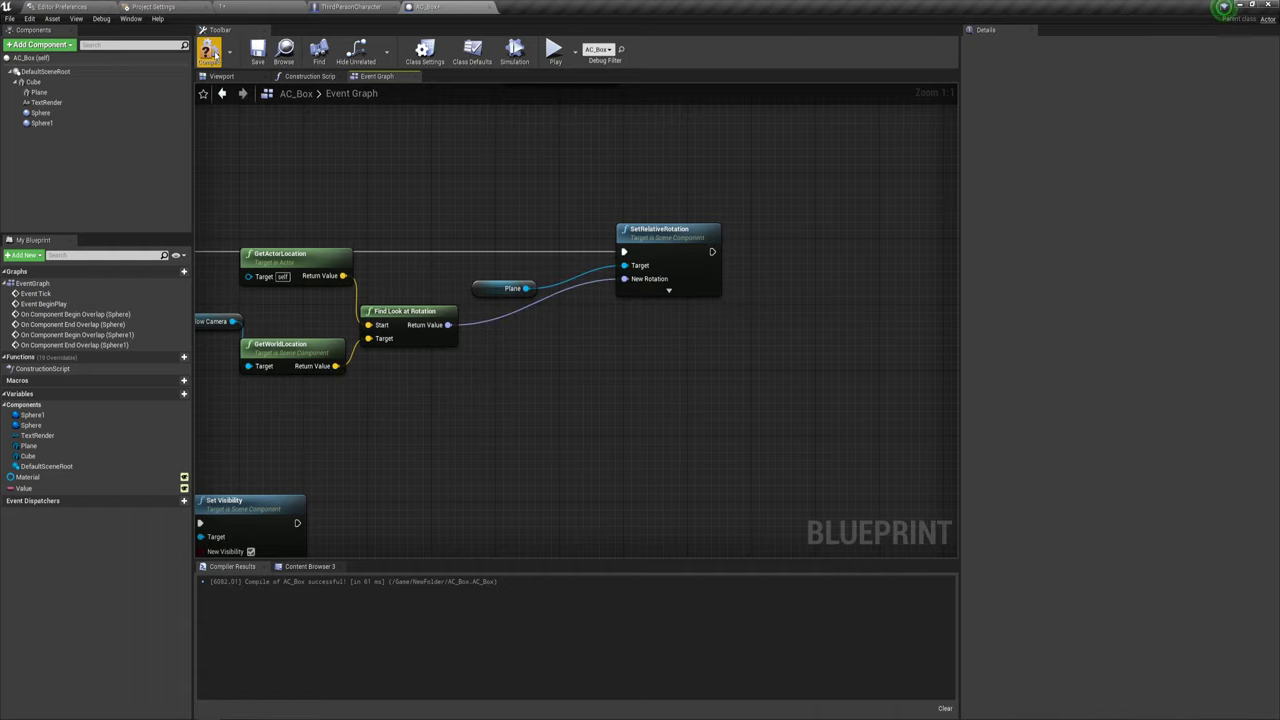
pyautogui.click(213, 54)
# - Play-test the level, running the character around the red Surprise Box with WASD, then stop with Esc
pyautogui.click(553, 50)
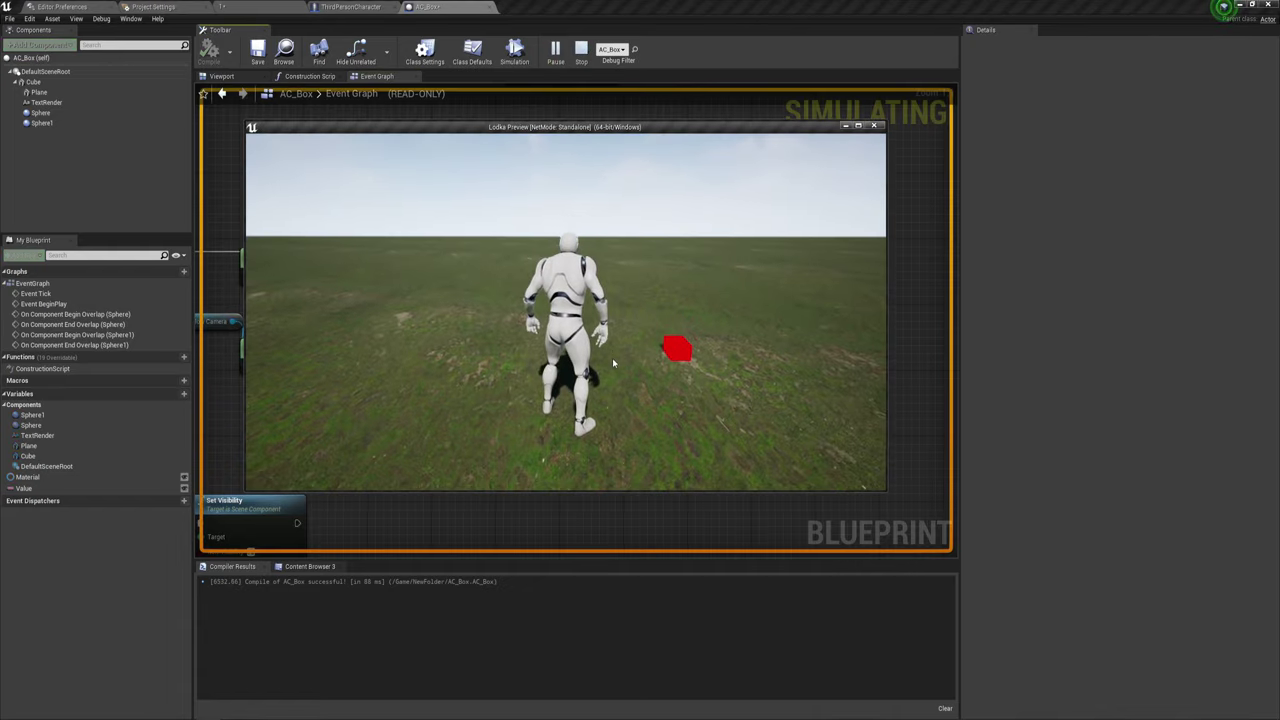
pyautogui.press('w')
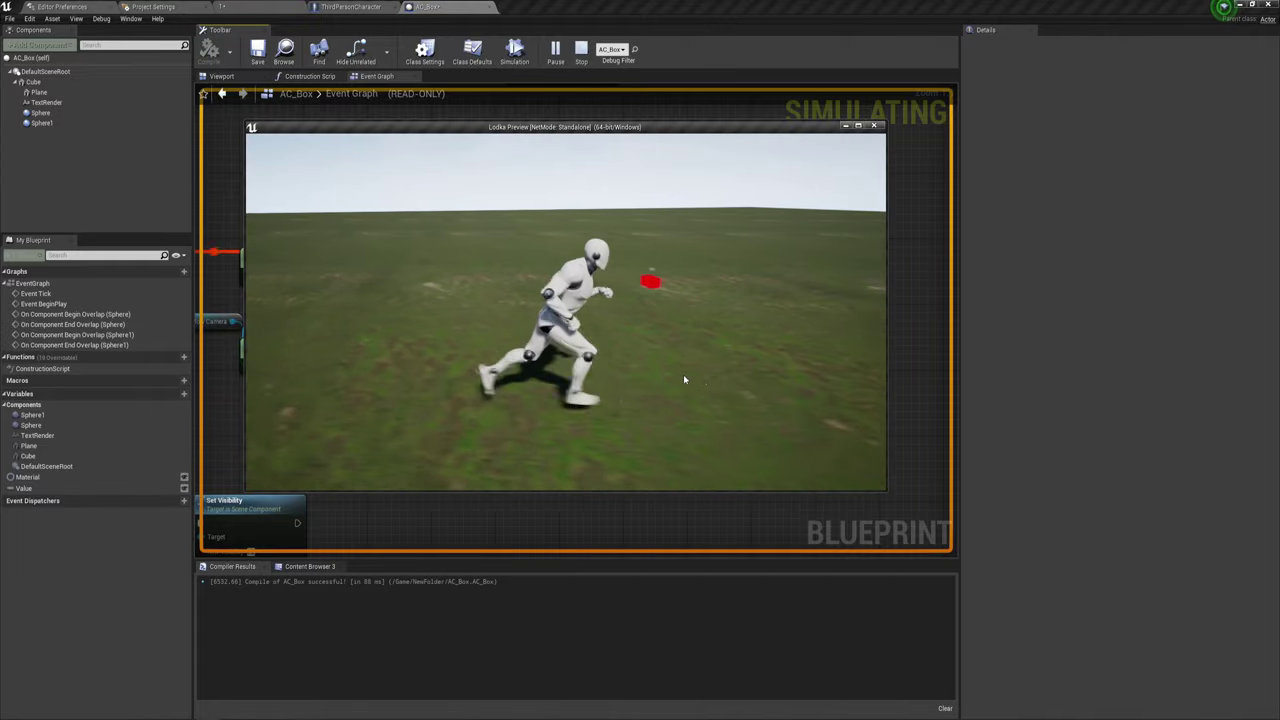
pyautogui.press('a')
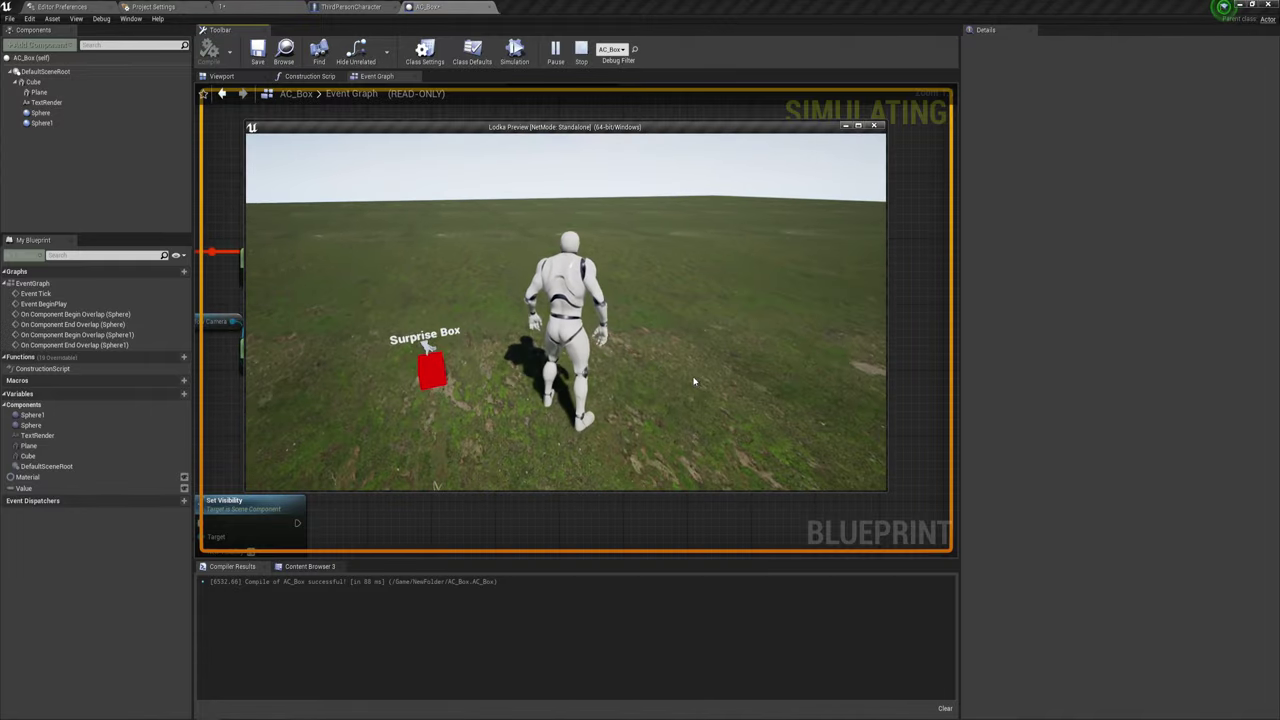
pyautogui.press('d')
pyautogui.press('s')
pyautogui.press('w')
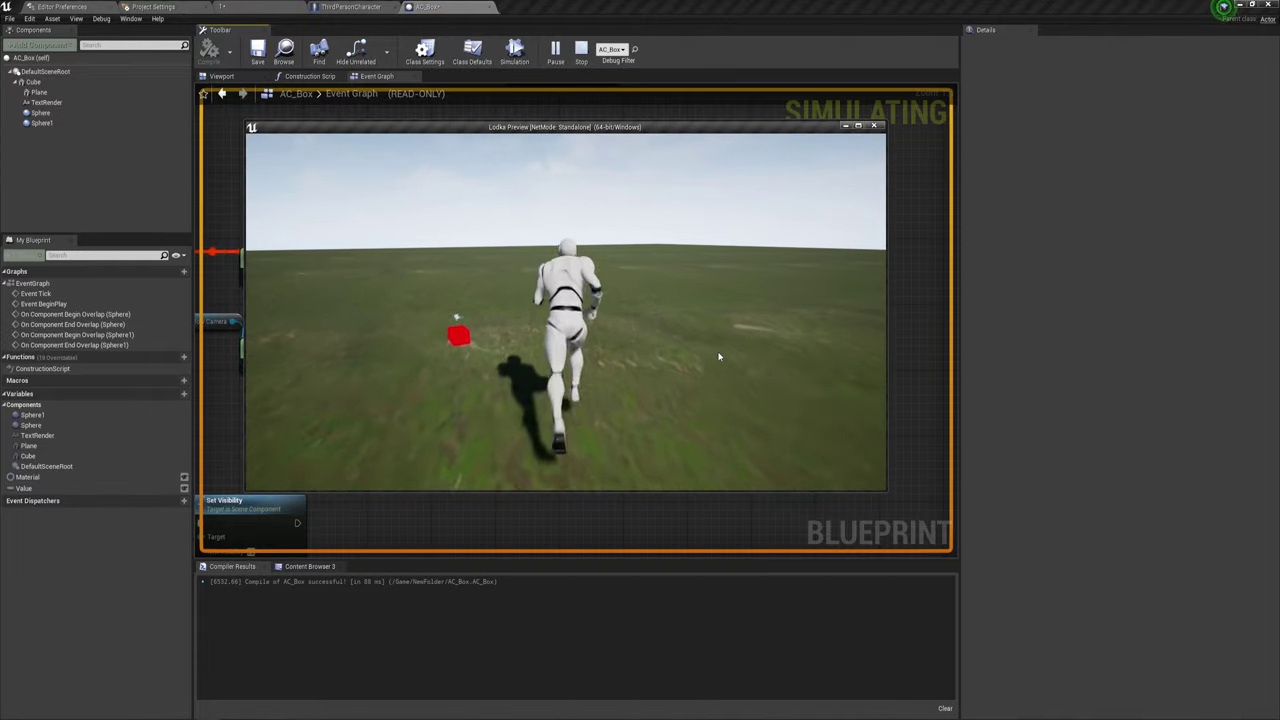
pyautogui.press('a')
pyautogui.press('d')
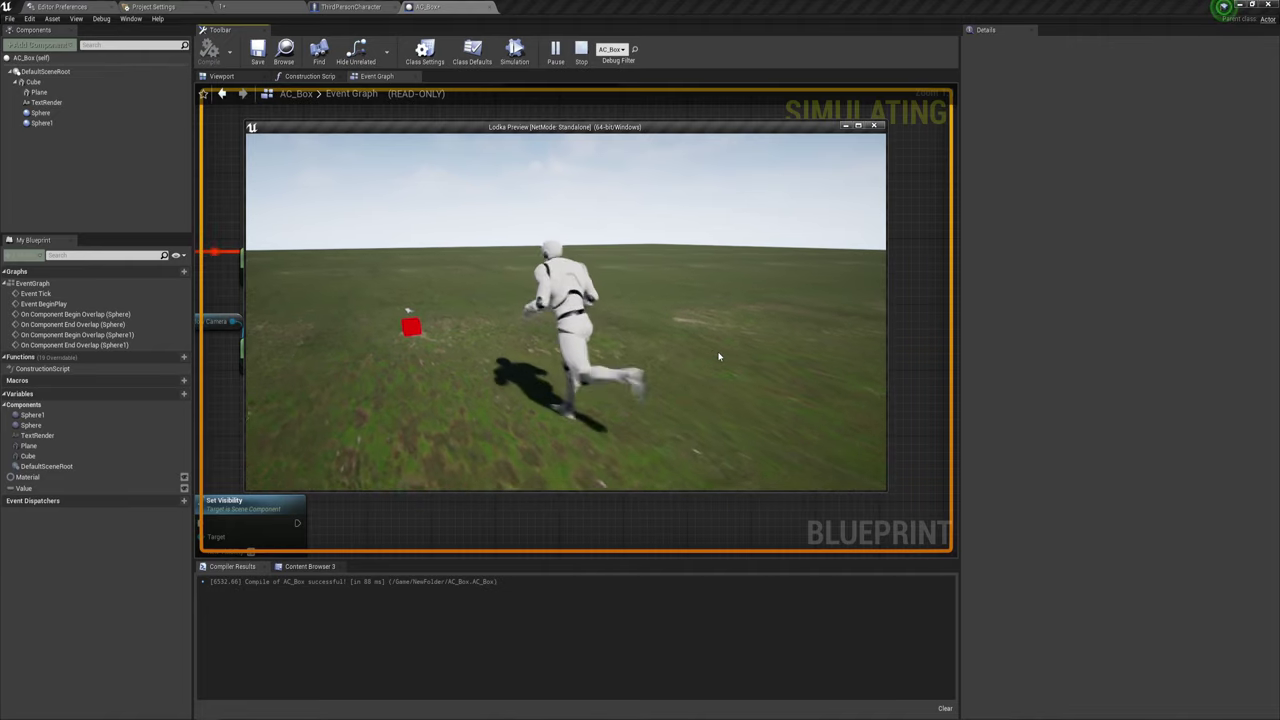
pyautogui.press('d')
pyautogui.press('s')
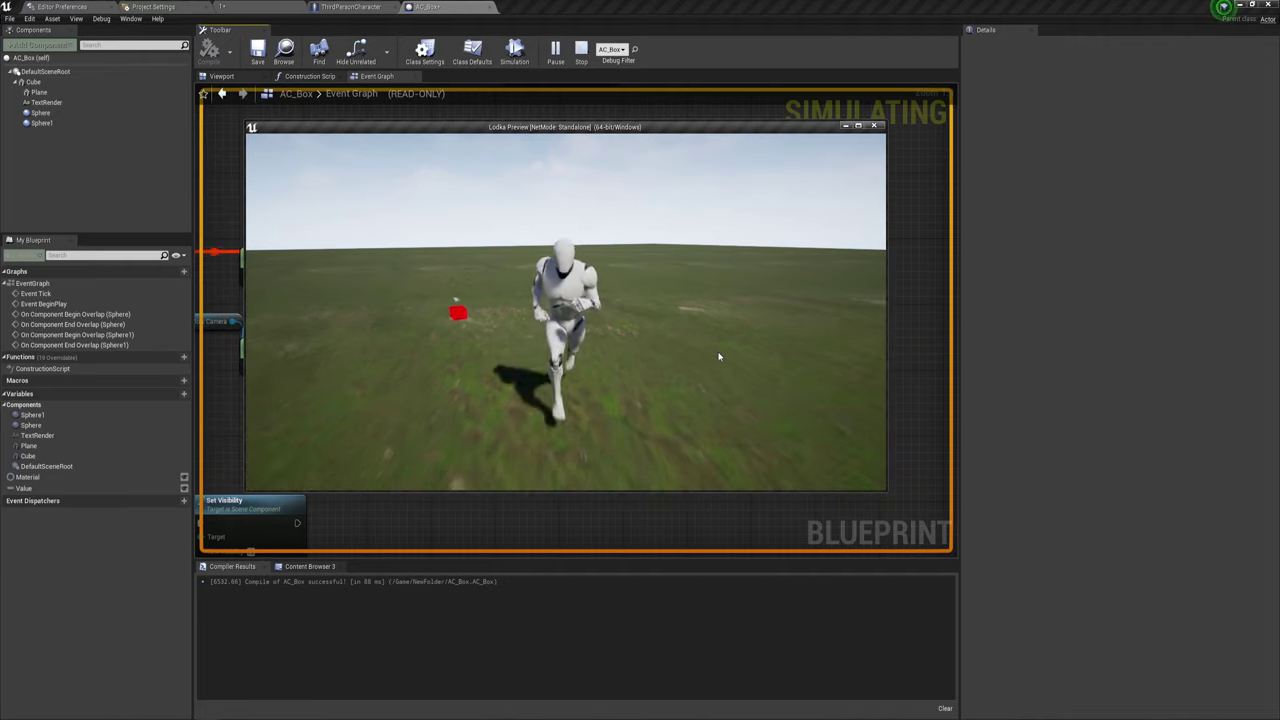
pyautogui.press('d')
pyautogui.press('w')
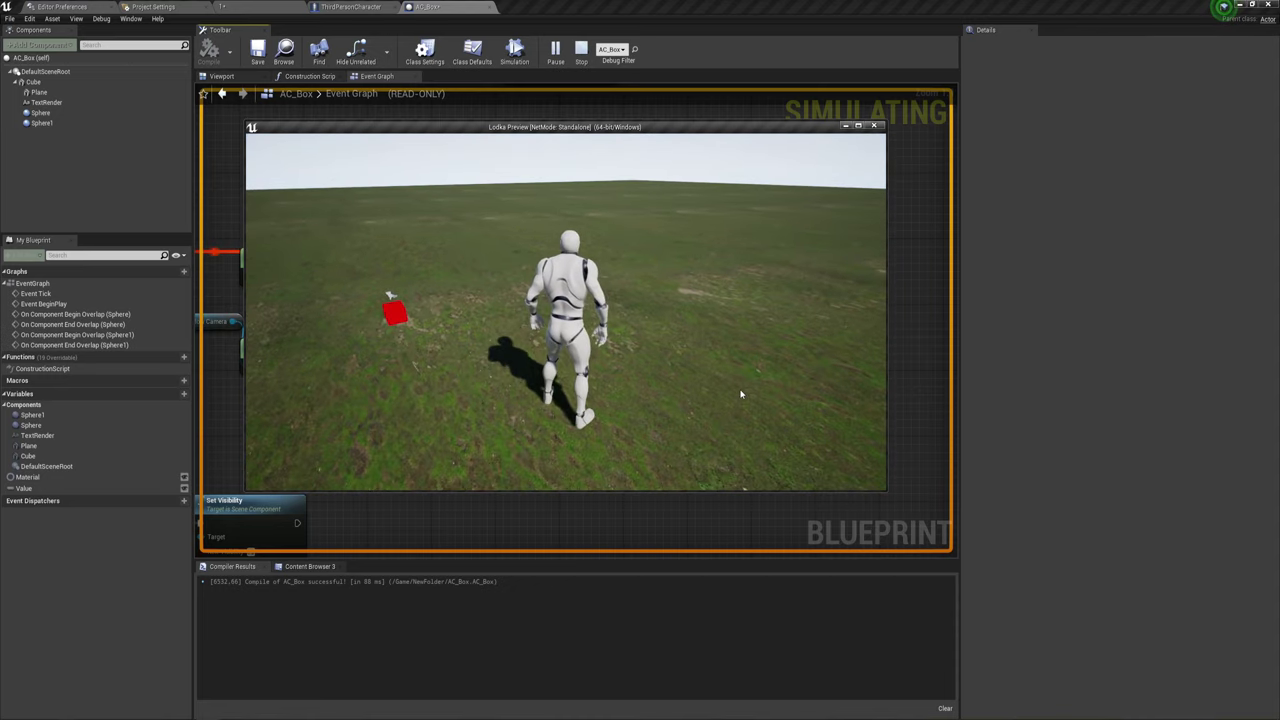
pyautogui.press('w')
pyautogui.press('a')
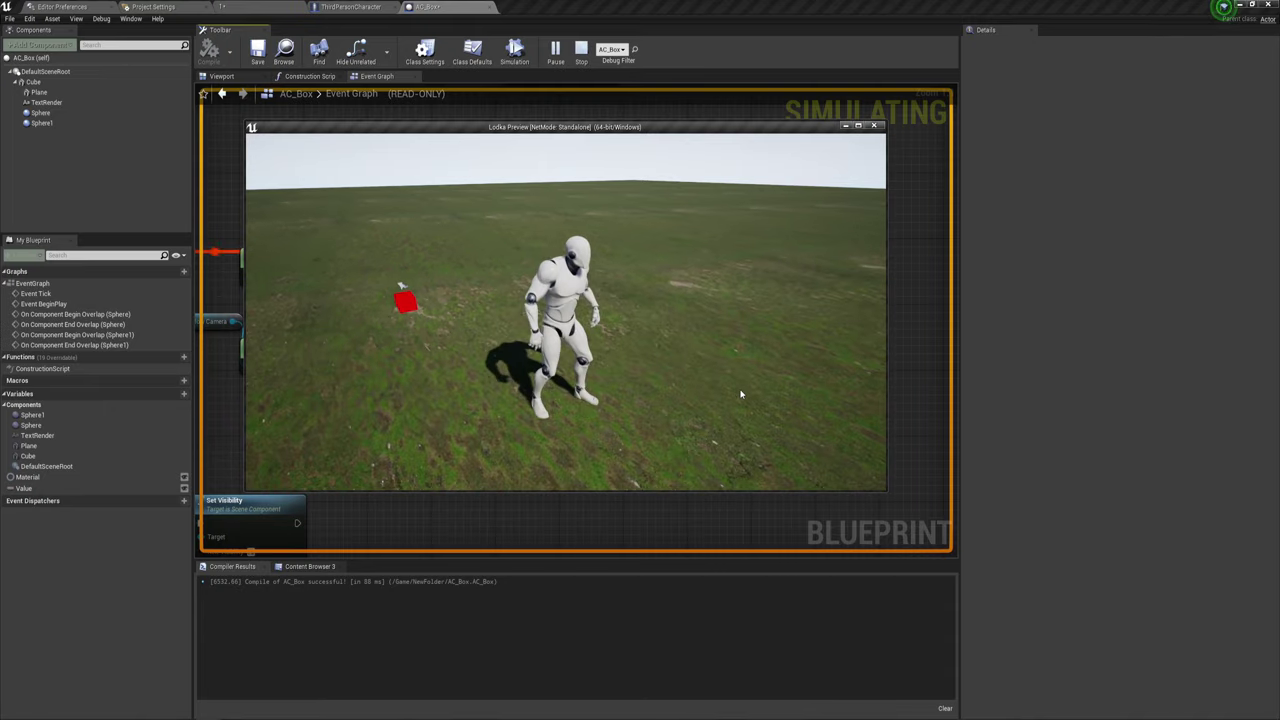
pyautogui.press('a')
pyautogui.press('w')
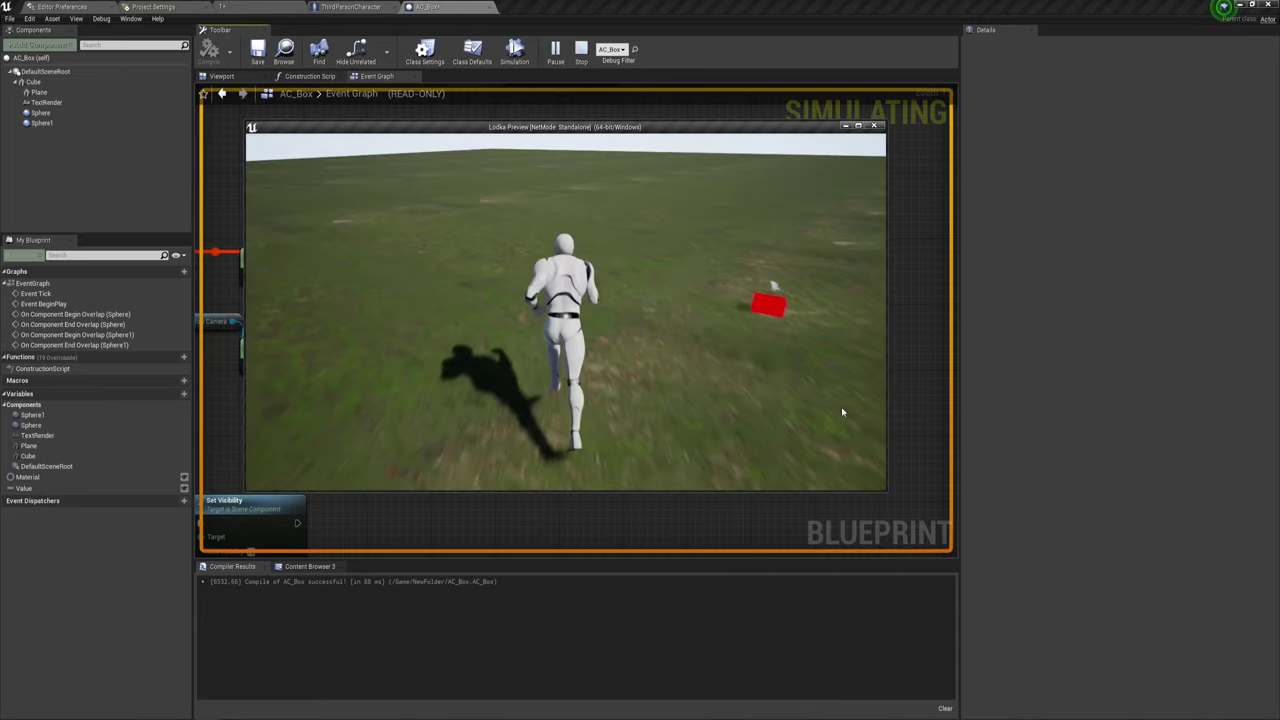
pyautogui.press('s')
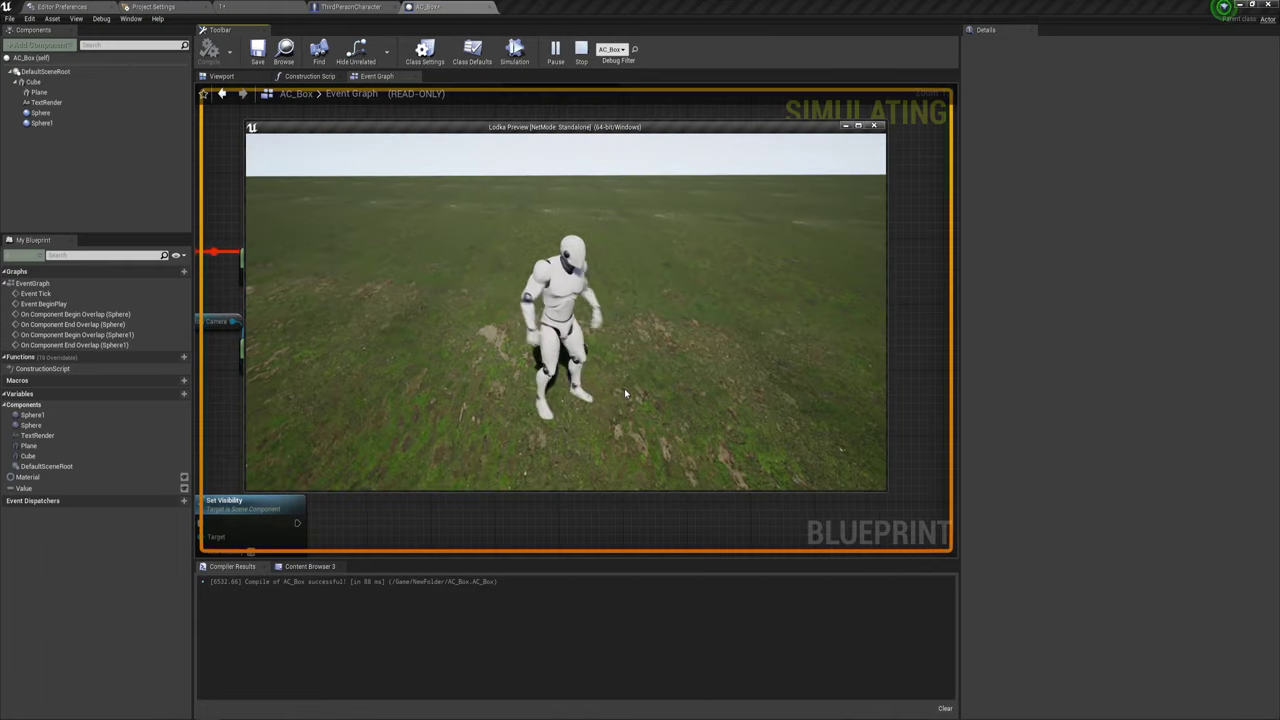
pyautogui.press('d')
pyautogui.press('d')
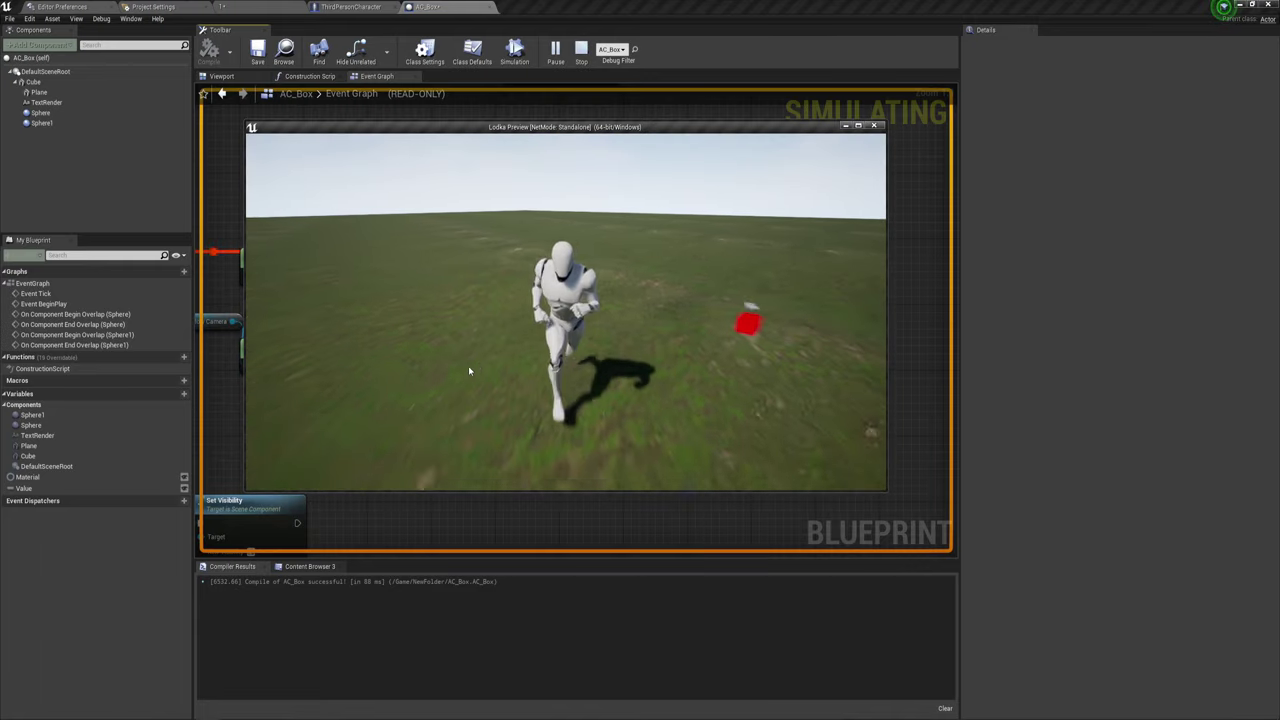
pyautogui.press('s')
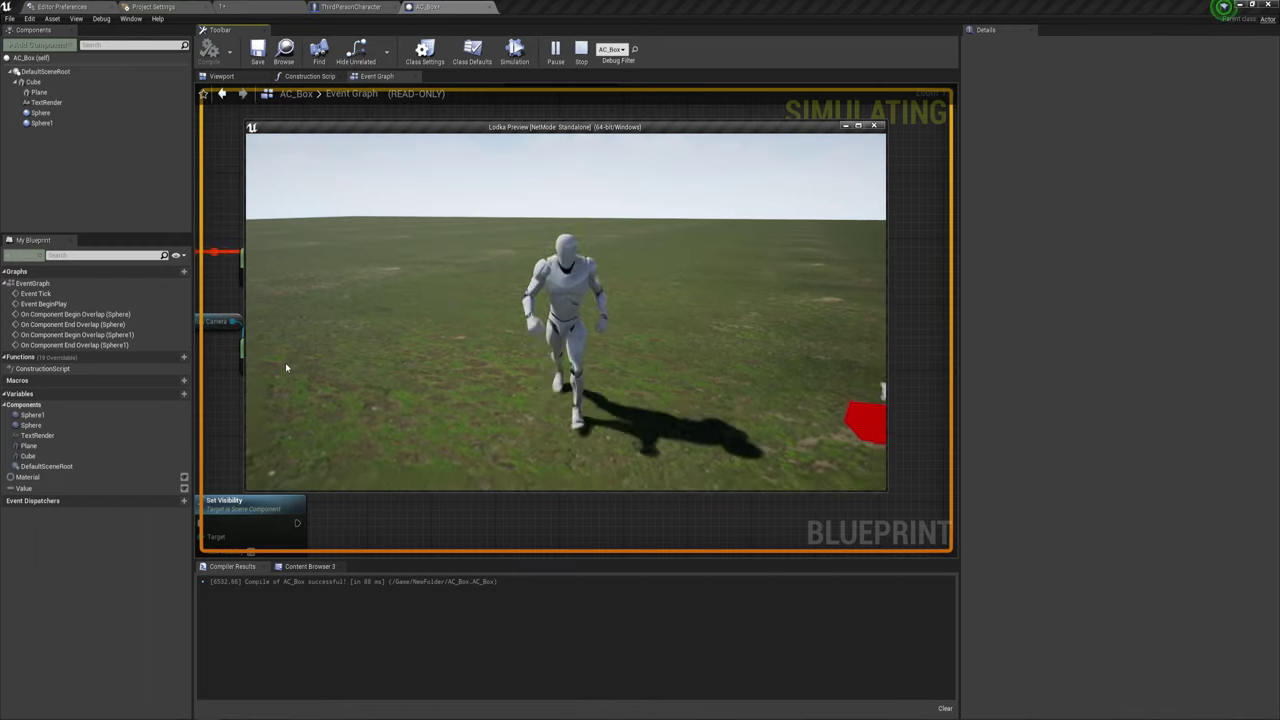
pyautogui.press('d')
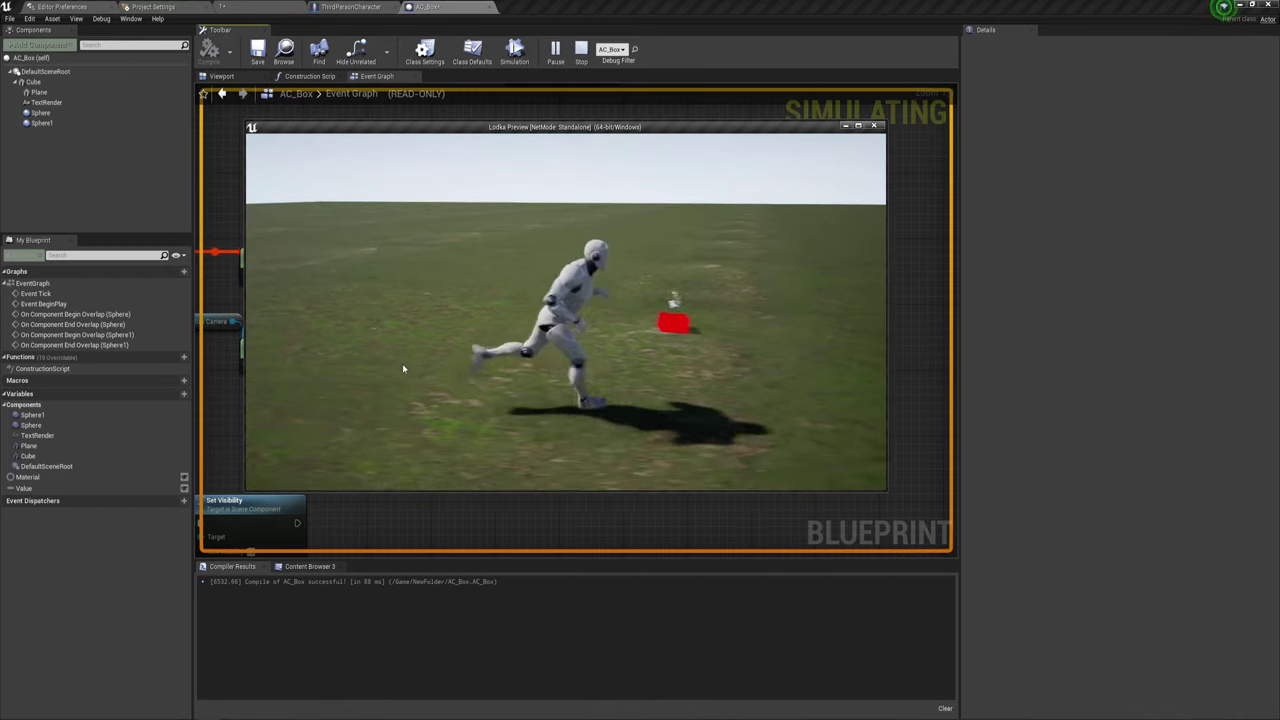
pyautogui.press('a')
pyautogui.press('d')
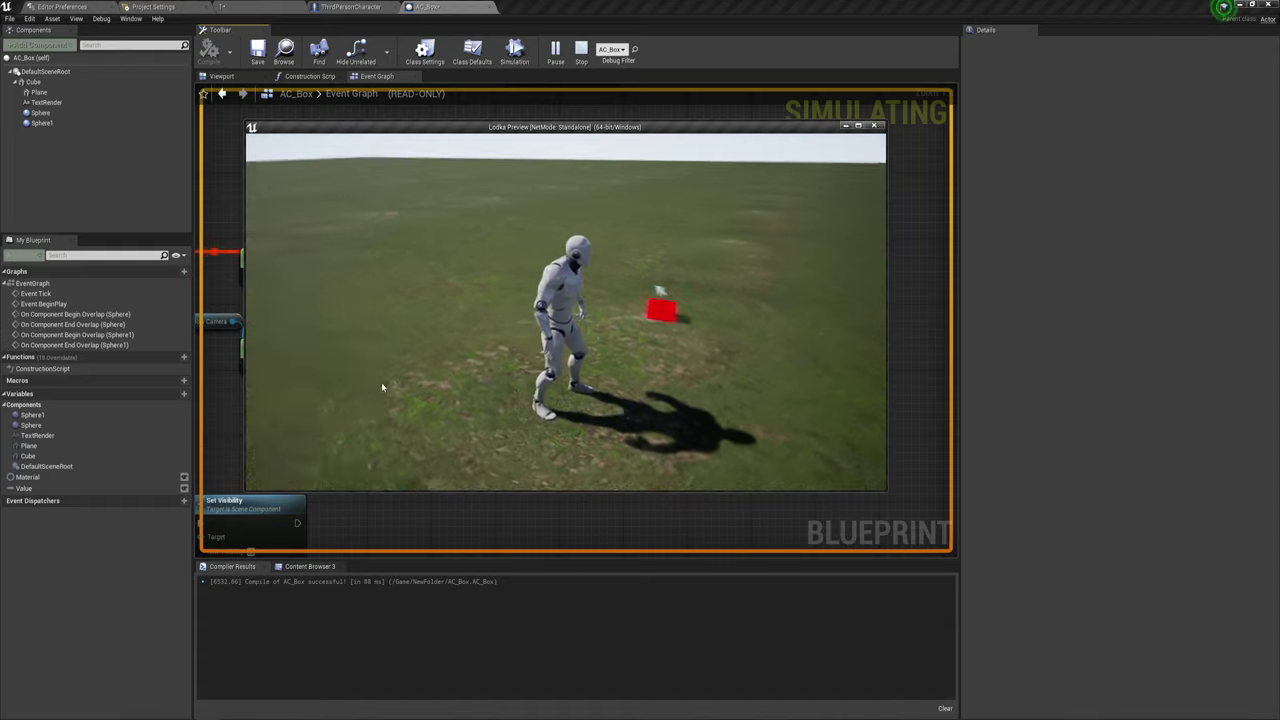
pyautogui.press('w')
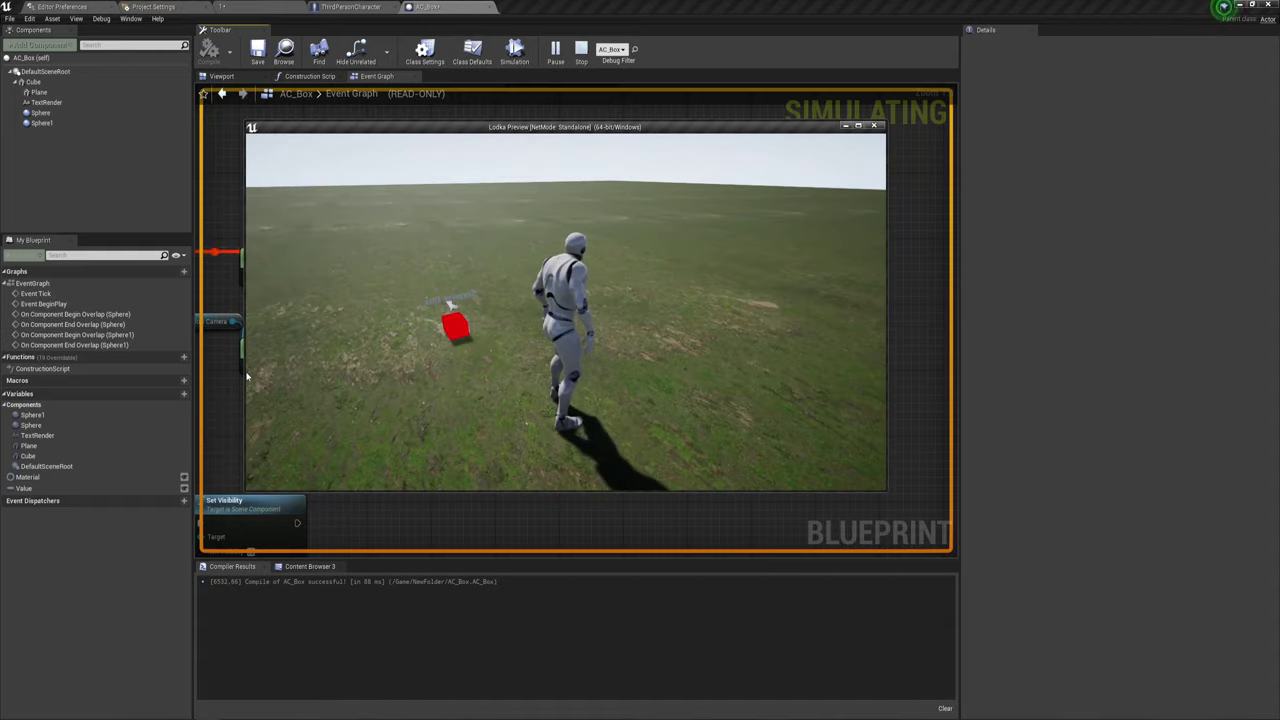
pyautogui.press('w')
pyautogui.press('s')
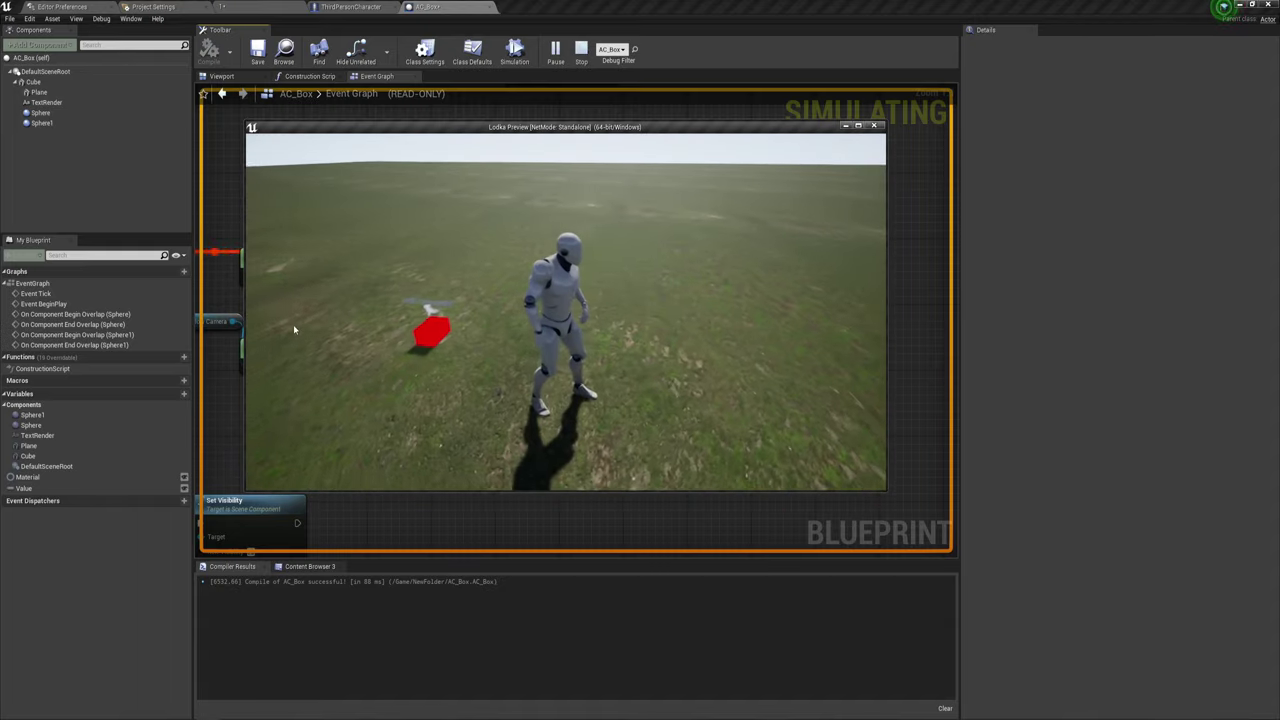
pyautogui.press('d')
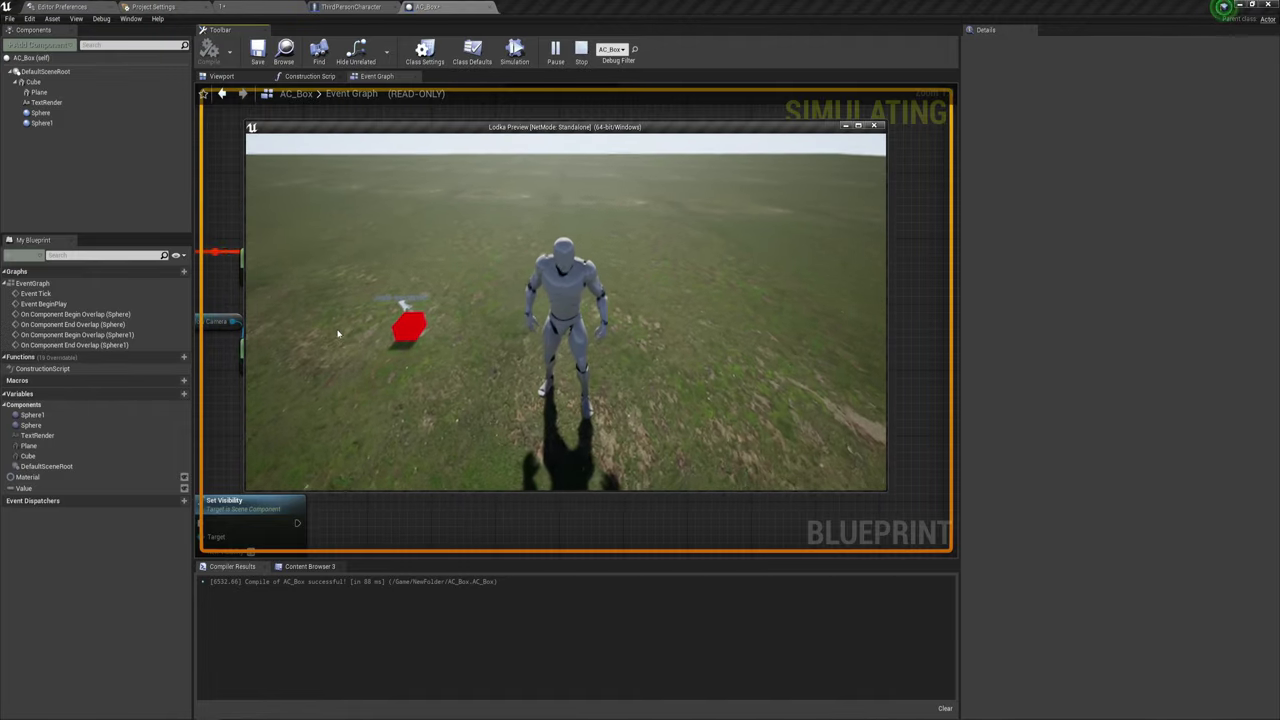
pyautogui.press('a')
pyautogui.press('w')
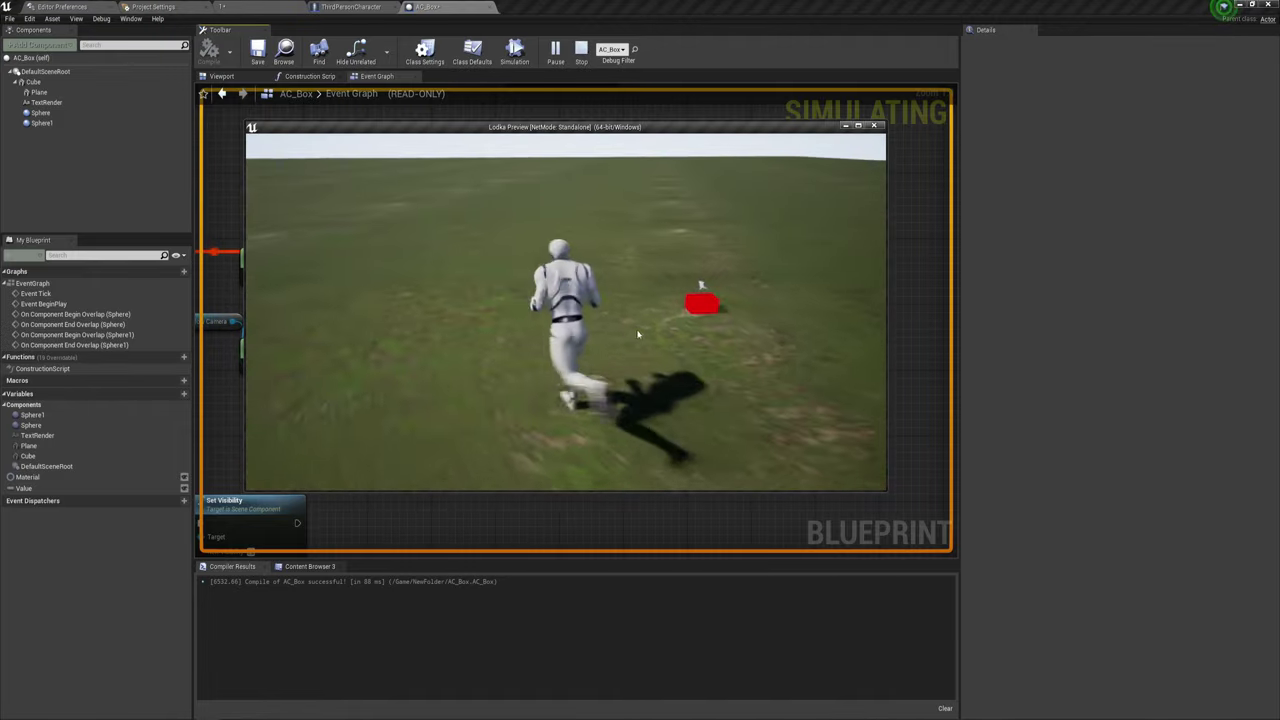
pyautogui.press('Escape')
# - Move Branch and Is Visible after the Plane's SetRelativeRotation, chain it in, and add a Text Render reference
pyautogui.scroll(-1, 654, 340)
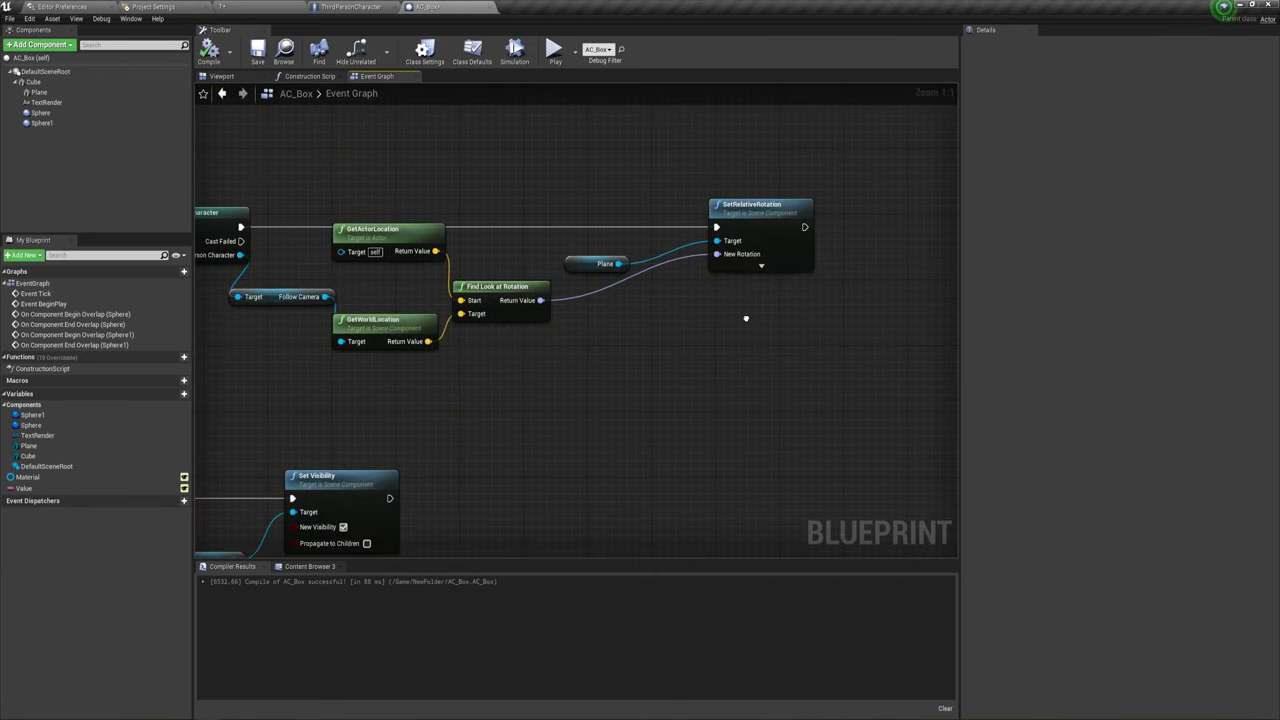
pyautogui.scroll(-1, 660, 345)
pyautogui.scroll(-1, 664, 326)
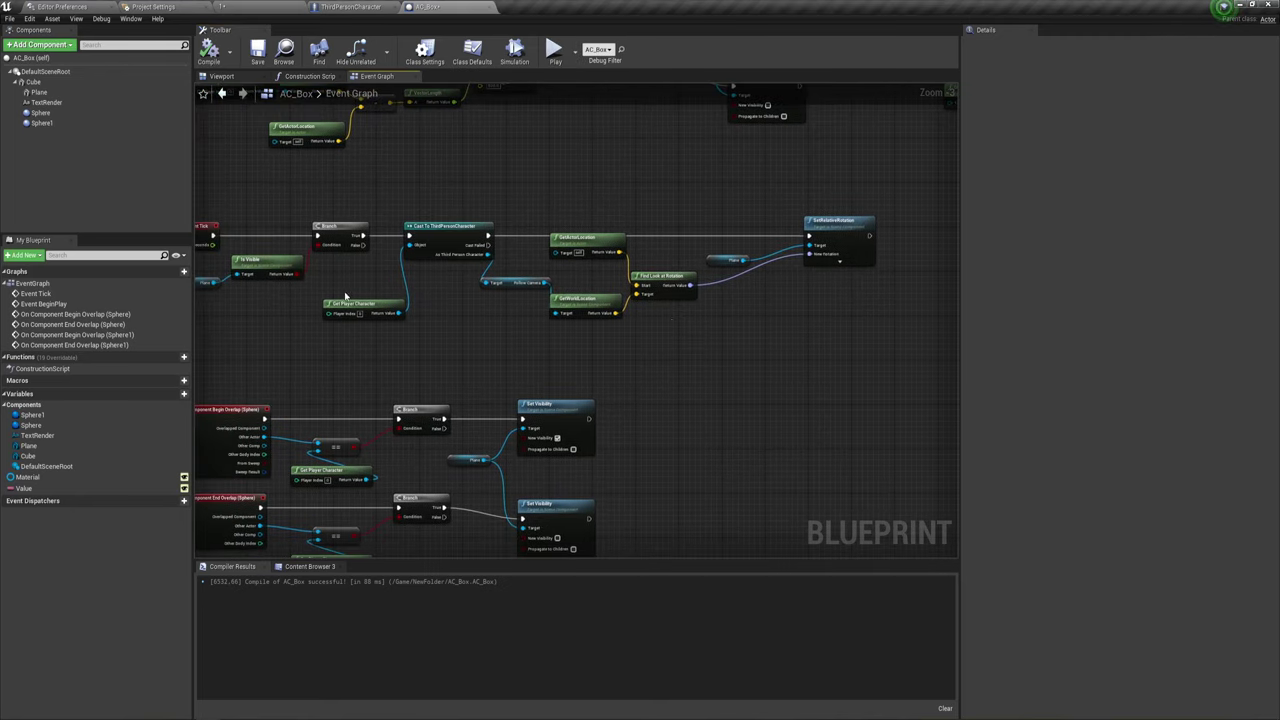
pyautogui.moveTo(268, 291); pyautogui.dragTo(347, 232)
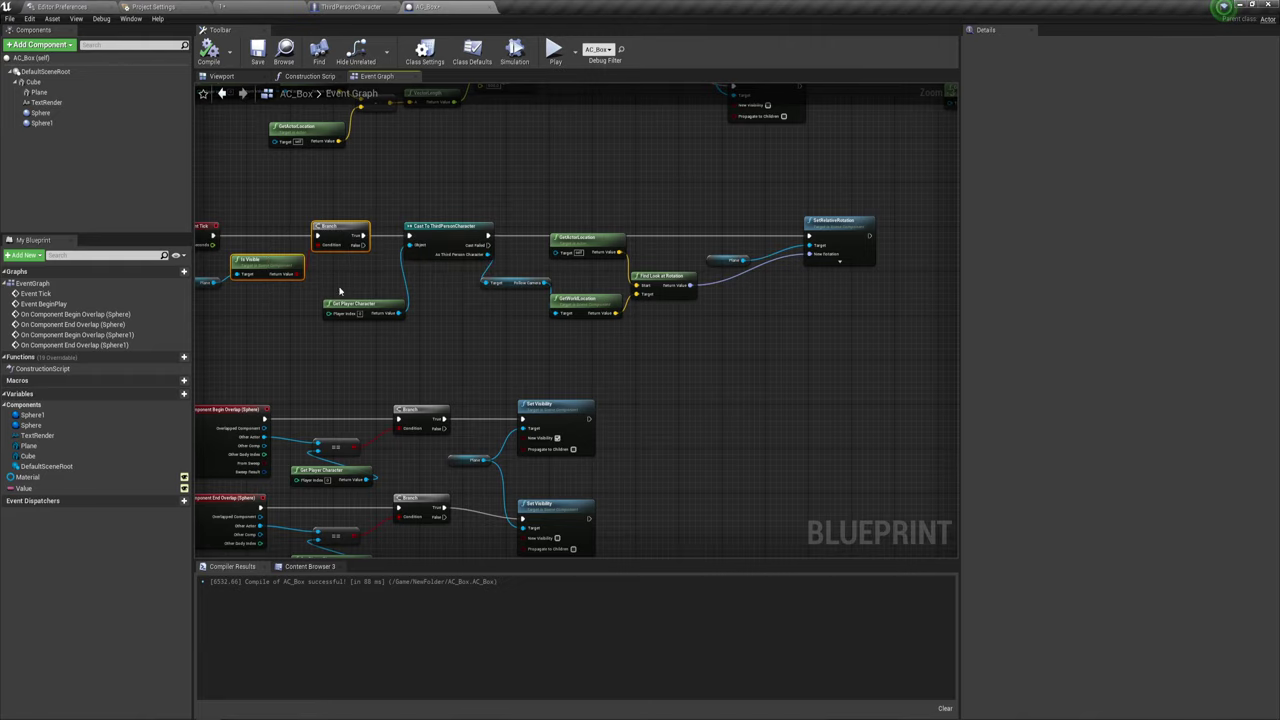
pyautogui.moveTo(894, 293); pyautogui.dragTo(757, 243, button='right')
pyautogui.hotkey('ctrl', 'v')
pyautogui.scroll(3, 766, 286)
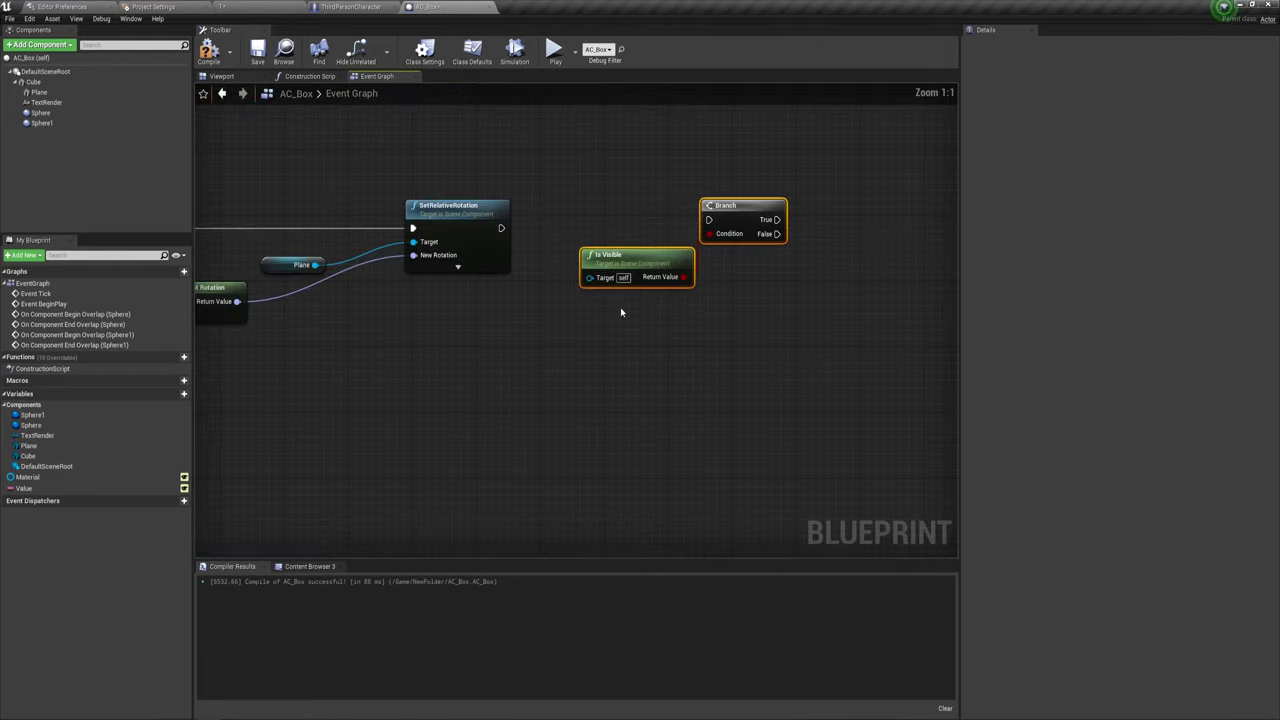
pyautogui.moveTo(45, 102)
pyautogui.mouseDown()
pyautogui.moveTo(541, 299)
pyautogui.moveTo(590, 277)
pyautogui.mouseUp()
pyautogui.moveTo(501, 228); pyautogui.dragTo(631, 221)
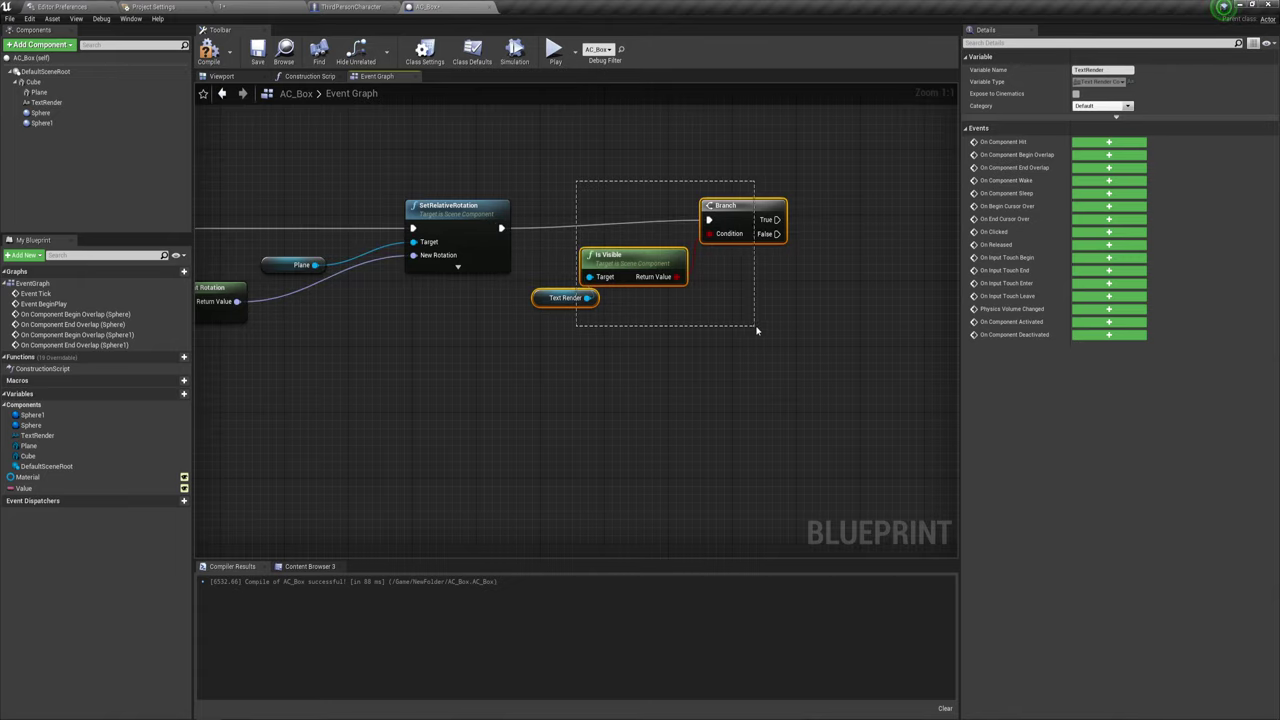
# - Copy SetRelativeRotation after the Branch and give it a Text Render reference as target
pyautogui.moveTo(757, 330); pyautogui.dragTo(757, 330)
pyautogui.scroll(-1, 745, 245)
pyautogui.moveTo(250, 420)
pyautogui.mouseDown(button='right')
pyautogui.moveTo(480, 443)
pyautogui.moveTo(370, 441)
pyautogui.mouseUp(button='right')
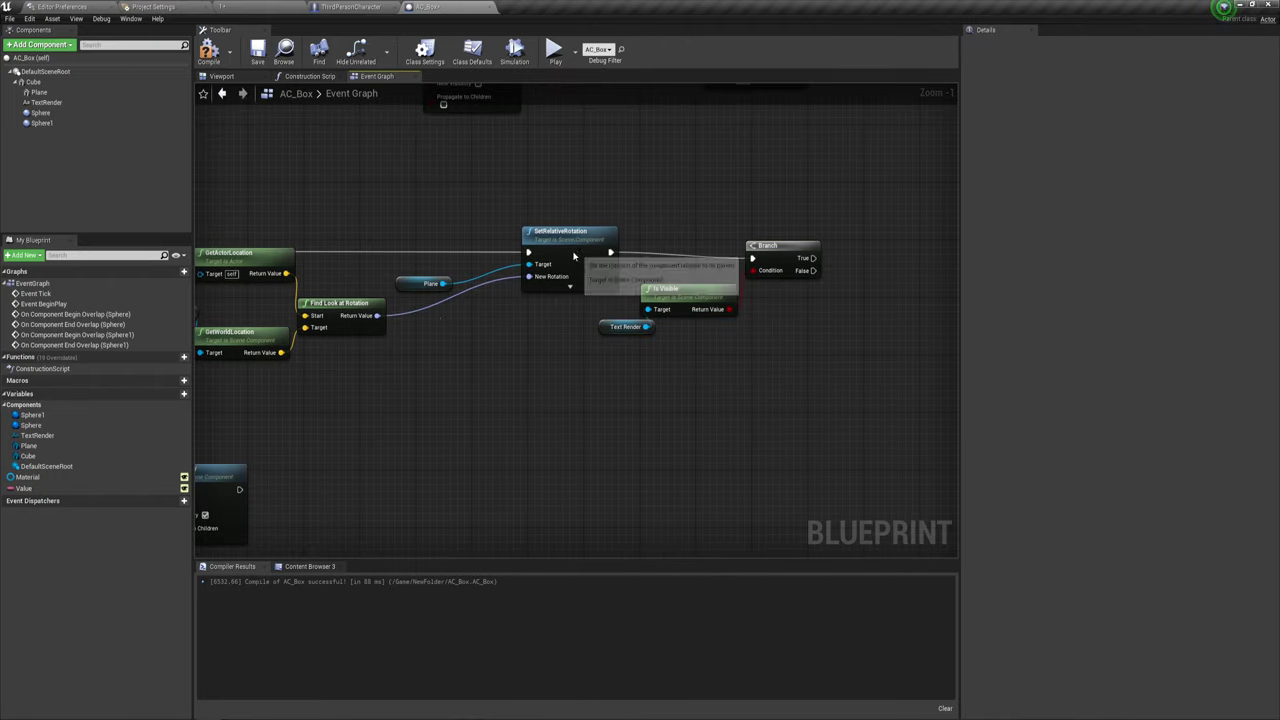
pyautogui.click(566, 241)
pyautogui.moveTo(765, 346); pyautogui.dragTo(589, 346, button='right')
pyautogui.hotkey('ctrl', 'c')
pyautogui.hotkey('ctrl', 'v')
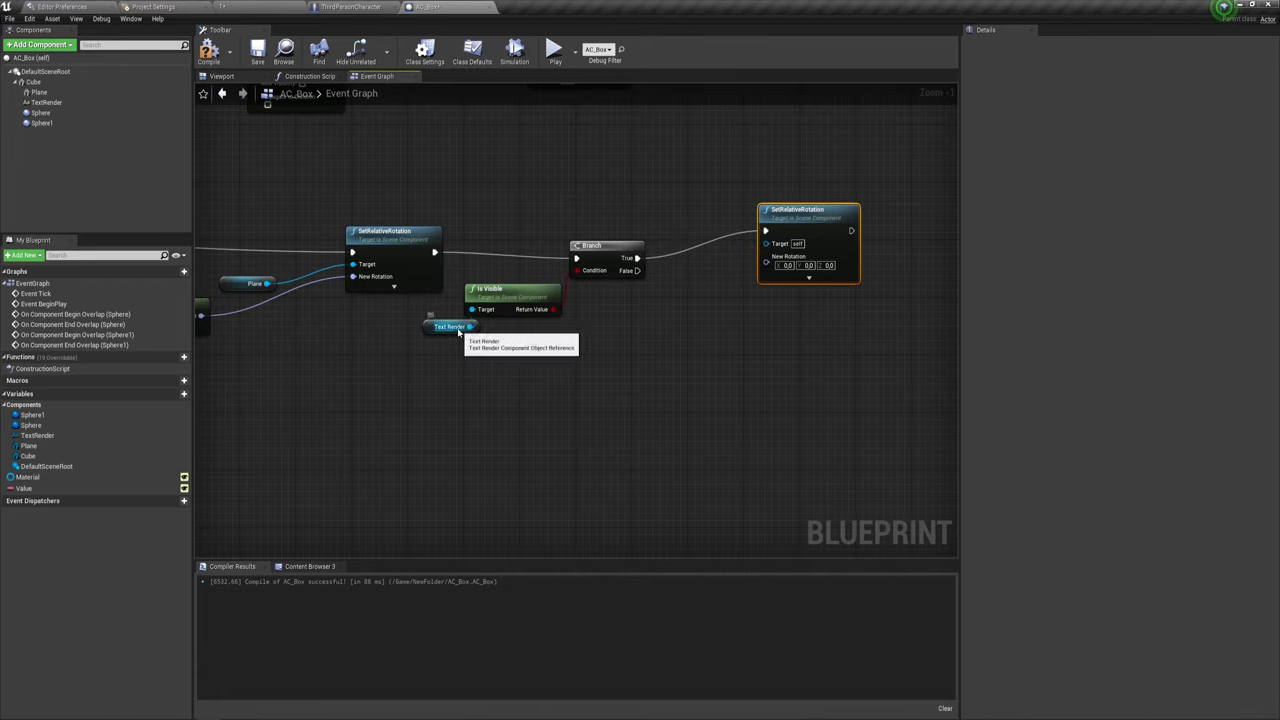
pyautogui.moveTo(43, 104); pyautogui.dragTo(700, 270)
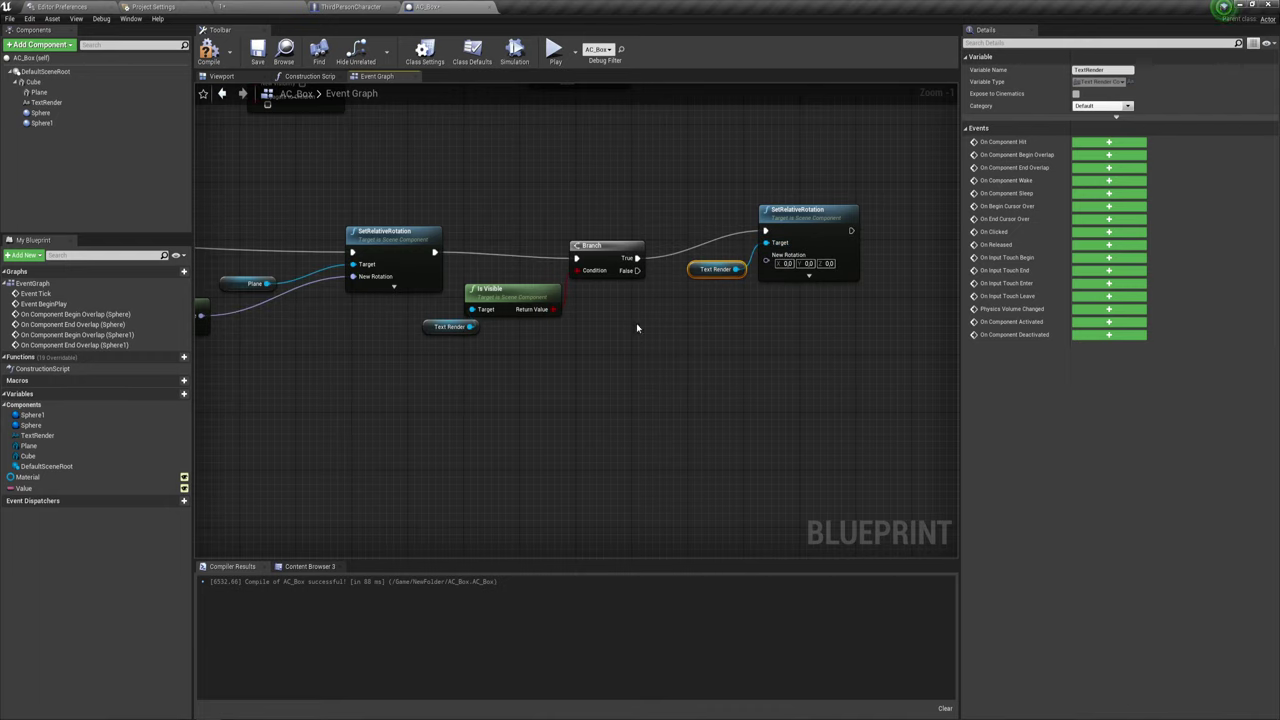
# - Feed the look-at rotation into the copy's New Rotation through a reroute point below Text Render
pyautogui.moveTo(636, 323); pyautogui.dragTo(751, 269, button='right')
pyautogui.moveTo(616, 354)
pyautogui.mouseDown(button='right')
pyautogui.moveTo(711, 358)
pyautogui.moveTo(598, 358)
pyautogui.mouseUp(button='right')
pyautogui.scroll(1, 650, 356)
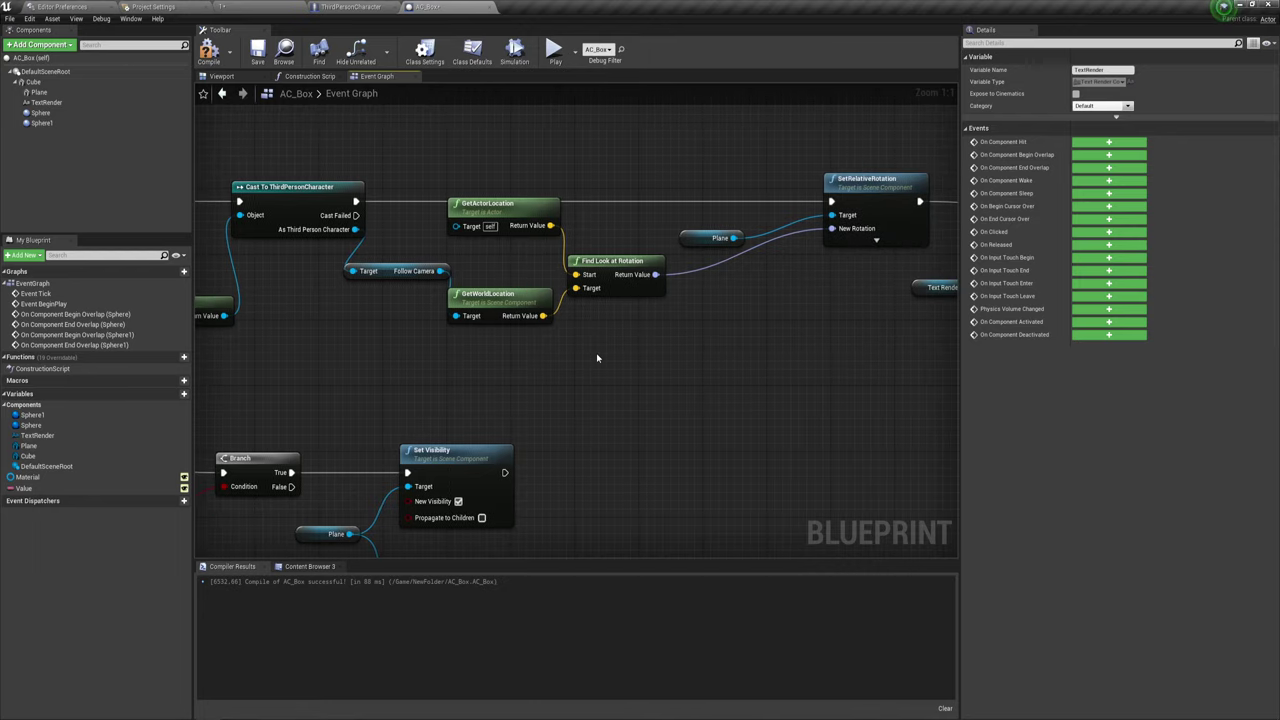
pyautogui.moveTo(441, 271); pyautogui.dragTo(441, 272)
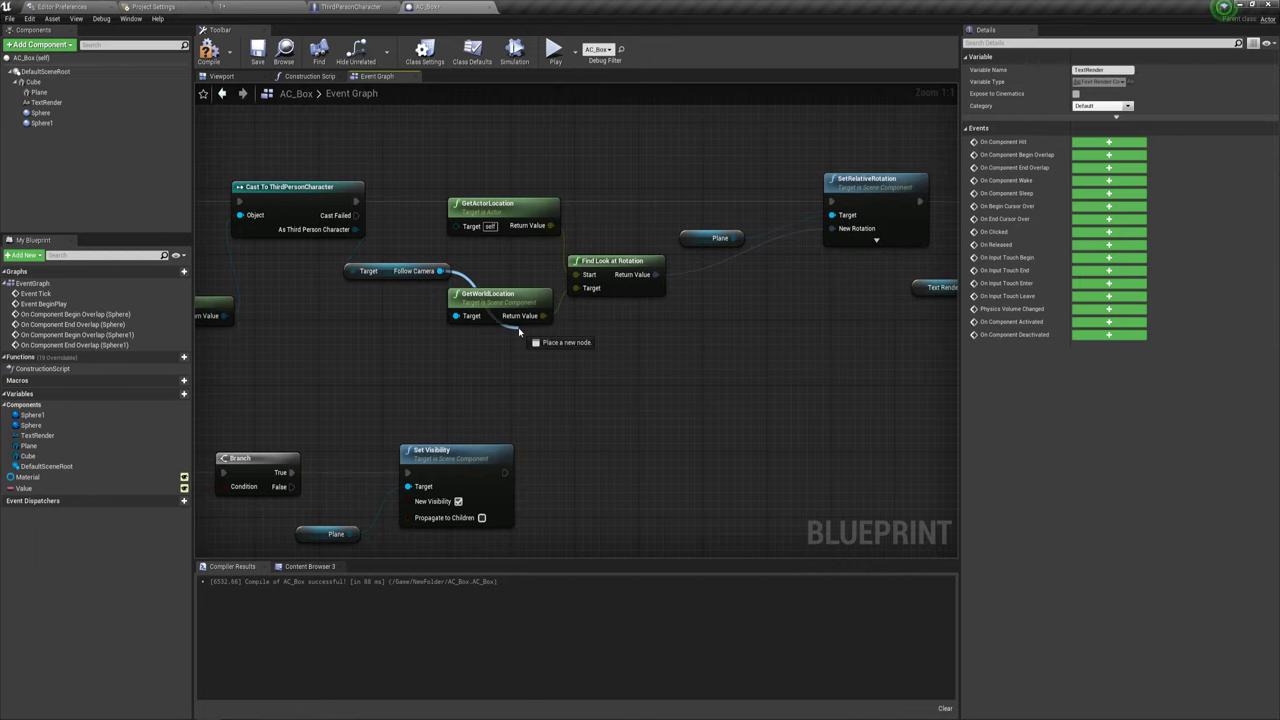
pyautogui.moveTo(518, 329)
pyautogui.mouseDown()
pyautogui.moveTo(530, 289)
pyautogui.moveTo(475, 276)
pyautogui.mouseUp()
pyautogui.click(556, 302)
pyautogui.moveTo(556, 302); pyautogui.dragTo(424, 277, button='right')
pyautogui.moveTo(410, 291); pyautogui.dragTo(468, 289)
pyautogui.click(600, 257)
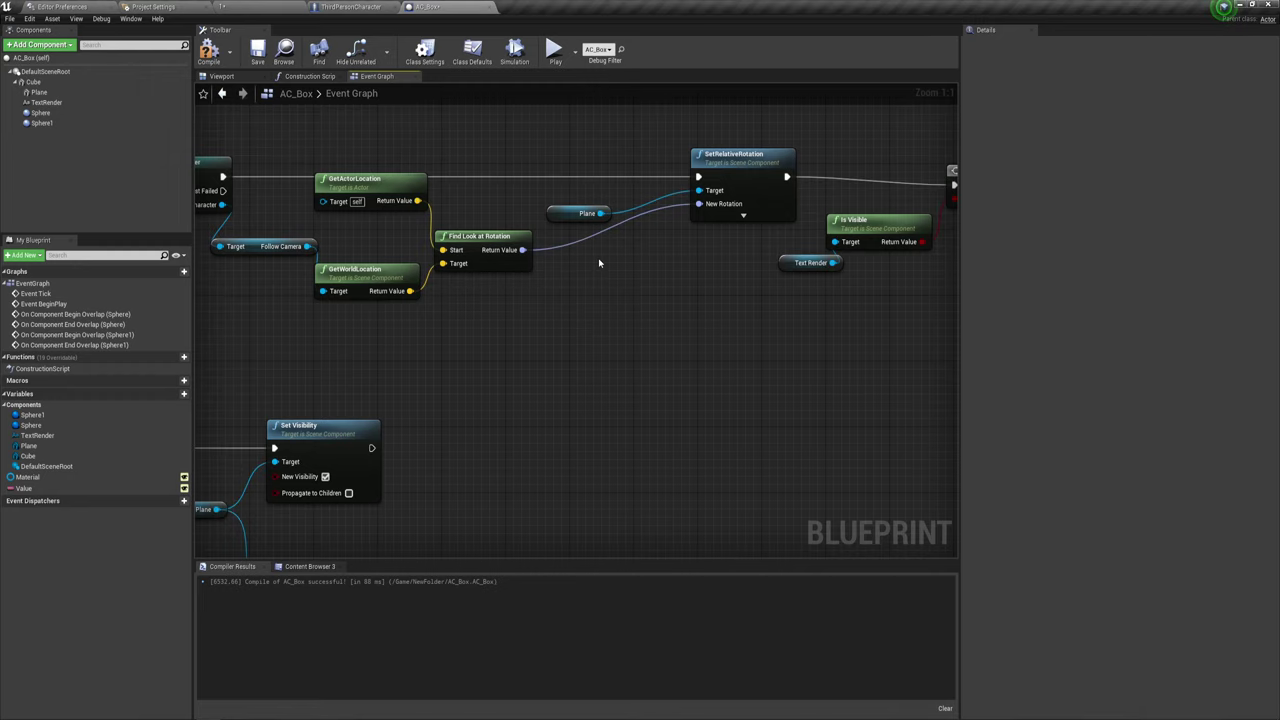
pyautogui.moveTo(751, 300); pyautogui.dragTo(476, 286, button='right')
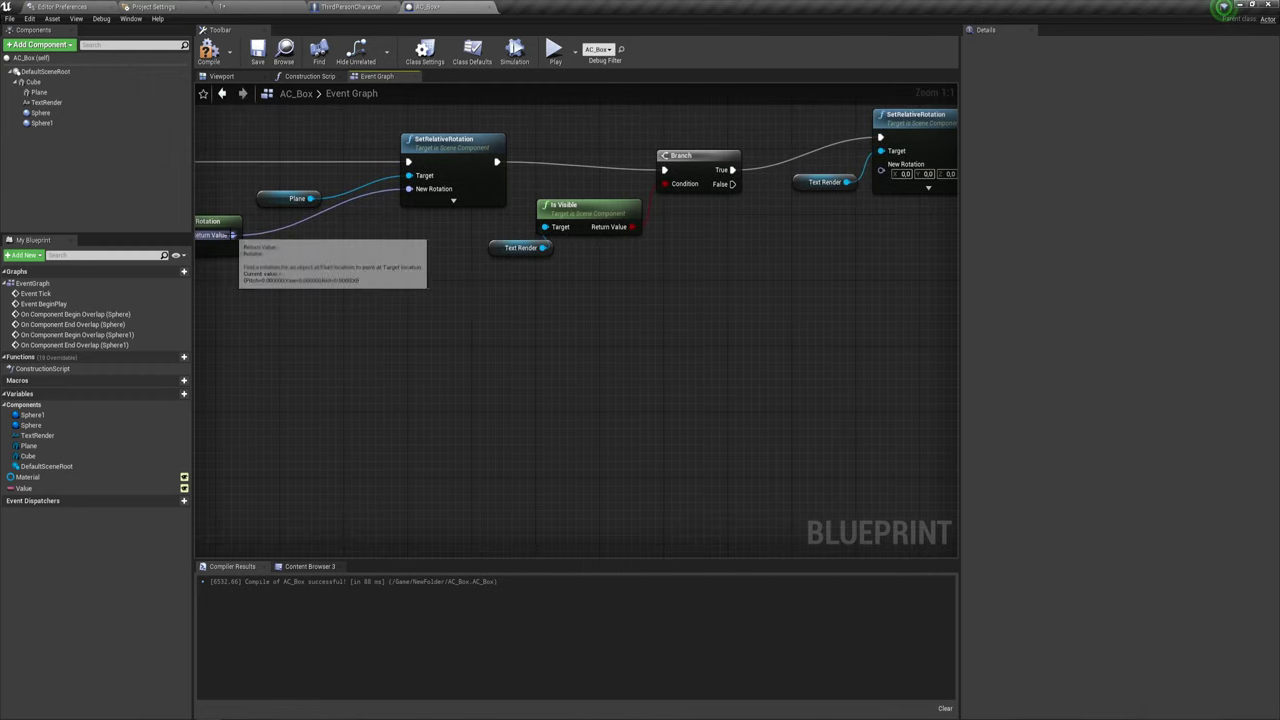
pyautogui.moveTo(232, 235); pyautogui.dragTo(878, 172)
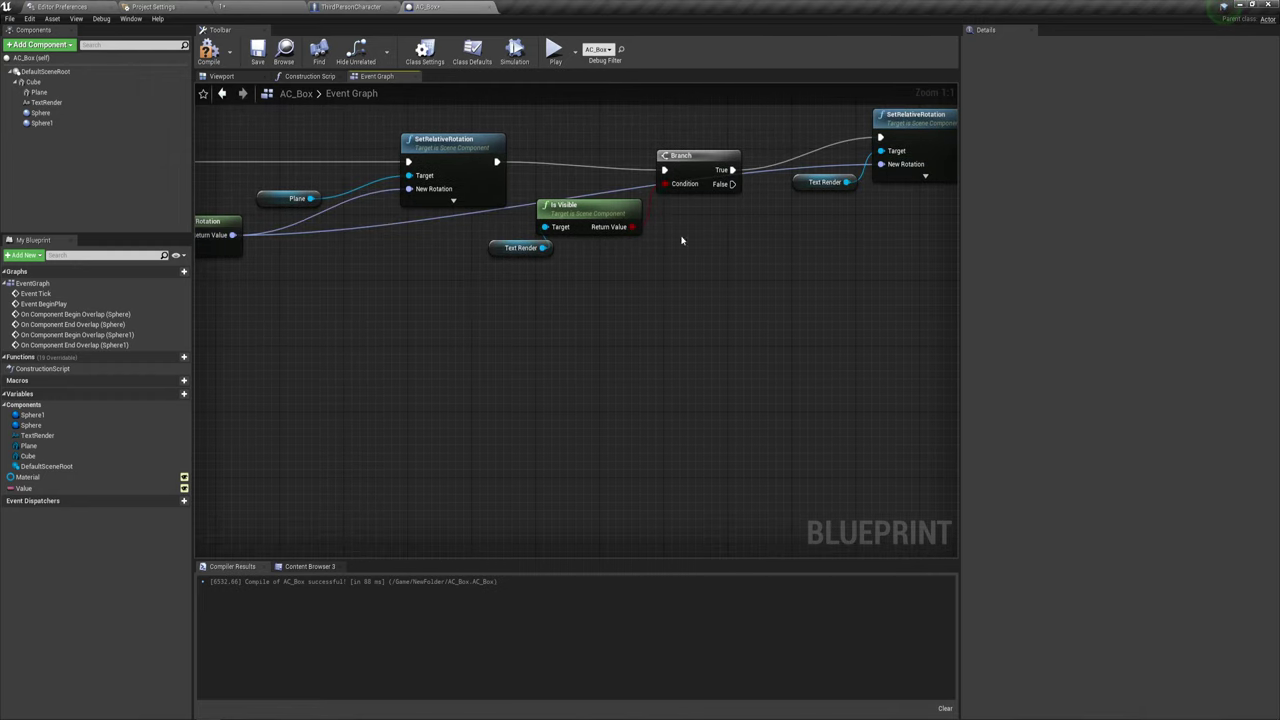
pyautogui.doubleClick(464, 214)
pyautogui.moveTo(466, 216)
pyautogui.mouseDown()
pyautogui.moveTo(812, 272)
pyautogui.moveTo(828, 262)
pyautogui.mouseUp()
pyautogui.moveTo(810, 330); pyautogui.dragTo(815, 364, button='right')
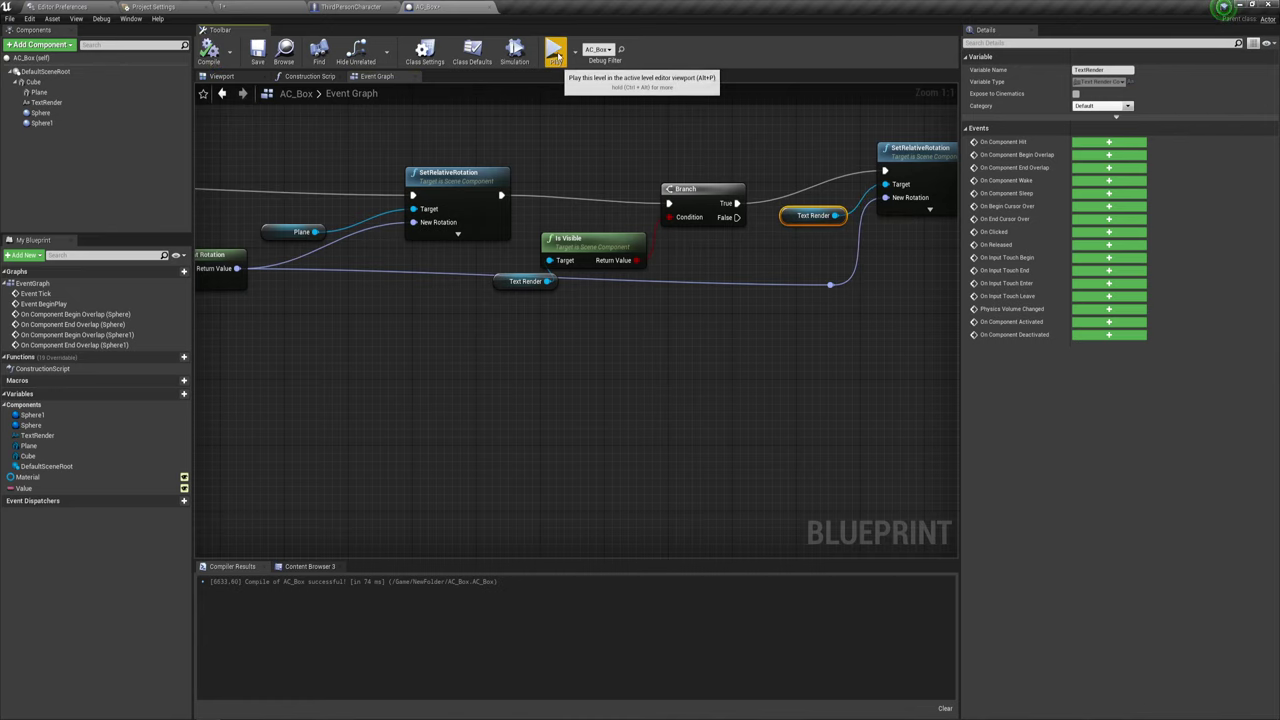
# - Play-test by walking around the Surprise Box to check how its label faces the camera, then stop with Esc
pyautogui.click(555, 52)
pyautogui.press('s')
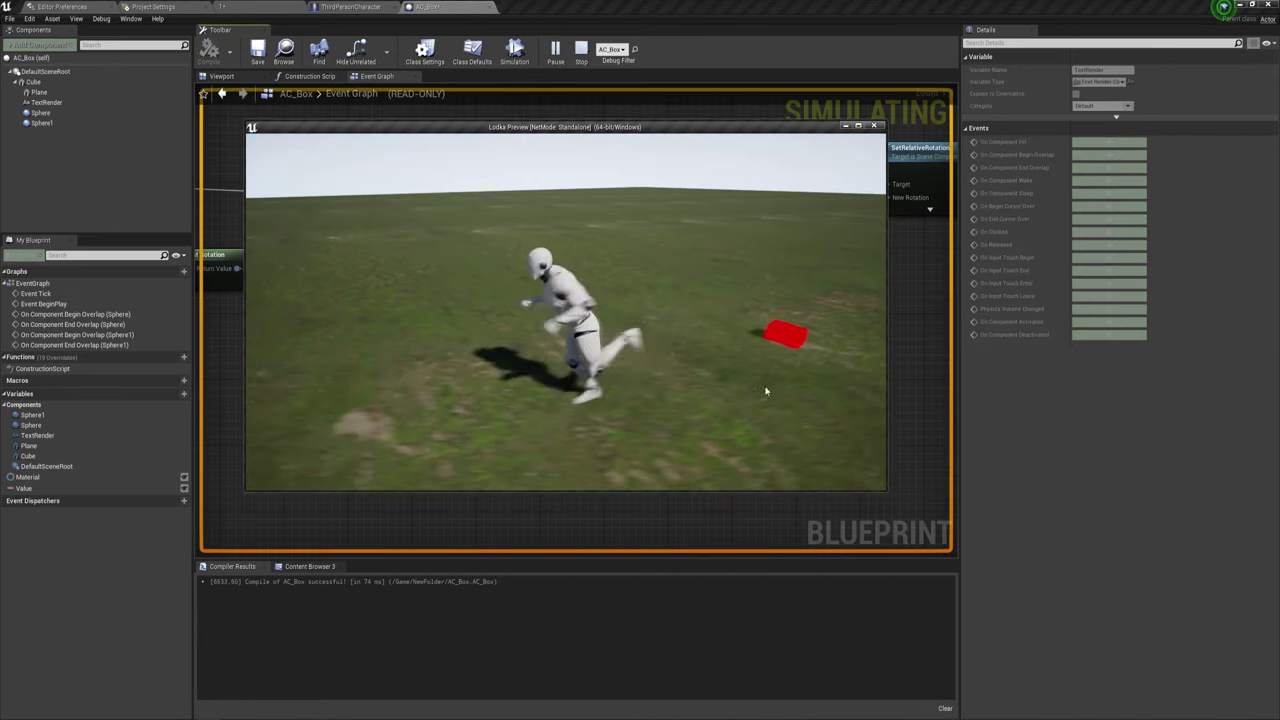
pyautogui.press('w')
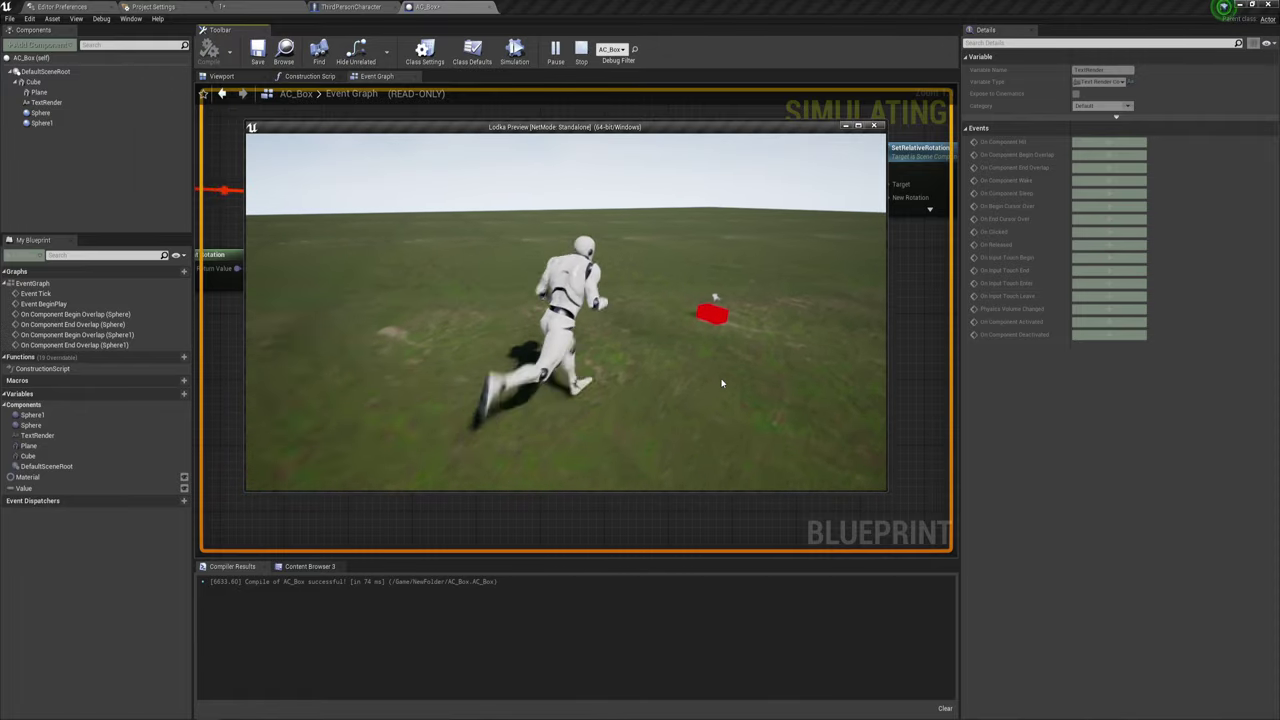
pyautogui.press('d')
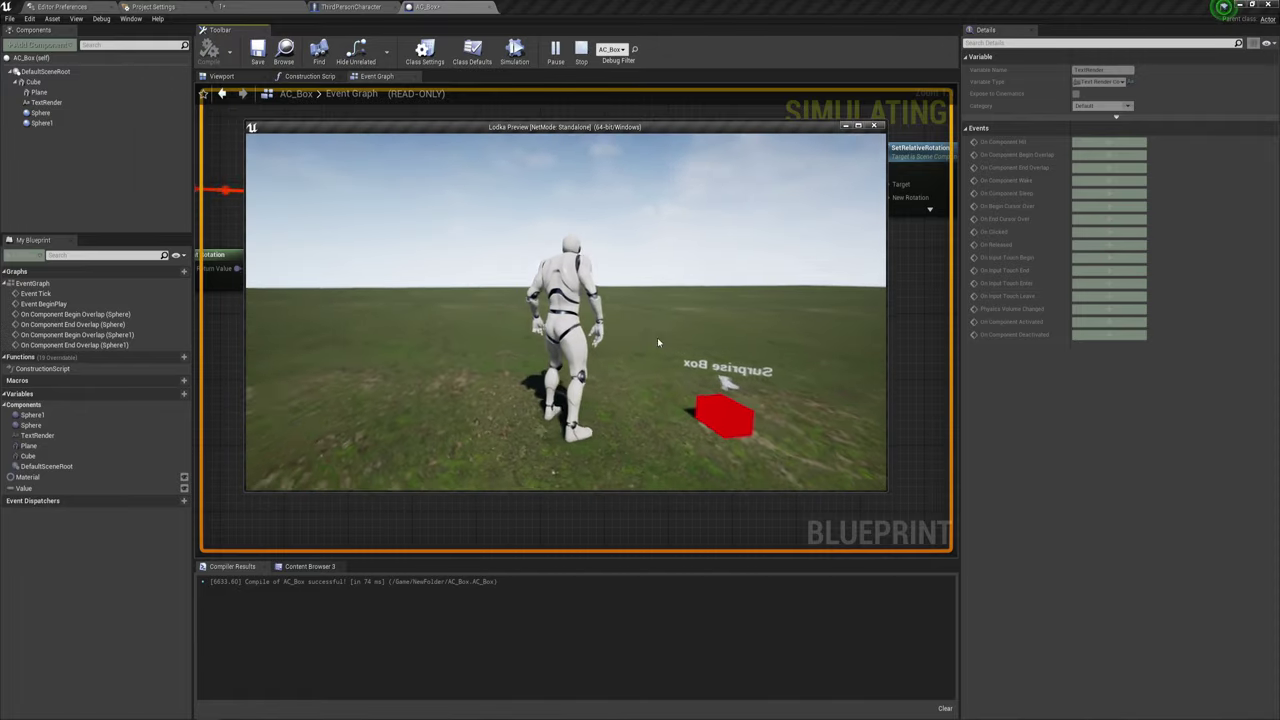
pyautogui.press('s')
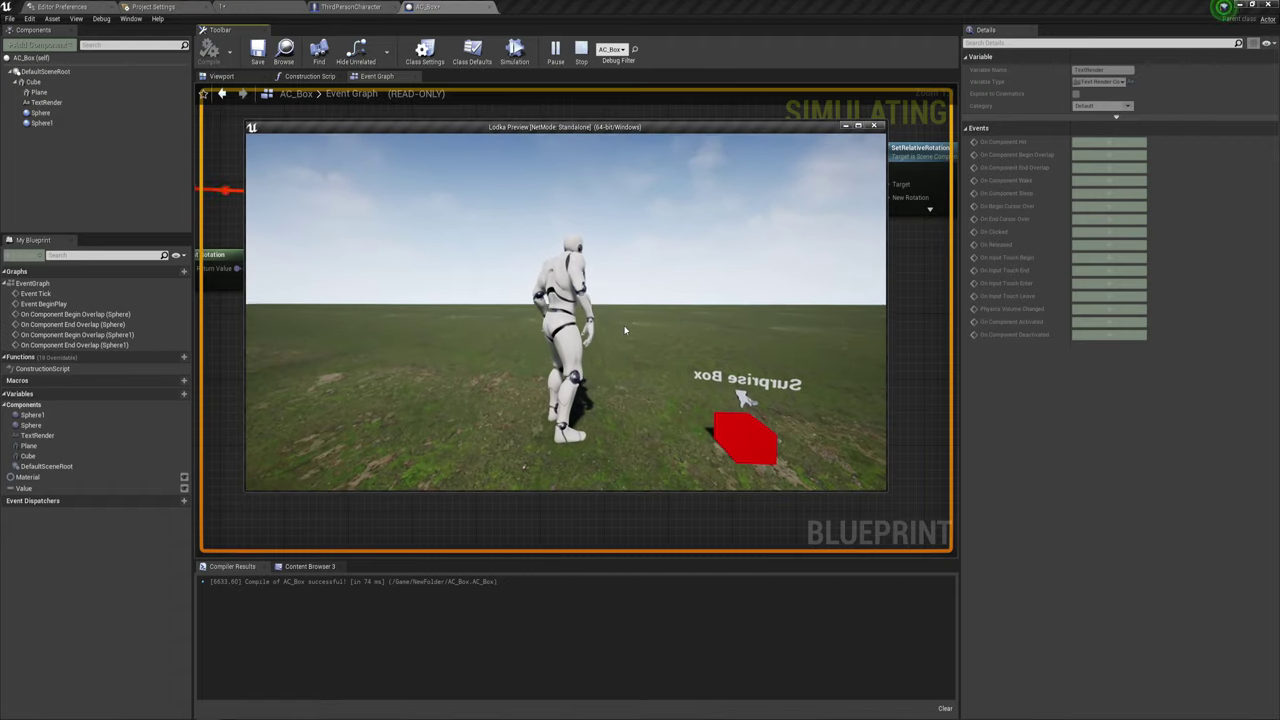
pyautogui.press('s')
pyautogui.press('a')
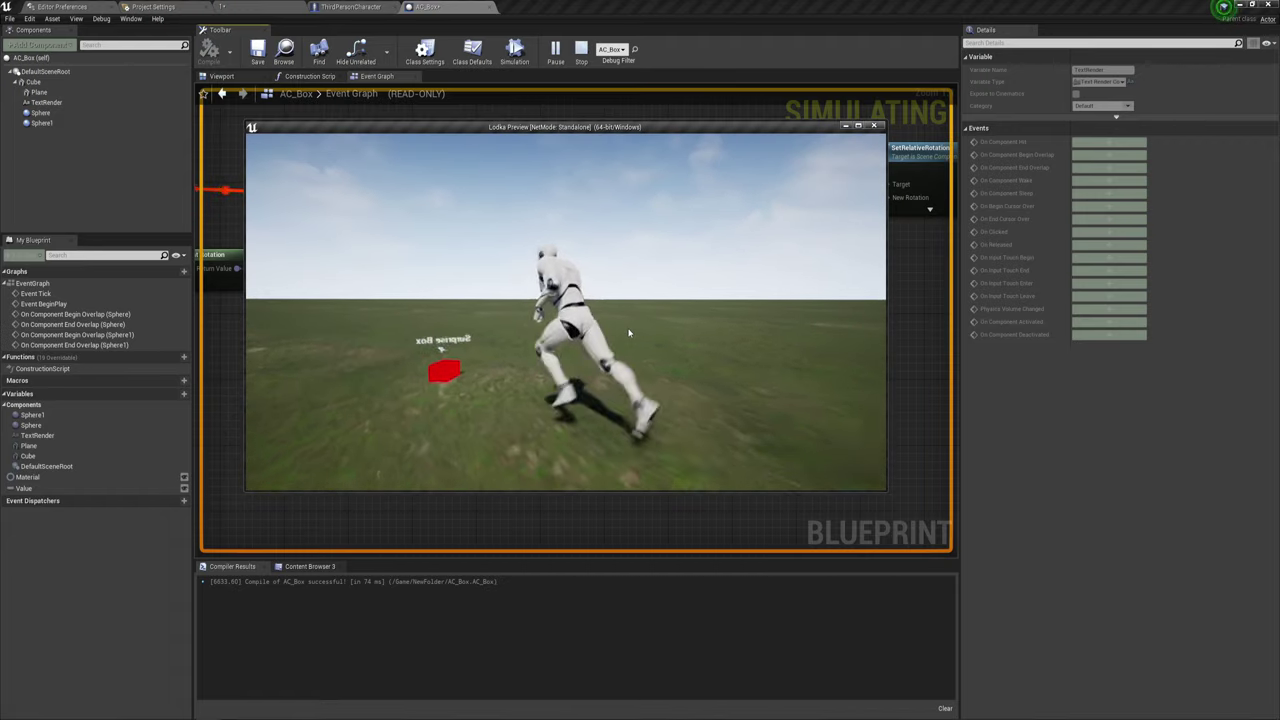
pyautogui.press('w')
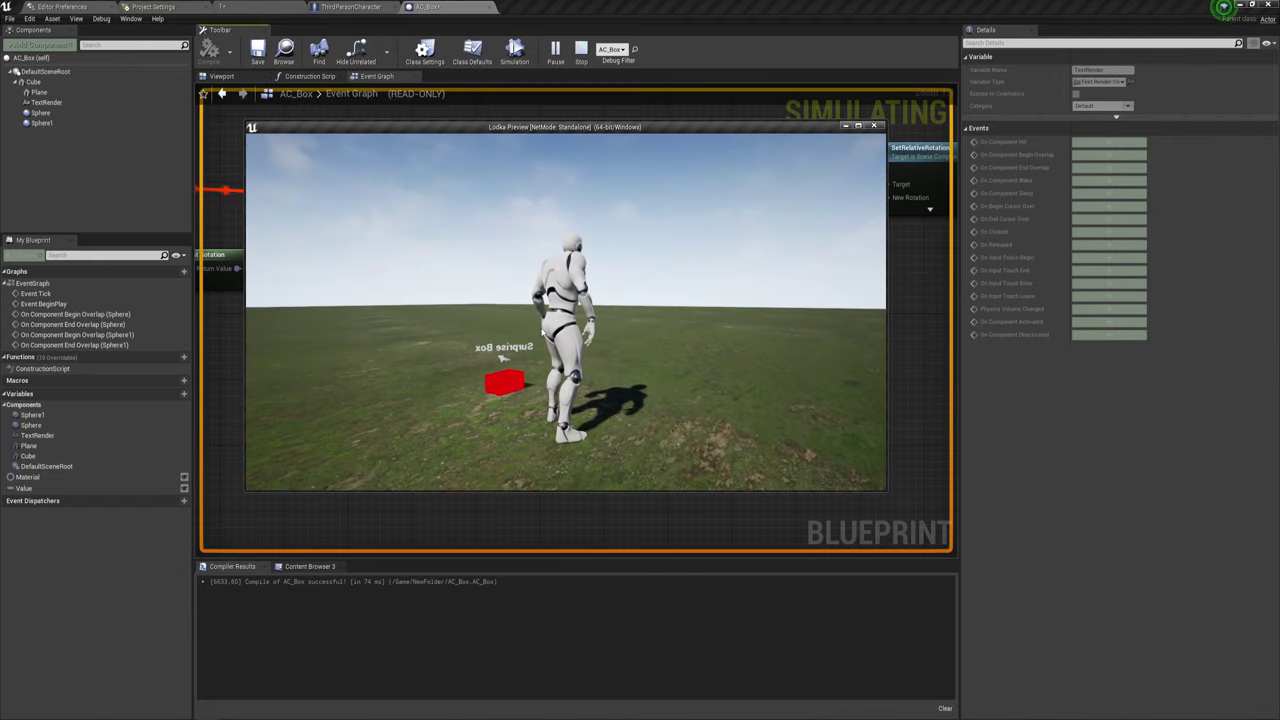
pyautogui.press('w')
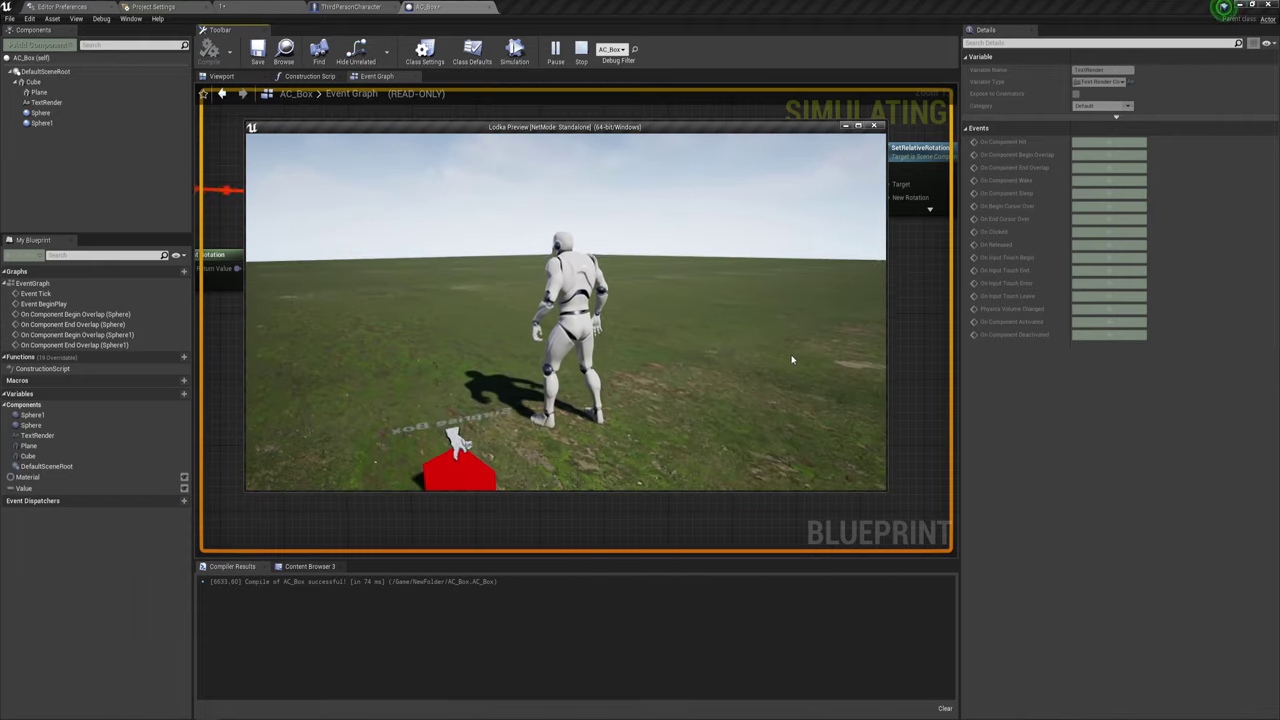
pyautogui.press('s')
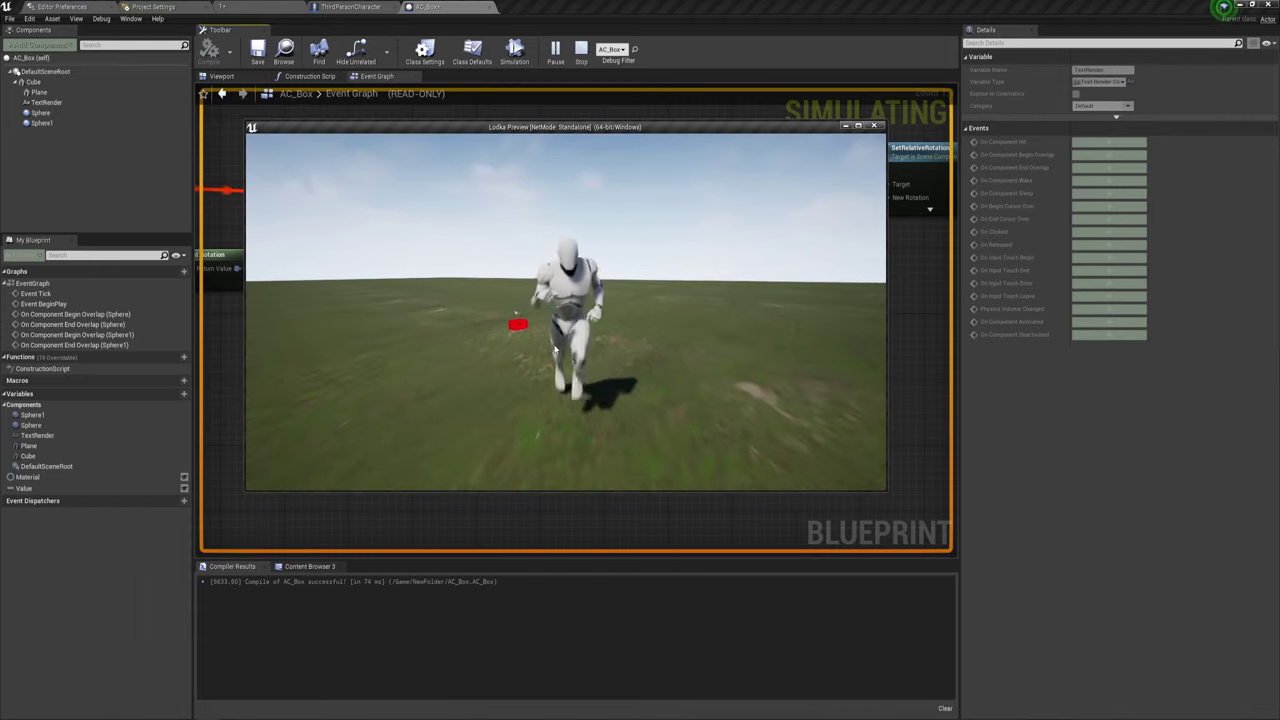
pyautogui.press('Escape')
pyautogui.moveTo(828, 309); pyautogui.dragTo(708, 331, button='right')
# - Break the Find Look at Rotation wires to the Text Render and Plane rotation nodes
pyautogui.scroll(-1, 691, 337)
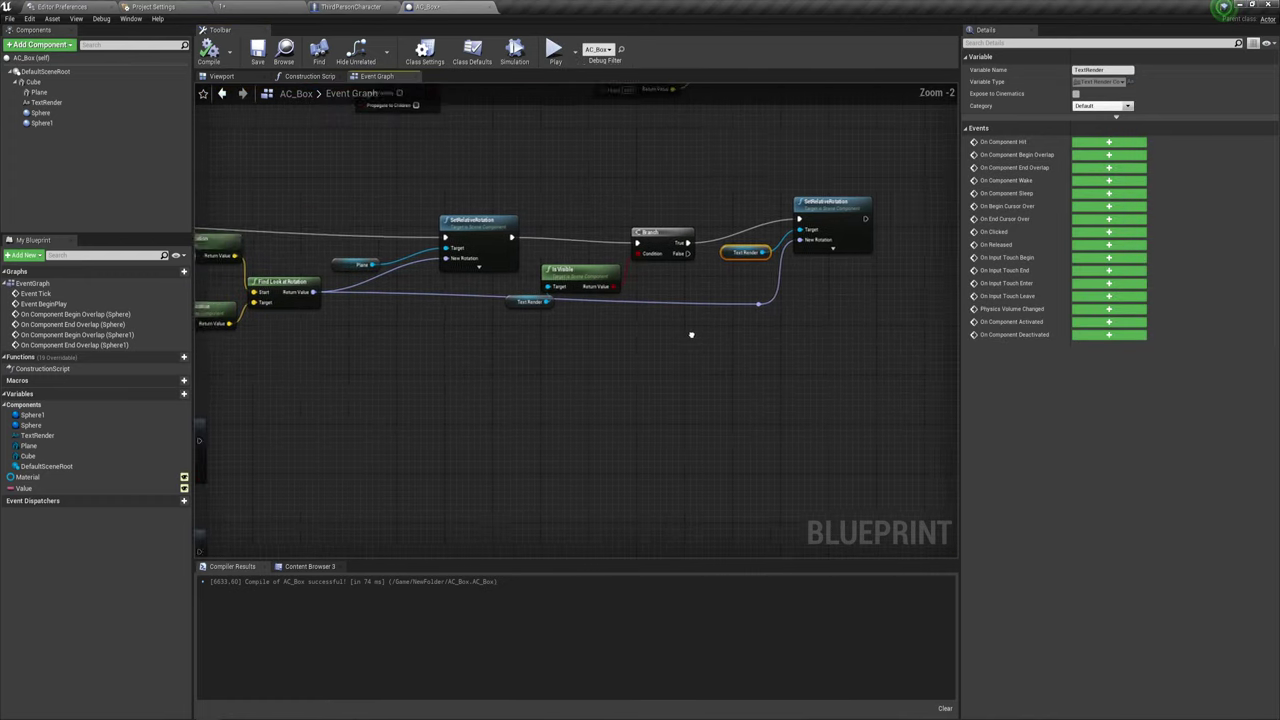
pyautogui.scroll(-1, 486, 346)
pyautogui.moveTo(486, 346); pyautogui.dragTo(597, 347, button='right')
pyautogui.scroll(2, 479, 294)
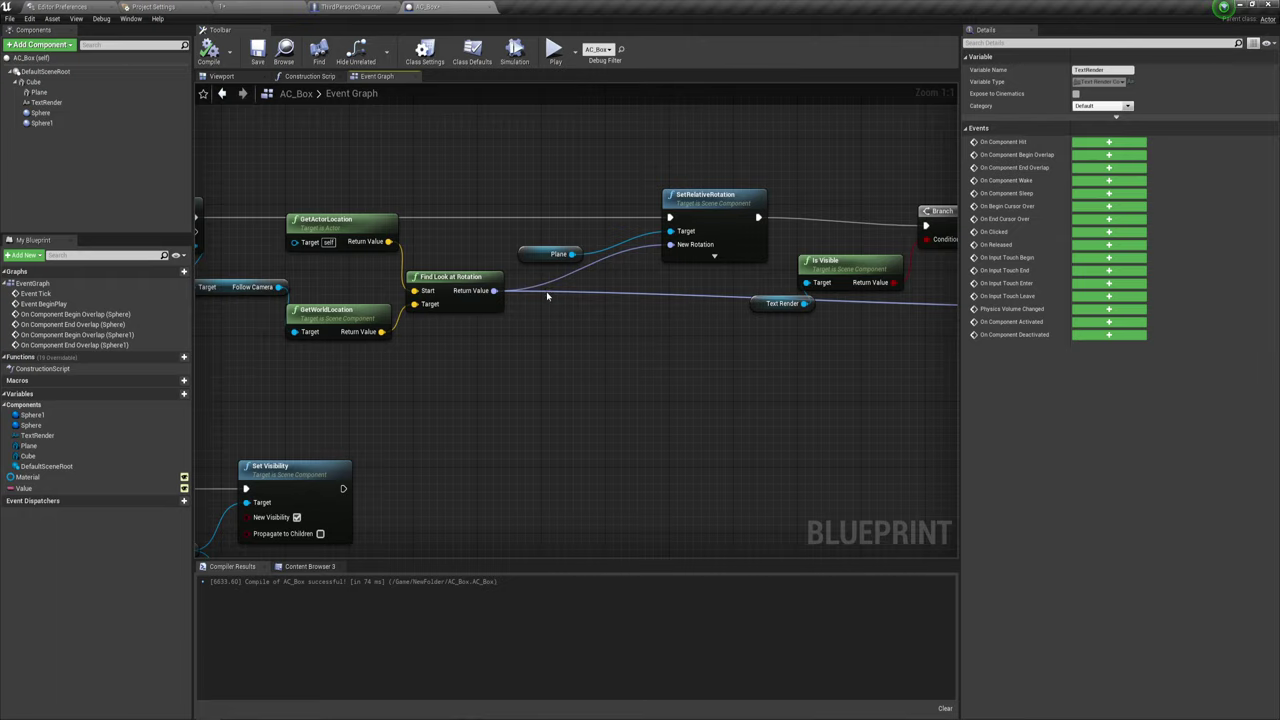
pyautogui.click(544, 307)
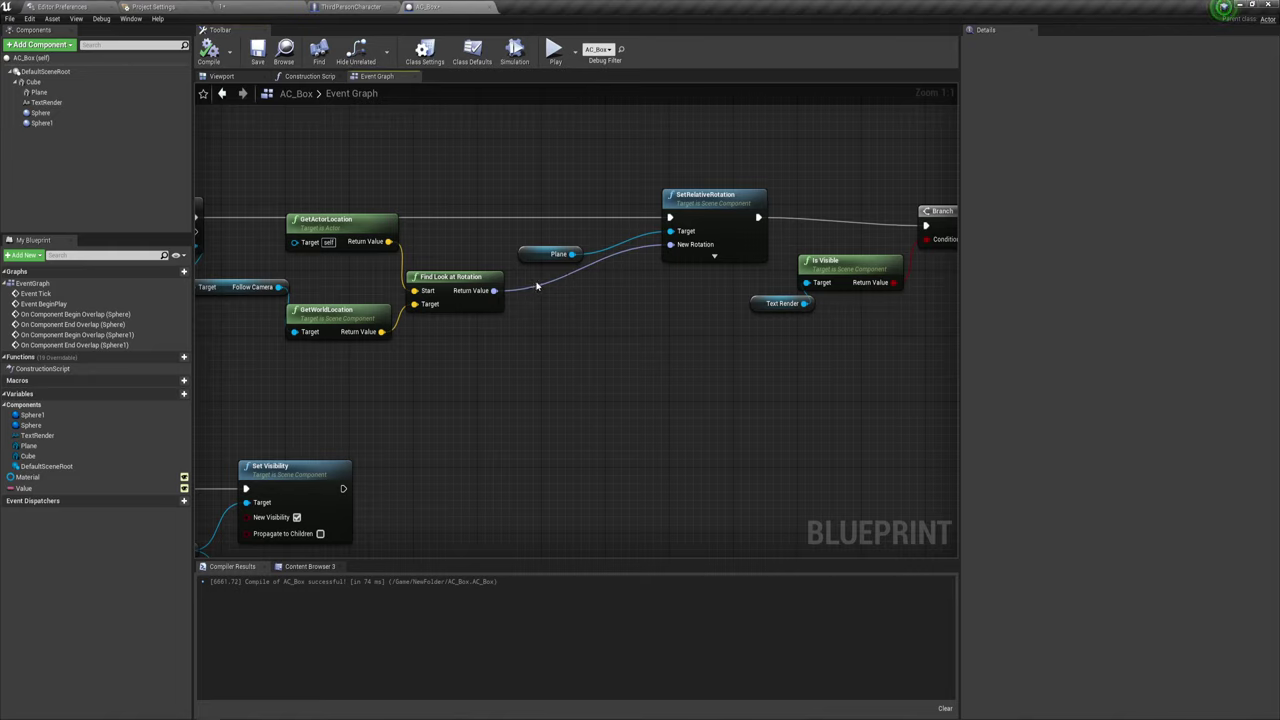
pyautogui.keyDown('alt'); pyautogui.click(494, 290); pyautogui.keyUp('alt')
# - Split the look-at Return Value and the Plane's New Rotation into Roll, Pitch and Yaw pins
pyautogui.rightClick(493, 291)
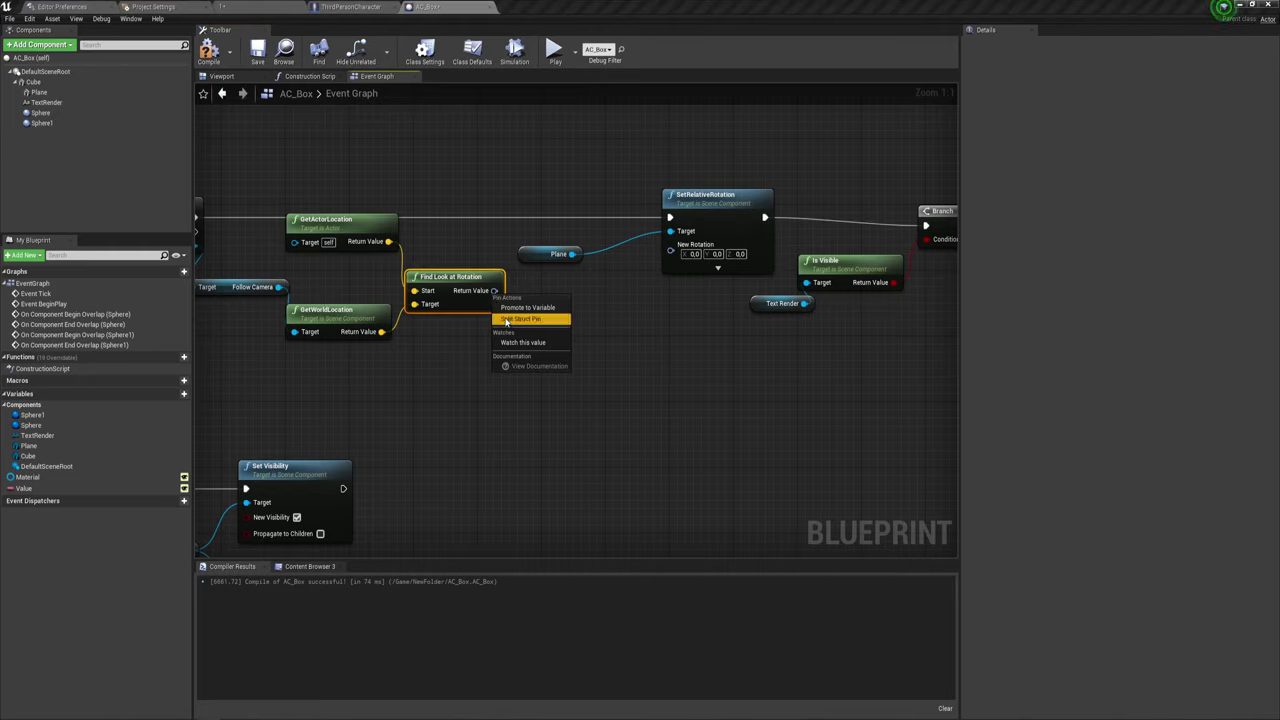
pyautogui.click(512, 320)
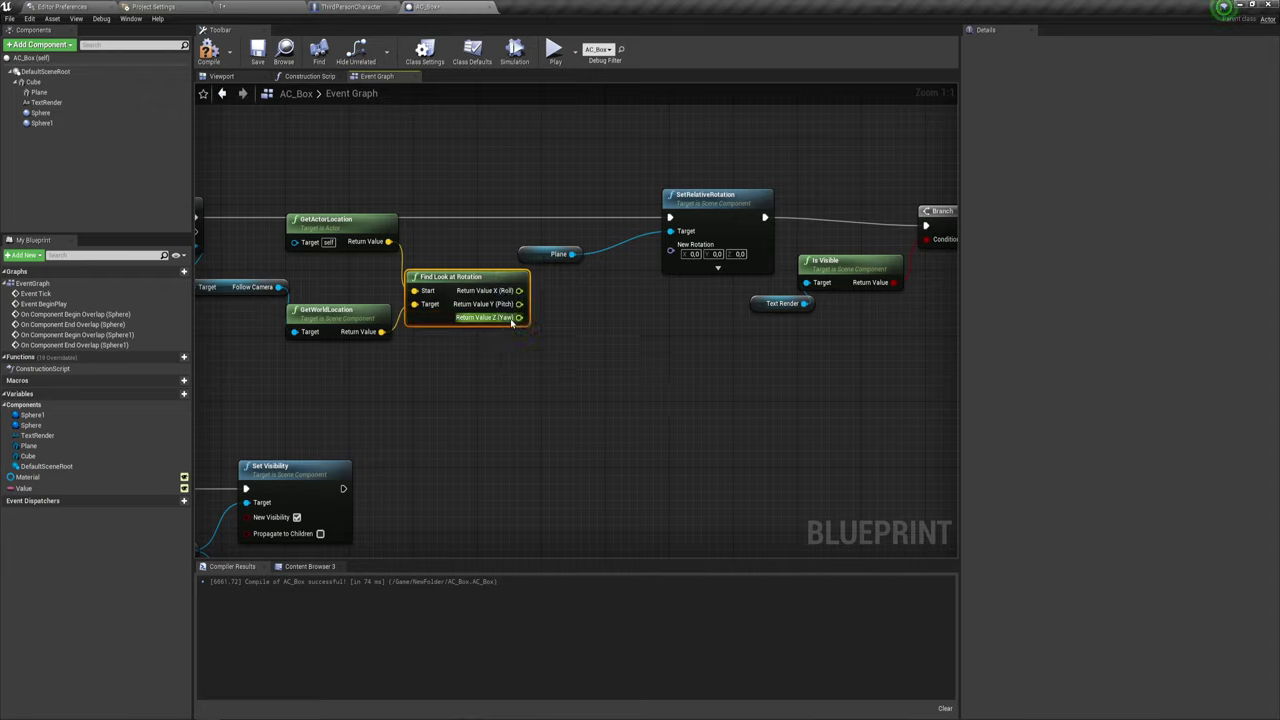
pyautogui.rightClick(672, 250)
pyautogui.rightClick(693, 266)
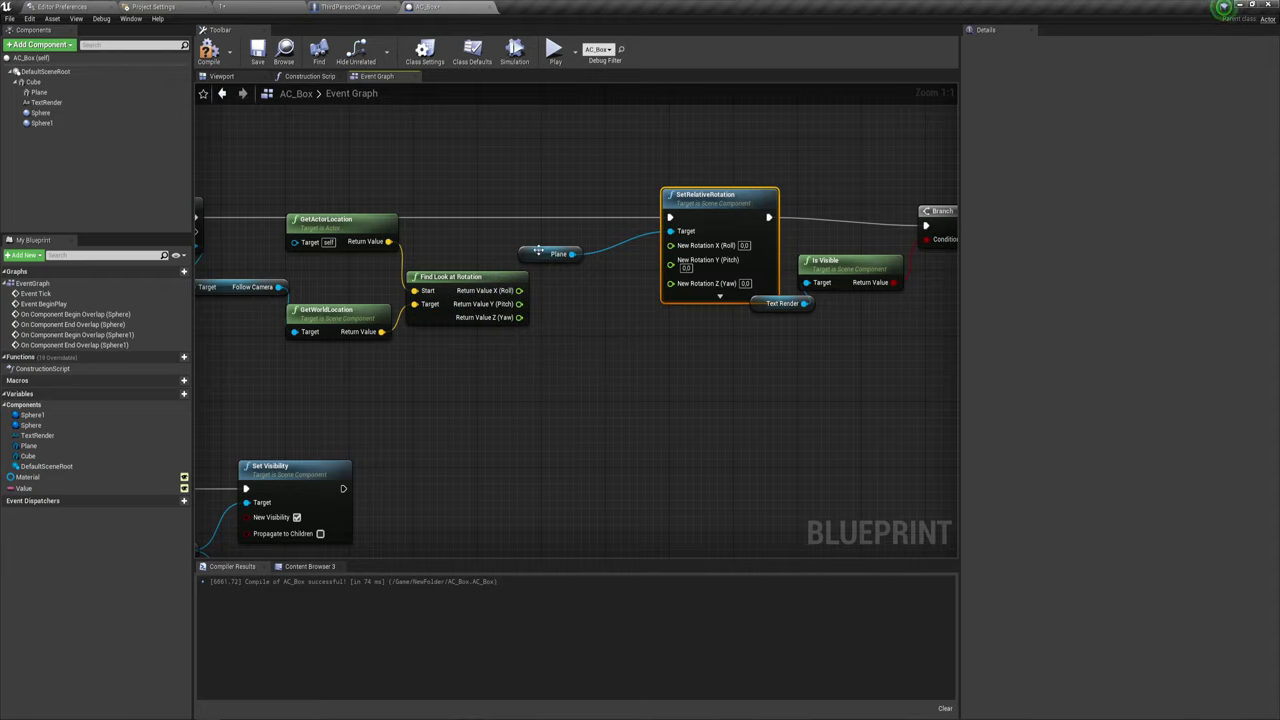
pyautogui.moveTo(538, 251); pyautogui.dragTo(540, 246)
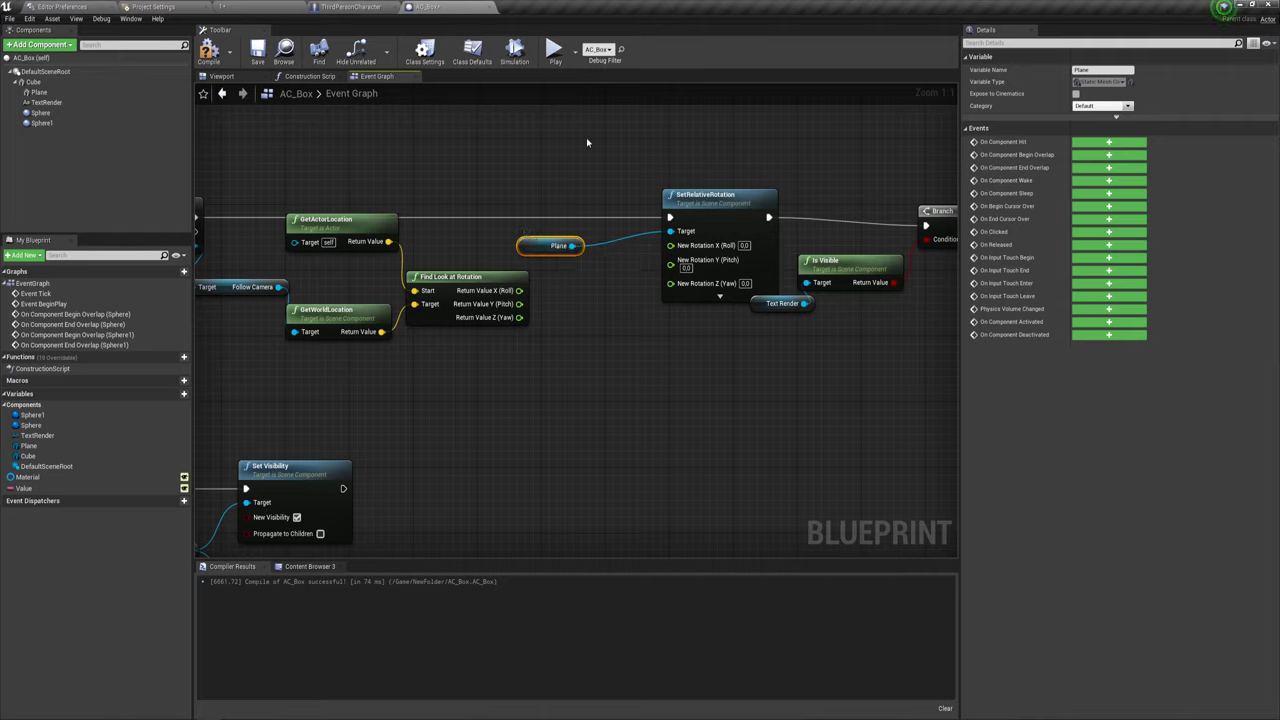
# - In the blueprint's Viewport preview, set the Plane component's Rendering Visible option on
pyautogui.click(221, 77)
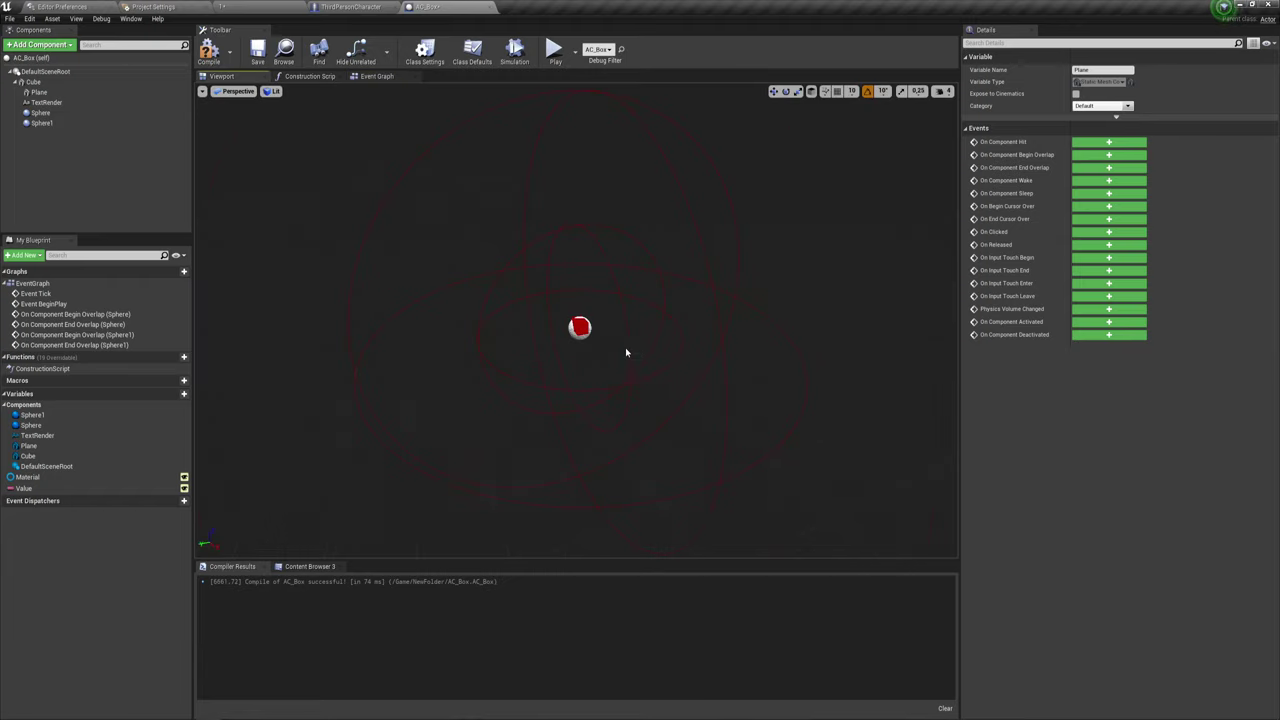
pyautogui.moveTo(625, 347)
pyautogui.mouseDown()
pyautogui.moveTo(625, 290)
pyautogui.moveTo(600, 260)
pyautogui.mouseUp()
pyautogui.click(37, 93)
pyautogui.scroll(-5, 1025, 427)
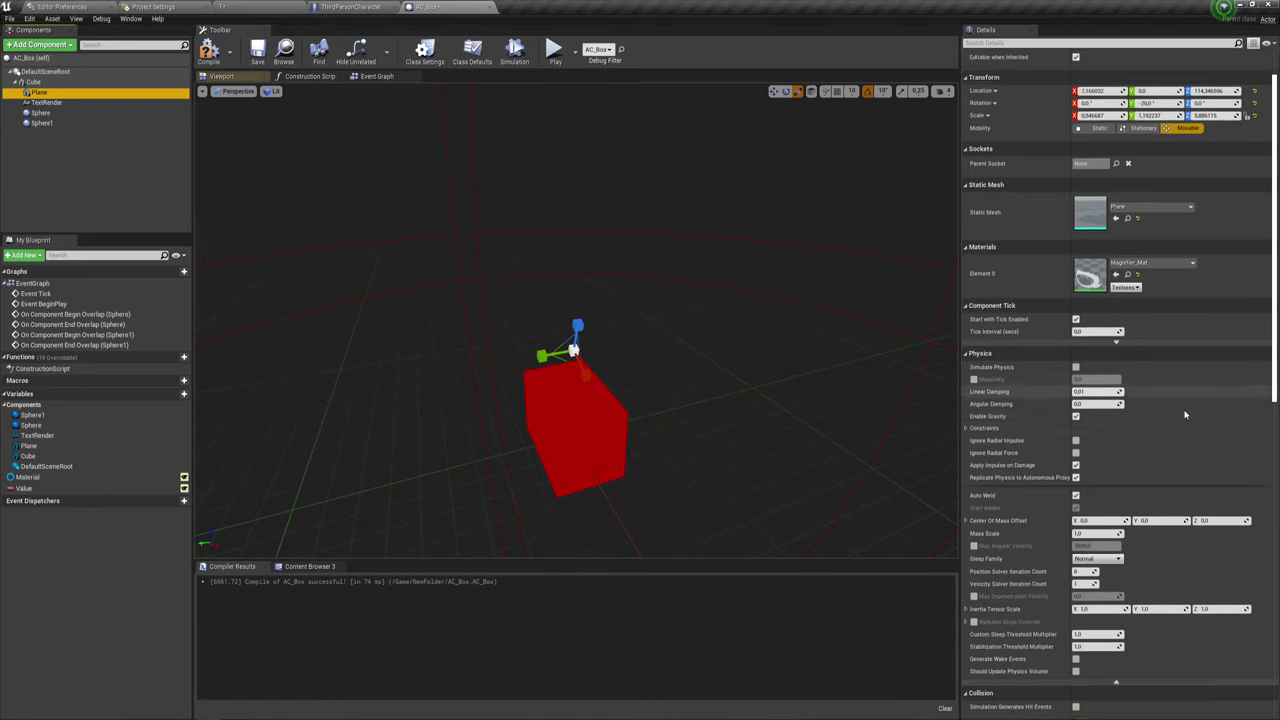
pyautogui.scroll(-3, 1085, 400)
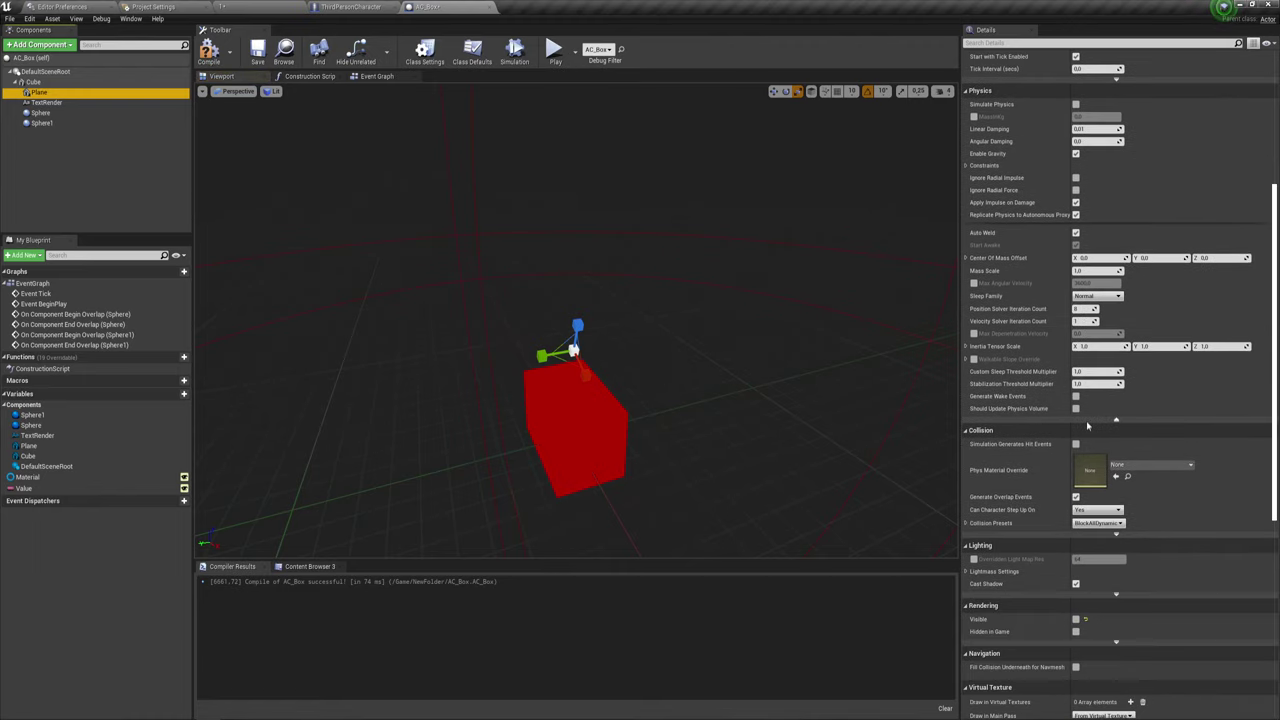
pyautogui.scroll(-3, 1080, 480)
pyautogui.click(1076, 505)
pyautogui.click(1076, 505)
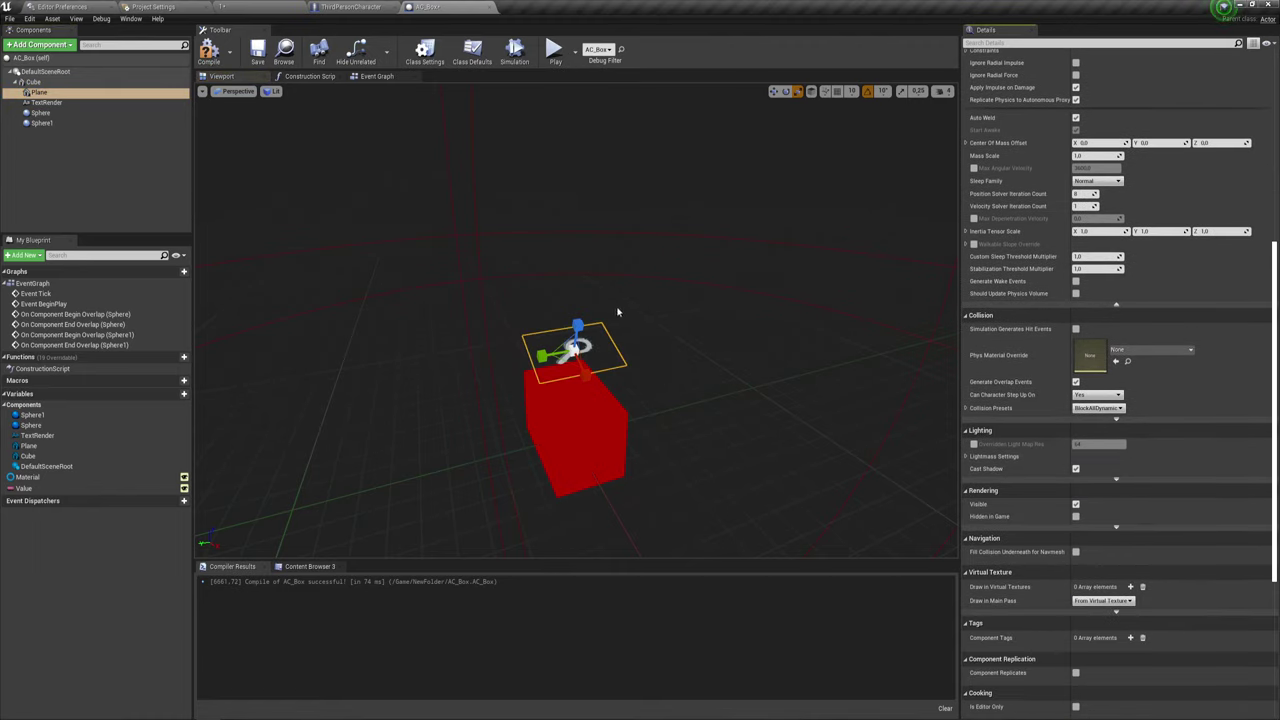
# - Make the TextRender visible so its 'Text' label shows above the red box, then use the translate gizmo
pyautogui.click(45, 102)
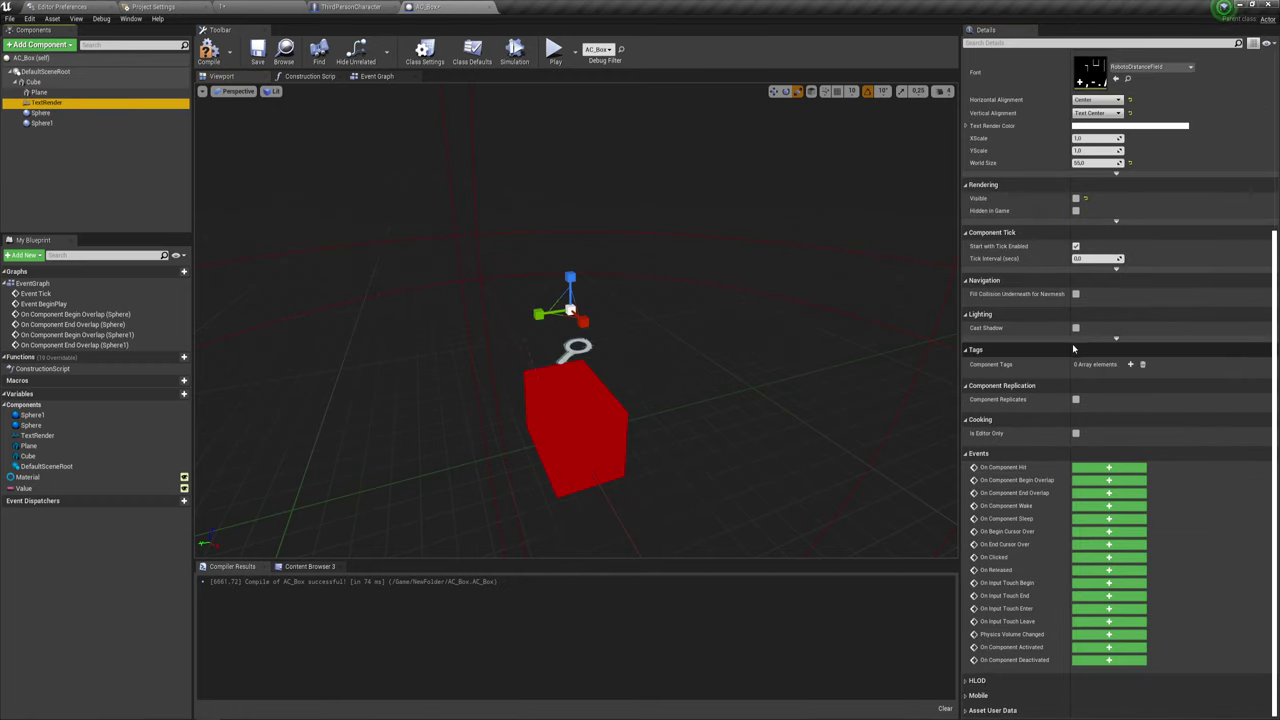
pyautogui.click(1075, 199)
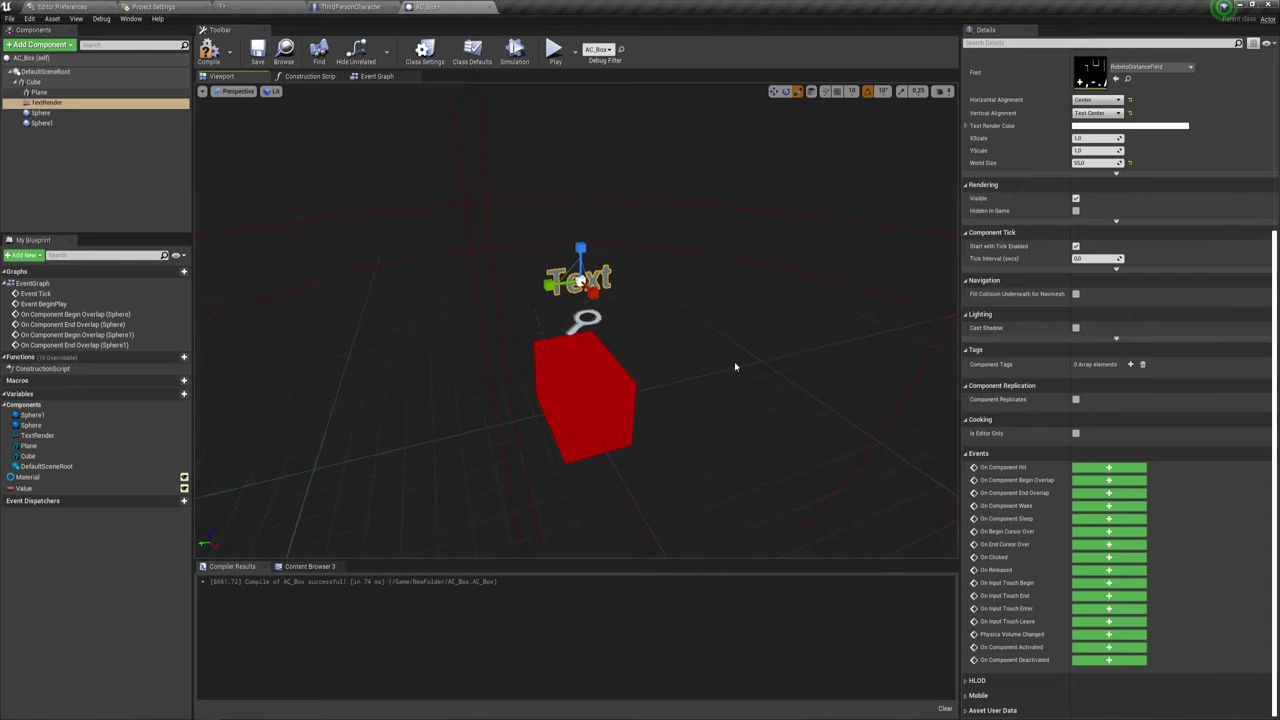
pyautogui.press('w')
# - Wire the look-at Pitch and Yaw into the Plane's rotation, then check the Plane in the 3D preview
pyautogui.click(377, 77)
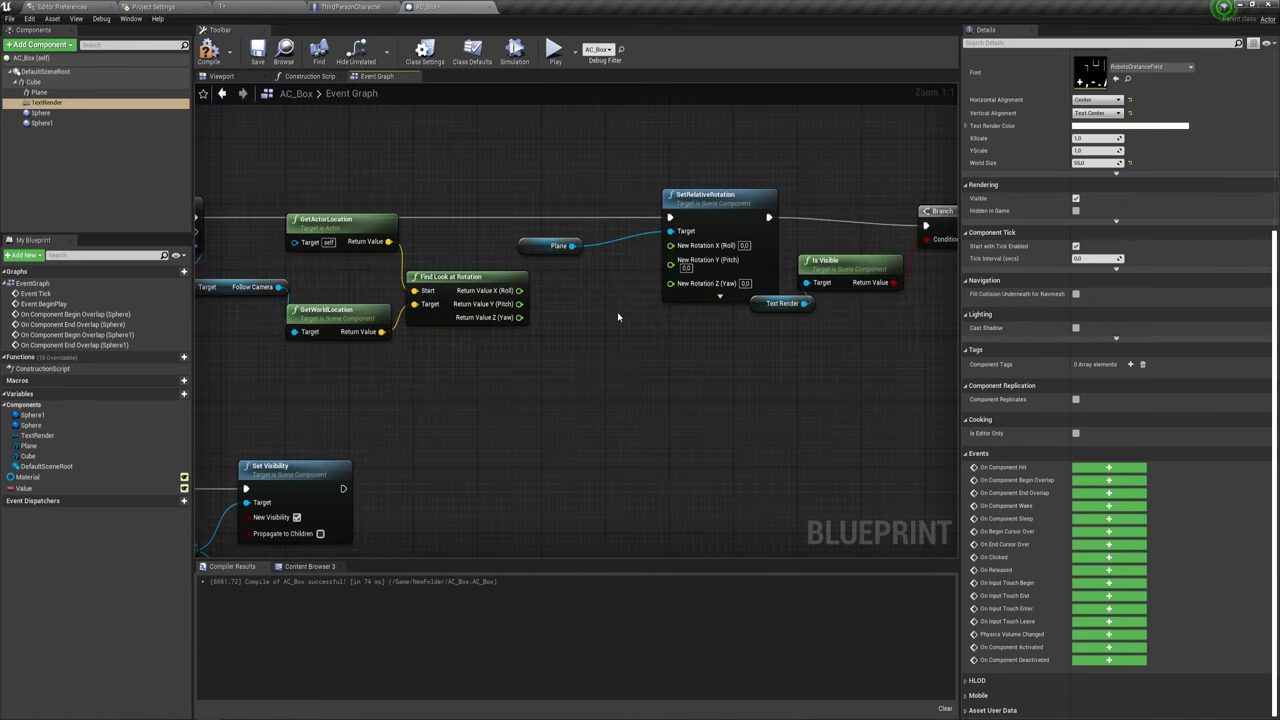
pyautogui.moveTo(618, 317); pyautogui.dragTo(605, 307, button='right')
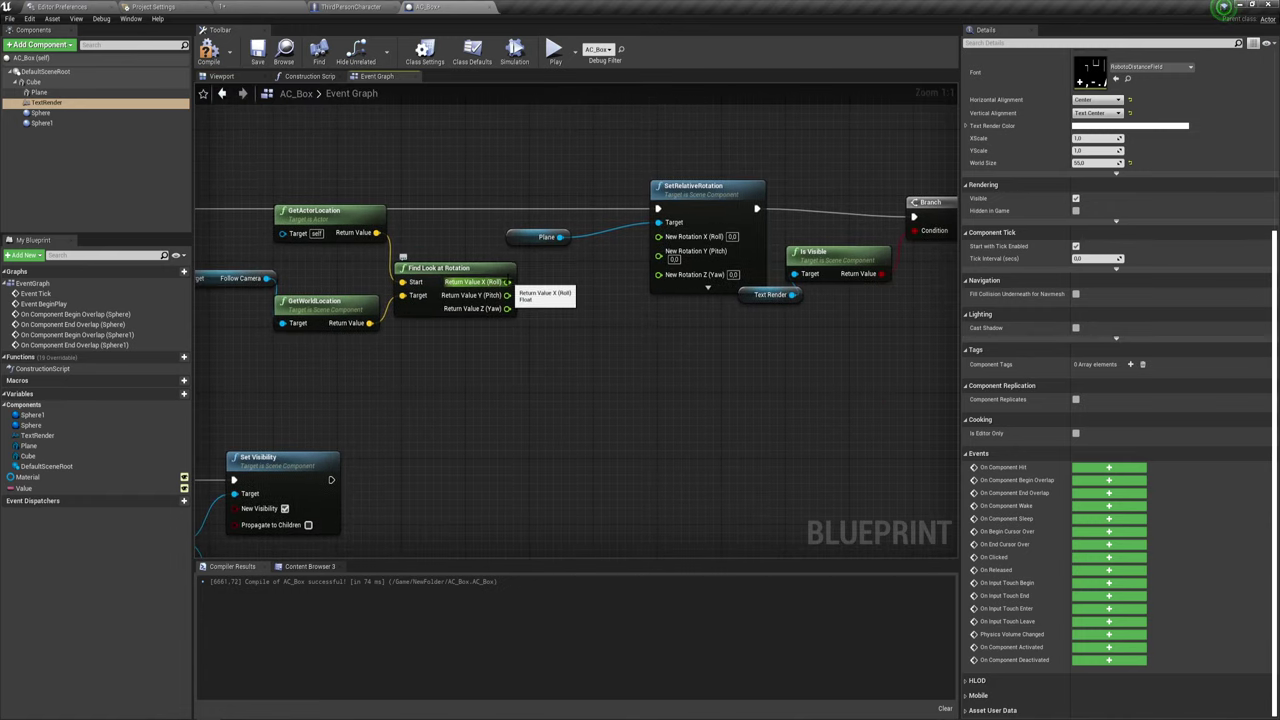
pyautogui.moveTo(507, 295); pyautogui.dragTo(662, 253)
pyautogui.moveTo(507, 308); pyautogui.dragTo(663, 268)
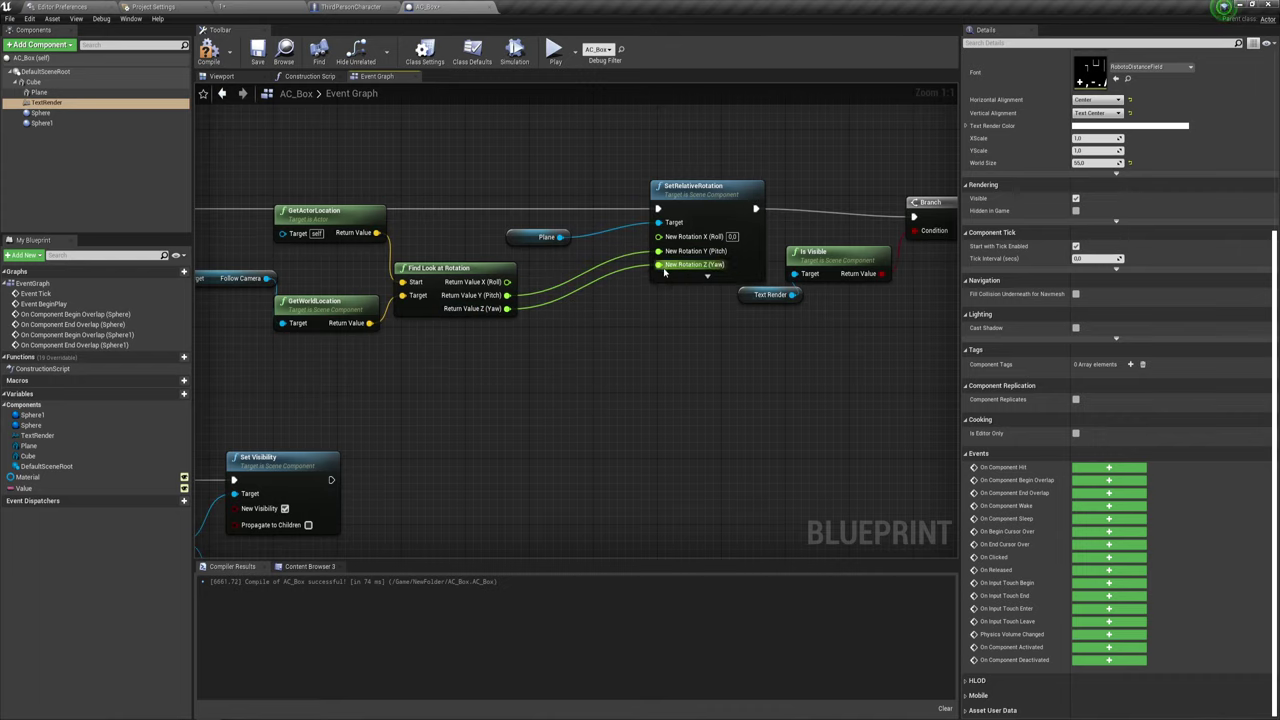
pyautogui.moveTo(725, 351); pyautogui.dragTo(679, 345, button='right')
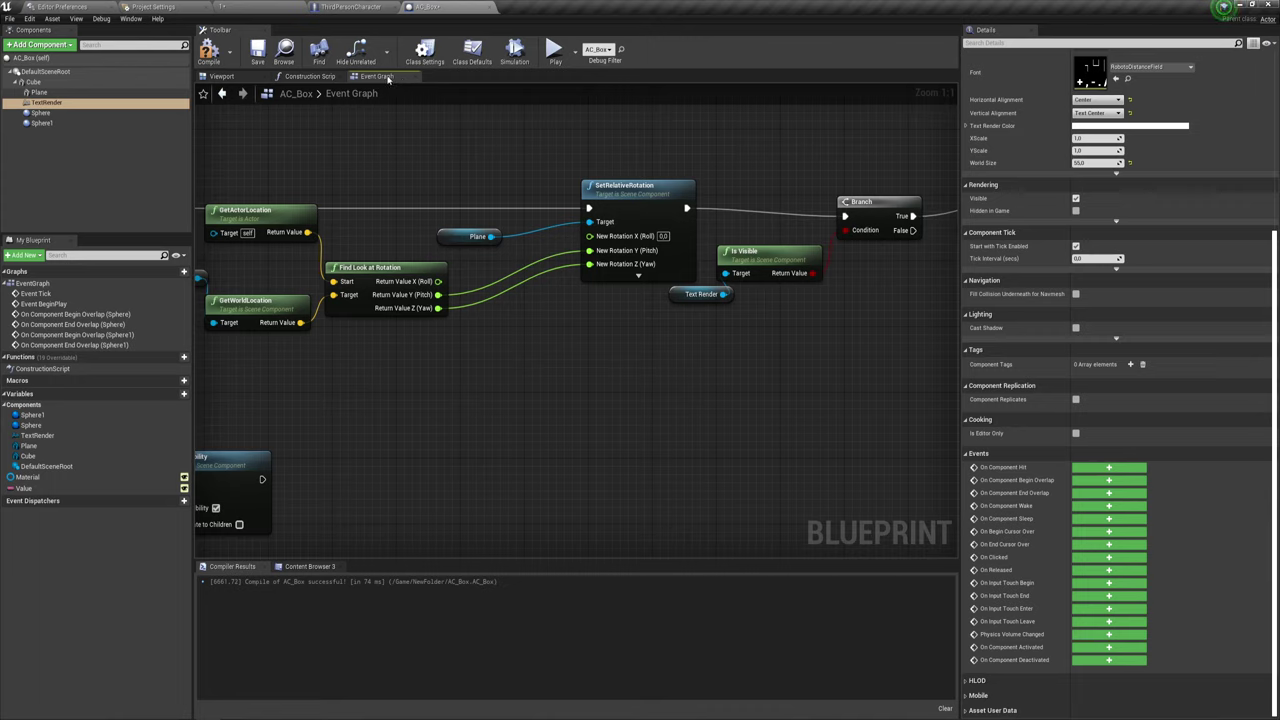
pyautogui.click(242, 76)
pyautogui.click(581, 315)
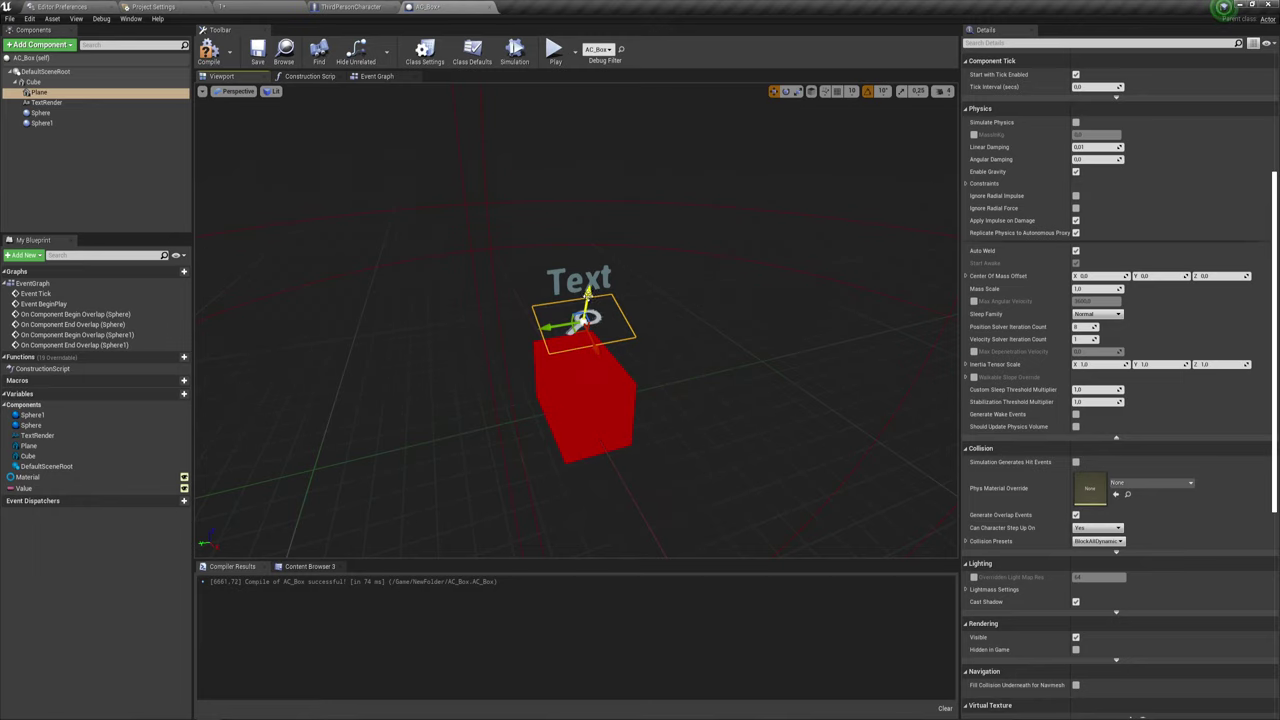
# - Split the Text Render's New Rotation and wire the look-at Yaw into its Yaw through a reroute
pyautogui.click(376, 77)
pyautogui.moveTo(515, 283); pyautogui.dragTo(455, 293, button='right')
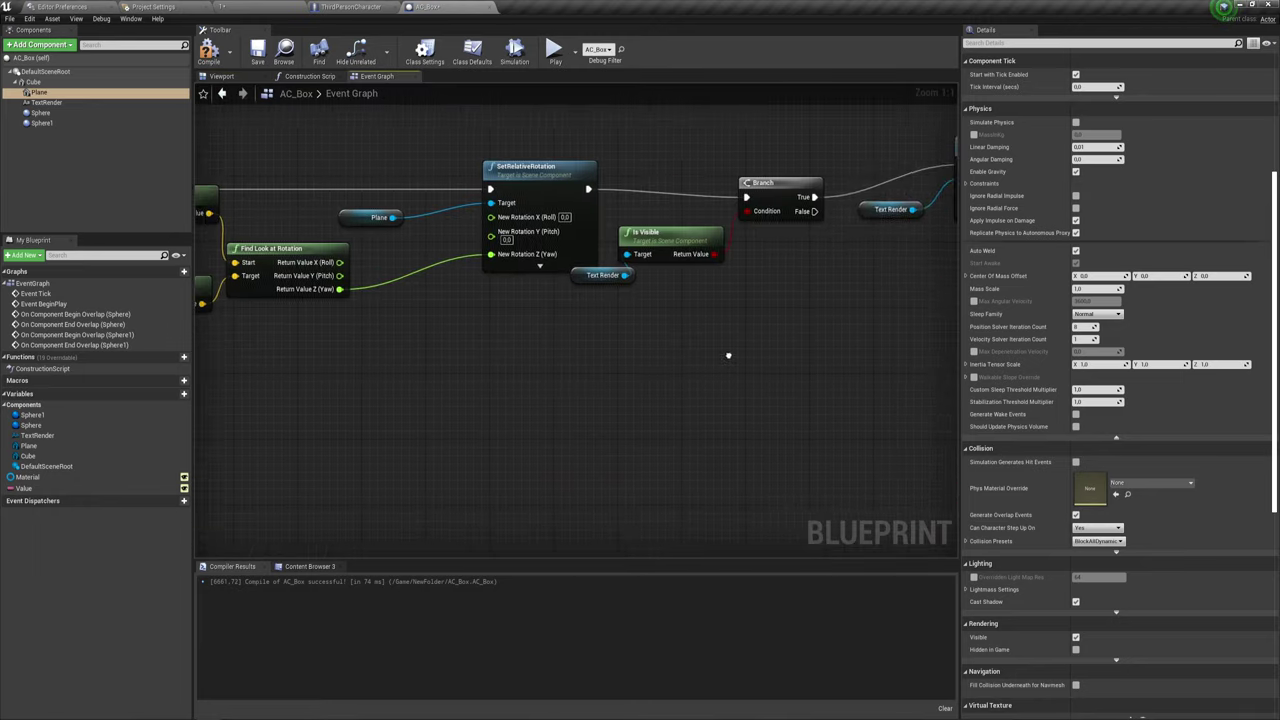
pyautogui.scroll(-1, 455, 293)
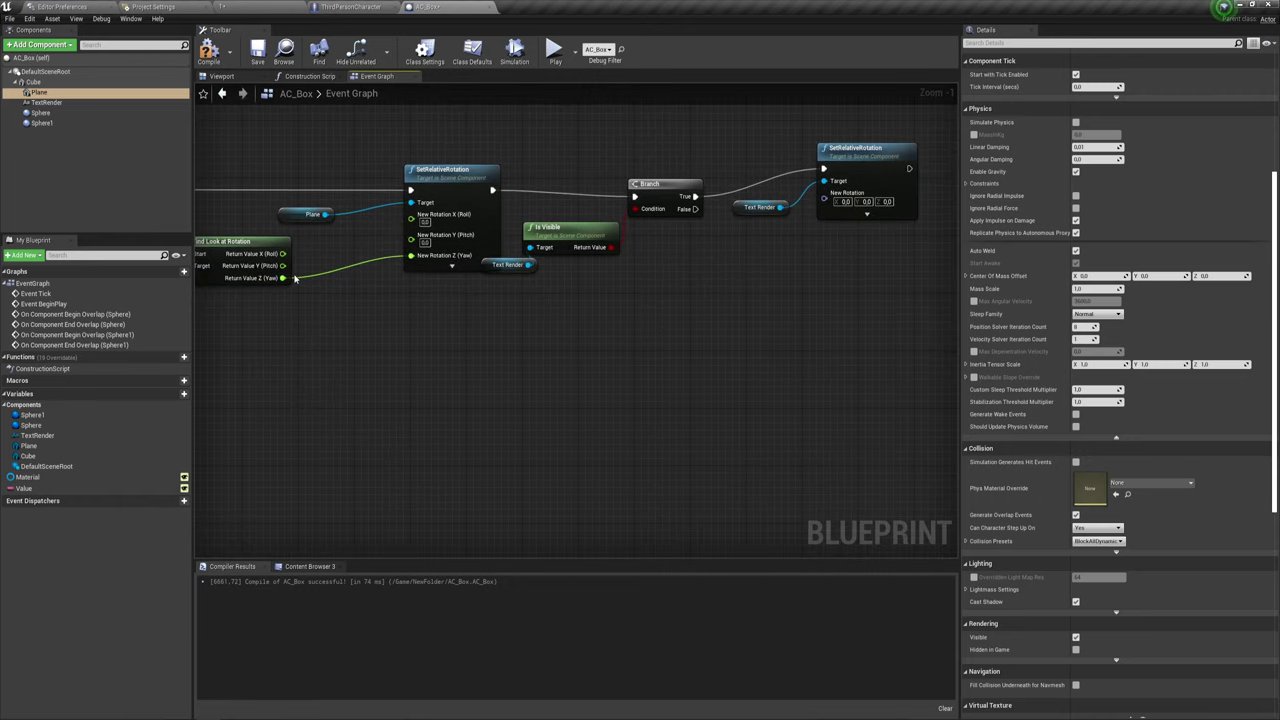
pyautogui.moveTo(283, 278); pyautogui.dragTo(822, 275)
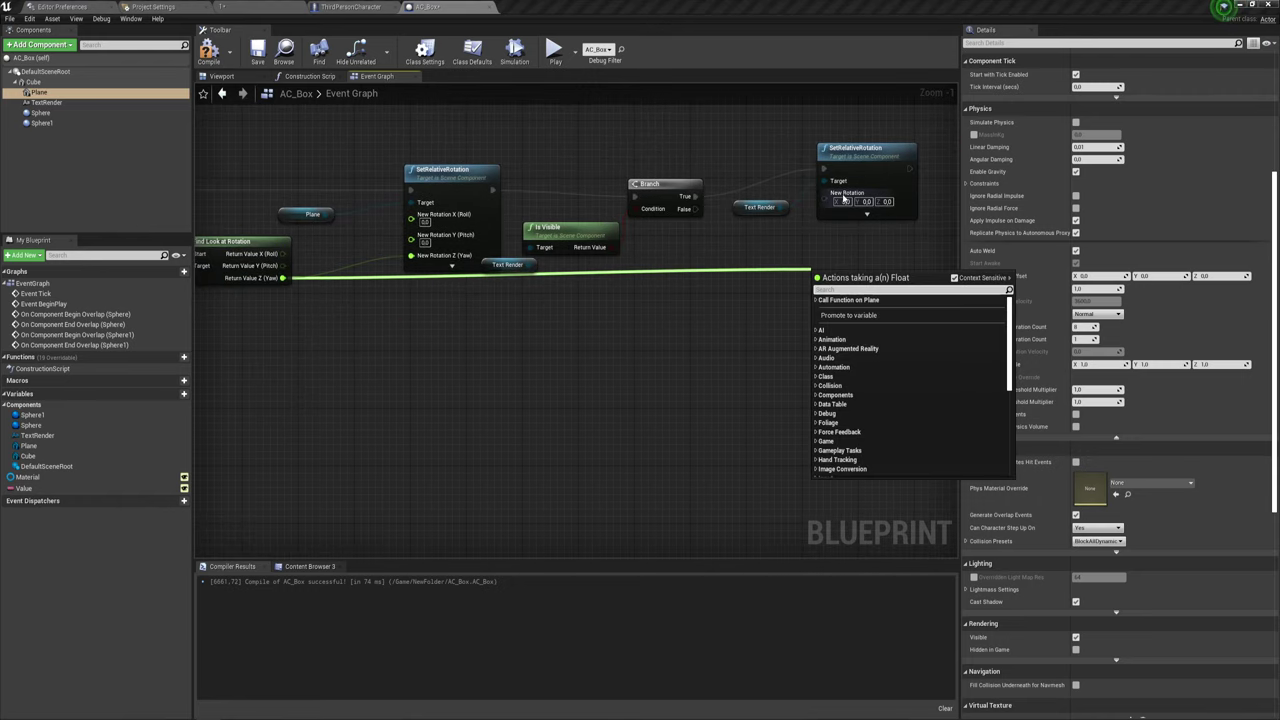
pyautogui.rightClick(843, 195)
pyautogui.click(873, 219)
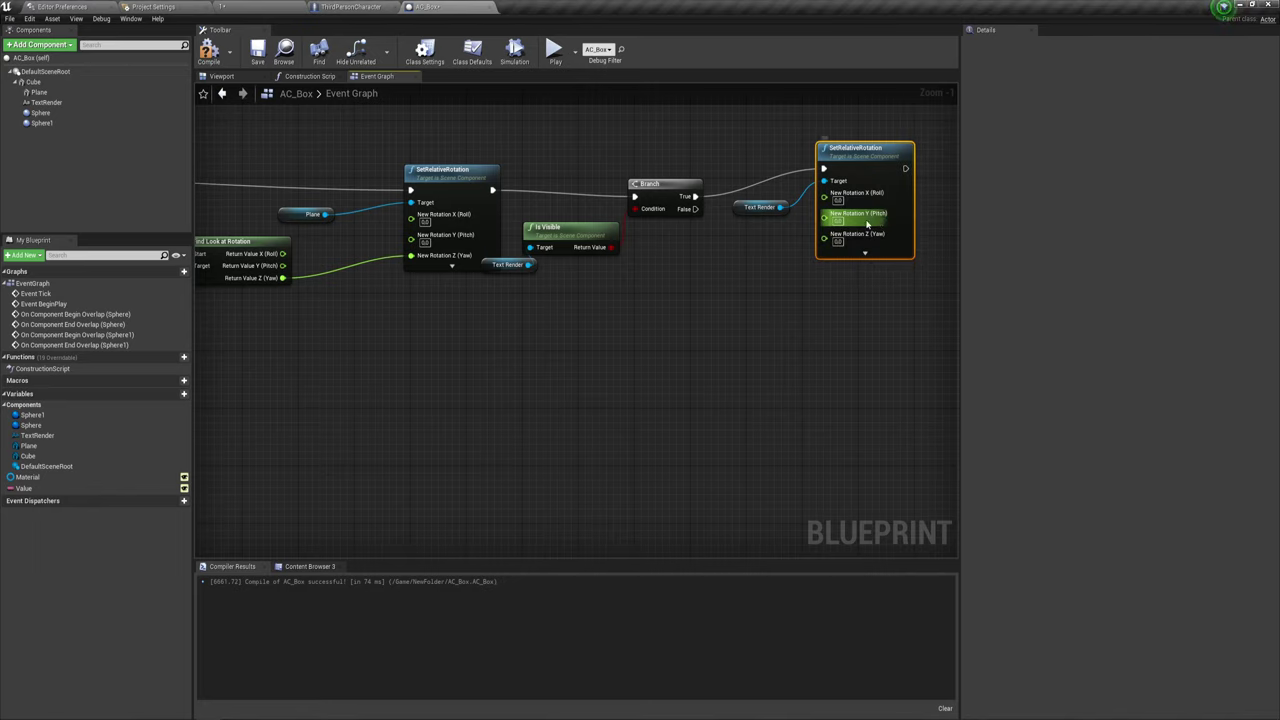
pyautogui.moveTo(283, 278); pyautogui.dragTo(824, 236)
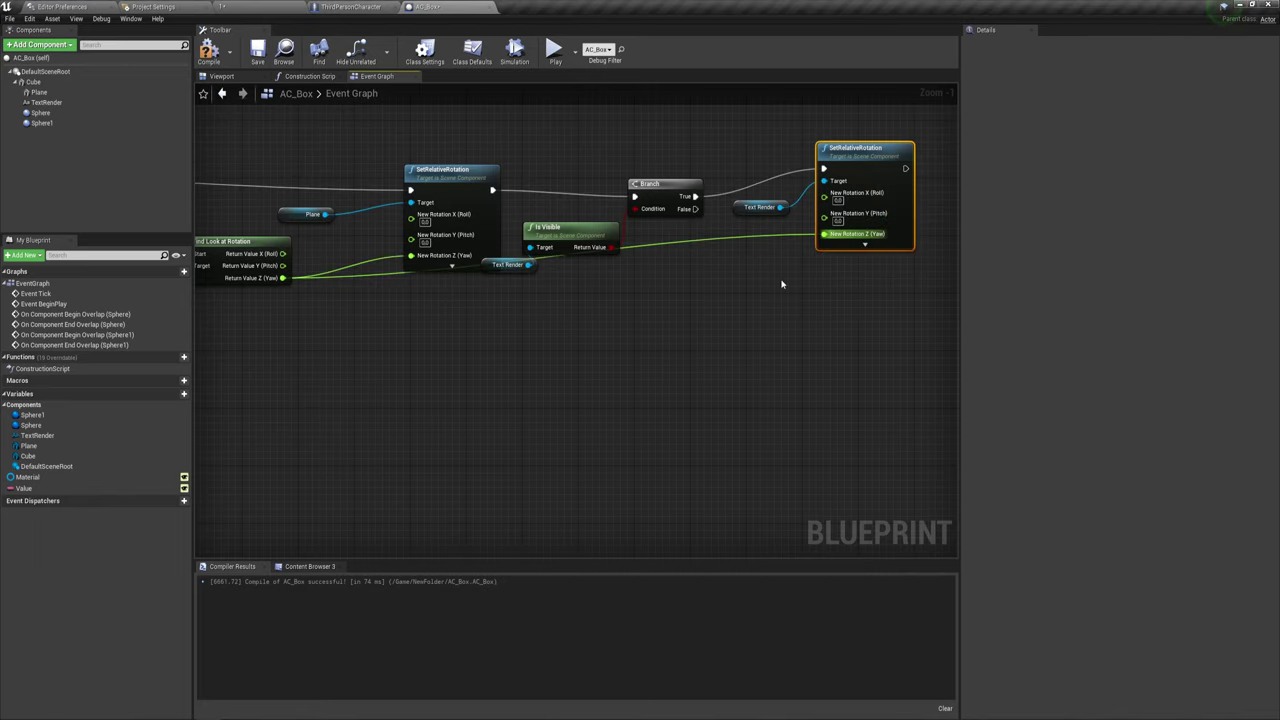
pyautogui.doubleClick(639, 249)
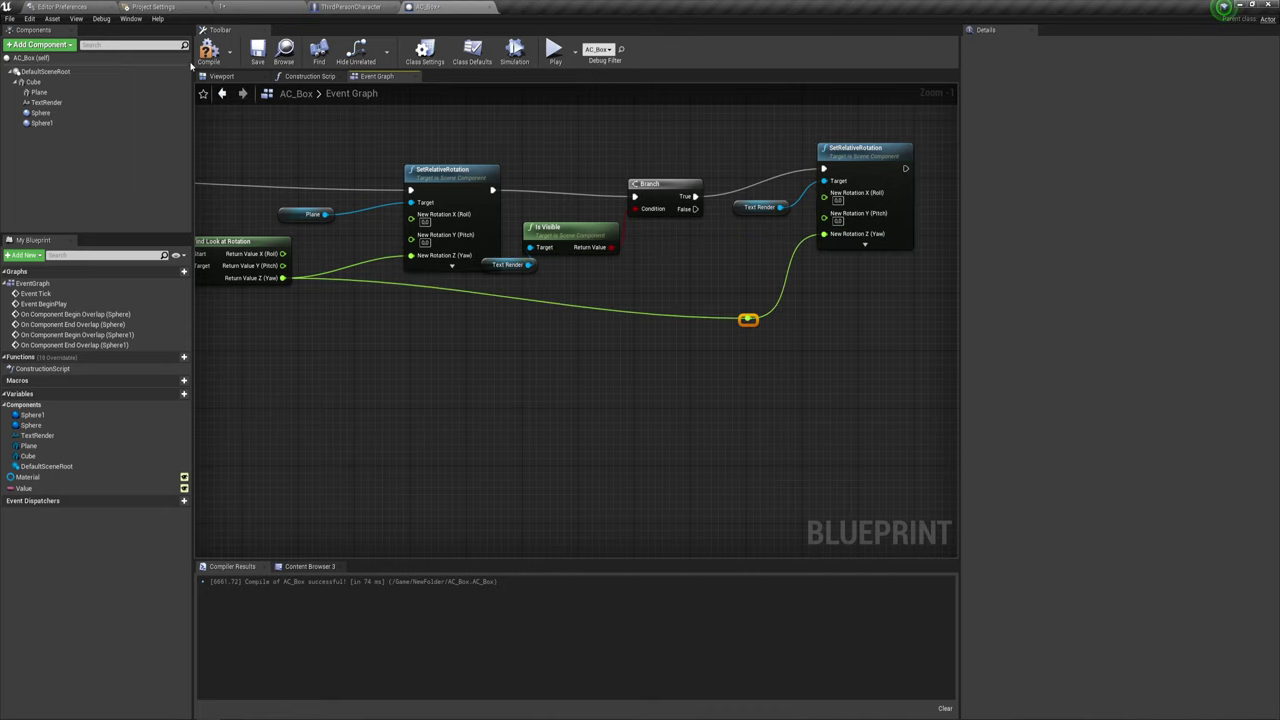
# - Play-test the level, moving around the box to check the text's orientation
pyautogui.click(555, 50)
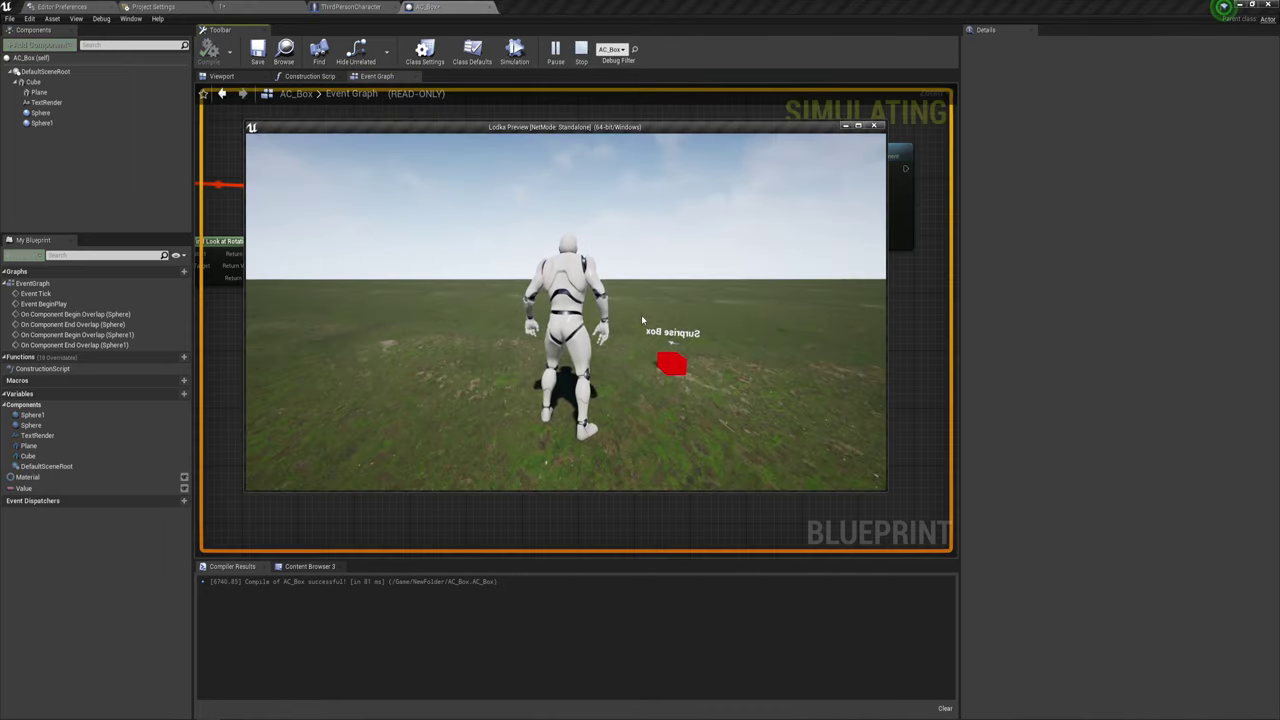
pyautogui.press('w')
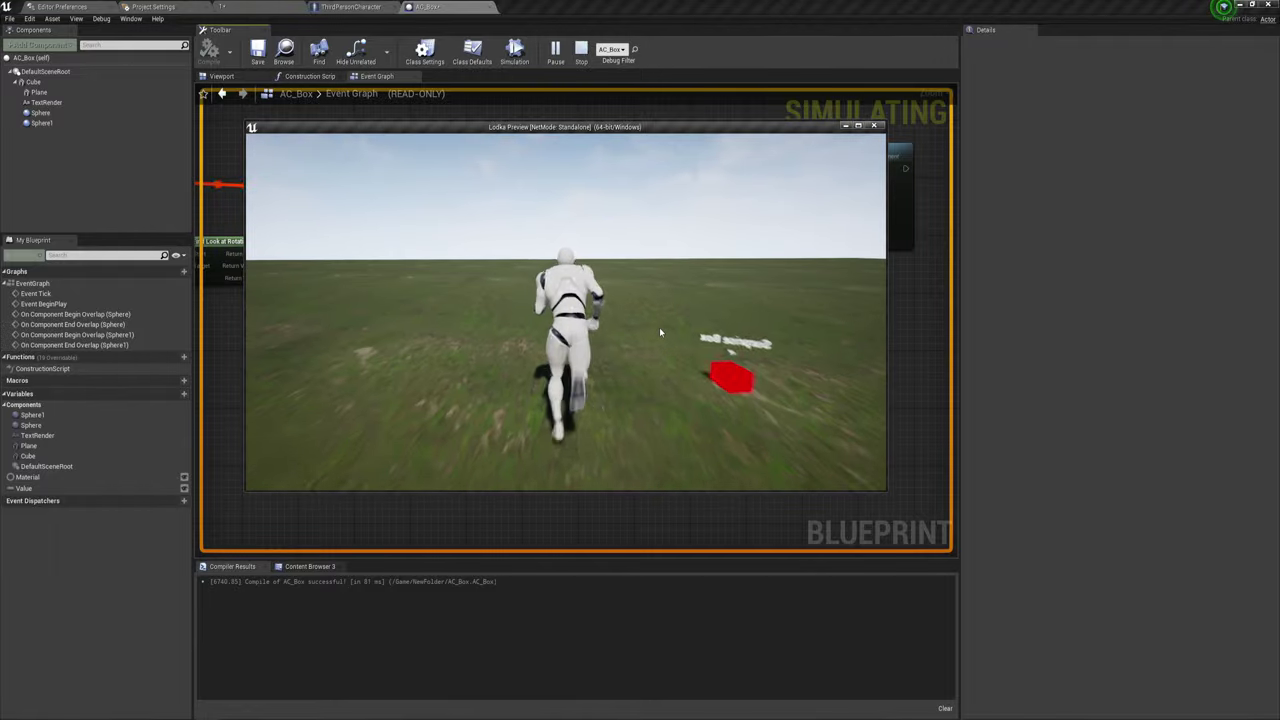
pyautogui.press('w')
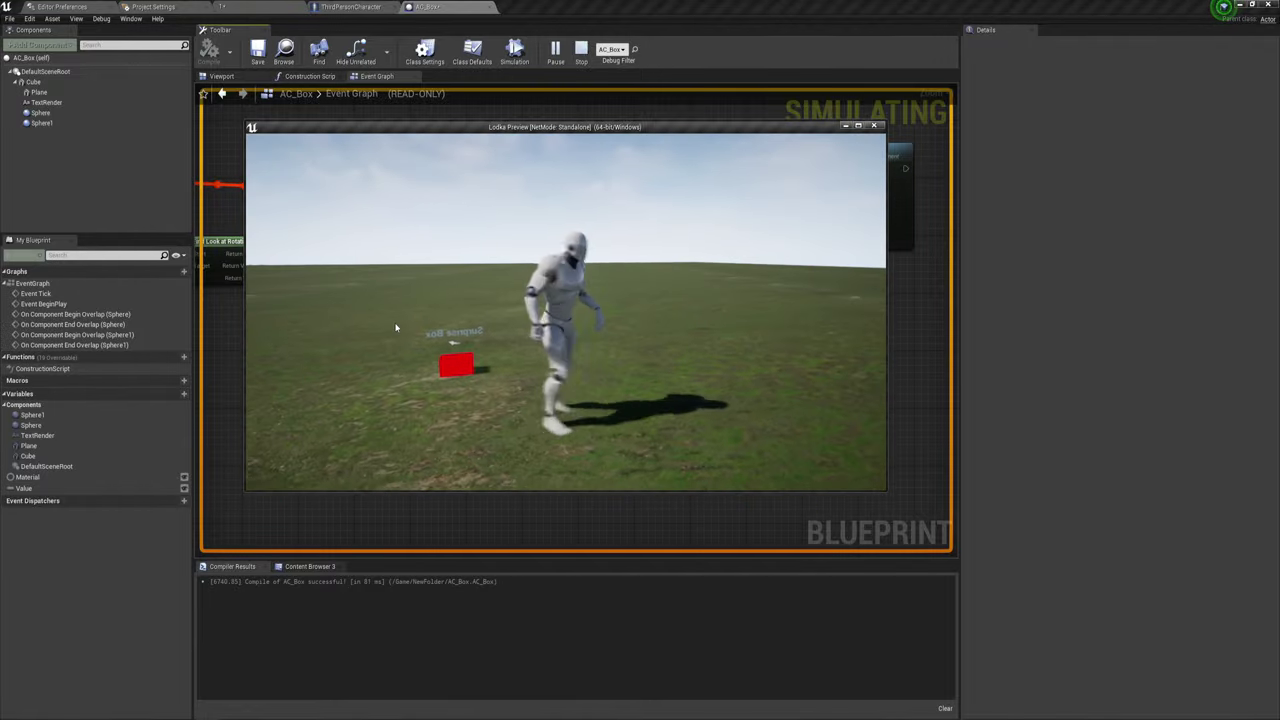
pyautogui.press('s')
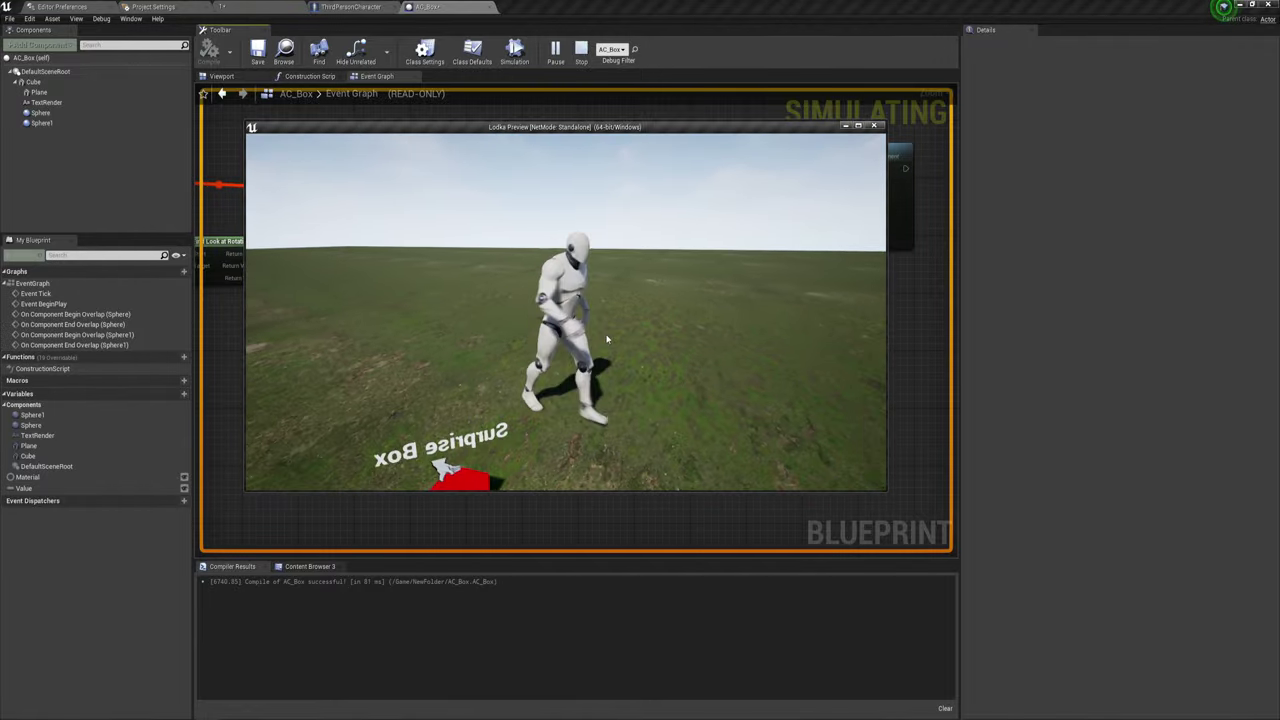
pyautogui.moveTo(604, 330); pyautogui.dragTo(586, 350)
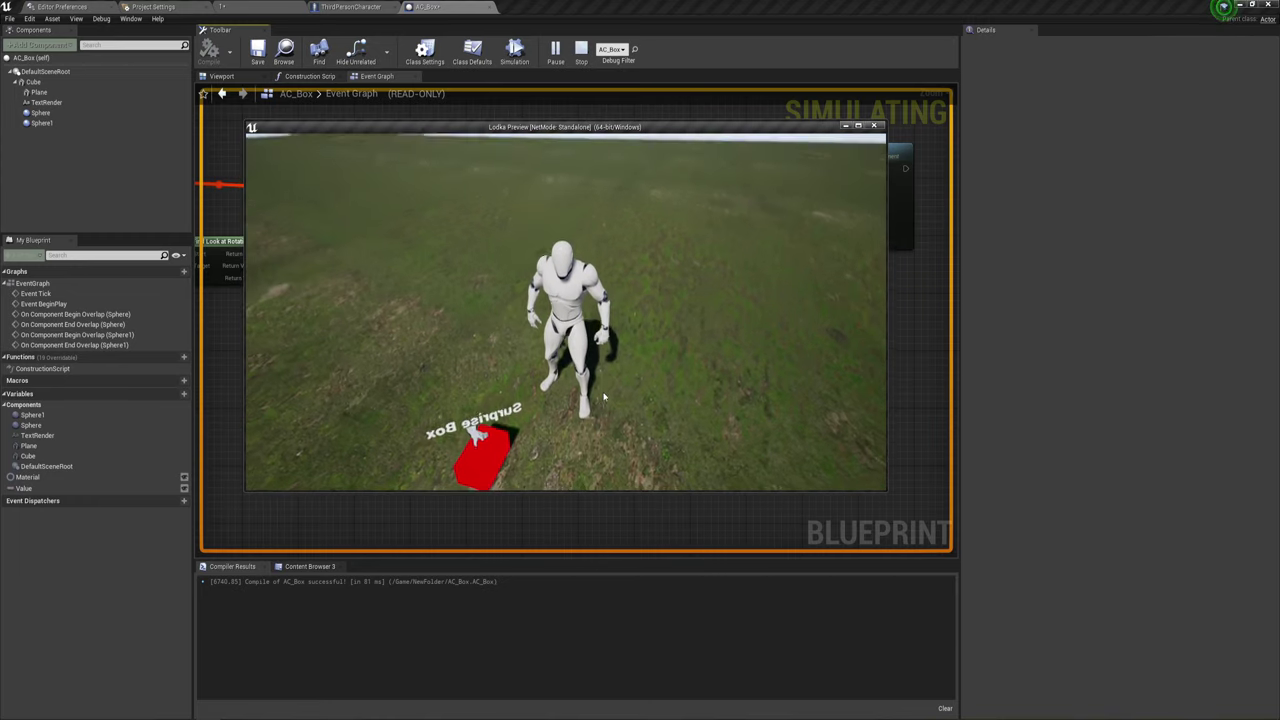
pyautogui.press('a')
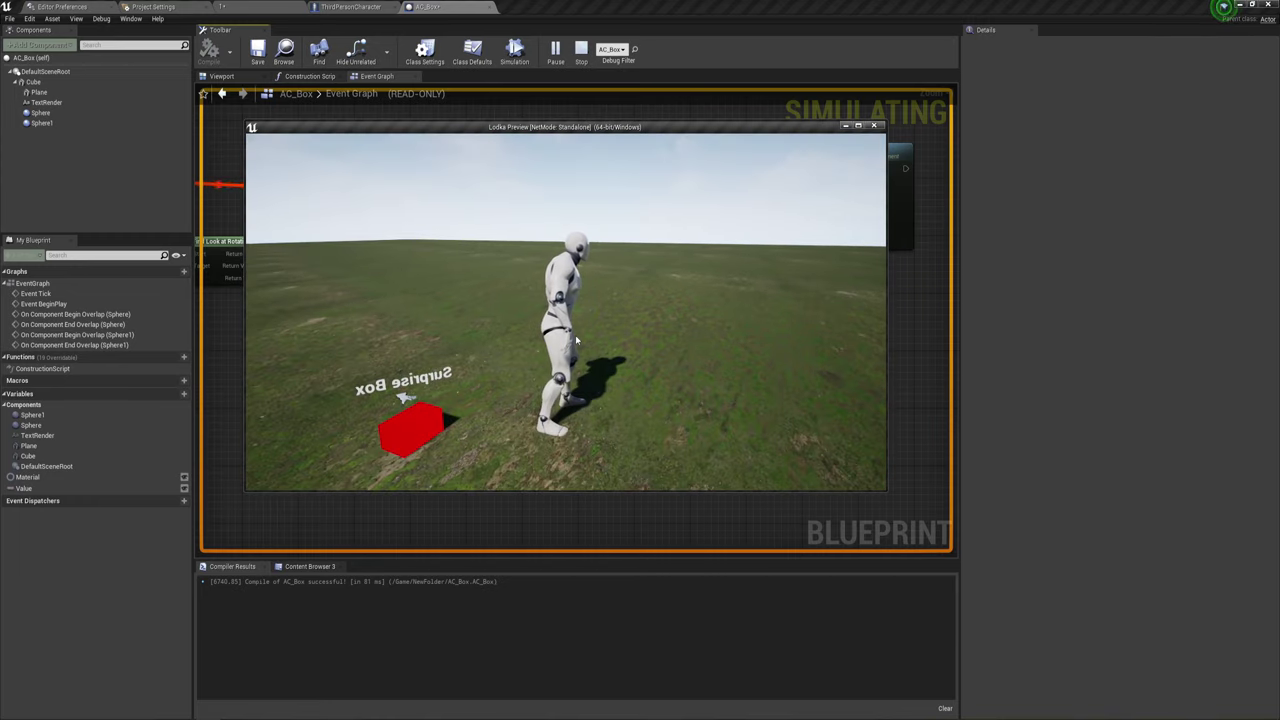
pyautogui.press('Escape')
# - Add a float + float node after the look-at Yaw and wire the sum into the TextRender's Yaw
pyautogui.moveTo(747, 318); pyautogui.dragTo(650, 305)
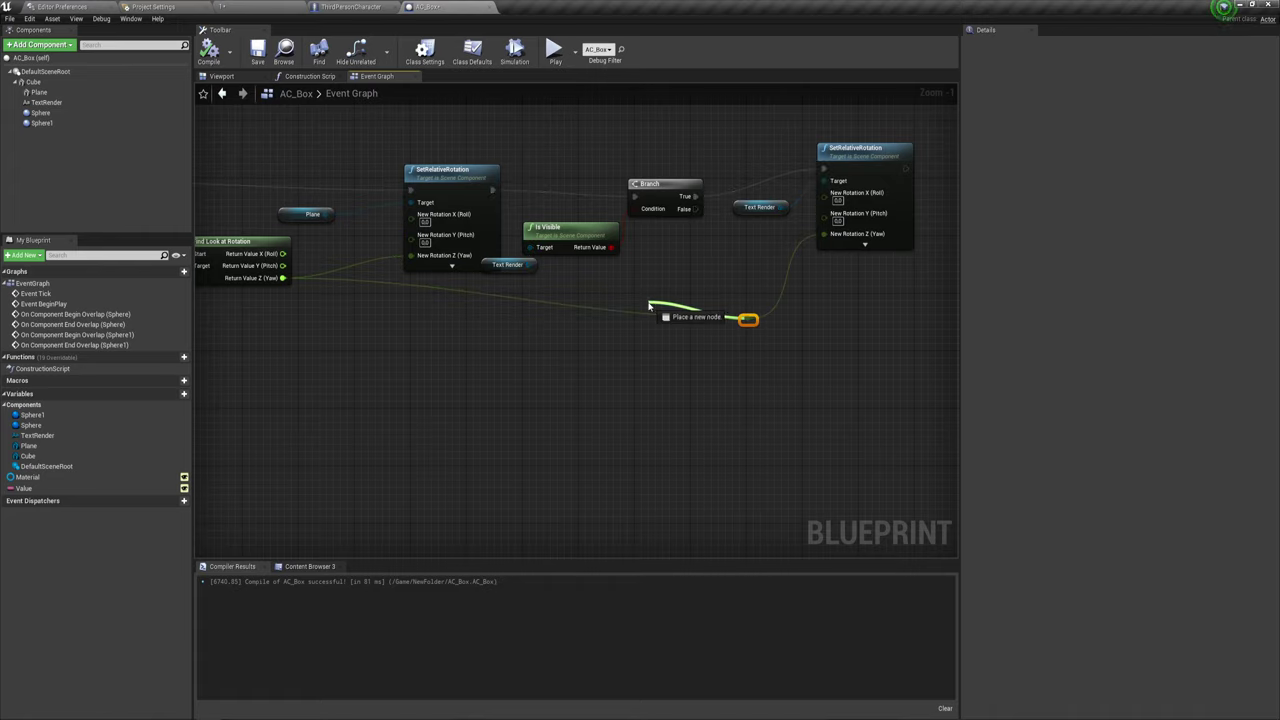
pyautogui.moveTo(831, 308); pyautogui.dragTo(836, 320)
pyautogui.write('+')
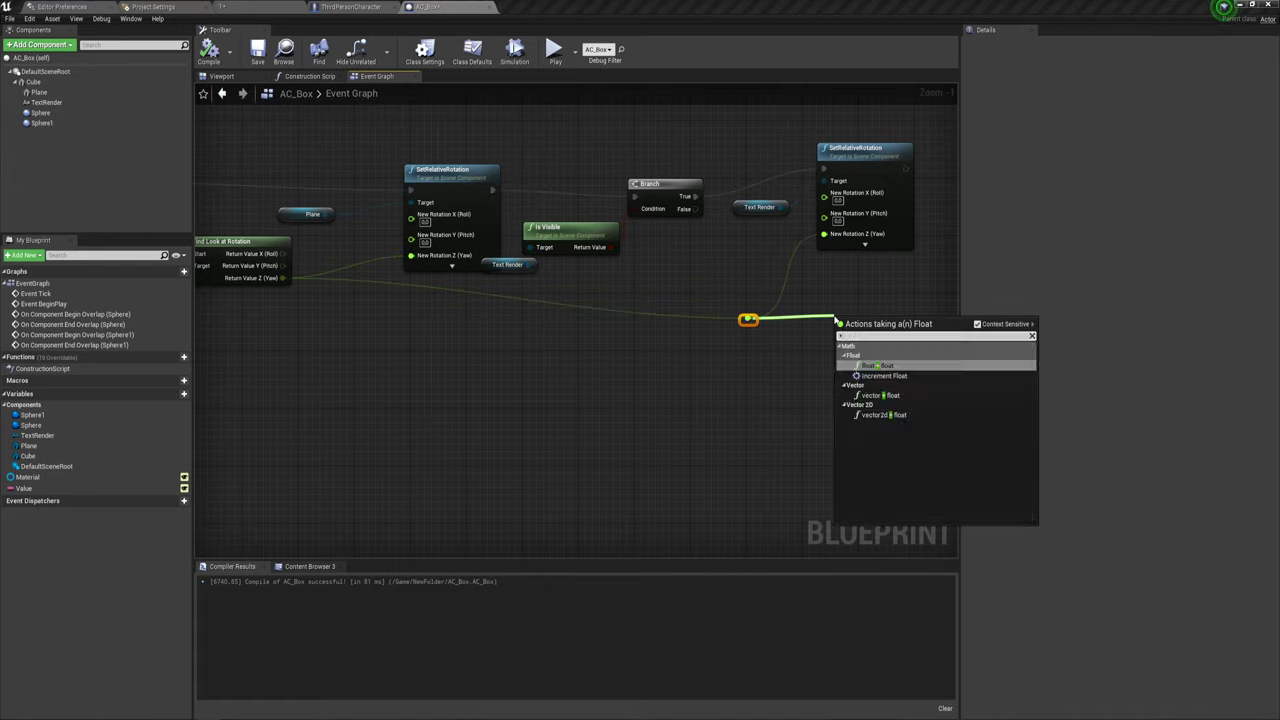
pyautogui.press('Return')
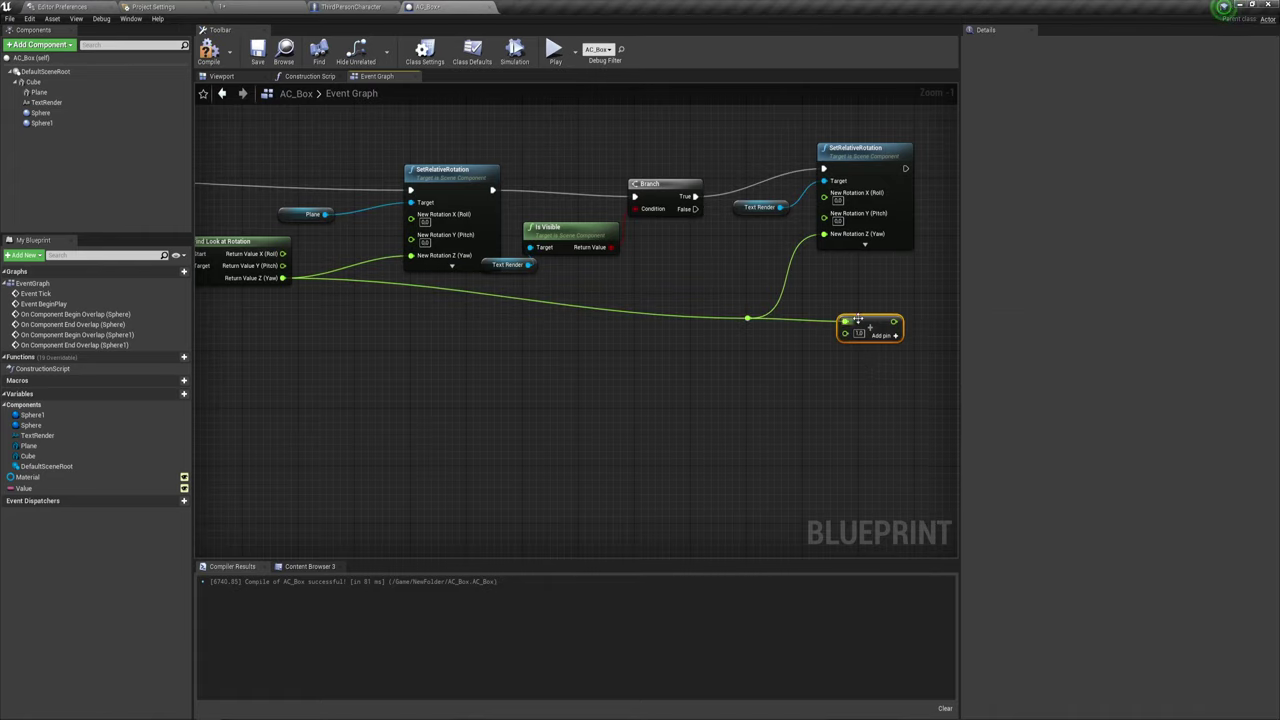
pyautogui.moveTo(895, 322); pyautogui.dragTo(825, 234)
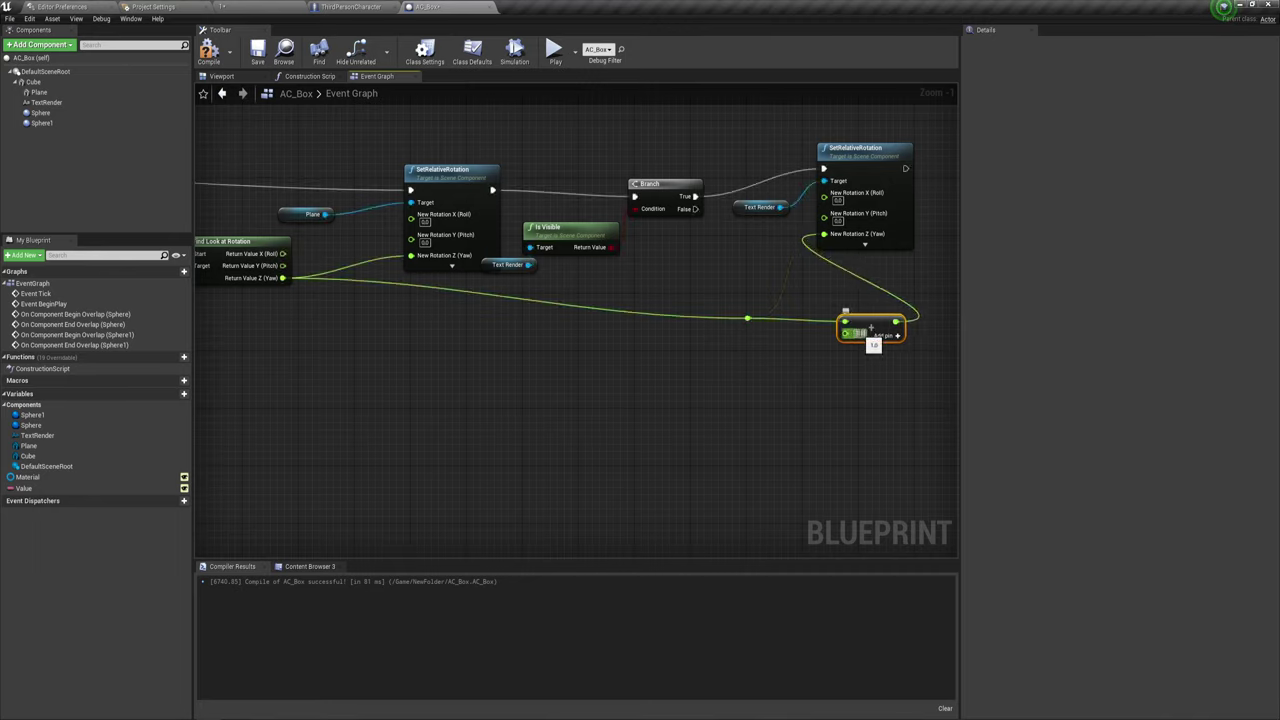
pyautogui.write('180')
# - Recompile the blueprint with the 180 offset and play-test the level again
pyautogui.click(208, 52)
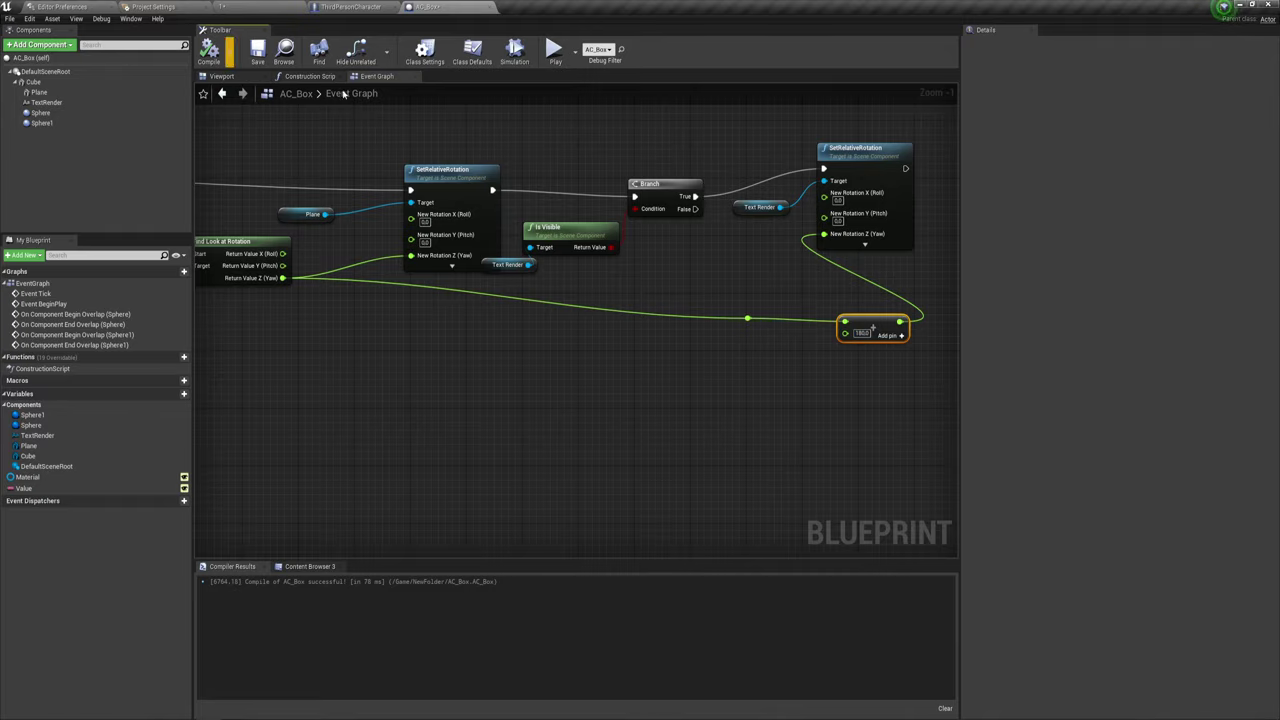
pyautogui.click(555, 52)
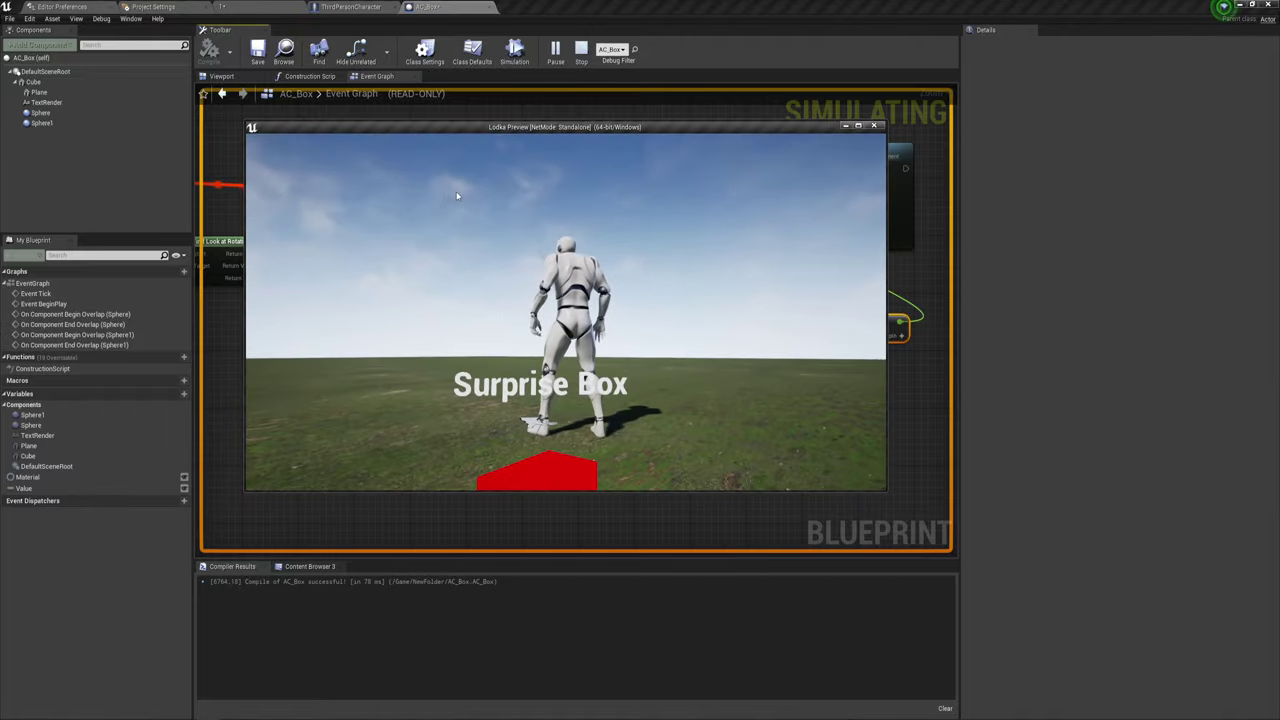
pyautogui.press('Escape')
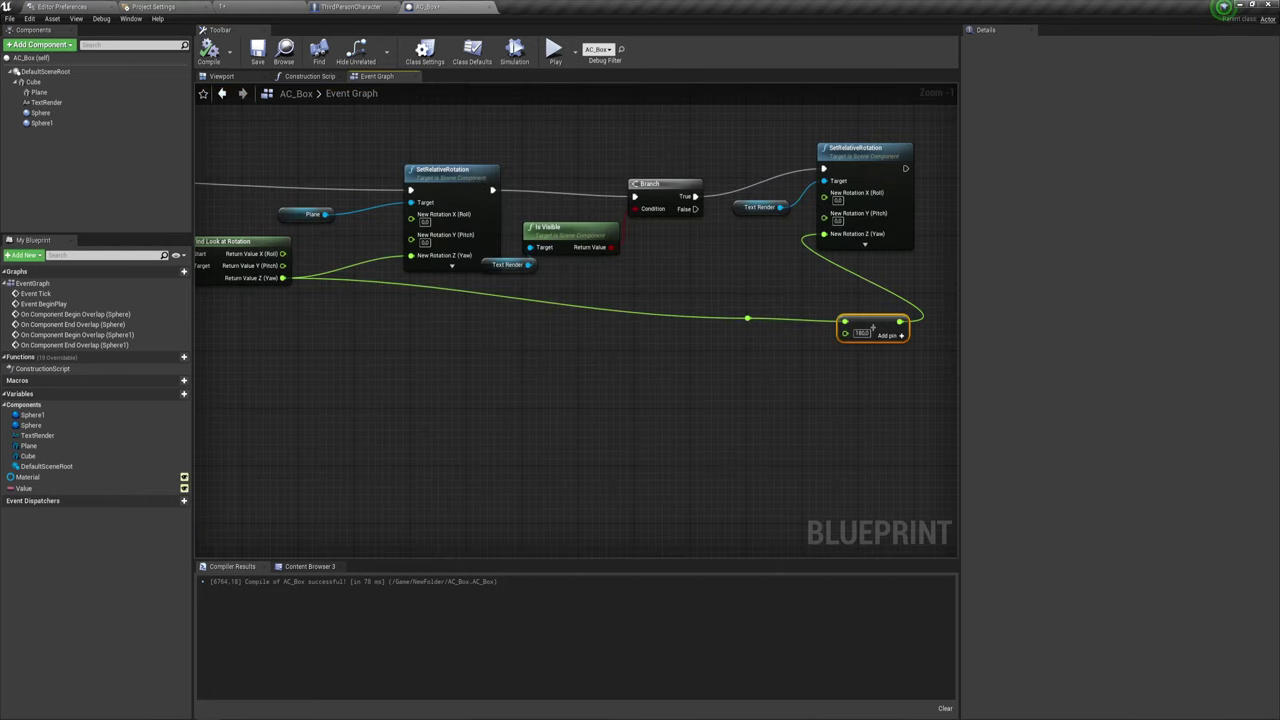
# - Insert an offset float node on the look-at Yaw feeding the Plane's Yaw and set its value
pyautogui.moveTo(330, 285); pyautogui.dragTo(565, 289, button='right')
pyautogui.scroll(1, 565, 289)
pyautogui.moveTo(535, 288); pyautogui.dragTo(598, 262)
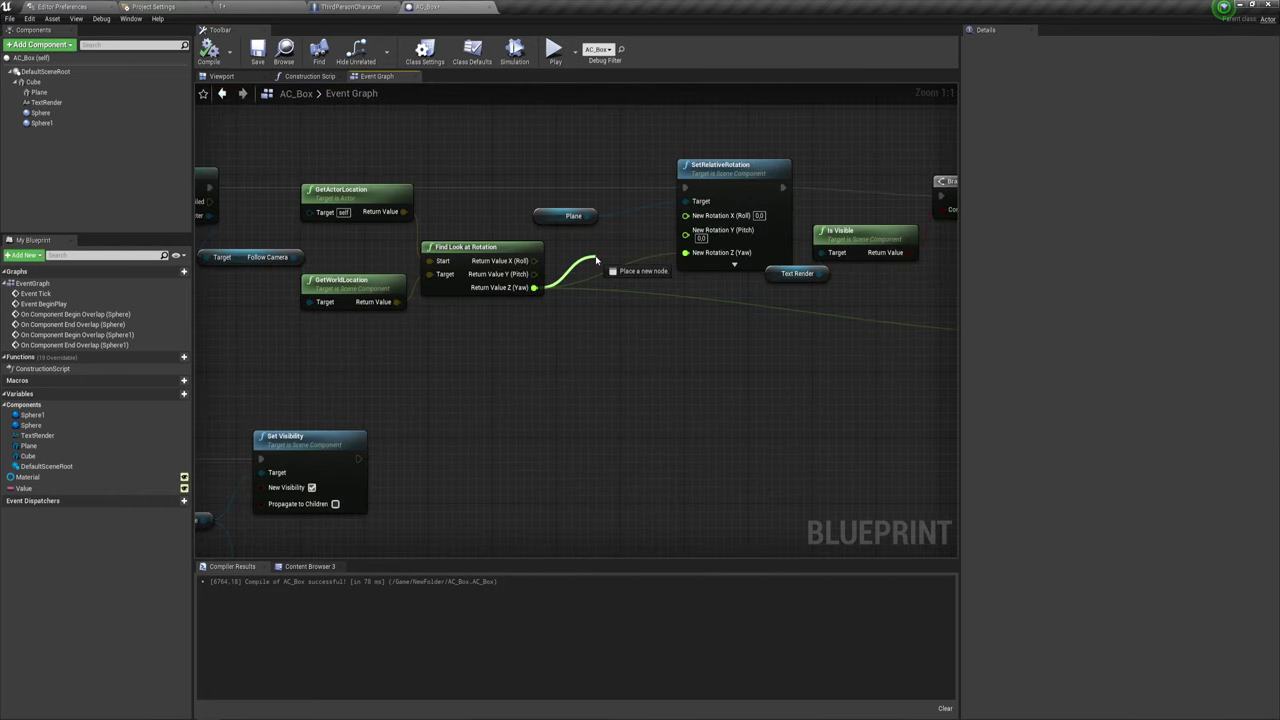
pyautogui.click(648, 305)
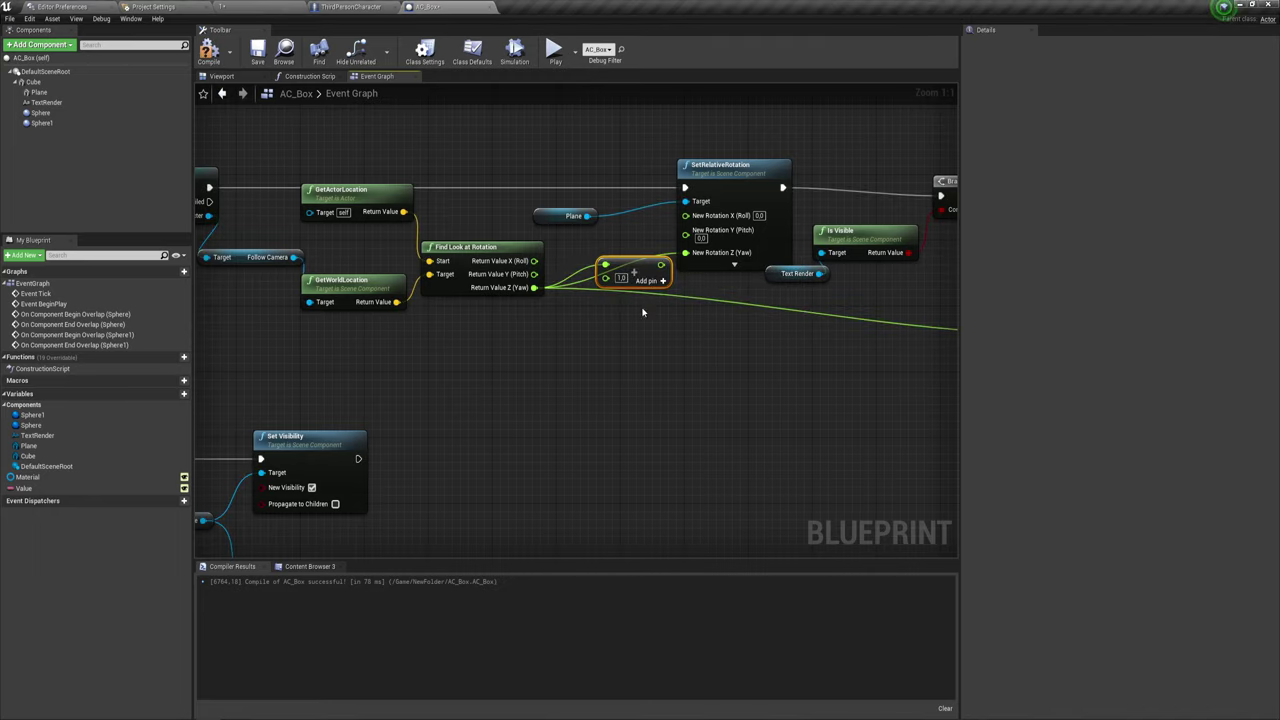
pyautogui.moveTo(660, 265); pyautogui.dragTo(684, 253)
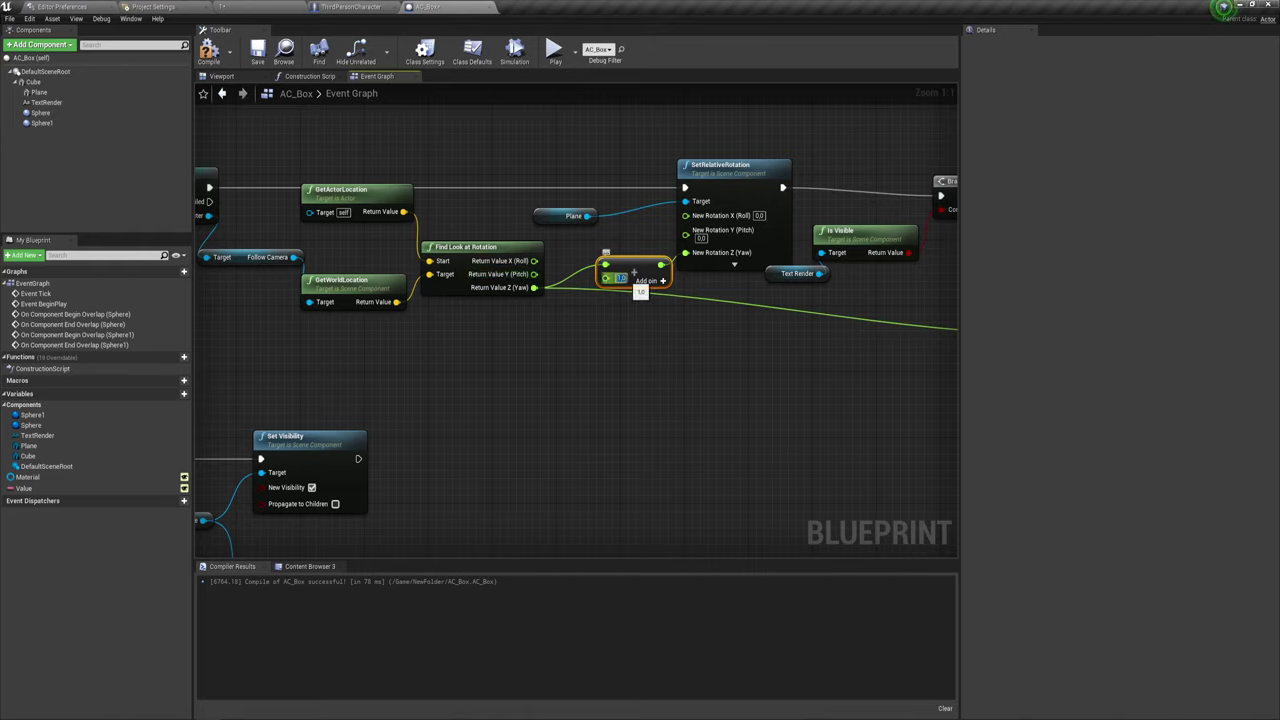
pyautogui.click(622, 277)
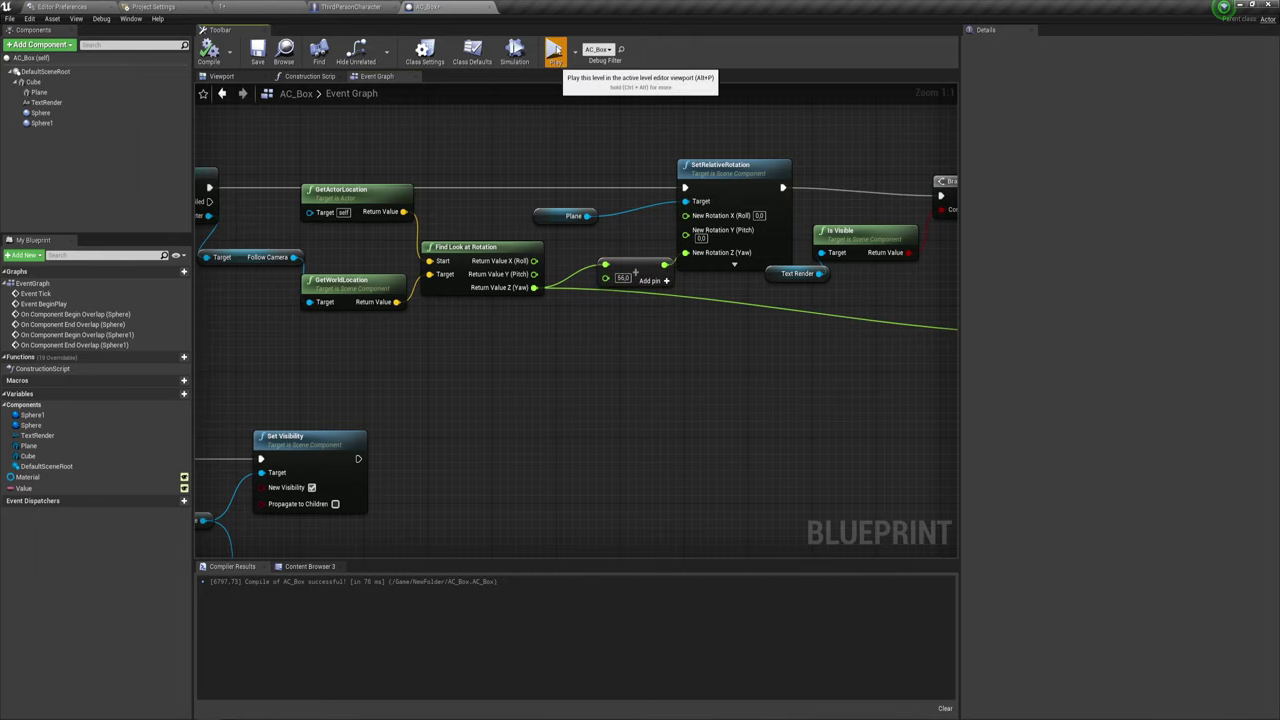
# - Play-test the level, moving around the box to check the plane's orientation
pyautogui.click(553, 50)
pyautogui.press('d')
pyautogui.press('w')
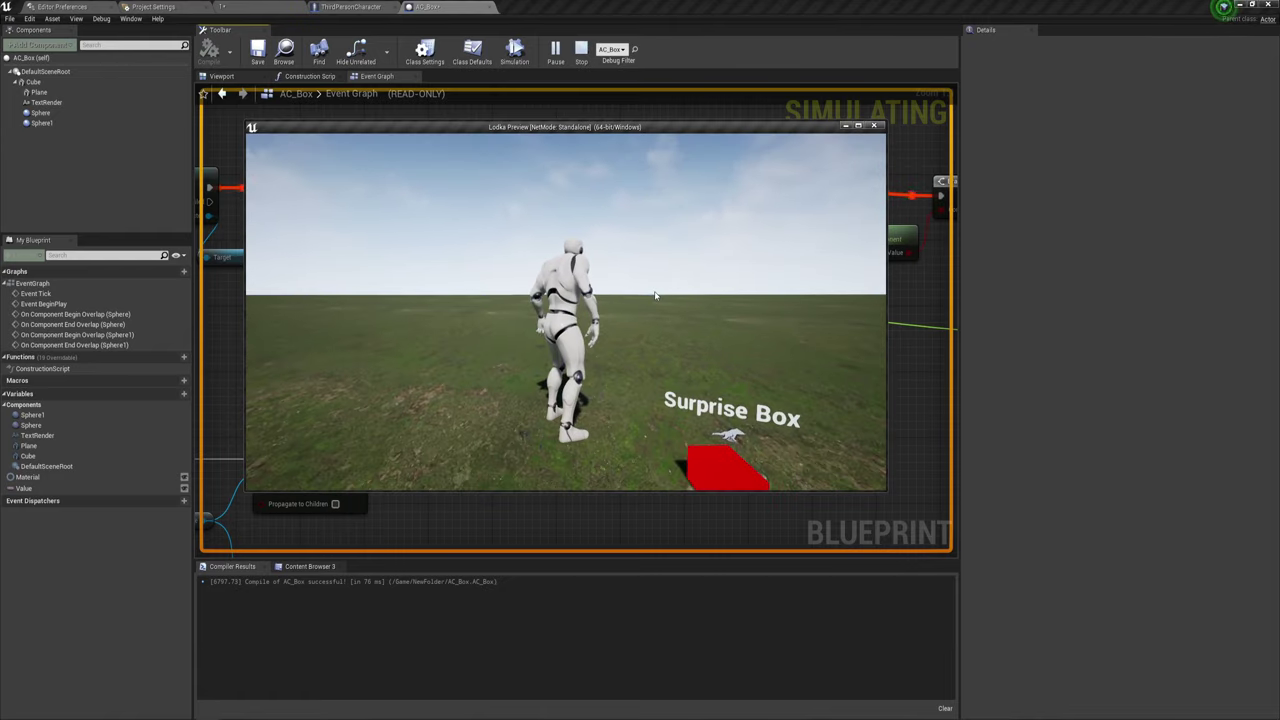
pyautogui.press('s')
pyautogui.press('a')
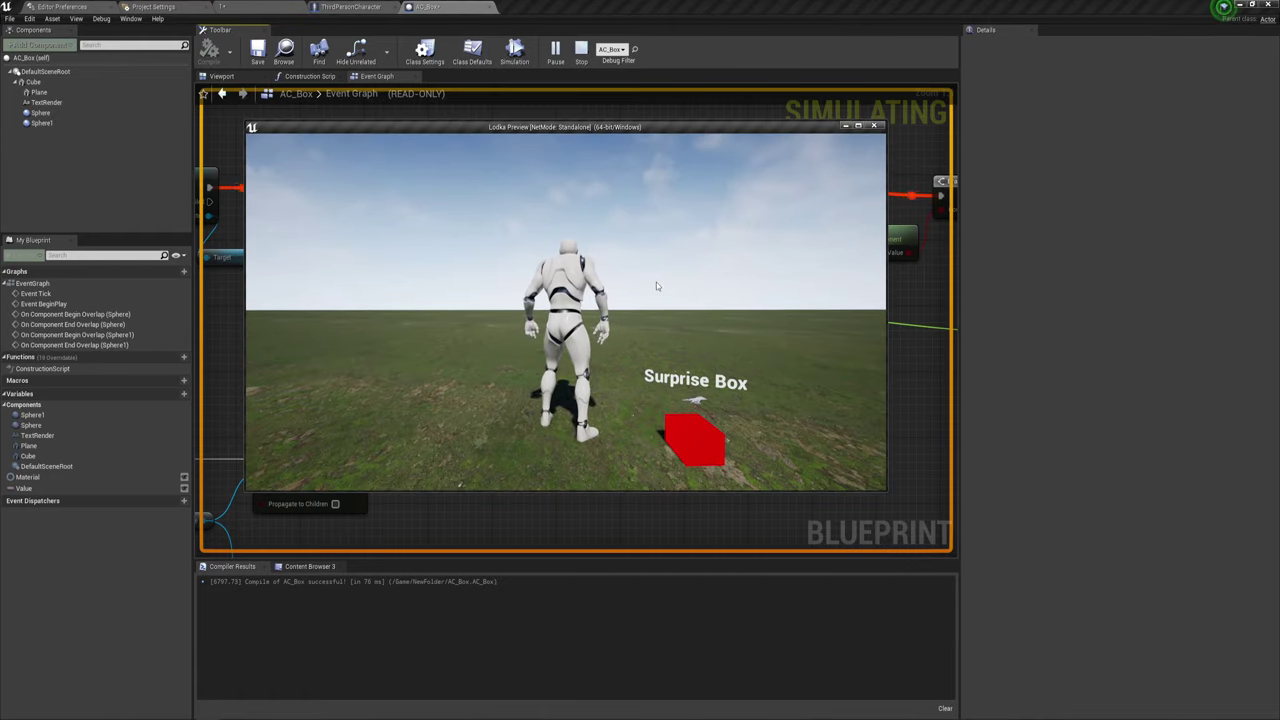
pyautogui.press('Escape')
# - Add a float + float node on the look-at Pitch for the Plane and recompile
pyautogui.moveTo(535, 274)
pyautogui.mouseDown()
pyautogui.moveTo(604, 236)
pyautogui.moveTo(592, 245)
pyautogui.moveTo(684, 232)
pyautogui.moveTo(617, 240)
pyautogui.mouseUp()
pyautogui.write('+')
pyautogui.click(635, 288)
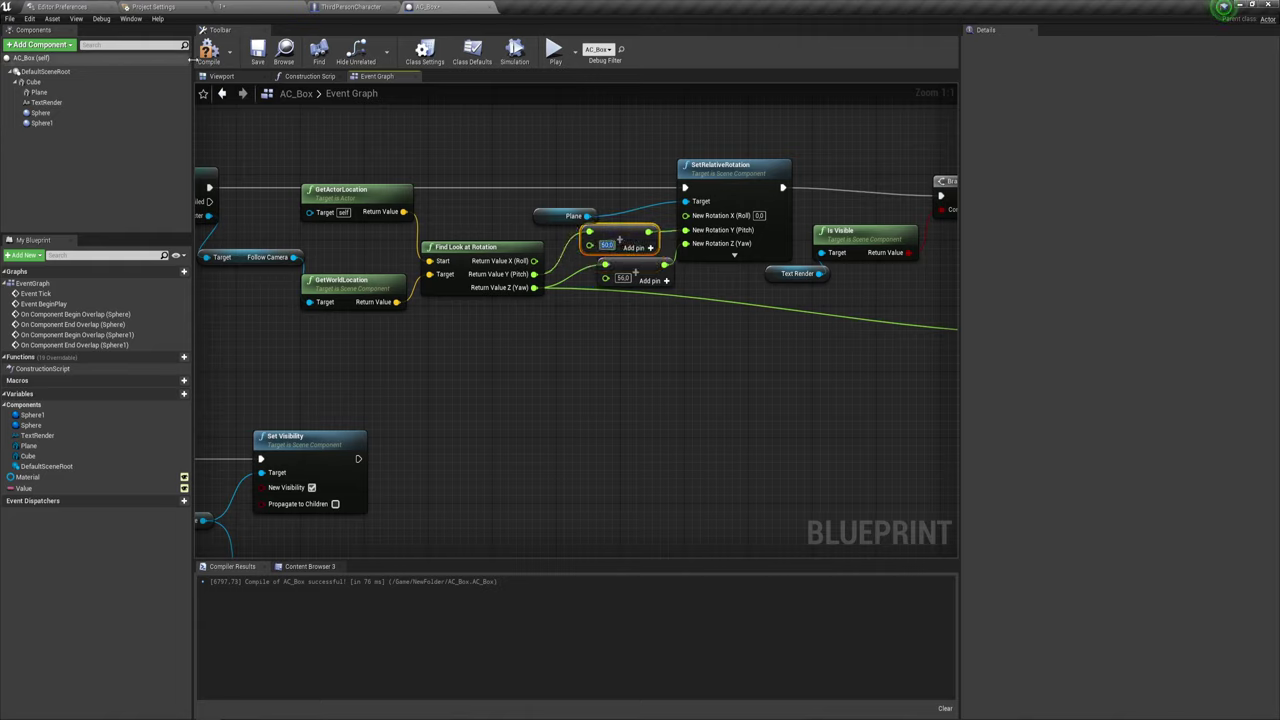
pyautogui.click(208, 50)
# - Play-test the level, walking around the Surprise Box with WASD and mouse look
pyautogui.click(553, 50)
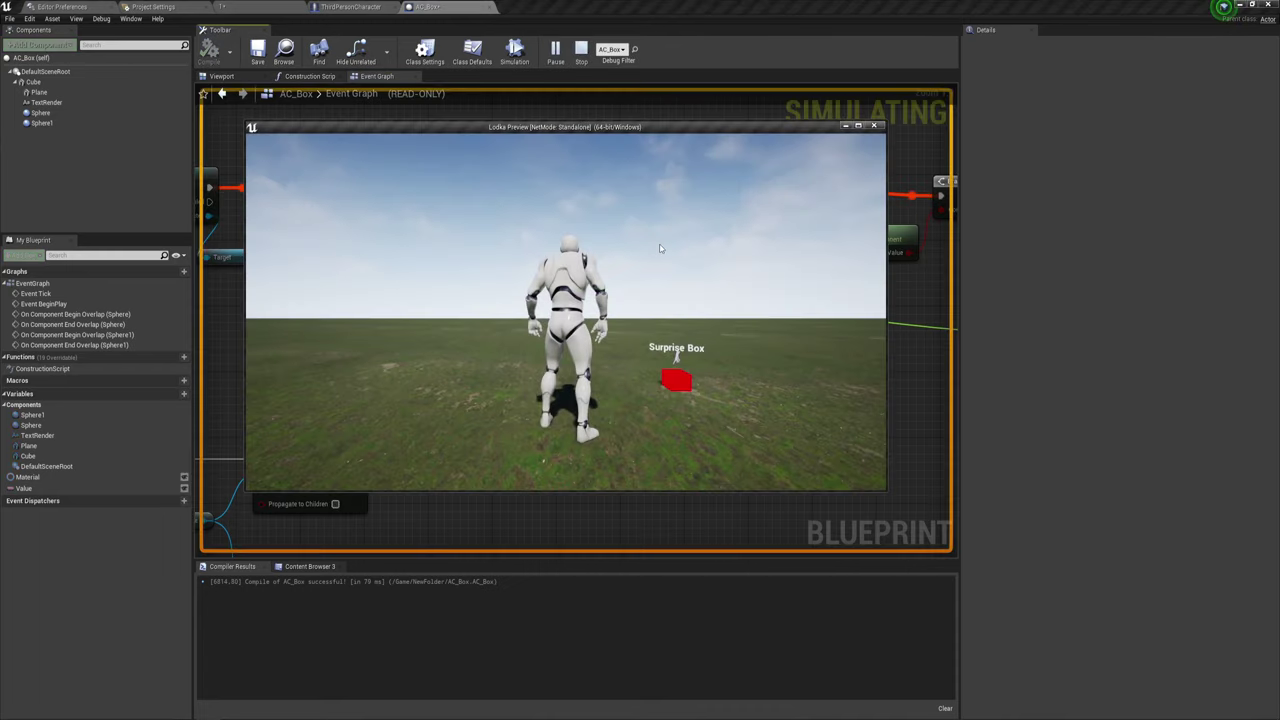
pyautogui.press('w')
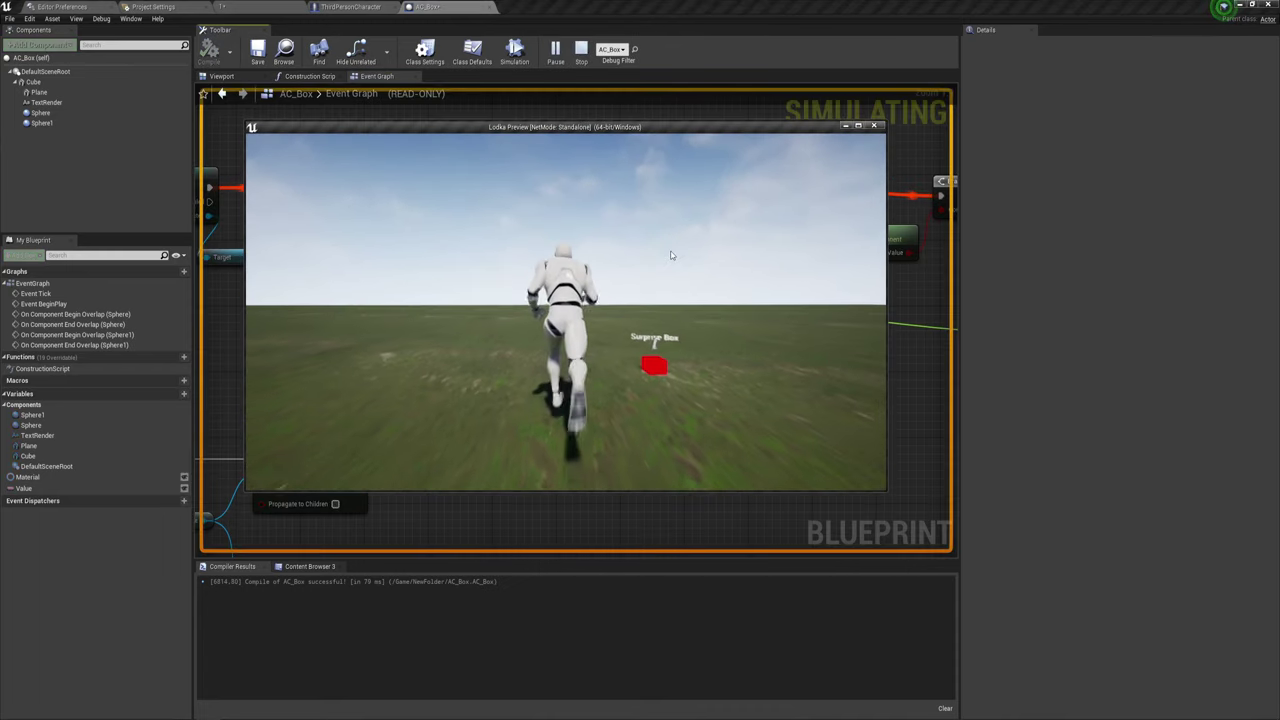
pyautogui.press('a')
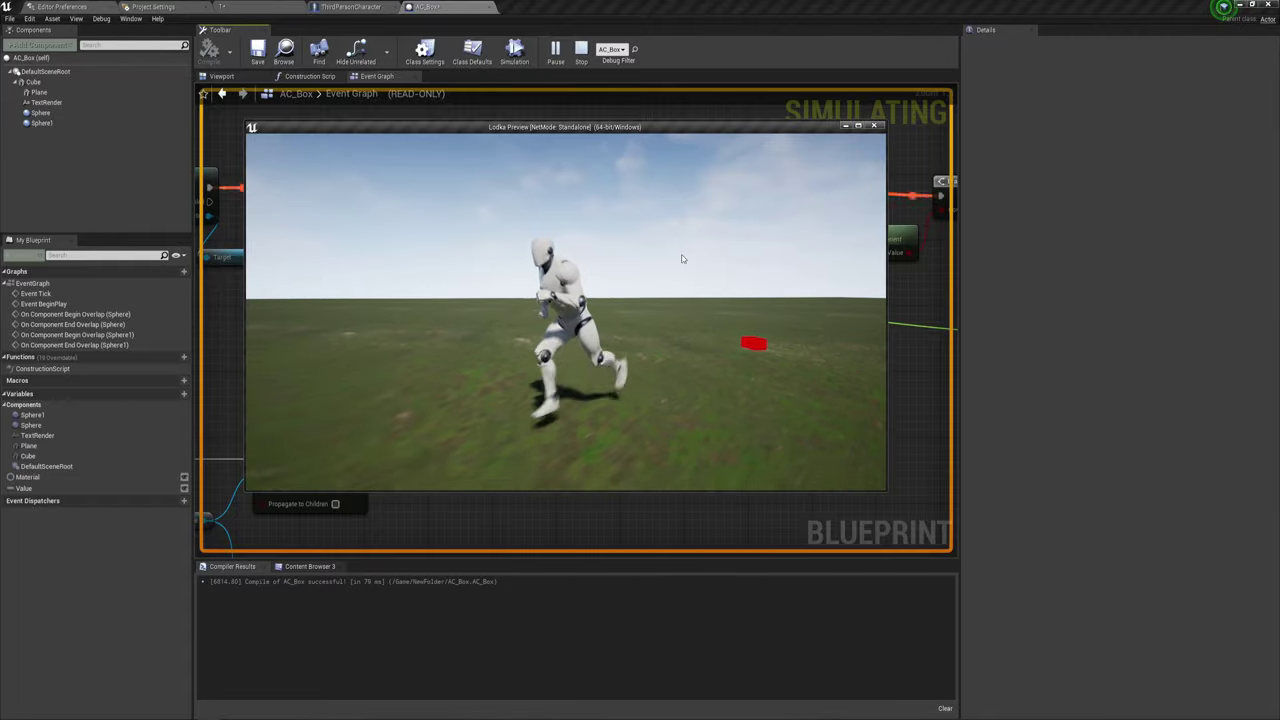
pyautogui.press('w')
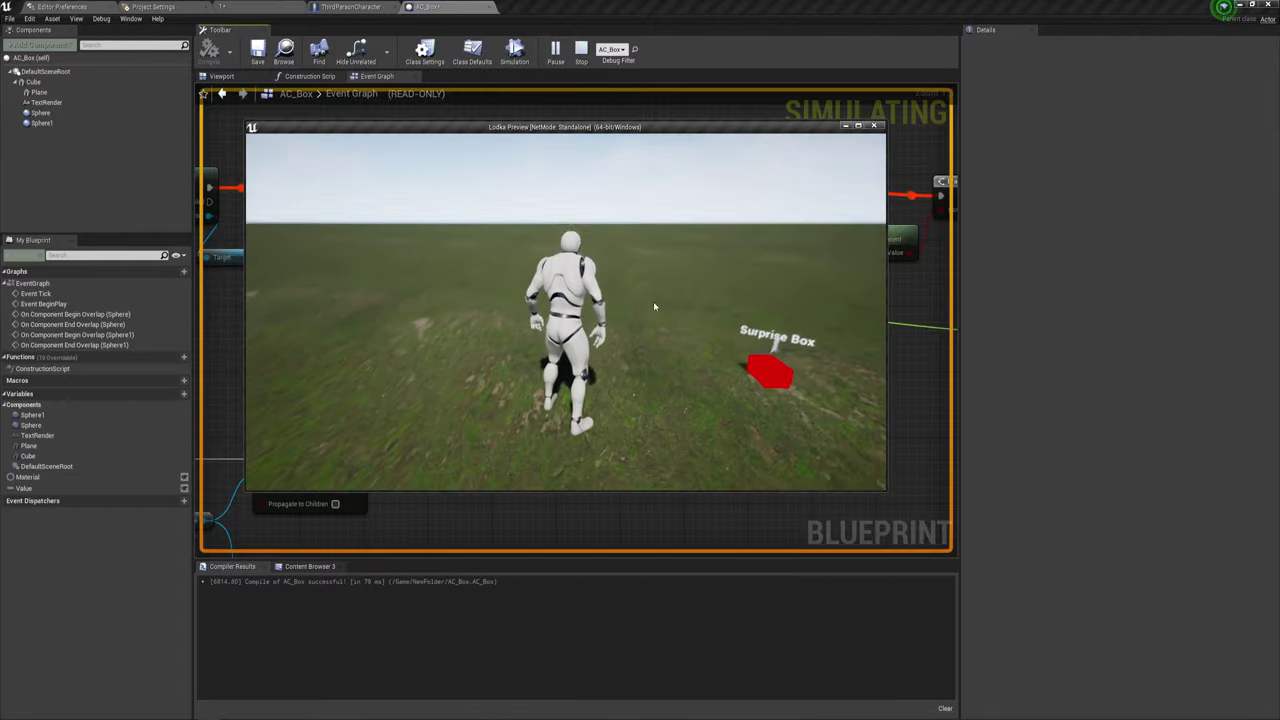
pyautogui.moveTo(654, 306)
pyautogui.mouseDown()
pyautogui.moveTo(638, 236)
pyautogui.moveTo(634, 268)
pyautogui.mouseUp()
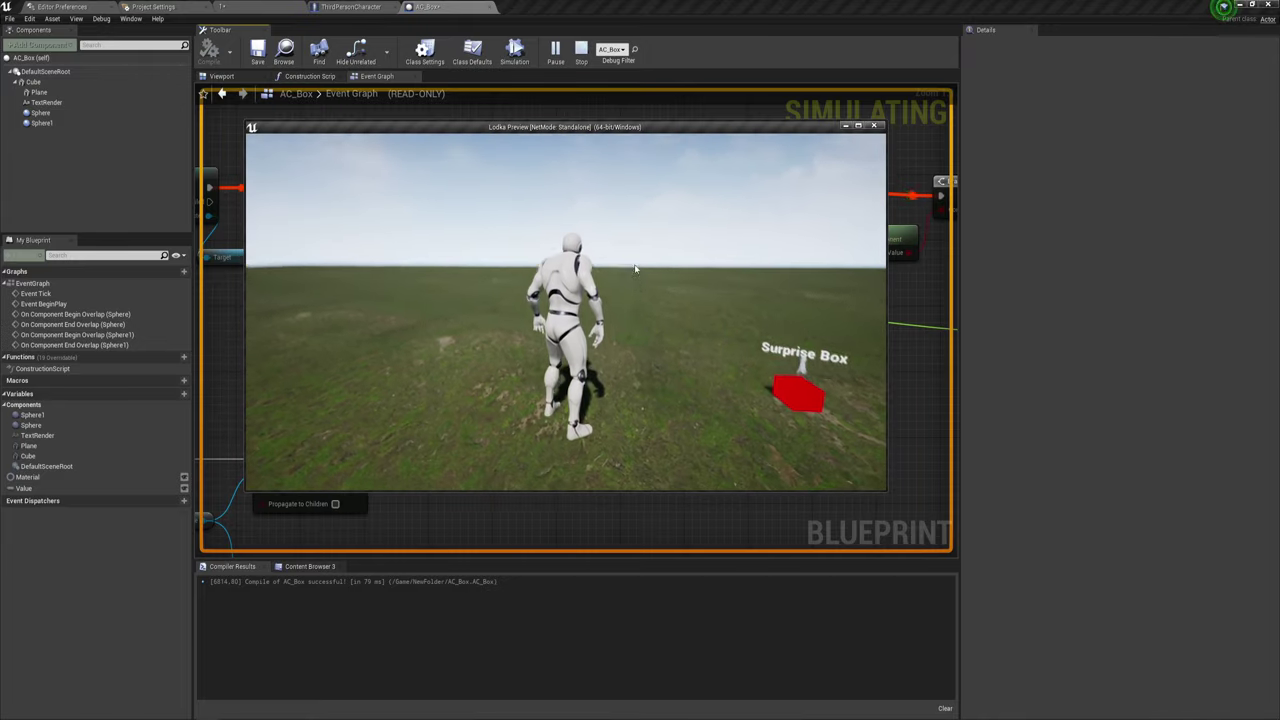
pyautogui.moveTo(634, 268)
pyautogui.mouseDown()
pyautogui.moveTo(877, 351)
pyautogui.moveTo(580, 275)
pyautogui.moveTo(626, 269)
pyautogui.mouseUp()
pyautogui.press('s')
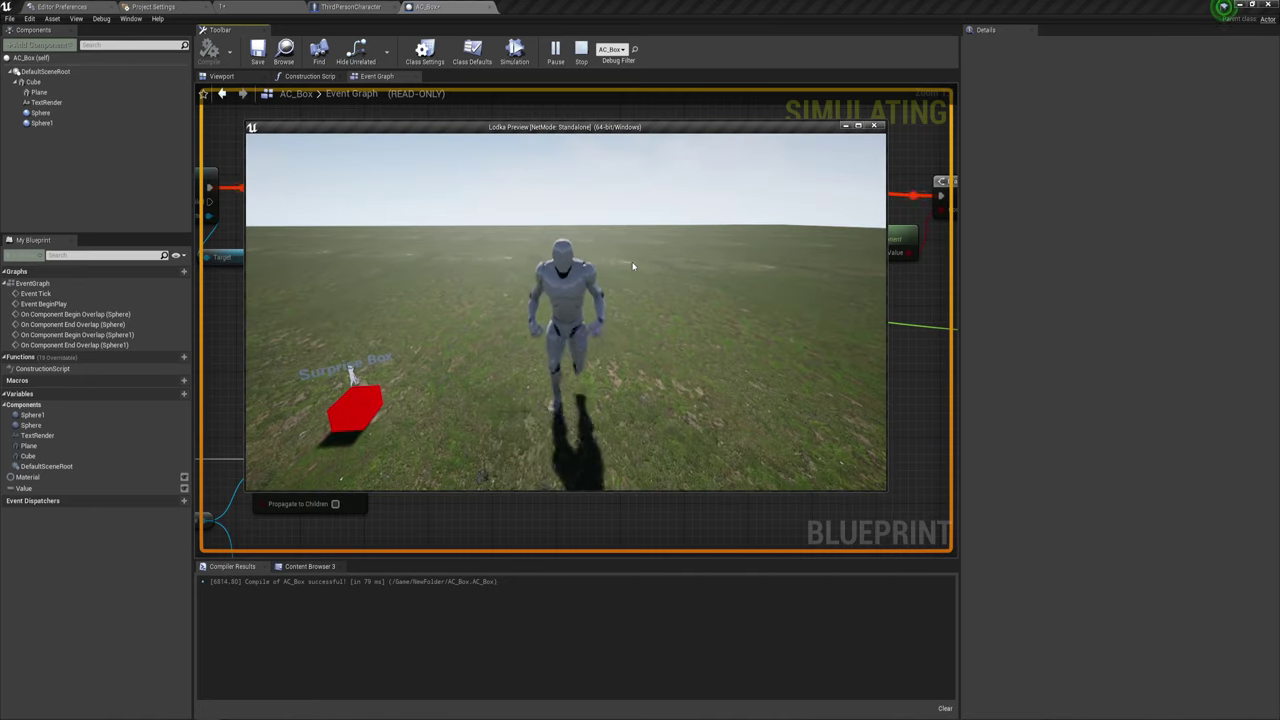
pyautogui.press('w')
pyautogui.moveTo(632, 266)
pyautogui.mouseDown()
pyautogui.moveTo(247, 291)
pyautogui.moveTo(507, 350)
pyautogui.mouseUp()
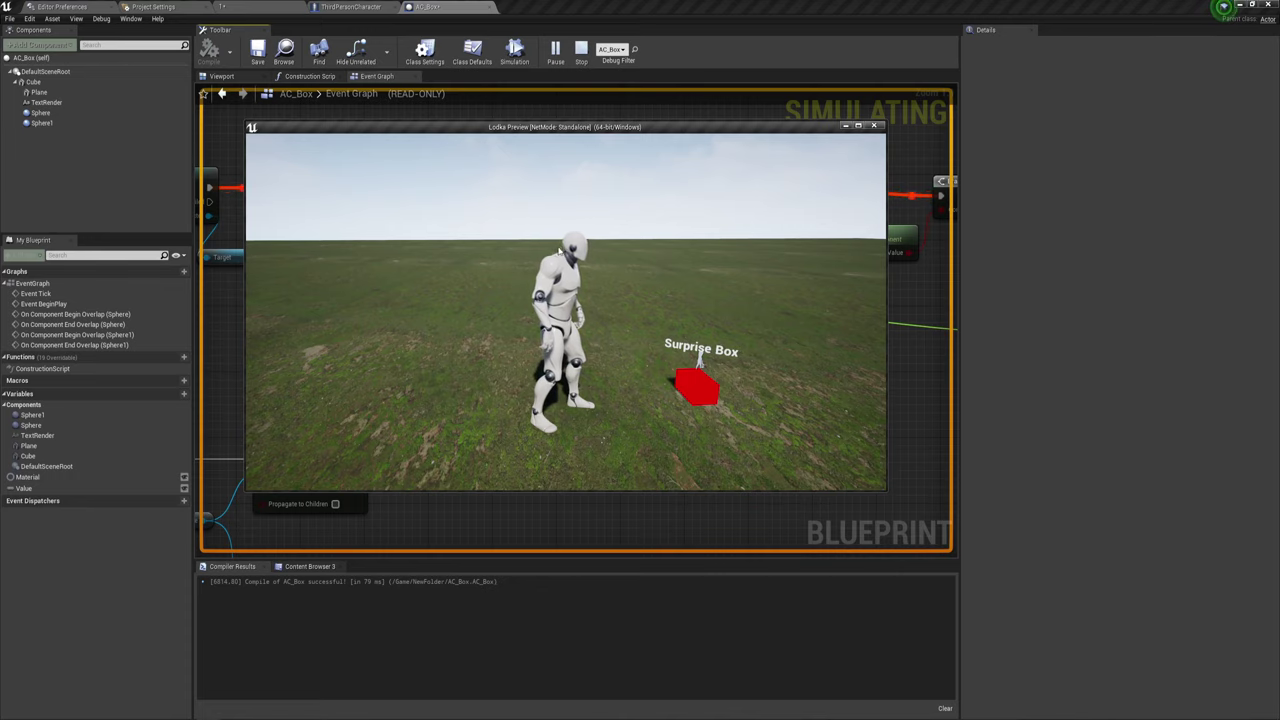
# - Stop the play-test, then zoom out and pan the Event Graph to frame all nodes
pyautogui.moveTo(960, 84); pyautogui.dragTo(1041, 88)
pyautogui.click(581, 53)
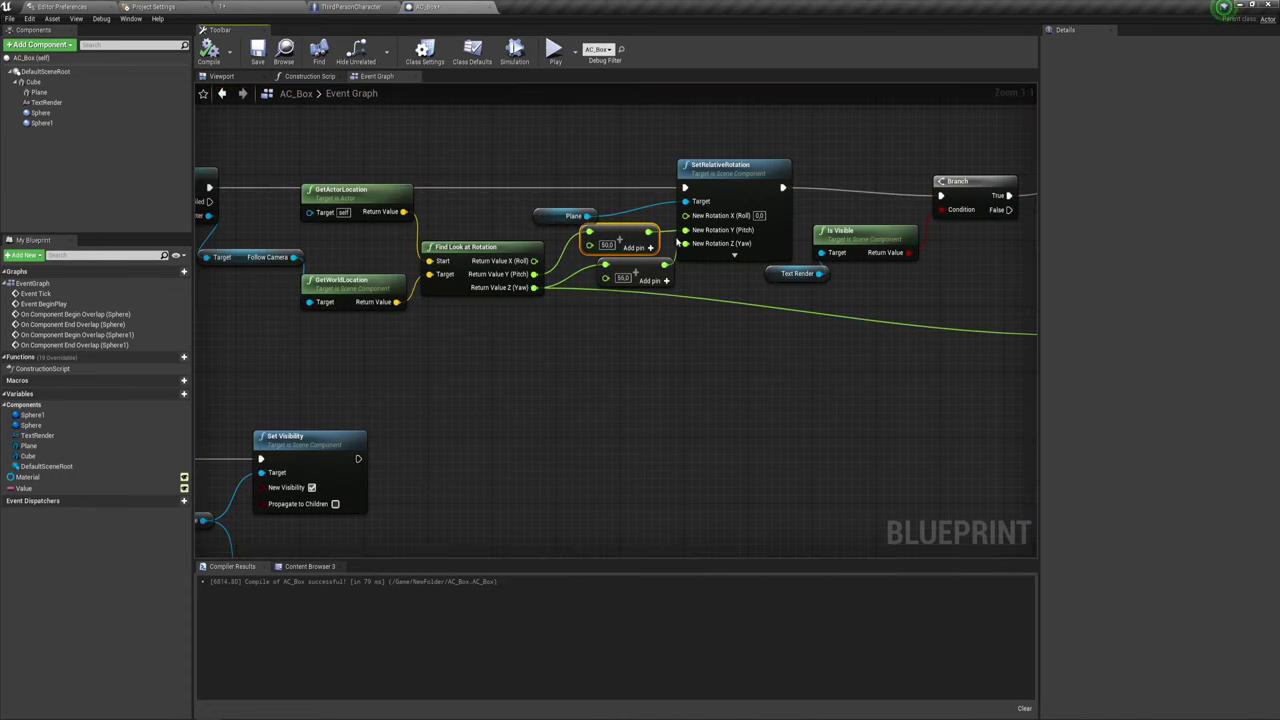
pyautogui.scroll(-2, 706, 366)
pyautogui.scroll(-3, 729, 394)
pyautogui.scroll(-2, 676, 330)
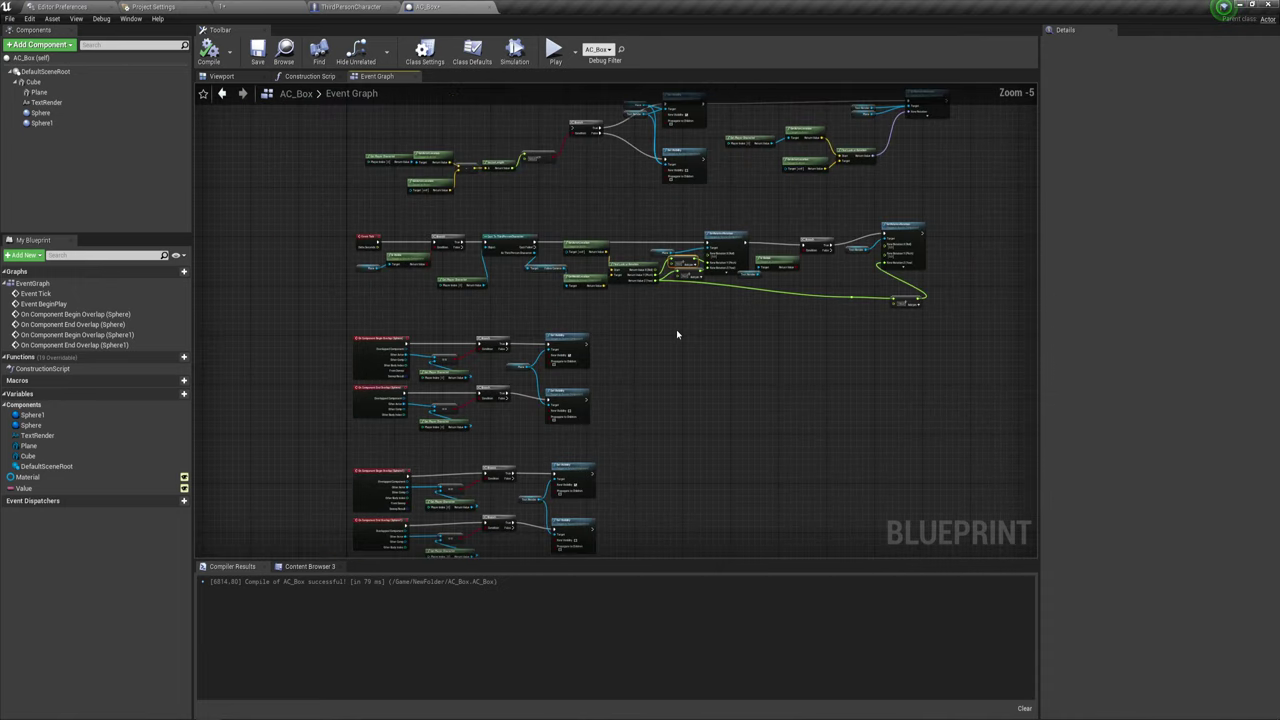
pyautogui.scroll(-1, 700, 345)
pyautogui.moveTo(700, 350); pyautogui.dragTo(681, 344, button='right')
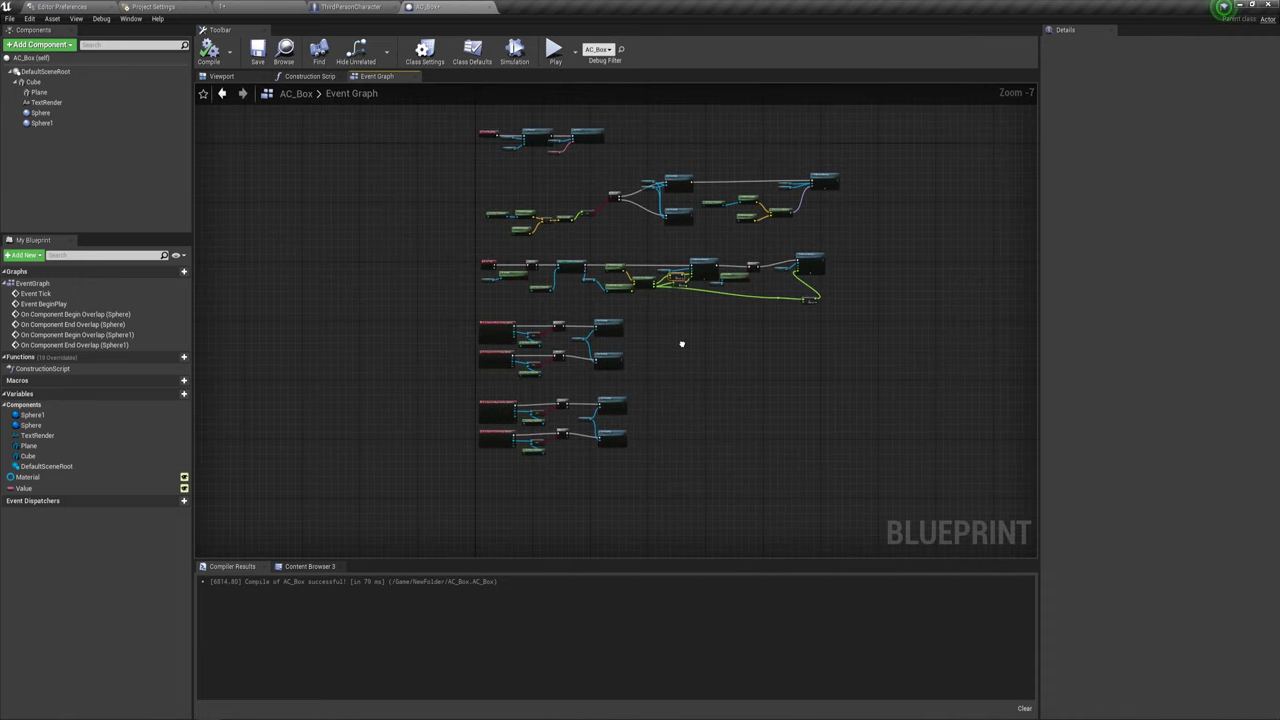